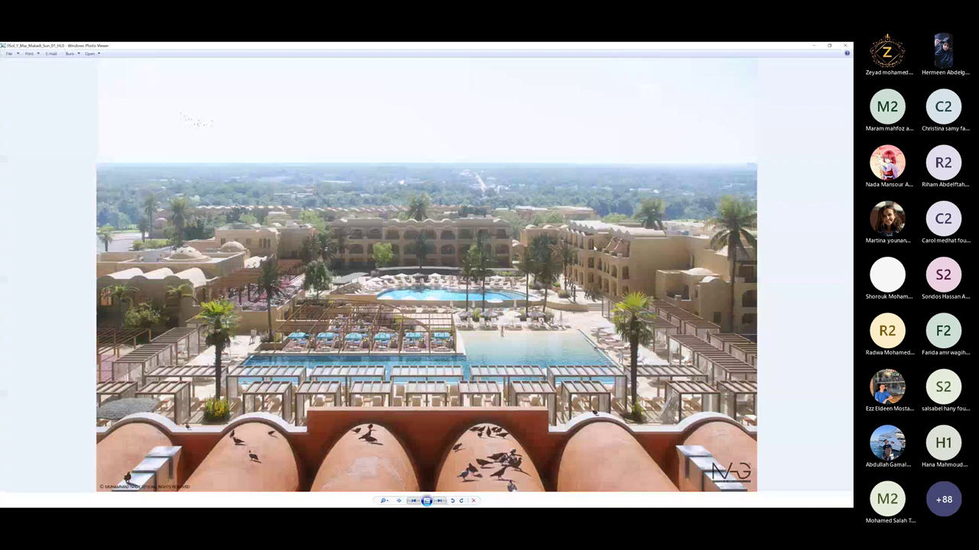
Show the resort viewport capture and zoom into its pool deck.
{"action": "key", "text": "Right"}
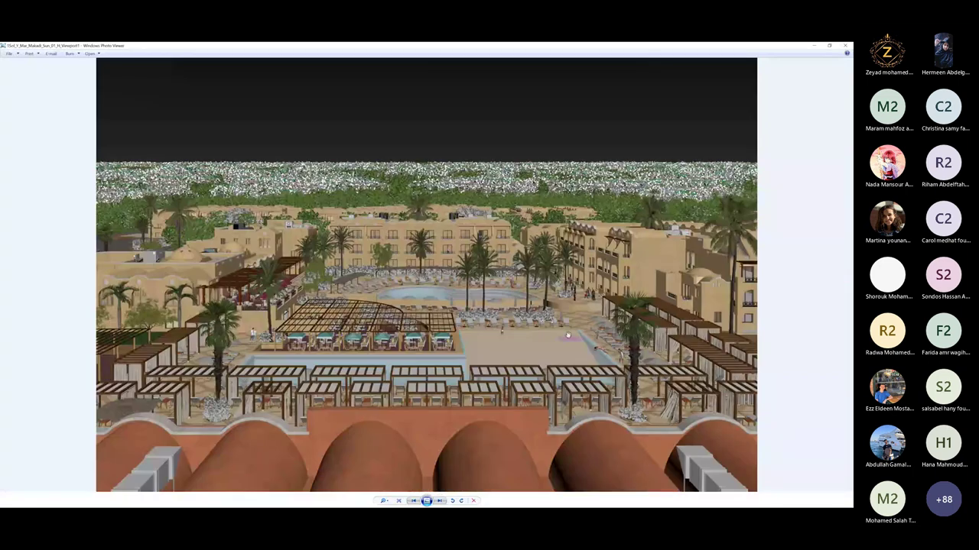
{"action": "scroll", "coordinate": [567, 335], "scroll_direction": "up", "scroll_amount": 1}
{"action": "scroll", "coordinate": [567, 335], "scroll_direction": "up", "scroll_amount": 1}
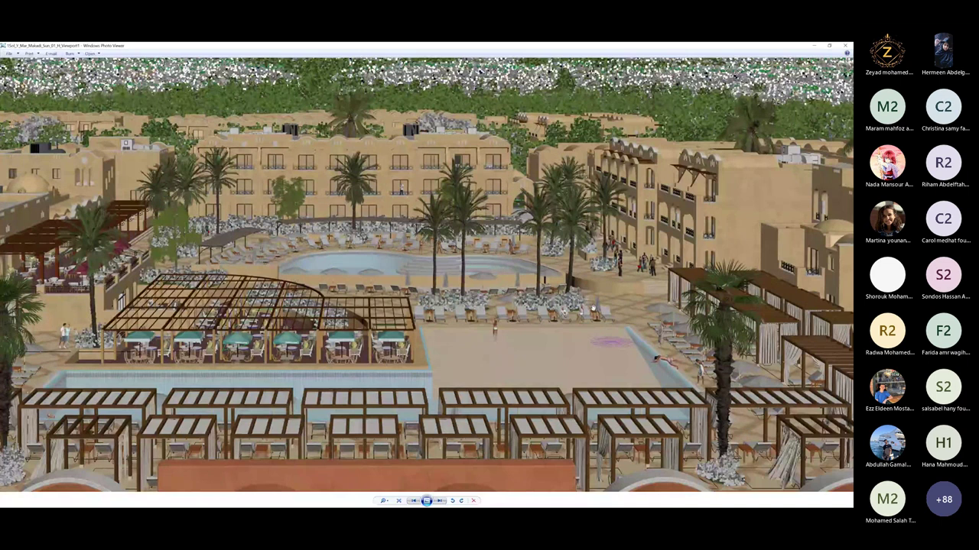
{"action": "scroll", "coordinate": [593, 309], "scroll_direction": "up", "scroll_amount": 2}
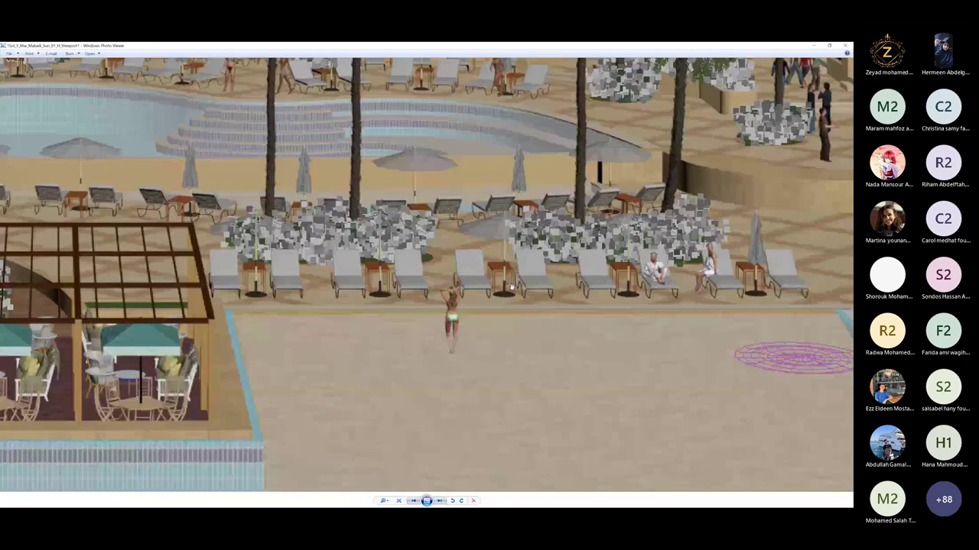
Advance through the next resort rendering to the red clay render.
{"action": "key", "text": "Right"}
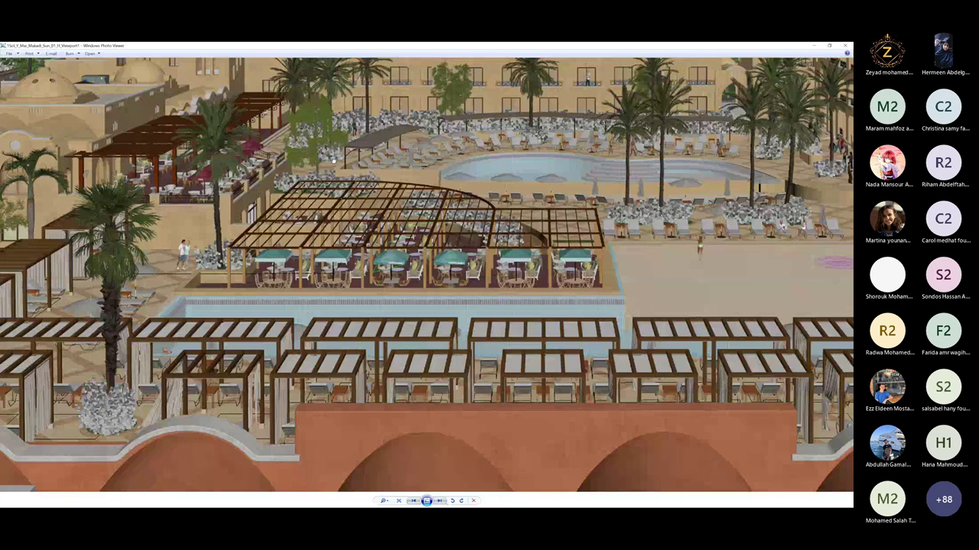
{"action": "key", "text": "Right"}
{"action": "scroll", "coordinate": [559, 346], "scroll_direction": "up", "scroll_amount": 2}
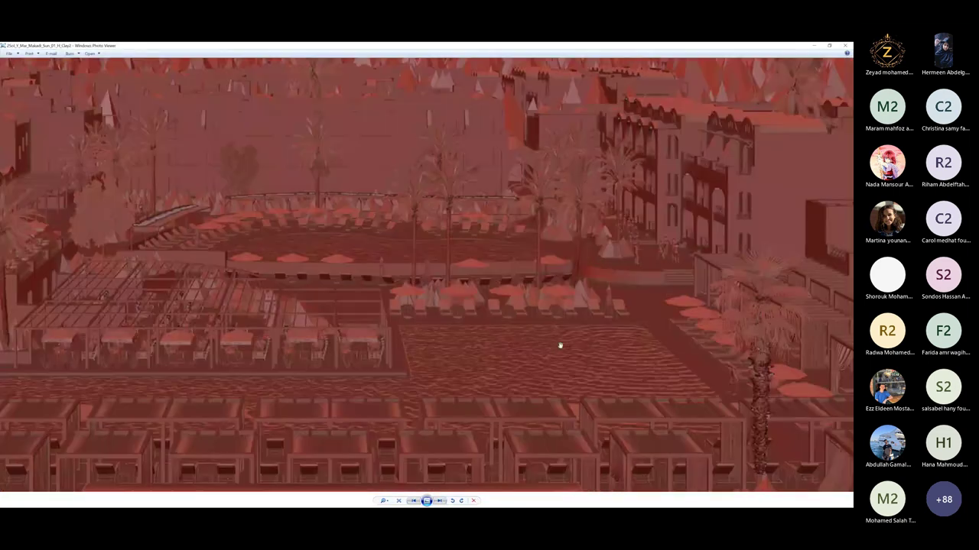
Zoom in and out on the red clay render, then switch to the finished sunny resort render.
{"action": "scroll", "coordinate": [558, 336], "scroll_direction": "up", "scroll_amount": 1}
{"action": "scroll", "coordinate": [550, 324], "scroll_direction": "down", "scroll_amount": 2}
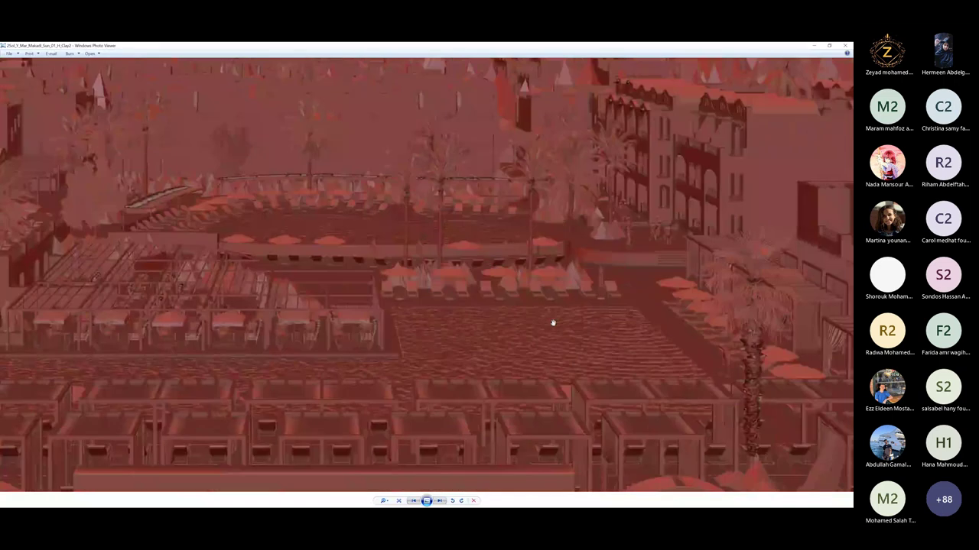
{"action": "scroll", "coordinate": [535, 319], "scroll_direction": "down", "scroll_amount": 1}
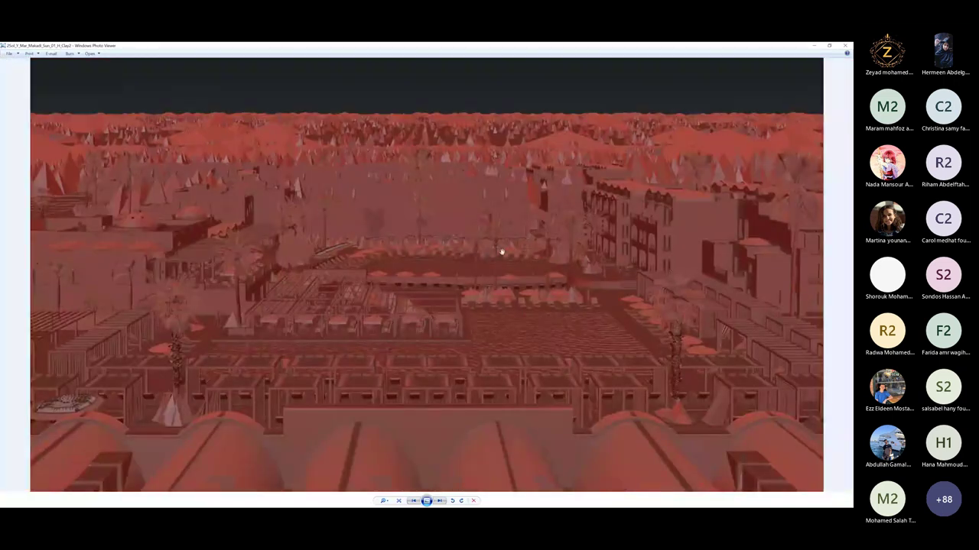
{"action": "scroll", "coordinate": [602, 334], "scroll_direction": "up", "scroll_amount": 1}
{"action": "scroll", "coordinate": [601, 333], "scroll_direction": "up", "scroll_amount": 1}
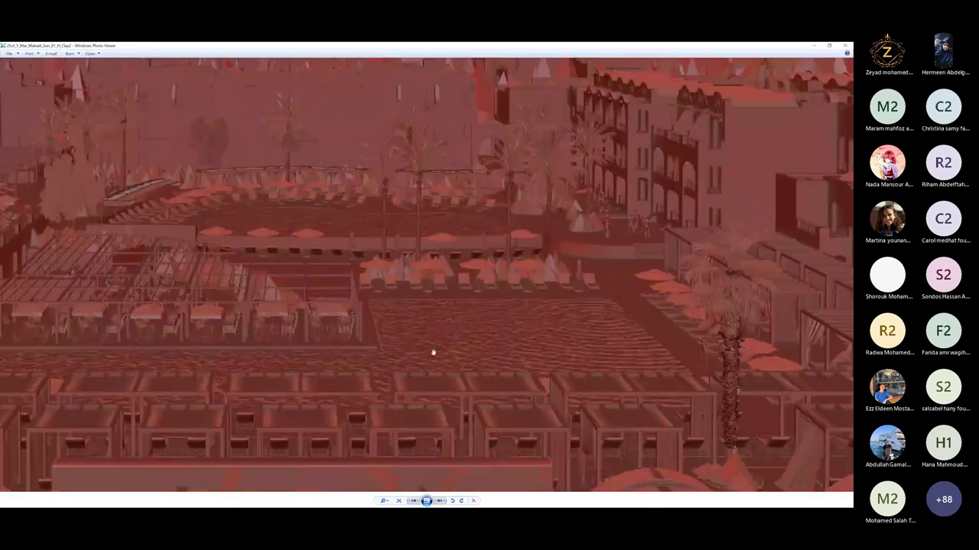
{"action": "scroll", "coordinate": [309, 318], "scroll_direction": "down", "scroll_amount": 1}
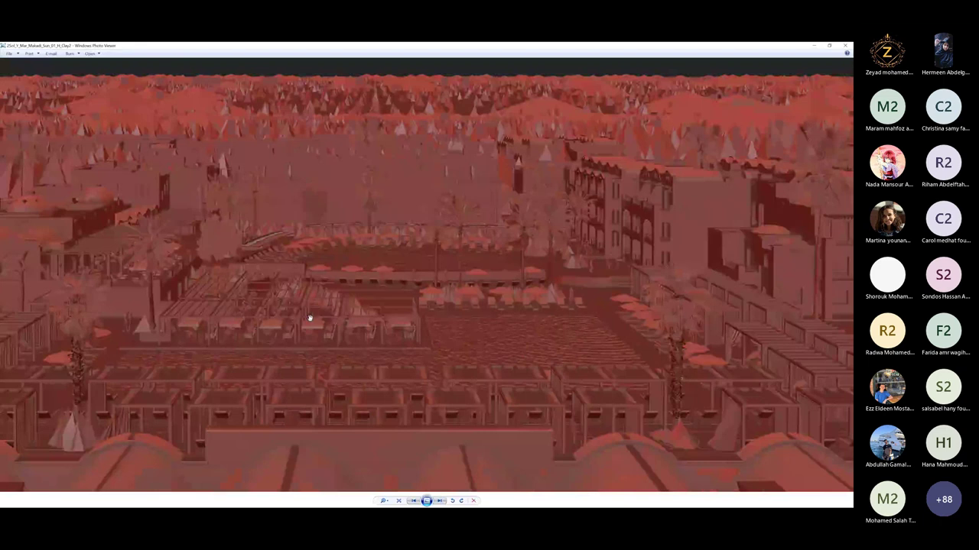
{"action": "key", "text": "Right"}
{"action": "scroll", "coordinate": [214, 245], "scroll_direction": "up", "scroll_amount": 1}
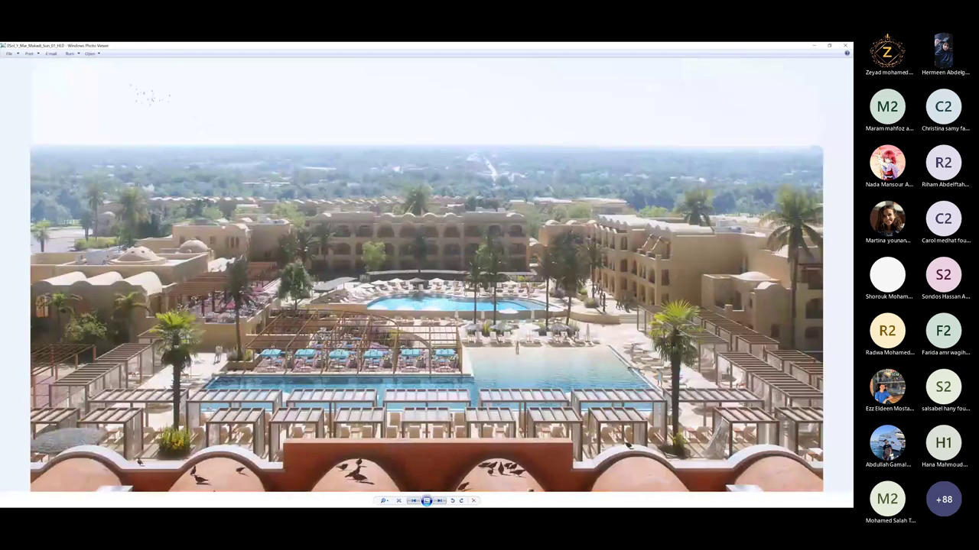
Zoom into and back out of the finished resort render, then advance to the snowy house render.
{"action": "scroll", "coordinate": [422, 236], "scroll_direction": "up", "scroll_amount": 2}
{"action": "scroll", "coordinate": [423, 236], "scroll_direction": "down", "scroll_amount": 1}
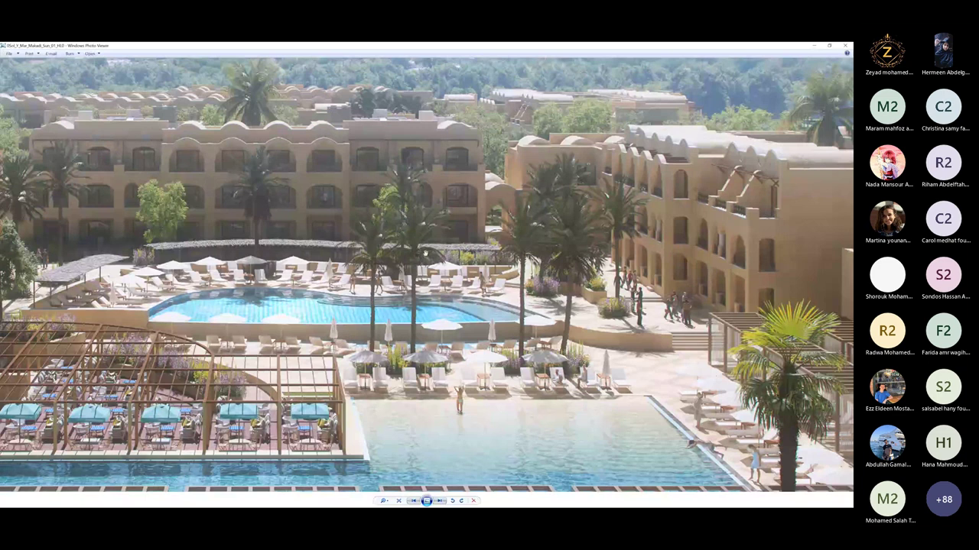
{"action": "scroll", "coordinate": [425, 253], "scroll_direction": "down", "scroll_amount": 1}
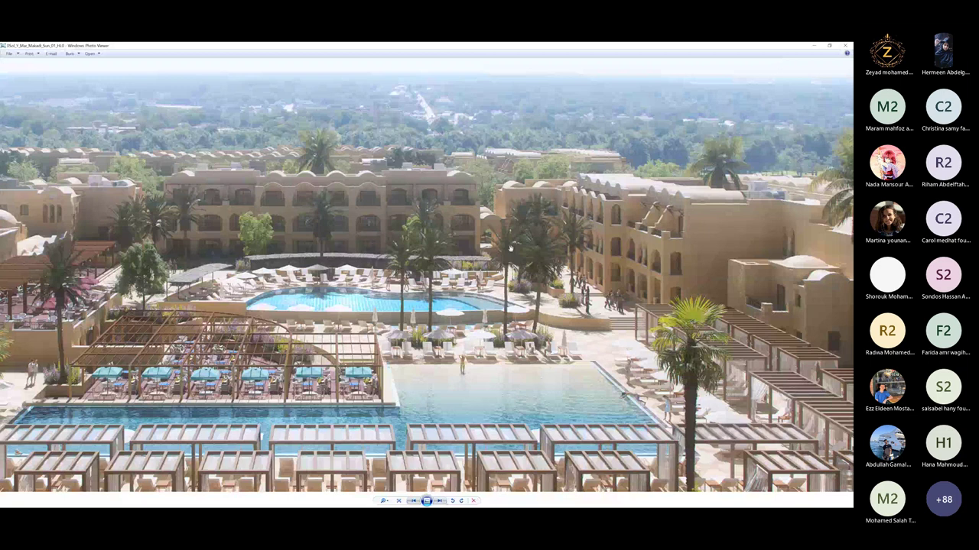
{"action": "scroll", "coordinate": [370, 254], "scroll_direction": "down", "scroll_amount": 1}
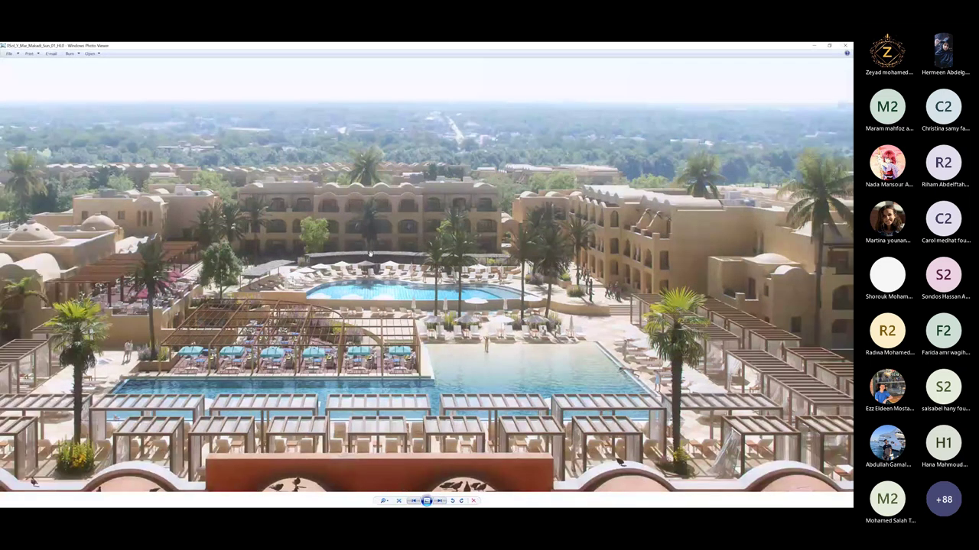
{"action": "scroll", "coordinate": [476, 264], "scroll_direction": "down", "scroll_amount": 1}
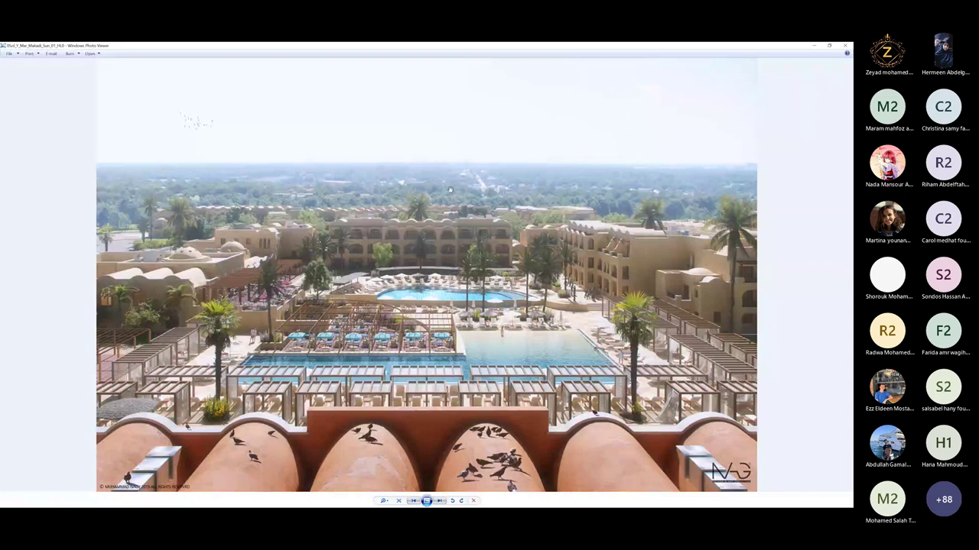
{"action": "scroll", "coordinate": [449, 190], "scroll_direction": "up", "scroll_amount": 1}
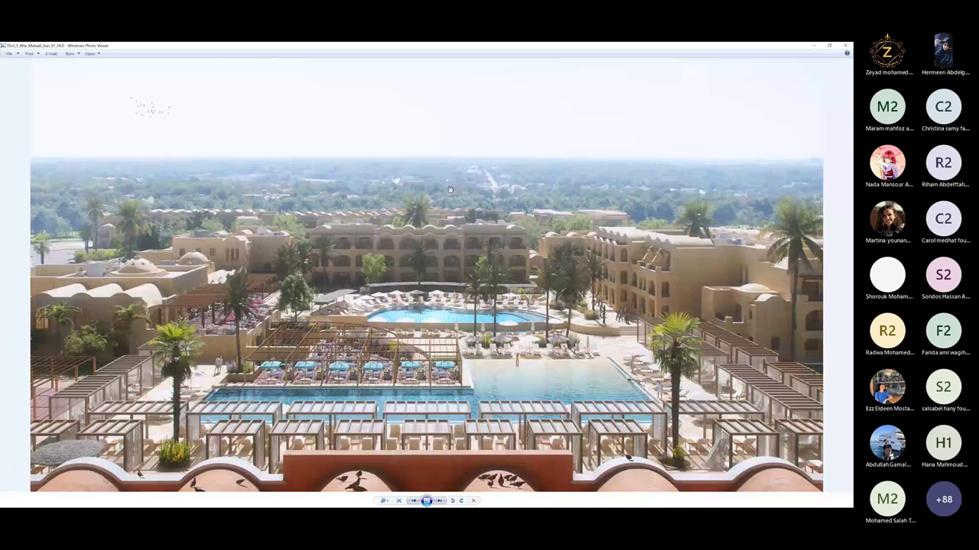
{"action": "key", "text": "Right"}
{"action": "key", "text": "Right"}
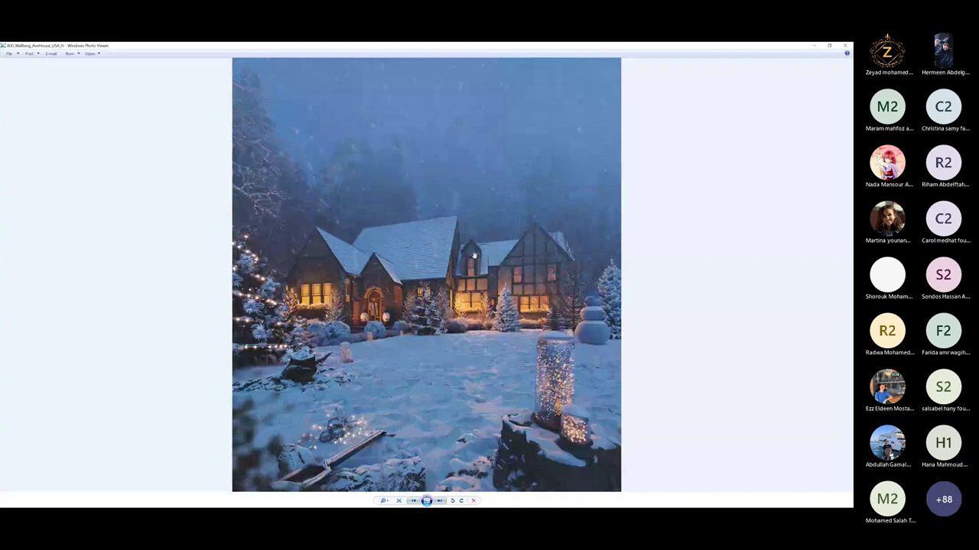
Step past the house clay render to the clay render of the street scene seen from a car.
{"action": "key", "text": "Right"}
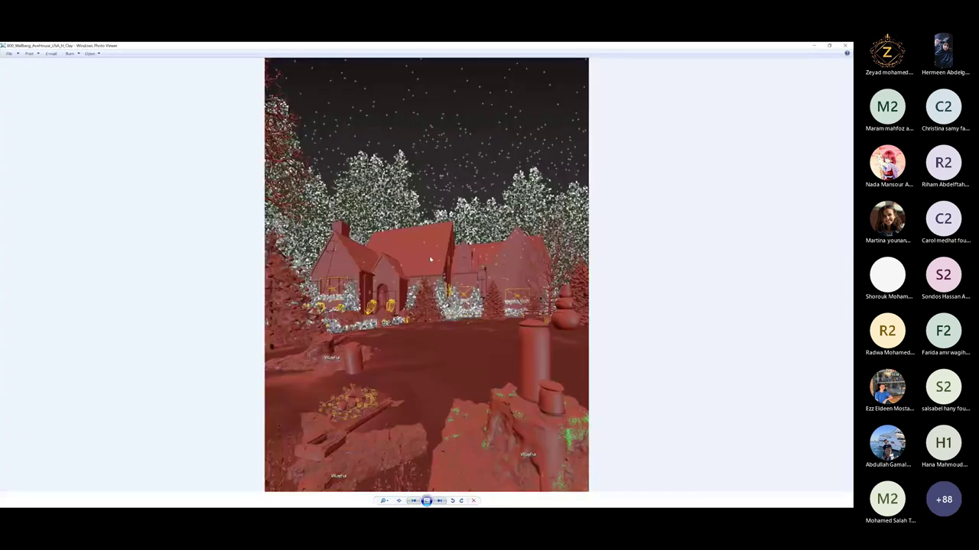
{"action": "key", "text": "Right"}
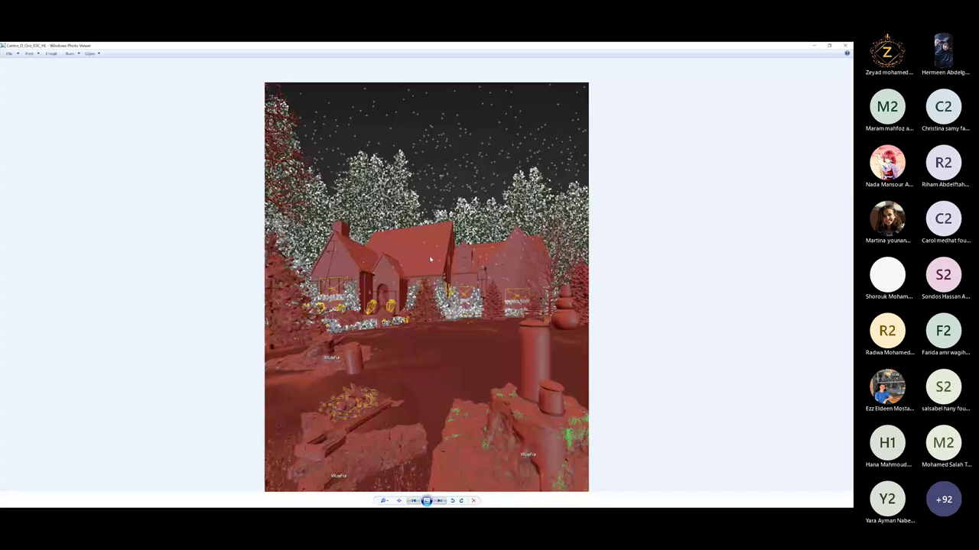
{"action": "key", "text": "Right"}
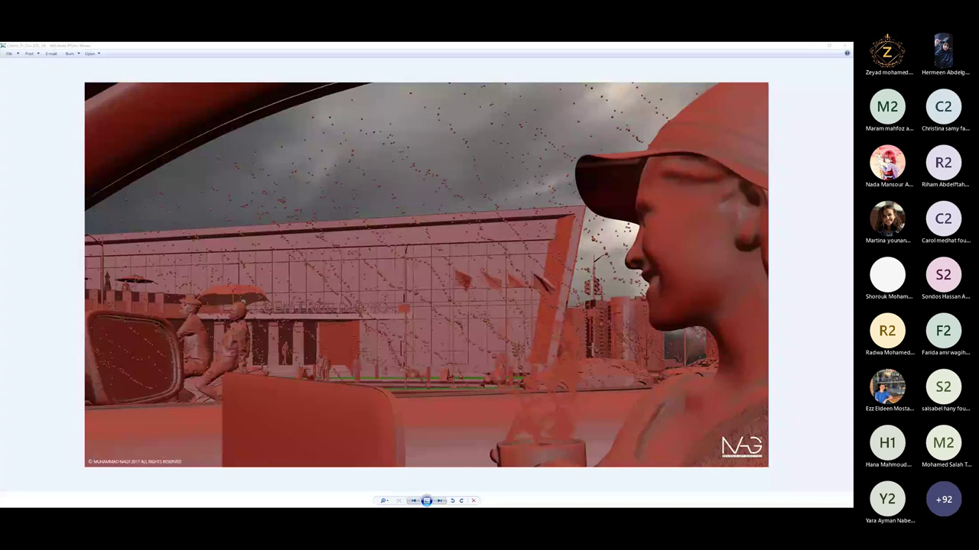
Flip between the house and car renders, ending on the finished rainy Centro D'Oro render.
{"action": "key", "text": "Right"}
{"action": "key", "text": "Left"}
{"action": "key", "text": "Right"}
{"action": "key", "text": "Left"}
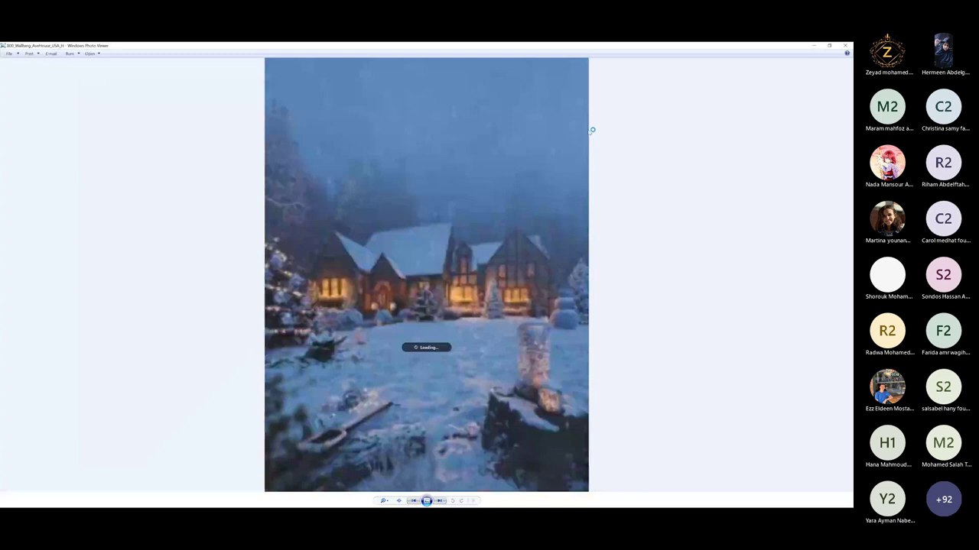
{"action": "key", "text": "Right"}
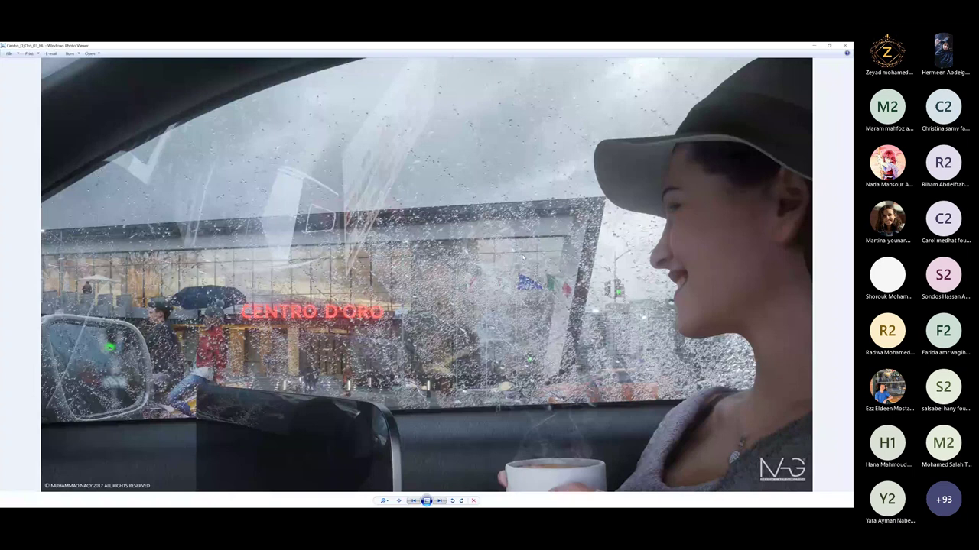
Advance to the clay street render, then close Windows Photo Viewer to return to 3ds Max.
{"action": "key", "text": "Right"}
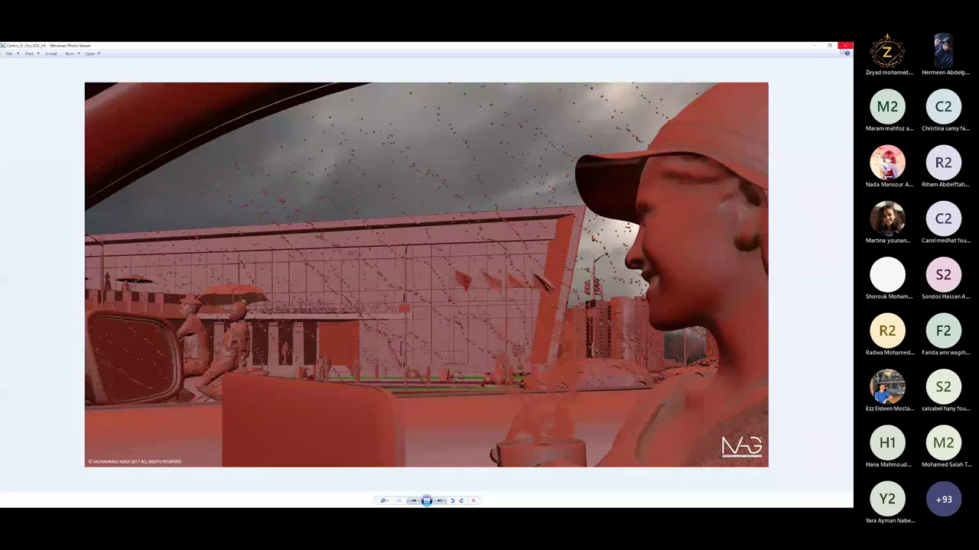
{"action": "left_click", "coordinate": [845, 46]}
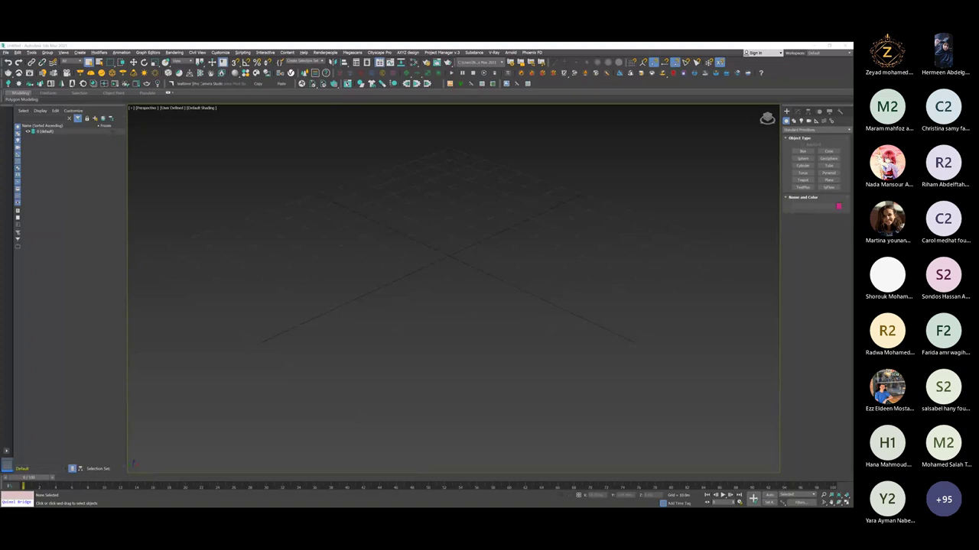
Hide the home grid in the perspective view and start the Box creation tool.
{"action": "key", "text": "g"}
{"action": "key", "text": "g"}
{"action": "key", "text": "g"}
{"action": "key", "text": "g"}
{"action": "key", "text": "g"}
{"action": "key", "text": "g"}
{"action": "key", "text": "g"}
{"action": "key", "text": "g"}
{"action": "key", "text": "b"}
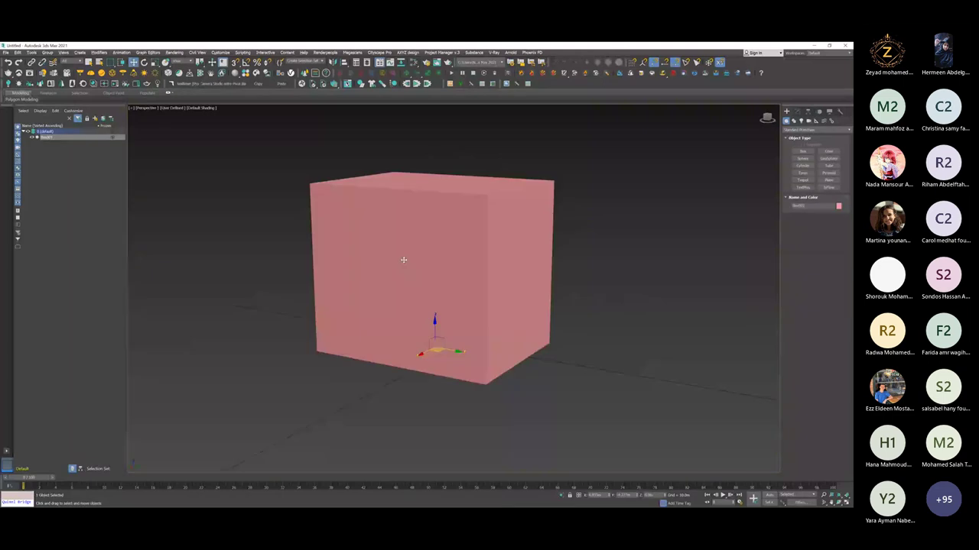
Orbit, pan and zoom the Perspective view to inspect the new box.
{"action": "middle_click_drag", "start_coordinate": [402, 260], "coordinate": [479, 264], "text": "alt"}
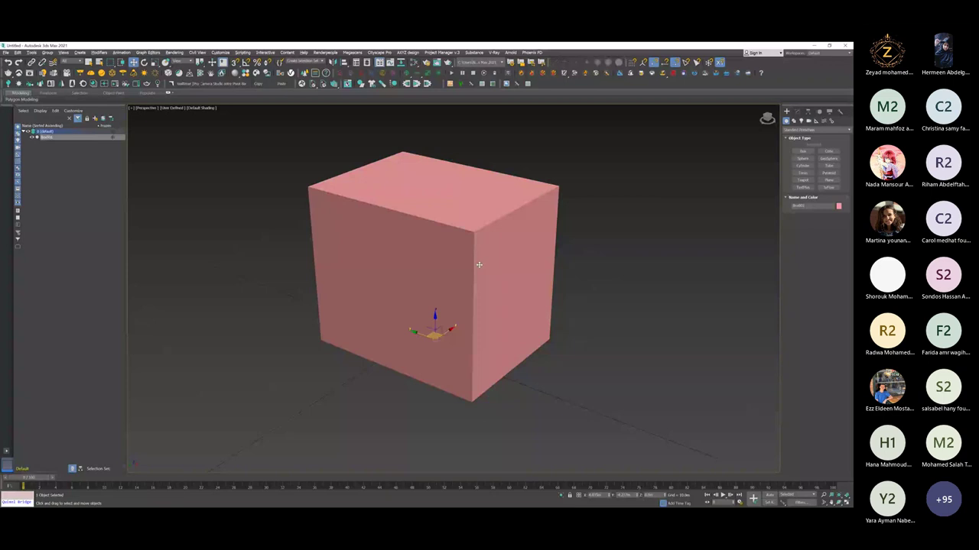
{"action": "middle_click_drag", "start_coordinate": [478, 265], "coordinate": [472, 266], "text": "alt"}
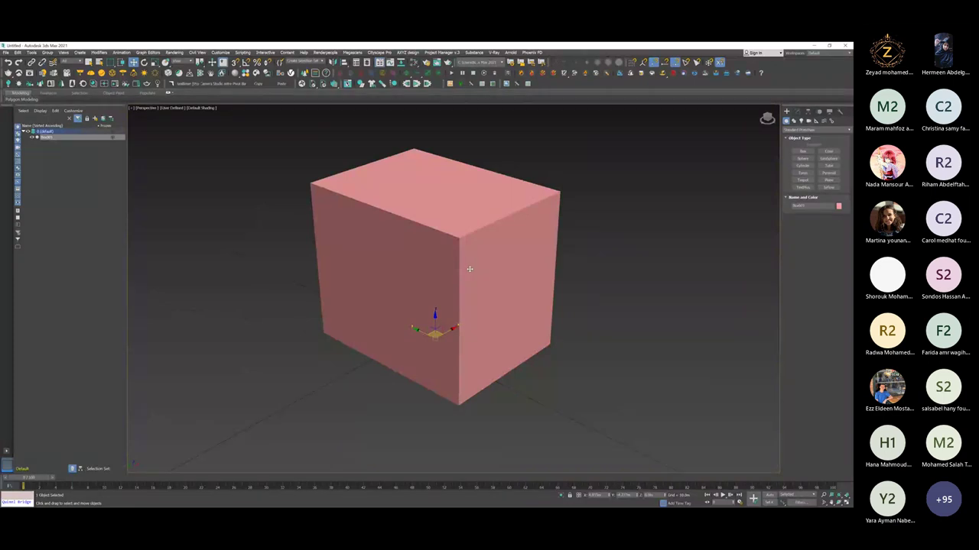
{"action": "middle_click_drag", "start_coordinate": [480, 263], "coordinate": [464, 271]}
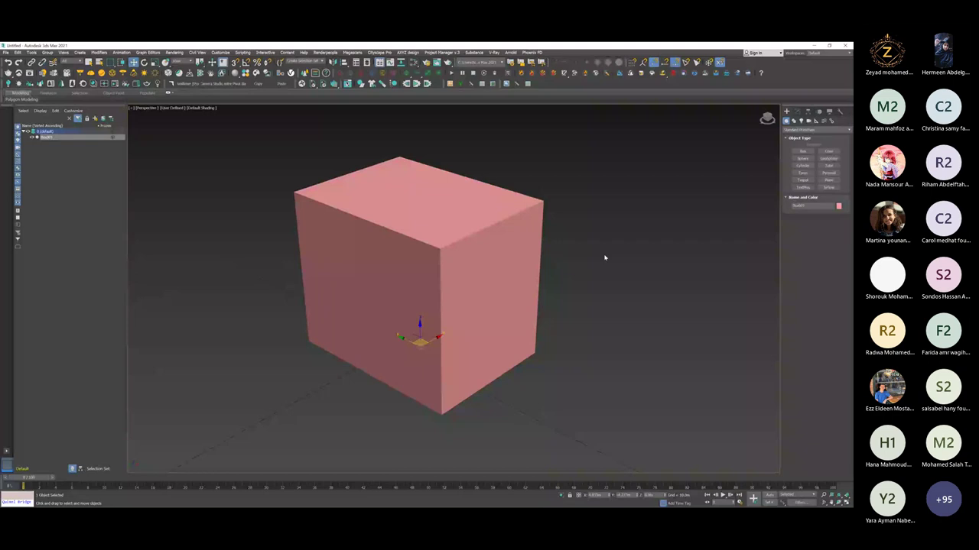
{"action": "scroll", "coordinate": [604, 257], "scroll_direction": "down", "scroll_amount": 2}
{"action": "middle_click_drag", "start_coordinate": [604, 258], "coordinate": [450, 264], "text": "alt"}
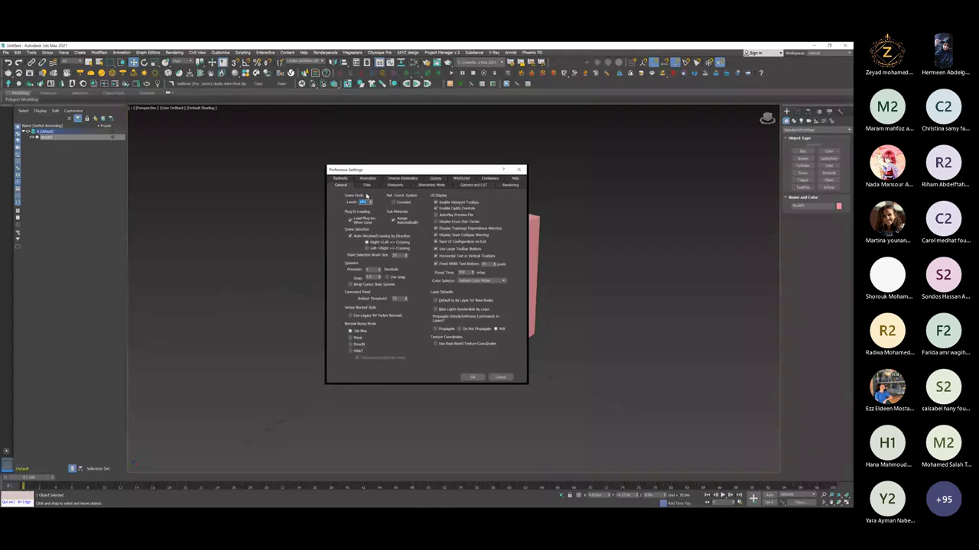
Move the Preference Settings dialog aside to reveal the box, then accept it with OK.
{"action": "left_click_drag", "start_coordinate": [430, 171], "coordinate": [454, 170]}
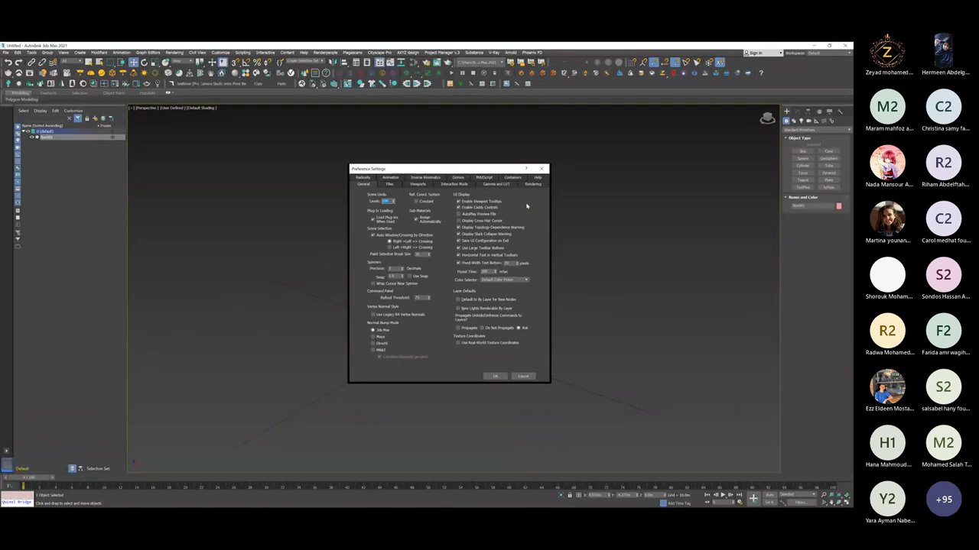
{"action": "left_click_drag", "start_coordinate": [471, 170], "coordinate": [357, 173]}
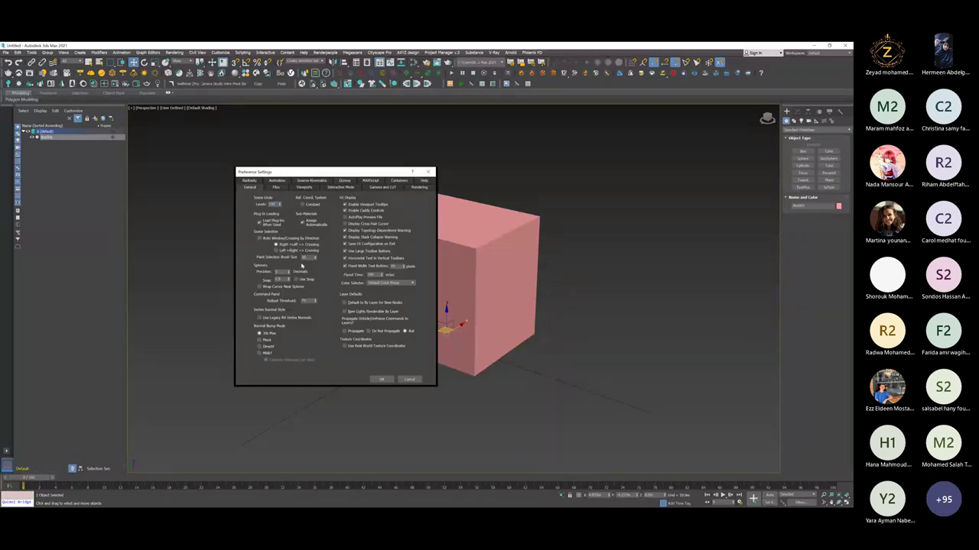
{"action": "left_click", "coordinate": [382, 379]}
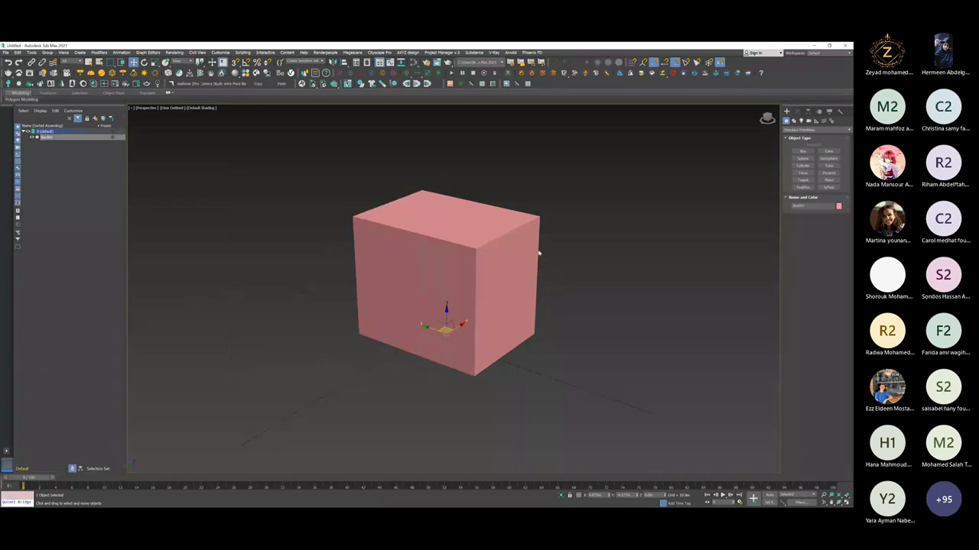
Draw a full-size sphere next to the pink box.
{"action": "left_click", "coordinate": [539, 253]}
{"action": "left_click", "coordinate": [802, 158]}
{"action": "left_click_drag", "start_coordinate": [612, 343], "coordinate": [619, 347]}
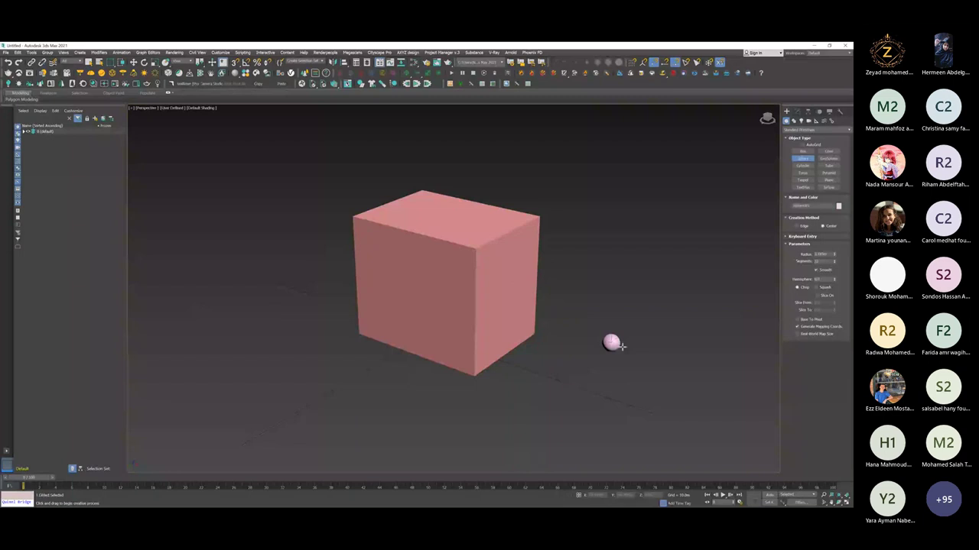
{"action": "left_click_drag", "start_coordinate": [621, 346], "coordinate": [681, 348]}
Select both the box and sphere with Ctrl+A, then clear the selection.
{"action": "key", "text": "ctrl+a"}
{"action": "key", "text": "w"}
{"action": "middle_click_drag", "start_coordinate": [410, 382], "coordinate": [322, 373]}
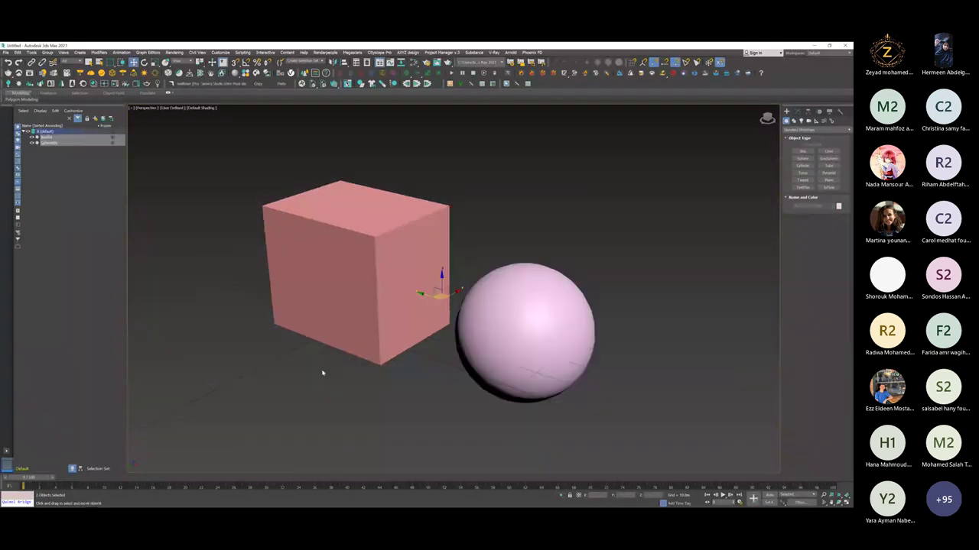
{"action": "left_click", "coordinate": [322, 373]}
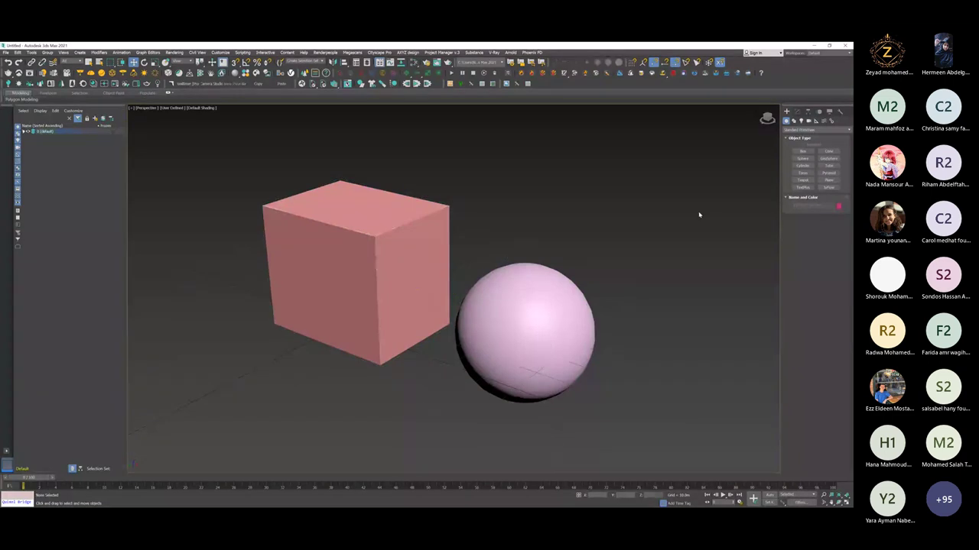
Sweep selection regions over the box and sphere, then reopen Preference Settings.
{"action": "left_click_drag", "start_coordinate": [708, 204], "coordinate": [356, 377]}
{"action": "left_click_drag", "start_coordinate": [224, 144], "coordinate": [346, 250]}
{"action": "left_click_drag", "start_coordinate": [346, 250], "coordinate": [396, 297]}
{"action": "middle_click_drag", "start_coordinate": [396, 298], "coordinate": [260, 172], "text": "alt"}
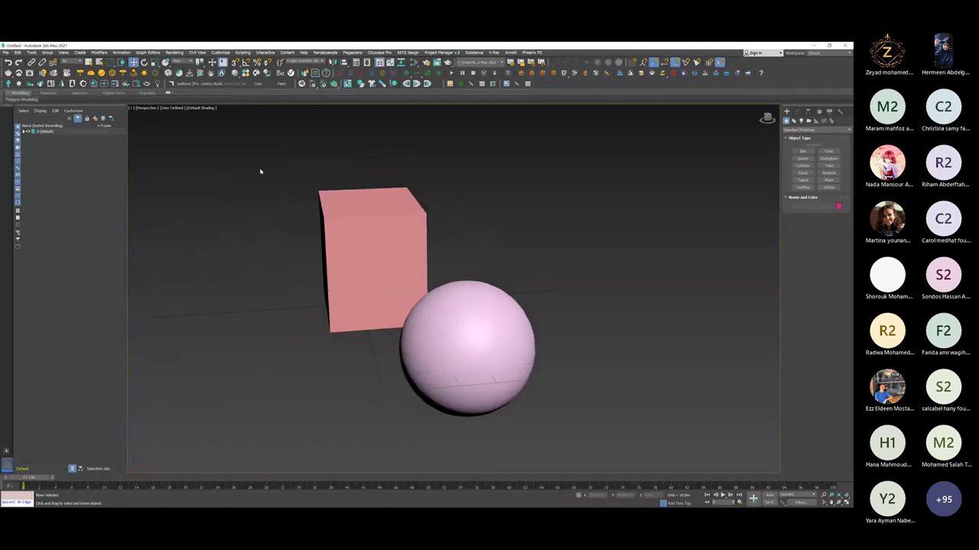
{"action": "left_click_drag", "start_coordinate": [259, 168], "coordinate": [459, 348]}
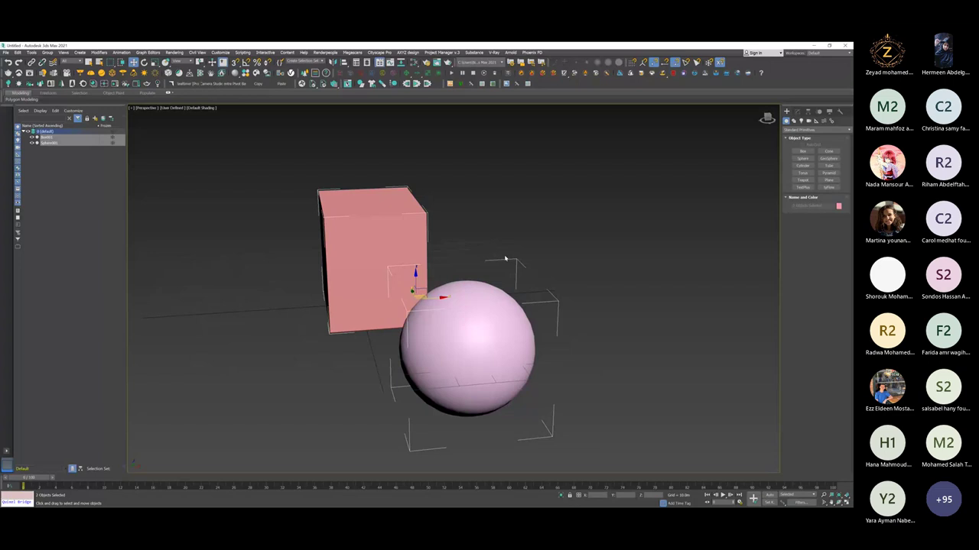
{"action": "left_click", "coordinate": [504, 258]}
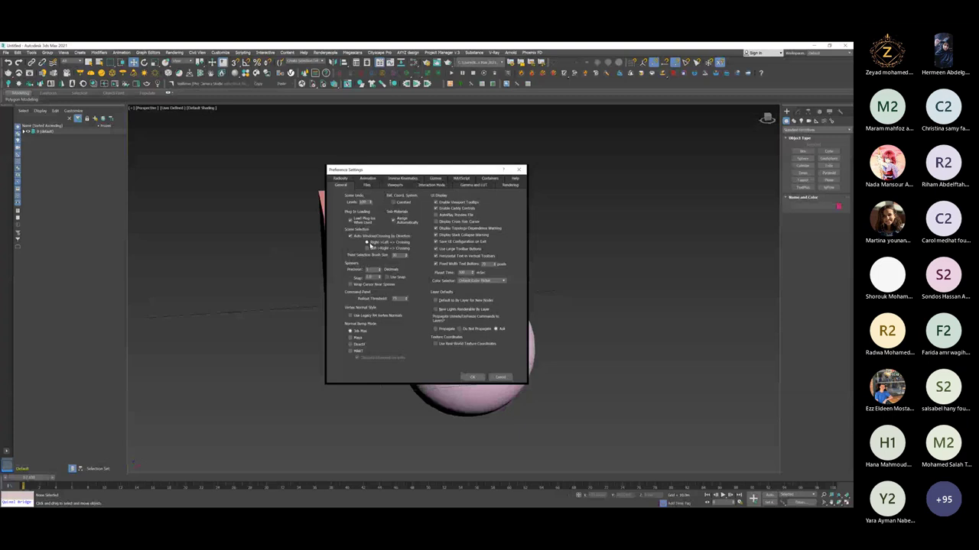
Close Preferences, select the box with a left-to-right region, then clear the selection.
{"action": "key", "text": "Return"}
{"action": "left_click_drag", "start_coordinate": [242, 134], "coordinate": [455, 360]}
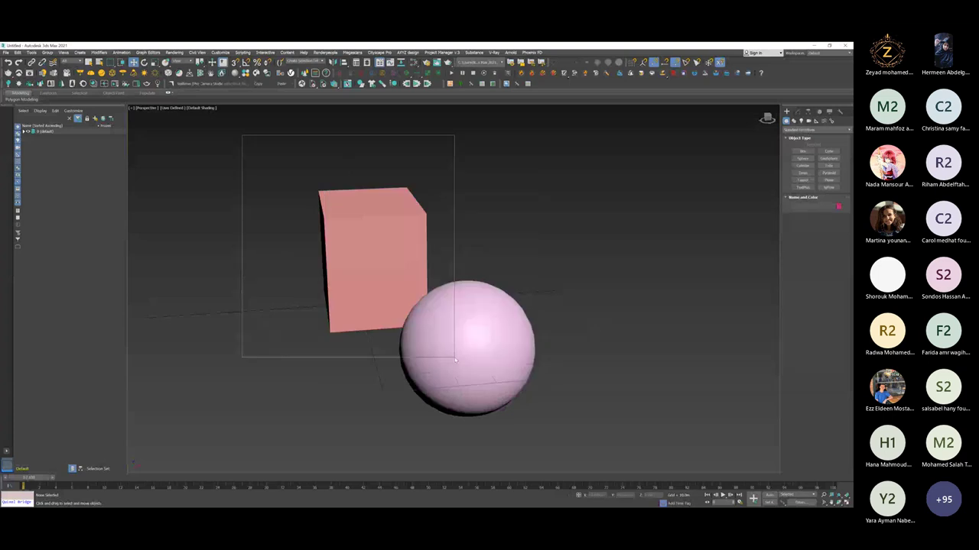
{"action": "left_click_drag", "start_coordinate": [455, 360], "coordinate": [455, 358]}
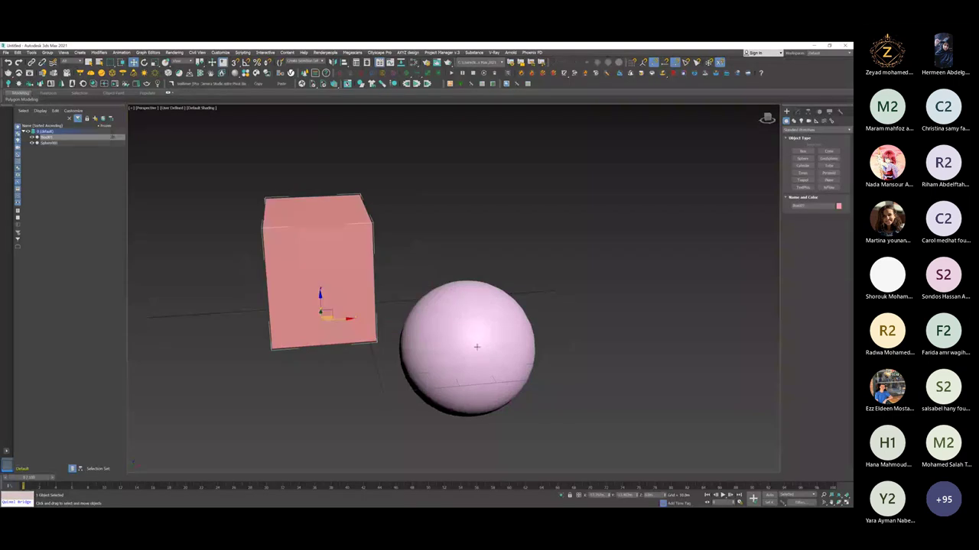
{"action": "left_click", "coordinate": [367, 415]}
Drag a region around the sphere, then a right-to-left crossing region over the box.
{"action": "left_click_drag", "start_coordinate": [377, 437], "coordinate": [562, 270]}
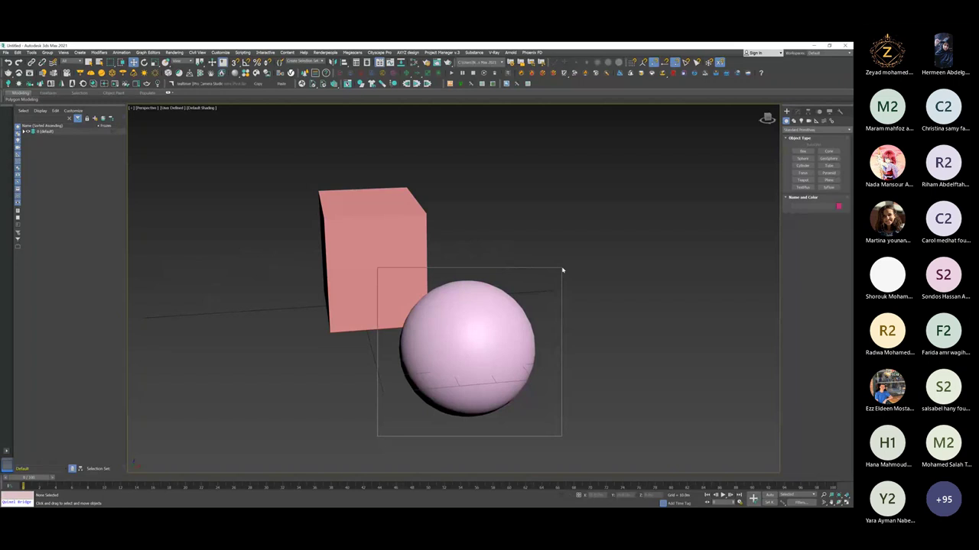
{"action": "left_click_drag", "start_coordinate": [562, 270], "coordinate": [562, 269]}
{"action": "left_click_drag", "start_coordinate": [579, 170], "coordinate": [364, 303]}
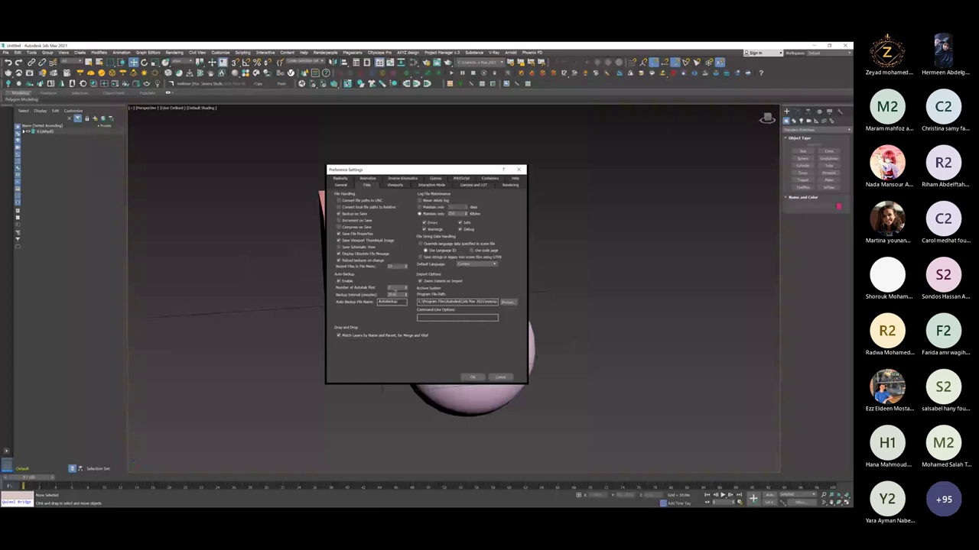
Check the Auto Backup file count and interval, close Preferences, and select the sphere.
{"action": "left_click", "coordinate": [393, 288]}
{"action": "key", "text": "Tab"}
{"action": "key", "text": "Return"}
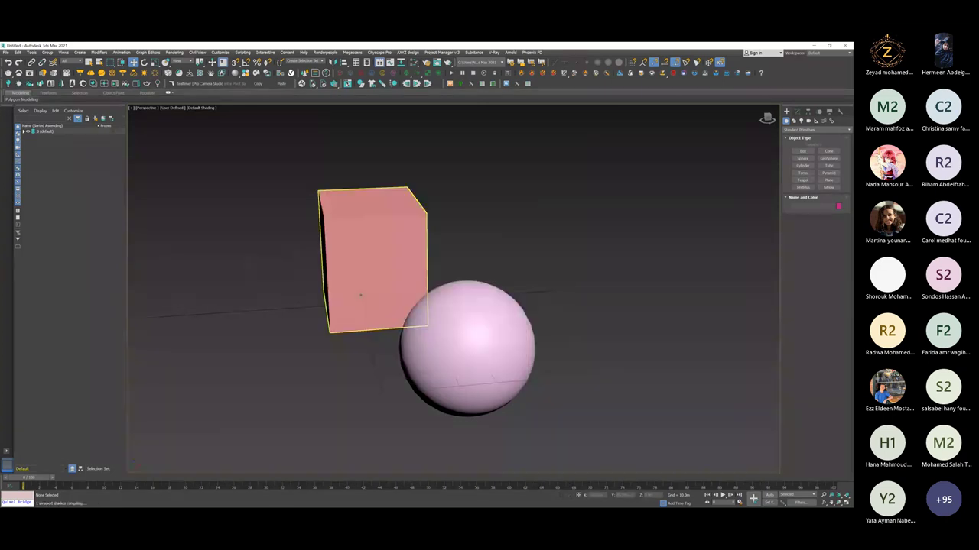
{"action": "left_click", "coordinate": [442, 306]}
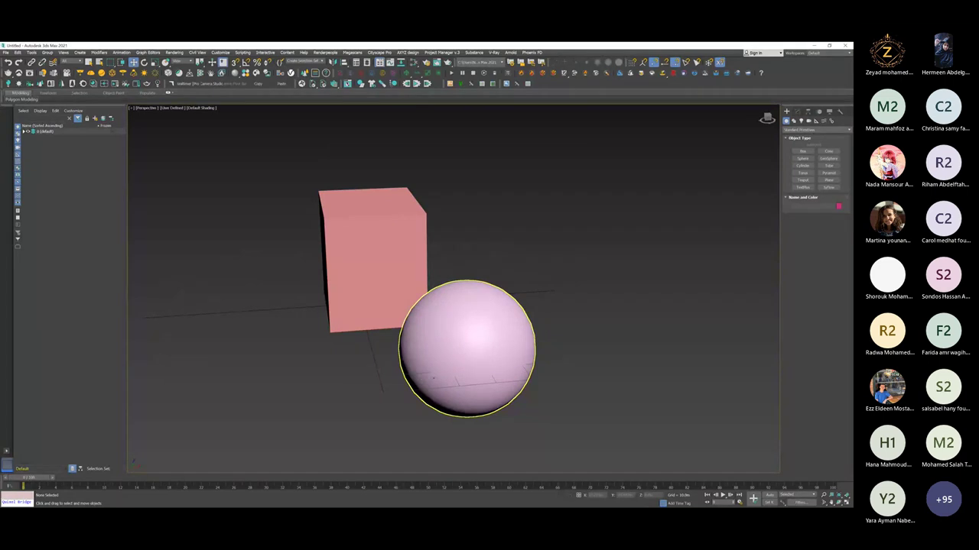
{"action": "middle_click_drag", "start_coordinate": [434, 378], "coordinate": [437, 335]}
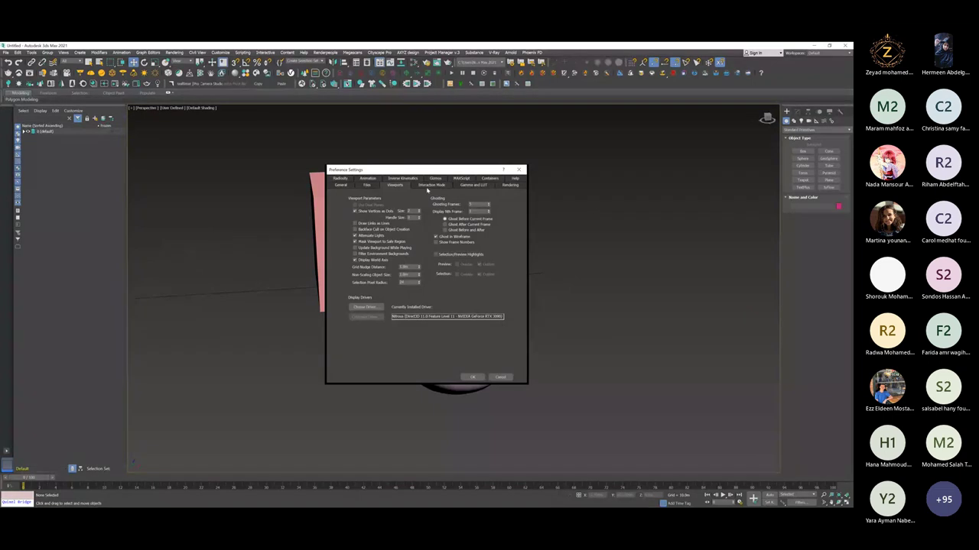
Browse the Radiosity, General and Viewports preference pages, then close them and pan slightly down.
{"action": "left_click", "coordinate": [342, 178]}
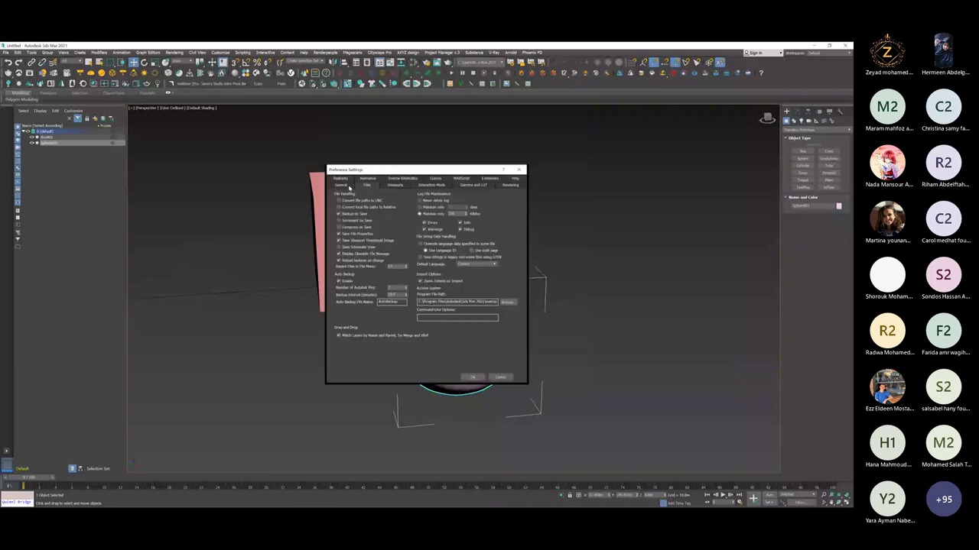
{"action": "left_click", "coordinate": [344, 186]}
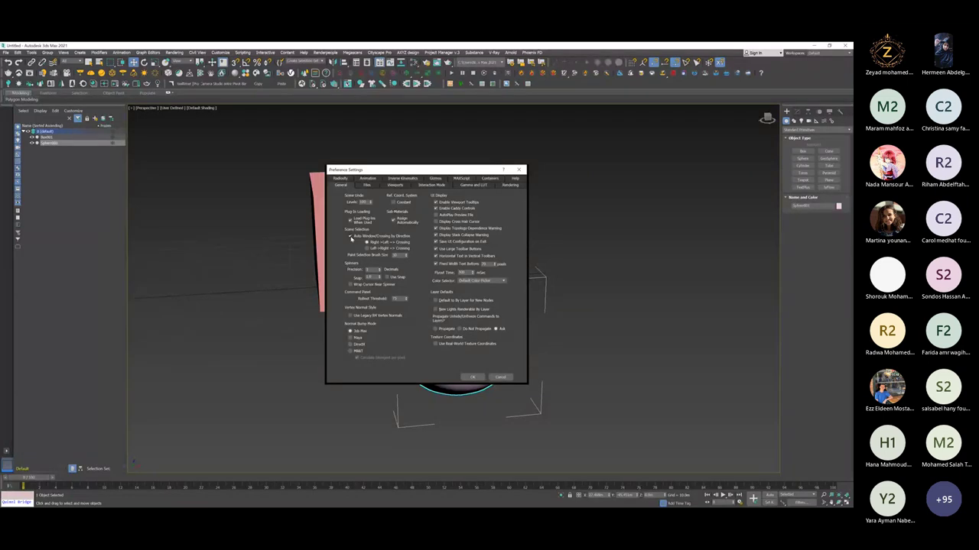
{"action": "left_click", "coordinate": [393, 186]}
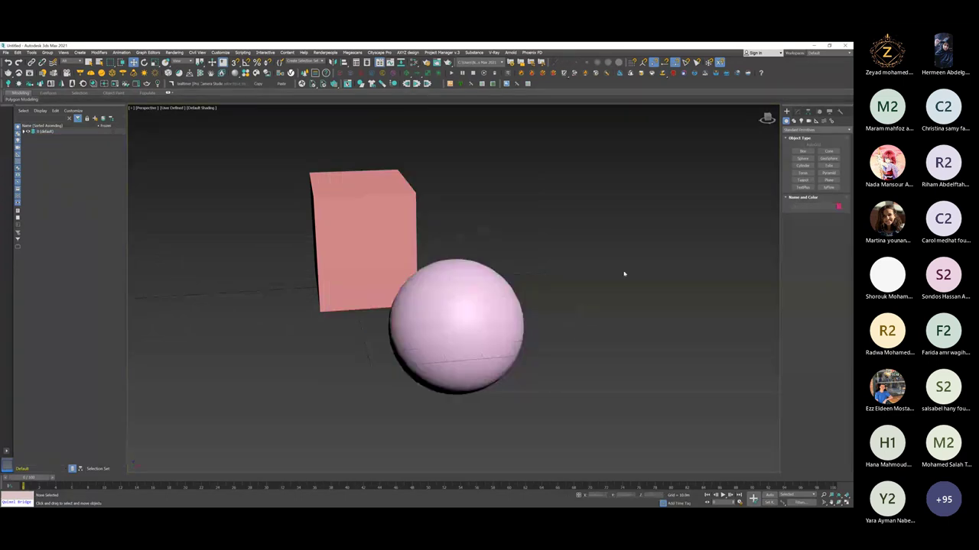
{"action": "left_click_drag", "start_coordinate": [581, 208], "coordinate": [562, 273]}
{"action": "middle_click_drag", "start_coordinate": [562, 273], "coordinate": [563, 279]}
{"action": "middle_click_drag", "start_coordinate": [481, 231], "coordinate": [487, 240]}
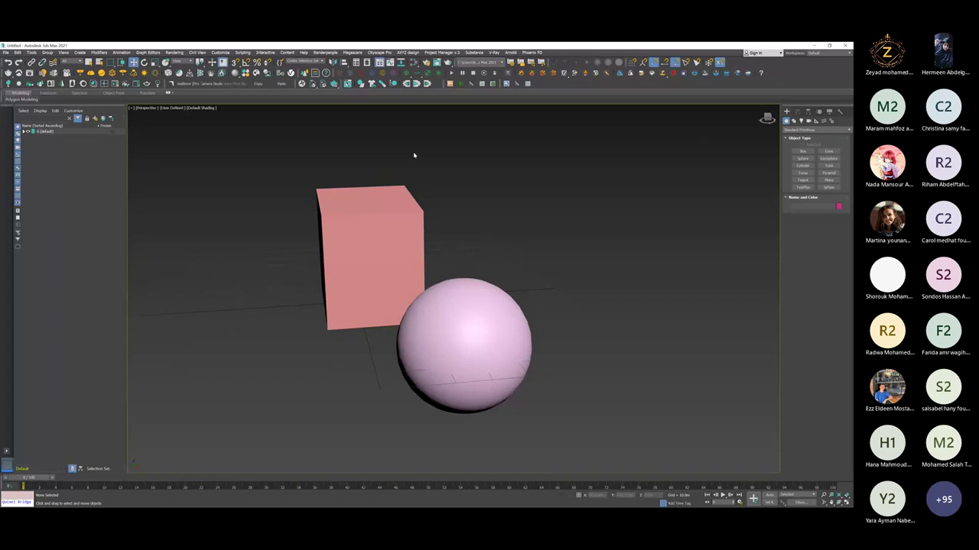
{"action": "left_click", "coordinate": [220, 52]}
{"action": "left_click", "coordinate": [244, 142]}
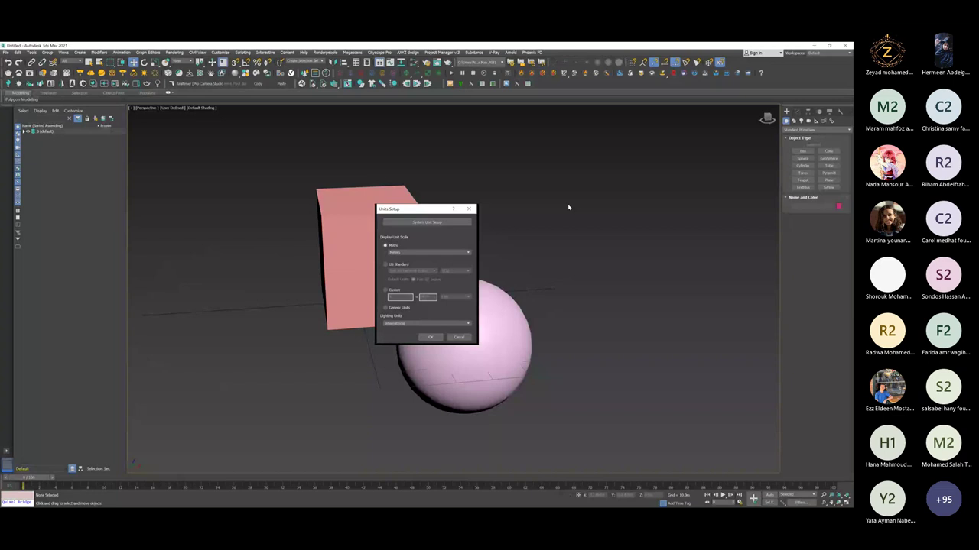
{"action": "left_click_drag", "start_coordinate": [396, 209], "coordinate": [400, 210]}
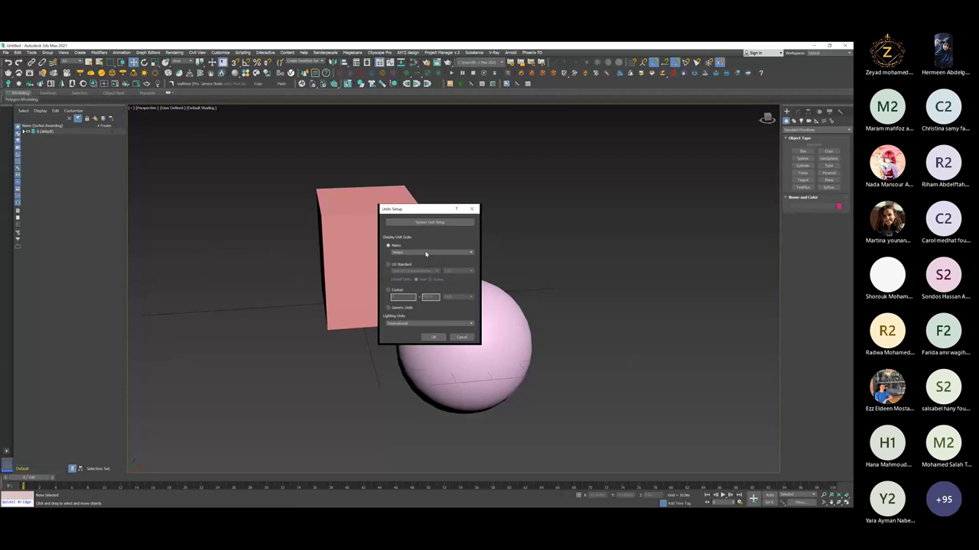
{"action": "left_click", "coordinate": [407, 253]}
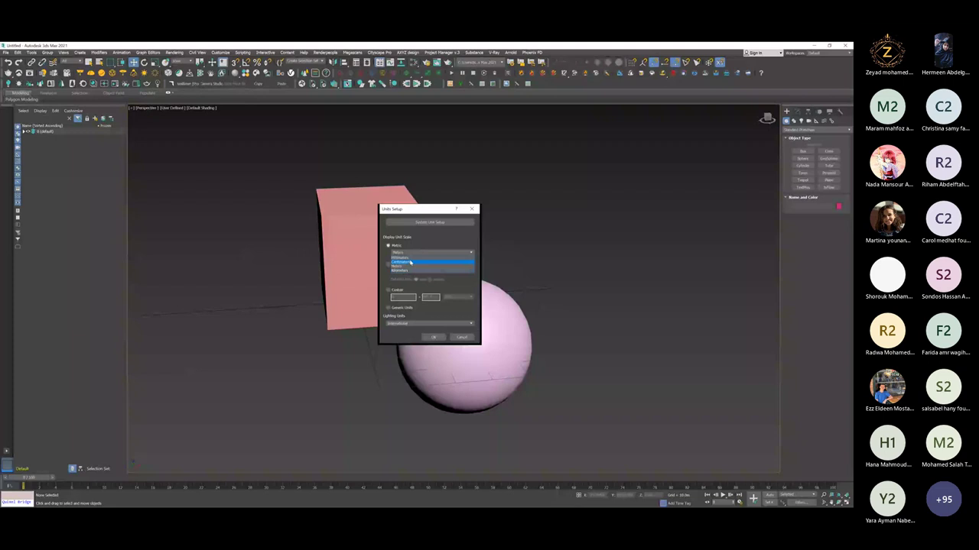
{"action": "left_click", "coordinate": [398, 265]}
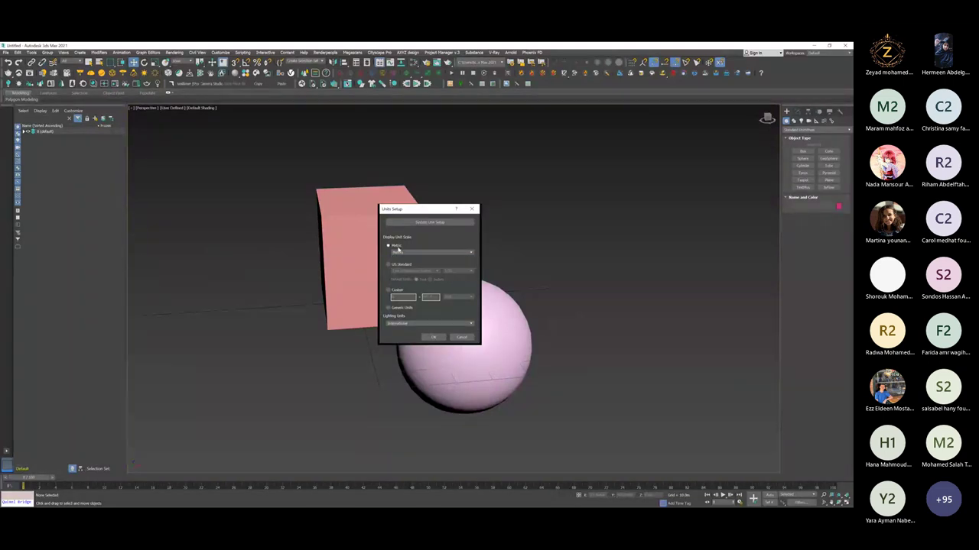
{"action": "left_click", "coordinate": [397, 252]}
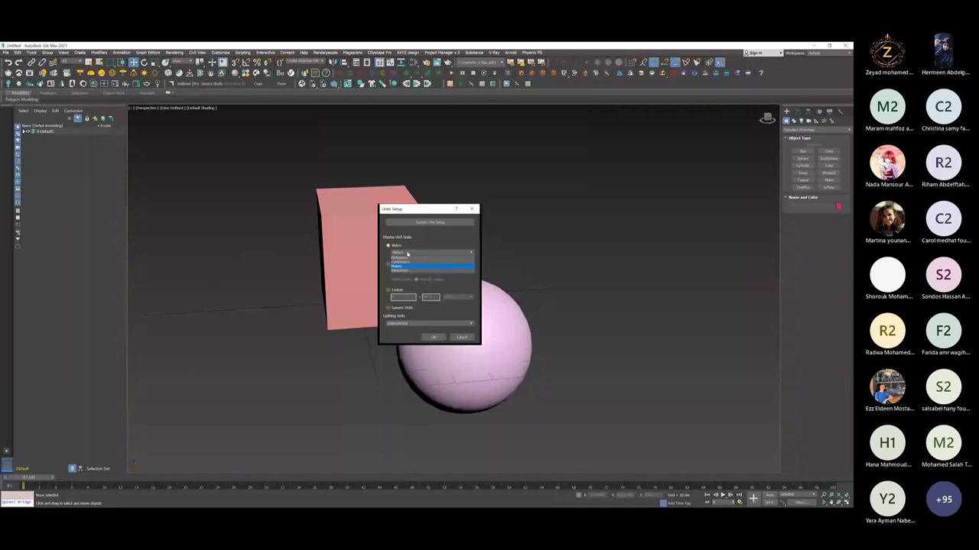
{"action": "left_click", "coordinate": [419, 223]}
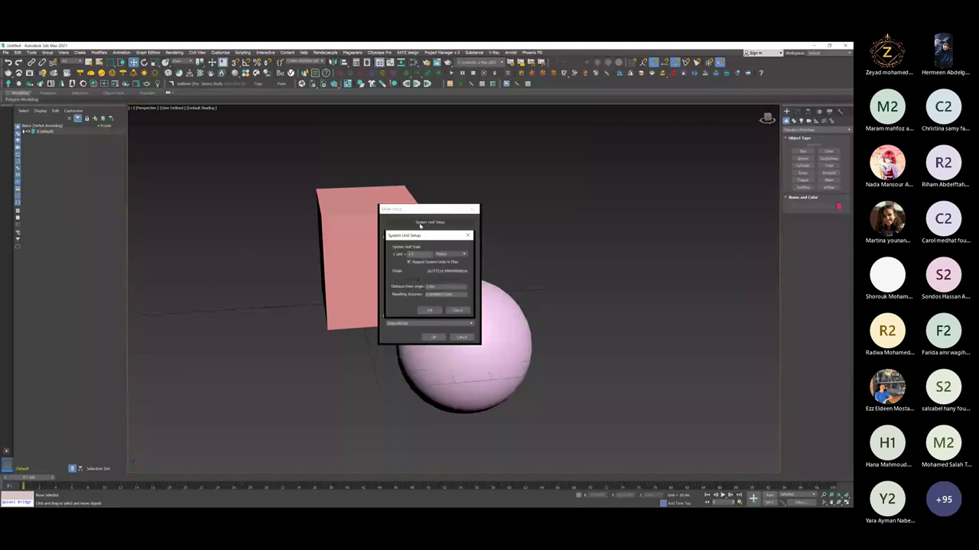
{"action": "left_click", "coordinate": [452, 254]}
{"action": "left_click", "coordinate": [447, 274]}
{"action": "key", "text": "Return"}
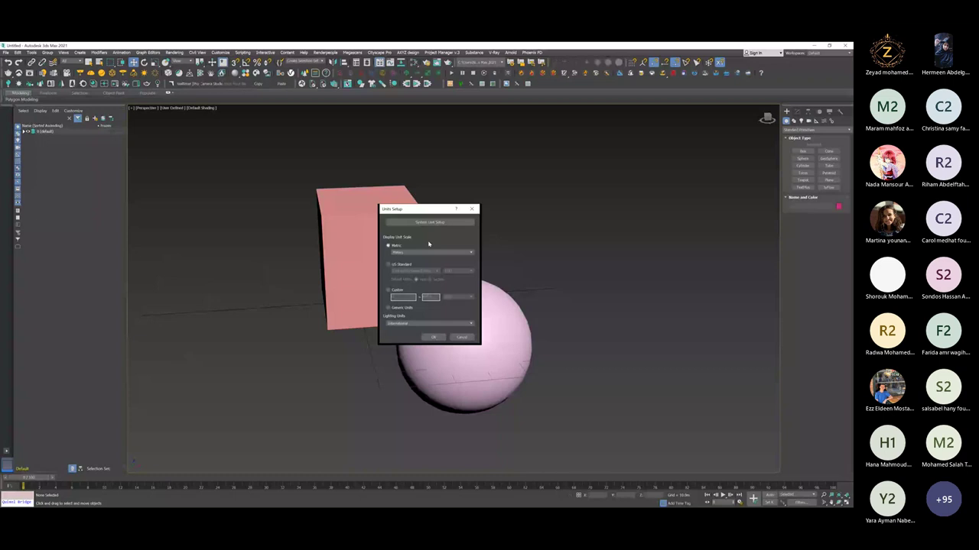
{"action": "left_click", "coordinate": [427, 252]}
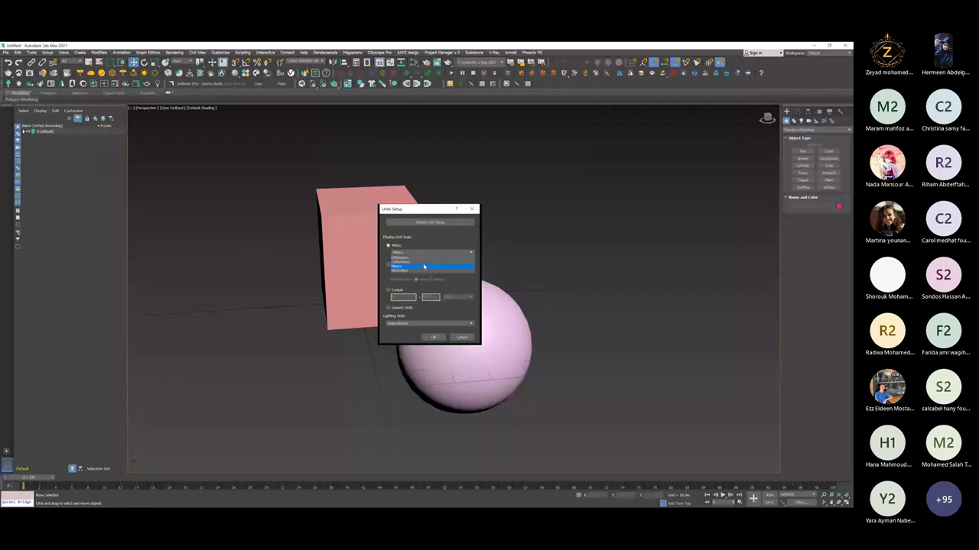
{"action": "left_click", "coordinate": [424, 266]}
{"action": "left_click", "coordinate": [429, 222]}
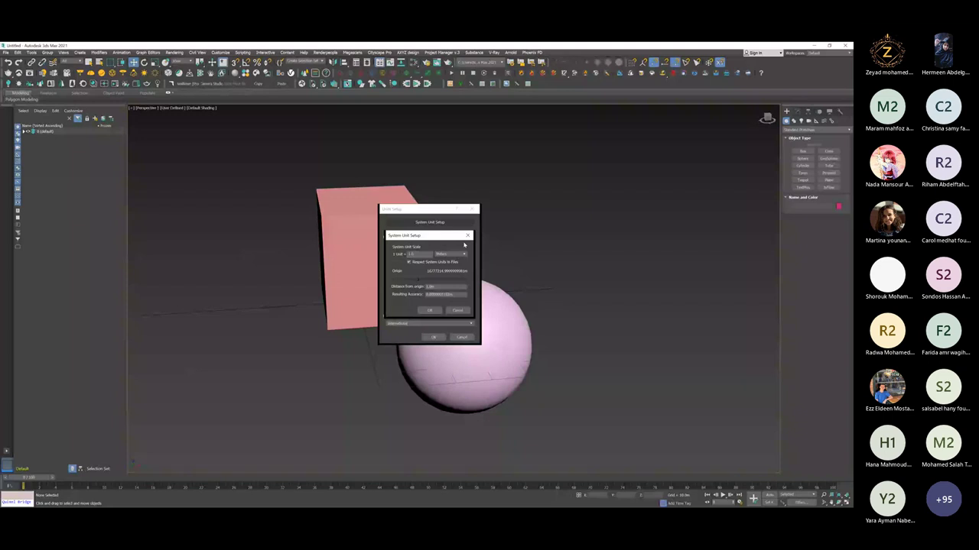
{"action": "left_click", "coordinate": [468, 234]}
{"action": "left_click", "coordinate": [474, 208]}
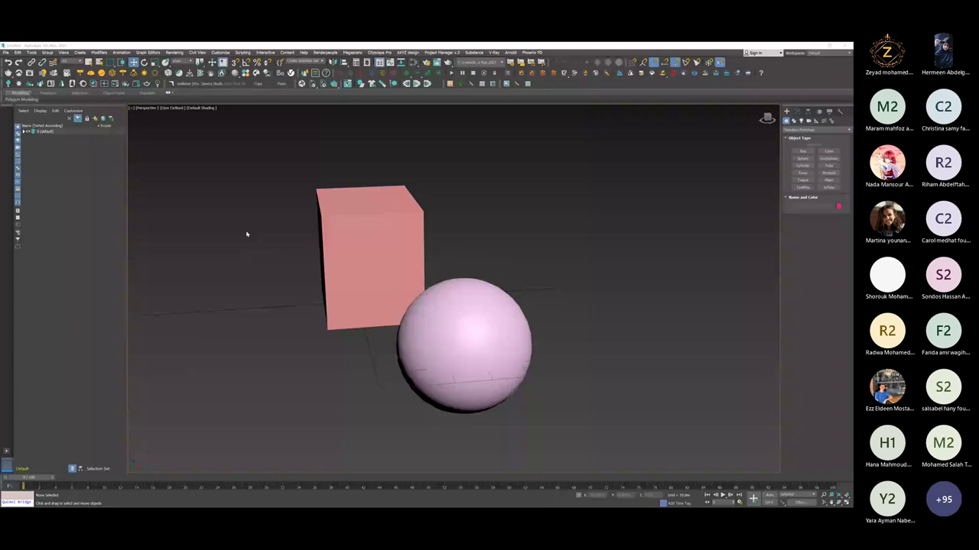
Show side-by-side Front and Perspective views with Alt+W and bring up Perspective's Viewport Background options.
{"action": "key", "text": "alt+w"}
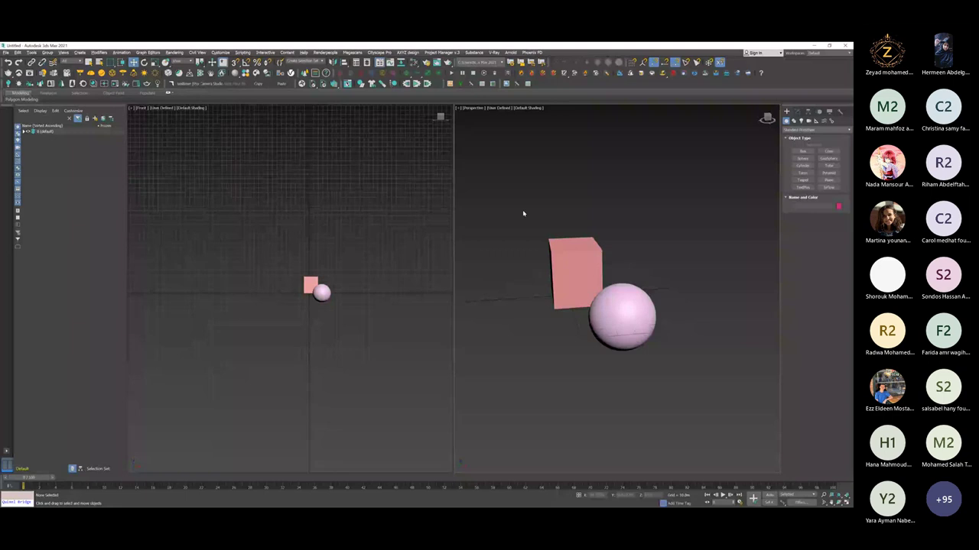
{"action": "left_click", "coordinate": [472, 108]}
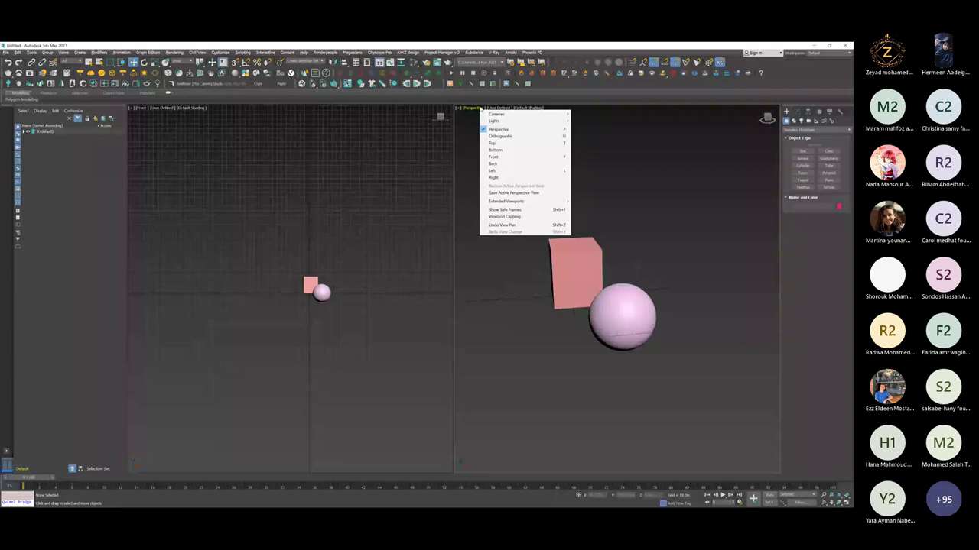
{"action": "left_click", "coordinate": [528, 108]}
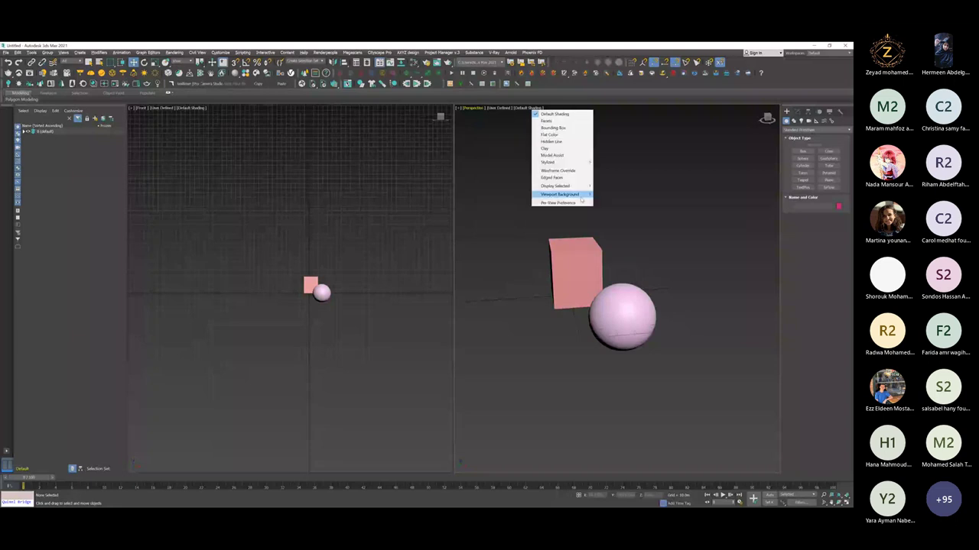
{"action": "mouse_move", "coordinate": [582, 200]}
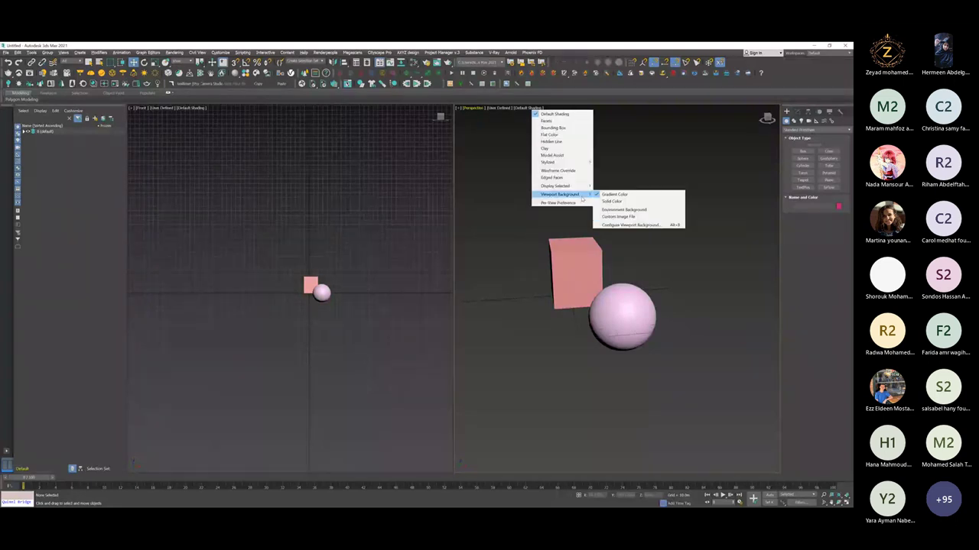
Open Viewport Configuration on its Layout tab and check the Perspective pane's view choices.
{"action": "left_click", "coordinate": [656, 226]}
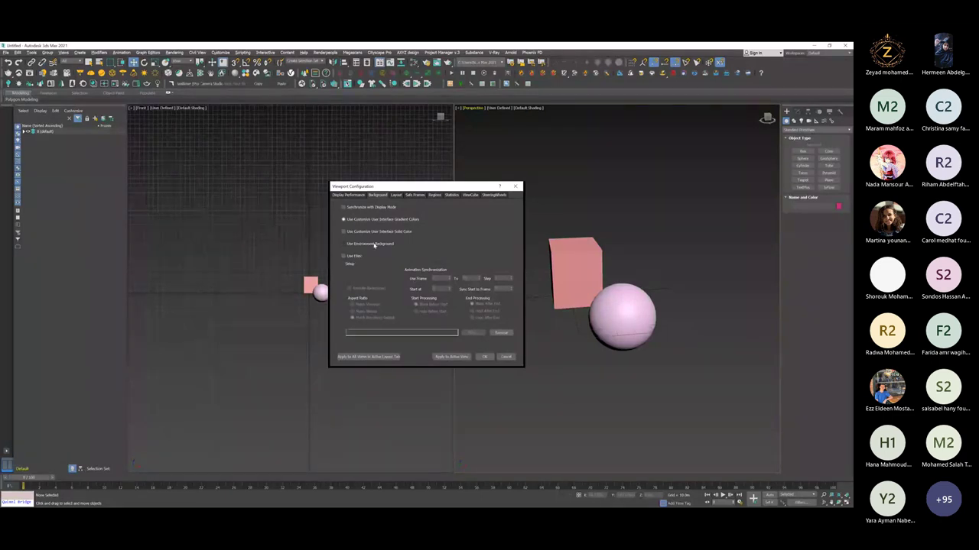
{"action": "left_click", "coordinate": [395, 195]}
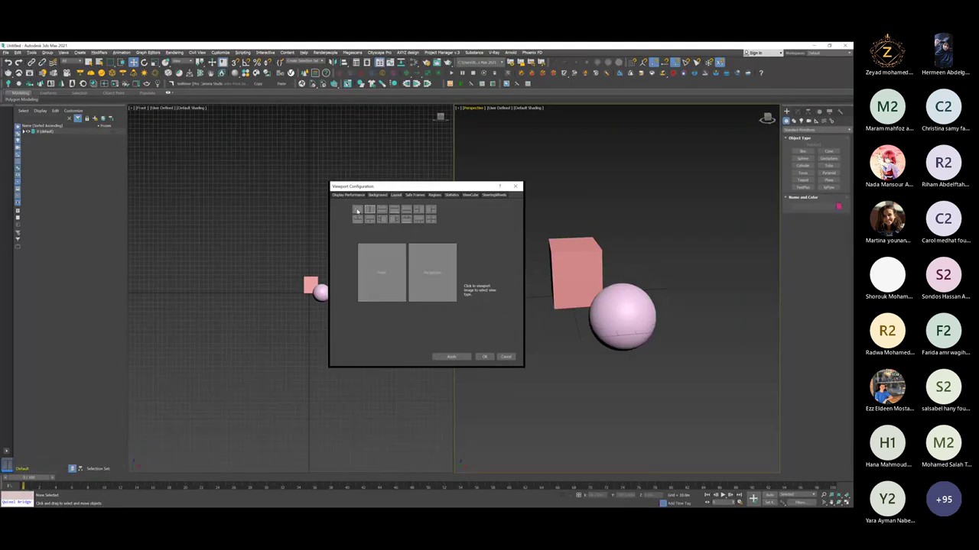
{"action": "left_click", "coordinate": [417, 281]}
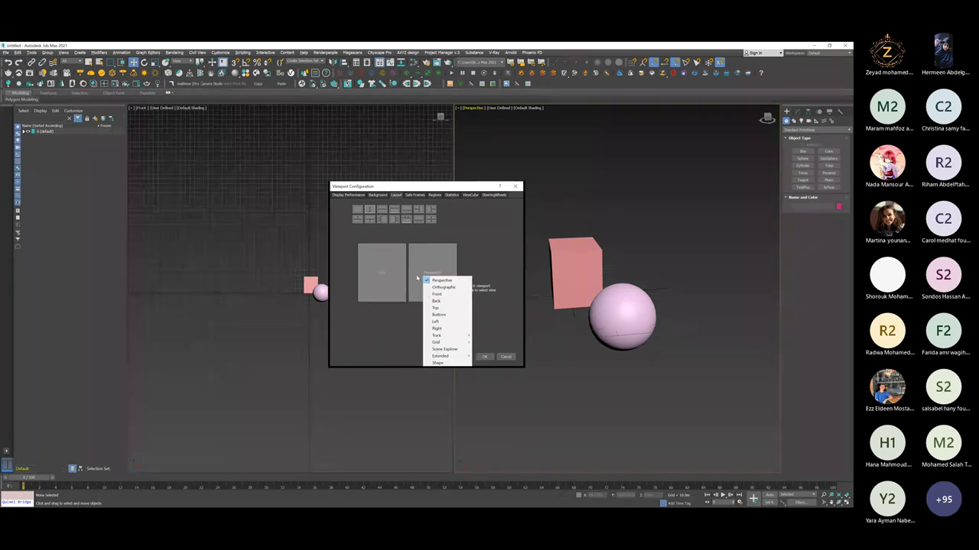
Preview the one-large-three-stacked, one-large, single-viewport and two side-by-side layouts.
{"action": "left_click", "coordinate": [394, 220]}
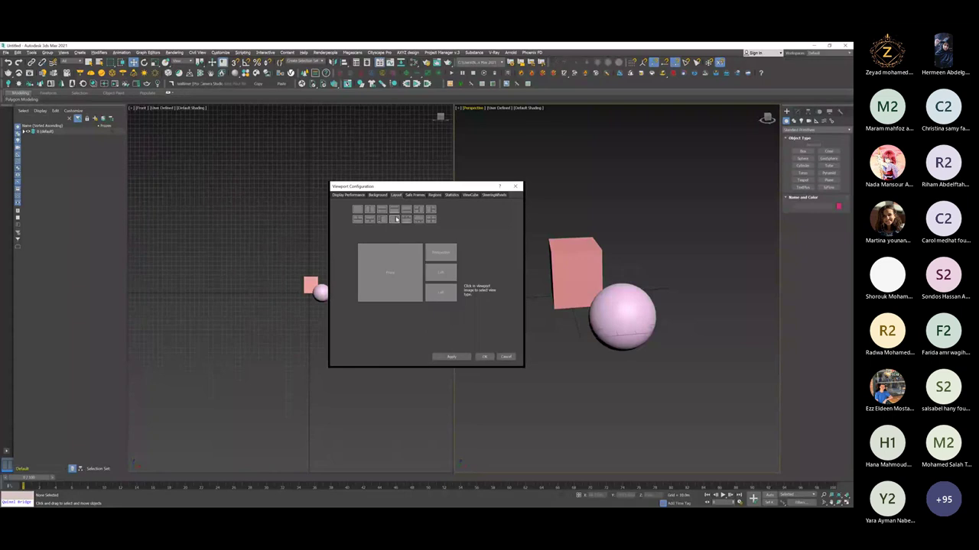
{"action": "left_click", "coordinate": [432, 219]}
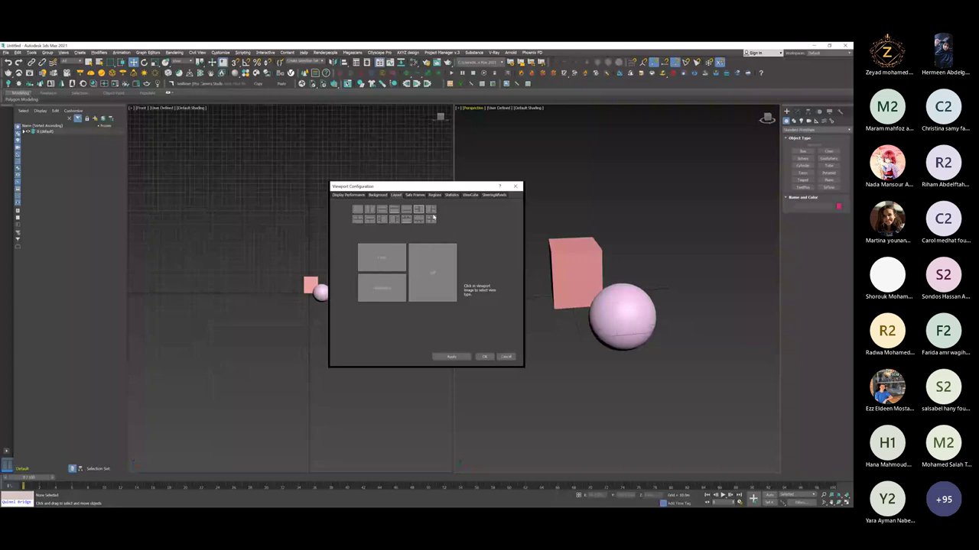
{"action": "left_click", "coordinate": [358, 209]}
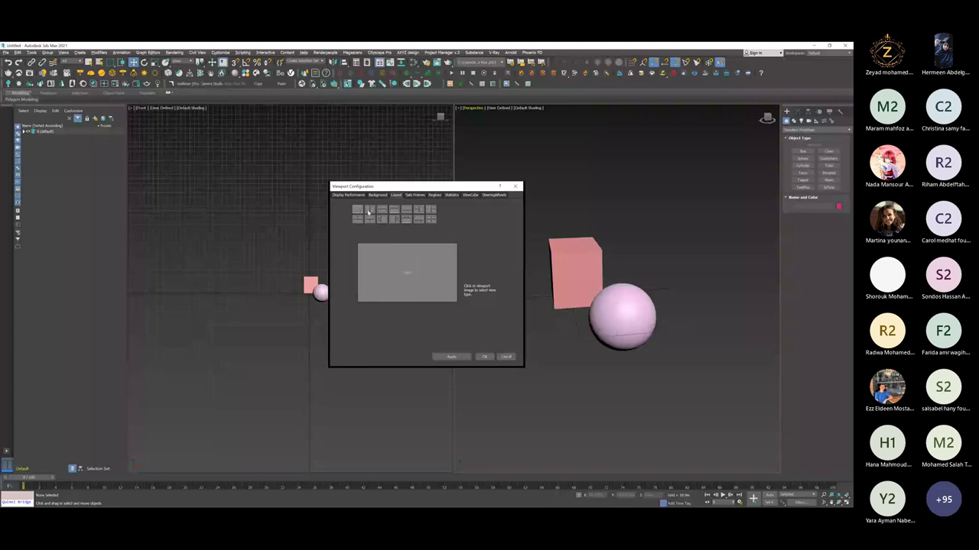
{"action": "left_click", "coordinate": [370, 210]}
Cancel Viewport Configuration to keep the two-view layout, then select the sphere.
{"action": "left_click_drag", "start_coordinate": [434, 186], "coordinate": [494, 173]}
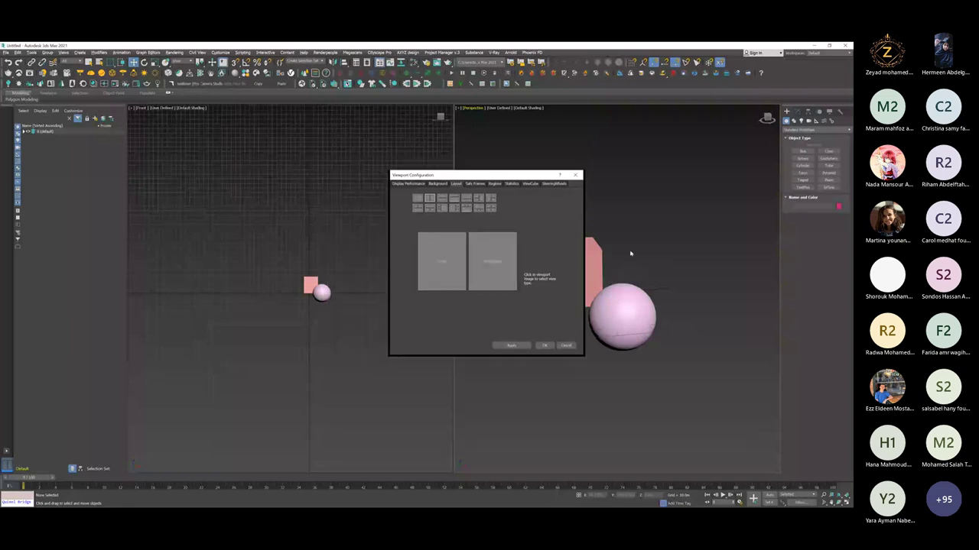
{"action": "left_click", "coordinate": [566, 346]}
{"action": "left_click", "coordinate": [609, 294]}
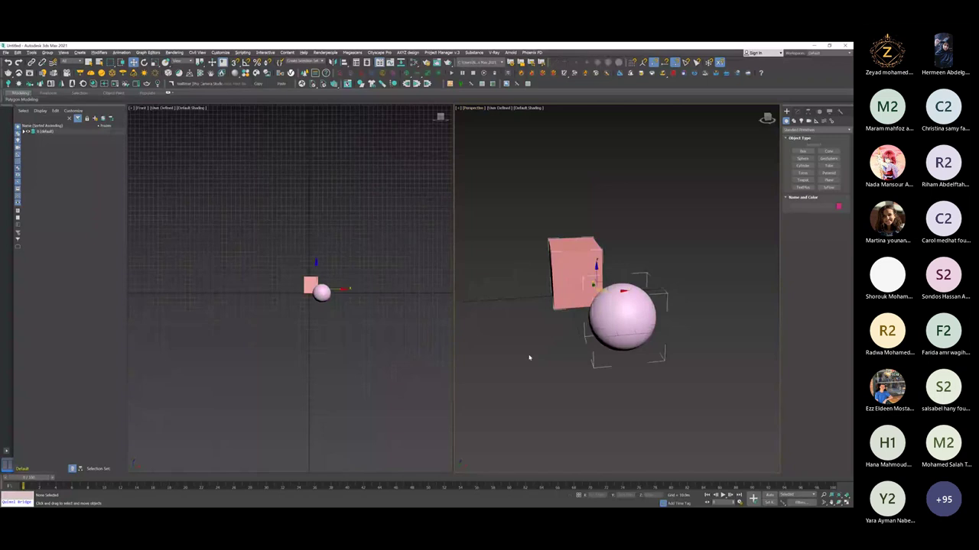
Maximize the Perspective view with Alt+W and orbit to show the cube's left side and top.
{"action": "left_click", "coordinate": [535, 360]}
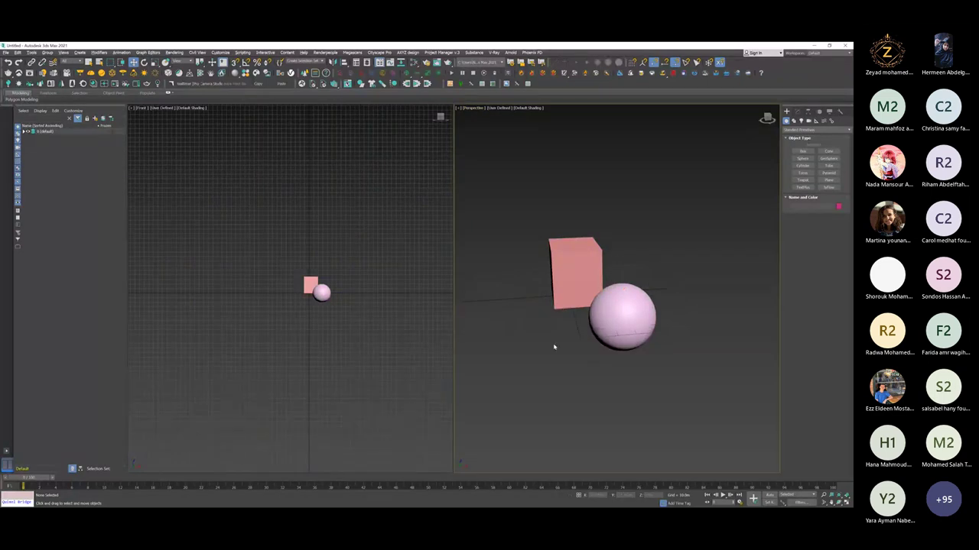
{"action": "key", "text": "alt+w"}
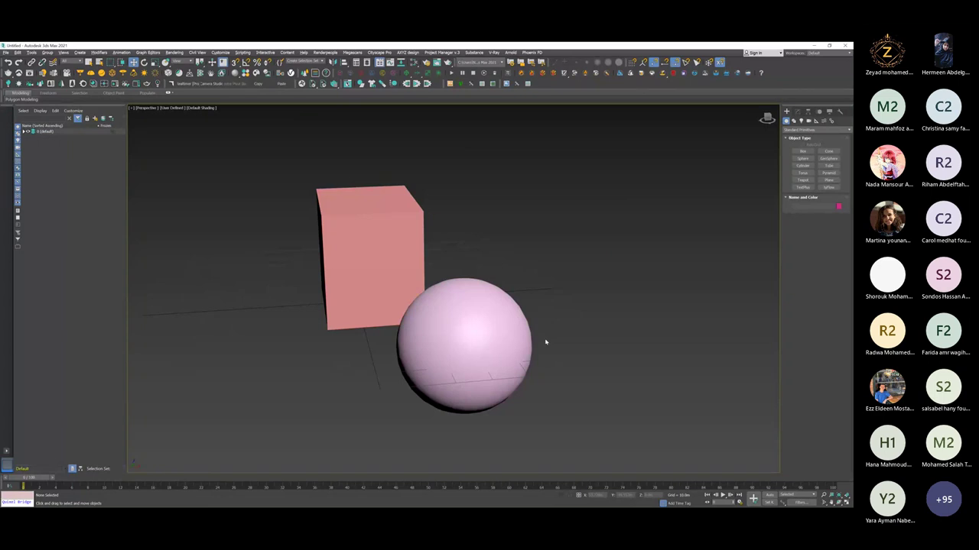
{"action": "middle_click_drag", "start_coordinate": [546, 343], "coordinate": [564, 270], "text": "alt"}
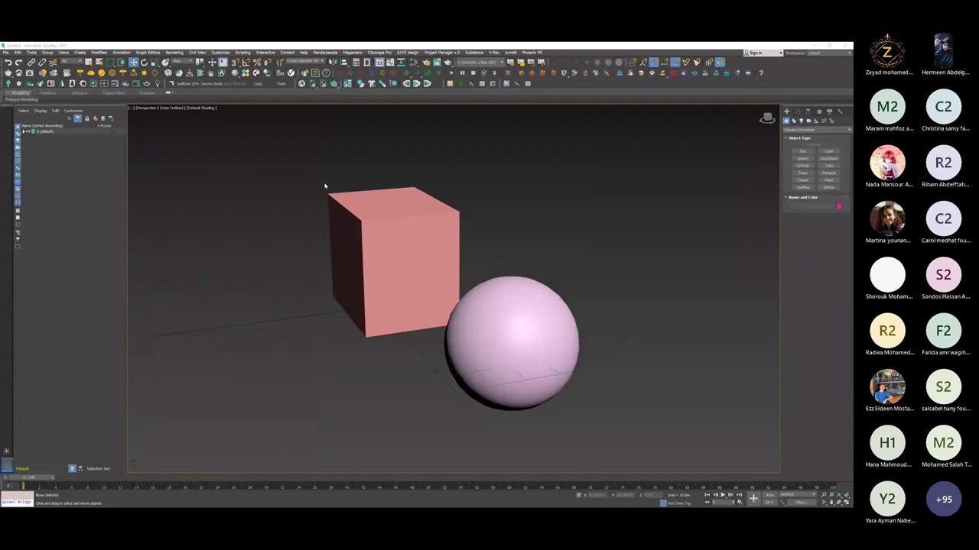
{"action": "middle_click_drag", "start_coordinate": [324, 186], "coordinate": [397, 230], "text": "alt"}
{"action": "left_click", "coordinate": [470, 263]}
{"action": "middle_click_drag", "start_coordinate": [470, 263], "coordinate": [537, 300], "text": "alt"}
{"action": "left_click", "coordinate": [534, 304]}
{"action": "left_click", "coordinate": [201, 108]}
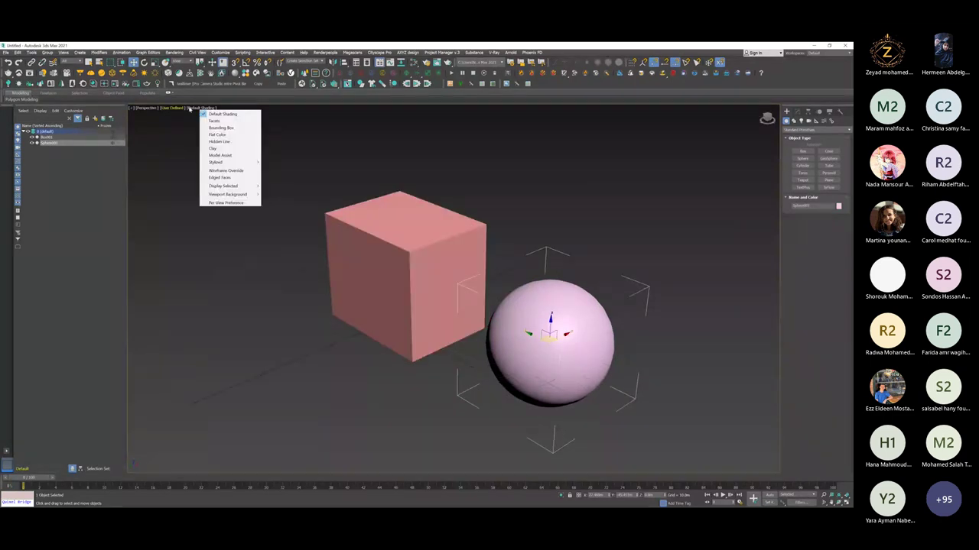
Switch the Perspective view to Facets shading.
{"action": "left_click", "coordinate": [180, 109]}
{"action": "left_click", "coordinate": [181, 109]}
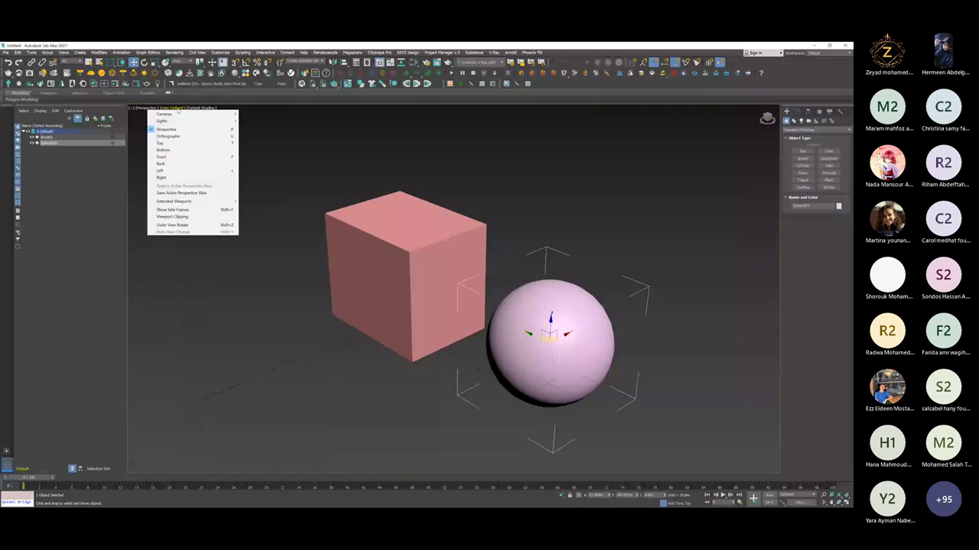
{"action": "left_click", "coordinate": [190, 109]}
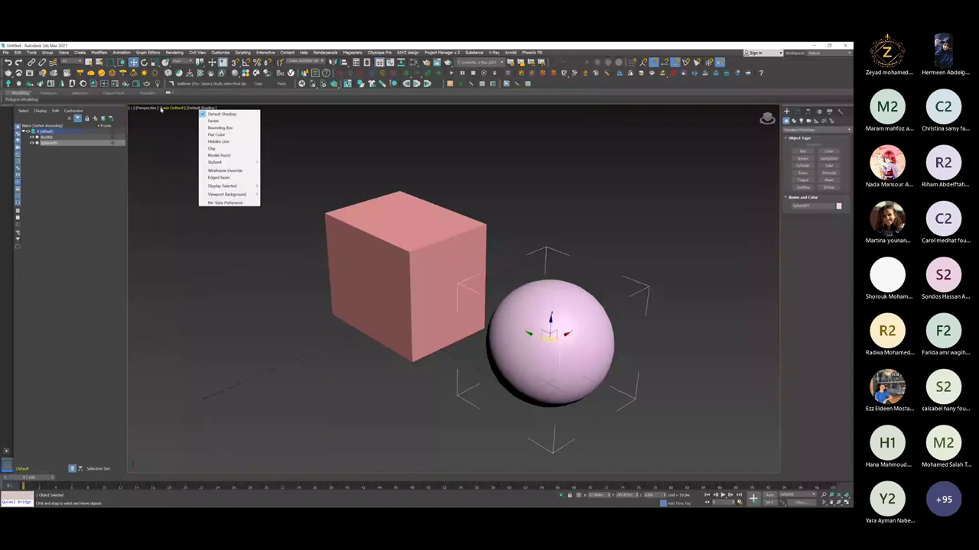
{"action": "mouse_move", "coordinate": [233, 196]}
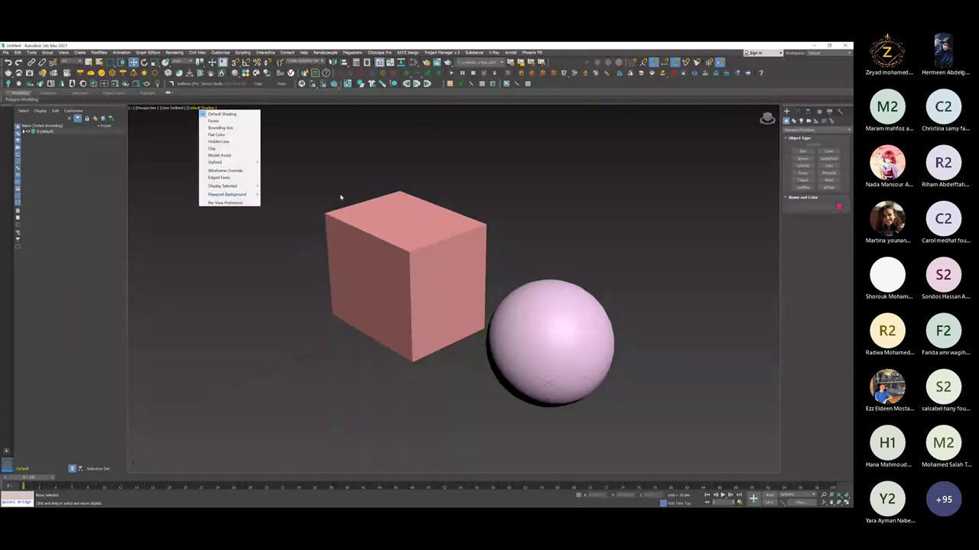
{"action": "left_click", "coordinate": [223, 121]}
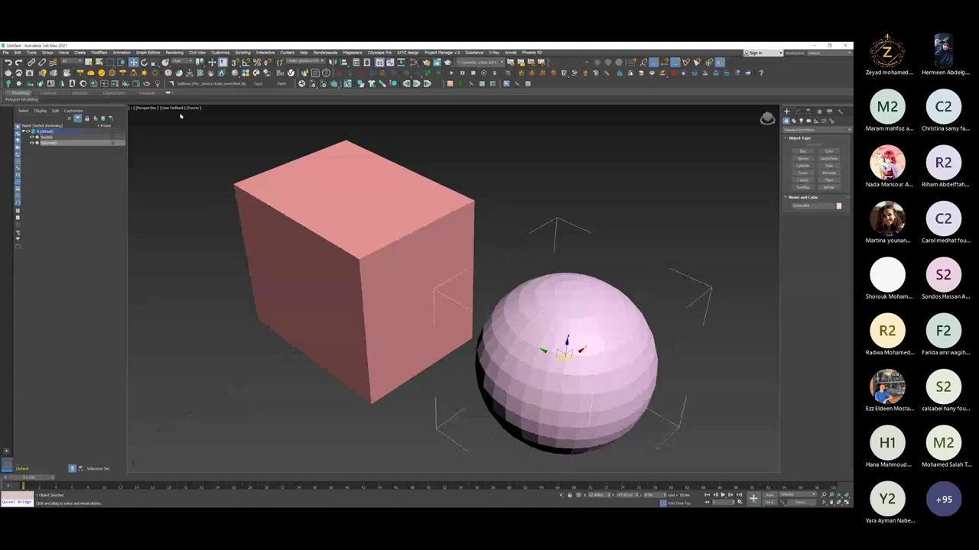
Orbit around the objects and switch the view to Flat Color shading.
{"action": "scroll", "coordinate": [532, 286], "scroll_direction": "down", "scroll_amount": 5}
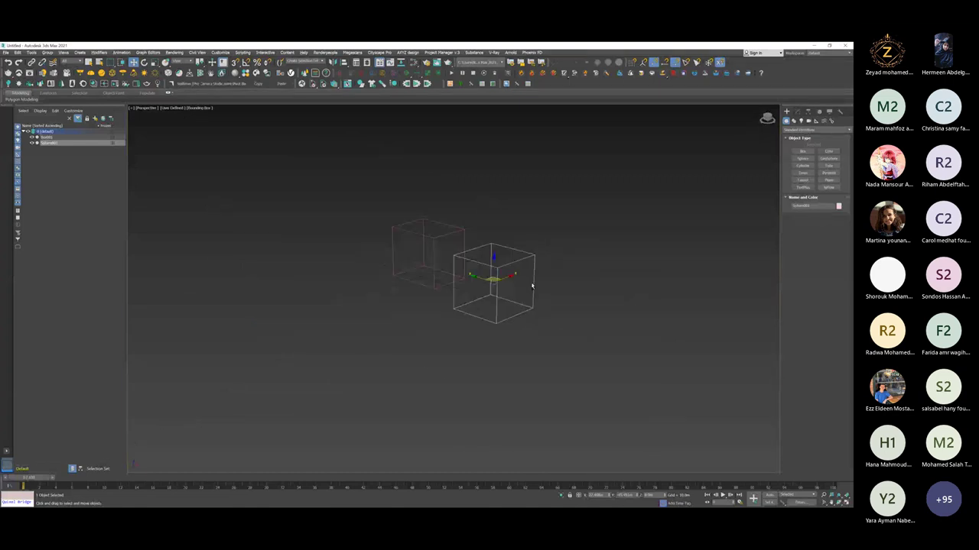
{"action": "scroll", "coordinate": [532, 287], "scroll_direction": "up", "scroll_amount": 4}
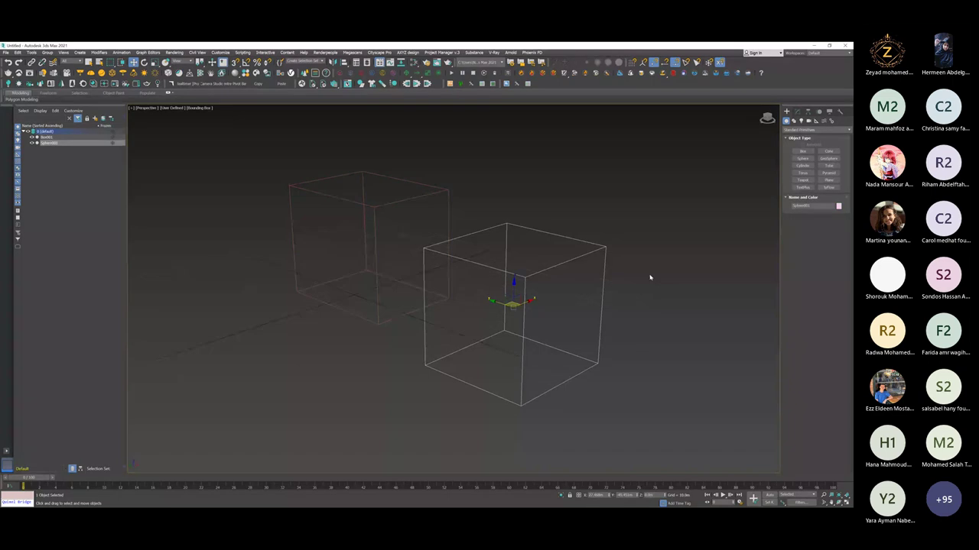
{"action": "middle_click_drag", "start_coordinate": [650, 278], "coordinate": [547, 298], "text": "alt"}
{"action": "scroll", "coordinate": [535, 306], "scroll_direction": "up", "scroll_amount": 3}
{"action": "left_click", "coordinate": [205, 108]}
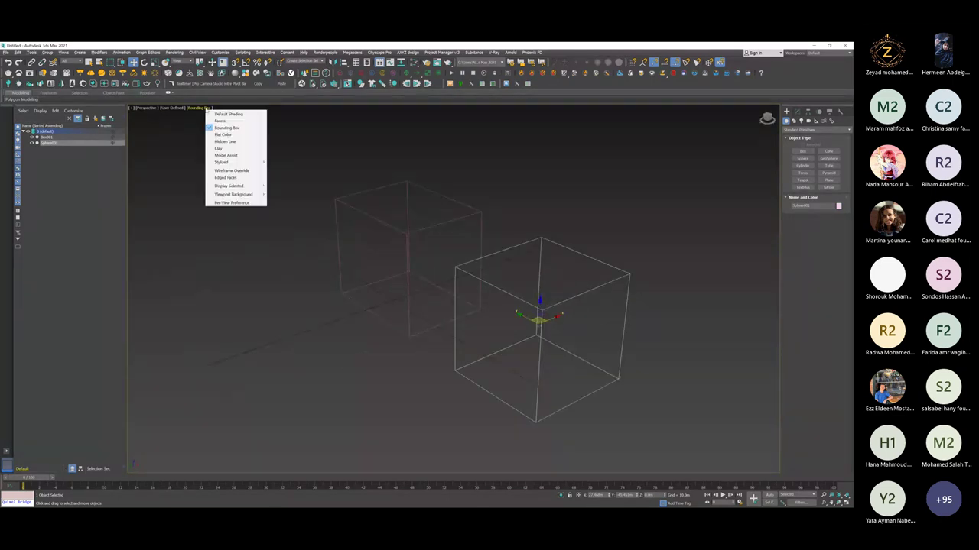
{"action": "left_click", "coordinate": [214, 135]}
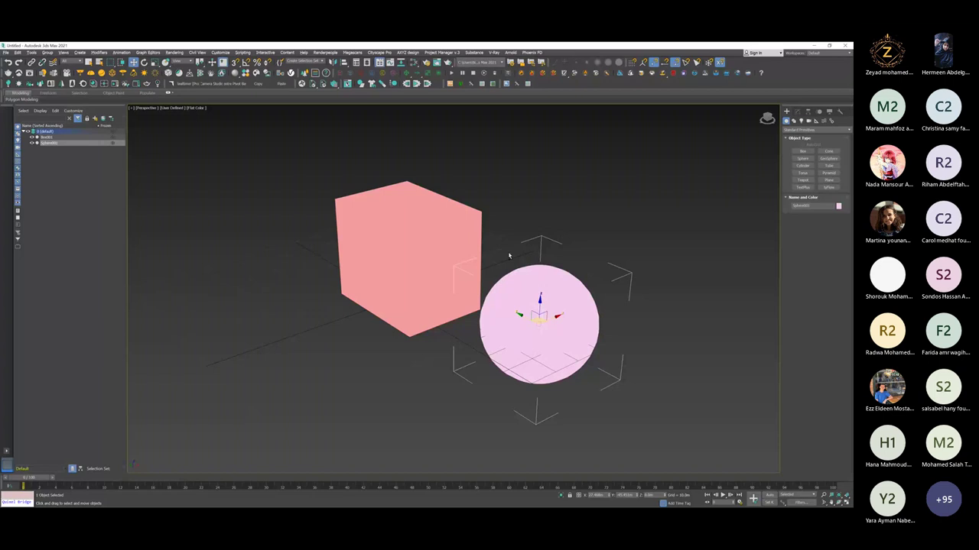
Switch to Clay shading and orbit to look down on the box and sphere.
{"action": "middle_click_drag", "start_coordinate": [508, 256], "coordinate": [499, 254], "text": "alt"}
{"action": "left_click", "coordinate": [196, 108]}
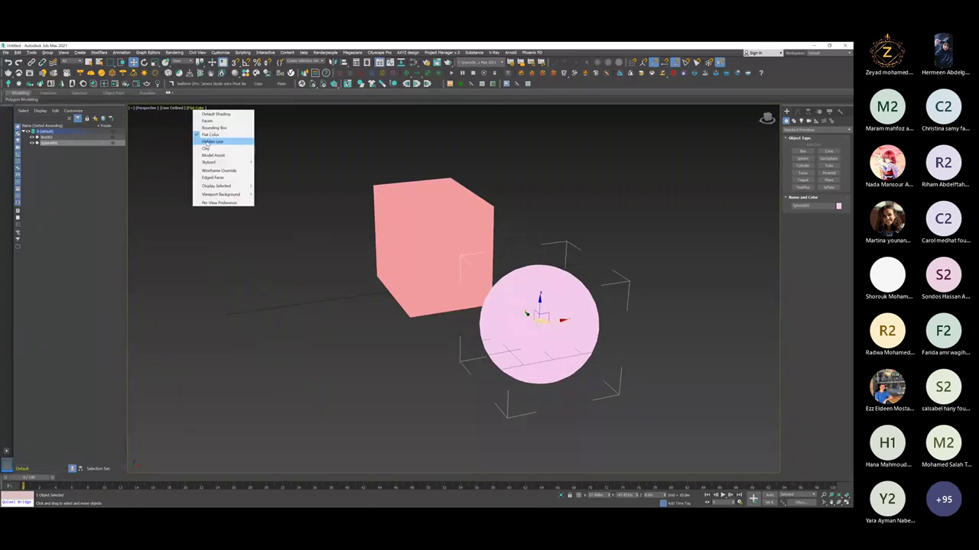
{"action": "left_click", "coordinate": [206, 149]}
{"action": "middle_click_drag", "start_coordinate": [532, 293], "coordinate": [550, 284], "text": "alt"}
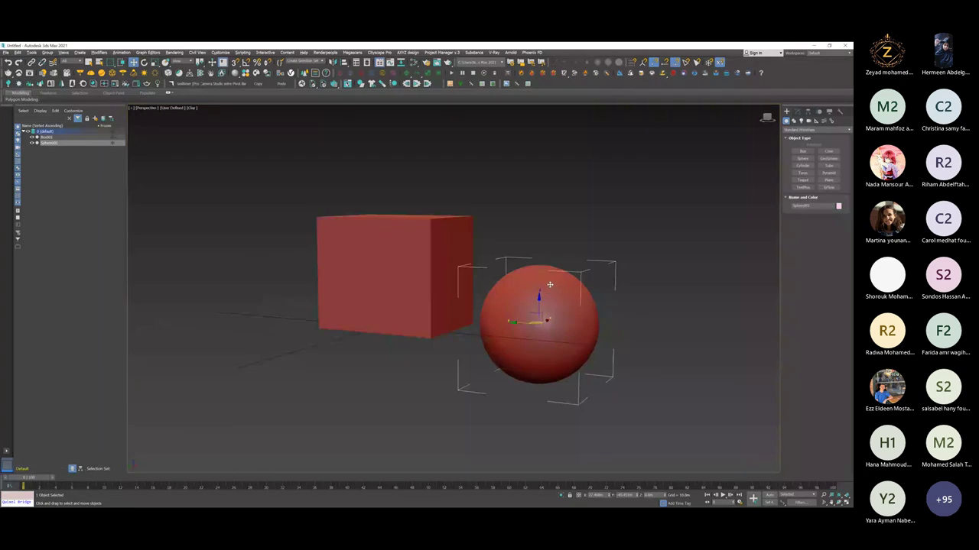
{"action": "middle_click_drag", "start_coordinate": [550, 284], "coordinate": [561, 220], "text": "alt"}
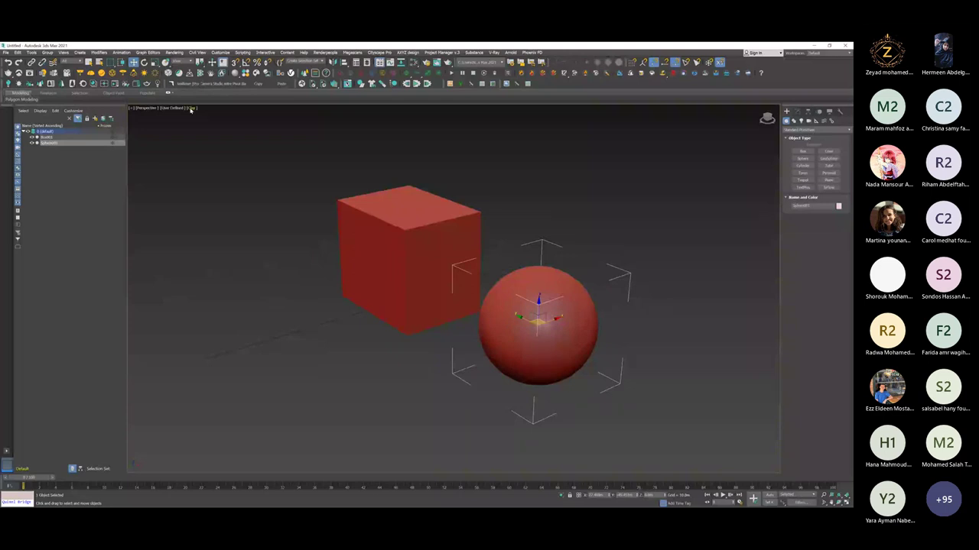
Apply Model Assist shading, then the Stylized Graphite look.
{"action": "left_click", "coordinate": [191, 109]}
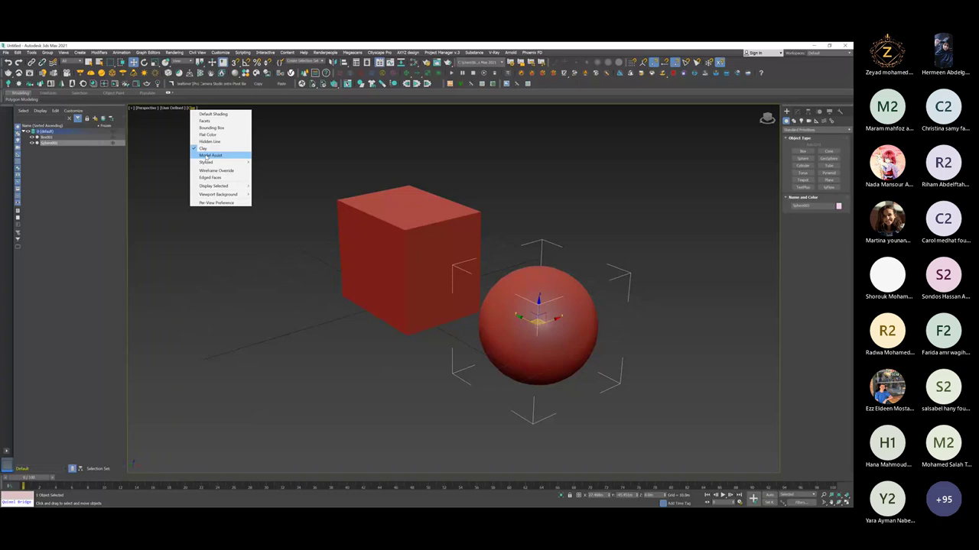
{"action": "left_click", "coordinate": [208, 156]}
{"action": "left_click", "coordinate": [197, 108]}
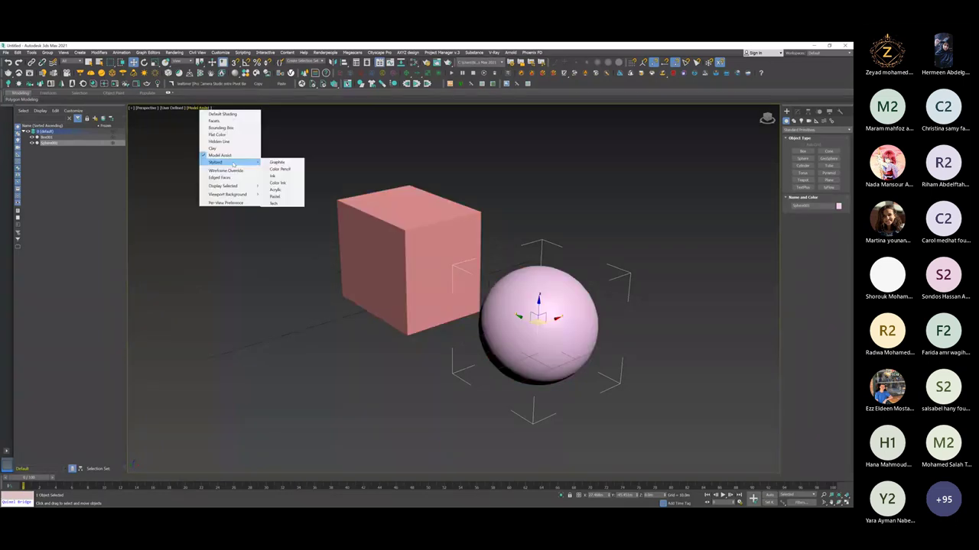
{"action": "left_click", "coordinate": [279, 166]}
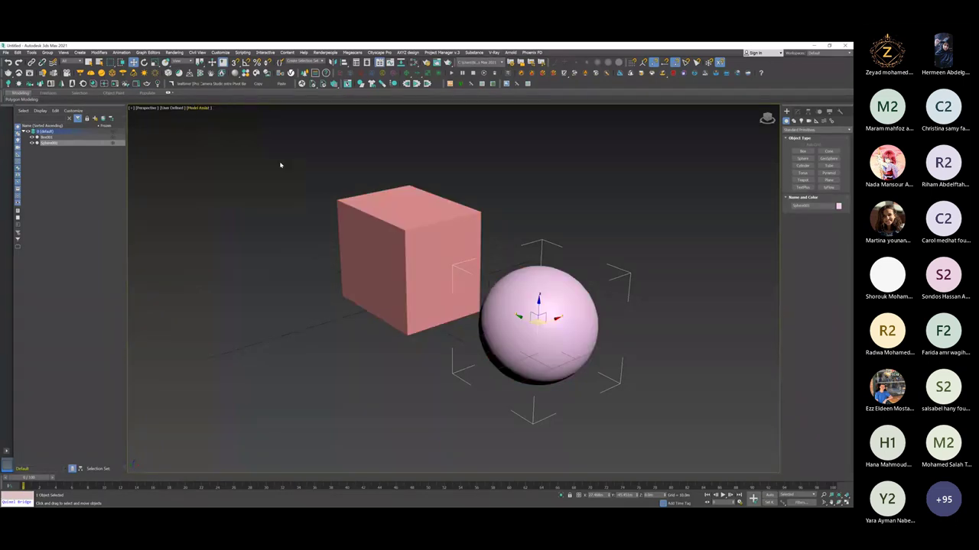
Switch the viewport to the Stylized Color Pencil look.
{"action": "scroll", "coordinate": [545, 310], "scroll_direction": "up", "scroll_amount": 3}
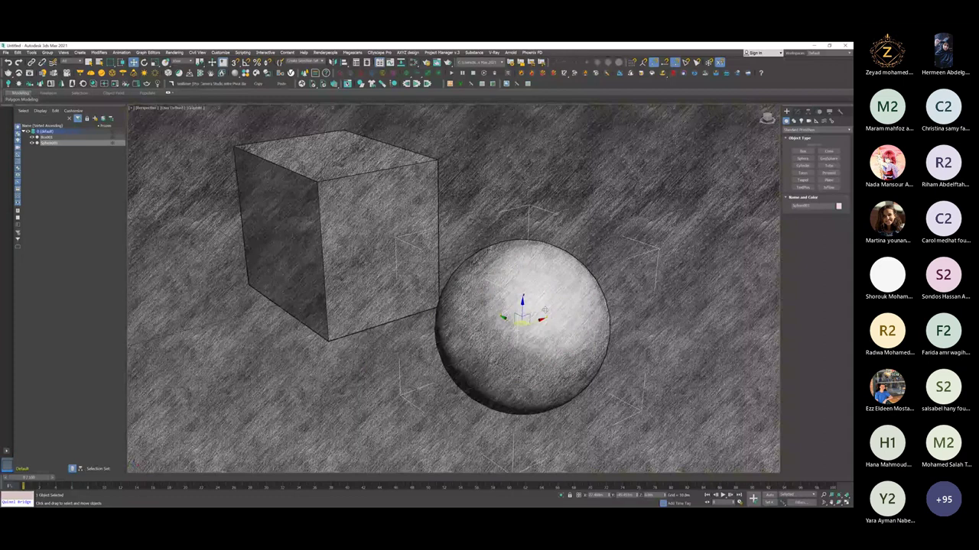
{"action": "scroll", "coordinate": [544, 309], "scroll_direction": "down", "scroll_amount": 3}
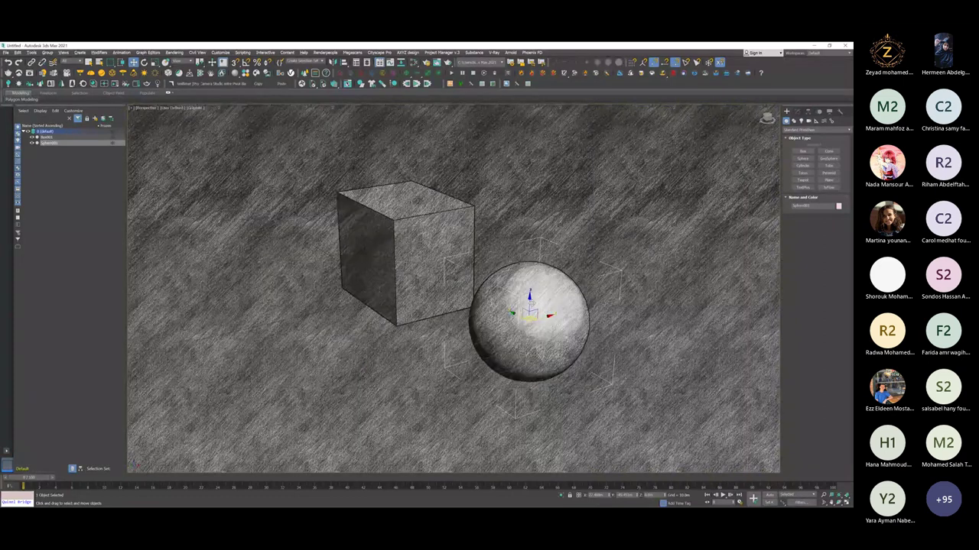
{"action": "left_click", "coordinate": [197, 108]}
{"action": "mouse_move", "coordinate": [222, 162]}
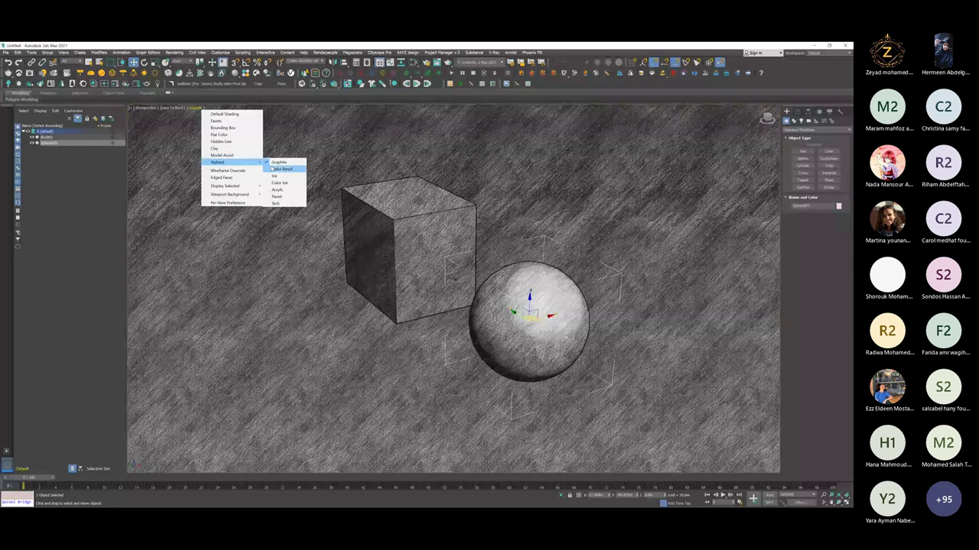
{"action": "left_click", "coordinate": [277, 169]}
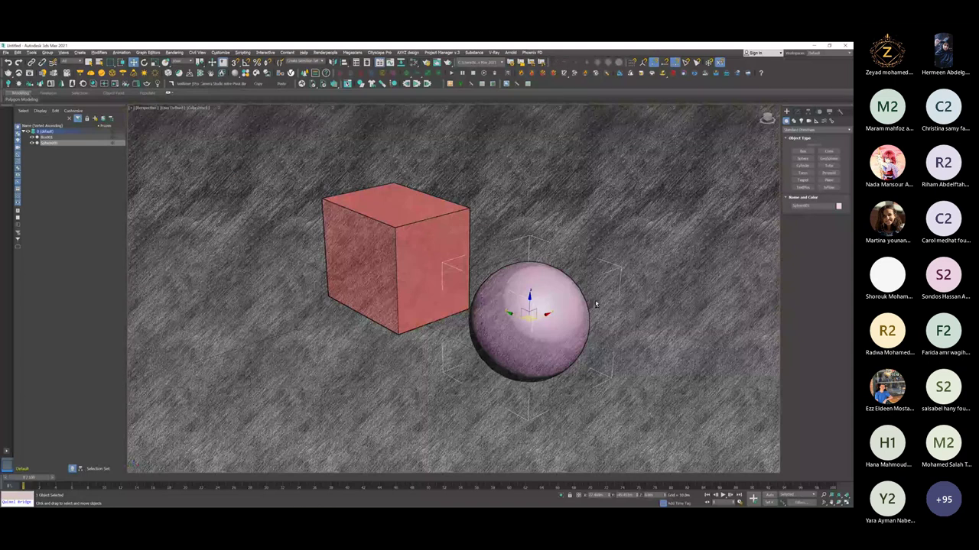
Try the Stylized Ink look, then the Stylized Acrylic look on the viewport.
{"action": "scroll", "coordinate": [596, 304], "scroll_direction": "up", "scroll_amount": 3}
{"action": "left_click", "coordinate": [198, 108]}
{"action": "mouse_move", "coordinate": [222, 163]}
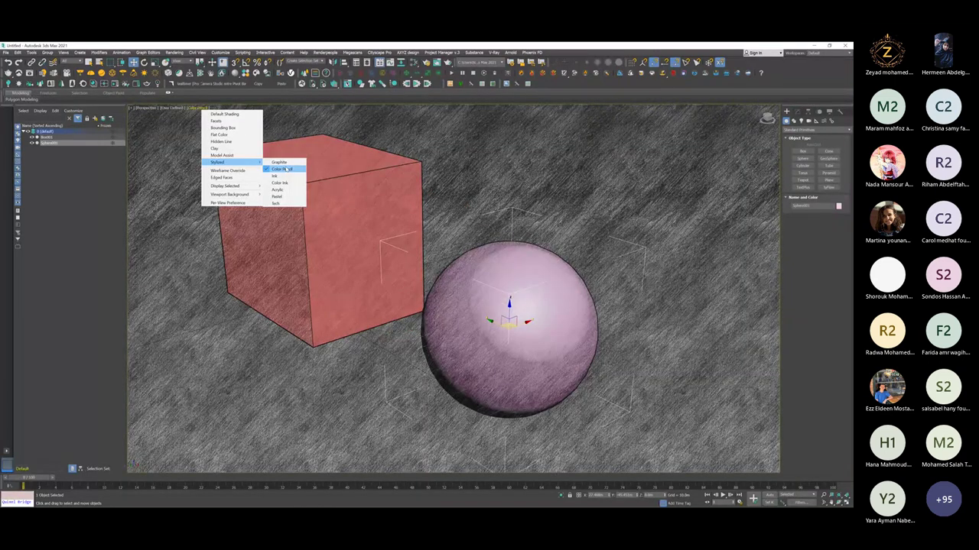
{"action": "left_click", "coordinate": [274, 175]}
{"action": "left_click", "coordinate": [190, 108]}
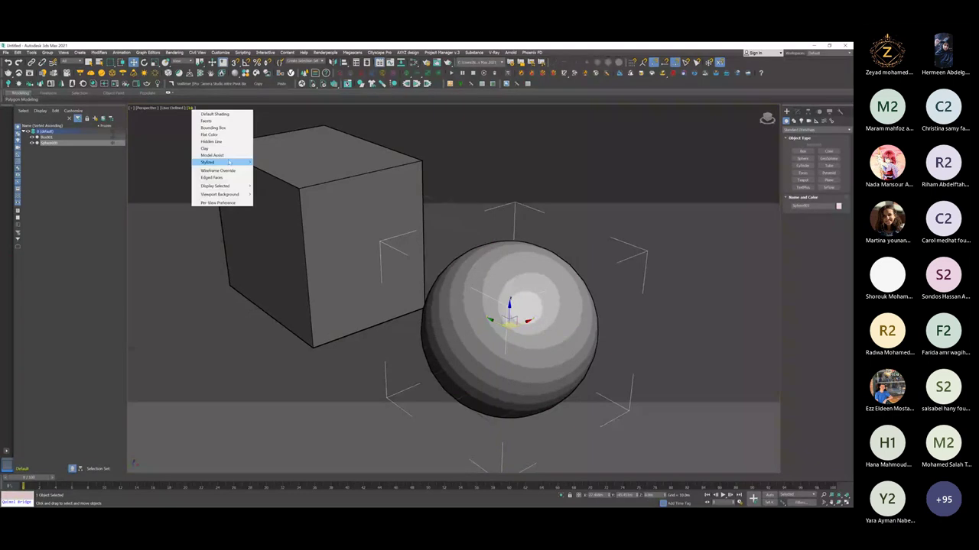
{"action": "mouse_move", "coordinate": [226, 162]}
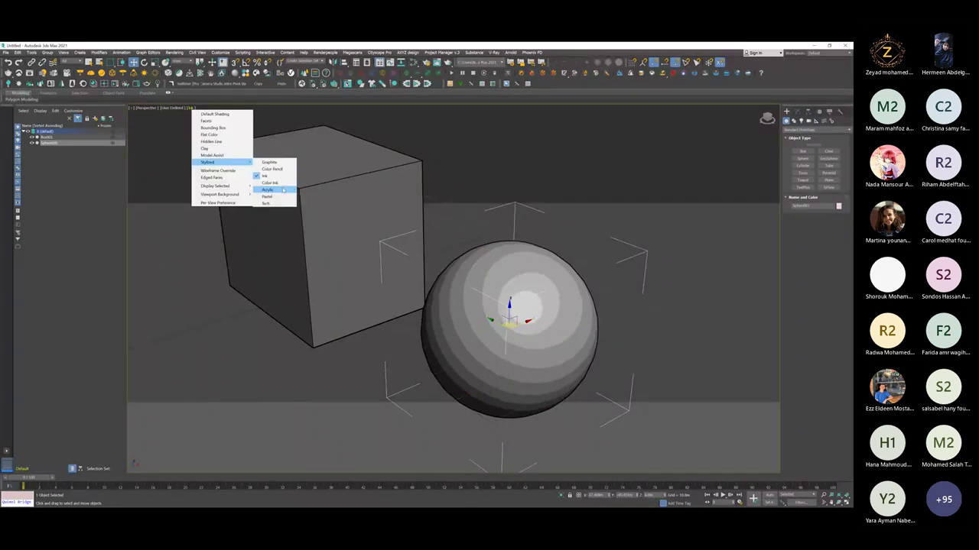
{"action": "left_click", "coordinate": [282, 189]}
{"action": "left_click", "coordinate": [197, 108]}
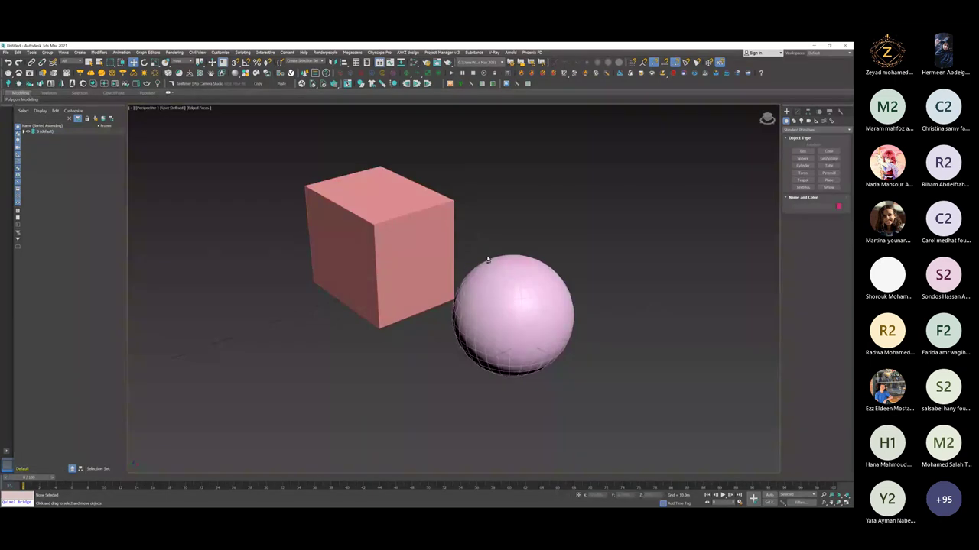
Turn edged faces off, view from Top and pan, then return to Perspective and orbit.
{"action": "key", "text": "t"}
{"action": "key", "text": "F4"}
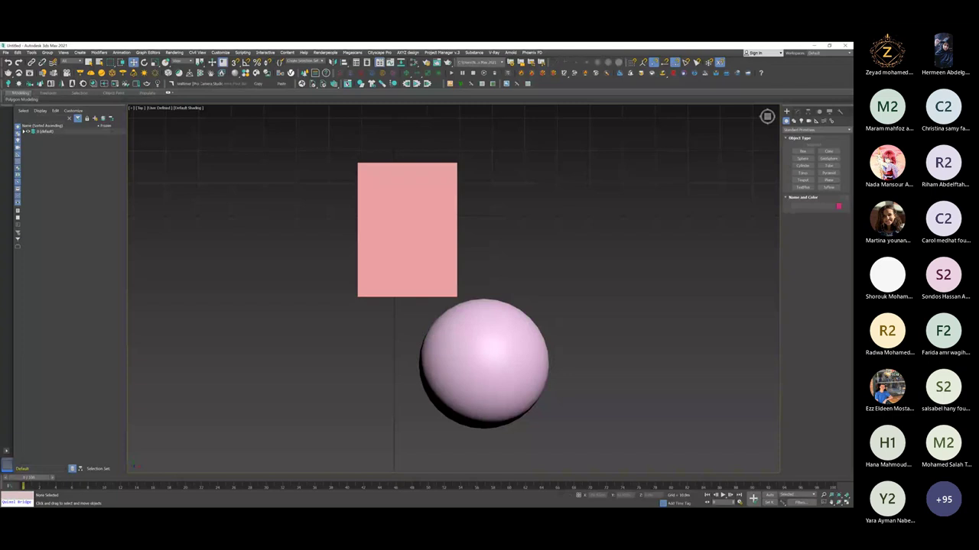
{"action": "middle_click_drag", "start_coordinate": [494, 199], "coordinate": [486, 199]}
{"action": "key", "text": "p"}
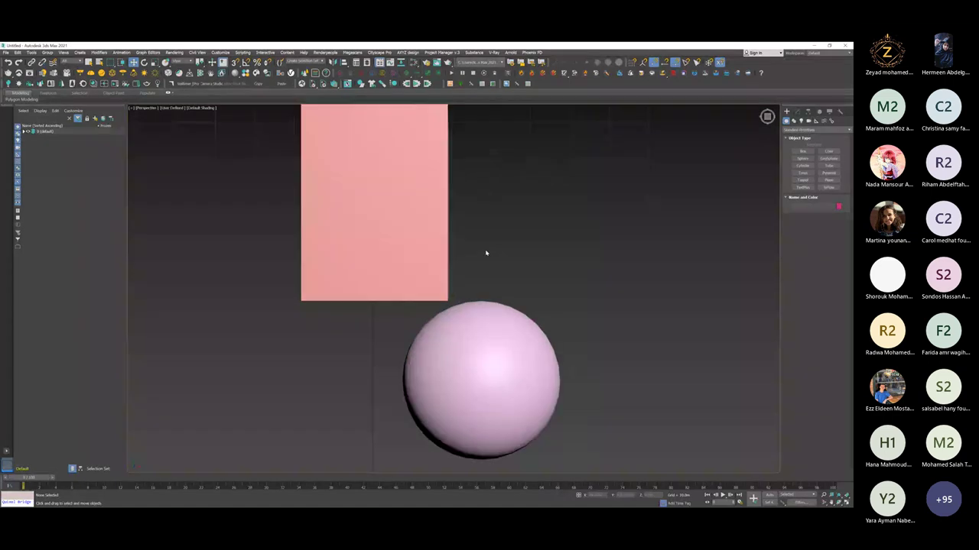
{"action": "mouse_move", "coordinate": [485, 253]}
{"action": "middle_mouse_down", "text": "alt"}
{"action": "mouse_move", "coordinate": [496, 209]}
{"action": "mouse_move", "coordinate": [496, 258]}
{"action": "middle_mouse_up", "text": "alt"}
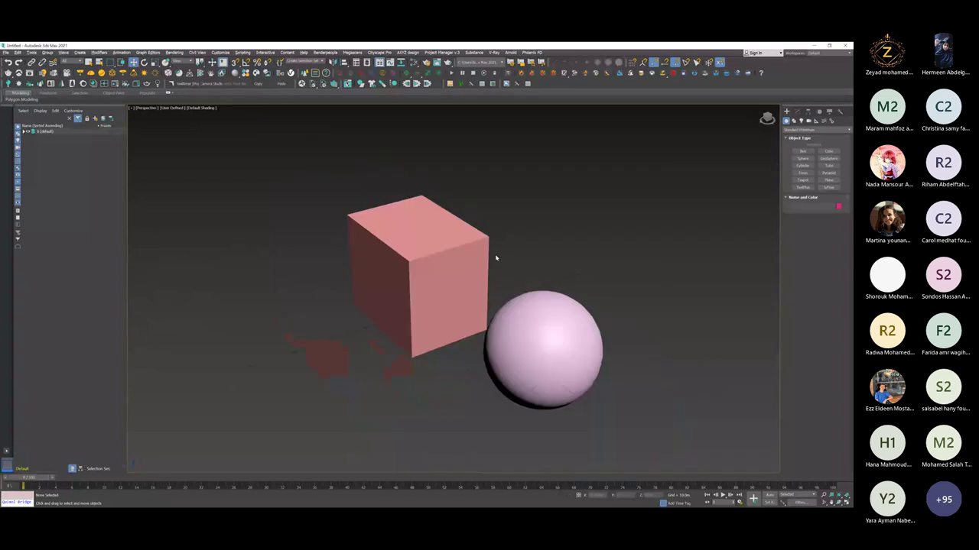
{"action": "scroll", "coordinate": [501, 274], "scroll_direction": "up", "scroll_amount": 4}
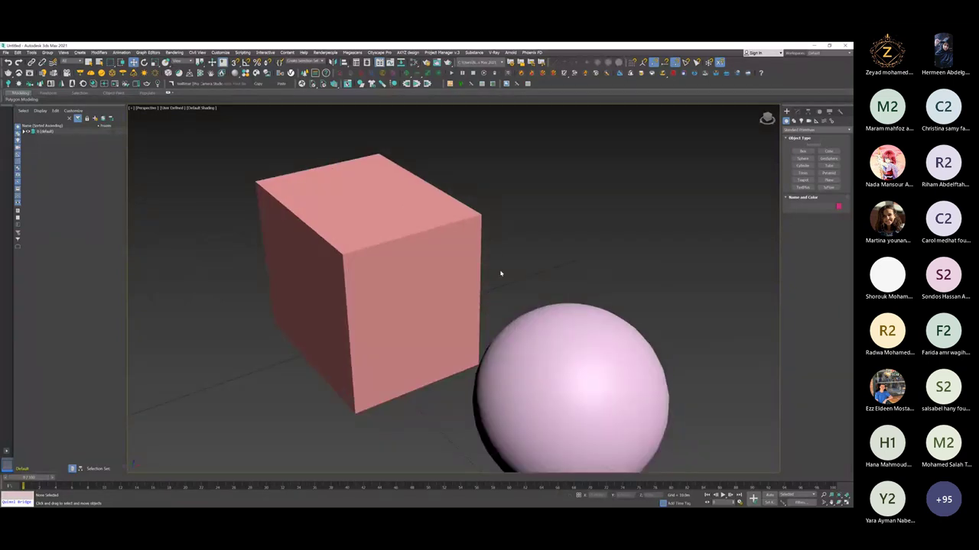
Switch to Orthographic and orbit, back to Perspective, then to Top view.
{"action": "key", "text": "u"}
{"action": "middle_click_drag", "start_coordinate": [501, 274], "coordinate": [528, 287], "text": "alt"}
{"action": "scroll", "coordinate": [527, 278], "scroll_direction": "up", "scroll_amount": 3}
{"action": "scroll", "coordinate": [527, 277], "scroll_direction": "down", "scroll_amount": 2}
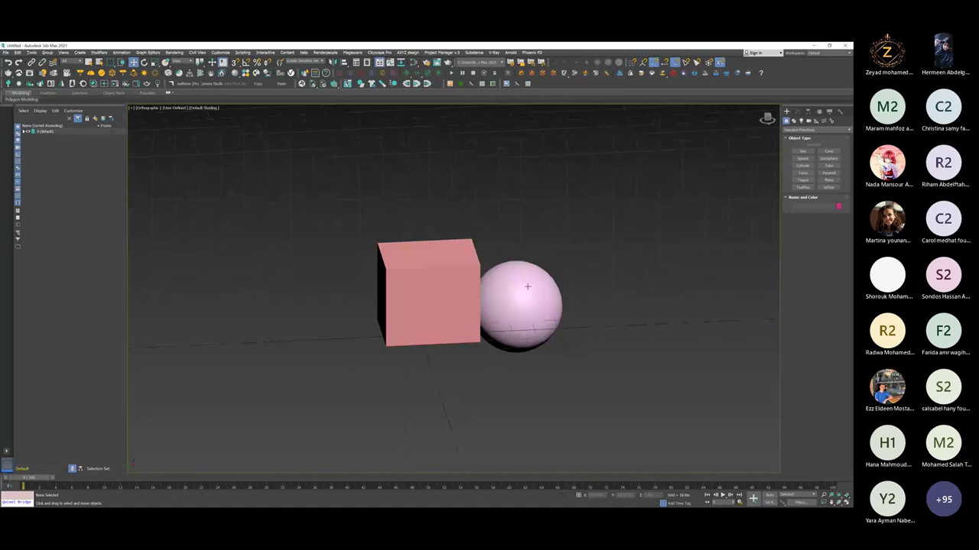
{"action": "key", "text": "p"}
{"action": "middle_click_drag", "start_coordinate": [521, 269], "coordinate": [521, 270], "text": "alt"}
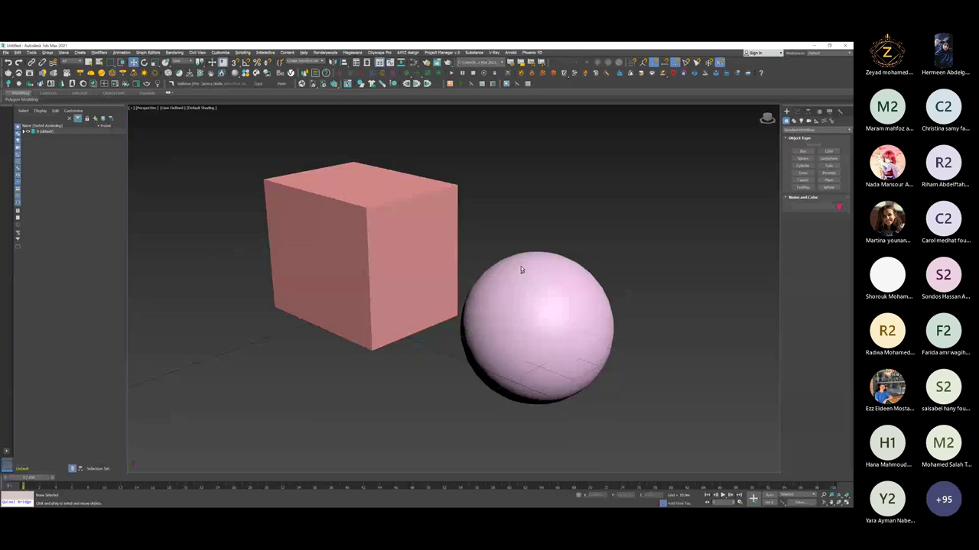
{"action": "key", "text": "t"}
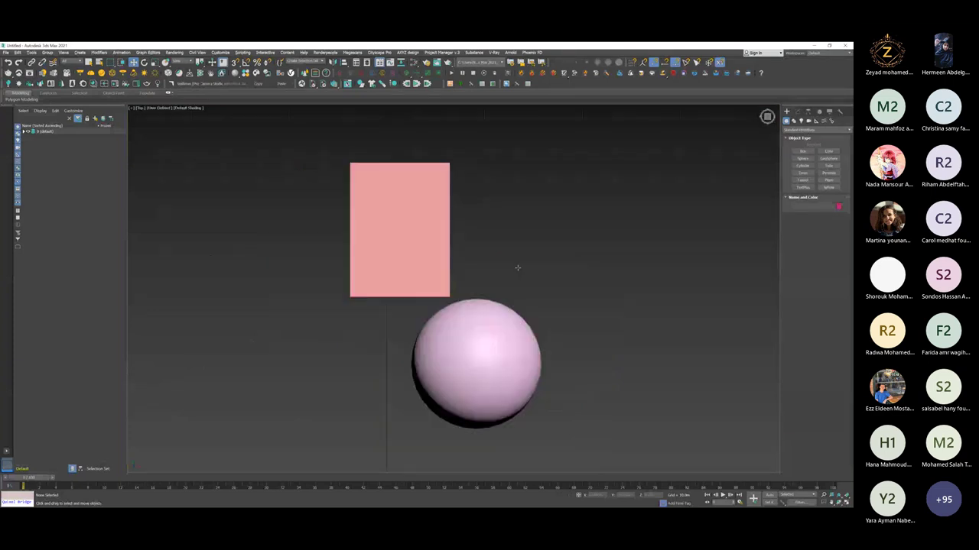
Return to Perspective, frame both objects with Z, and orbit so the sphere sits right of the box.
{"action": "key", "text": "p"}
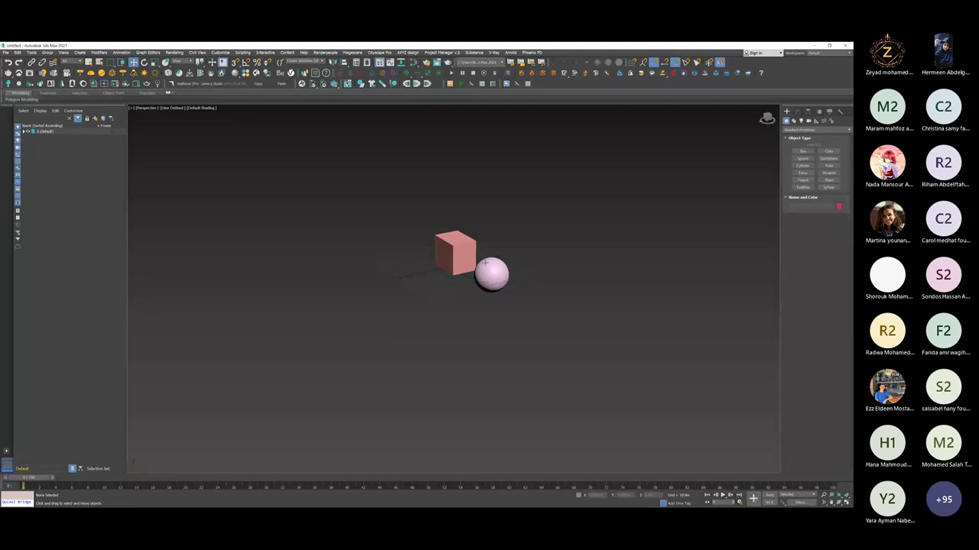
{"action": "scroll", "coordinate": [486, 262], "scroll_direction": "down", "scroll_amount": 5}
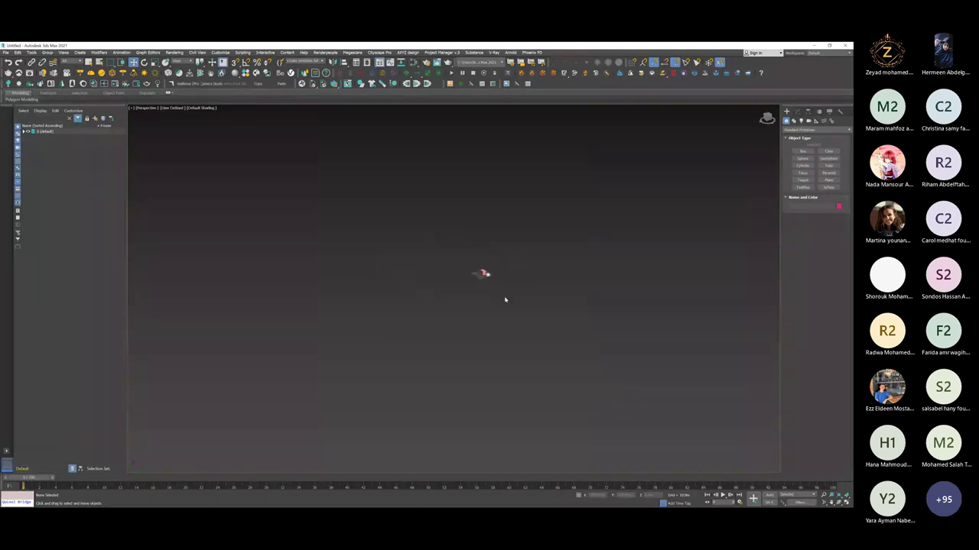
{"action": "scroll", "coordinate": [504, 298], "scroll_direction": "down", "scroll_amount": 3}
{"action": "key", "text": "z"}
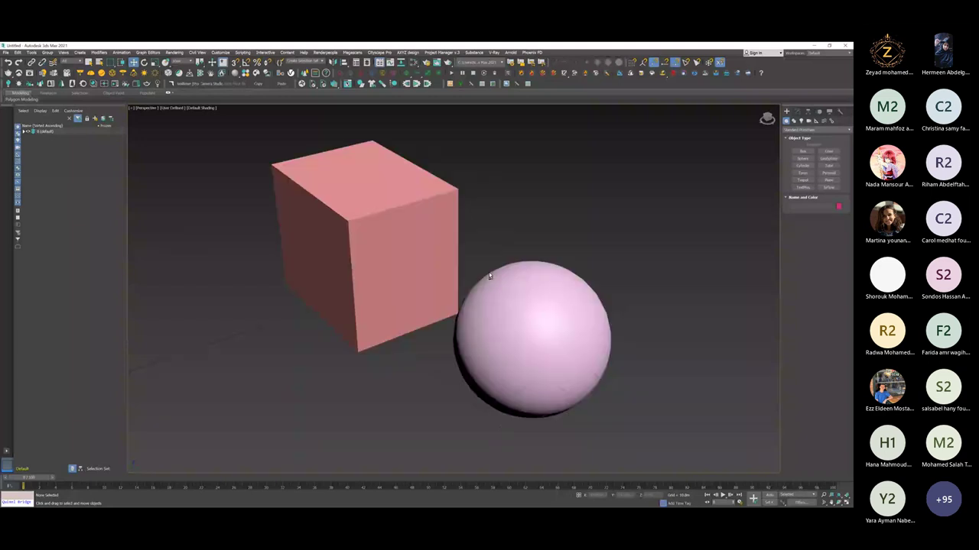
{"action": "scroll", "coordinate": [490, 275], "scroll_direction": "down", "scroll_amount": 10}
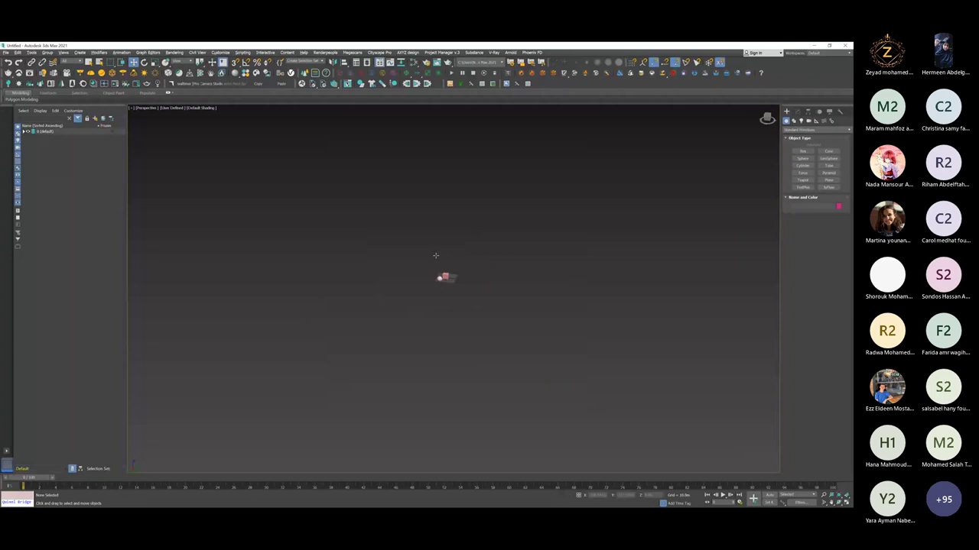
{"action": "key", "text": "z"}
{"action": "middle_click_drag", "start_coordinate": [475, 279], "coordinate": [405, 318], "text": "alt"}
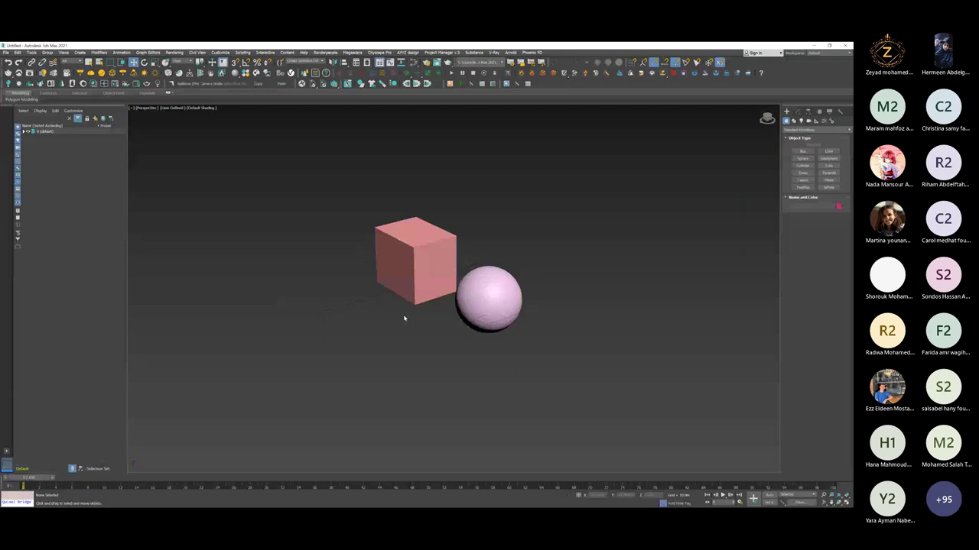
{"action": "scroll", "coordinate": [404, 318], "scroll_direction": "up", "scroll_amount": 5}
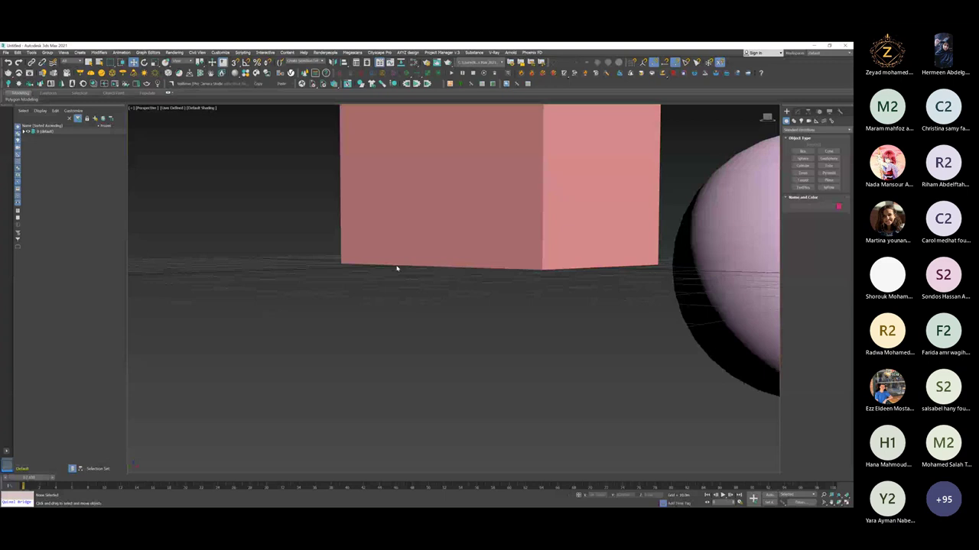
{"action": "key", "text": "z"}
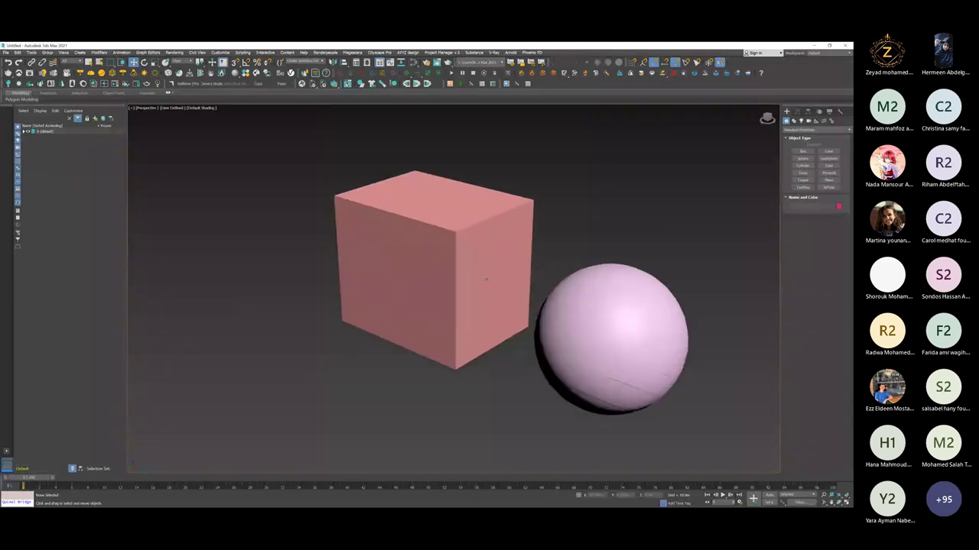
Select the sphere, frame it, and move it slightly upward.
{"action": "left_click", "coordinate": [620, 304]}
{"action": "key", "text": "z"}
{"action": "left_click_drag", "start_coordinate": [478, 328], "coordinate": [478, 293]}
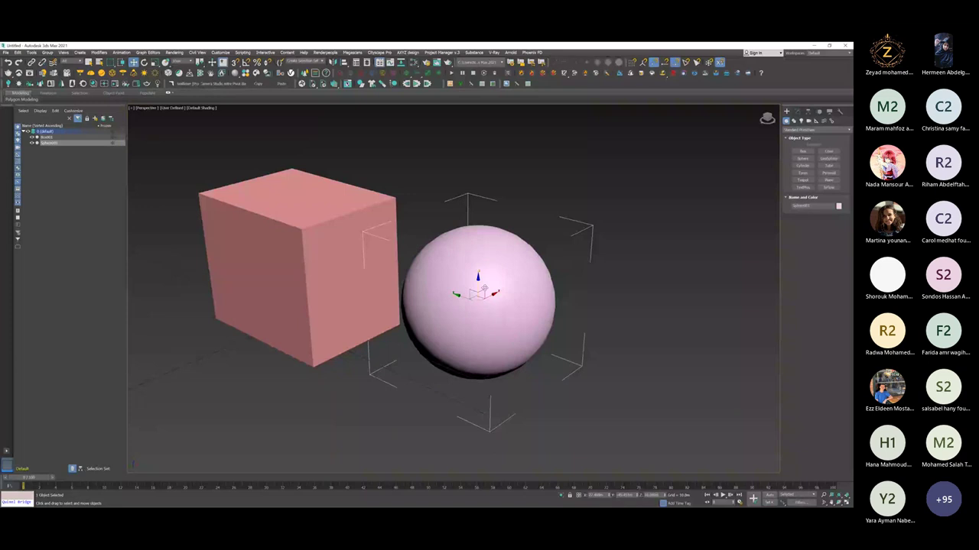
Adjust the view around the sphere and choose the Tube object type.
{"action": "scroll", "coordinate": [578, 270], "scroll_direction": "up", "scroll_amount": 5}
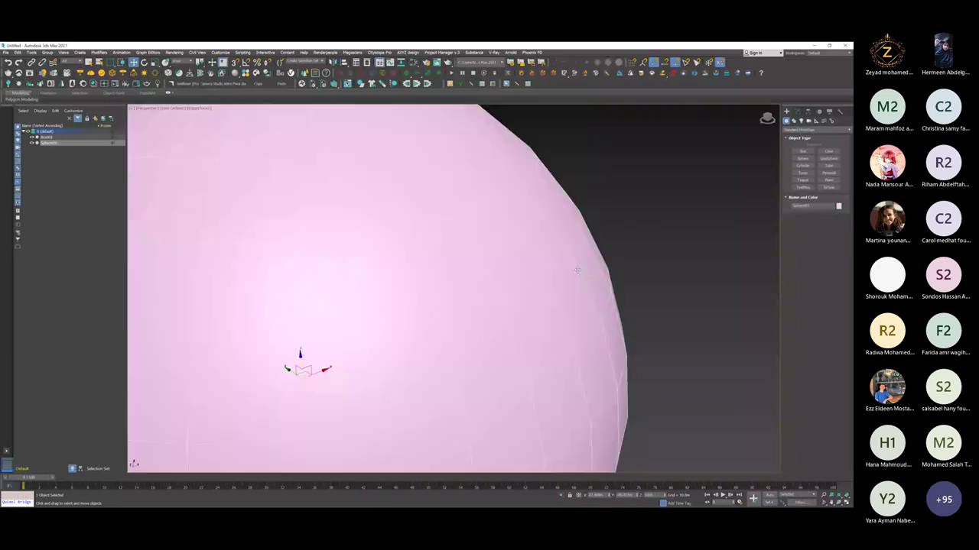
{"action": "scroll", "coordinate": [542, 299], "scroll_direction": "down", "scroll_amount": 5}
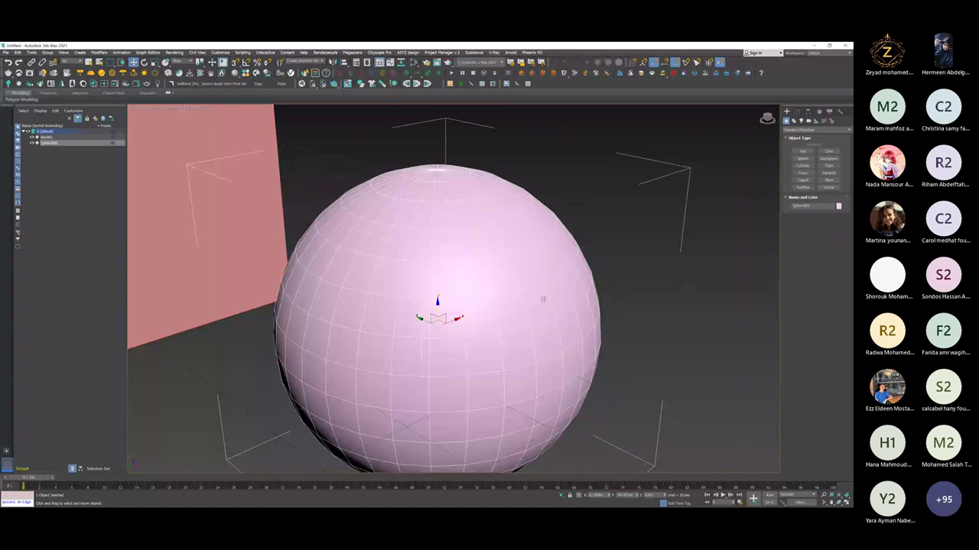
{"action": "middle_click_drag", "start_coordinate": [542, 299], "coordinate": [501, 265]}
{"action": "left_click", "coordinate": [828, 165]}
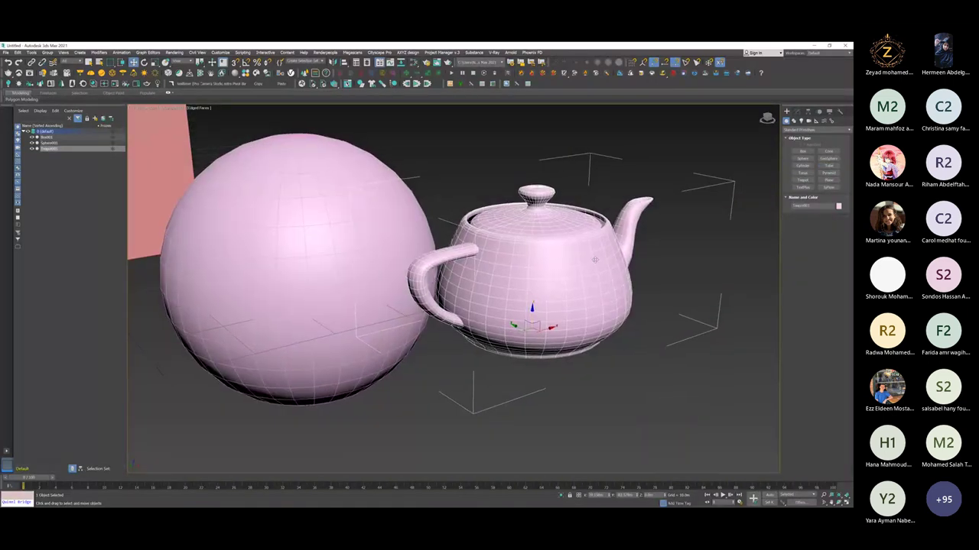
Turn off Edged Faces and select the box, sphere and teapot together.
{"action": "key", "text": "F4"}
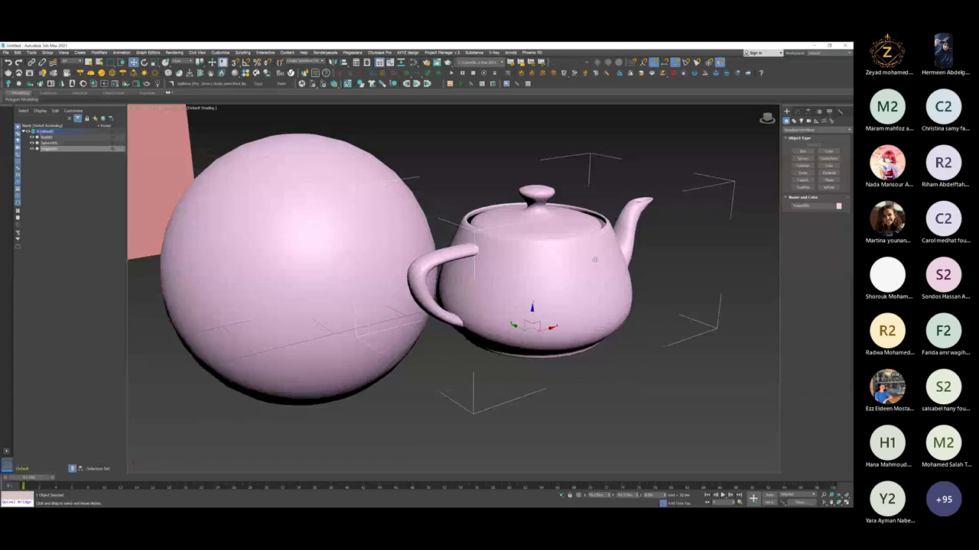
{"action": "scroll", "coordinate": [594, 260], "scroll_direction": "down", "scroll_amount": 3}
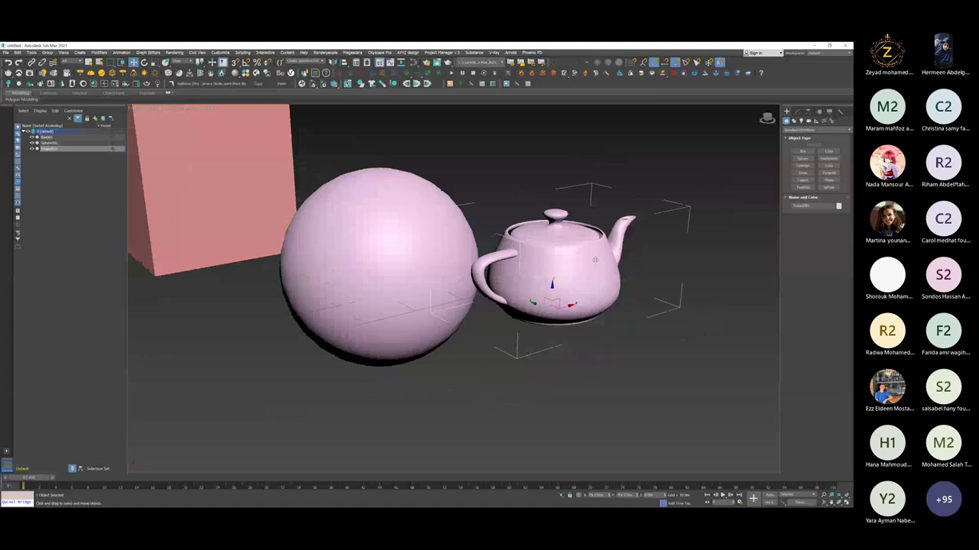
{"action": "scroll", "coordinate": [594, 260], "scroll_direction": "up", "scroll_amount": 2}
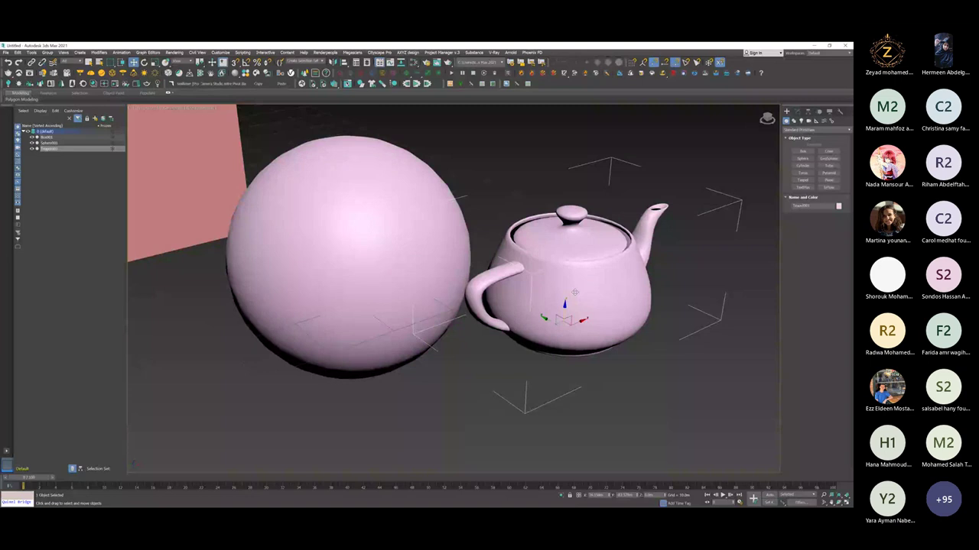
{"action": "scroll", "coordinate": [575, 292], "scroll_direction": "down", "scroll_amount": 4}
{"action": "middle_click_drag", "start_coordinate": [575, 292], "coordinate": [489, 283], "text": "alt"}
{"action": "key", "text": "ctrl+a"}
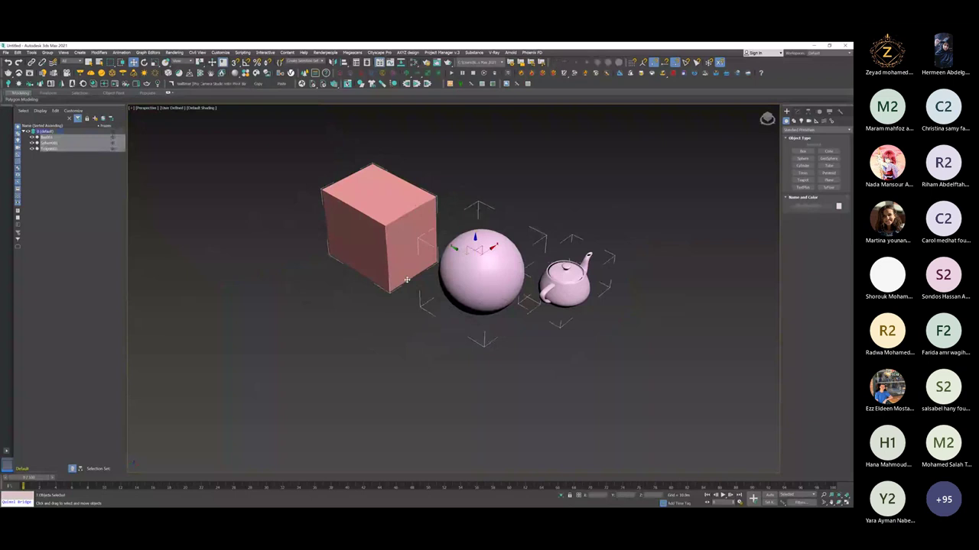
{"action": "scroll", "coordinate": [407, 280], "scroll_direction": "up", "scroll_amount": 3}
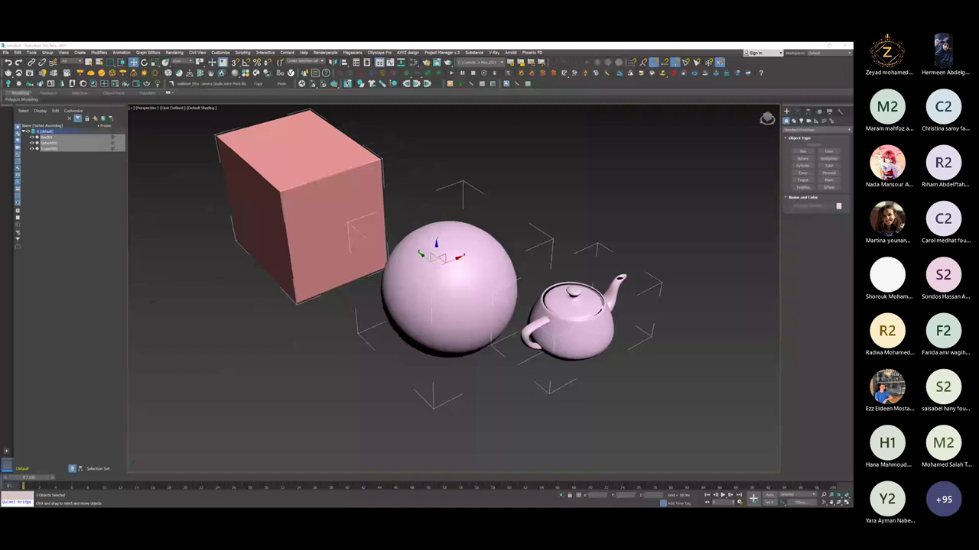
{"action": "middle_click_drag", "start_coordinate": [554, 272], "coordinate": [575, 248], "text": "alt"}
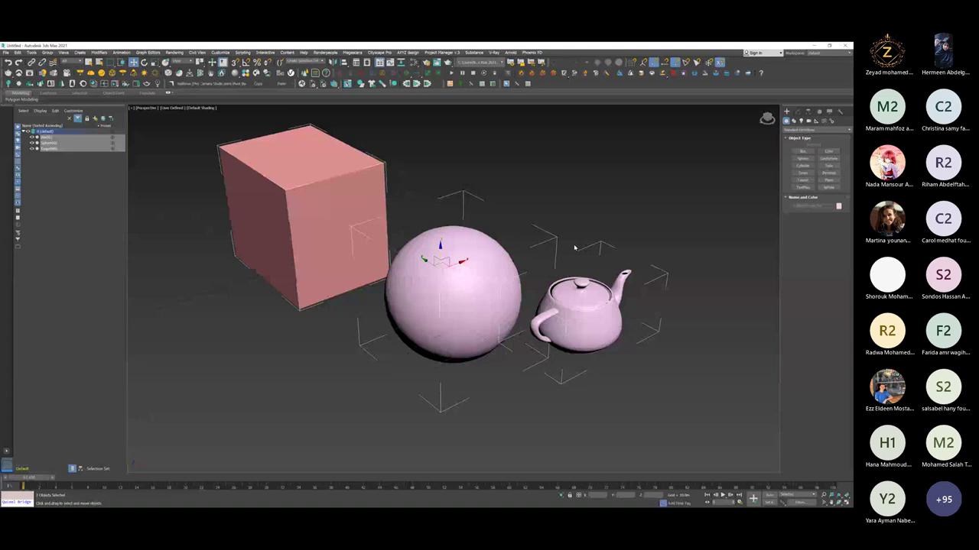
Select only Sphere001, leaving Box001 and Teapot001 unselected.
{"action": "middle_click_drag", "start_coordinate": [574, 247], "coordinate": [574, 264], "text": "alt"}
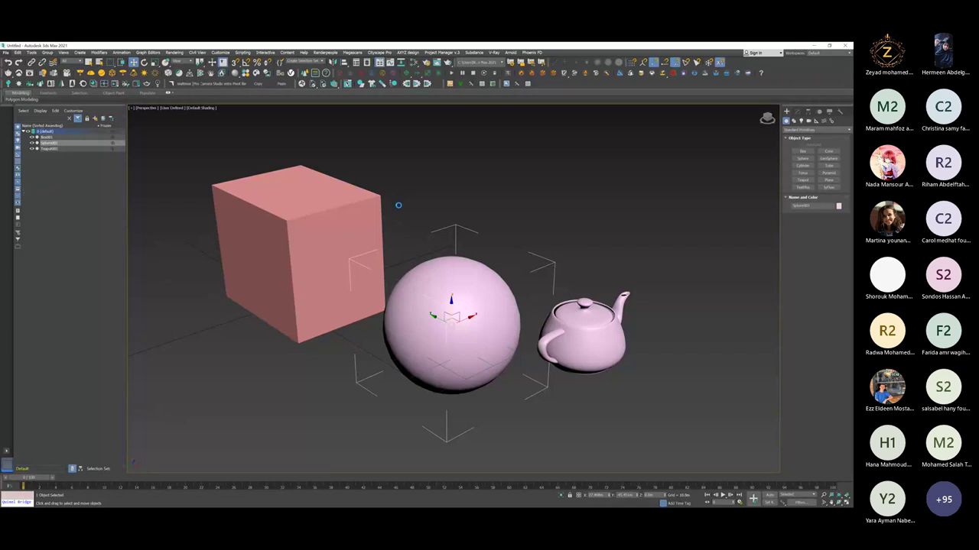
{"action": "left_click", "coordinate": [305, 71]}
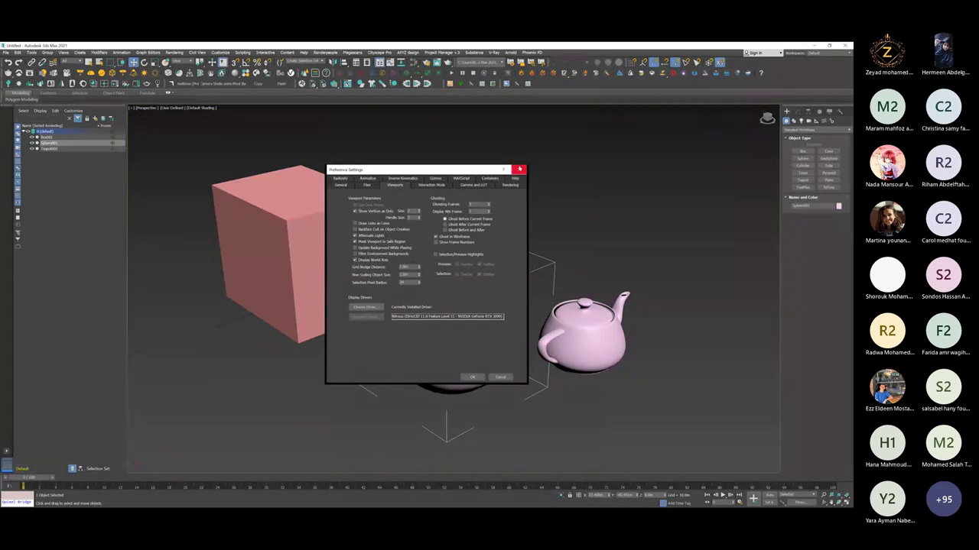
{"action": "left_click", "coordinate": [518, 169]}
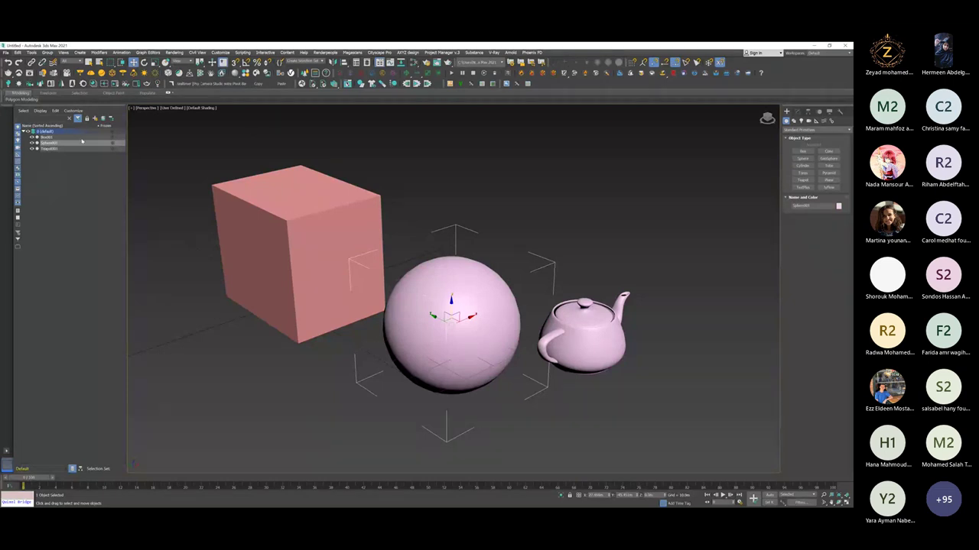
Open the Select File to Import dialog and expand its Files of type format list.
{"action": "key", "text": "ctrl+i"}
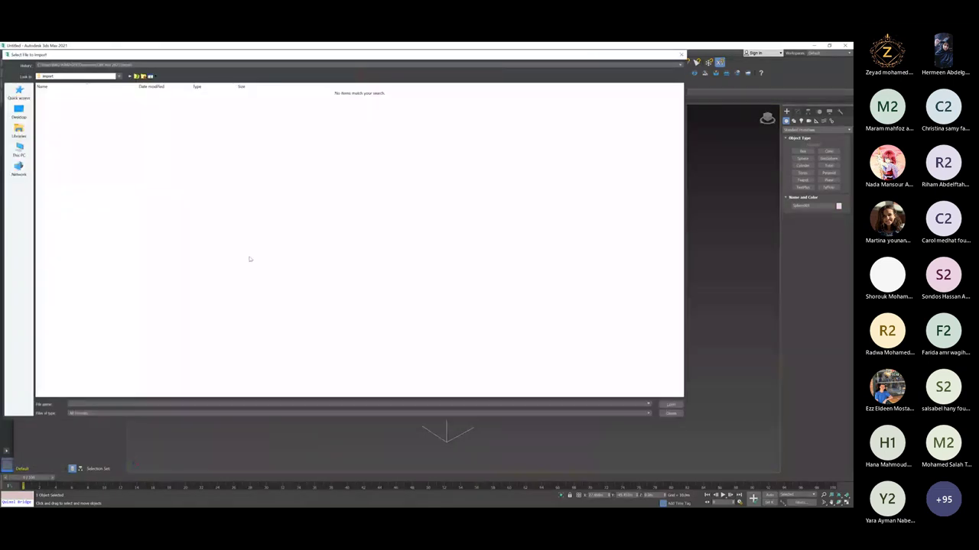
{"action": "left_click", "coordinate": [155, 413]}
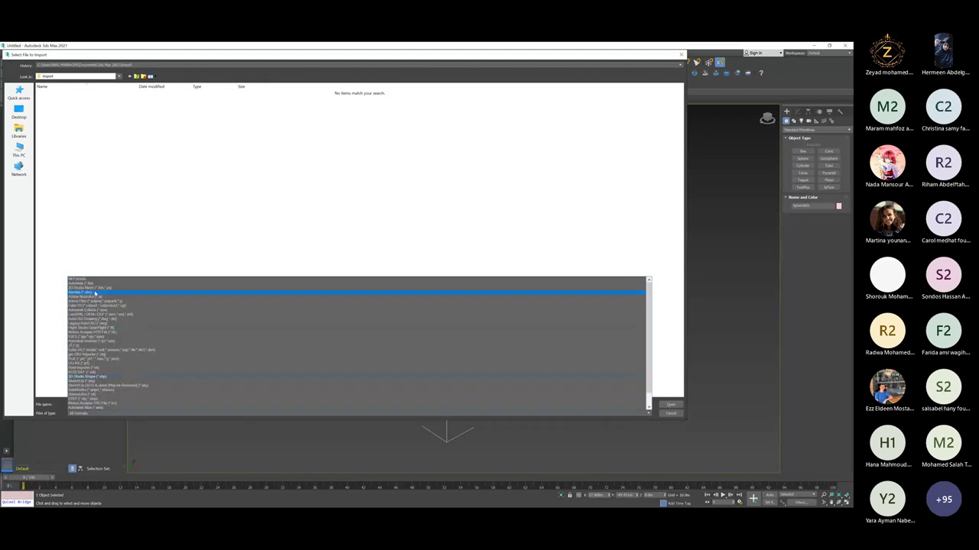
{"action": "left_click", "coordinate": [46, 414]}
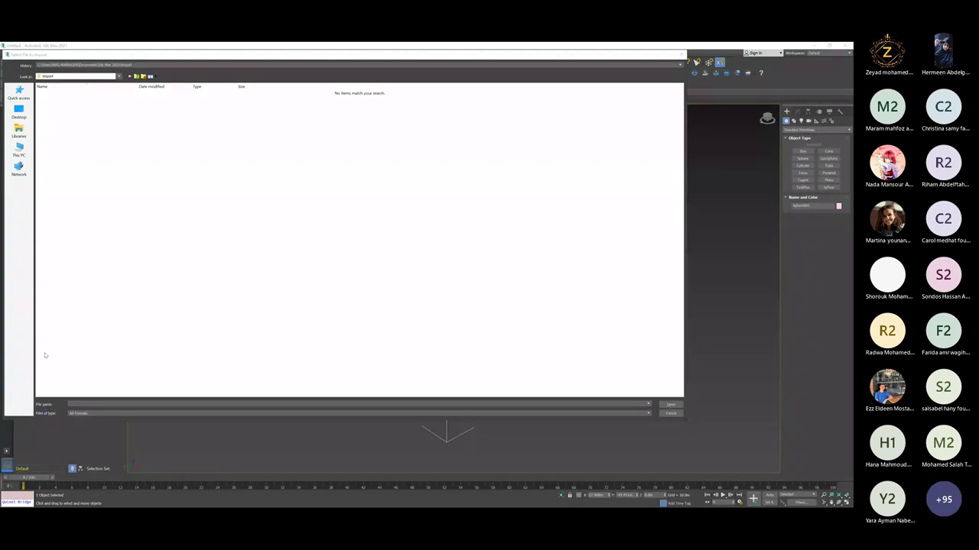
{"action": "left_click", "coordinate": [147, 413]}
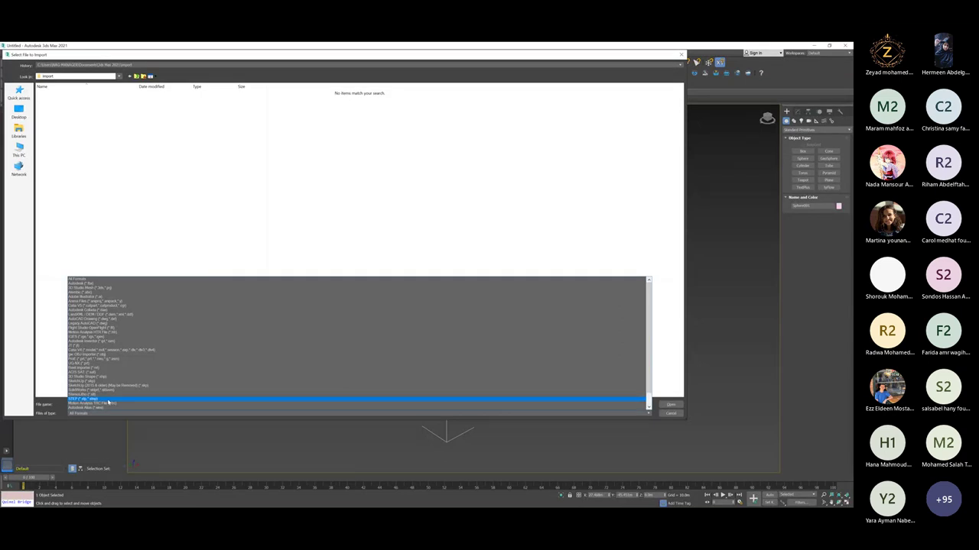
Keep All Formats and import the Coronado lounge set file from the import folder.
{"action": "key", "text": "Escape"}
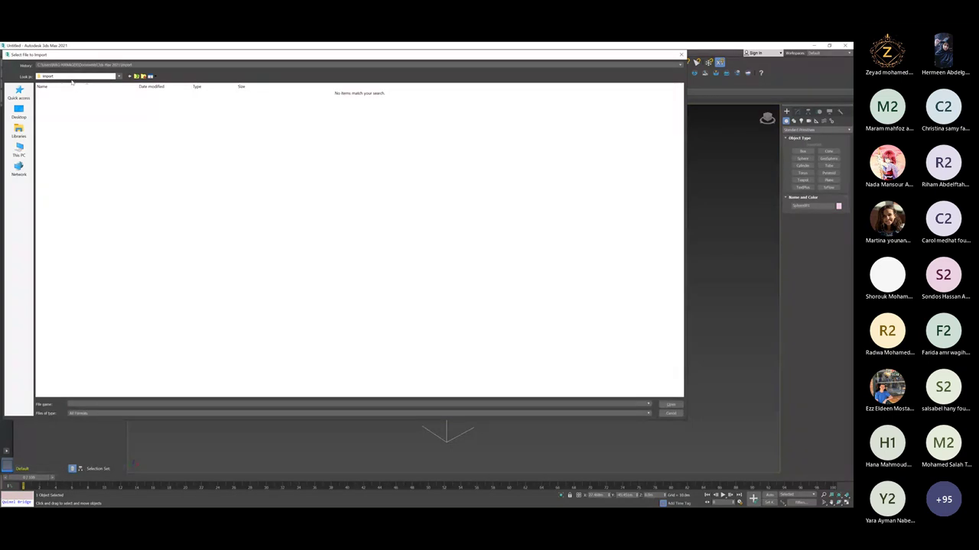
{"action": "left_click", "coordinate": [524, 413]}
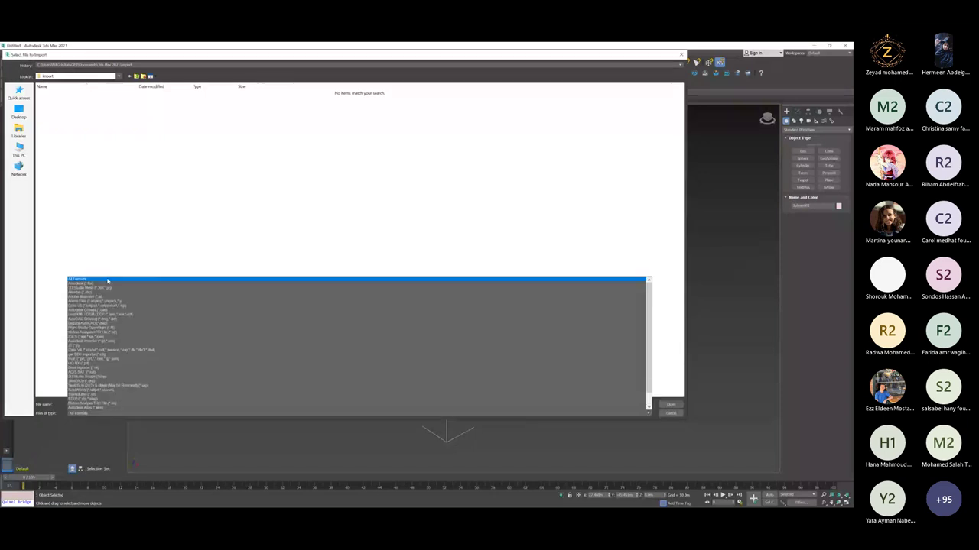
{"action": "left_click", "coordinate": [107, 281]}
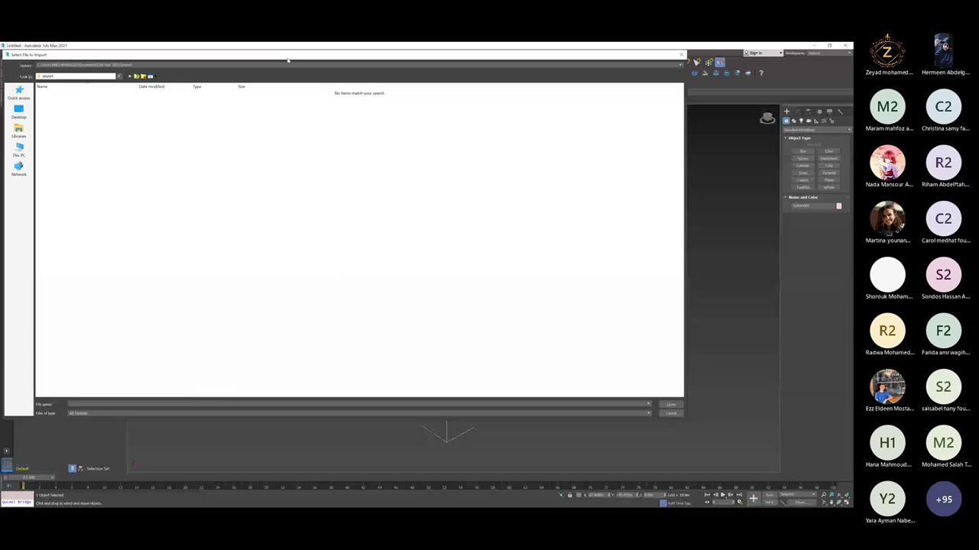
{"action": "left_click_drag", "start_coordinate": [288, 59], "coordinate": [335, 93]}
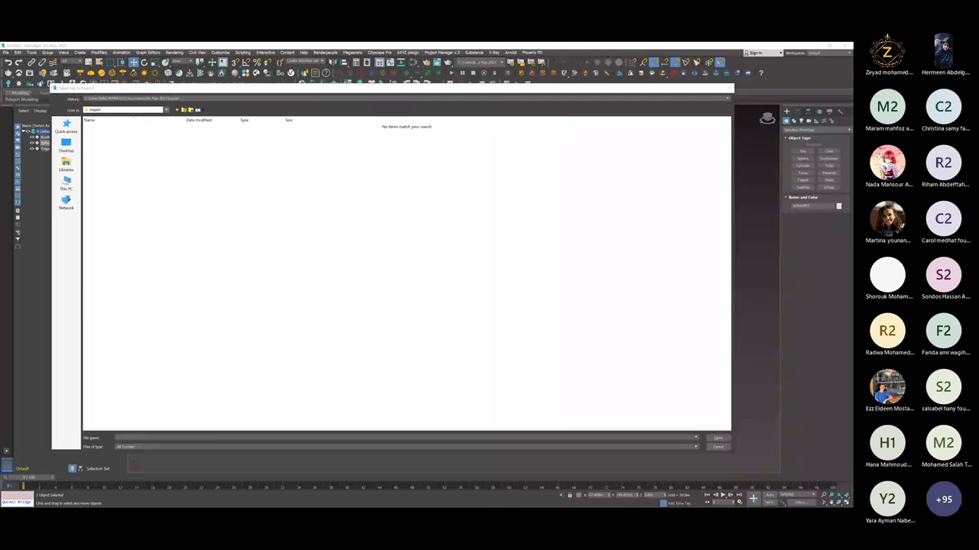
{"action": "left_click", "coordinate": [196, 448]}
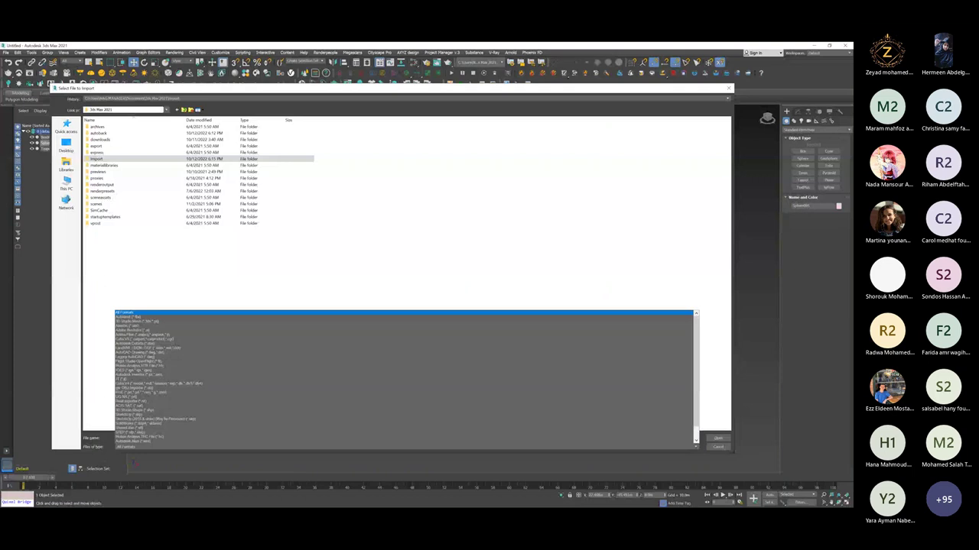
{"action": "key", "text": "Escape"}
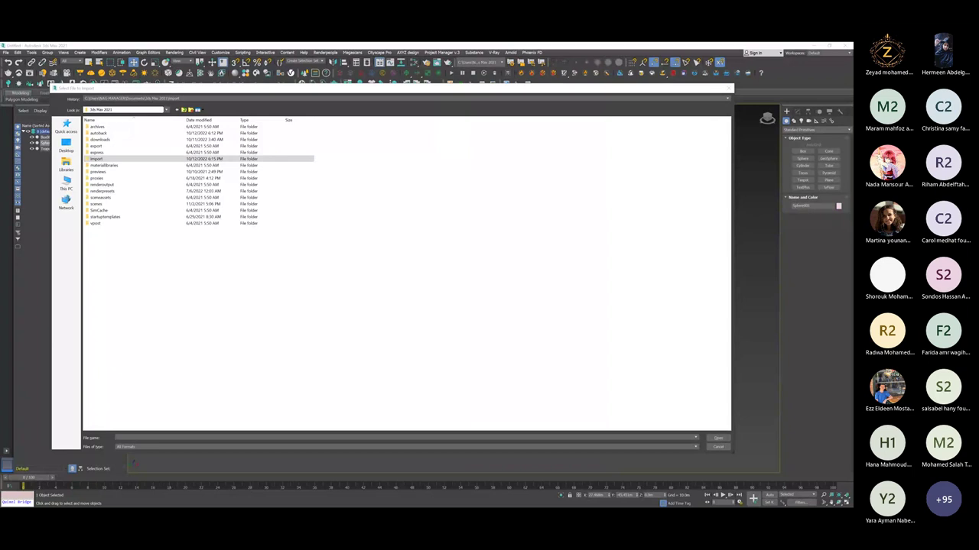
{"action": "double_click", "coordinate": [97, 159]}
{"action": "double_click", "coordinate": [100, 125]}
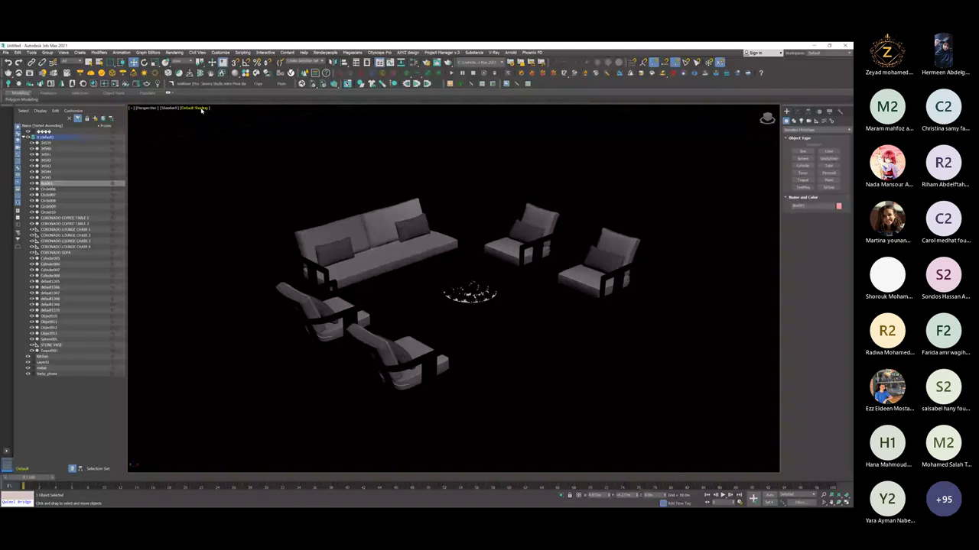
Apply a User Defined preset in Viewport Global Settings so the perspective background turns grey.
{"action": "left_click", "coordinate": [201, 110]}
{"action": "mouse_move", "coordinate": [230, 194]}
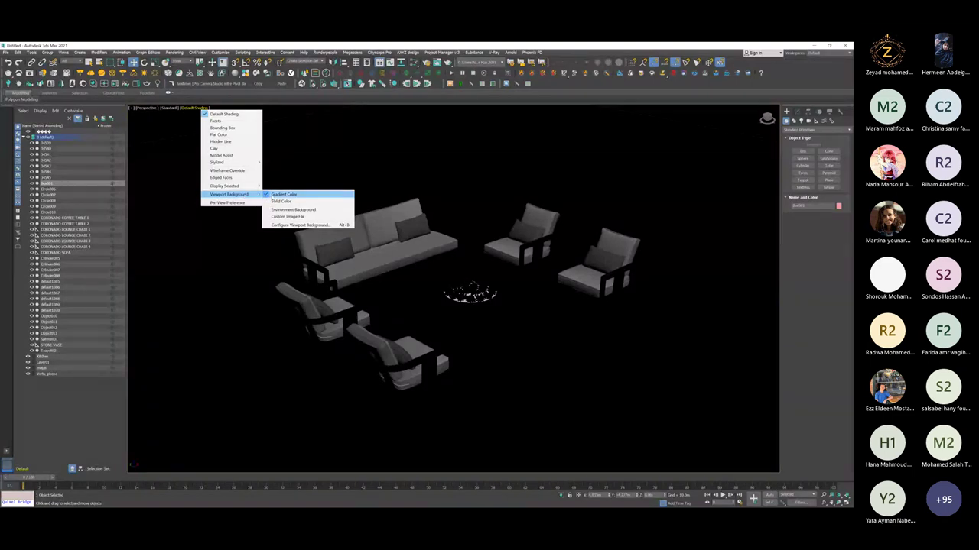
{"action": "left_click", "coordinate": [273, 200]}
{"action": "left_click", "coordinate": [169, 108]}
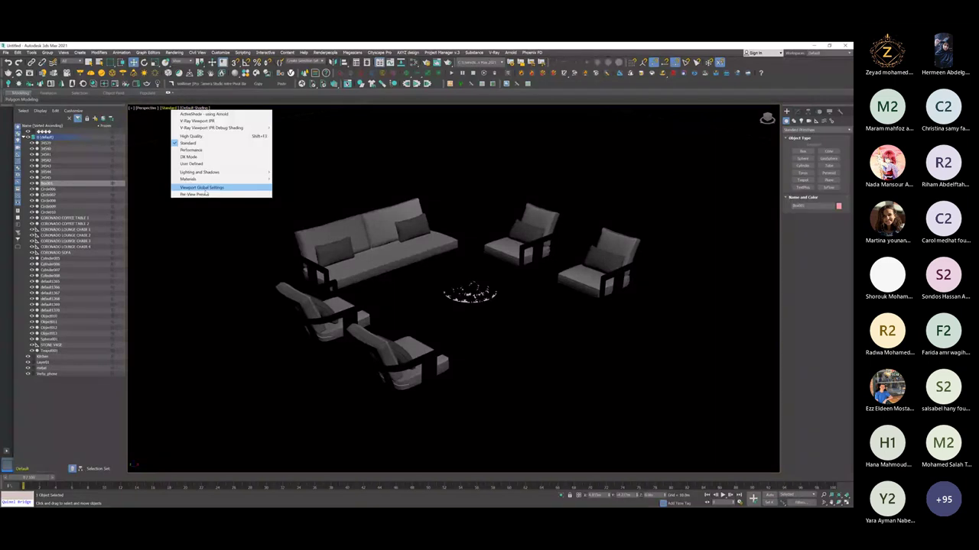
{"action": "left_click", "coordinate": [205, 191]}
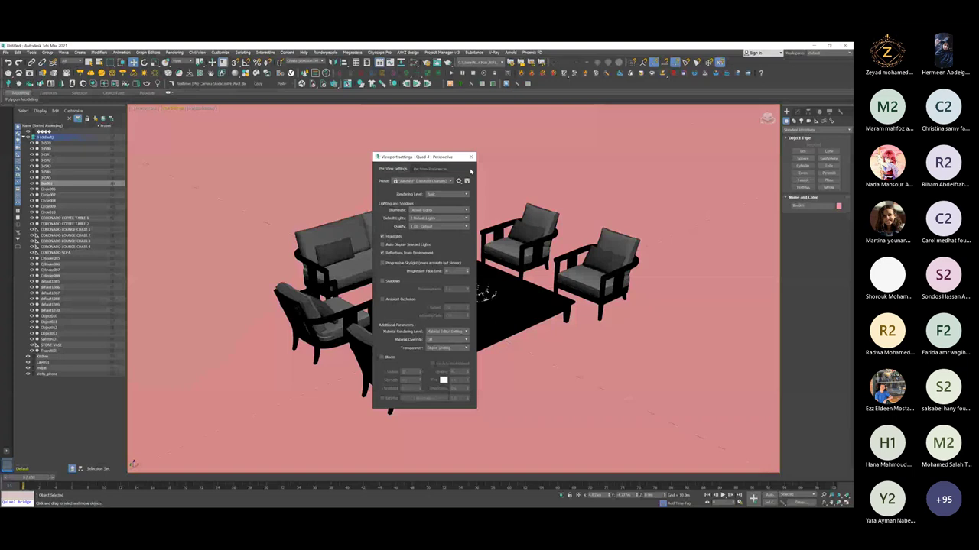
{"action": "left_click", "coordinate": [471, 157]}
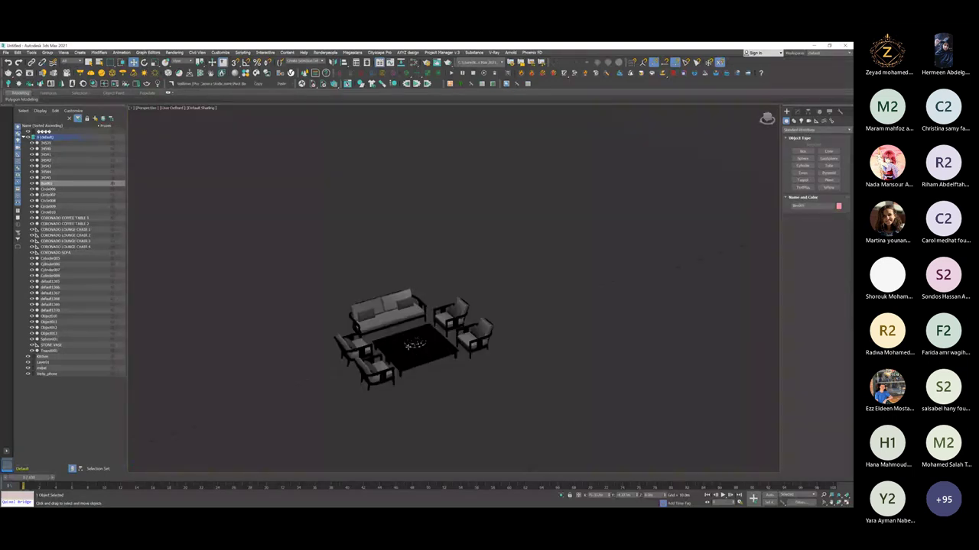
Select the coffee-table centerpiece and toggle Edged Faces on and off with F4.
{"action": "left_click", "coordinate": [413, 346]}
{"action": "scroll", "coordinate": [459, 336], "scroll_direction": "up", "scroll_amount": 8}
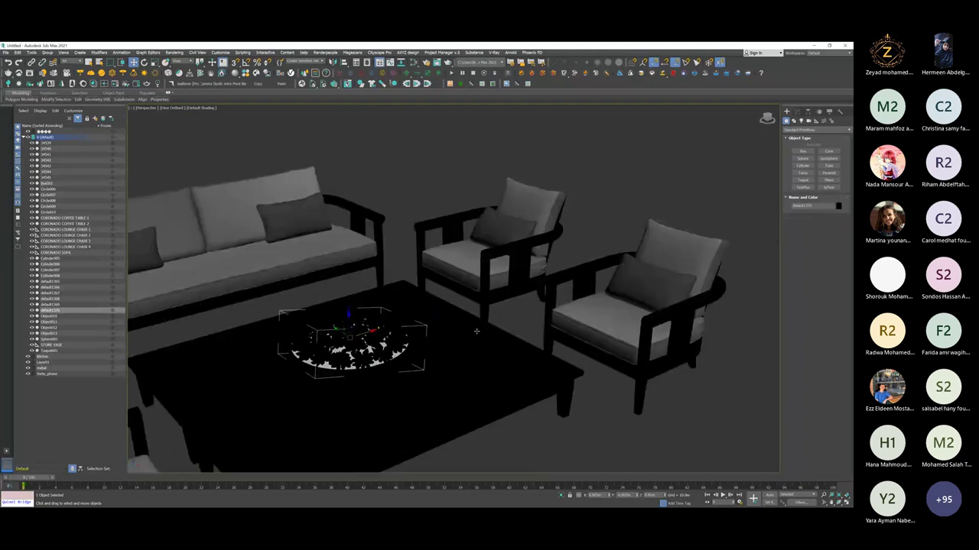
{"action": "key", "text": "F4"}
{"action": "scroll", "coordinate": [527, 310], "scroll_direction": "up", "scroll_amount": 2}
{"action": "key", "text": "F4"}
Orbit around the furniture, reselect the centerpiece, and zoom out to frame the box, sphere and teapot.
{"action": "mouse_move", "coordinate": [527, 310]}
{"action": "middle_mouse_down", "text": "alt"}
{"action": "mouse_move", "coordinate": [535, 305]}
{"action": "mouse_move", "coordinate": [505, 306]}
{"action": "mouse_move", "coordinate": [481, 329]}
{"action": "mouse_move", "coordinate": [481, 306]}
{"action": "mouse_move", "coordinate": [618, 307]}
{"action": "middle_mouse_up", "text": "alt"}
{"action": "scroll", "coordinate": [497, 308], "scroll_direction": "up", "scroll_amount": 6}
{"action": "left_click", "coordinate": [492, 308]}
{"action": "left_click", "coordinate": [481, 324]}
{"action": "scroll", "coordinate": [480, 325], "scroll_direction": "down", "scroll_amount": 5}
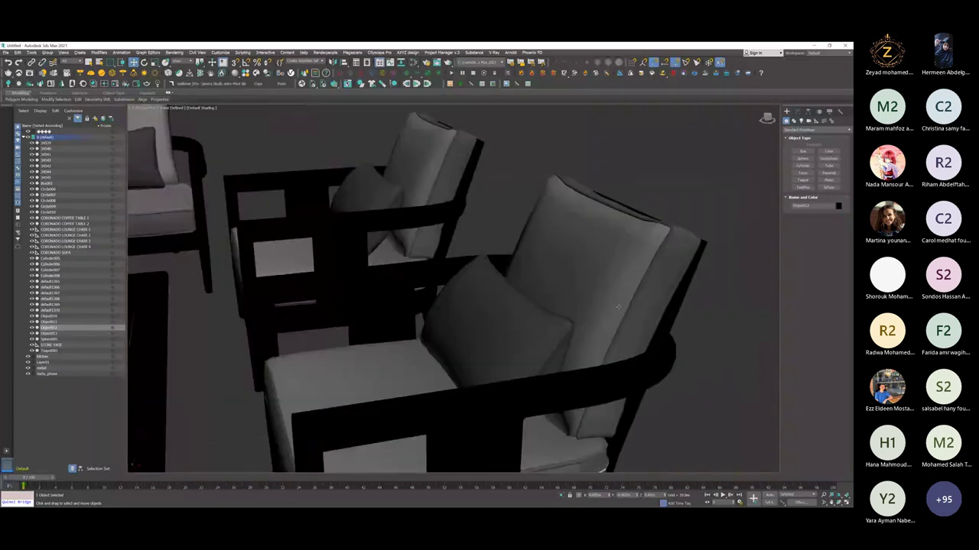
{"action": "scroll", "coordinate": [618, 307], "scroll_direction": "down", "scroll_amount": 10}
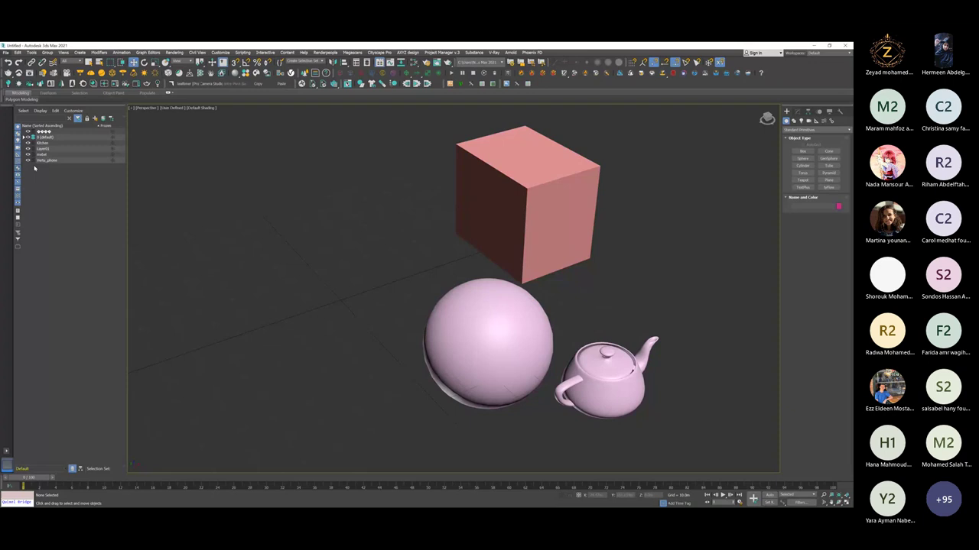
Move the sphere up and left away from the teapot, then pan the view.
{"action": "left_click_drag", "start_coordinate": [500, 347], "coordinate": [367, 286]}
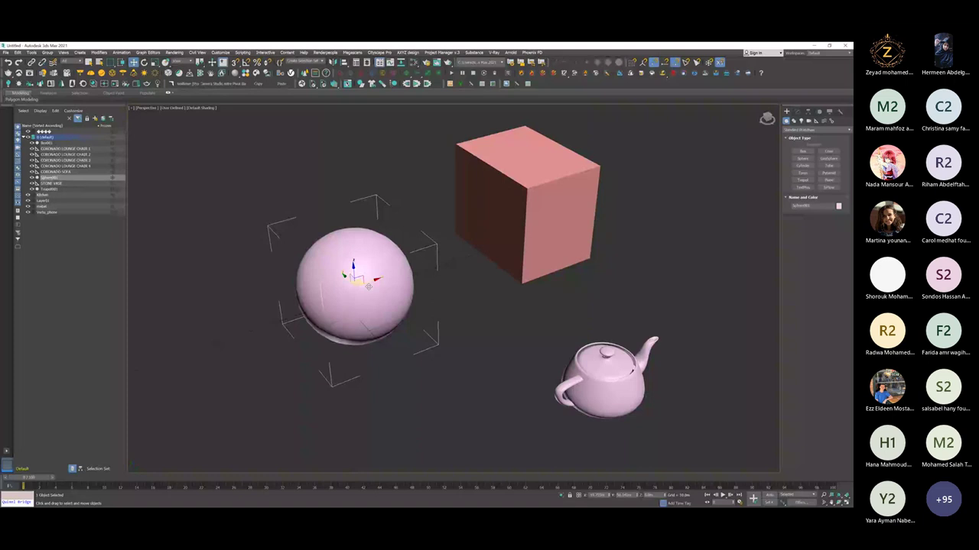
{"action": "middle_click_drag", "start_coordinate": [367, 286], "coordinate": [475, 222]}
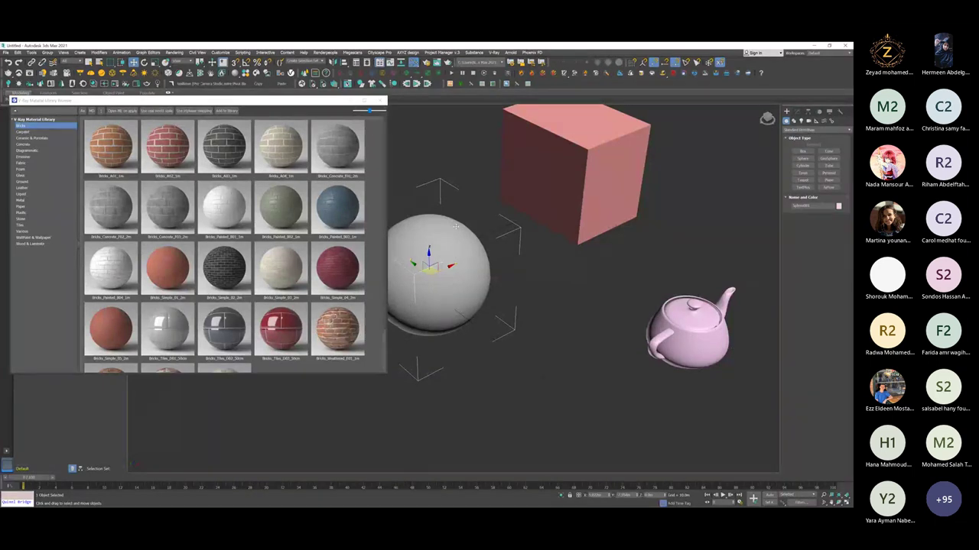
Drop the Bricks_A01 material onto the sphere and close the V-Ray Material Library.
{"action": "left_click_drag", "start_coordinate": [456, 226], "coordinate": [459, 228]}
{"action": "scroll", "coordinate": [463, 230], "scroll_direction": "up", "scroll_amount": 2}
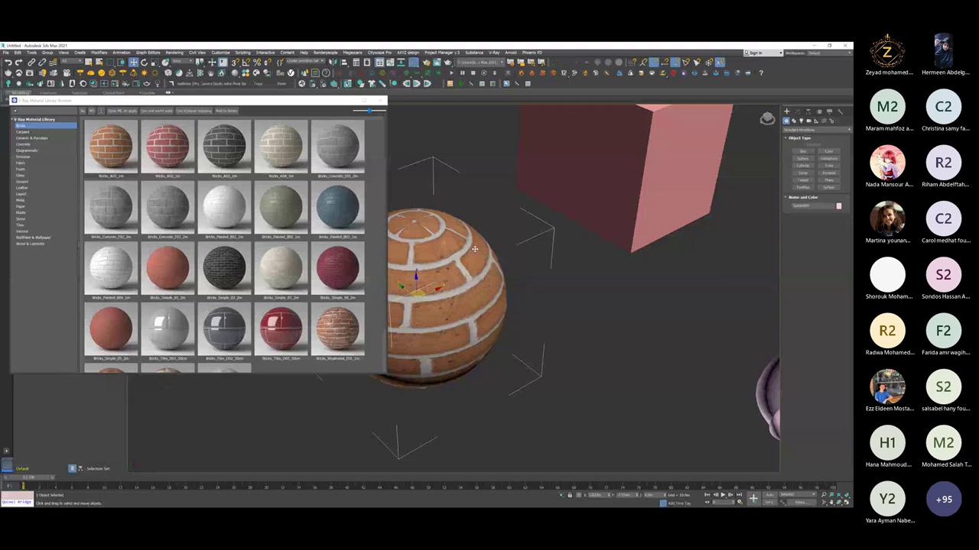
{"action": "scroll", "coordinate": [474, 249], "scroll_direction": "down", "scroll_amount": 2}
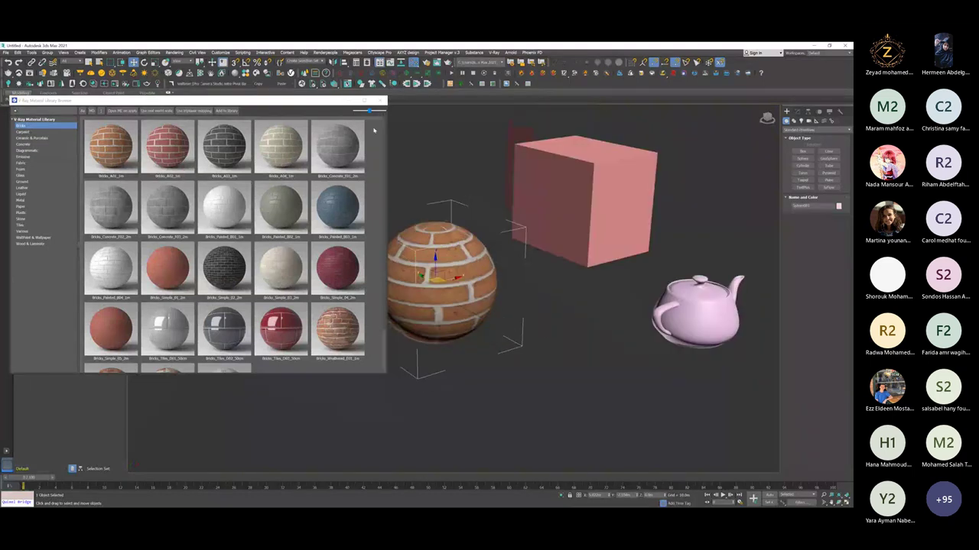
{"action": "left_click", "coordinate": [382, 100]}
{"action": "scroll", "coordinate": [429, 343], "scroll_direction": "up", "scroll_amount": 5}
{"action": "scroll", "coordinate": [429, 343], "scroll_direction": "down", "scroll_amount": 3}
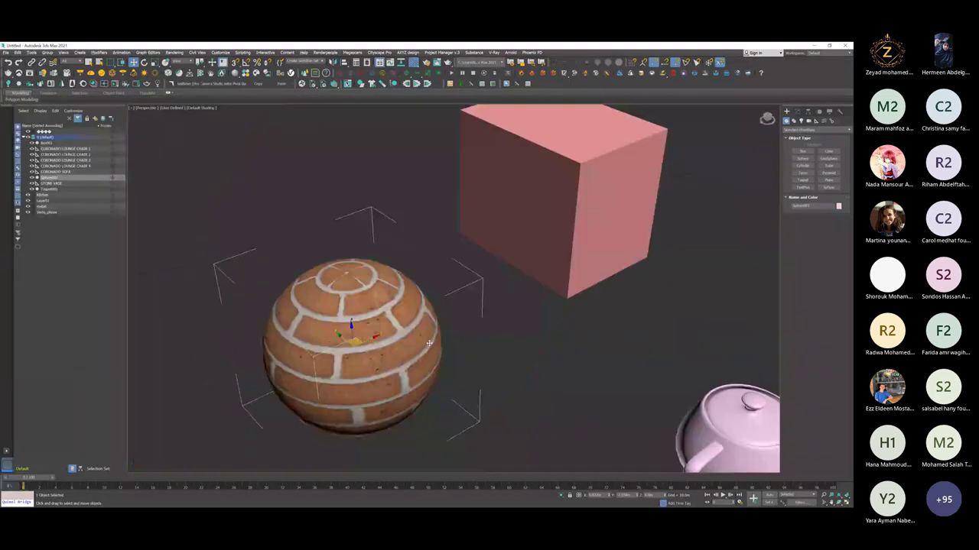
Select the pink box, then the brick sphere, orbiting to bring the box into view.
{"action": "left_click", "coordinate": [597, 272]}
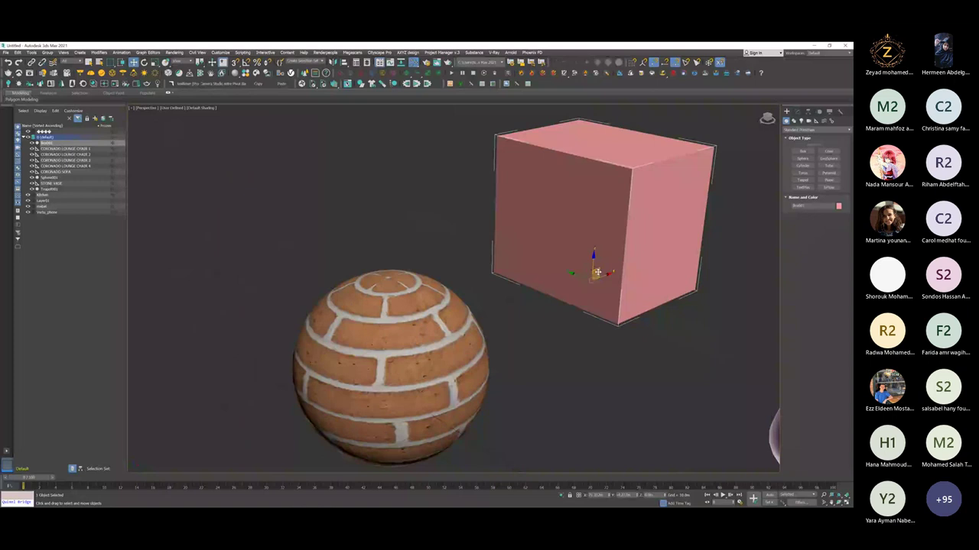
{"action": "left_click", "coordinate": [390, 321]}
{"action": "scroll", "coordinate": [390, 272], "scroll_direction": "up", "scroll_amount": 6}
{"action": "scroll", "coordinate": [390, 272], "scroll_direction": "down", "scroll_amount": 2}
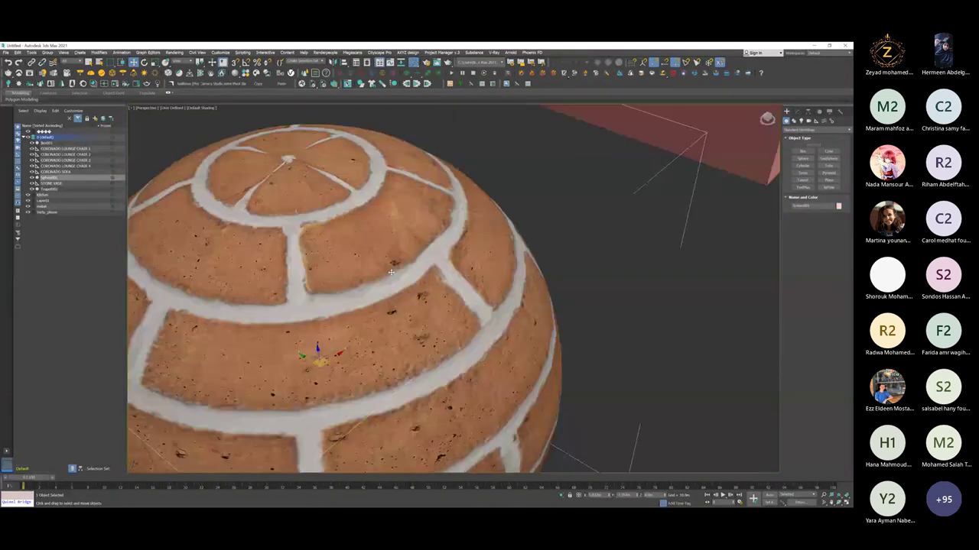
{"action": "scroll", "coordinate": [390, 272], "scroll_direction": "down", "scroll_amount": 8}
{"action": "scroll", "coordinate": [420, 278], "scroll_direction": "up", "scroll_amount": 3}
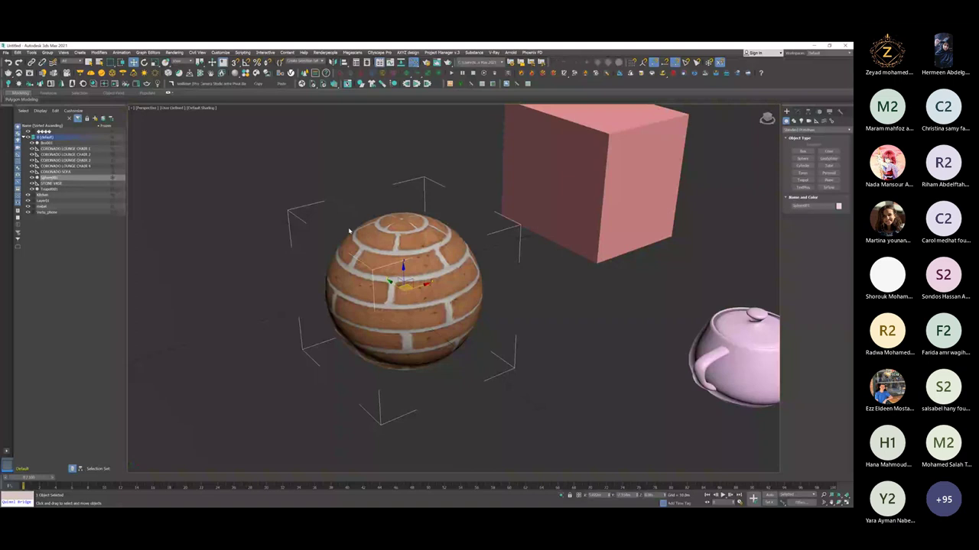
{"action": "scroll", "coordinate": [423, 310], "scroll_direction": "up", "scroll_amount": 5}
{"action": "mouse_move", "coordinate": [367, 278]}
{"action": "middle_mouse_down", "text": "alt"}
{"action": "mouse_move", "coordinate": [392, 276]}
{"action": "mouse_move", "coordinate": [379, 277]}
{"action": "middle_mouse_up", "text": "alt"}
{"action": "scroll", "coordinate": [379, 277], "scroll_direction": "down", "scroll_amount": 3}
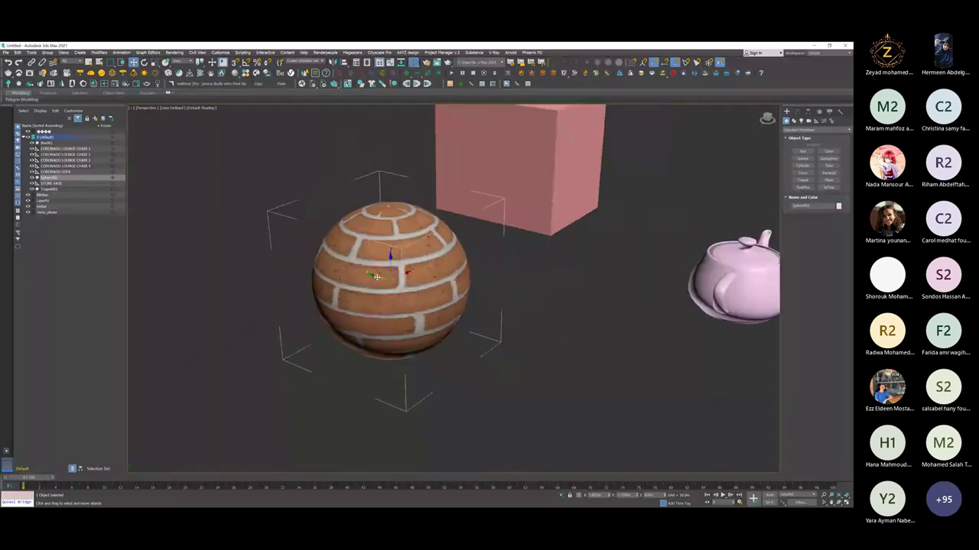
{"action": "scroll", "coordinate": [371, 277], "scroll_direction": "up", "scroll_amount": 1}
Deselect, then reselect the brick sphere with a selection box.
{"action": "left_click", "coordinate": [517, 265]}
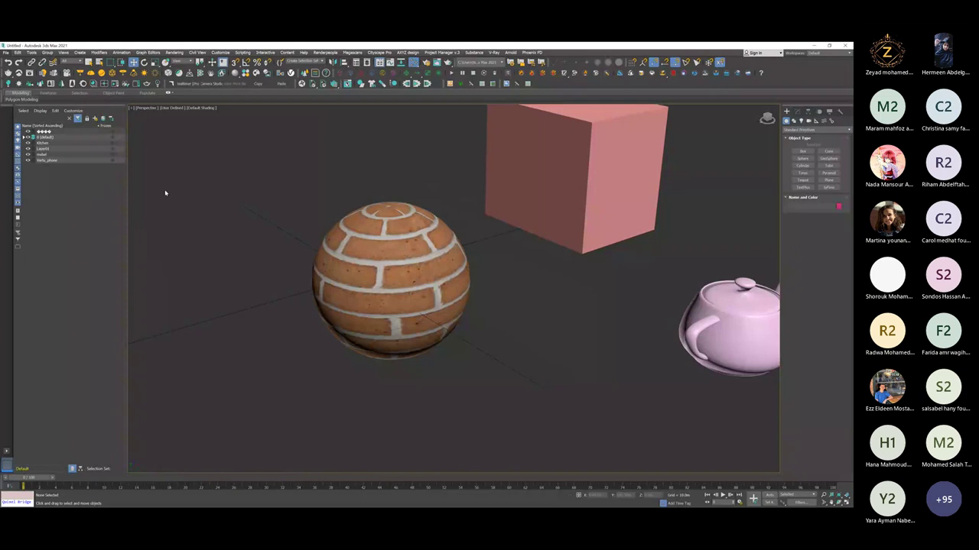
{"action": "left_click_drag", "start_coordinate": [488, 381], "coordinate": [278, 177]}
{"action": "left_click_drag", "start_coordinate": [468, 182], "coordinate": [282, 370]}
{"action": "left_click", "coordinate": [473, 163]}
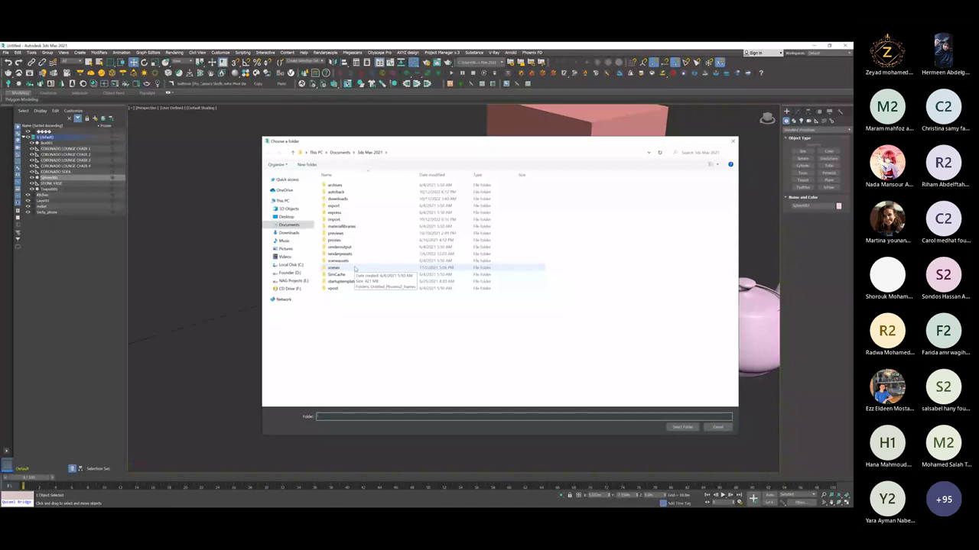
In the folder chooser under Documents › 3ds Max 2021, pick the export folder.
{"action": "left_click", "coordinate": [340, 184]}
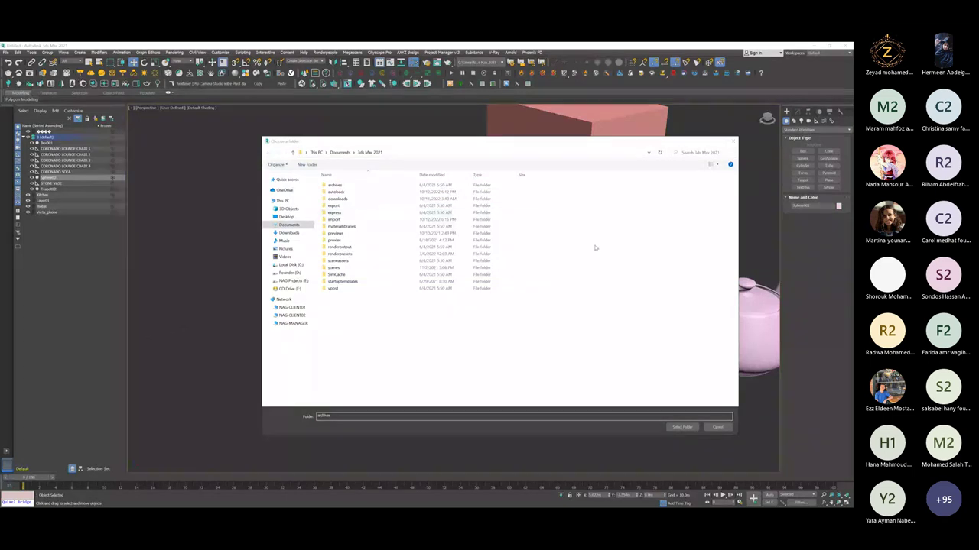
{"action": "left_click", "coordinate": [399, 142]}
{"action": "left_click_drag", "start_coordinate": [398, 142], "coordinate": [273, 98]}
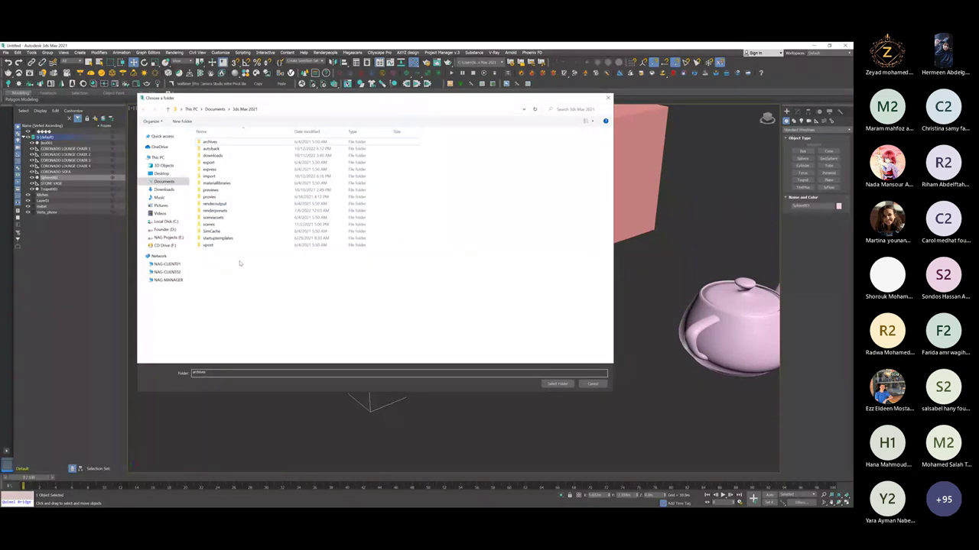
{"action": "left_click", "coordinate": [232, 163]}
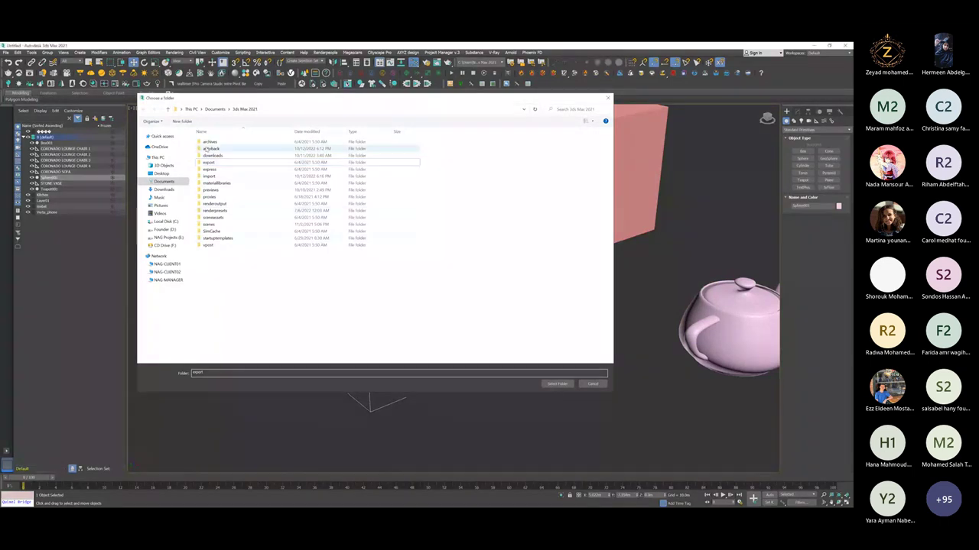
{"action": "left_click", "coordinate": [208, 142]}
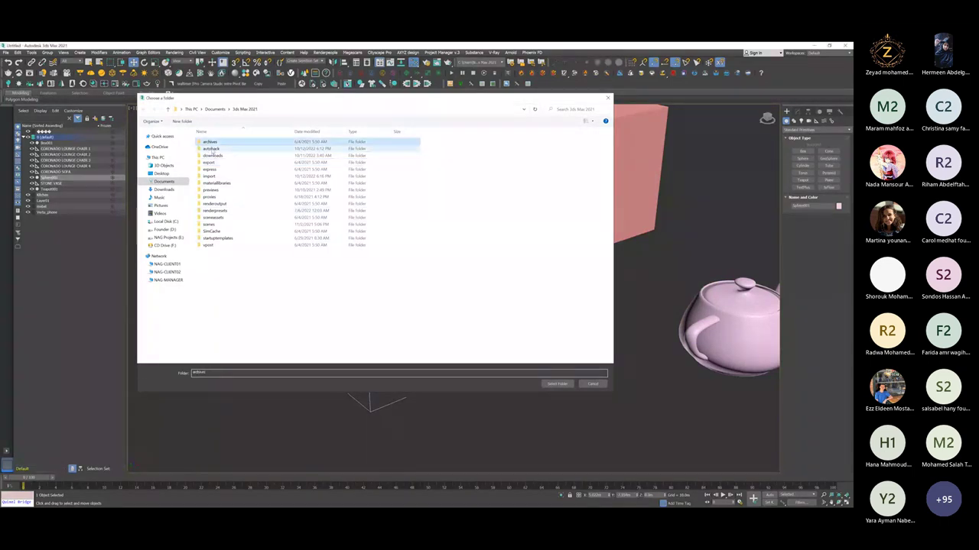
{"action": "left_click", "coordinate": [212, 155]}
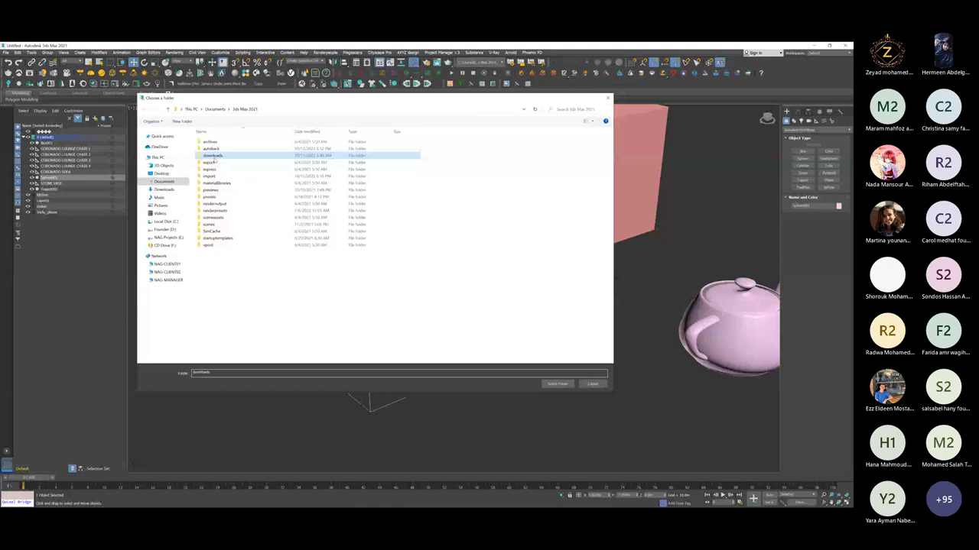
{"action": "left_click", "coordinate": [212, 162]}
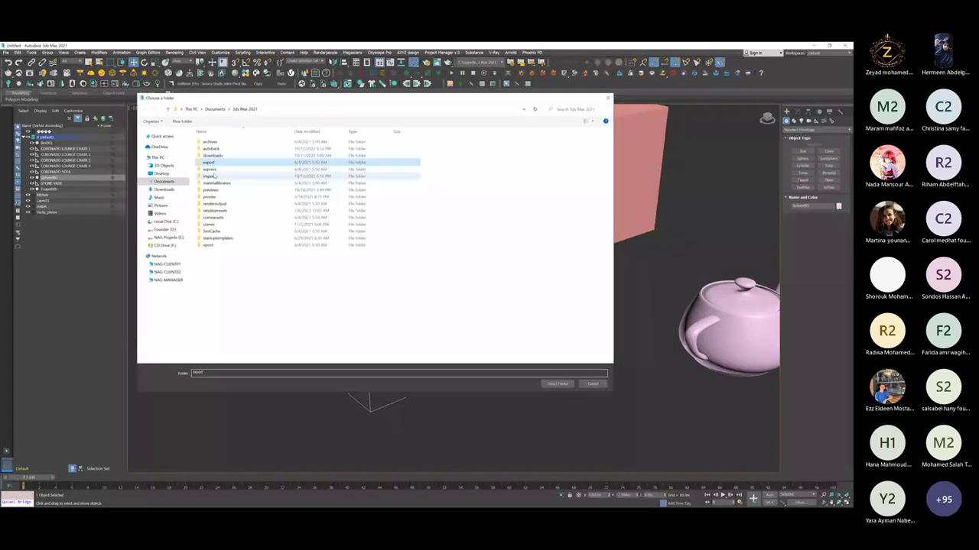
{"action": "left_click", "coordinate": [211, 176]}
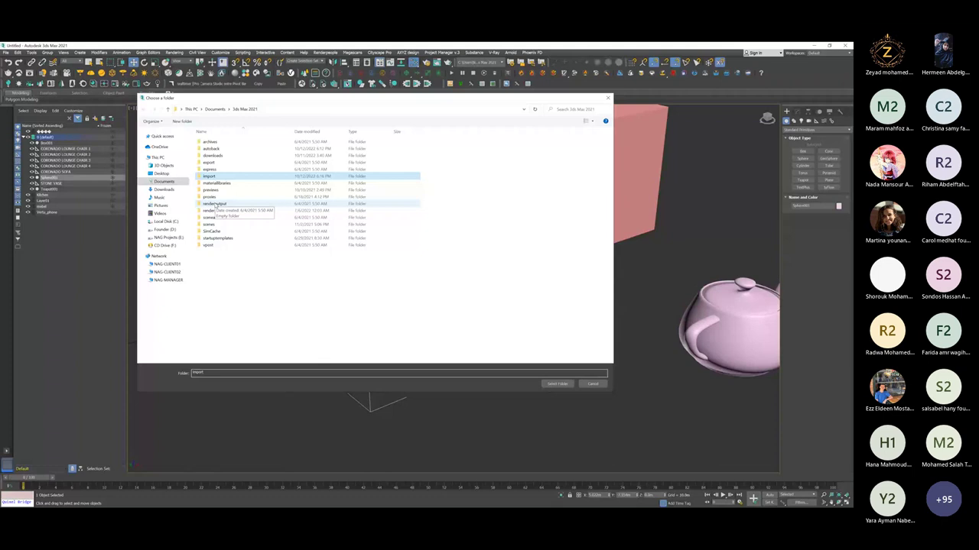
{"action": "double_click", "coordinate": [217, 204]}
{"action": "left_click", "coordinate": [143, 109]}
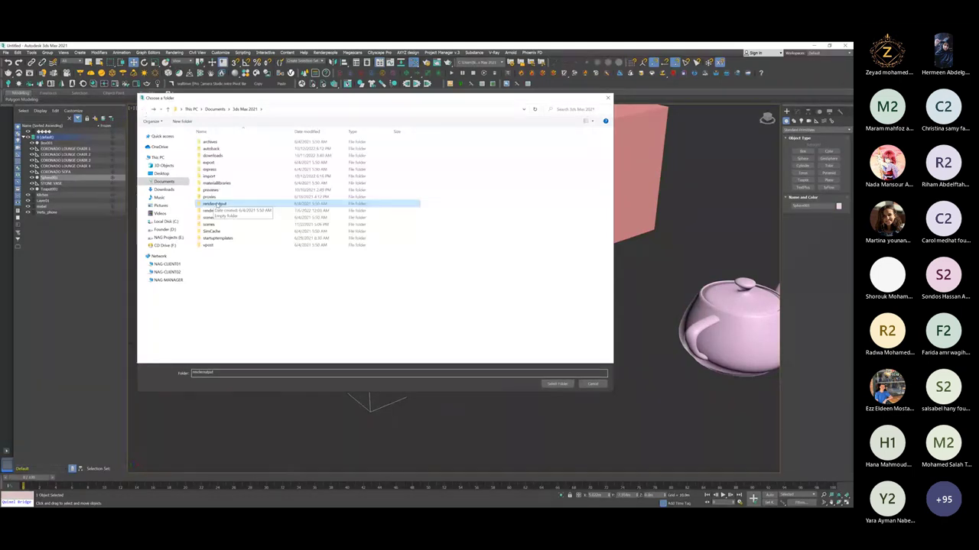
{"action": "left_click", "coordinate": [216, 190]}
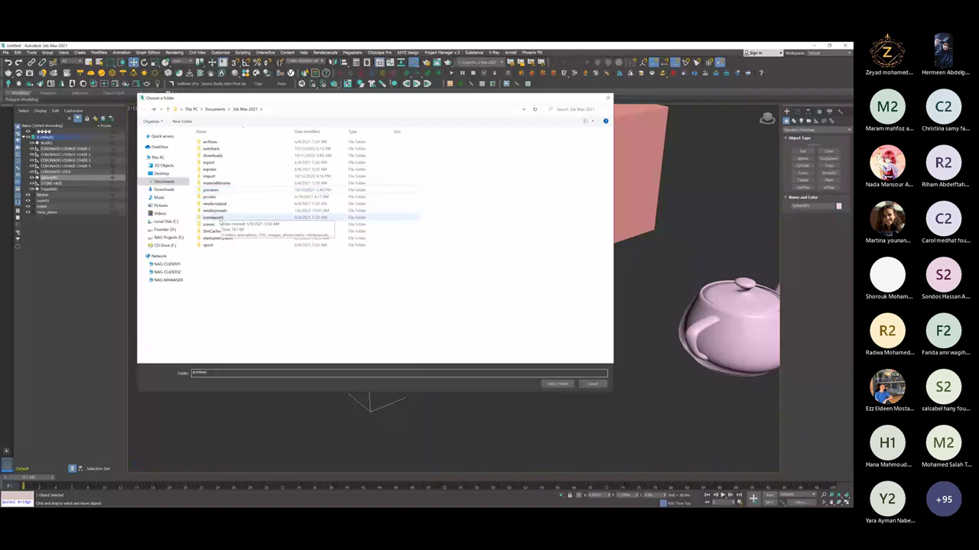
{"action": "left_click", "coordinate": [216, 218]}
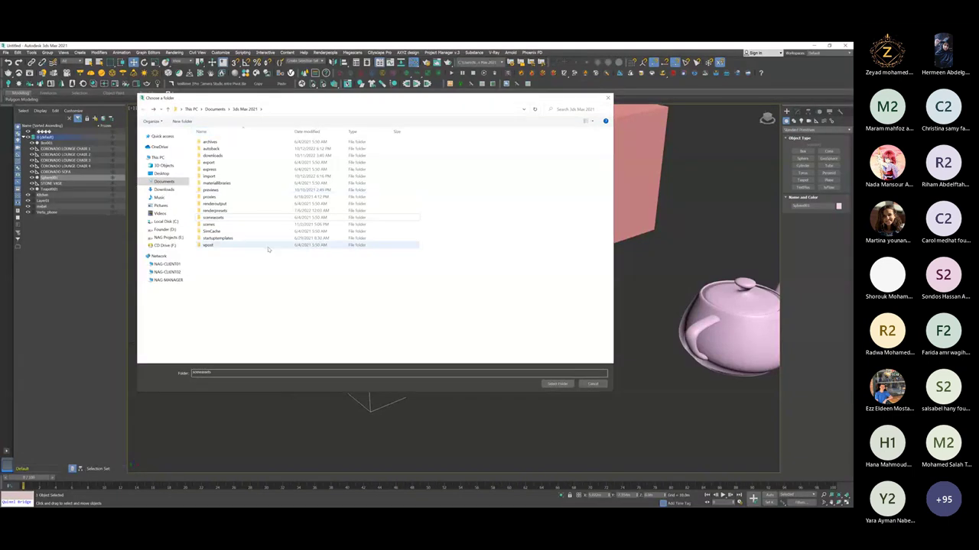
Cancel the folder chooser, then select all with Ctrl+A and delete the three objects.
{"action": "left_click", "coordinate": [593, 385]}
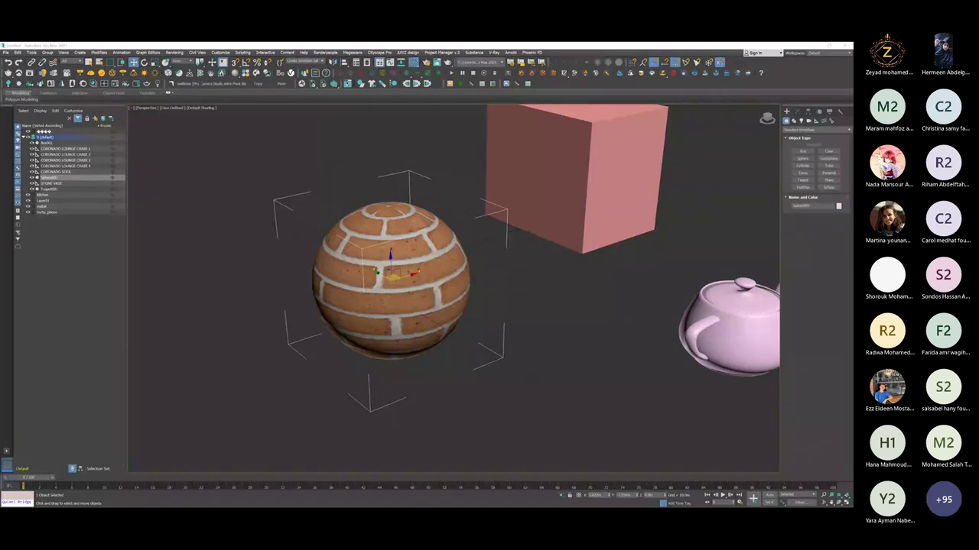
{"action": "left_click", "coordinate": [157, 250]}
{"action": "middle_click_drag", "start_coordinate": [157, 250], "coordinate": [503, 308], "text": "alt"}
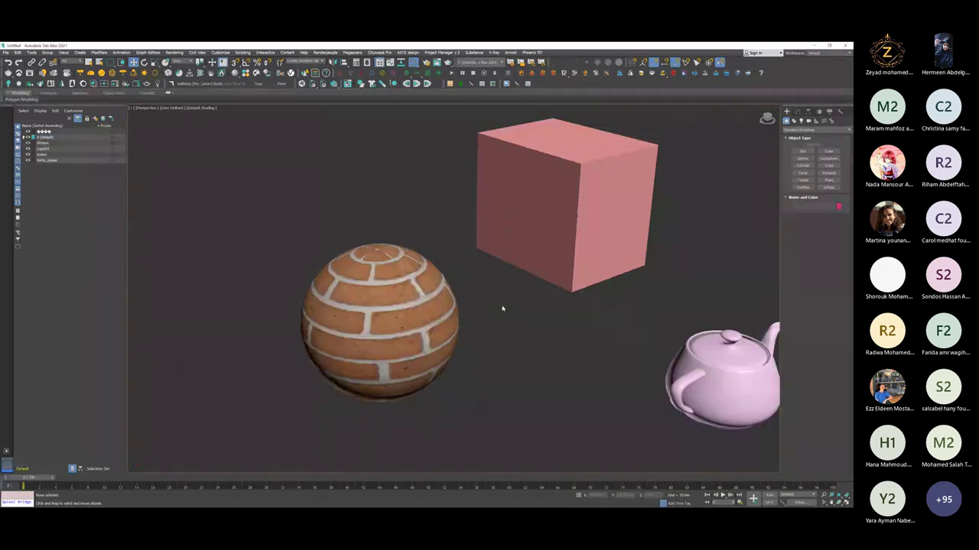
{"action": "key", "text": "ctrl+a"}
{"action": "key", "text": "z"}
{"action": "key", "text": "Delete"}
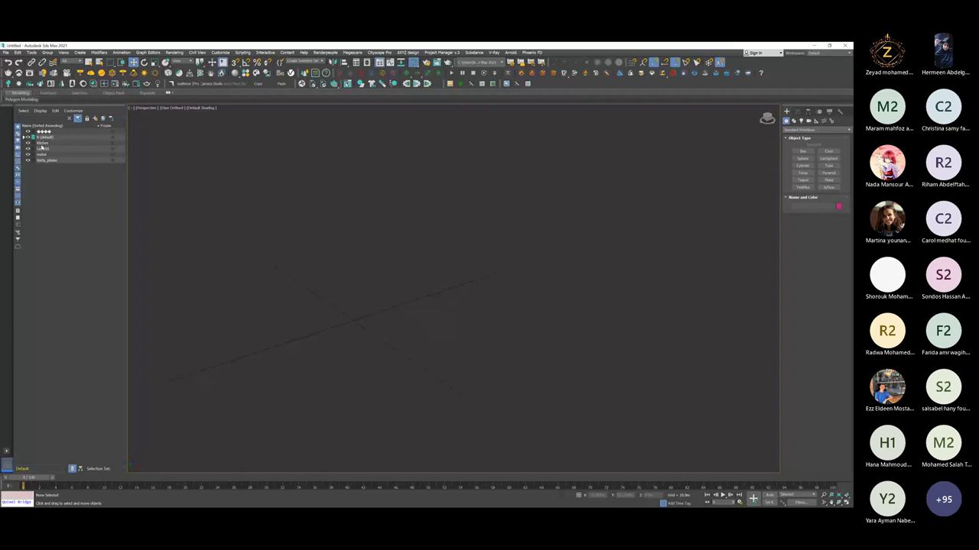
Select layers, then view objects and select the Coronado lounge chair and sofa in Scene Explorer.
{"action": "left_click_drag", "start_coordinate": [42, 147], "coordinate": [115, 426]}
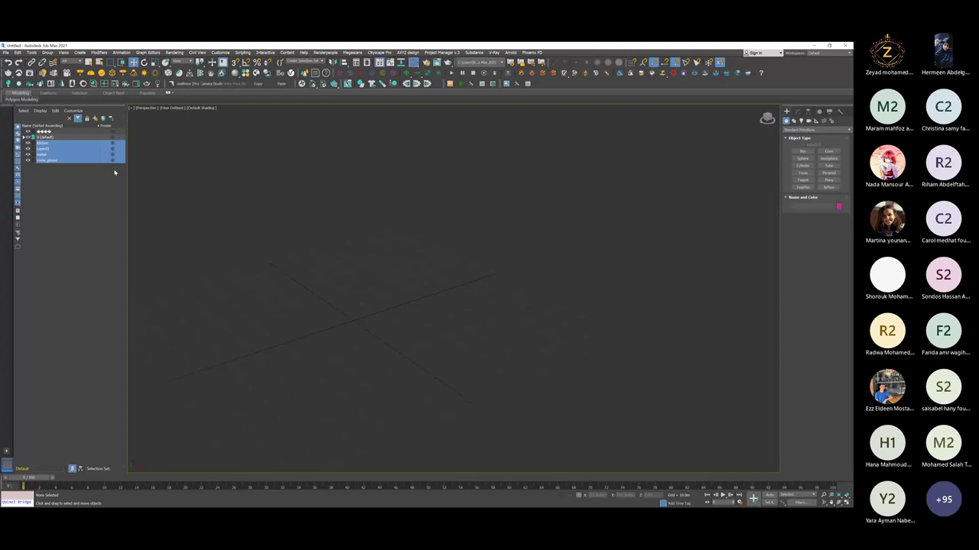
{"action": "left_click", "coordinate": [106, 231]}
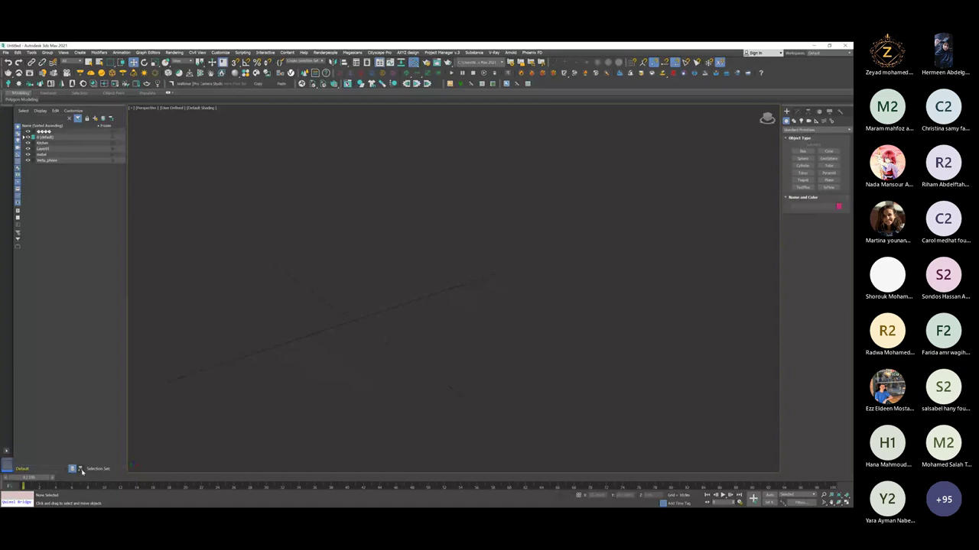
{"action": "left_click", "coordinate": [79, 469]}
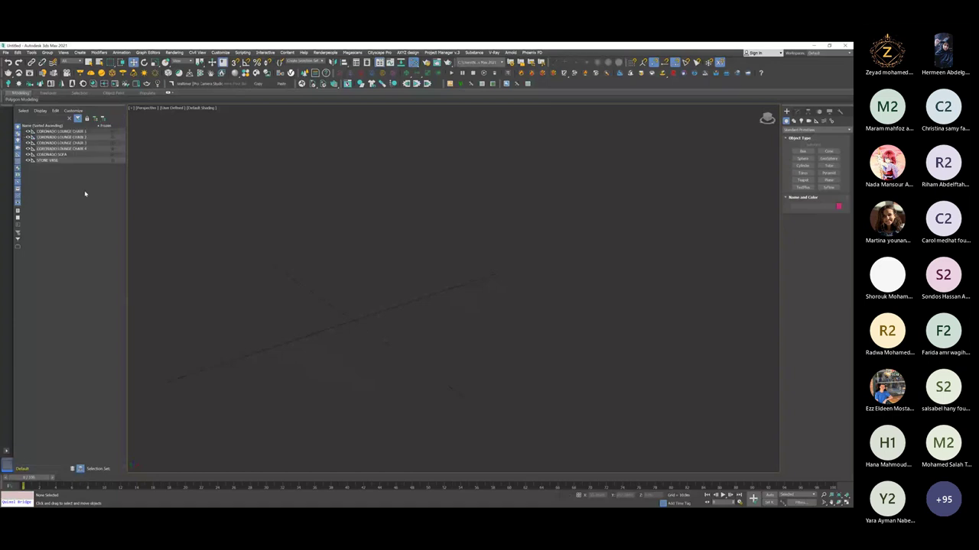
{"action": "left_click", "coordinate": [61, 137]}
{"action": "left_click", "coordinate": [54, 156]}
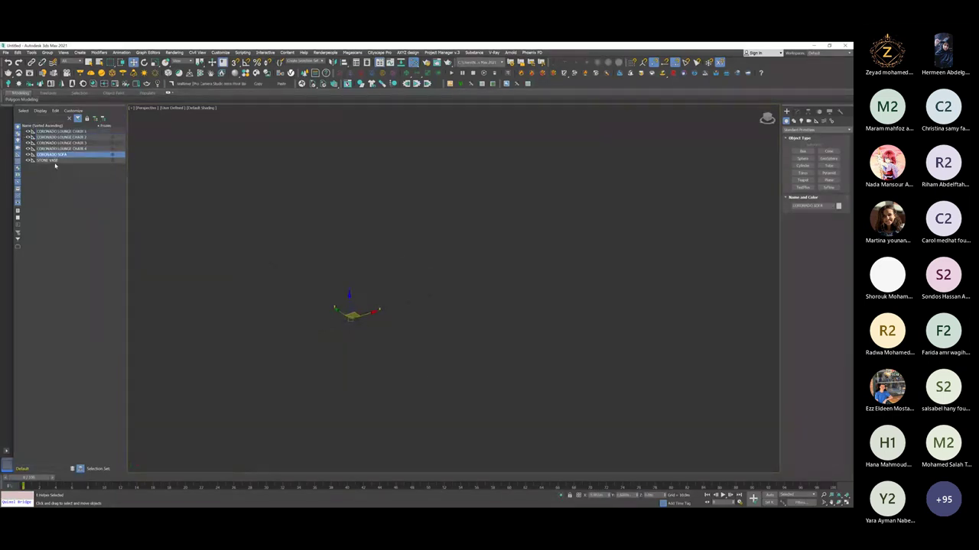
{"action": "left_click", "coordinate": [69, 306]}
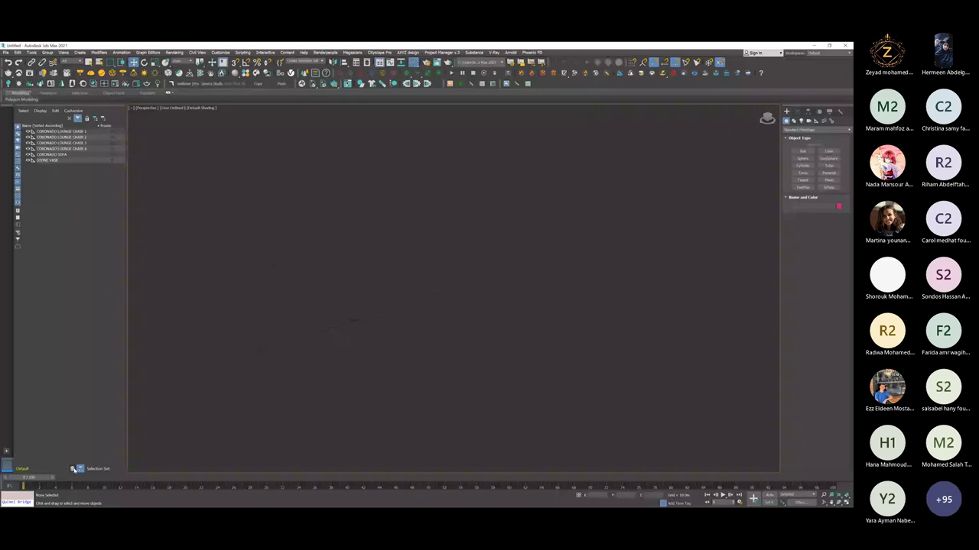
Back in layer view, select the non-default layers and open their right-click menu.
{"action": "left_click", "coordinate": [73, 469]}
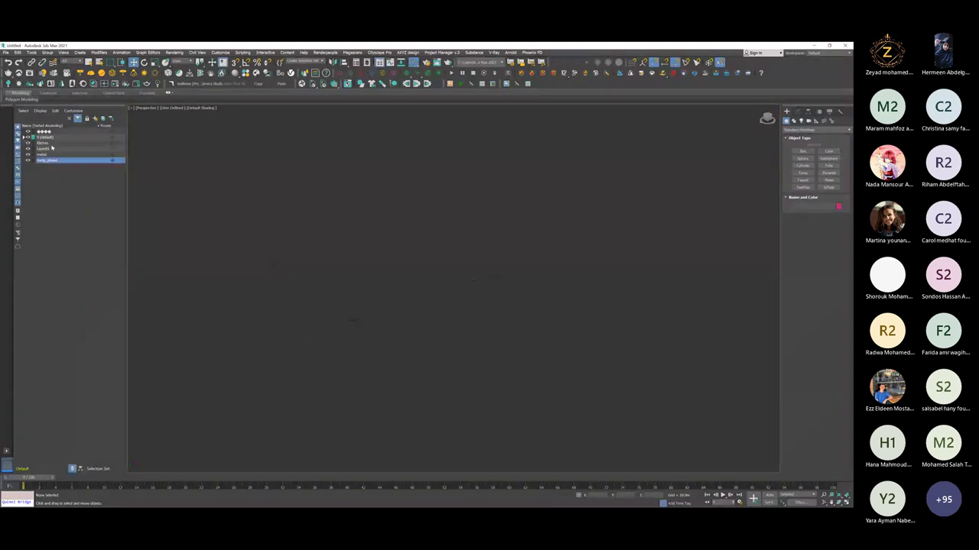
{"action": "left_click_drag", "start_coordinate": [51, 143], "coordinate": [53, 162]}
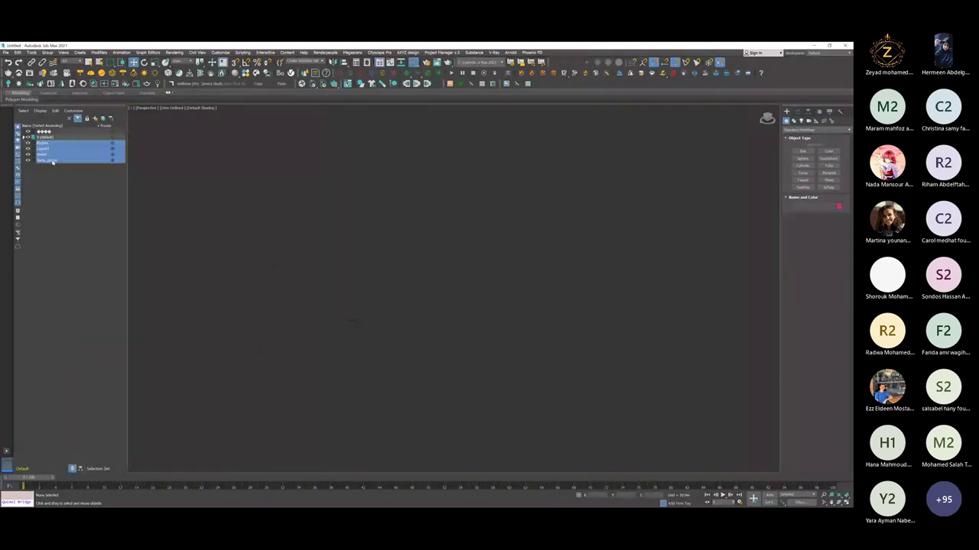
{"action": "right_click", "coordinate": [53, 162]}
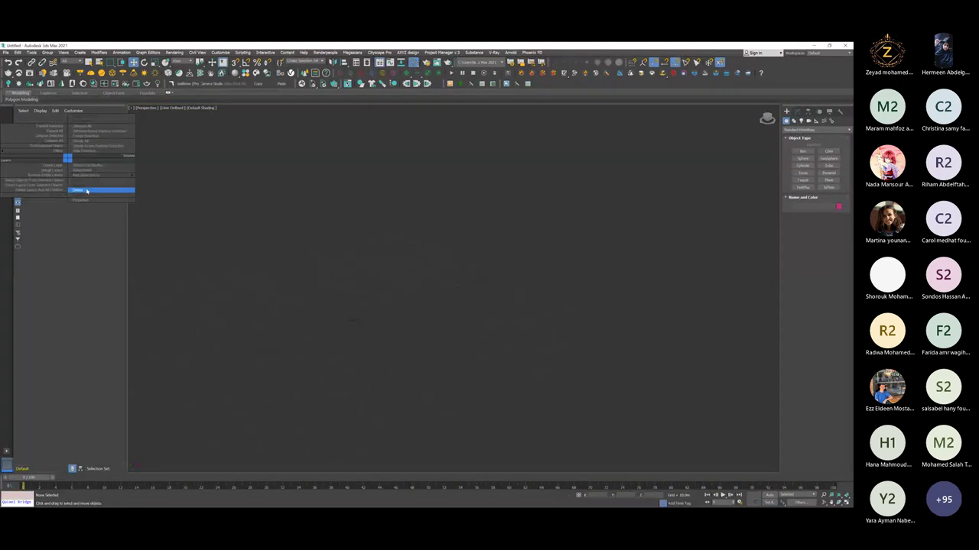
Delete the selected layers, then select all remaining objects with Ctrl+A and delete them.
{"action": "left_click", "coordinate": [87, 191]}
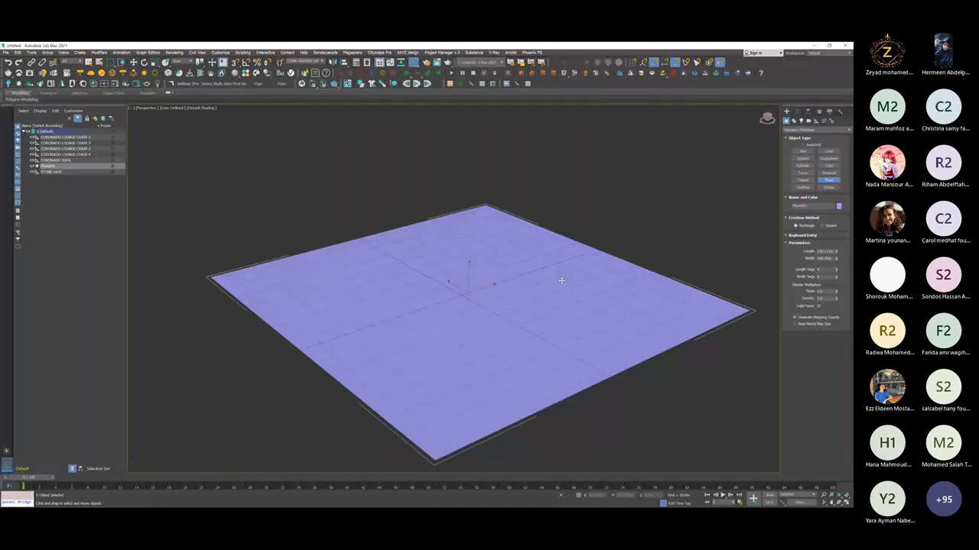
{"action": "right_click", "coordinate": [561, 281]}
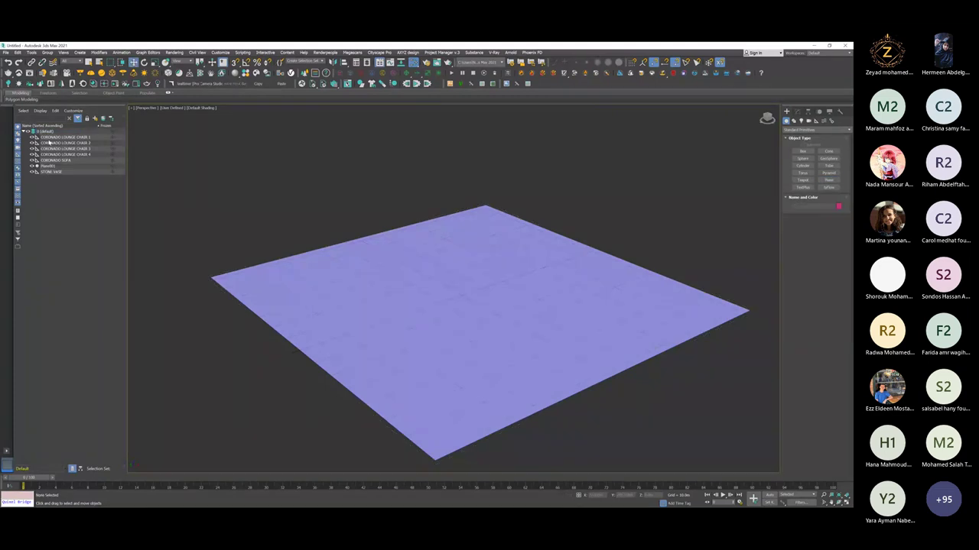
{"action": "left_click", "coordinate": [49, 139]}
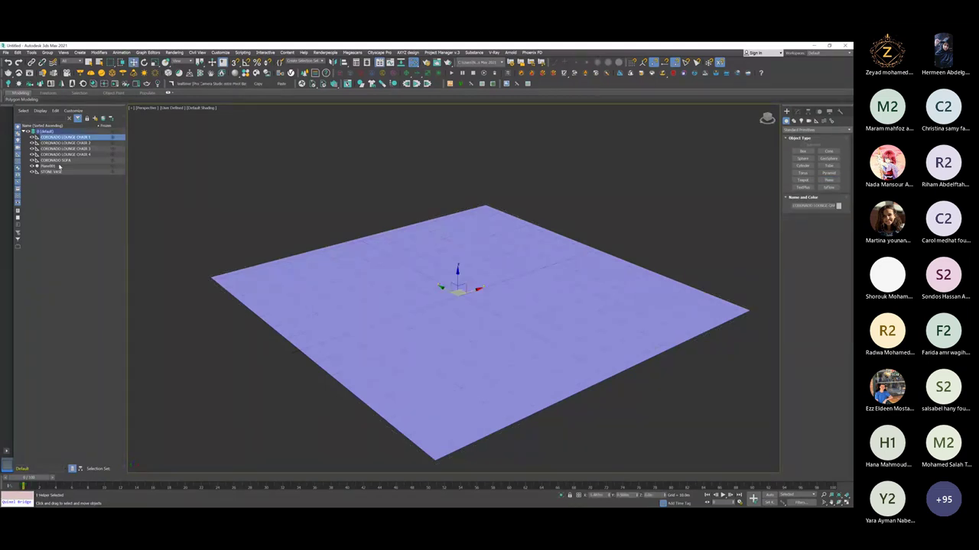
{"action": "key", "text": "ctrl+a"}
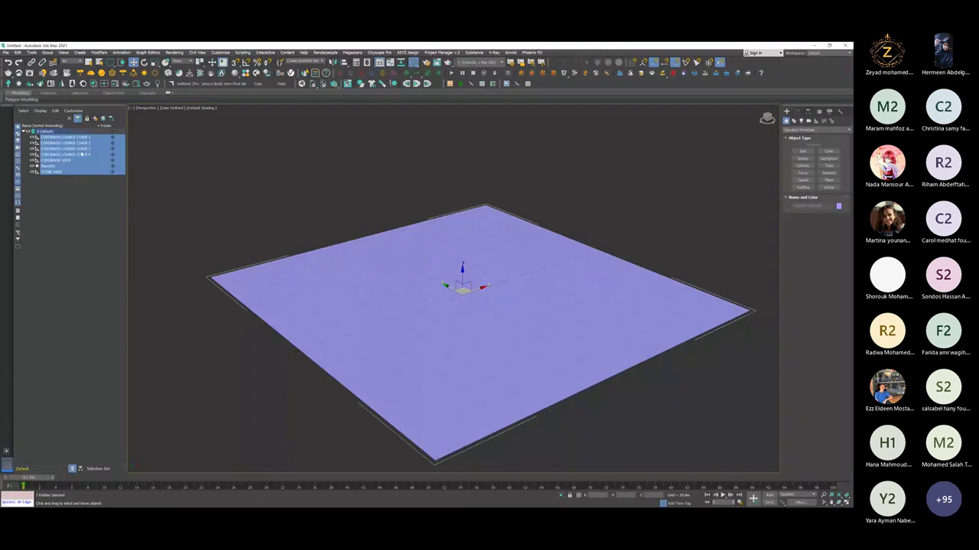
{"action": "key", "text": "Delete"}
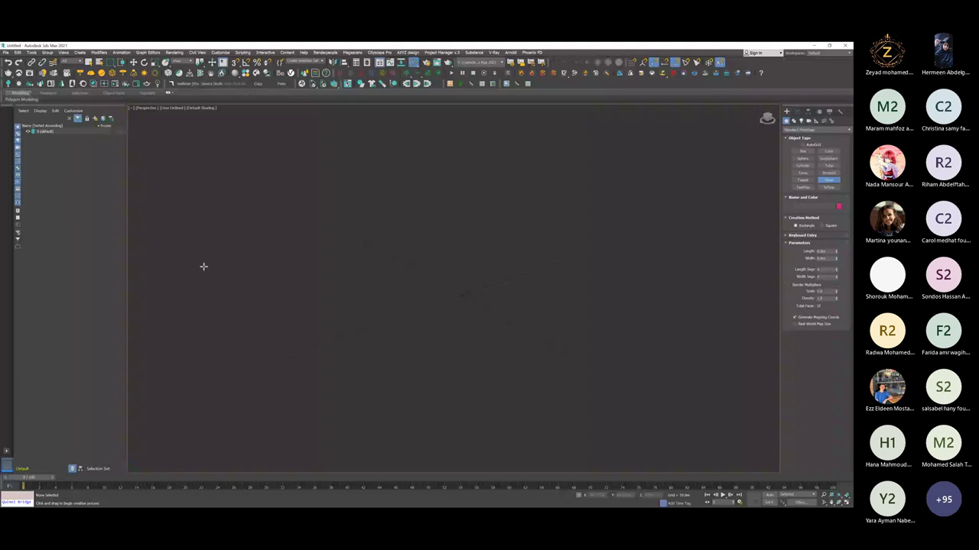
Drag a large plane across the Perspective viewport, switch to Select and Move, and recentre the view.
{"action": "left_click_drag", "start_coordinate": [204, 266], "coordinate": [763, 312]}
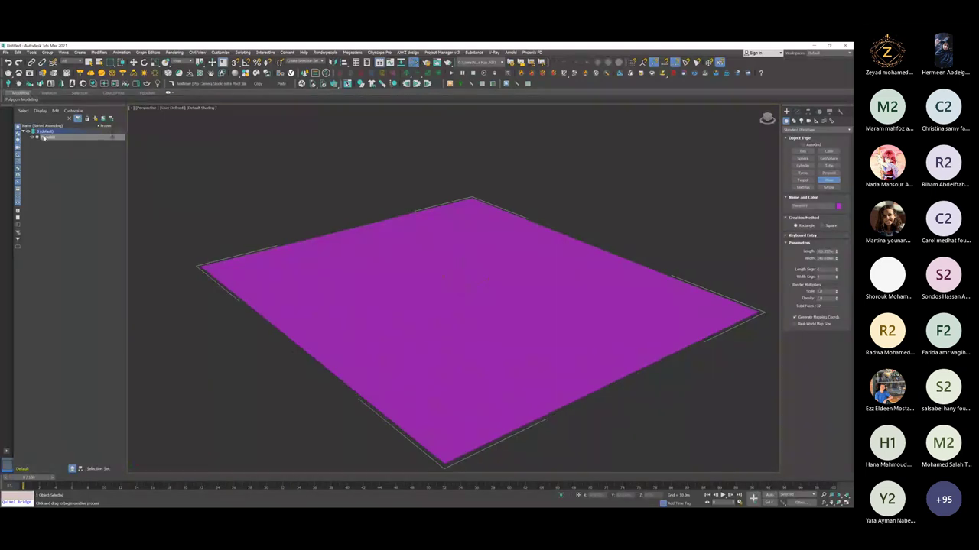
{"action": "key", "text": "w"}
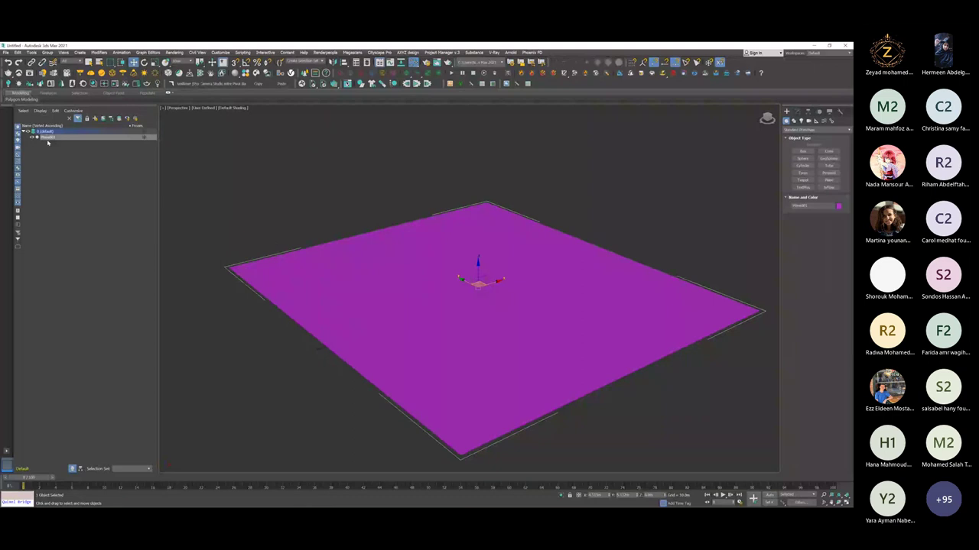
{"action": "middle_click_drag", "start_coordinate": [618, 197], "coordinate": [589, 192]}
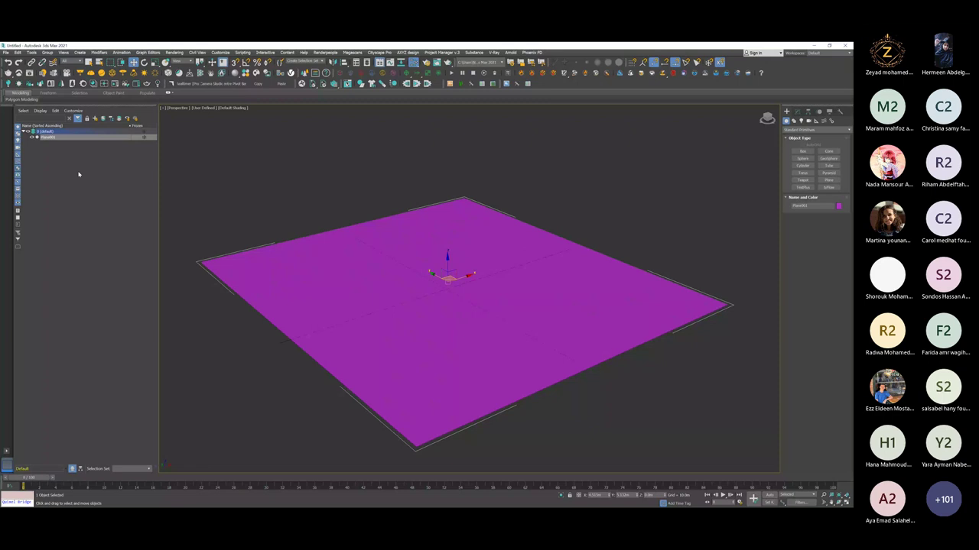
Create a new layer named Scale1, then select the magenta plane.
{"action": "left_click", "coordinate": [50, 151]}
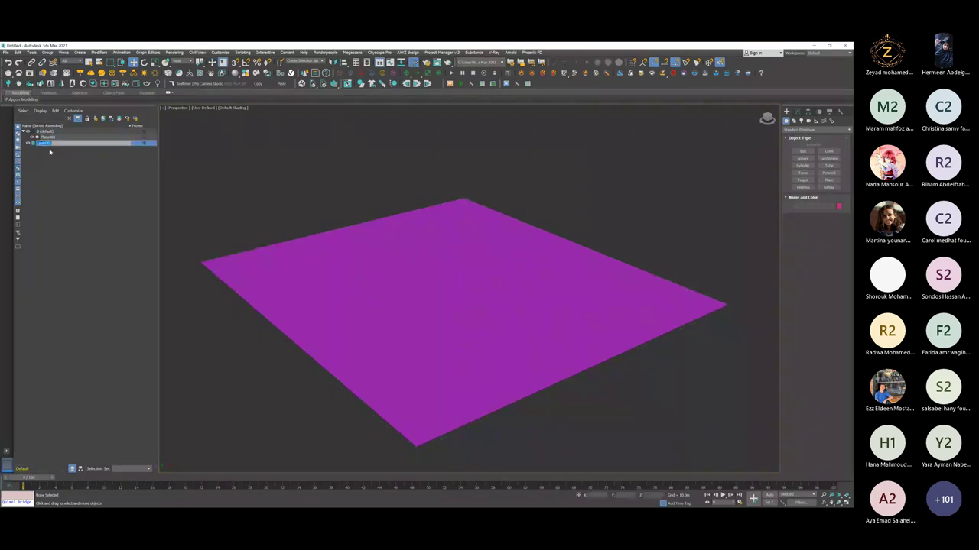
{"action": "type", "text": "Scale1"}
{"action": "key", "text": "Return"}
{"action": "left_click", "coordinate": [604, 169]}
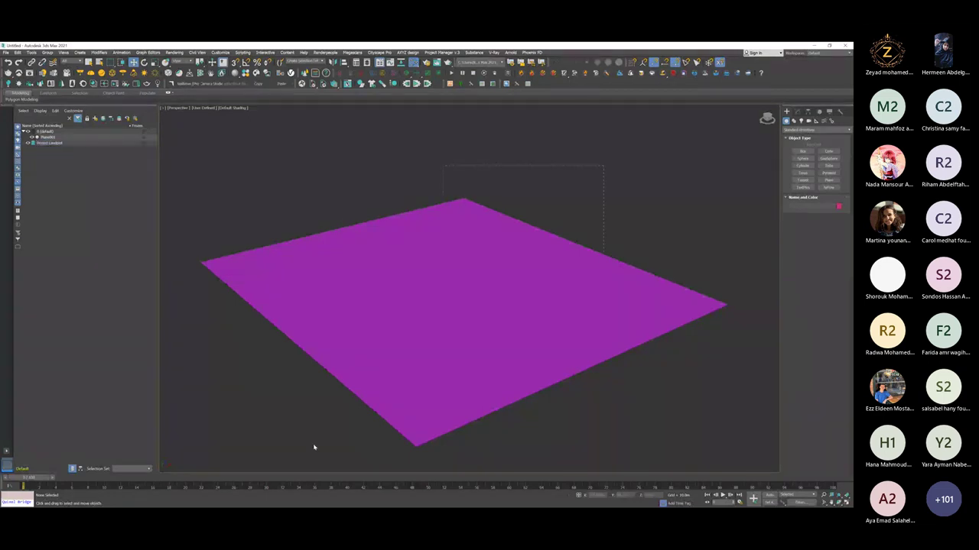
{"action": "left_click", "coordinate": [487, 314]}
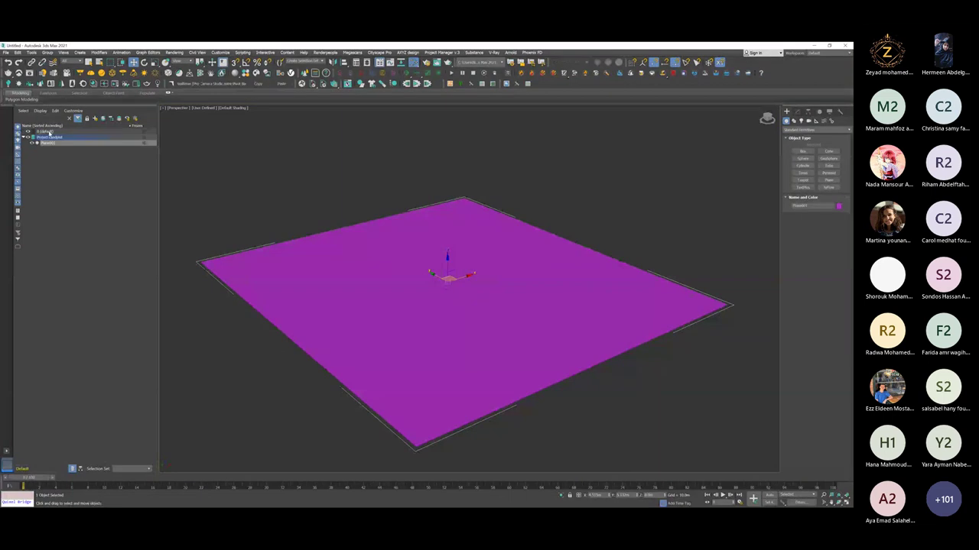
Hide and reshow the Project Landplot layer, expanding it to reveal Plane001.
{"action": "left_click", "coordinate": [27, 138]}
{"action": "left_click", "coordinate": [27, 138]}
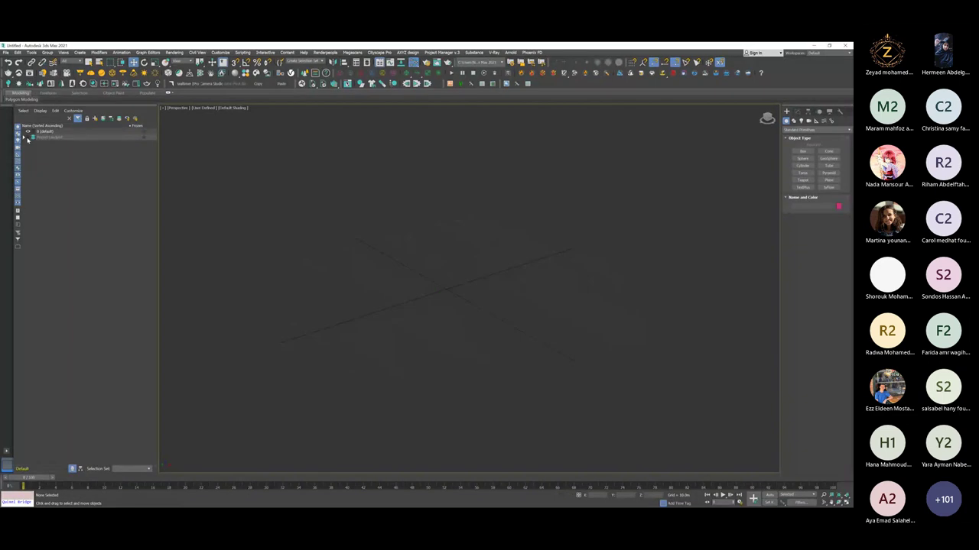
{"action": "double_click", "coordinate": [27, 138]}
{"action": "left_click", "coordinate": [27, 138]}
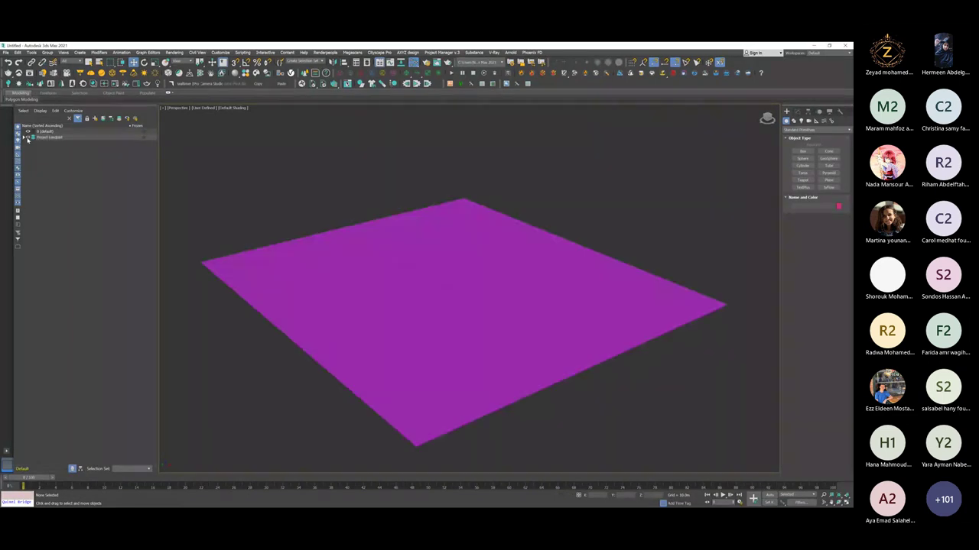
{"action": "left_click", "coordinate": [25, 138]}
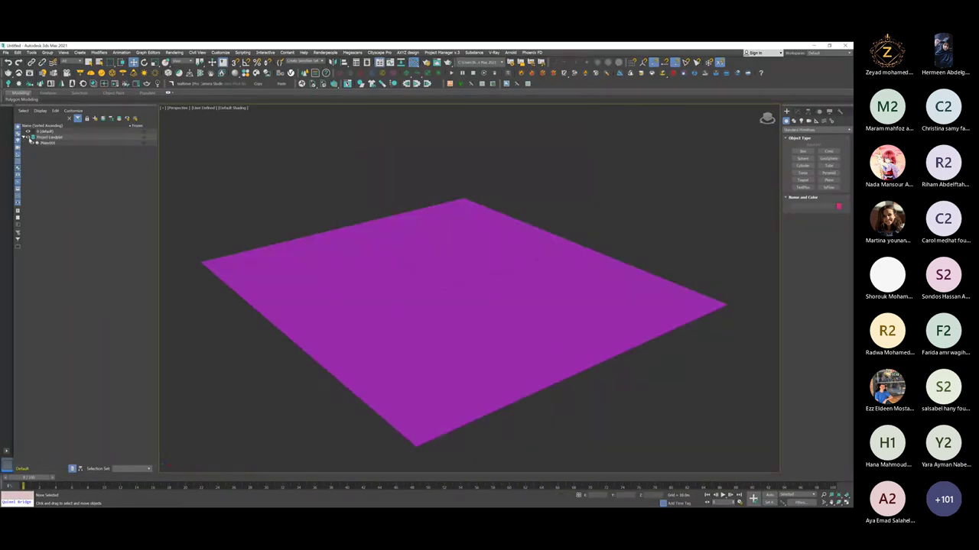
{"action": "left_click", "coordinate": [28, 139]}
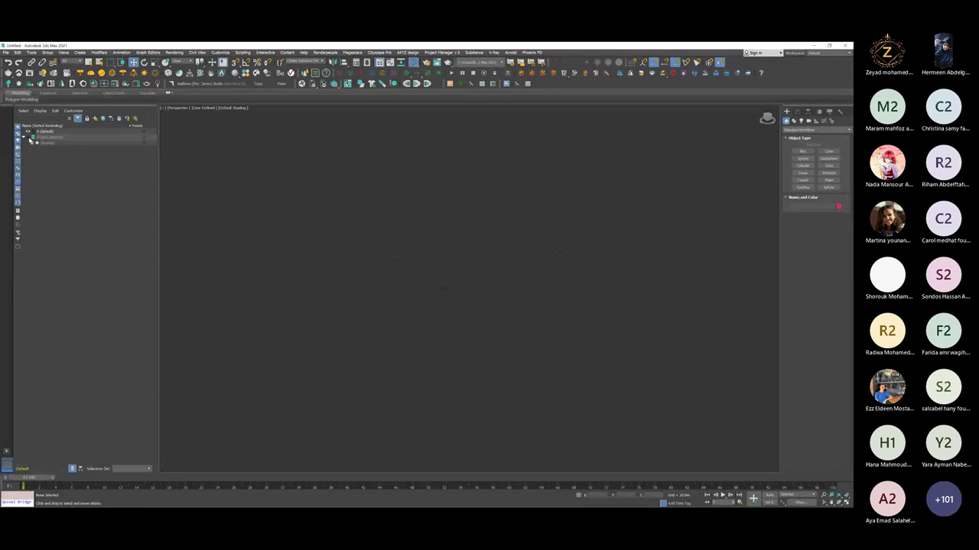
{"action": "left_click", "coordinate": [28, 138]}
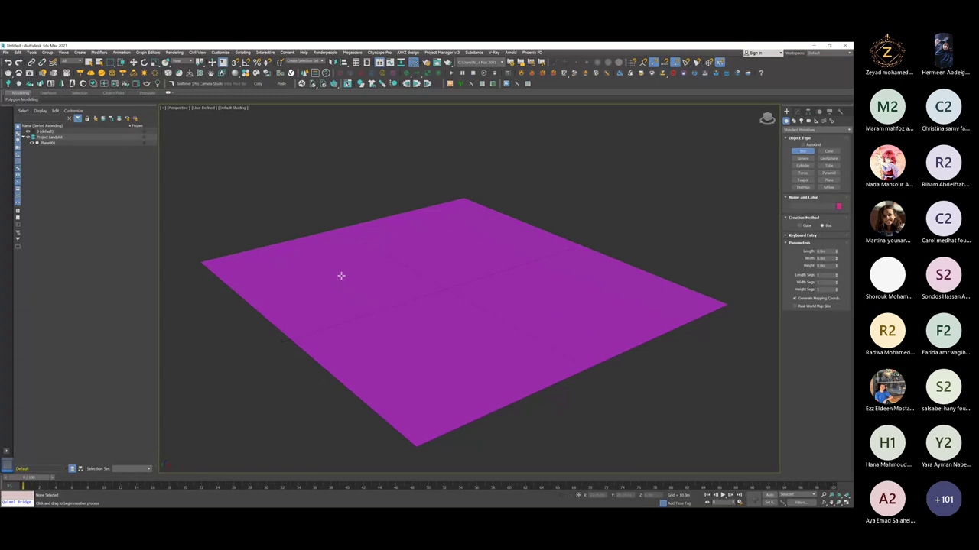
Draw a box standing on the magenta plane and finish box creation.
{"action": "left_click_drag", "start_coordinate": [341, 275], "coordinate": [561, 309]}
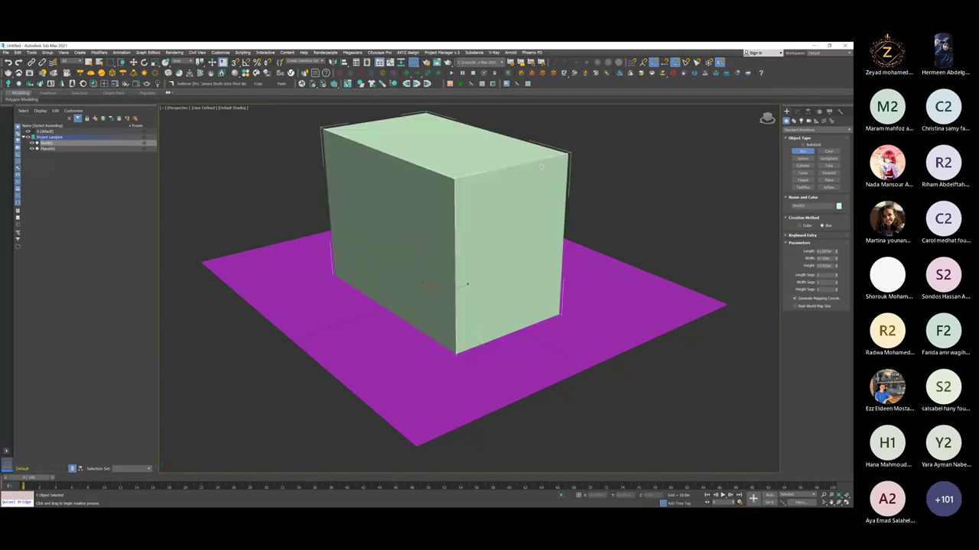
{"action": "middle_click_drag", "start_coordinate": [542, 167], "coordinate": [621, 223], "text": "alt"}
{"action": "key", "text": "w"}
{"action": "left_click", "coordinate": [113, 132]}
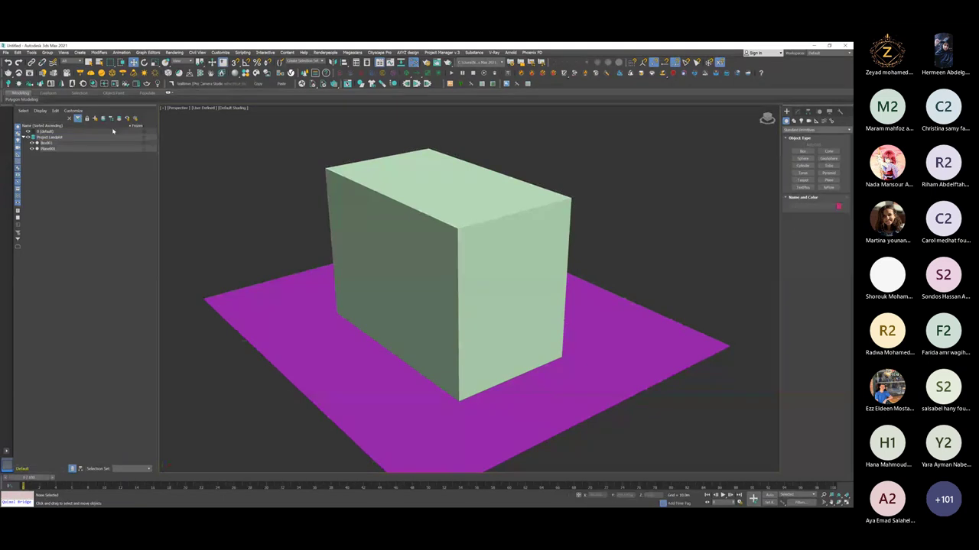
Create a new layer named Building in the Scene Explorer.
{"action": "right_click", "coordinate": [113, 131]}
{"action": "left_click", "coordinate": [103, 223]}
{"action": "type", "text": "Building"}
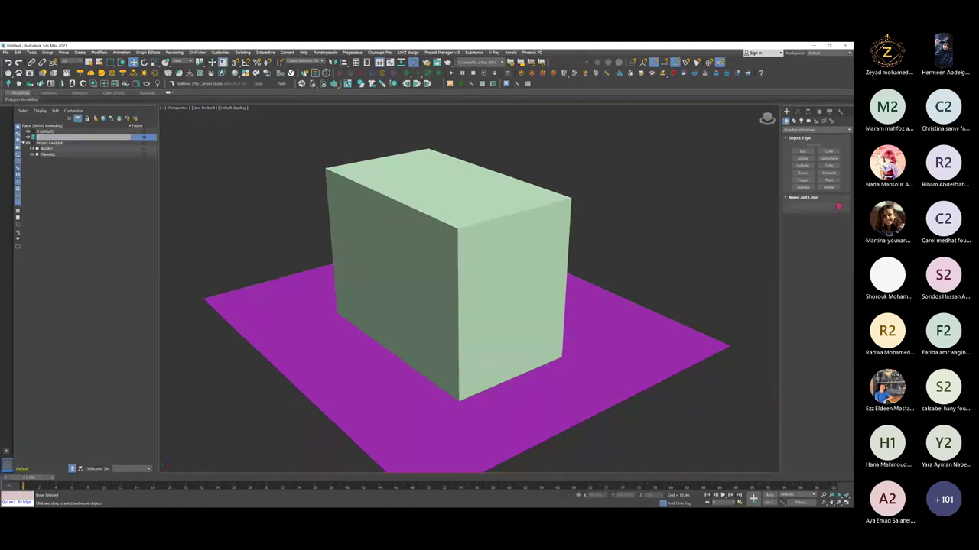
{"action": "key", "text": "Return"}
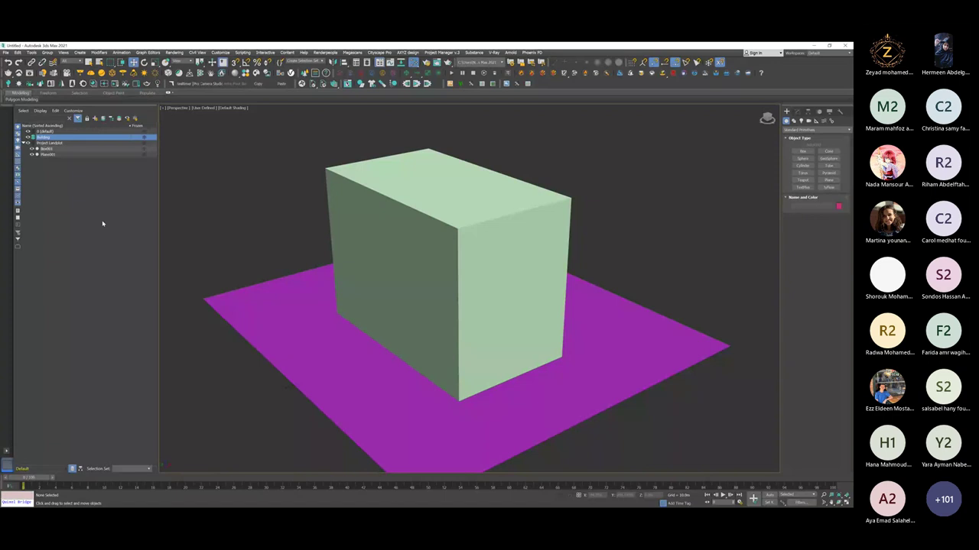
Add Box001 to the Building layer and toggle that layer's visibility off and on.
{"action": "left_click", "coordinate": [387, 206]}
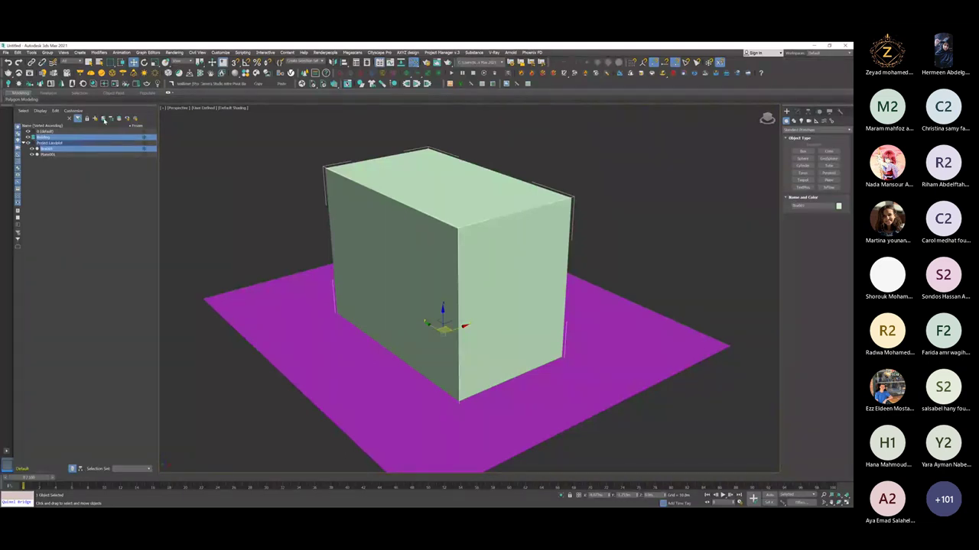
{"action": "left_click", "coordinate": [104, 120]}
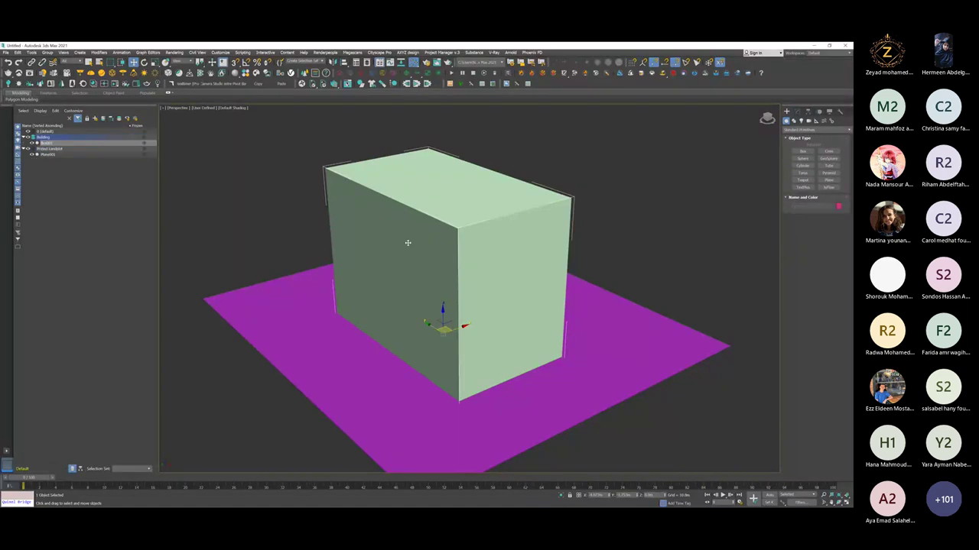
{"action": "left_click", "coordinate": [27, 137]}
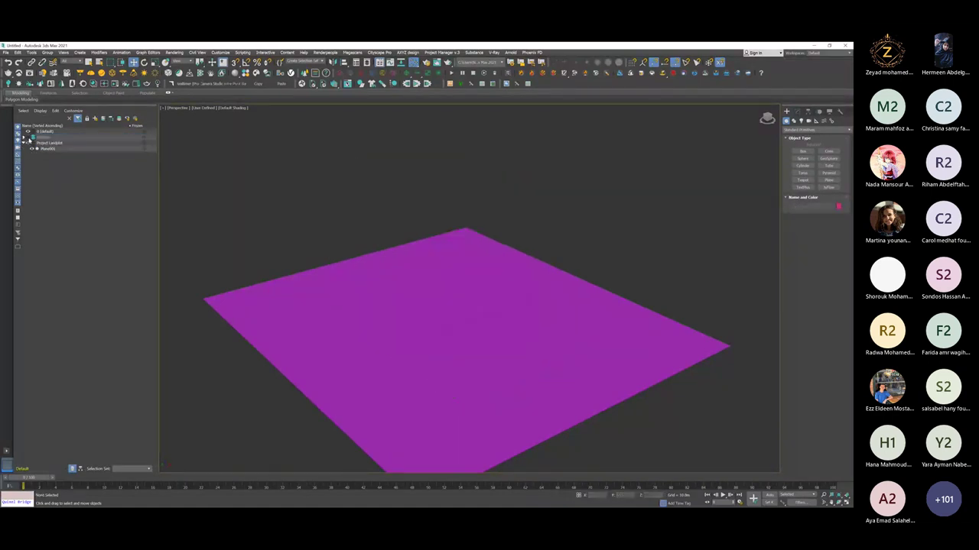
{"action": "left_click", "coordinate": [27, 138]}
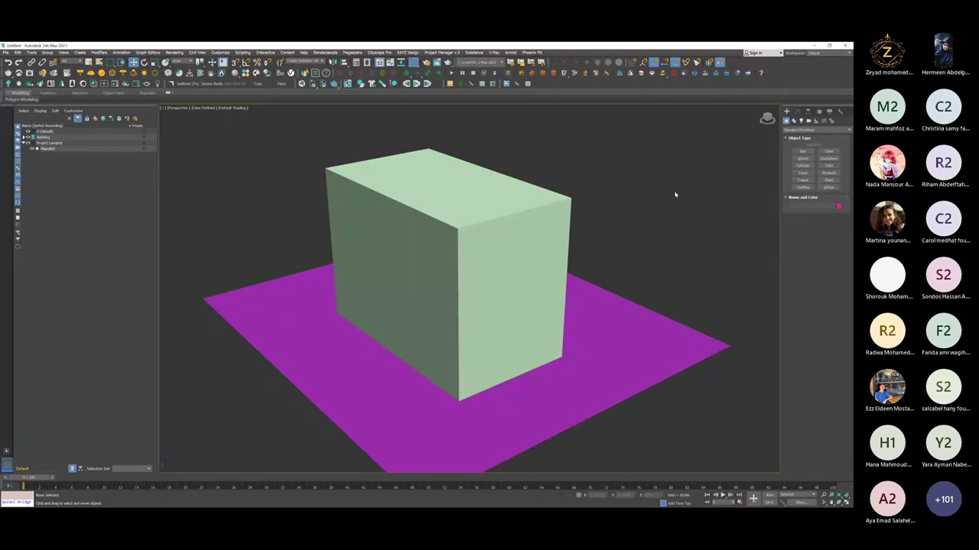
{"action": "middle_click_drag", "start_coordinate": [675, 195], "coordinate": [492, 95]}
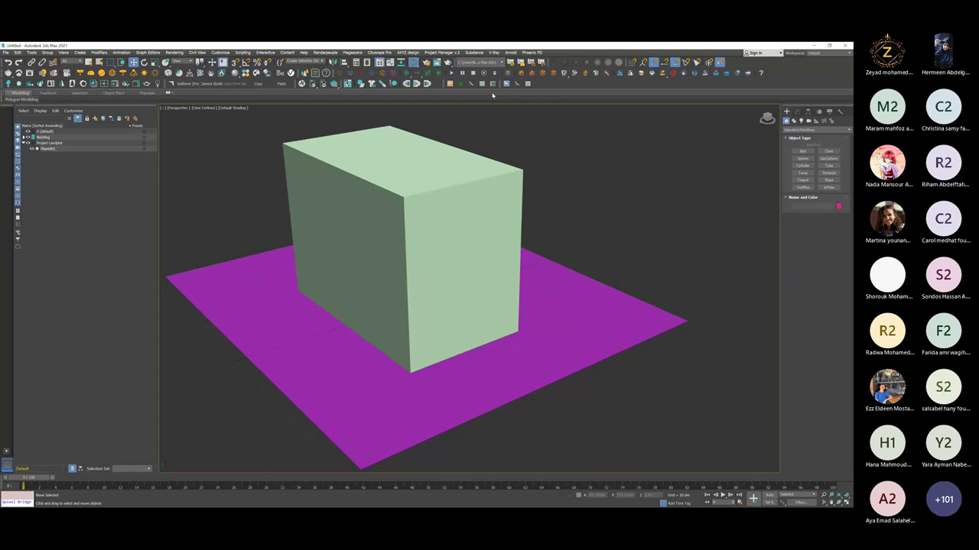
{"action": "middle_click_drag", "start_coordinate": [493, 95], "coordinate": [515, 101]}
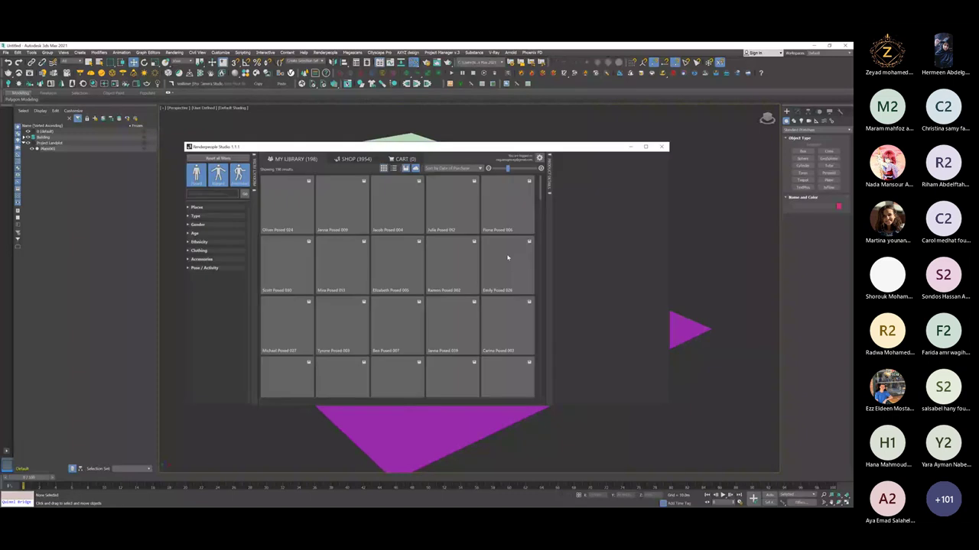
Pick Michael Posed 014 from the My Library grid and import it.
{"action": "scroll", "coordinate": [409, 282], "scroll_direction": "down", "scroll_amount": 3}
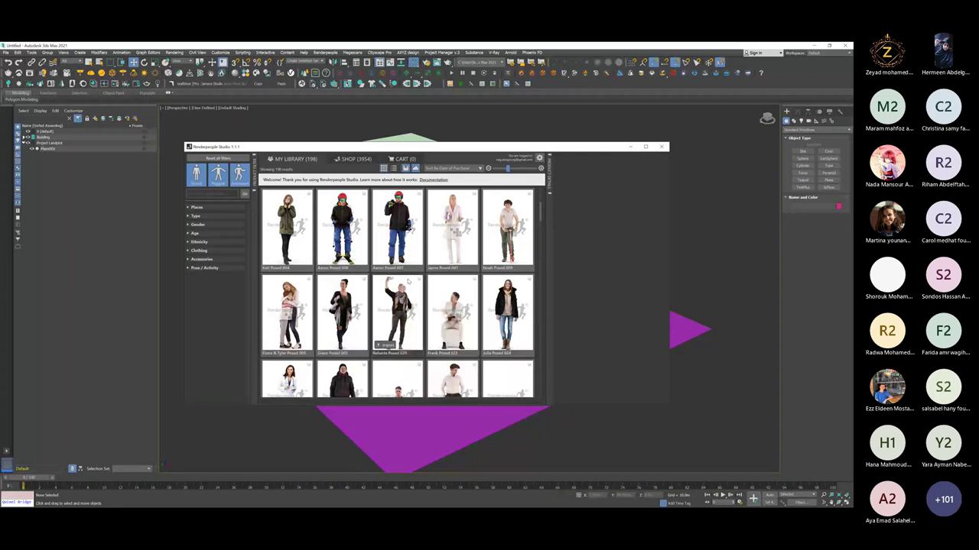
{"action": "left_click", "coordinate": [297, 246]}
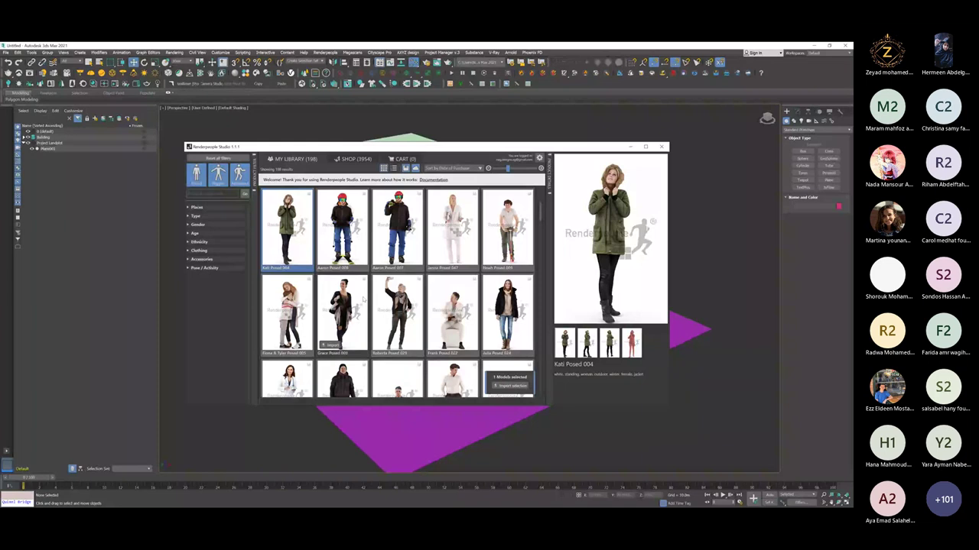
{"action": "scroll", "coordinate": [364, 300], "scroll_direction": "down", "scroll_amount": 1}
{"action": "left_click", "coordinate": [453, 313]}
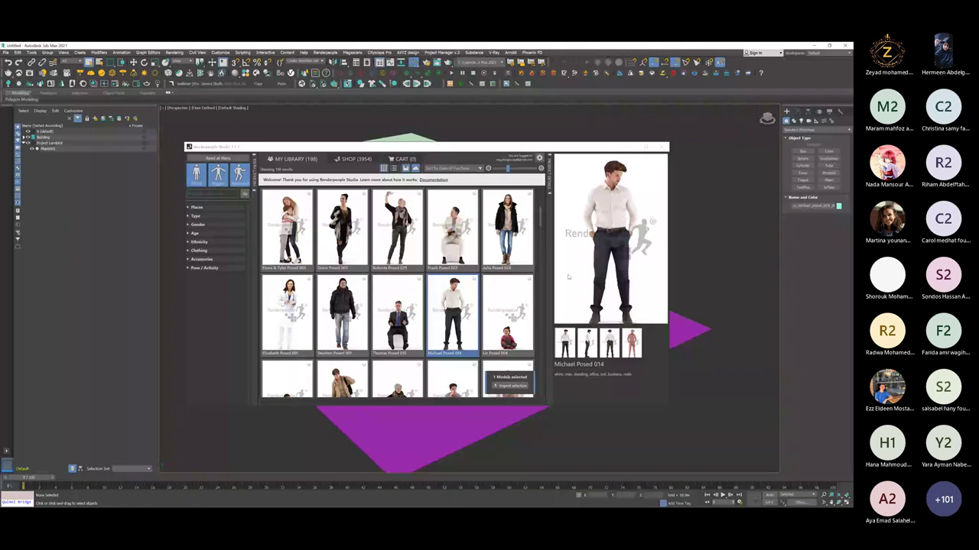
{"action": "left_click", "coordinate": [505, 390]}
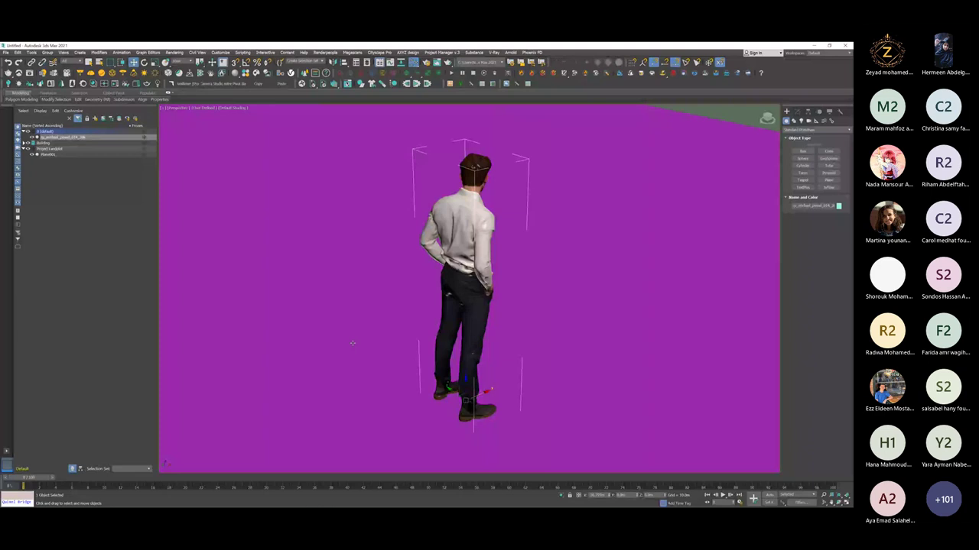
Orbit and zoom out to view the imported man, then select Box001.
{"action": "middle_click_drag", "start_coordinate": [352, 344], "coordinate": [245, 253], "text": "alt"}
{"action": "scroll", "coordinate": [322, 203], "scroll_direction": "down", "scroll_amount": 3}
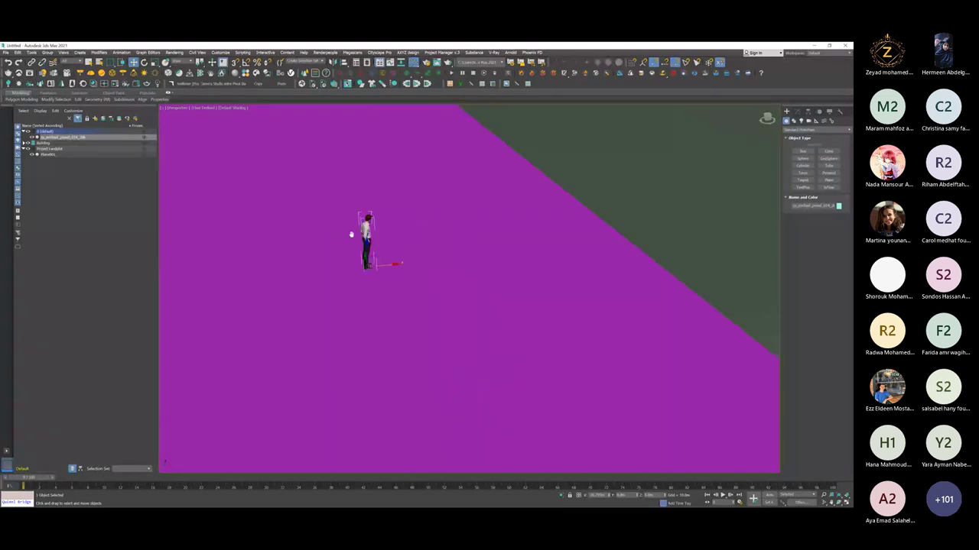
{"action": "left_click", "coordinate": [583, 155]}
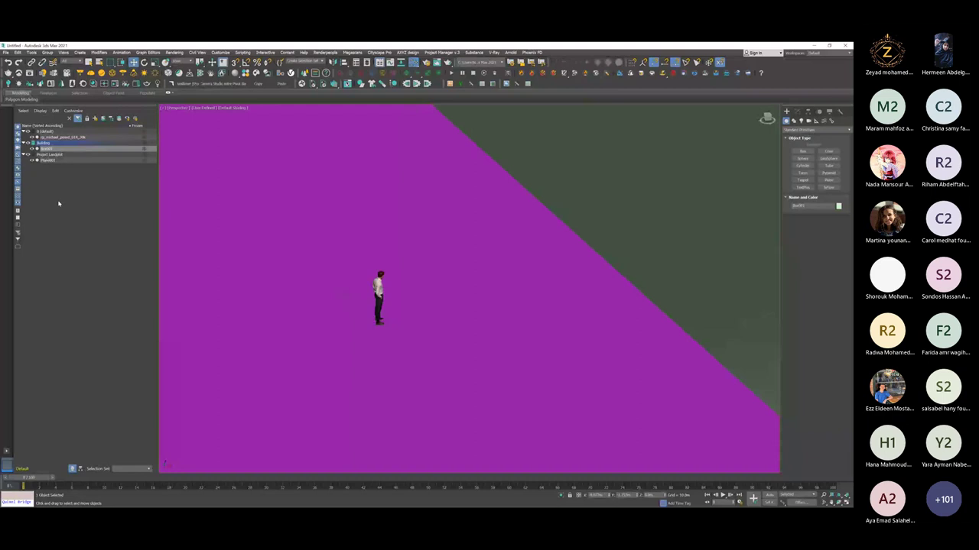
{"action": "left_click", "coordinate": [380, 299]}
{"action": "middle_click_drag", "start_coordinate": [379, 306], "coordinate": [334, 407], "text": "alt"}
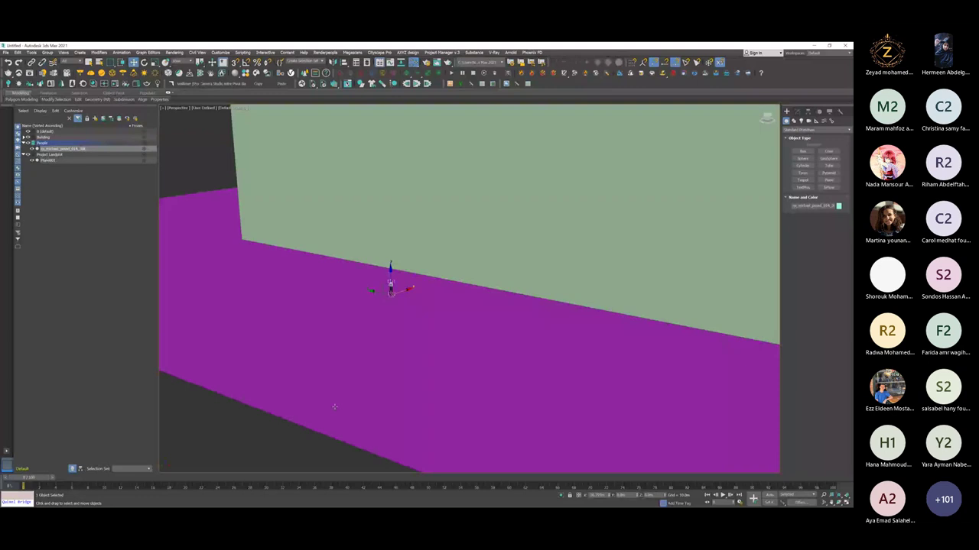
{"action": "left_click", "coordinate": [24, 143]}
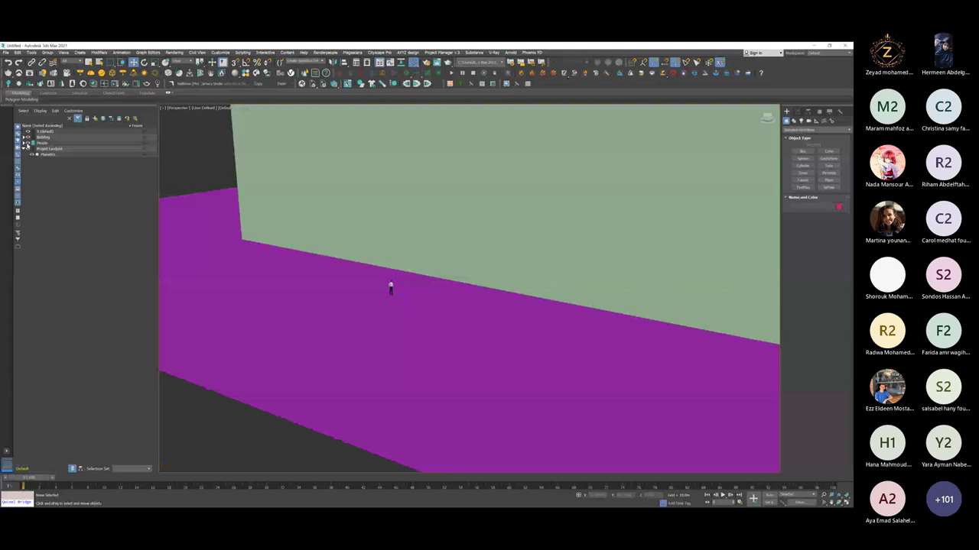
{"action": "left_click", "coordinate": [28, 137]}
{"action": "left_click", "coordinate": [28, 143]}
{"action": "middle_click_drag", "start_coordinate": [398, 321], "coordinate": [427, 350], "text": "alt"}
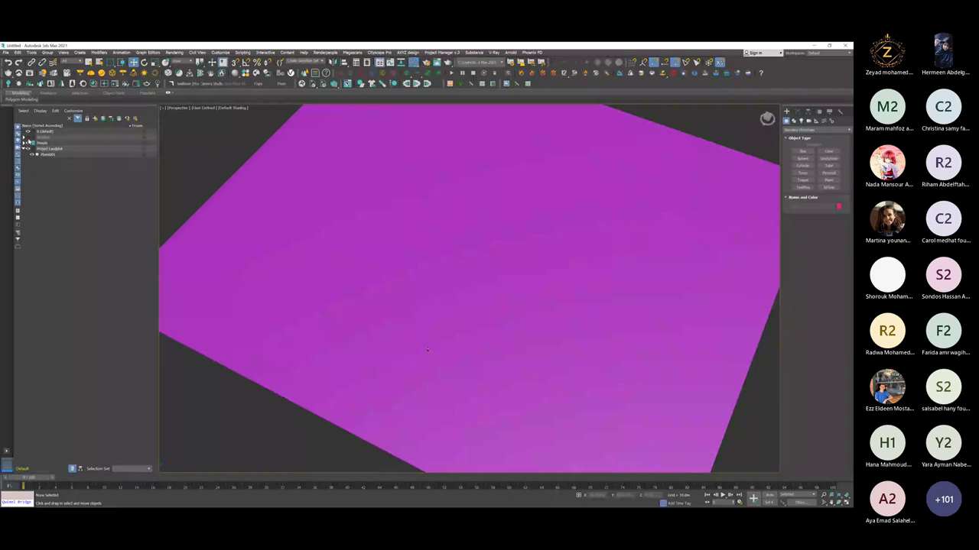
{"action": "left_click", "coordinate": [28, 138]}
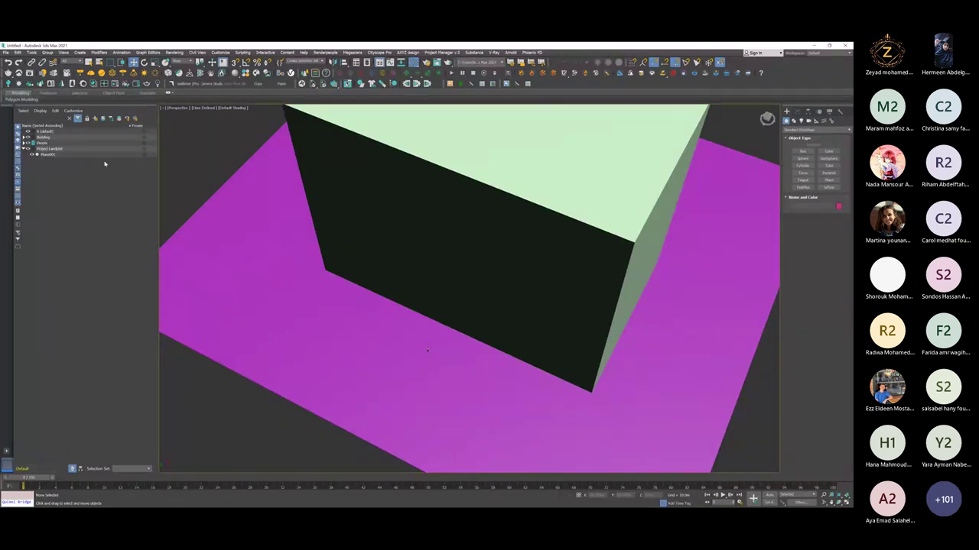
{"action": "middle_click_drag", "start_coordinate": [424, 341], "coordinate": [424, 293], "text": "alt"}
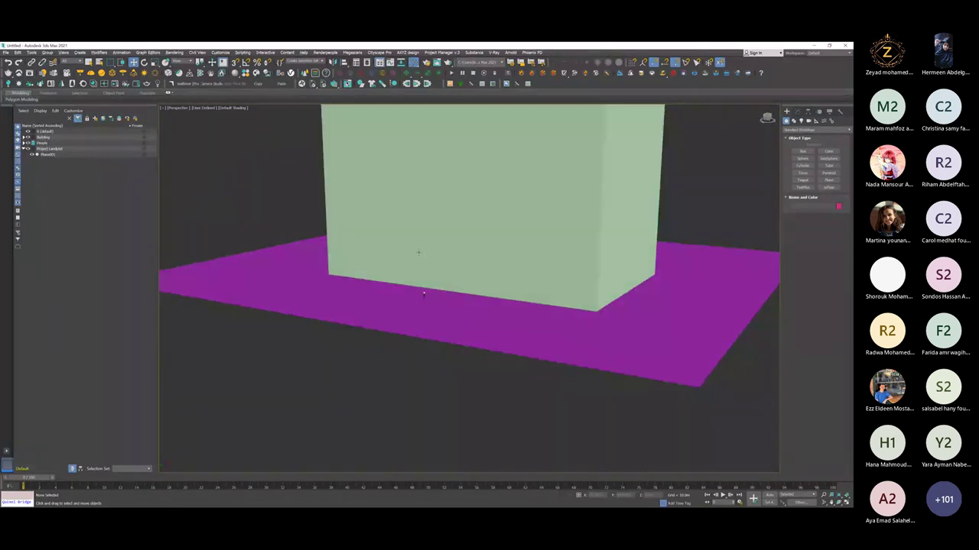
{"action": "scroll", "coordinate": [423, 293], "scroll_direction": "up", "scroll_amount": 4}
{"action": "scroll", "coordinate": [422, 323], "scroll_direction": "down", "scroll_amount": 2}
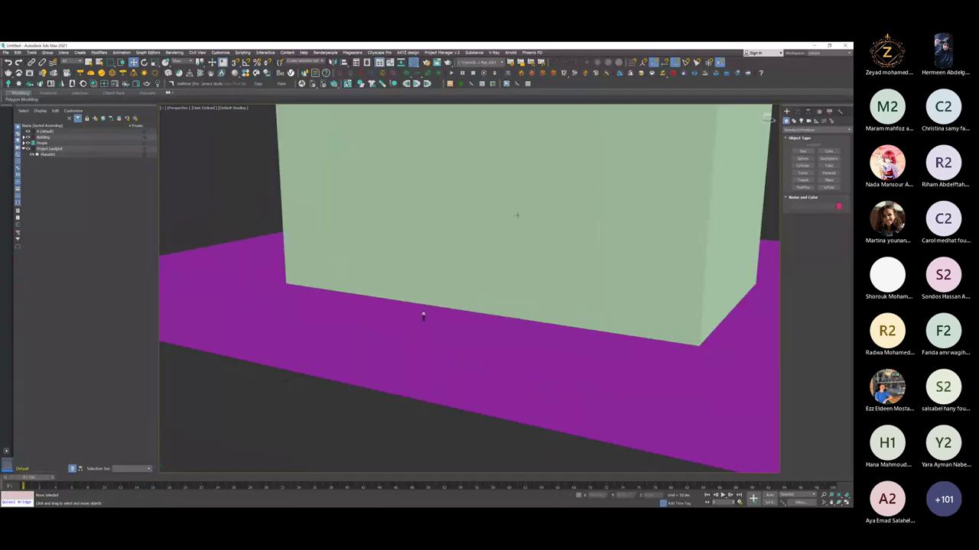
{"action": "scroll", "coordinate": [423, 315], "scroll_direction": "down", "scroll_amount": 5}
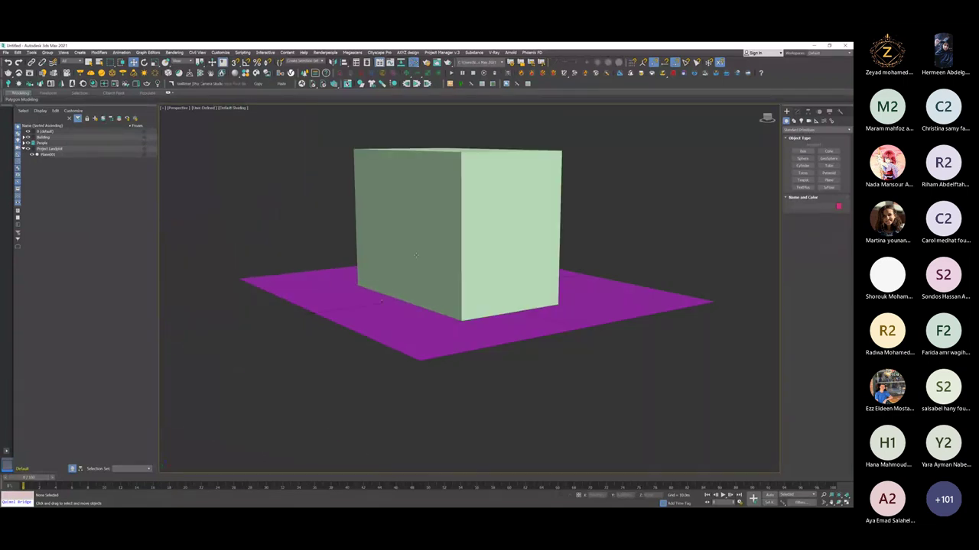
{"action": "middle_click_drag", "start_coordinate": [417, 255], "coordinate": [497, 294], "text": "alt"}
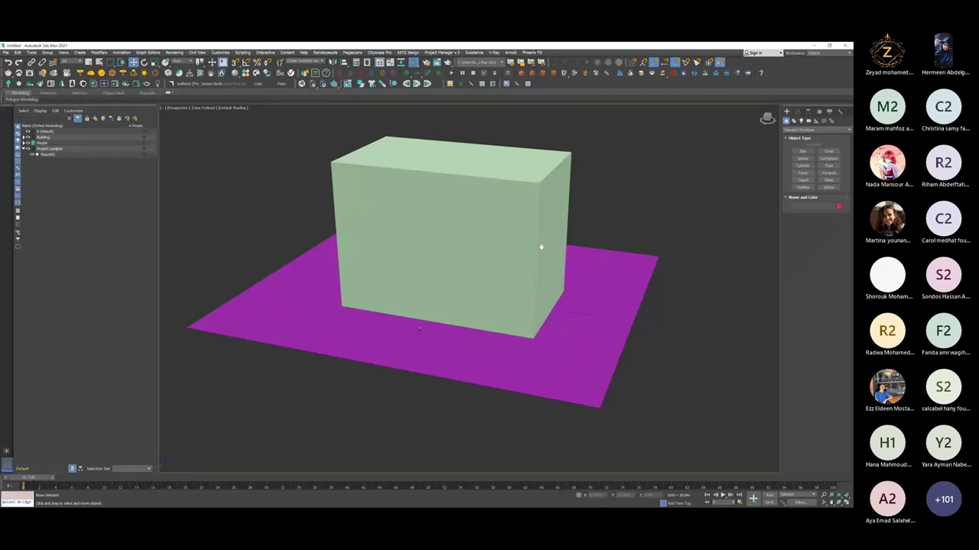
{"action": "middle_click_drag", "start_coordinate": [540, 245], "coordinate": [437, 282]}
{"action": "left_click", "coordinate": [430, 252]}
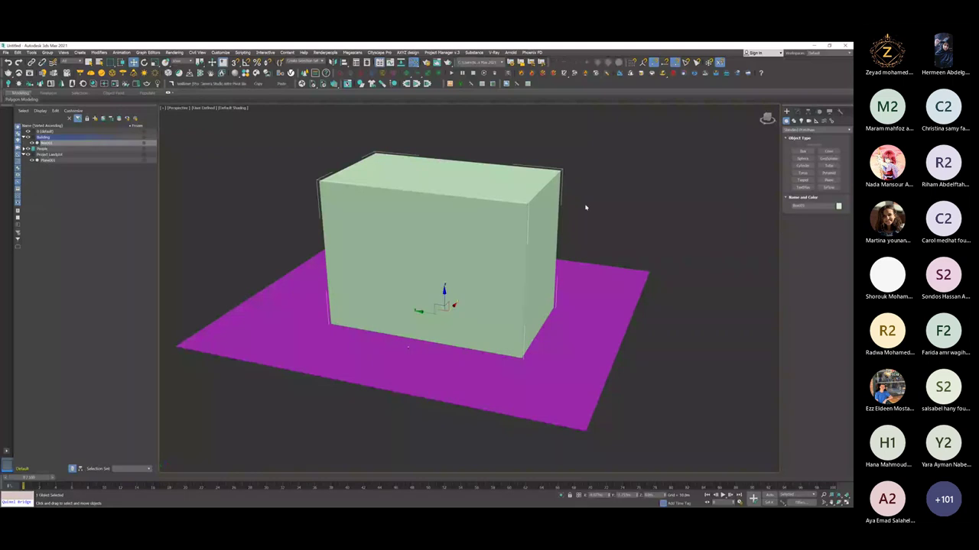
{"action": "left_click", "coordinate": [574, 204]}
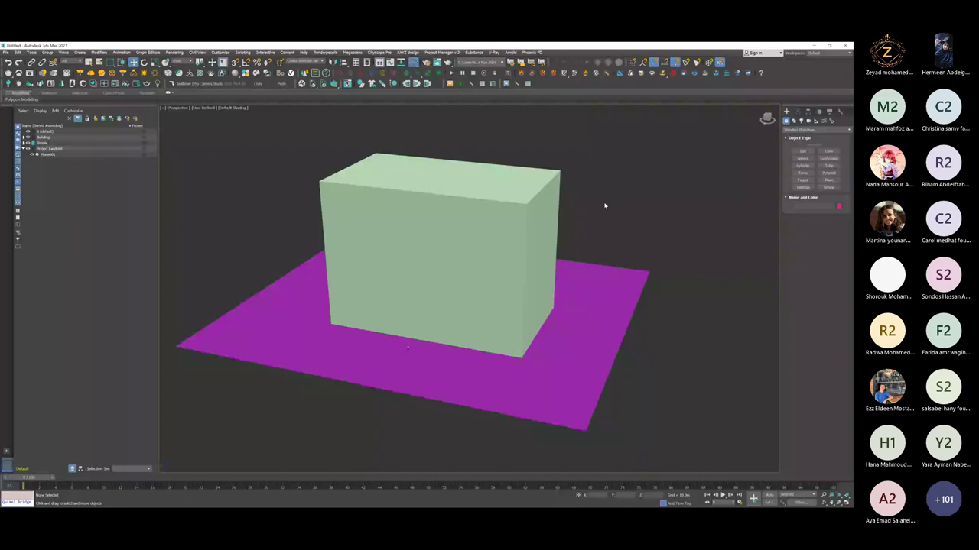
{"action": "left_click", "coordinate": [46, 143]}
{"action": "key", "text": "z"}
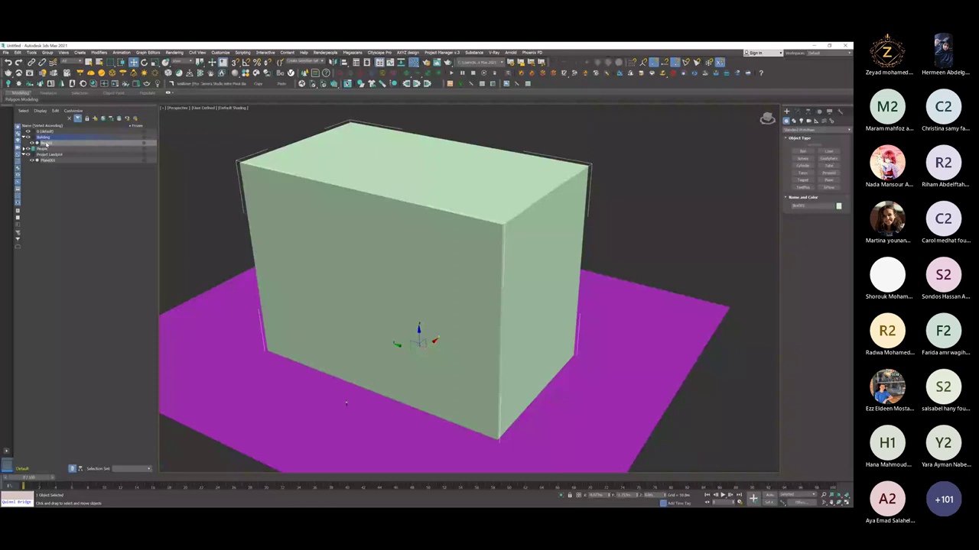
{"action": "left_click", "coordinate": [144, 144]}
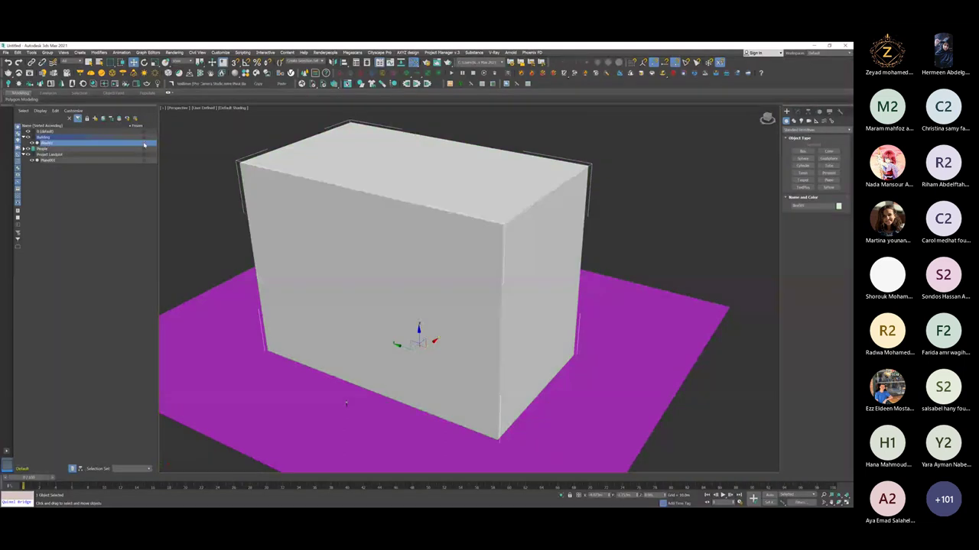
{"action": "left_click", "coordinate": [244, 227]}
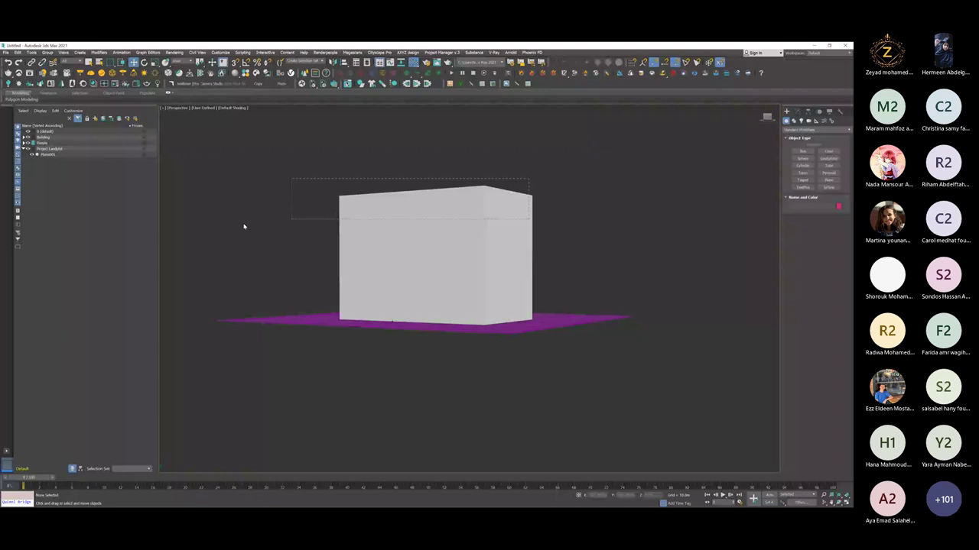
{"action": "middle_click_drag", "start_coordinate": [244, 226], "coordinate": [143, 146], "text": "alt"}
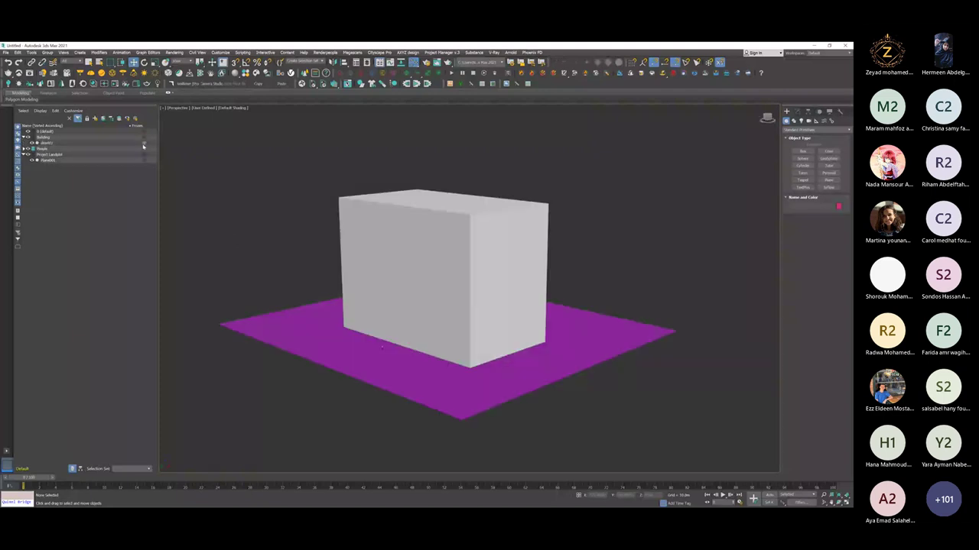
{"action": "left_click", "coordinate": [143, 145]}
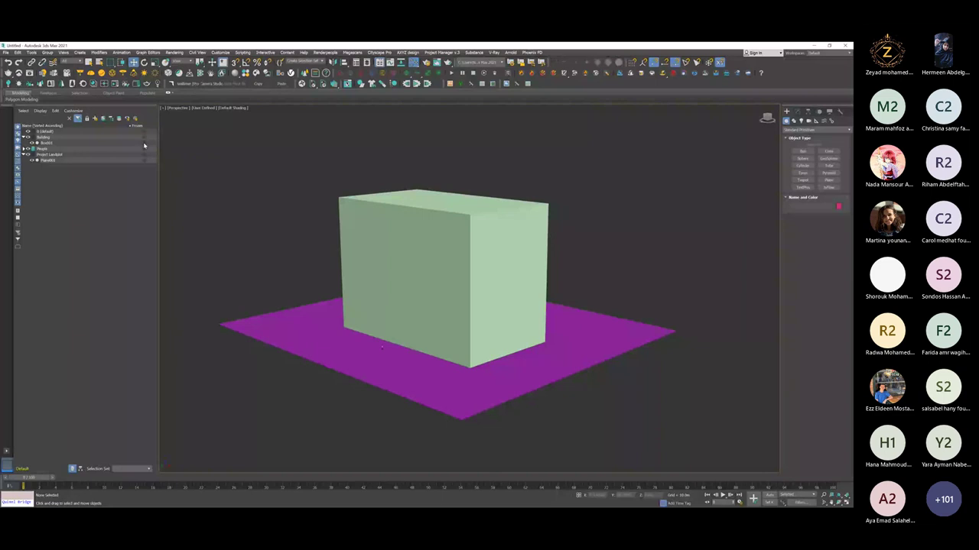
{"action": "middle_click_drag", "start_coordinate": [458, 276], "coordinate": [459, 295], "text": "alt"}
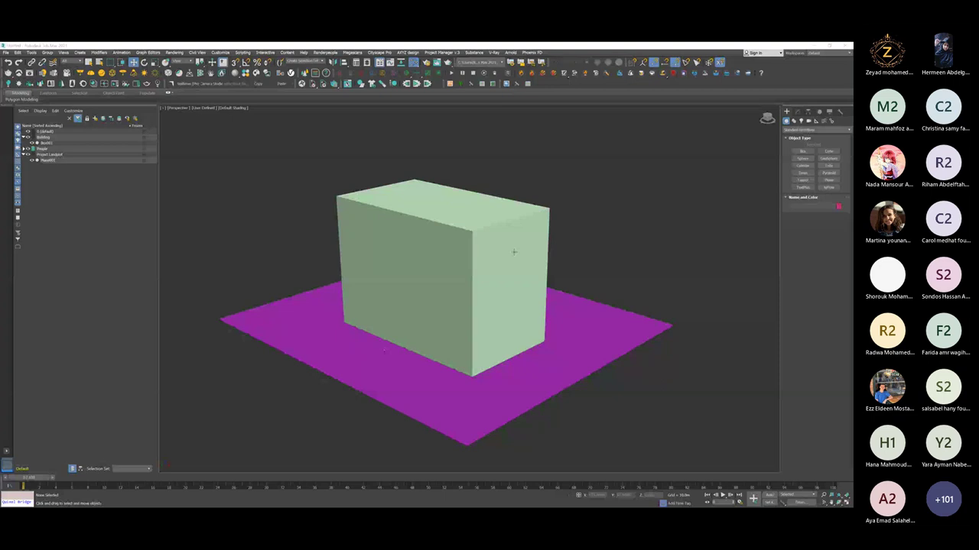
Make two Shift-drag copies of the green sphere, confirming each Clone Options dialog.
{"action": "left_click", "coordinate": [514, 252]}
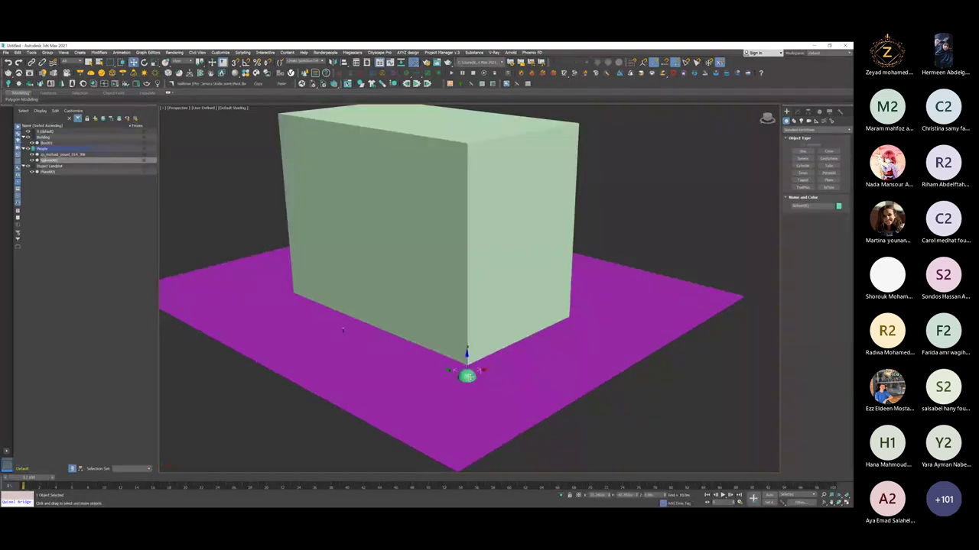
{"action": "left_click_drag", "start_coordinate": [467, 374], "coordinate": [489, 375], "text": "shift"}
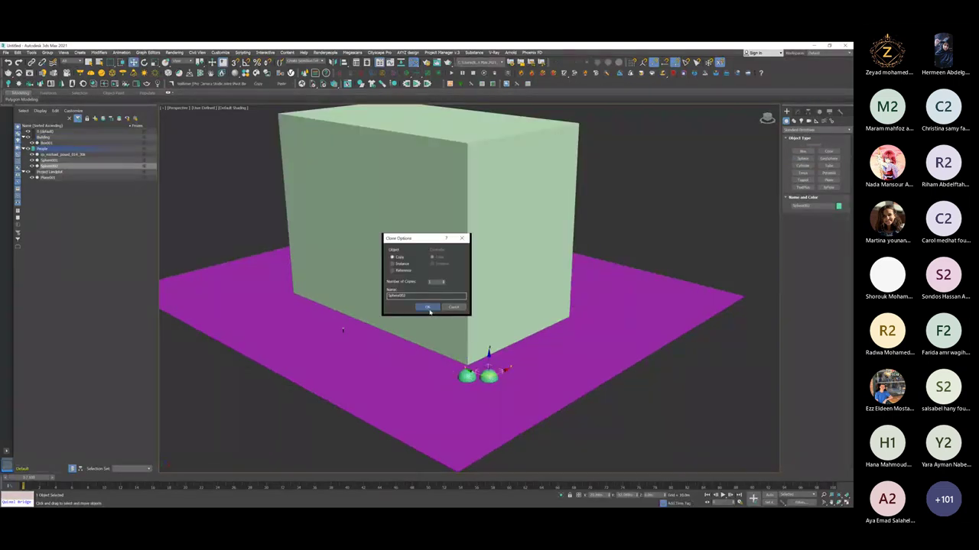
{"action": "left_click", "coordinate": [427, 308]}
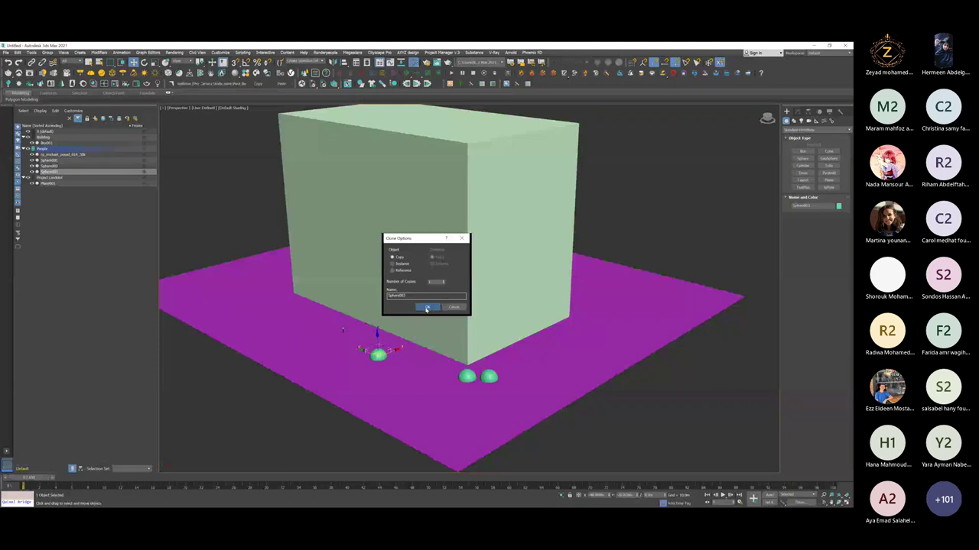
{"action": "left_click", "coordinate": [427, 308]}
Select all three spheres and group them as Group001 with Ctrl+G.
{"action": "mouse_move", "coordinate": [426, 308]}
{"action": "middle_mouse_down", "text": "alt"}
{"action": "mouse_move", "coordinate": [359, 316]}
{"action": "mouse_move", "coordinate": [380, 312]}
{"action": "middle_mouse_up", "text": "alt"}
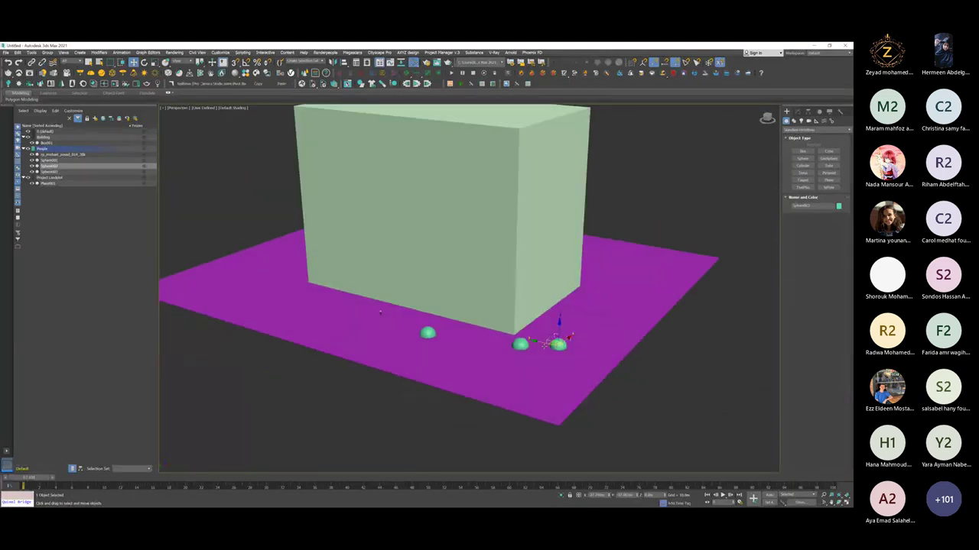
{"action": "middle_click_drag", "start_coordinate": [642, 328], "coordinate": [662, 336], "text": "alt"}
{"action": "left_click_drag", "start_coordinate": [367, 302], "coordinate": [662, 352]}
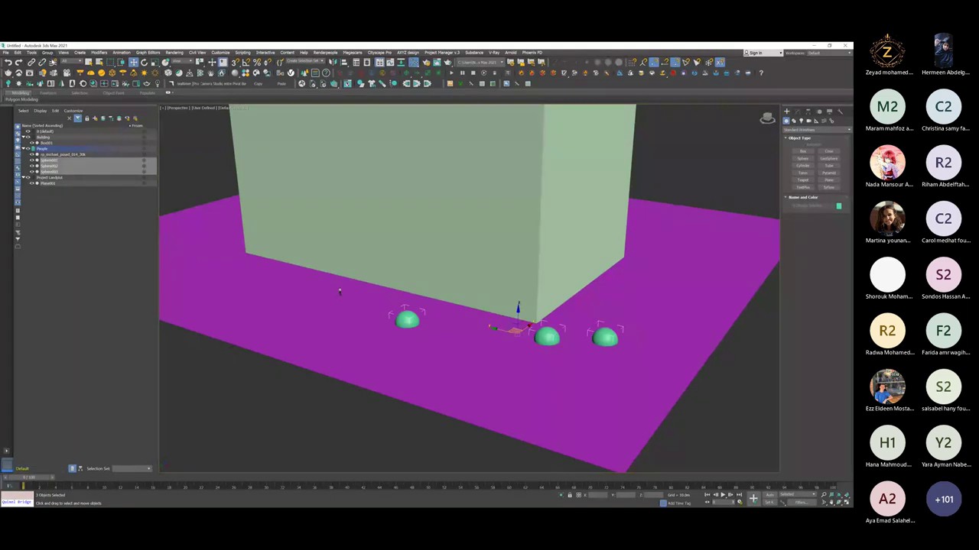
{"action": "key", "text": "ctrl+g"}
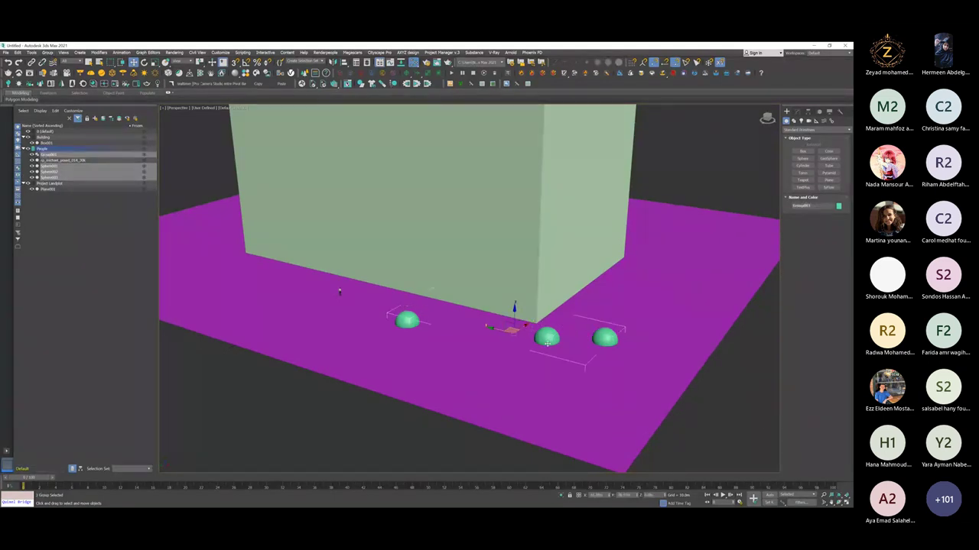
{"action": "scroll", "coordinate": [547, 344], "scroll_direction": "up", "scroll_amount": 3}
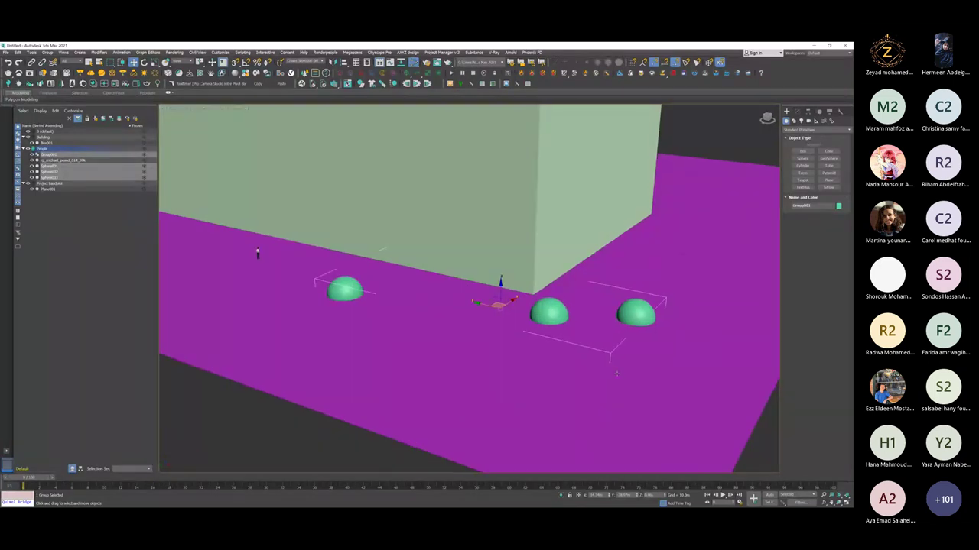
{"action": "scroll", "coordinate": [616, 373], "scroll_direction": "up", "scroll_amount": 2}
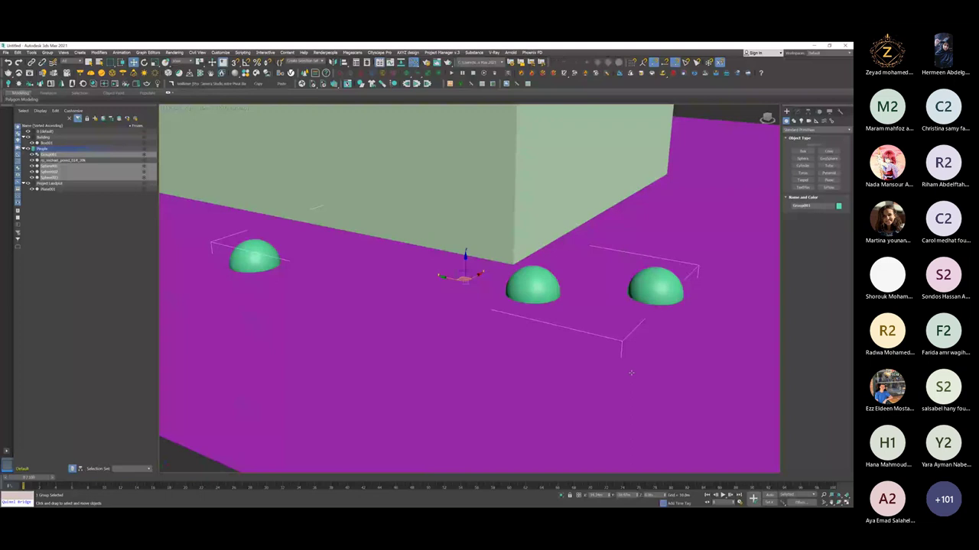
{"action": "middle_click_drag", "start_coordinate": [631, 372], "coordinate": [255, 212], "text": "alt"}
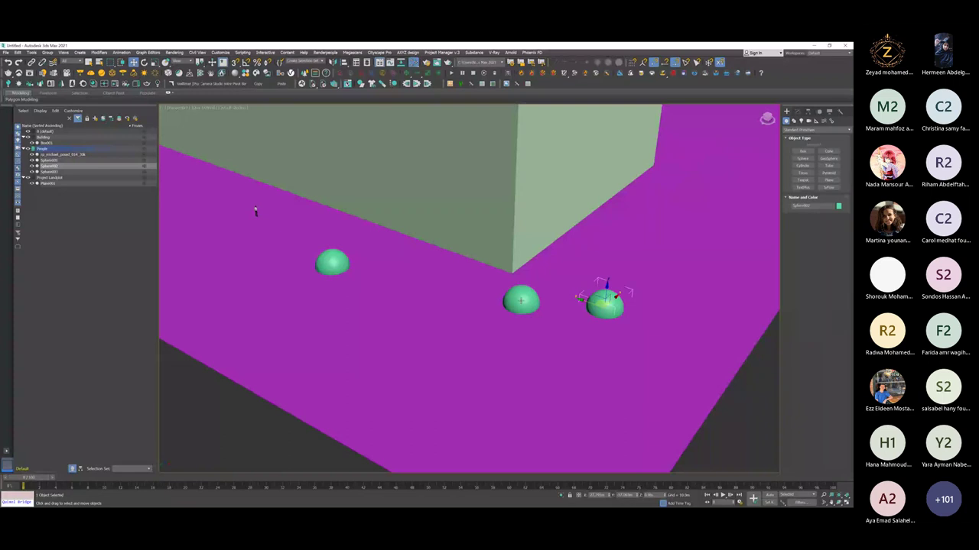
{"action": "left_click", "coordinate": [520, 301]}
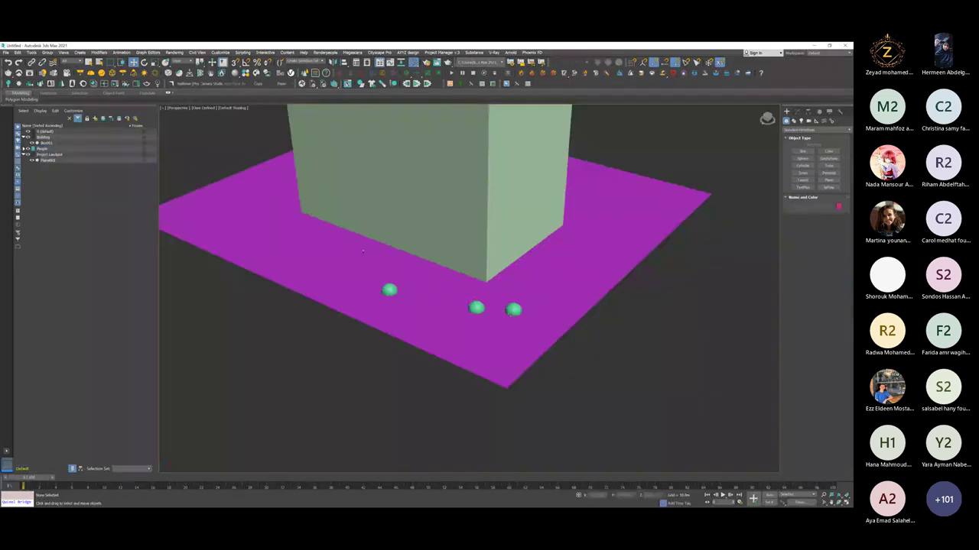
Move the sphere group, delete all three spheres, and turn on Expert Mode with Ctrl+X.
{"action": "key", "text": "ctrl+z"}
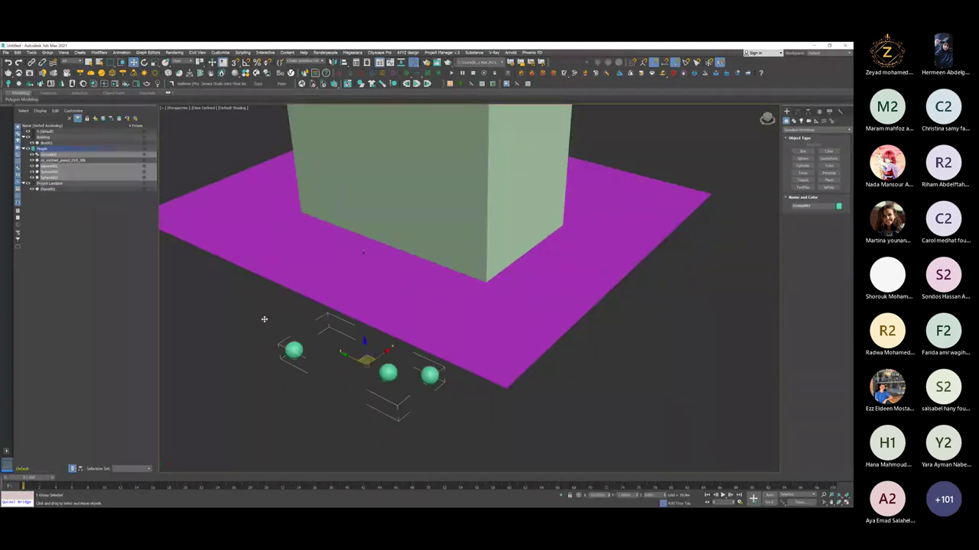
{"action": "key", "text": "ctrl+z"}
{"action": "left_click_drag", "start_coordinate": [405, 292], "coordinate": [512, 310]}
{"action": "scroll", "coordinate": [513, 309], "scroll_direction": "up", "scroll_amount": 3}
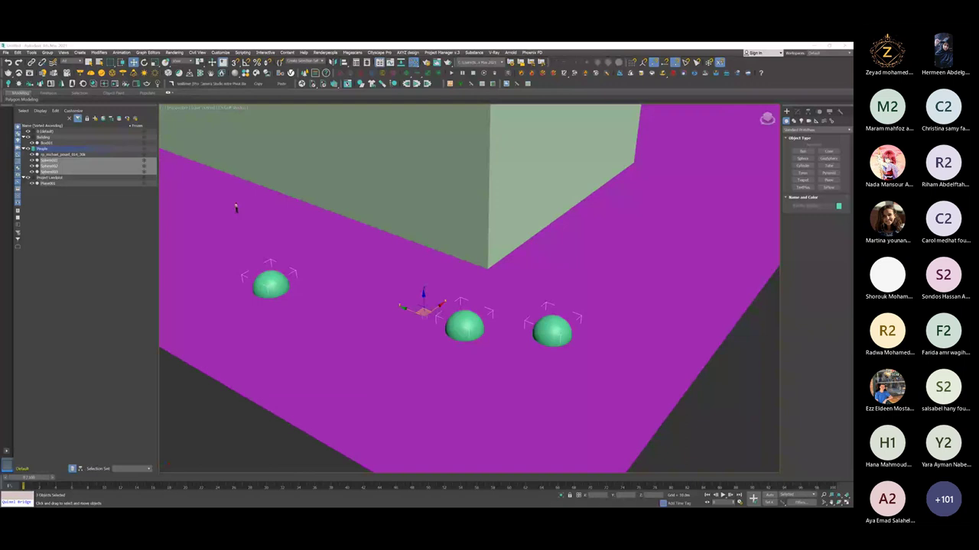
{"action": "middle_click_drag", "start_coordinate": [236, 208], "coordinate": [358, 301], "text": "alt"}
{"action": "key", "text": "Delete"}
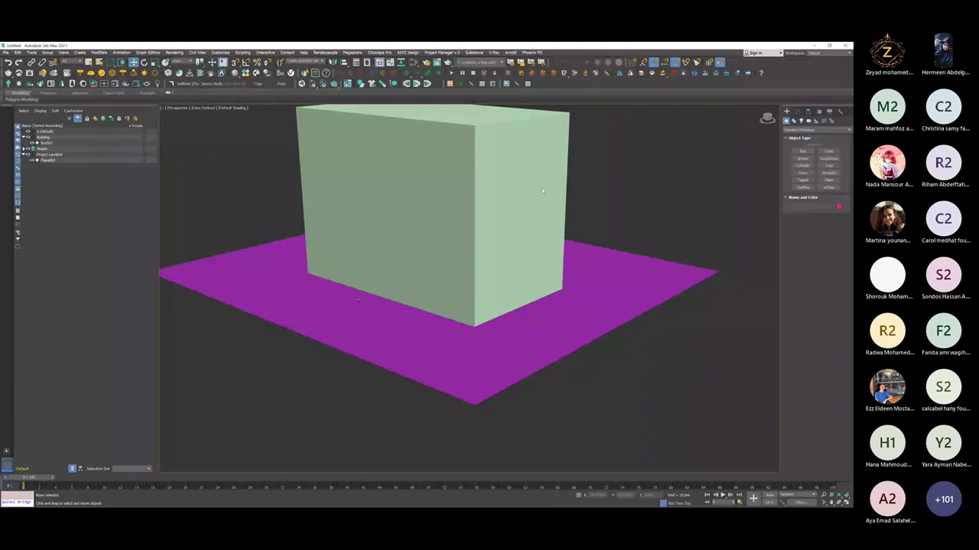
{"action": "key", "text": "ctrl+x"}
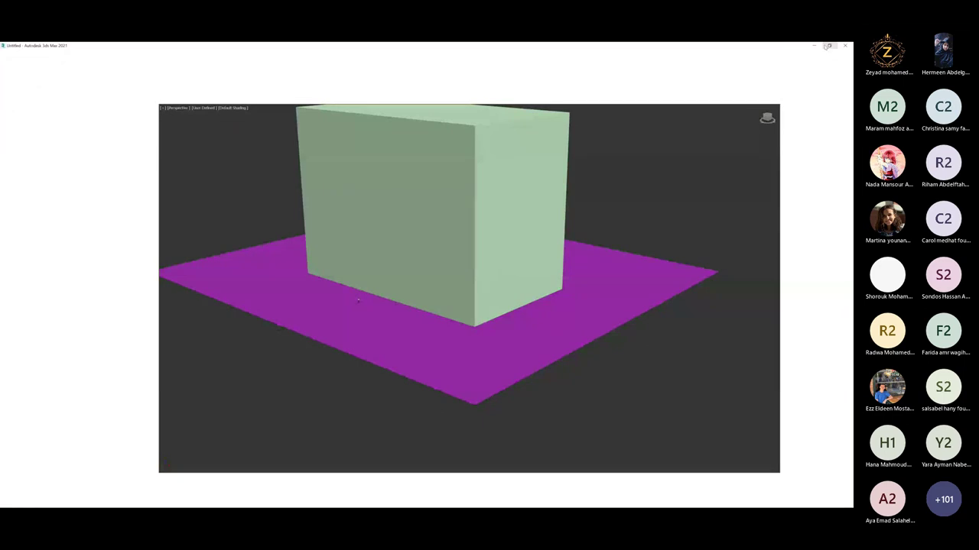
Restore the 3ds Max window to its normal size.
{"action": "left_click", "coordinate": [826, 46]}
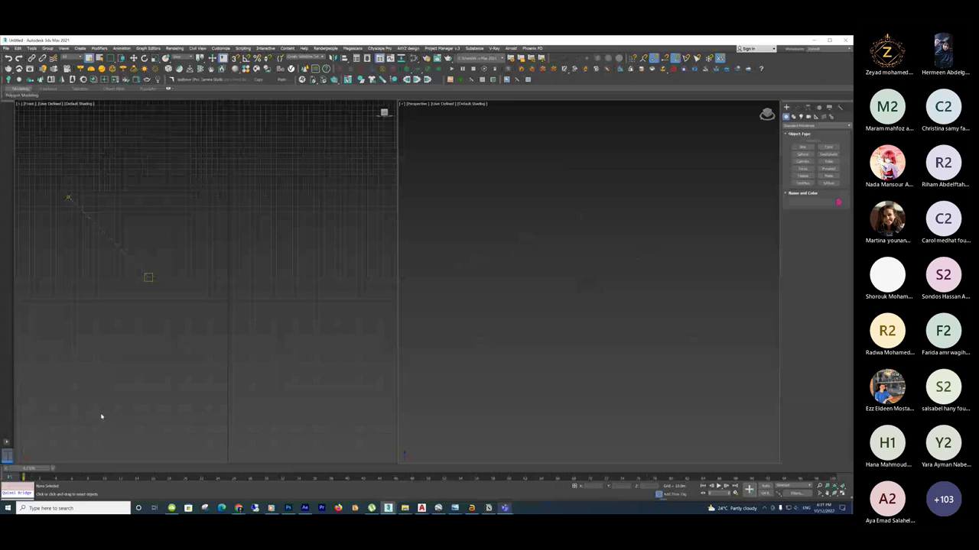
Maximize the Perspective view and draw a large segmented plane across it.
{"action": "key", "text": "alt+w"}
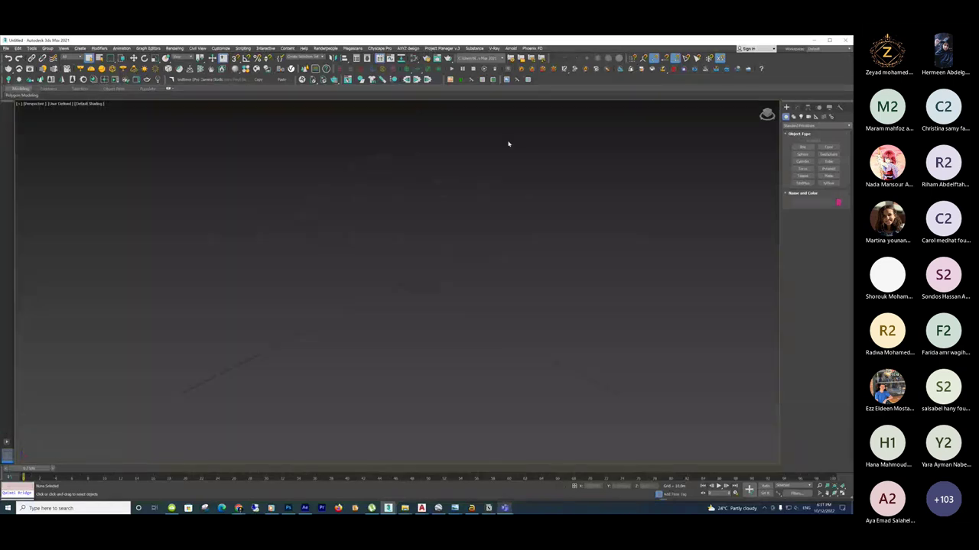
{"action": "left_click", "coordinate": [801, 147]}
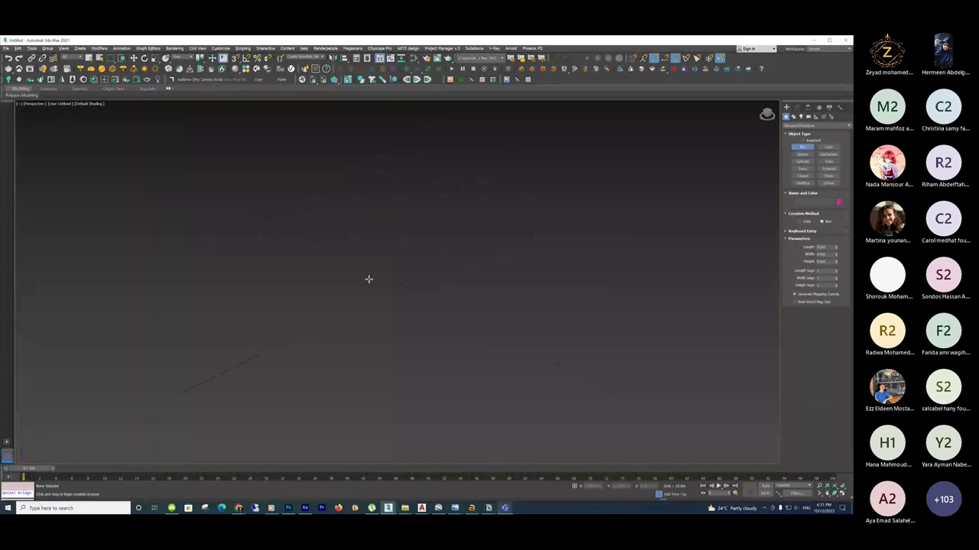
{"action": "left_click", "coordinate": [828, 176]}
{"action": "left_click_drag", "start_coordinate": [190, 286], "coordinate": [576, 283]}
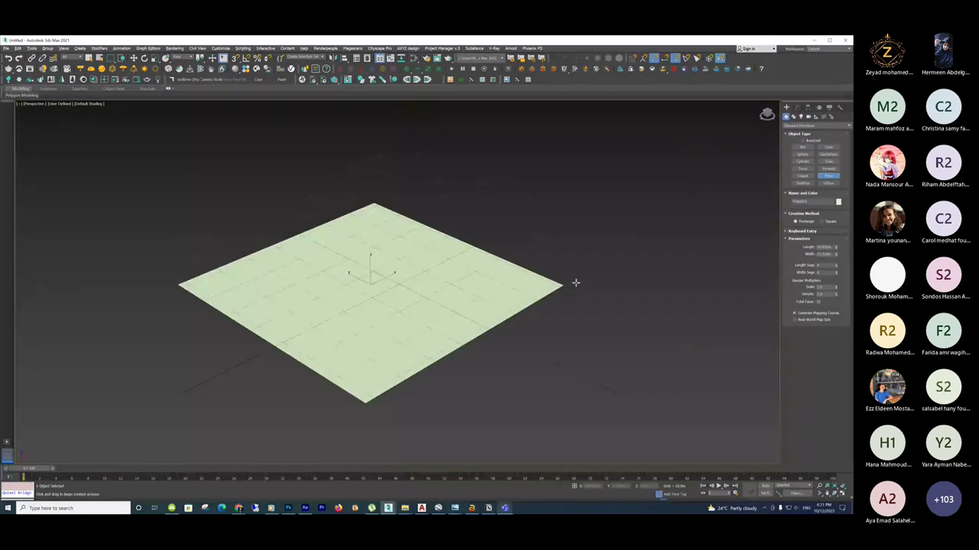
{"action": "left_click_drag", "start_coordinate": [576, 283], "coordinate": [661, 286]}
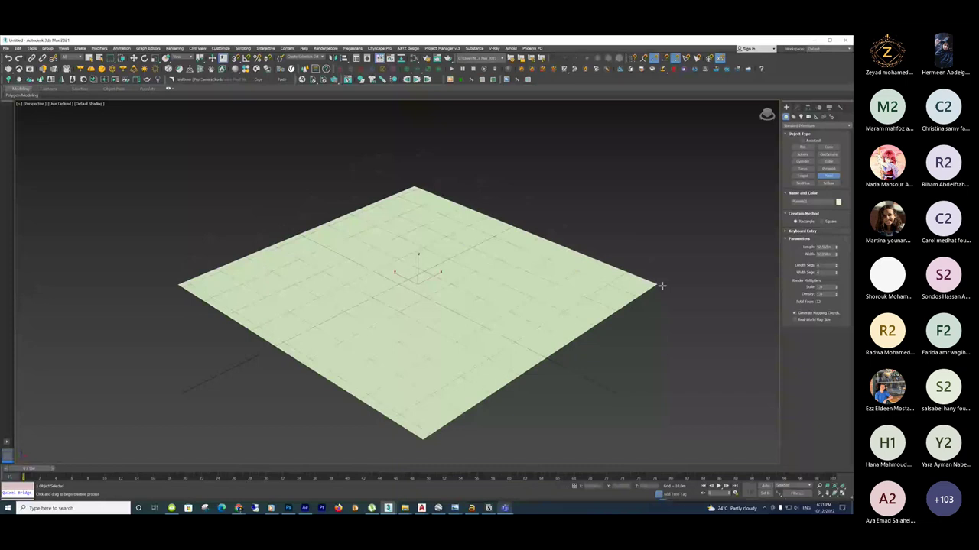
{"action": "right_click", "coordinate": [661, 286]}
{"action": "middle_click_drag", "start_coordinate": [662, 286], "coordinate": [574, 328], "text": "alt"}
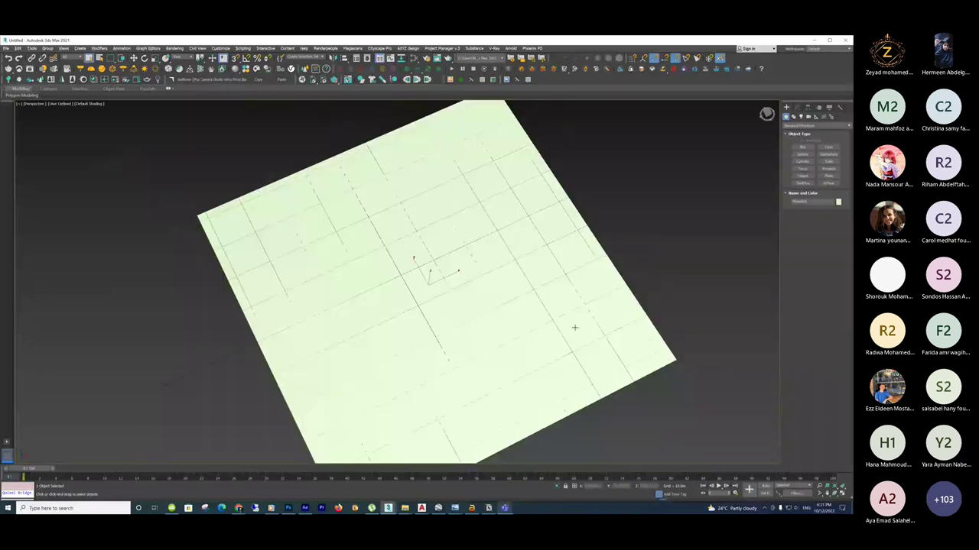
Switch to Top view in wireframe and region-select the plane.
{"action": "key", "text": "t"}
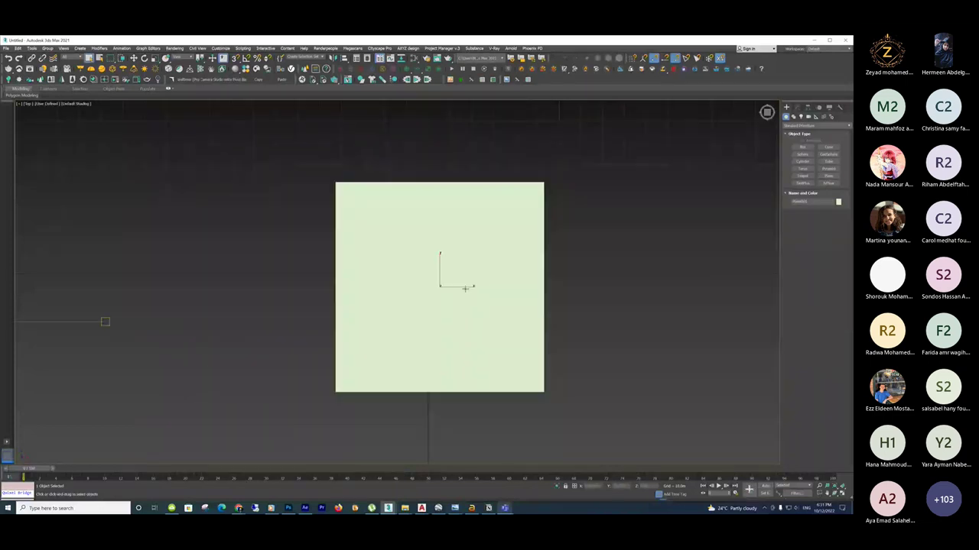
{"action": "scroll", "coordinate": [272, 286], "scroll_direction": "down", "scroll_amount": 2}
{"action": "left_click", "coordinate": [272, 286]}
{"action": "scroll", "coordinate": [425, 259], "scroll_direction": "up", "scroll_amount": 2}
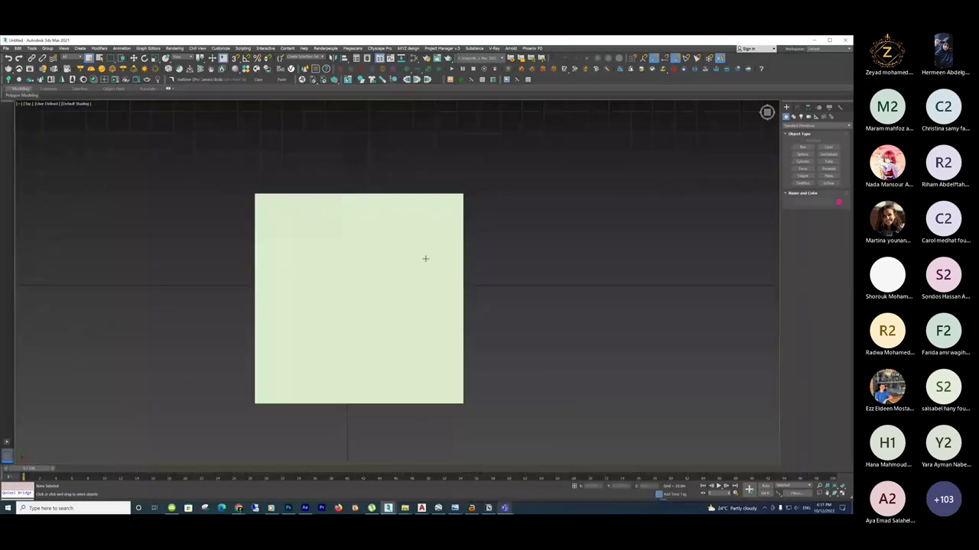
{"action": "middle_click_drag", "start_coordinate": [425, 259], "coordinate": [482, 235]}
{"action": "left_click_drag", "start_coordinate": [416, 274], "coordinate": [457, 232]}
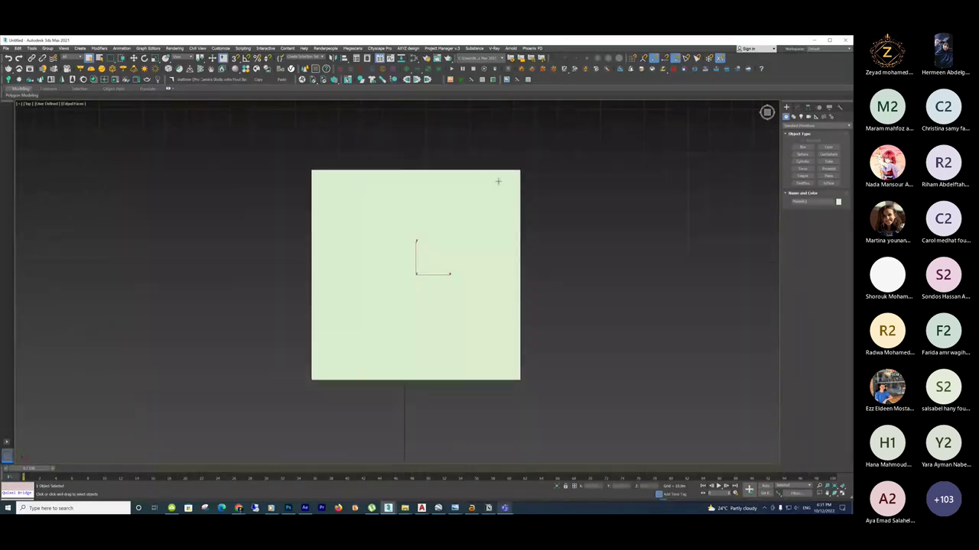
{"action": "scroll", "coordinate": [508, 175], "scroll_direction": "up", "scroll_amount": 3}
{"action": "scroll", "coordinate": [535, 166], "scroll_direction": "up", "scroll_amount": 1}
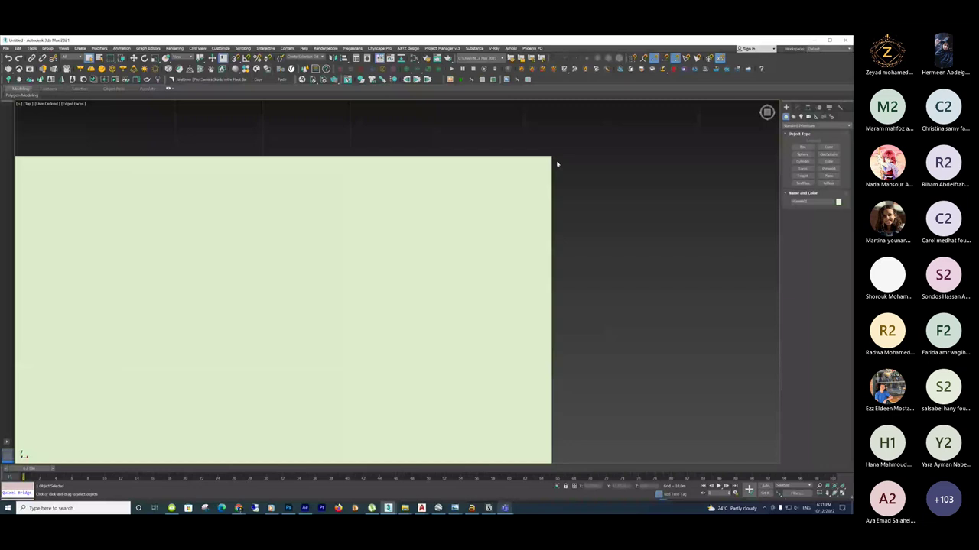
{"action": "key", "text": "F3"}
{"action": "scroll", "coordinate": [557, 165], "scroll_direction": "down", "scroll_amount": 2}
{"action": "scroll", "coordinate": [272, 171], "scroll_direction": "down", "scroll_amount": 2}
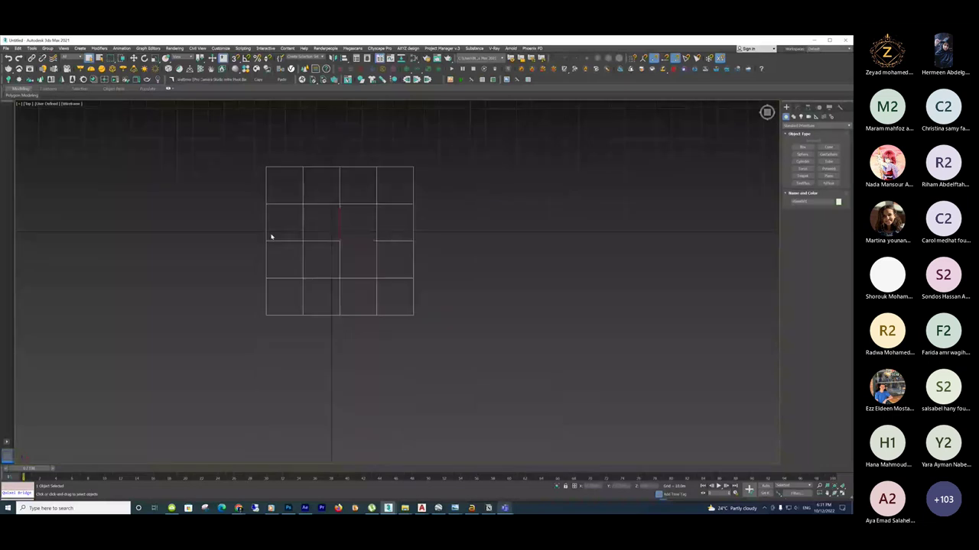
{"action": "scroll", "coordinate": [278, 230], "scroll_direction": "up", "scroll_amount": 2}
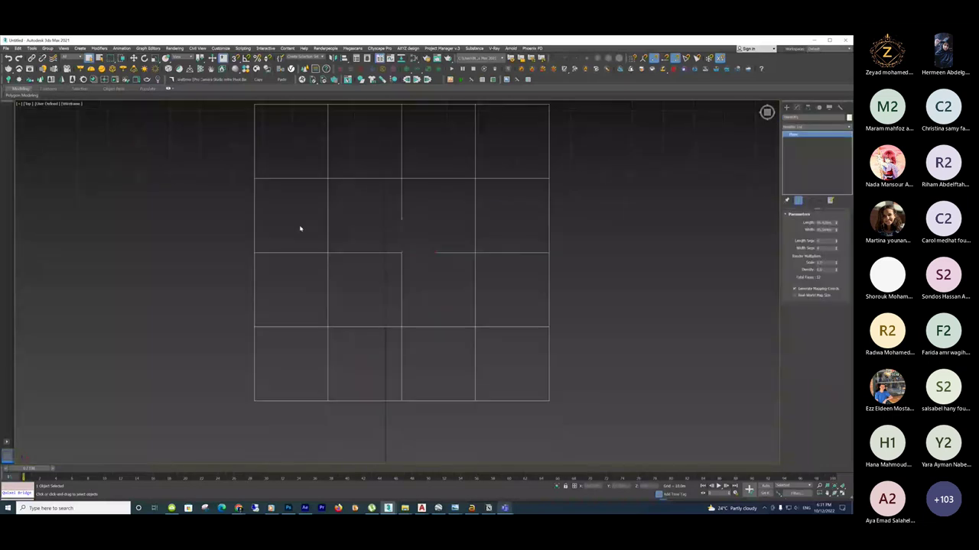
Nudge the plane slightly right and down, then reselect it by its edge.
{"action": "key", "text": "w"}
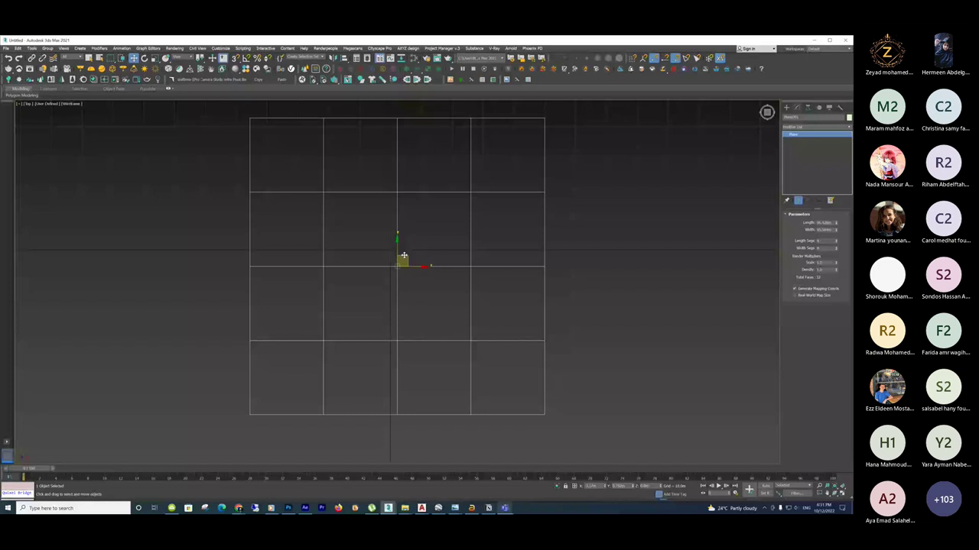
{"action": "left_click_drag", "start_coordinate": [404, 256], "coordinate": [413, 259]}
{"action": "left_click", "coordinate": [786, 108]}
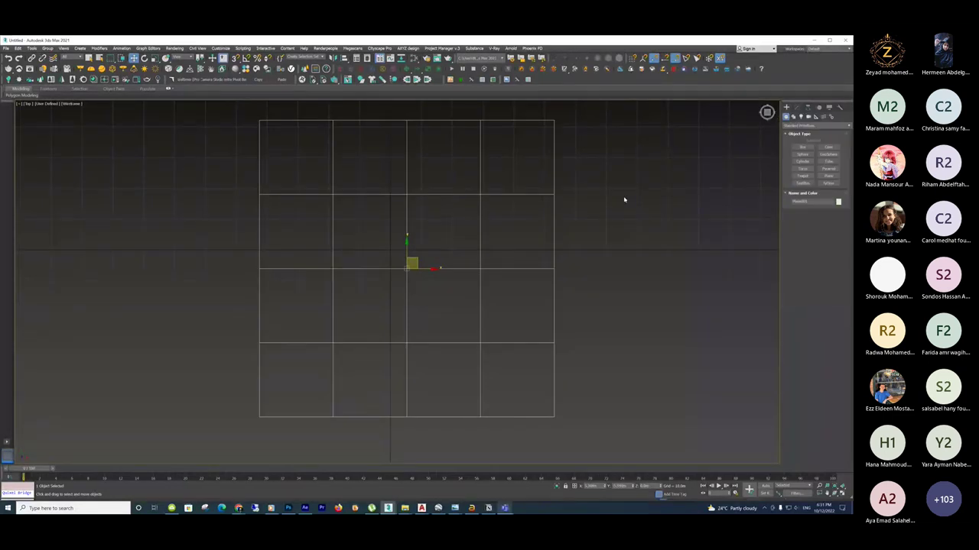
{"action": "left_click", "coordinate": [624, 198]}
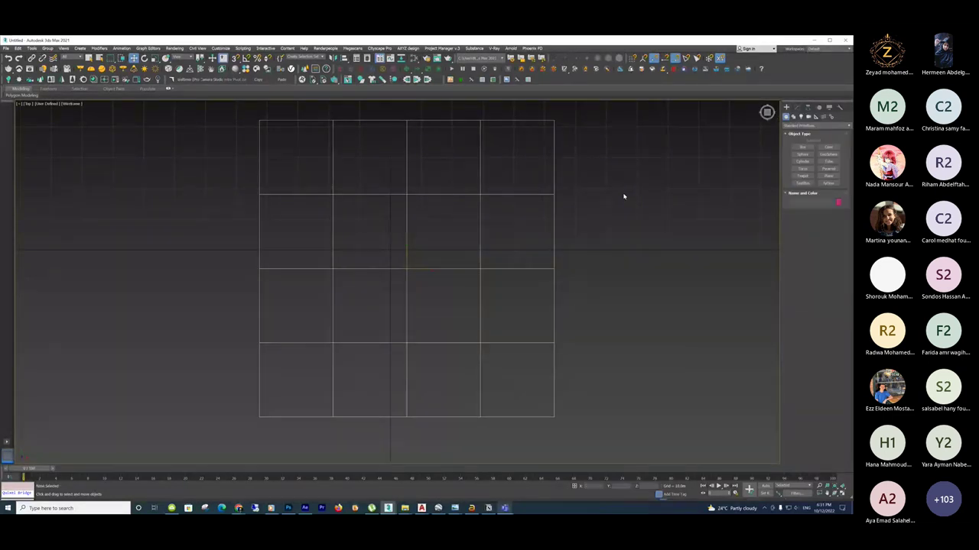
{"action": "left_click", "coordinate": [448, 342]}
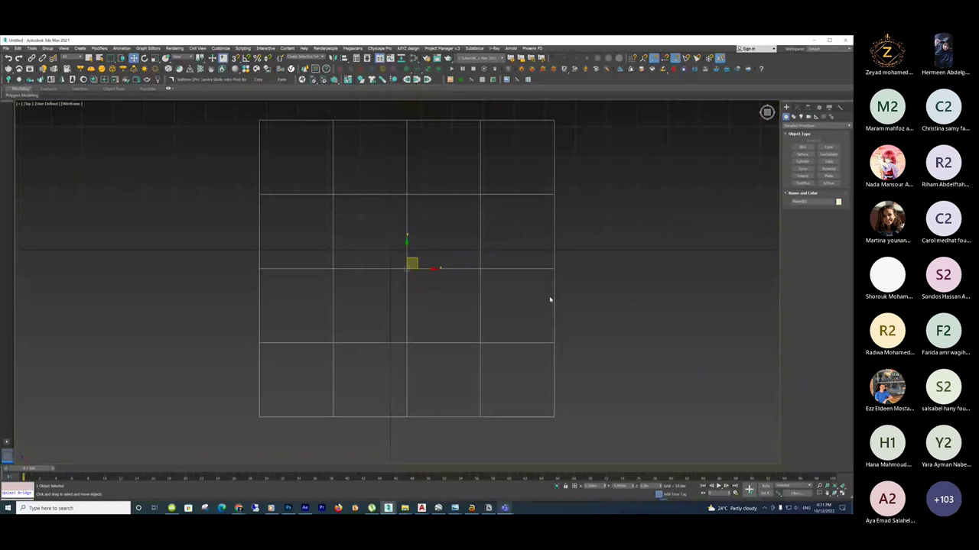
{"action": "left_click", "coordinate": [504, 301]}
{"action": "left_click", "coordinate": [480, 304]}
Draw a red box standing on the plane.
{"action": "middle_click_drag", "start_coordinate": [348, 205], "coordinate": [320, 241]}
{"action": "left_click", "coordinate": [802, 146]}
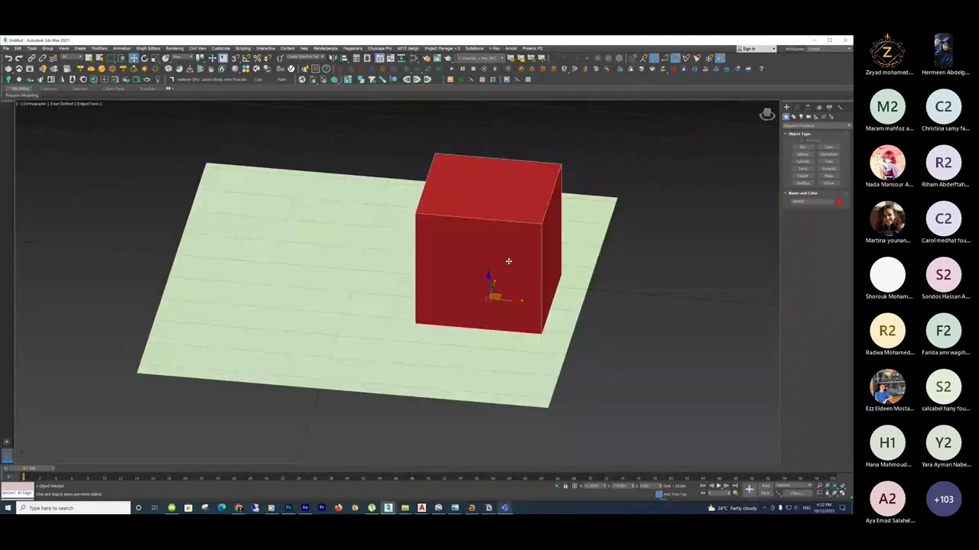
{"action": "middle_click_drag", "start_coordinate": [252, 306], "coordinate": [284, 322], "text": "alt"}
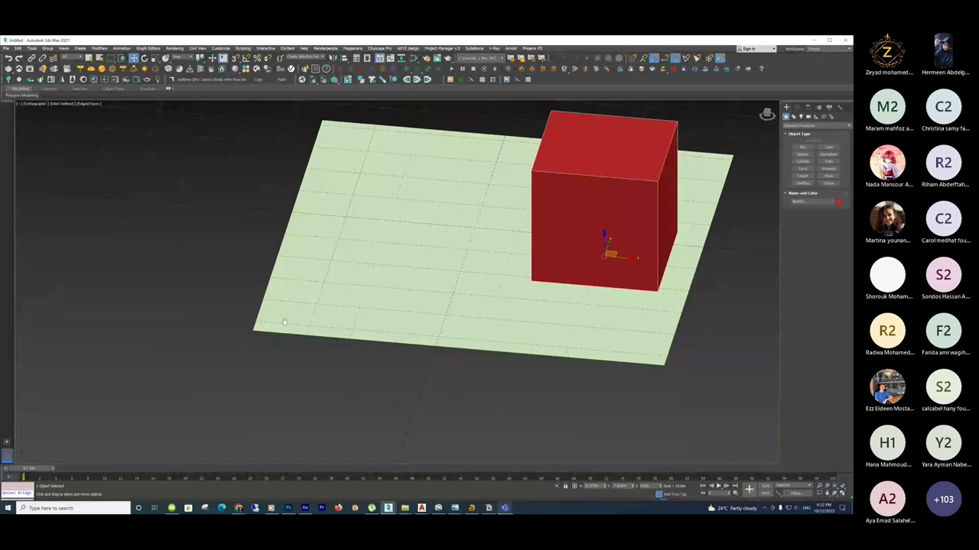
{"action": "middle_click_drag", "start_coordinate": [284, 322], "coordinate": [194, 355]}
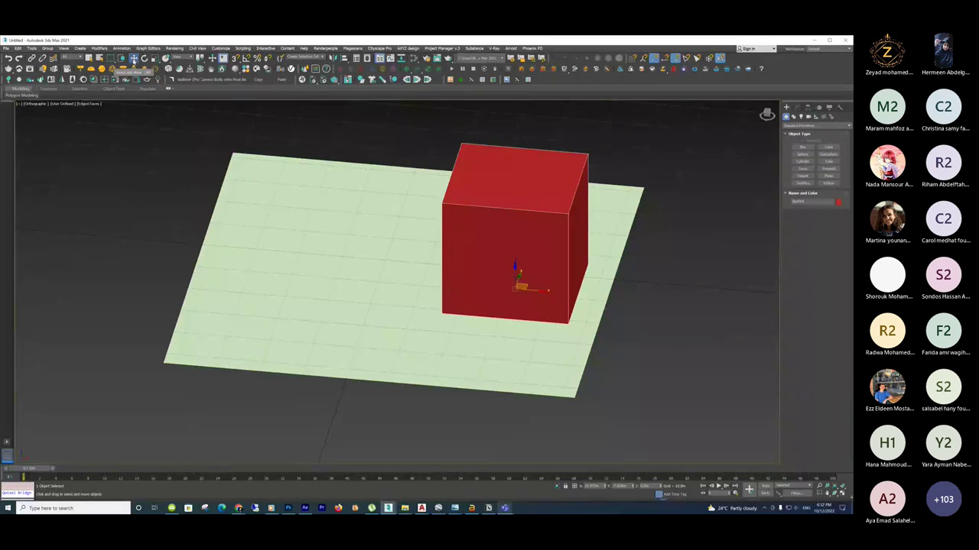
Move the red box toward the plane's right side and rotate it slightly about its vertical axis.
{"action": "left_click_drag", "start_coordinate": [522, 286], "coordinate": [308, 251]}
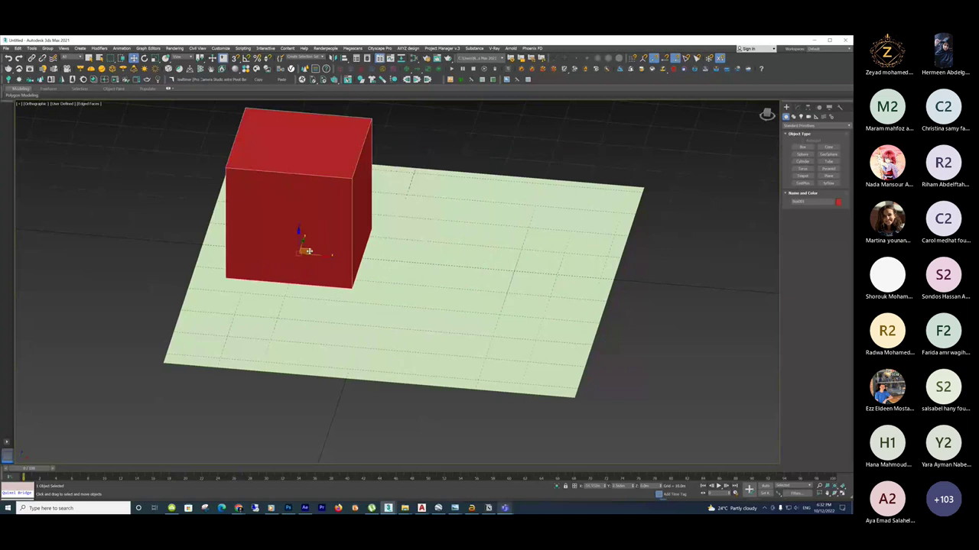
{"action": "left_click_drag", "start_coordinate": [308, 251], "coordinate": [531, 286]}
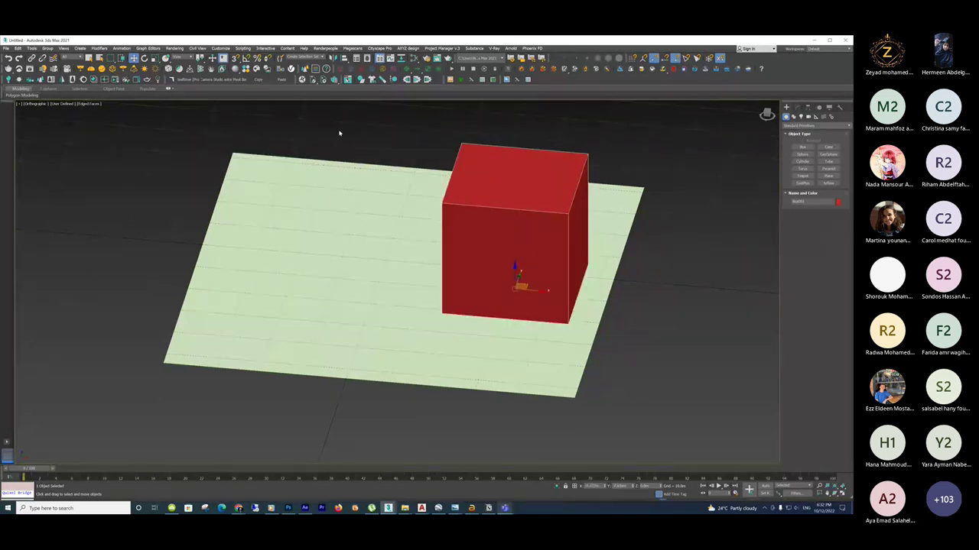
{"action": "key", "text": "e"}
{"action": "left_click_drag", "start_coordinate": [520, 298], "coordinate": [550, 307]}
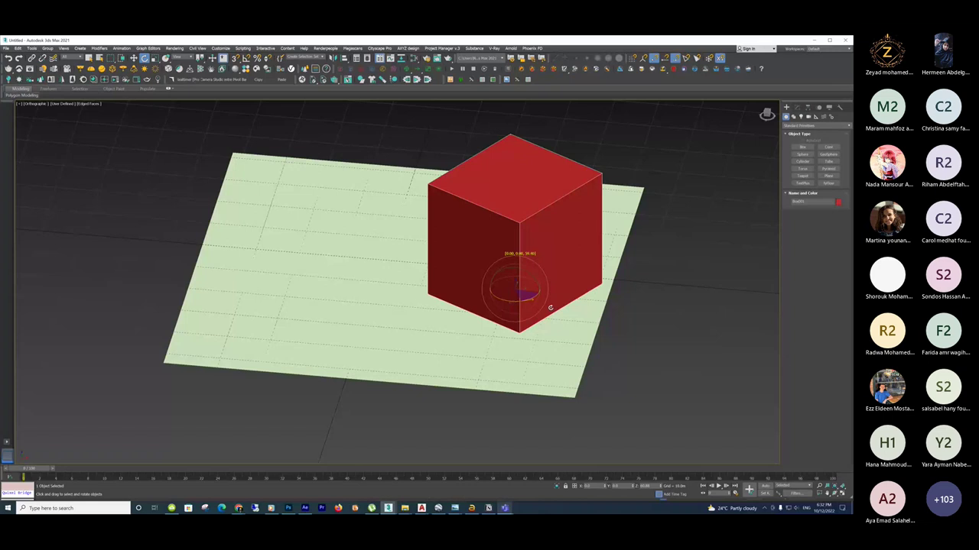
Turn the red cube back around its vertical axis, then scale it up uniformly.
{"action": "left_click_drag", "start_coordinate": [549, 307], "coordinate": [505, 306]}
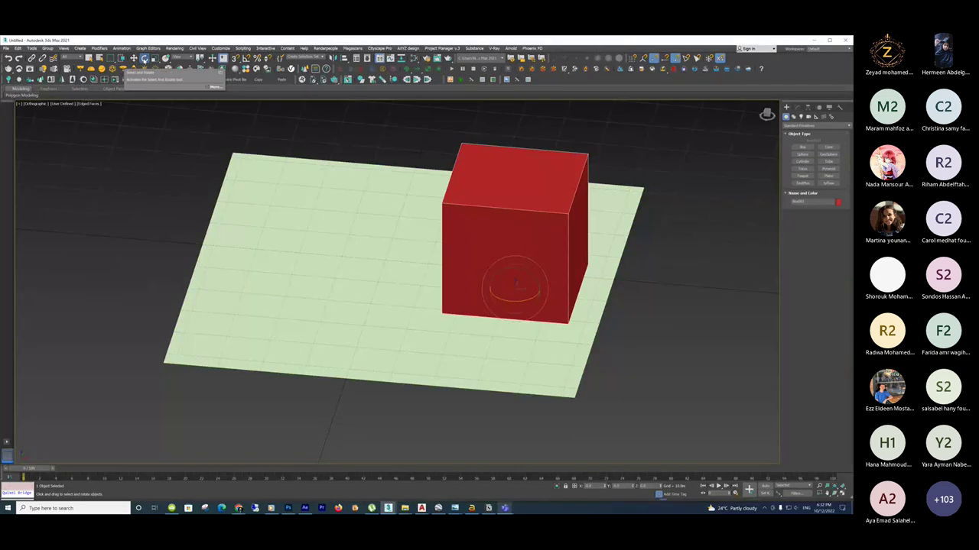
{"action": "key", "text": "r"}
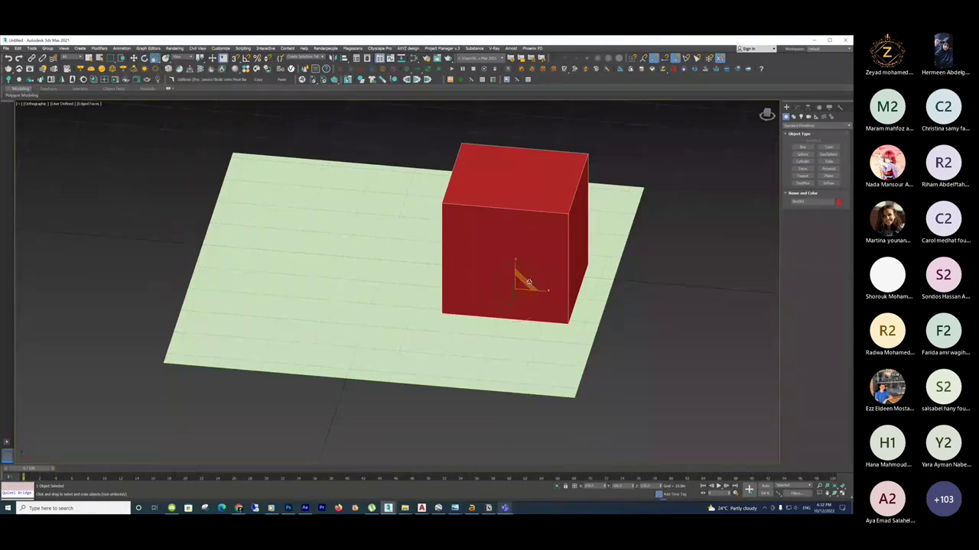
{"action": "mouse_move", "coordinate": [522, 283]}
{"action": "left_mouse_down"}
{"action": "mouse_move", "coordinate": [524, 272]}
{"action": "mouse_move", "coordinate": [514, 303]}
{"action": "mouse_move", "coordinate": [520, 264]}
{"action": "mouse_move", "coordinate": [517, 284]}
{"action": "left_mouse_up"}
Return to Select and Move, then orbit and zoom in on the cube.
{"action": "key", "text": "w"}
{"action": "middle_click_drag", "start_coordinate": [443, 273], "coordinate": [500, 253], "text": "alt"}
{"action": "scroll", "coordinate": [505, 283], "scroll_direction": "up", "scroll_amount": 5}
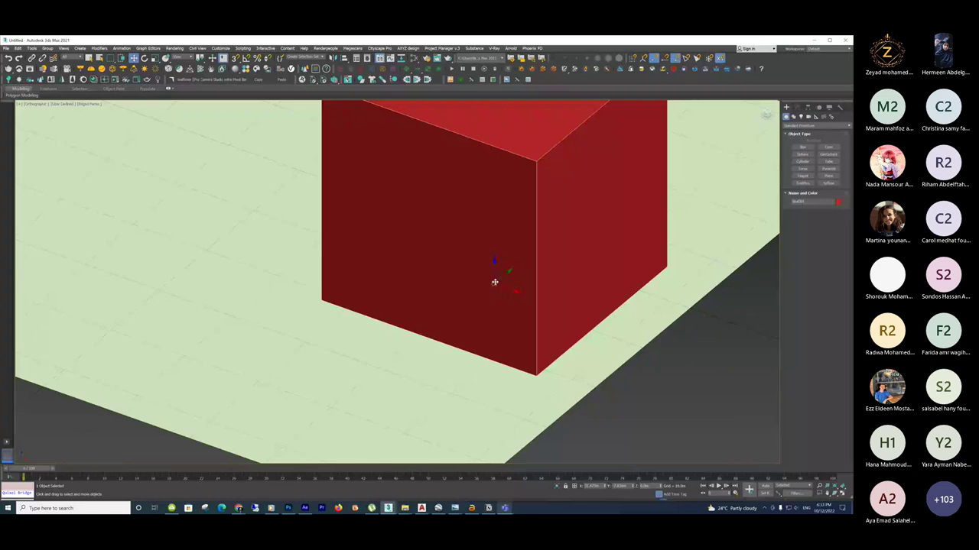
Inspect the red box from close near-front and raised three-quarter angles.
{"action": "scroll", "coordinate": [529, 300], "scroll_direction": "down", "scroll_amount": 3}
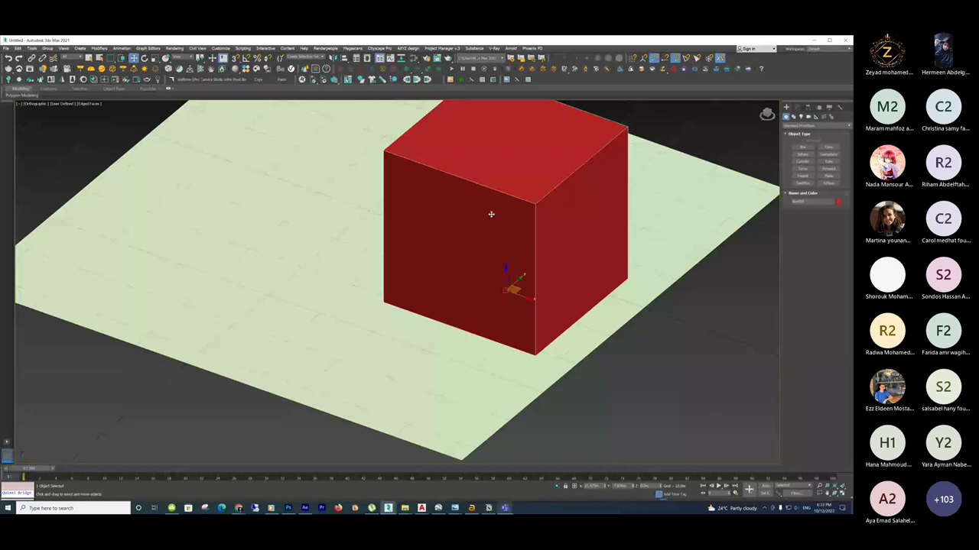
{"action": "middle_click_drag", "start_coordinate": [491, 214], "coordinate": [490, 252]}
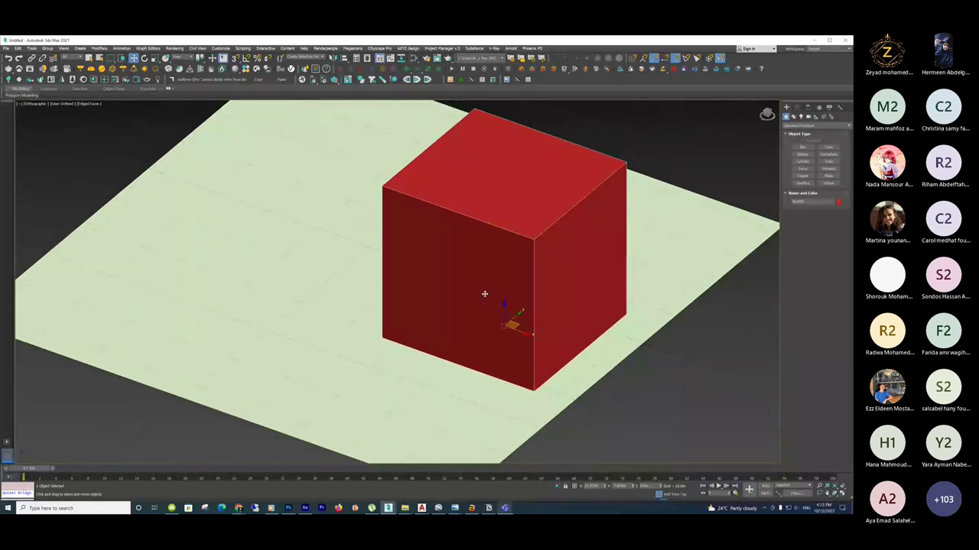
{"action": "middle_click_drag", "start_coordinate": [484, 294], "coordinate": [518, 309], "text": "alt"}
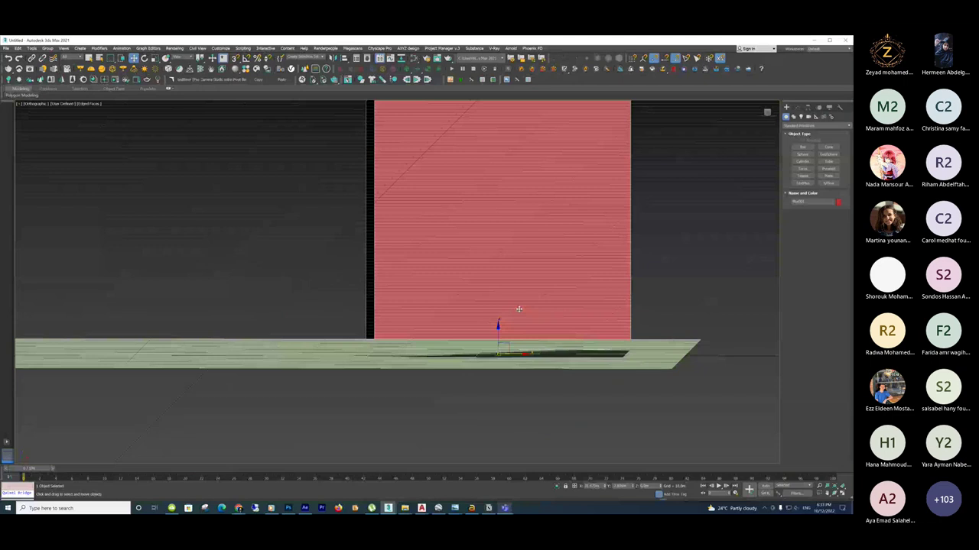
{"action": "middle_click_drag", "start_coordinate": [518, 309], "coordinate": [498, 317], "text": "alt"}
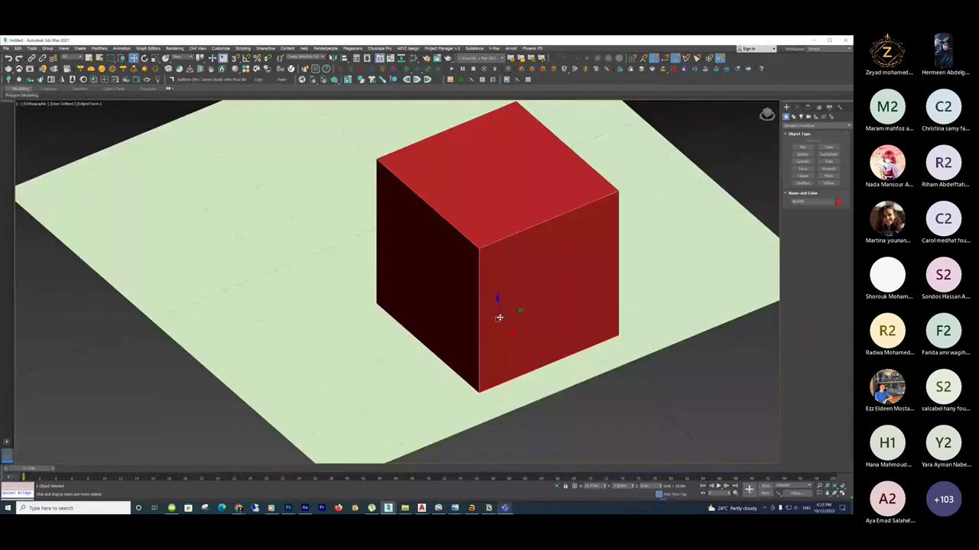
{"action": "mouse_move", "coordinate": [499, 317]}
{"action": "middle_mouse_down", "text": "alt"}
{"action": "mouse_move", "coordinate": [504, 324]}
{"action": "mouse_move", "coordinate": [492, 302]}
{"action": "middle_mouse_up", "text": "alt"}
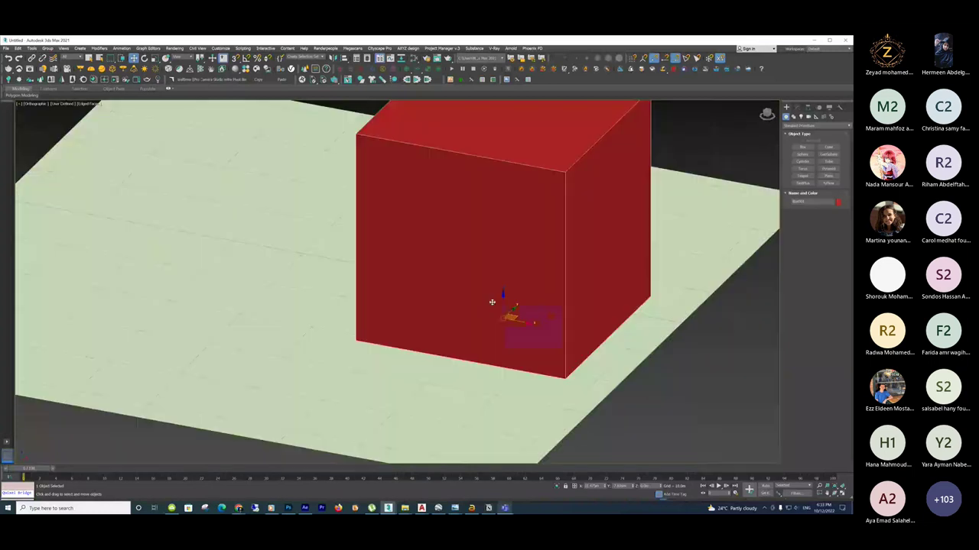
{"action": "scroll", "coordinate": [641, 340], "scroll_direction": "up", "scroll_amount": 2}
{"action": "middle_click_drag", "start_coordinate": [492, 302], "coordinate": [530, 312]}
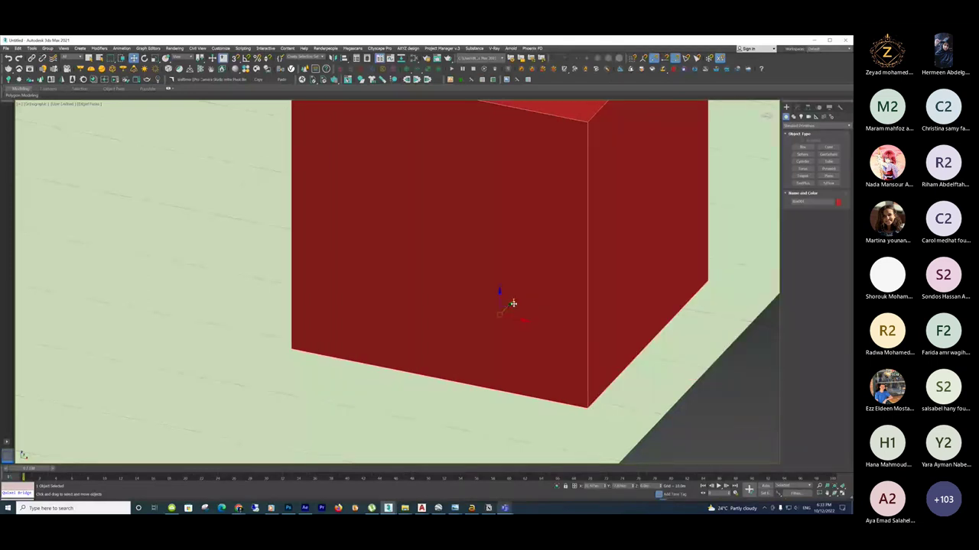
Orbit around the box, then pan out to show the whole green plane with it.
{"action": "middle_click_drag", "start_coordinate": [513, 303], "coordinate": [549, 307]}
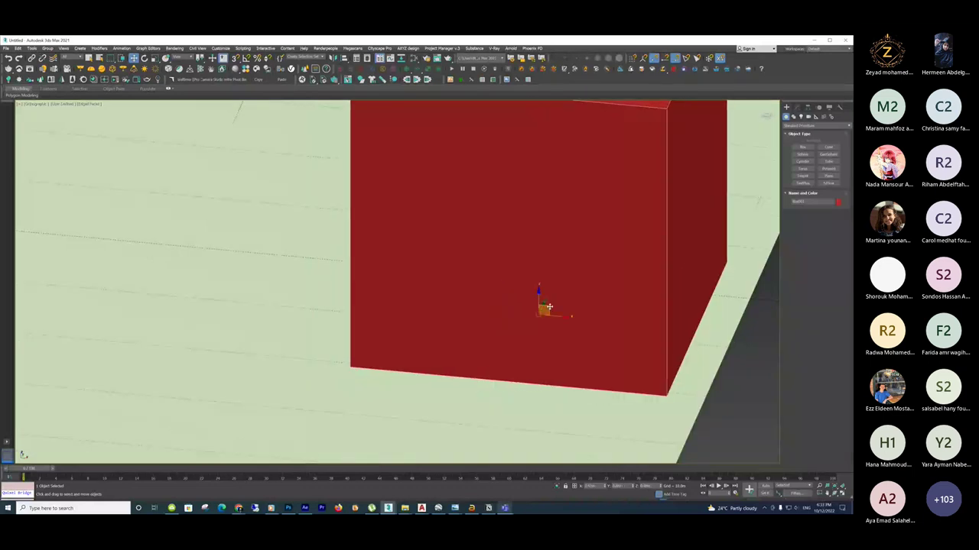
{"action": "middle_click_drag", "start_coordinate": [549, 306], "coordinate": [486, 299], "text": "alt"}
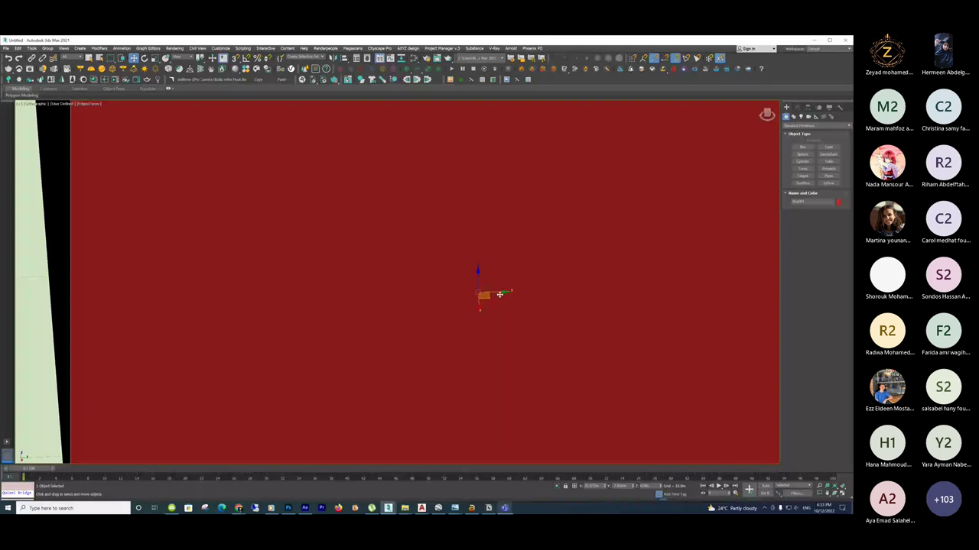
{"action": "scroll", "coordinate": [499, 294], "scroll_direction": "down", "scroll_amount": 5}
{"action": "middle_click_drag", "start_coordinate": [539, 299], "coordinate": [419, 345]}
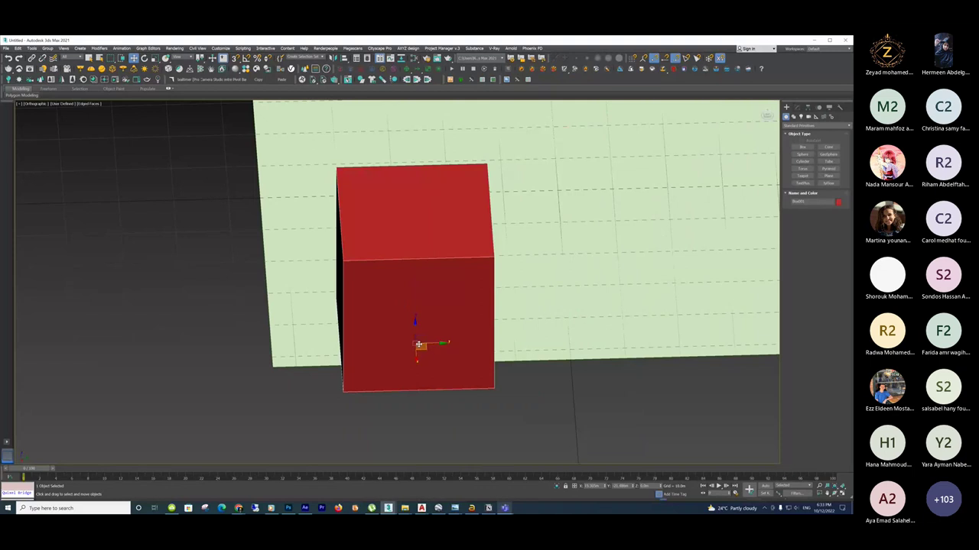
{"action": "scroll", "coordinate": [533, 303], "scroll_direction": "up", "scroll_amount": 4}
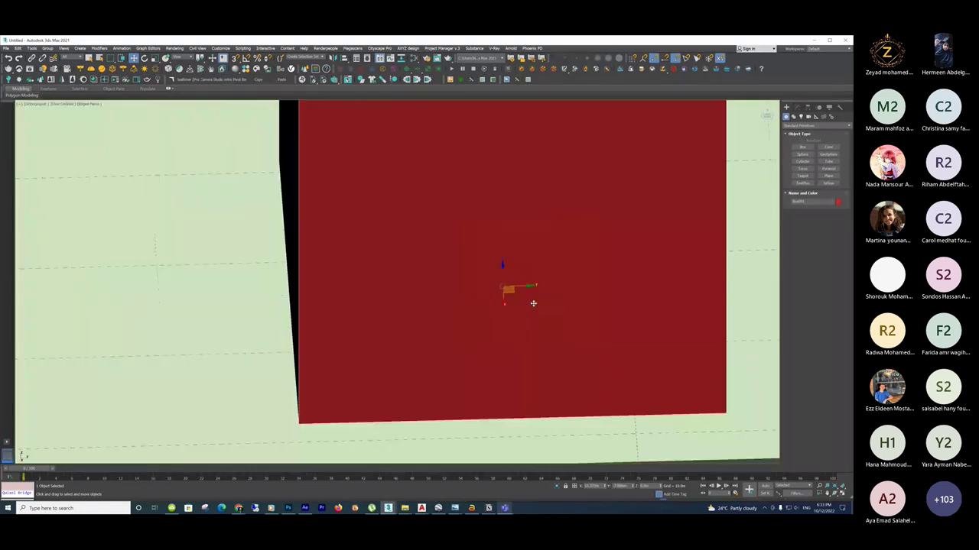
{"action": "scroll", "coordinate": [533, 304], "scroll_direction": "up", "scroll_amount": 2}
{"action": "middle_click_drag", "start_coordinate": [501, 273], "coordinate": [472, 288]}
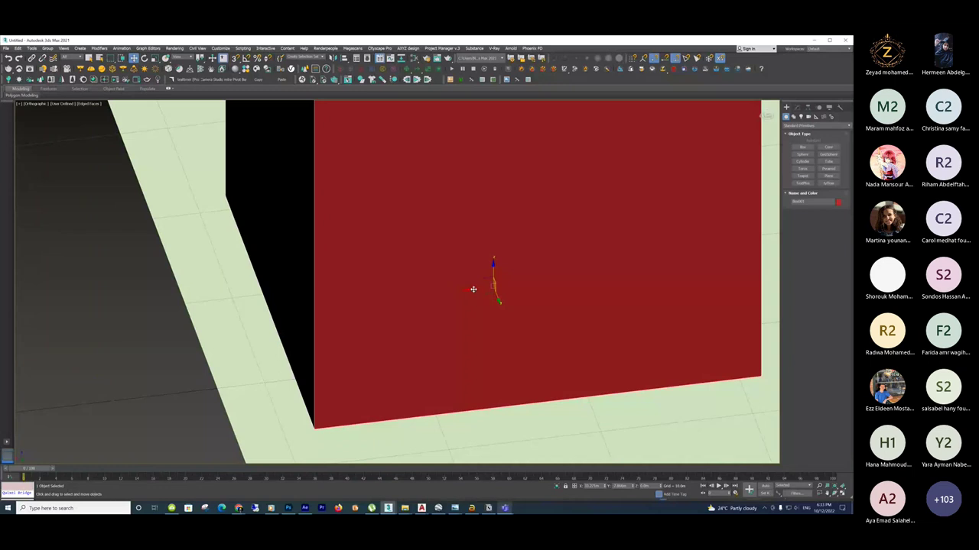
{"action": "middle_click_drag", "start_coordinate": [473, 289], "coordinate": [529, 305], "text": "alt"}
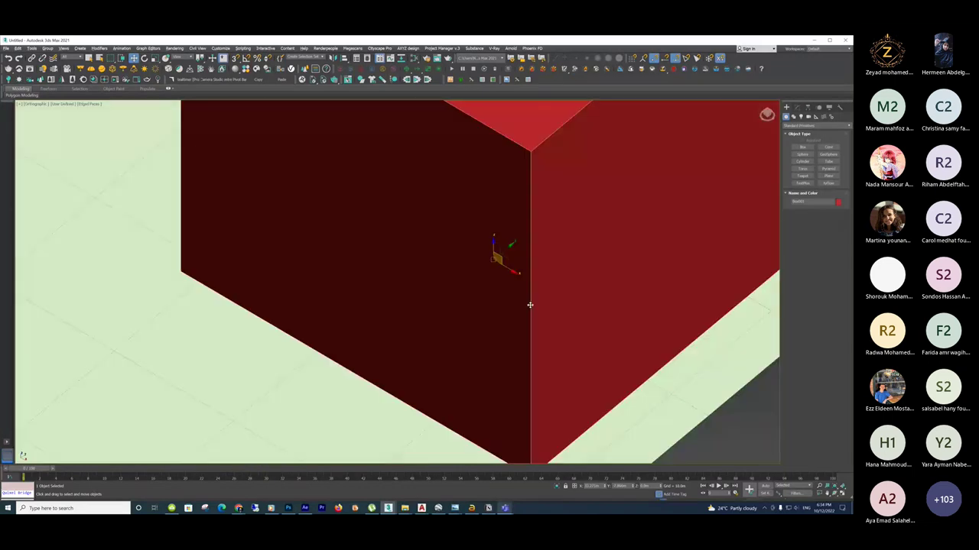
{"action": "middle_click_drag", "start_coordinate": [529, 305], "coordinate": [487, 287], "text": "alt"}
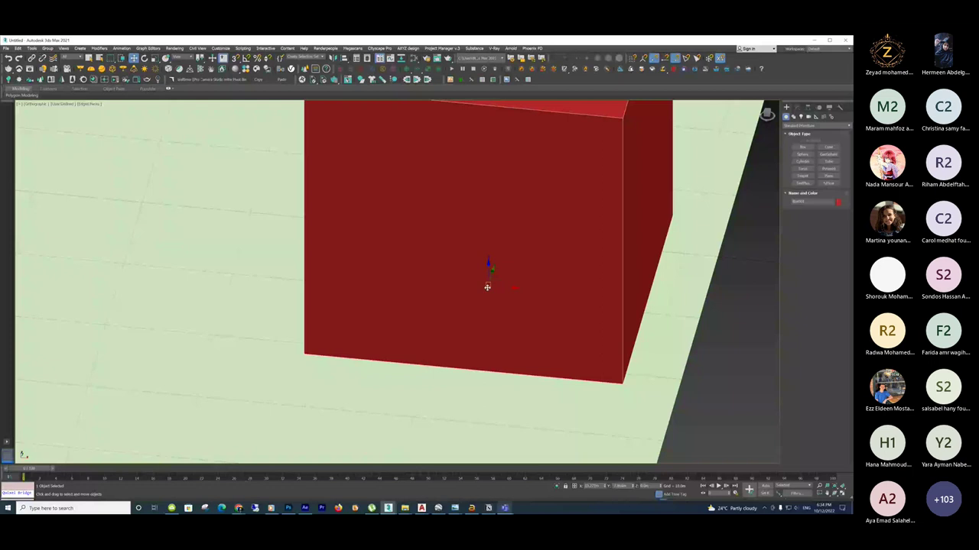
Re-centre the view and slide the red box forward across the plane.
{"action": "scroll", "coordinate": [487, 286], "scroll_direction": "down", "scroll_amount": 5}
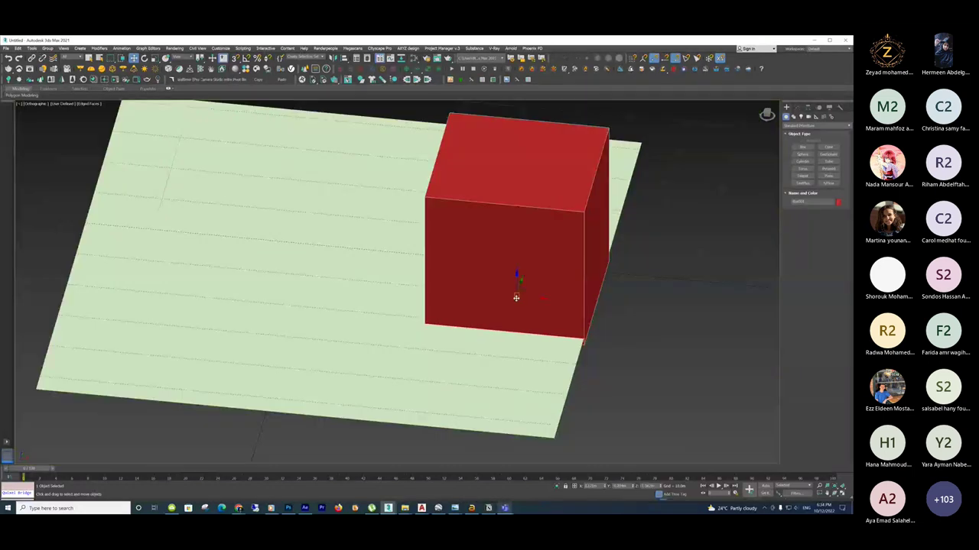
{"action": "middle_click_drag", "start_coordinate": [516, 284], "coordinate": [447, 241]}
{"action": "left_click_drag", "start_coordinate": [447, 241], "coordinate": [449, 284]}
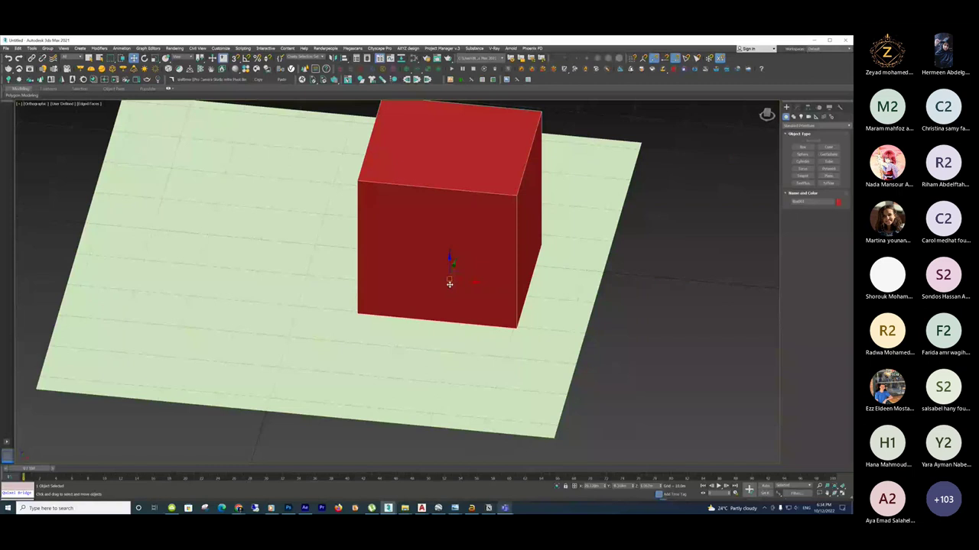
Orbit to a new angle on the plane and box and switch the viewport to Wireframe.
{"action": "middle_click_drag", "start_coordinate": [450, 283], "coordinate": [505, 281], "text": "alt"}
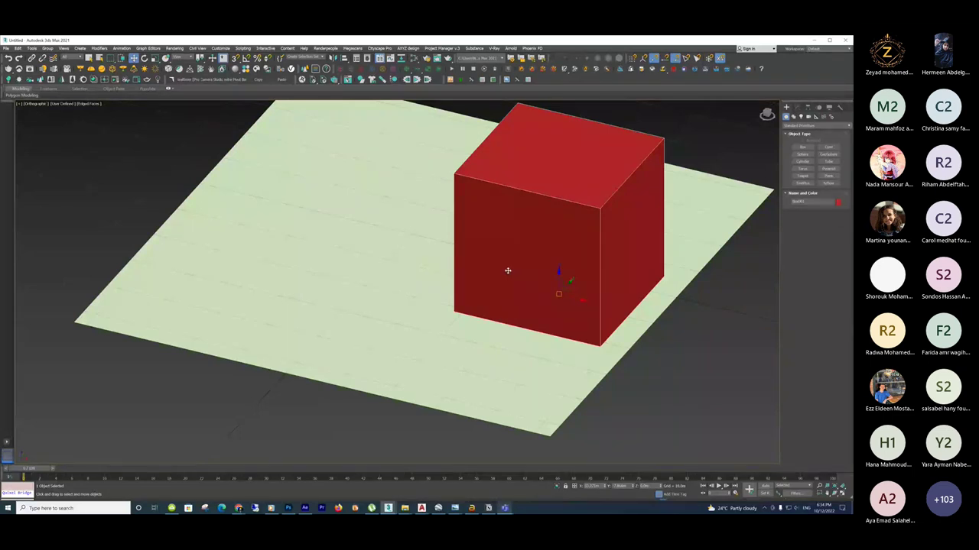
{"action": "middle_click_drag", "start_coordinate": [507, 303], "coordinate": [508, 311]}
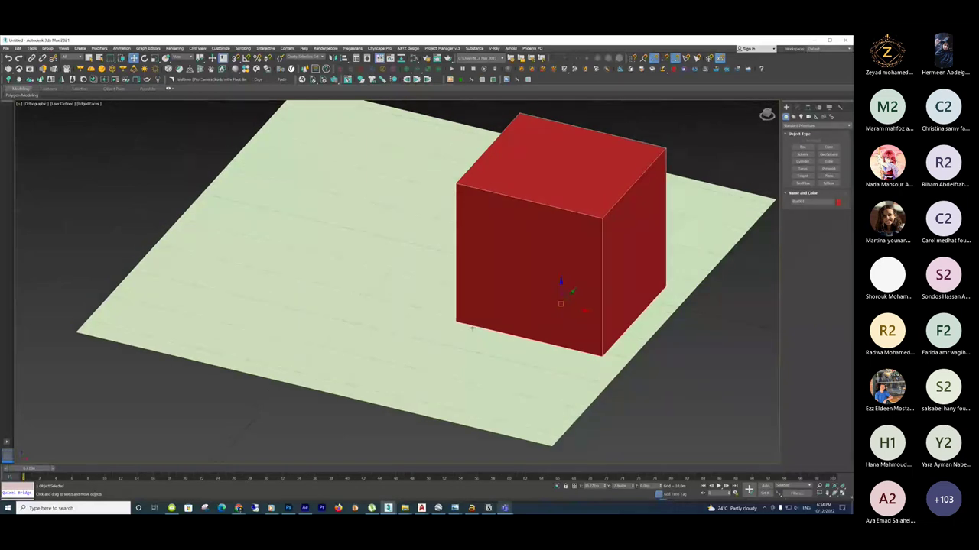
{"action": "scroll", "coordinate": [462, 325], "scroll_direction": "up", "scroll_amount": 5}
{"action": "key", "text": "F3"}
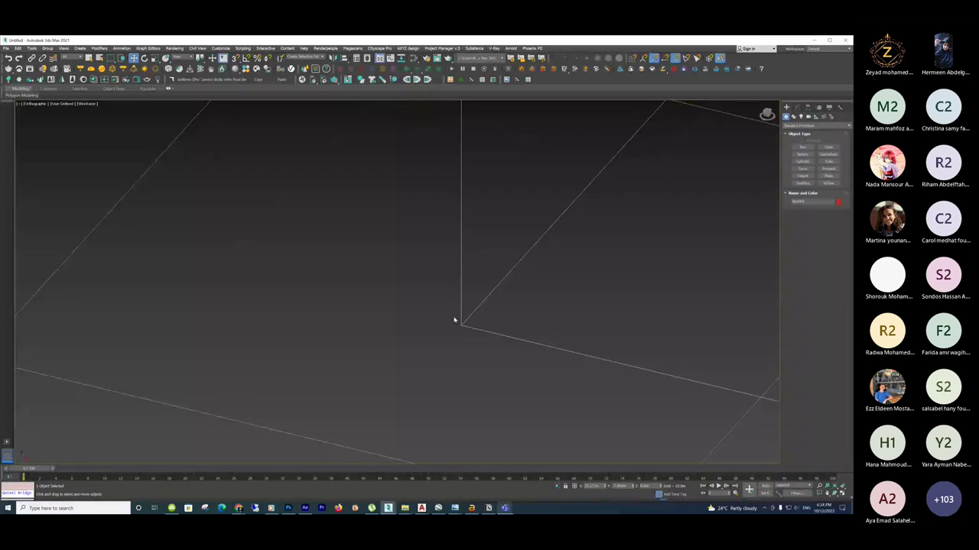
{"action": "scroll", "coordinate": [462, 325], "scroll_direction": "down", "scroll_amount": 3}
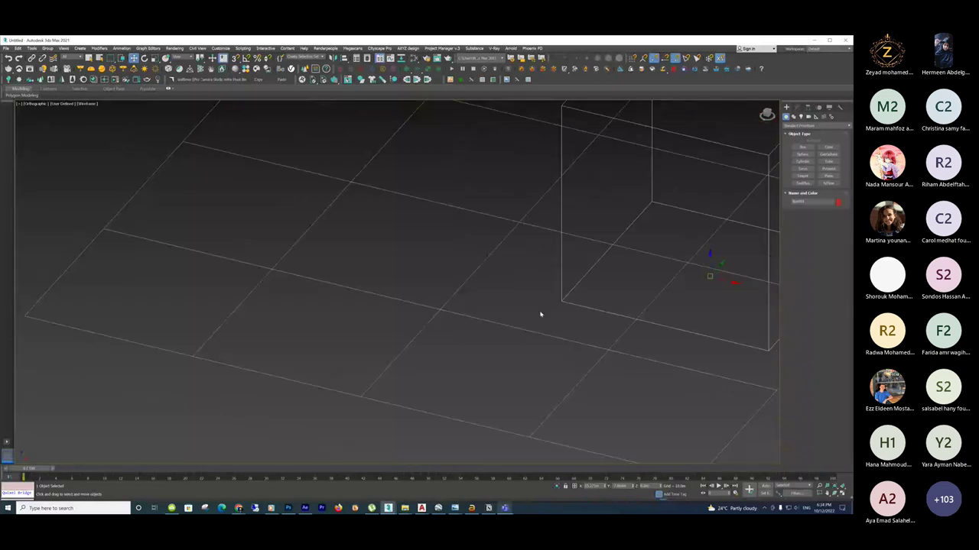
{"action": "scroll", "coordinate": [277, 329], "scroll_direction": "up", "scroll_amount": 5}
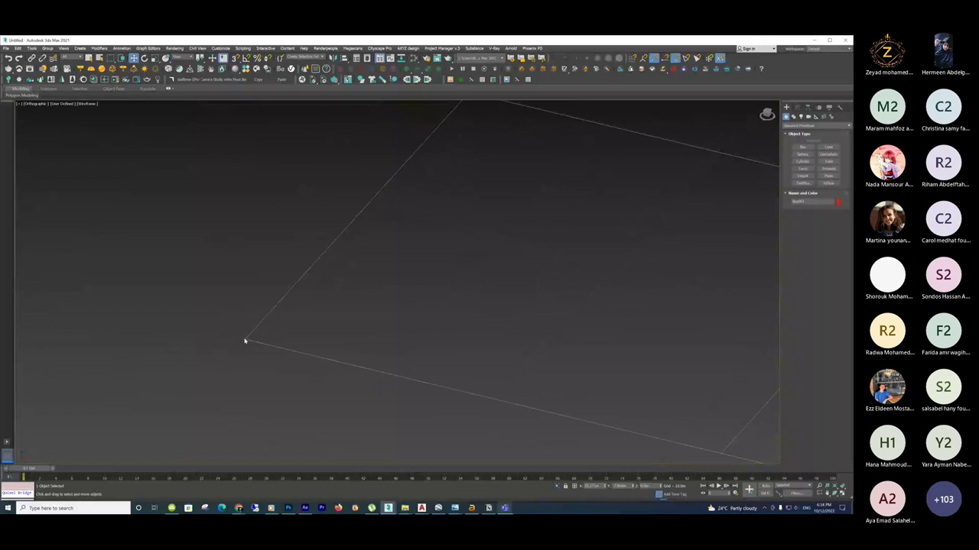
{"action": "scroll", "coordinate": [239, 325], "scroll_direction": "down", "scroll_amount": 2}
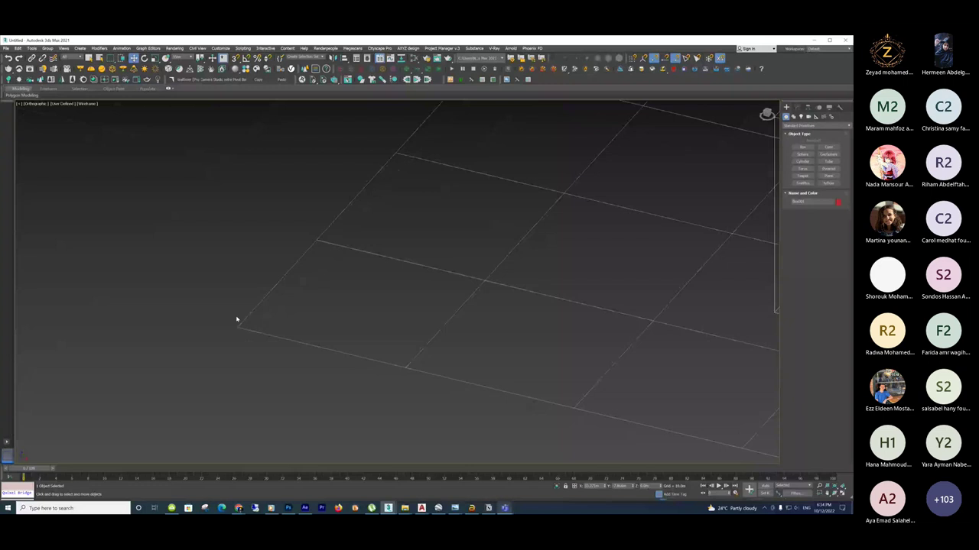
{"action": "middle_click_drag", "start_coordinate": [237, 319], "coordinate": [486, 343]}
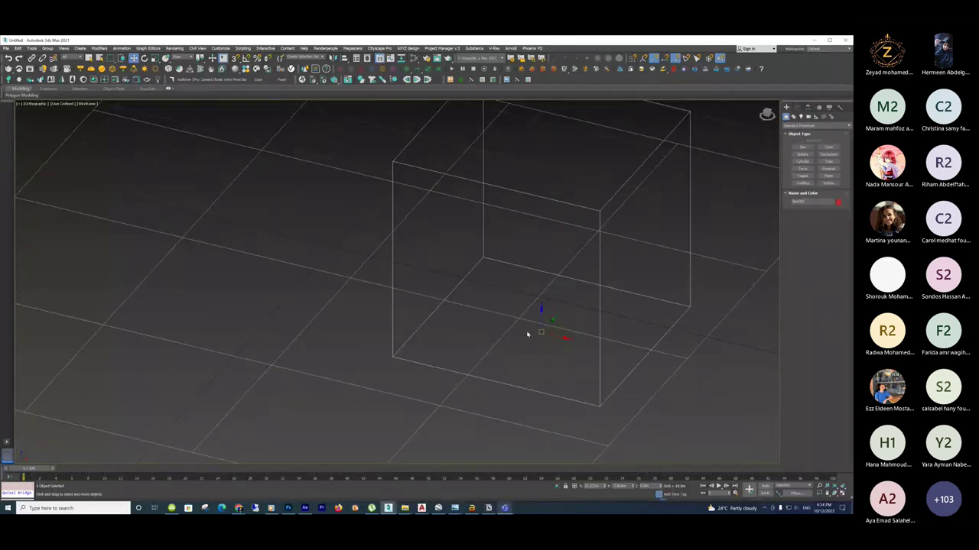
{"action": "middle_click_drag", "start_coordinate": [548, 329], "coordinate": [530, 343], "text": "alt"}
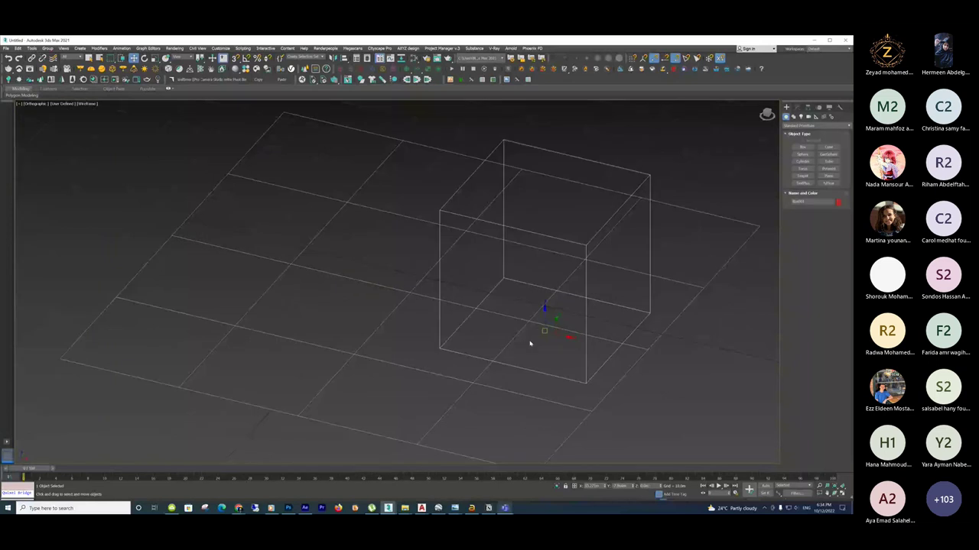
{"action": "scroll", "coordinate": [532, 329], "scroll_direction": "up", "scroll_amount": 3}
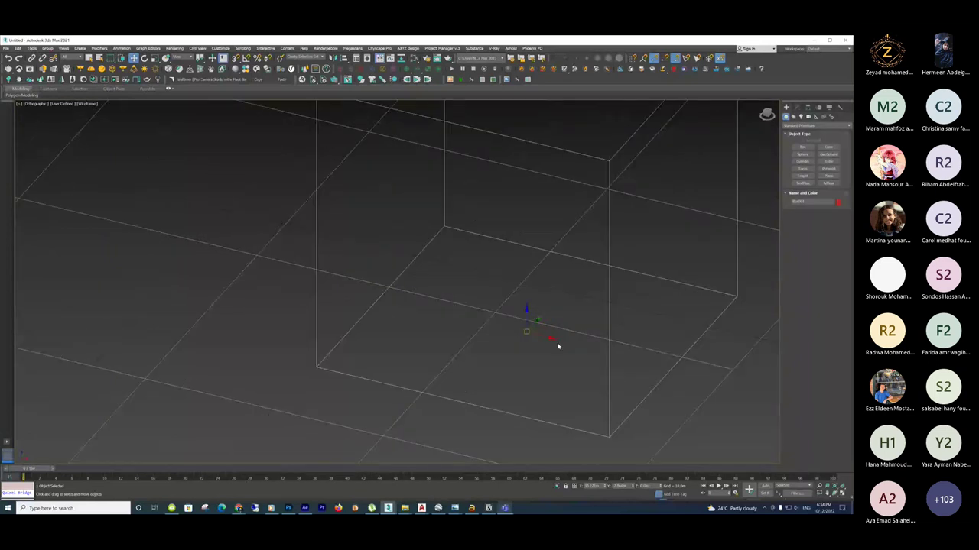
{"action": "scroll", "coordinate": [579, 343], "scroll_direction": "down", "scroll_amount": 4}
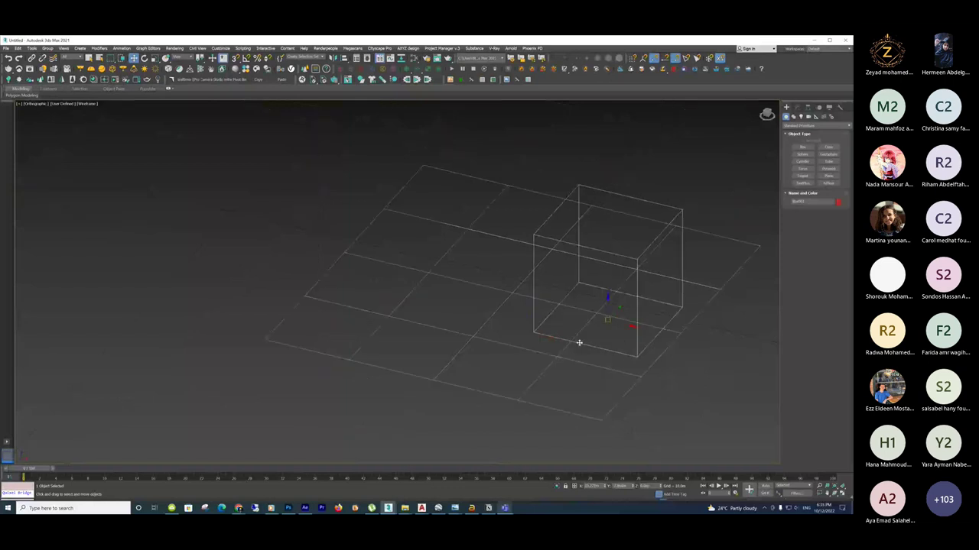
{"action": "scroll", "coordinate": [596, 325], "scroll_direction": "up", "scroll_amount": 3}
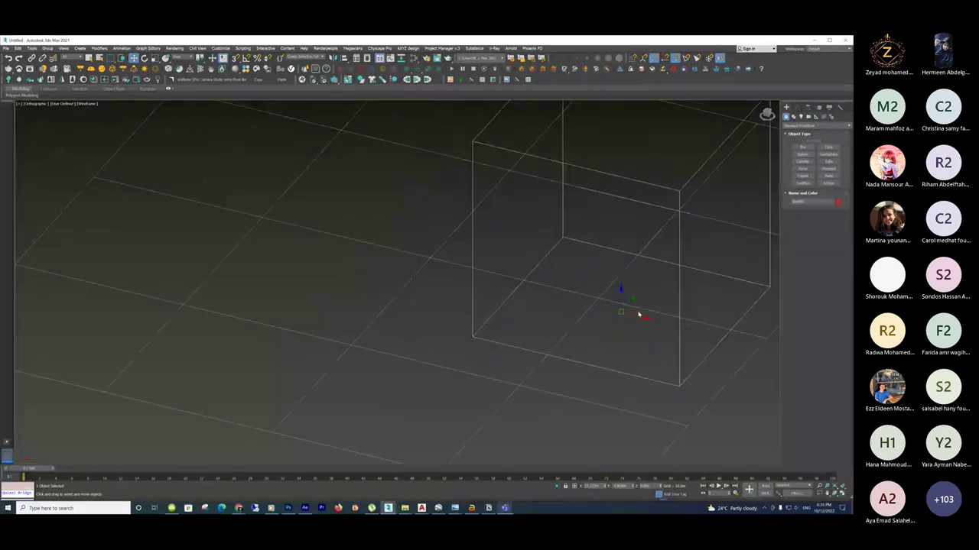
{"action": "scroll", "coordinate": [632, 309], "scroll_direction": "down", "scroll_amount": 2}
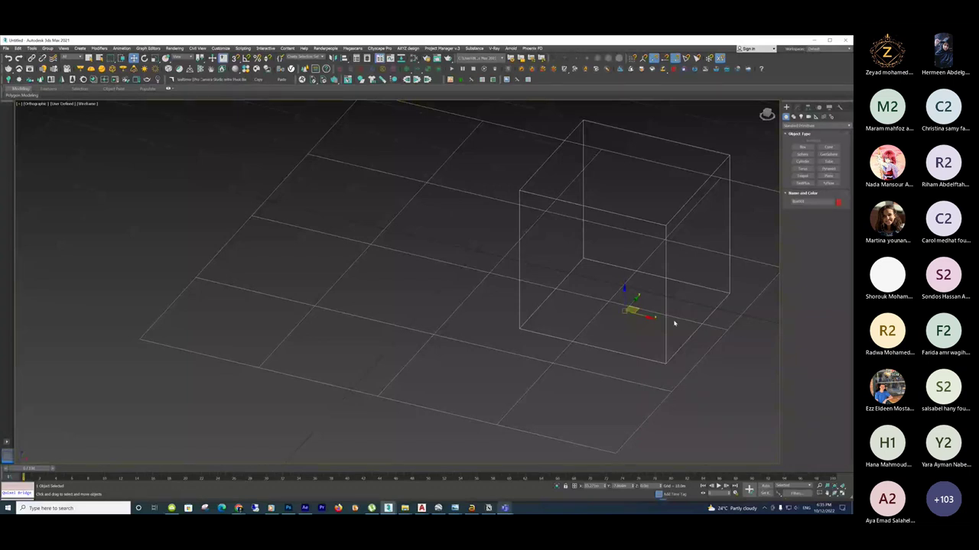
Lock the current selection to the red box.
{"action": "right_click", "coordinate": [673, 323]}
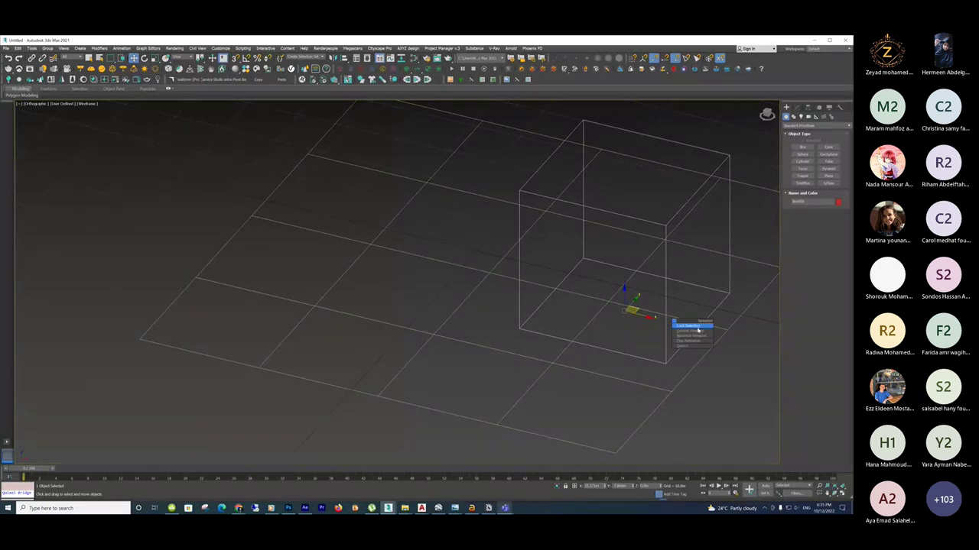
{"action": "left_click", "coordinate": [696, 327]}
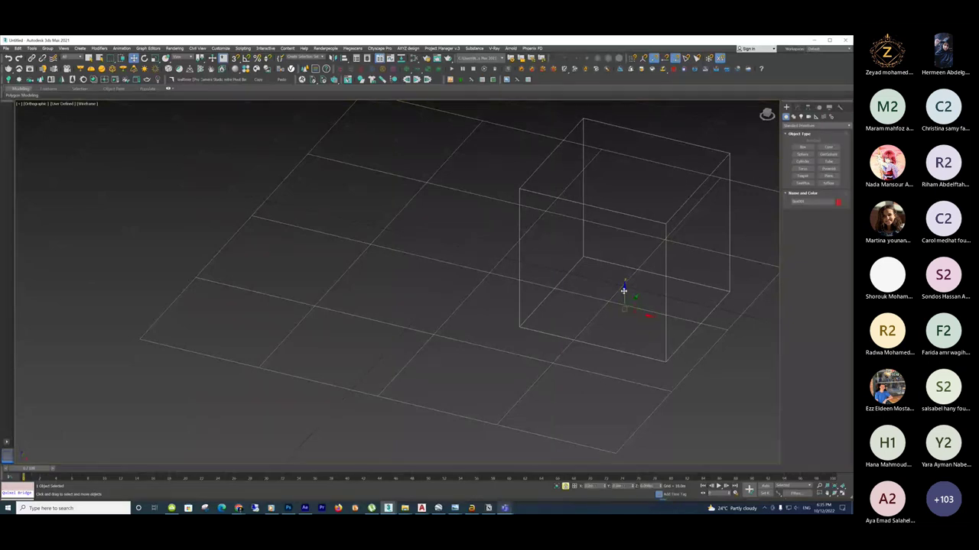
{"action": "scroll", "coordinate": [599, 316], "scroll_direction": "up", "scroll_amount": 3}
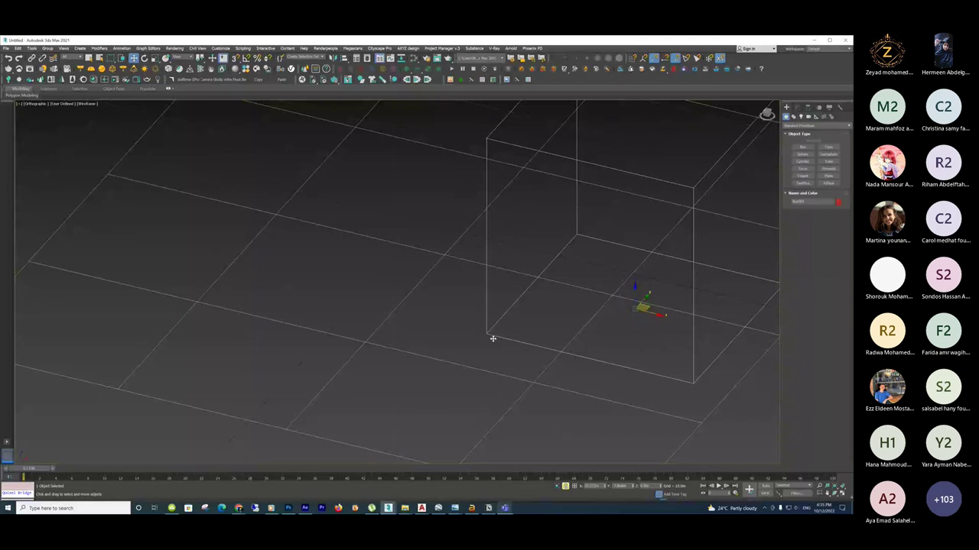
Turn on snapping, drag the box left from its corner, then undo the move.
{"action": "key", "text": "s"}
{"action": "left_click_drag", "start_coordinate": [487, 335], "coordinate": [112, 341]}
{"action": "key", "text": "ctrl+z"}
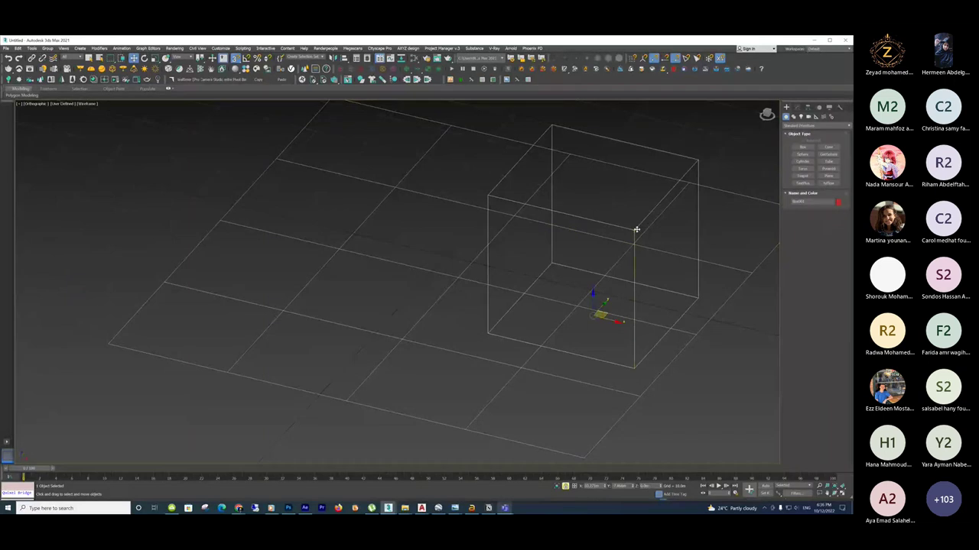
{"action": "left_click_drag", "start_coordinate": [636, 229], "coordinate": [109, 338]}
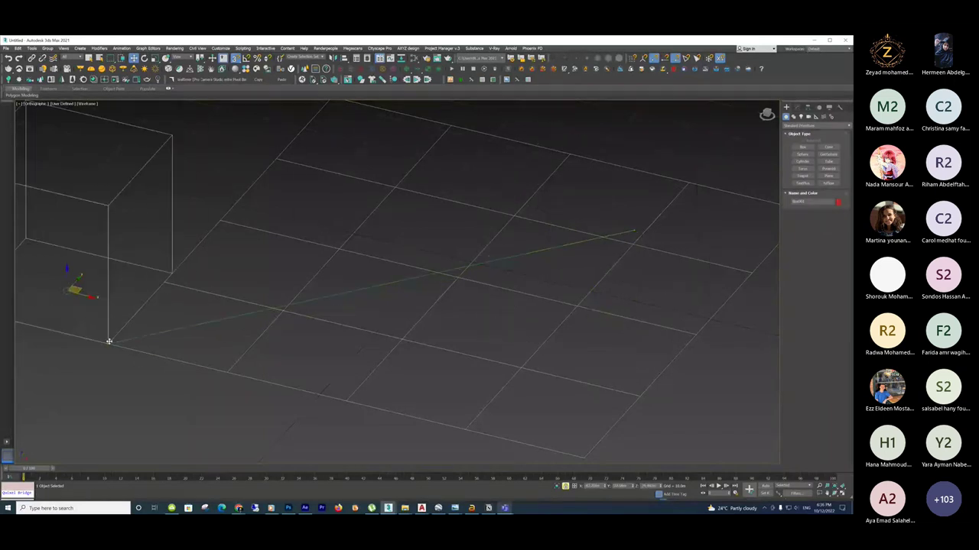
{"action": "key", "text": "ctrl+z"}
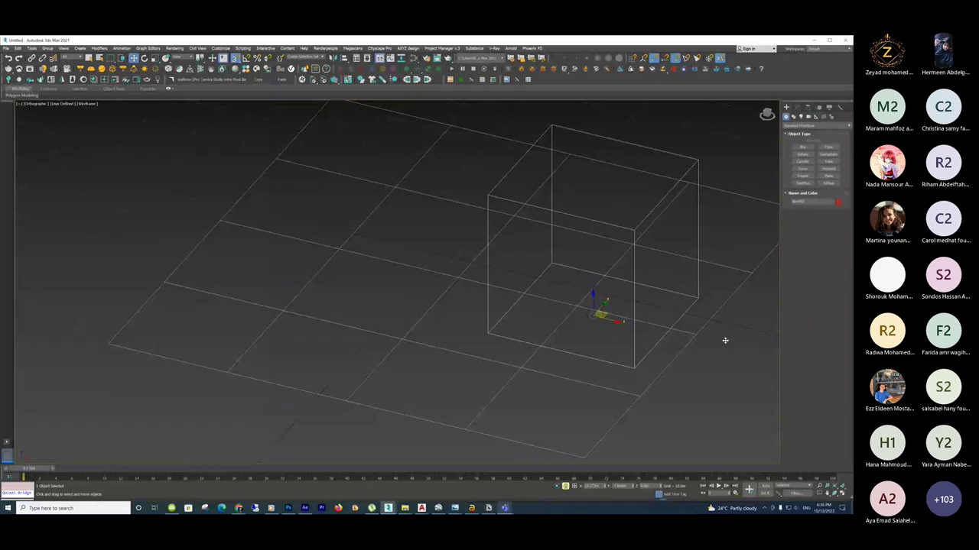
{"action": "middle_click_drag", "start_coordinate": [724, 340], "coordinate": [263, 283], "text": "alt"}
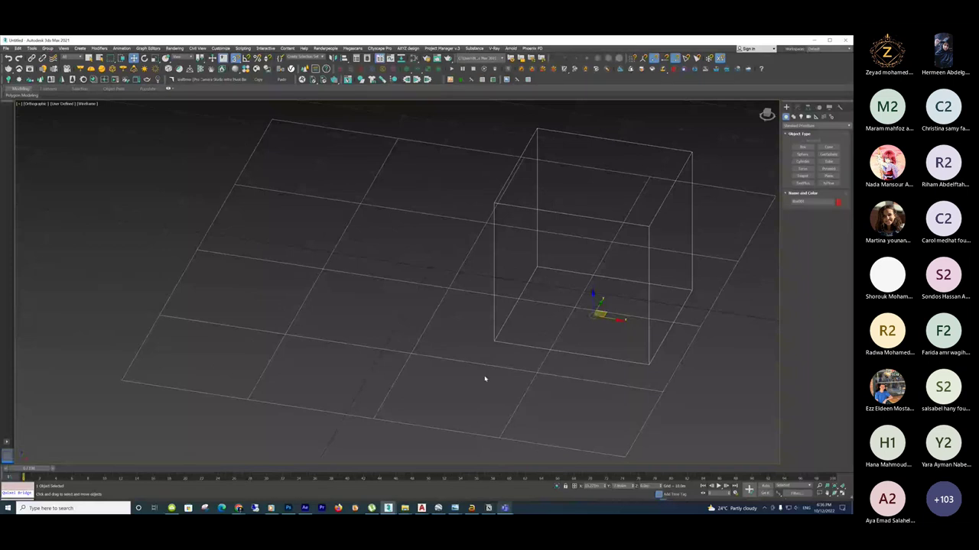
{"action": "middle_click_drag", "start_coordinate": [484, 378], "coordinate": [527, 354]}
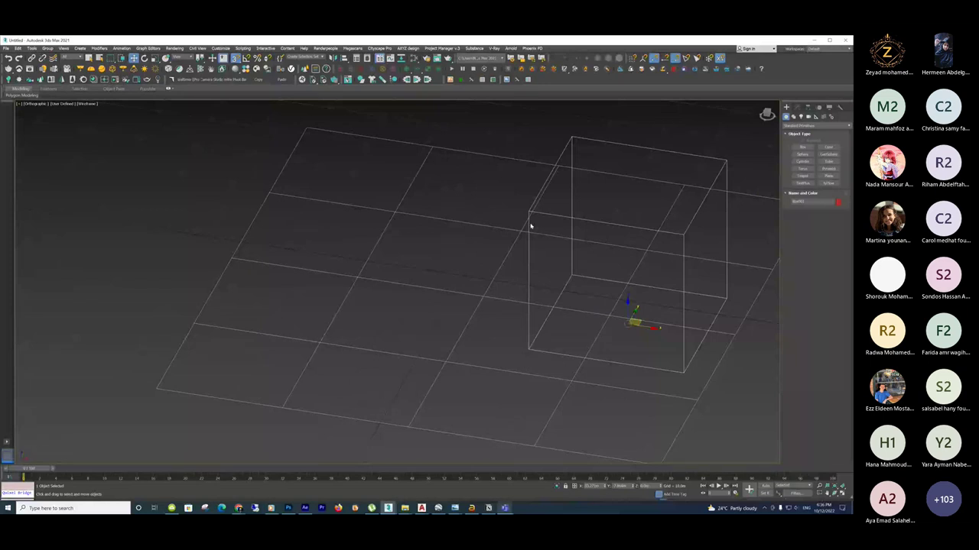
{"action": "scroll", "coordinate": [530, 361], "scroll_direction": "up", "scroll_amount": 5}
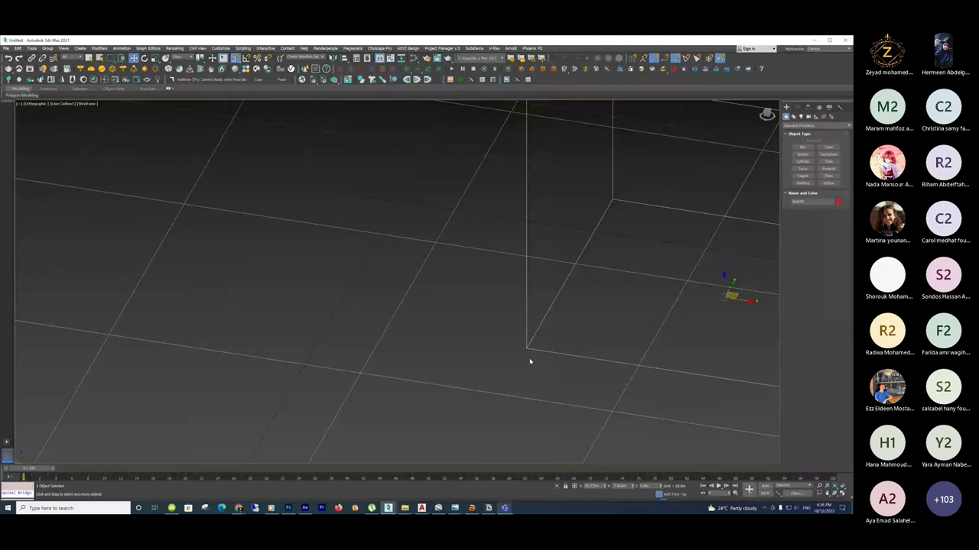
{"action": "scroll", "coordinate": [530, 362], "scroll_direction": "down", "scroll_amount": 5}
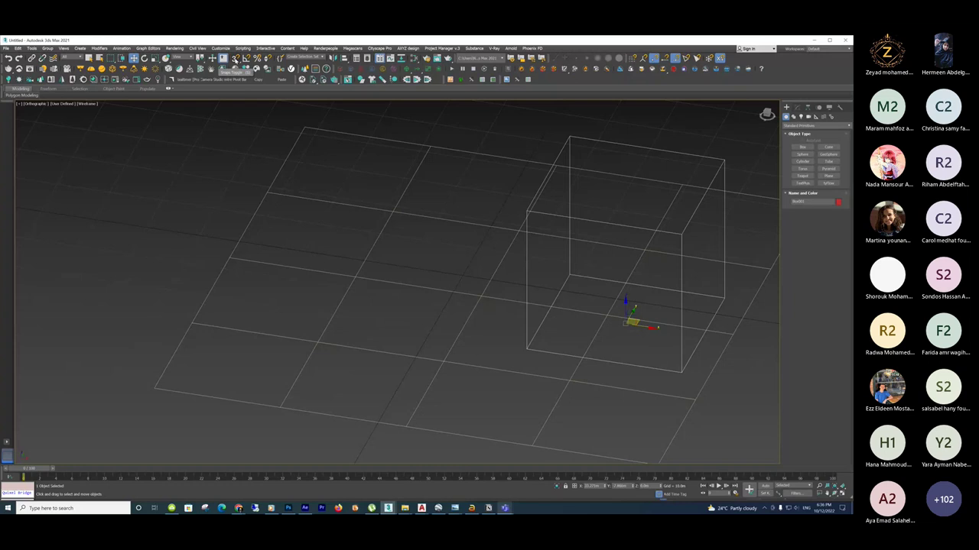
Close the Grid and Snap Settings and delete the red cube.
{"action": "right_click", "coordinate": [222, 59]}
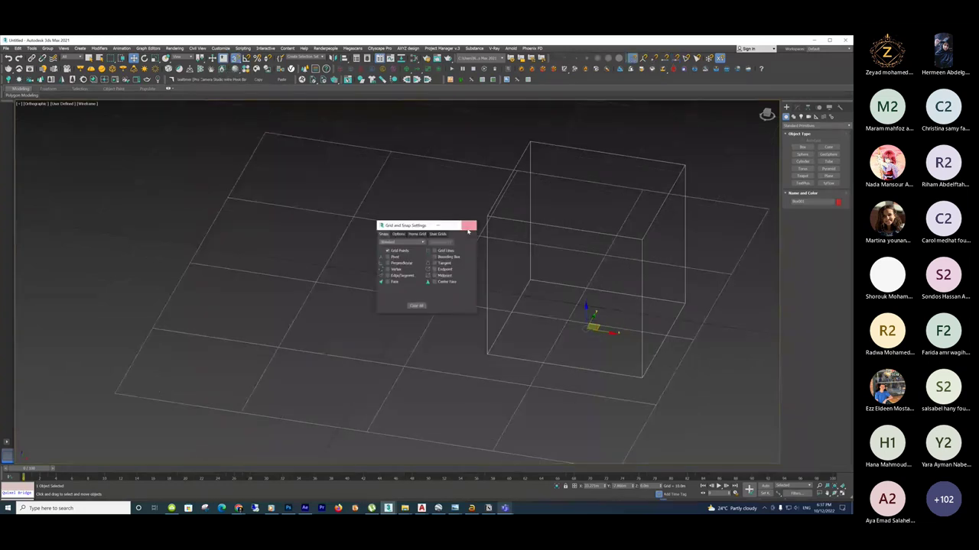
{"action": "left_click", "coordinate": [468, 227]}
{"action": "scroll", "coordinate": [628, 325], "scroll_direction": "down", "scroll_amount": 3}
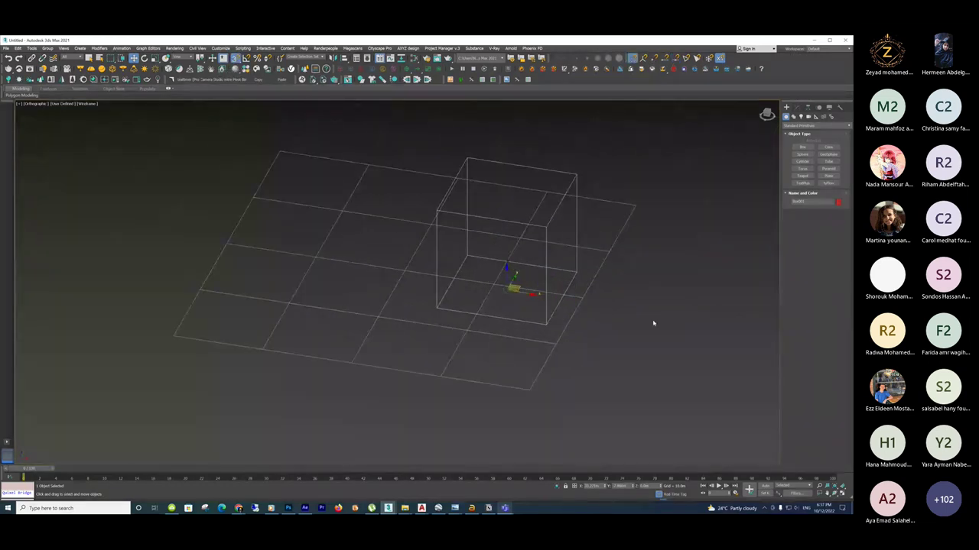
{"action": "key", "text": "Delete"}
{"action": "scroll", "coordinate": [604, 268], "scroll_direction": "up", "scroll_amount": 3}
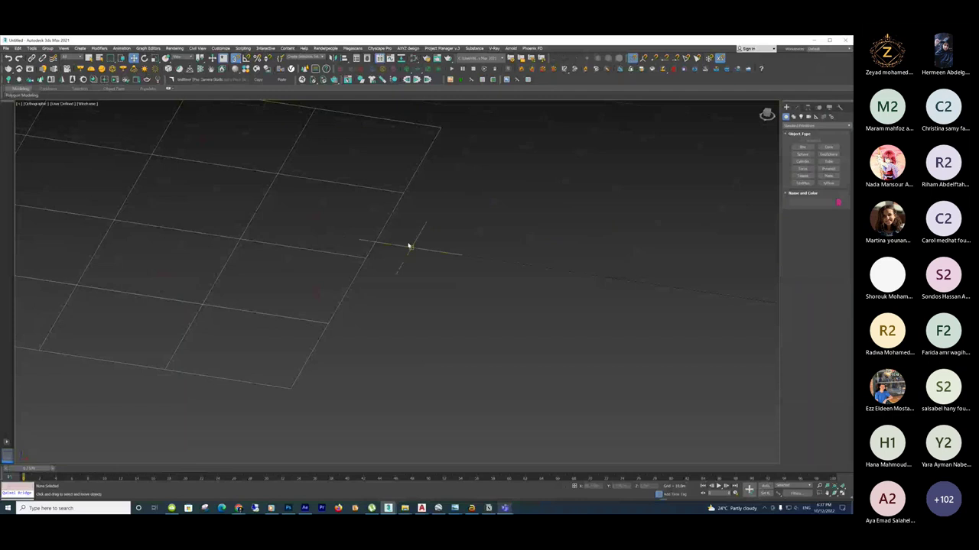
Drag out a new 4×4-segment plane, Plane001, on the ground grid.
{"action": "middle_click_drag", "start_coordinate": [409, 247], "coordinate": [390, 259], "text": "alt"}
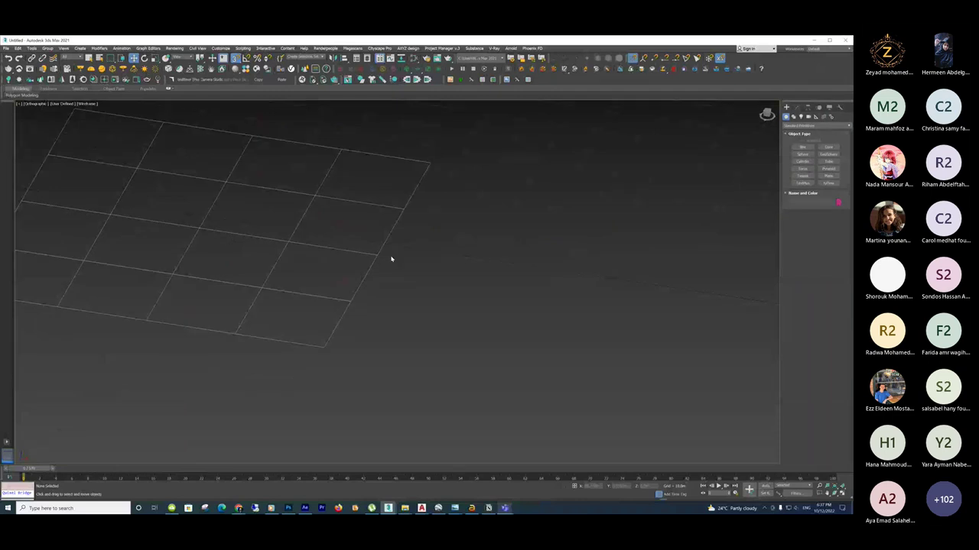
{"action": "mouse_move", "coordinate": [391, 260]}
{"action": "left_mouse_down"}
{"action": "mouse_move", "coordinate": [528, 359]}
{"action": "mouse_move", "coordinate": [463, 333]}
{"action": "mouse_move", "coordinate": [516, 329]}
{"action": "mouse_move", "coordinate": [454, 333]}
{"action": "left_mouse_up"}
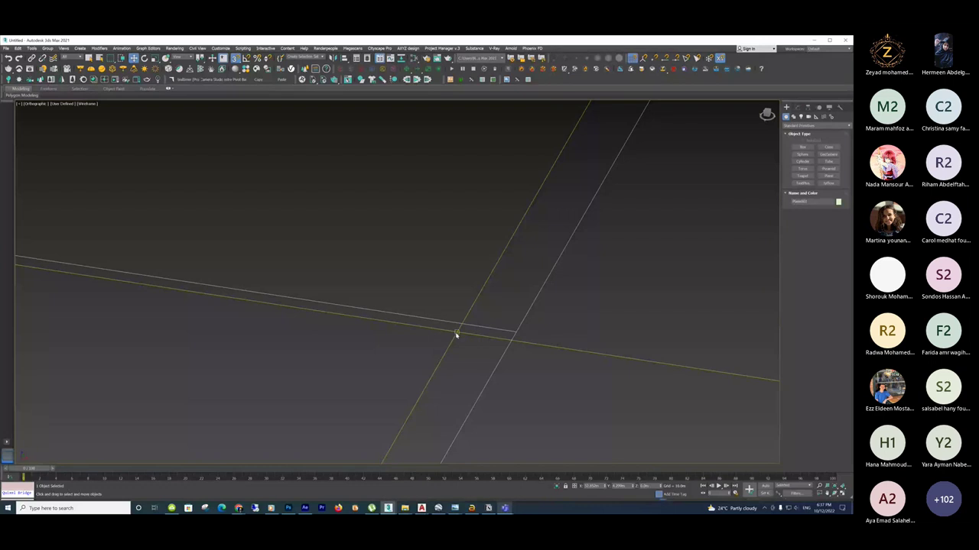
{"action": "scroll", "coordinate": [459, 333], "scroll_direction": "down", "scroll_amount": 10}
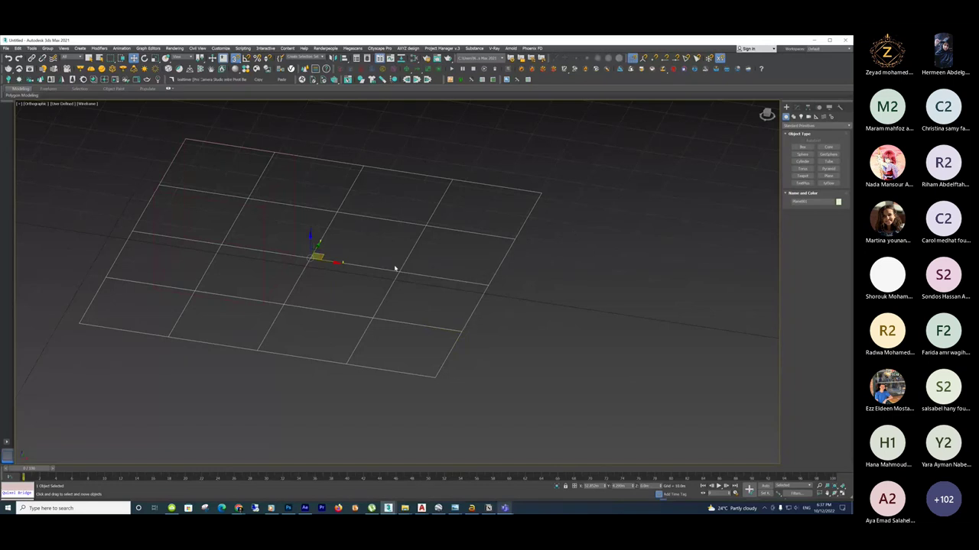
Shift the plane slightly right and turn on Snaps Toggle with Vertex snapping.
{"action": "left_click_drag", "start_coordinate": [395, 268], "coordinate": [452, 264]}
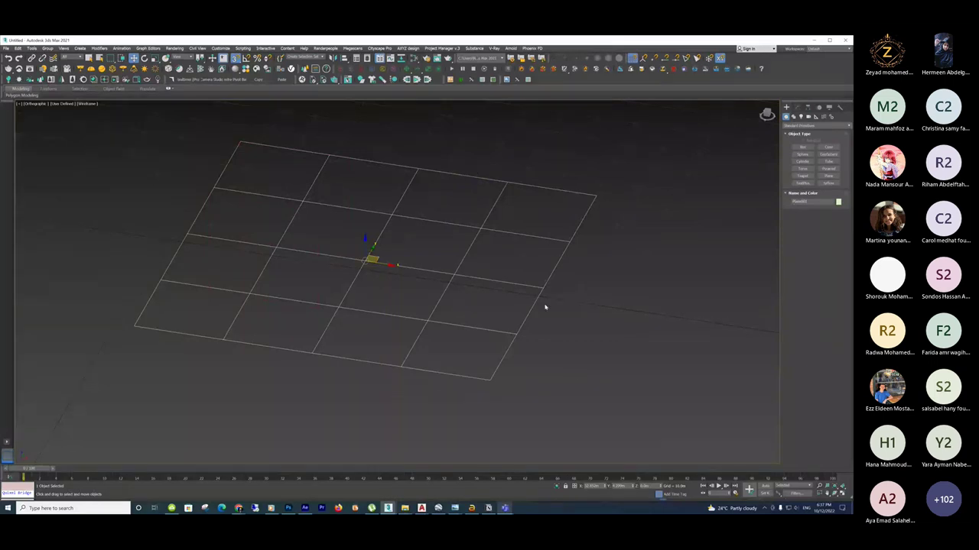
{"action": "scroll", "coordinate": [544, 283], "scroll_direction": "up", "scroll_amount": 5}
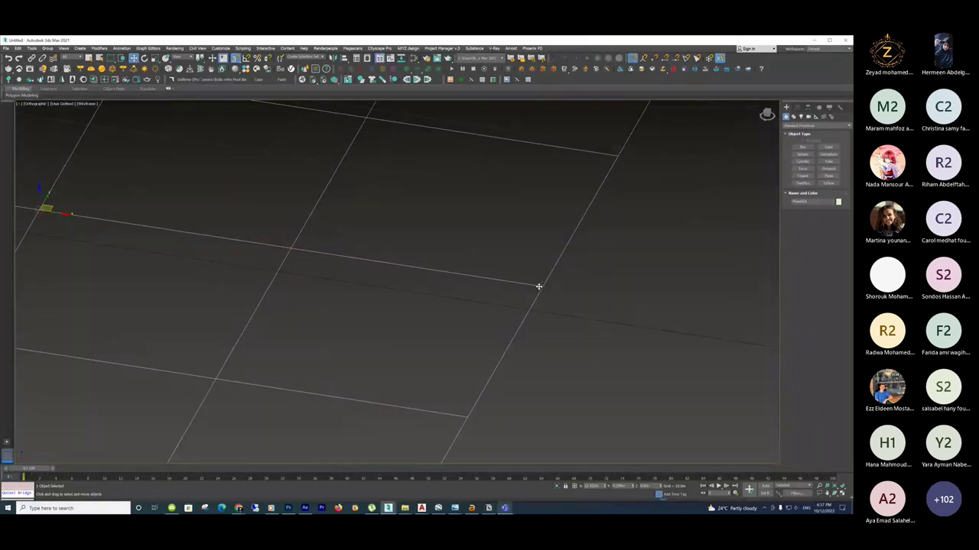
{"action": "scroll", "coordinate": [429, 292], "scroll_direction": "down", "scroll_amount": 2}
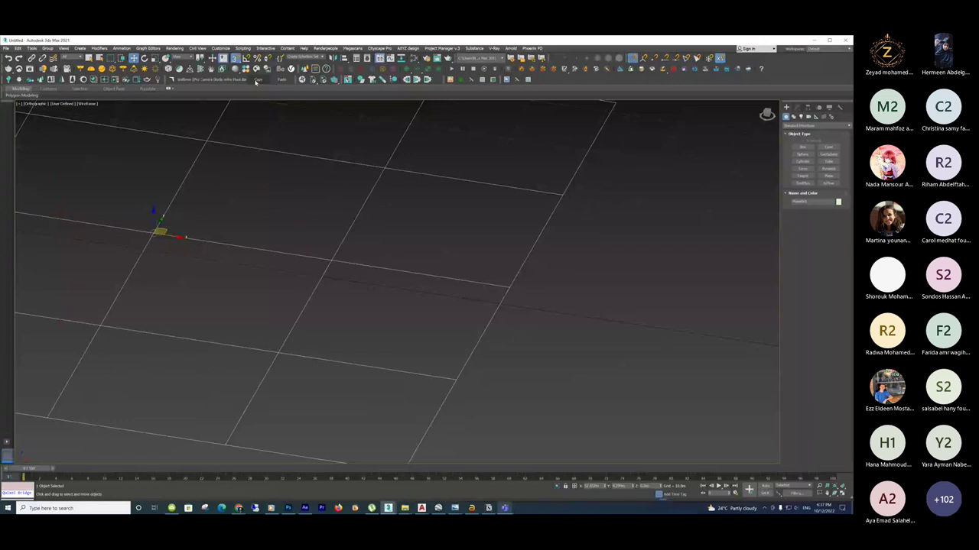
{"action": "left_click", "coordinate": [394, 271]}
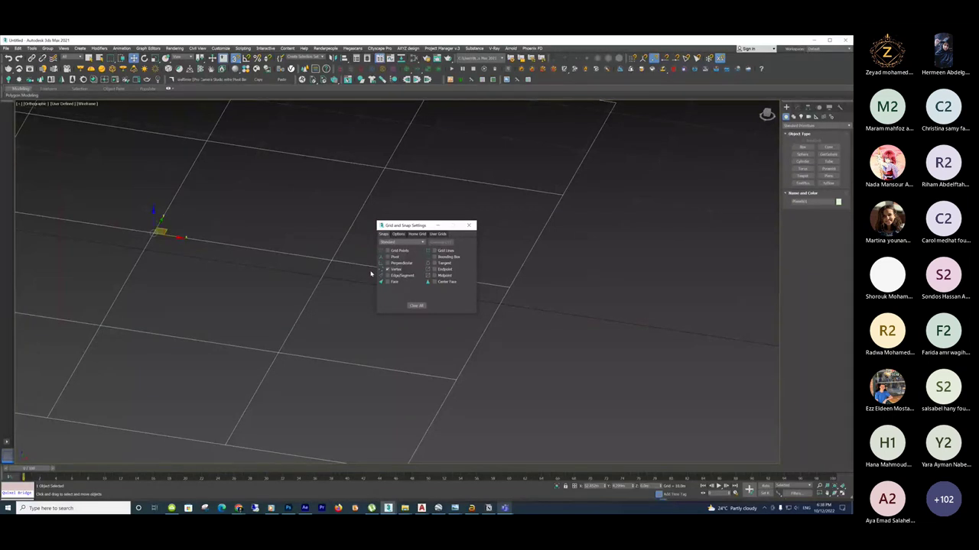
Close the Grid and Snap Settings dialog and zoom in and out on the wireframe 4×4 plane.
{"action": "left_click", "coordinate": [468, 226]}
{"action": "scroll", "coordinate": [578, 314], "scroll_direction": "down", "scroll_amount": 4}
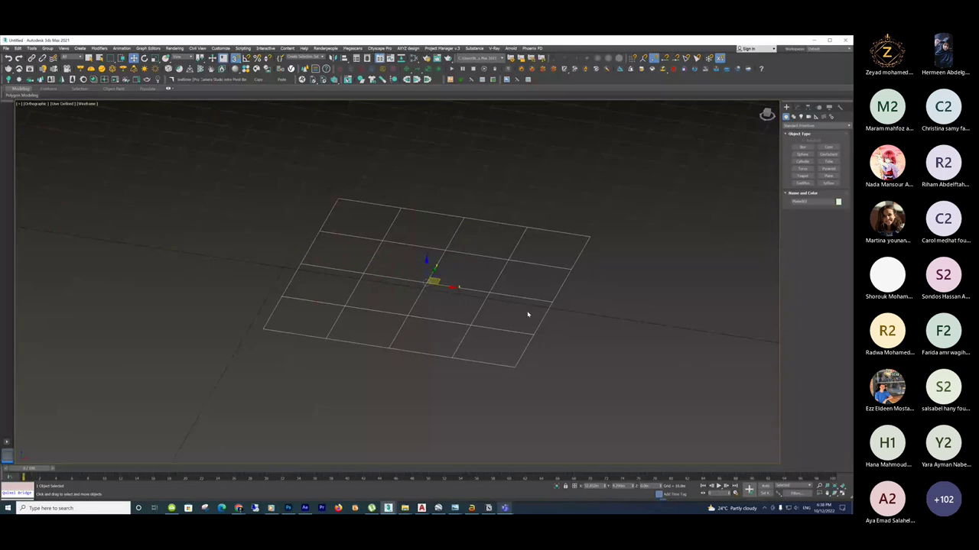
{"action": "scroll", "coordinate": [527, 314], "scroll_direction": "up", "scroll_amount": 2}
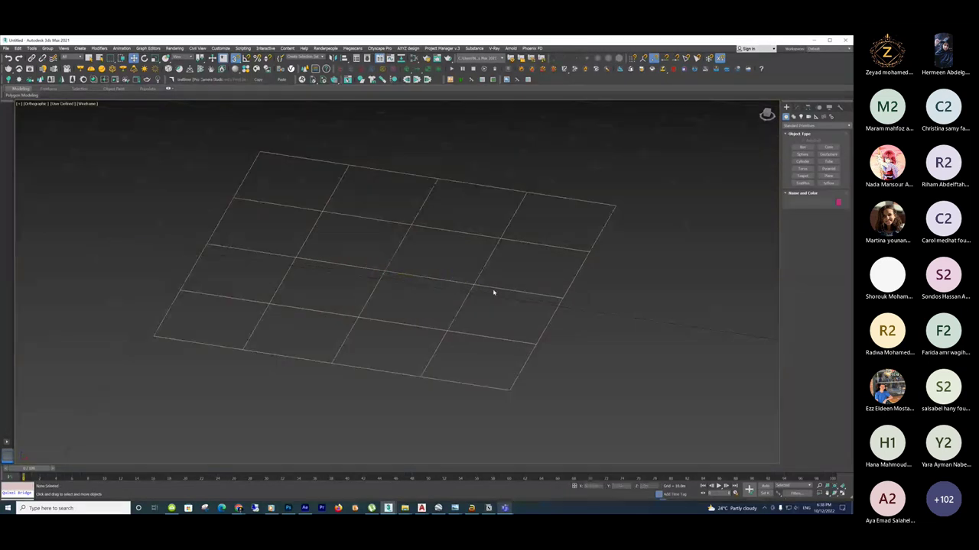
{"action": "scroll", "coordinate": [590, 302], "scroll_direction": "up", "scroll_amount": 2}
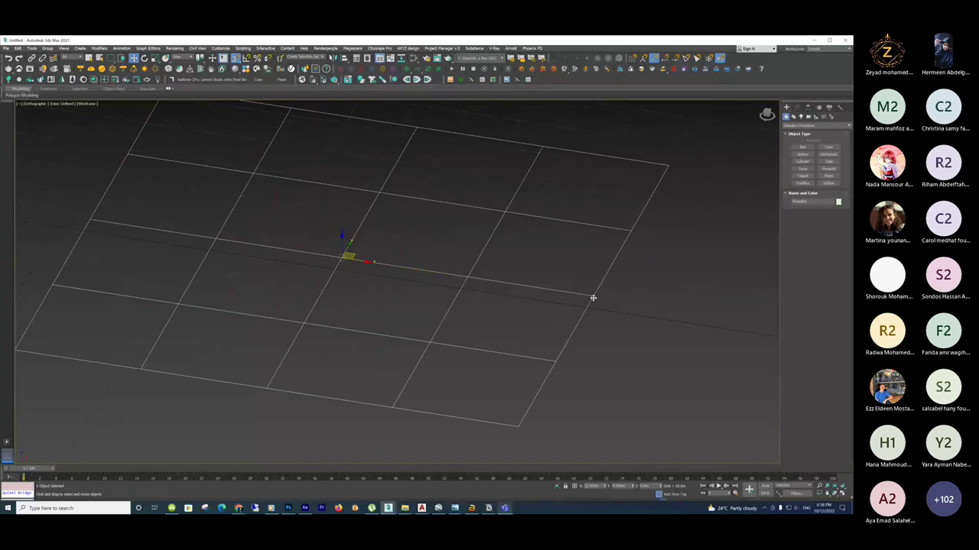
{"action": "scroll", "coordinate": [593, 298], "scroll_direction": "up", "scroll_amount": 5}
{"action": "scroll", "coordinate": [594, 294], "scroll_direction": "down", "scroll_amount": 4}
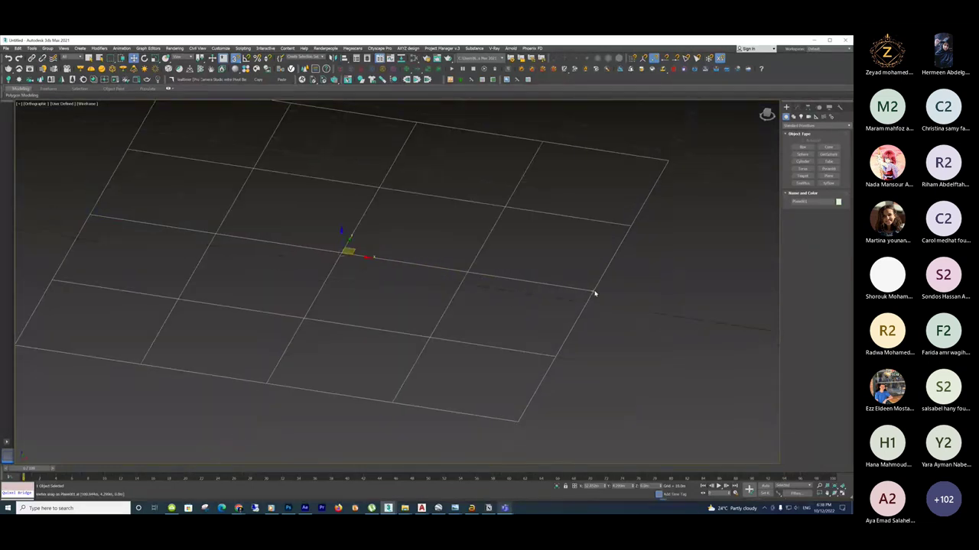
{"action": "scroll", "coordinate": [594, 293], "scroll_direction": "down", "scroll_amount": 4}
{"action": "scroll", "coordinate": [563, 284], "scroll_direction": "up", "scroll_amount": 2}
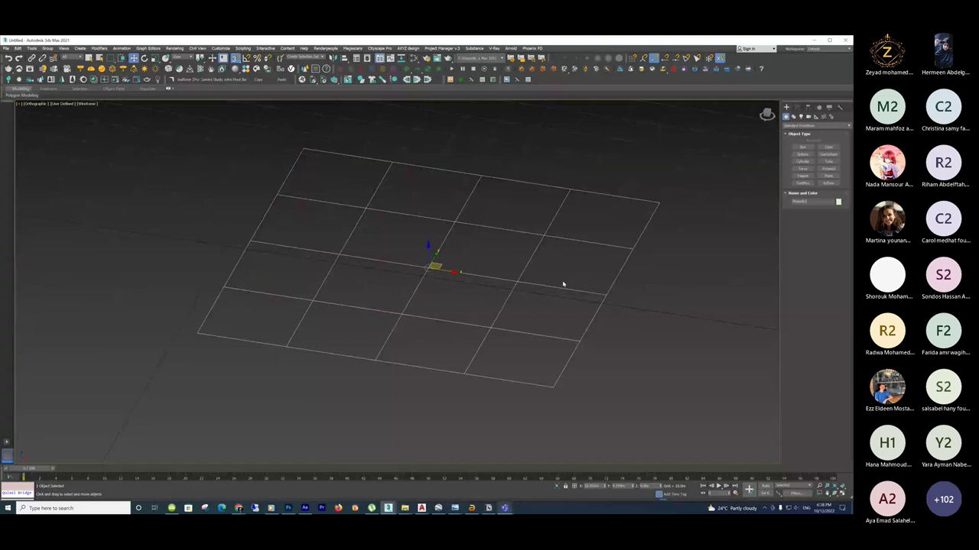
Return to shaded display, frame the plane with Z, and snap its corner onto the red box's corner.
{"action": "key", "text": "F3"}
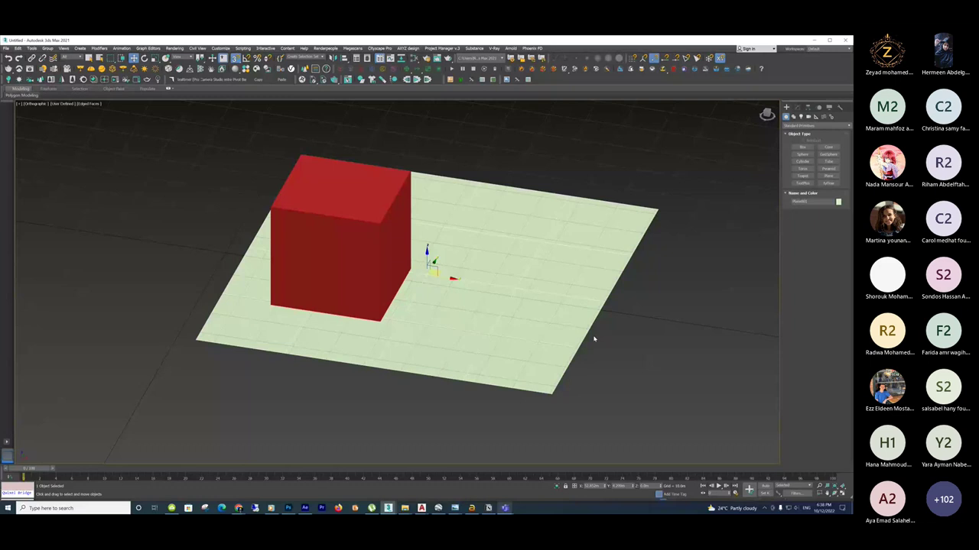
{"action": "scroll", "coordinate": [421, 278], "scroll_direction": "up", "scroll_amount": 3}
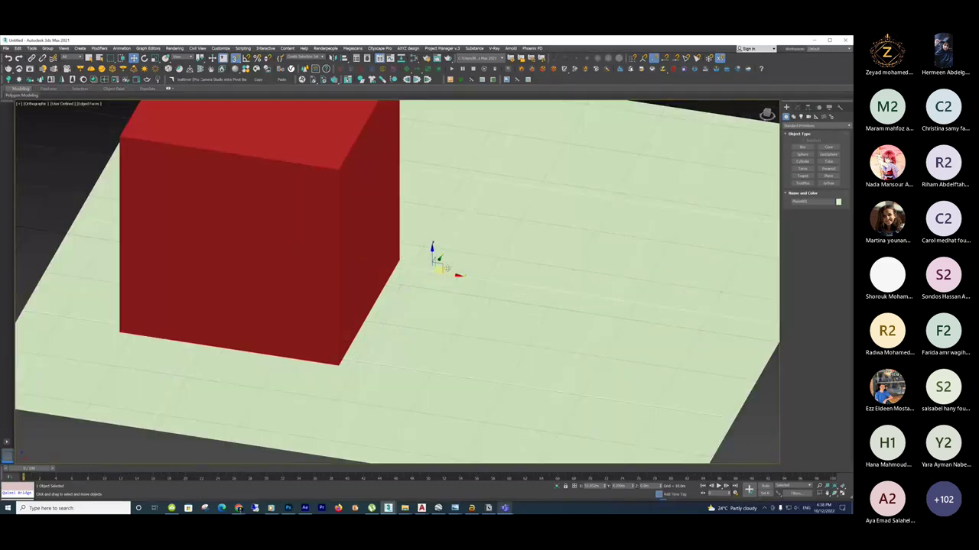
{"action": "left_click_drag", "start_coordinate": [447, 269], "coordinate": [461, 294]}
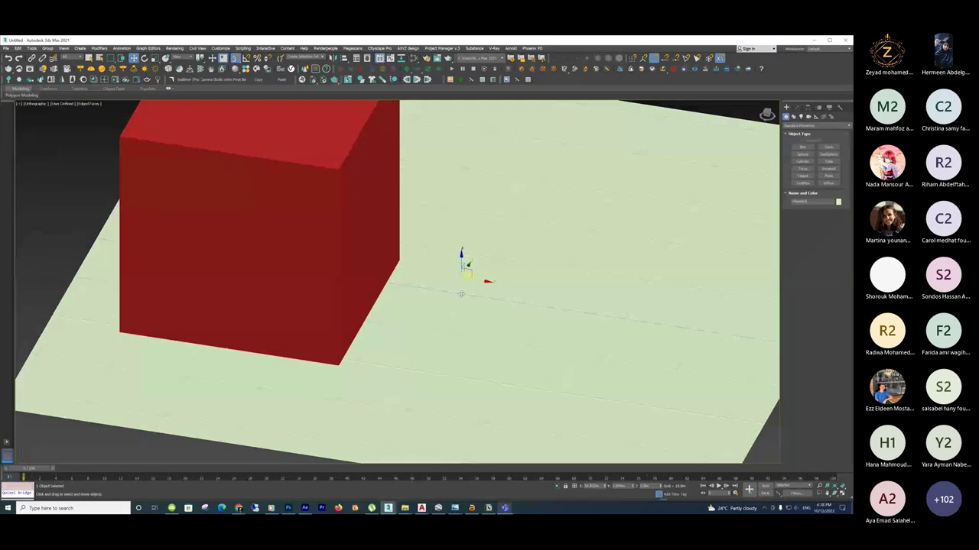
{"action": "key", "text": "z"}
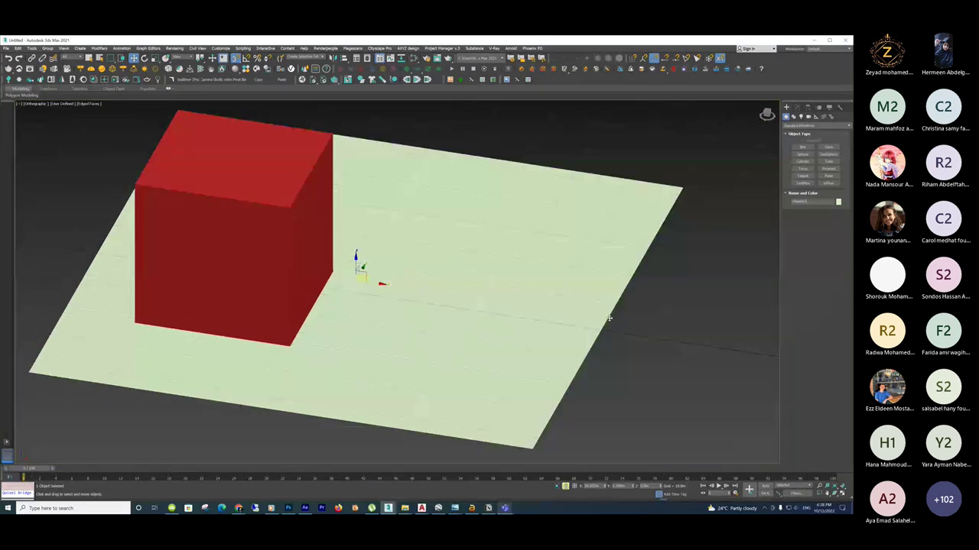
{"action": "left_click_drag", "start_coordinate": [608, 318], "coordinate": [292, 342]}
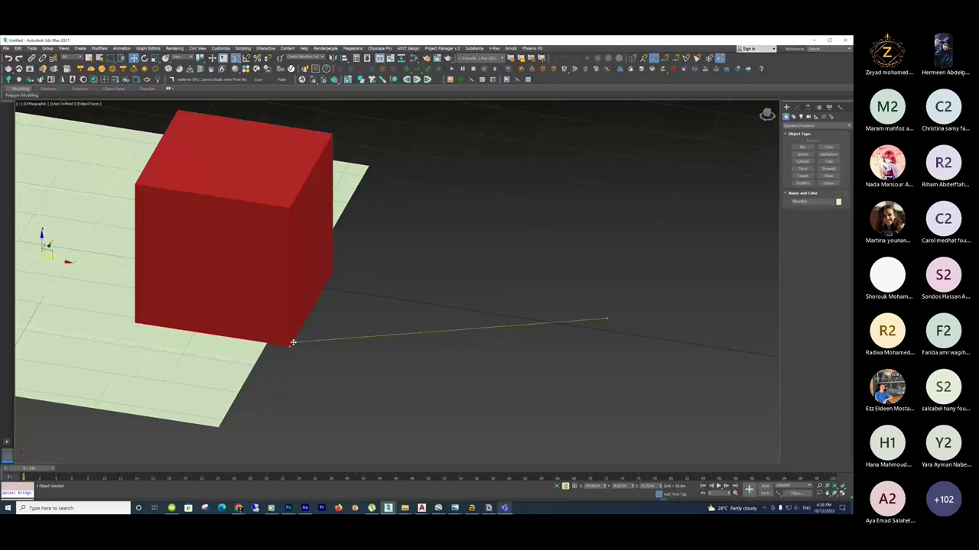
{"action": "scroll", "coordinate": [551, 253], "scroll_direction": "up", "scroll_amount": 5}
{"action": "scroll", "coordinate": [530, 273], "scroll_direction": "down", "scroll_amount": 8}
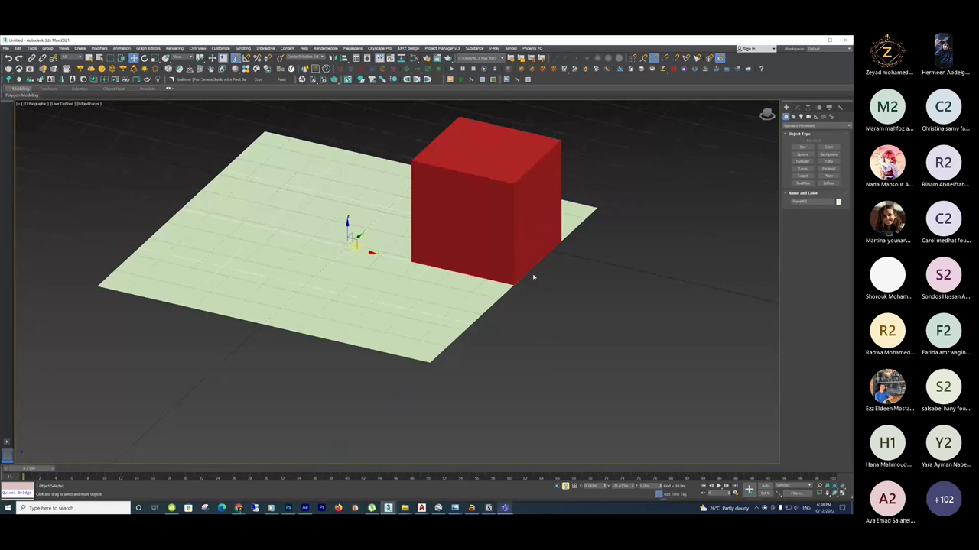
Switch to Perspective and snap the plane's corner up to the box's top vertex.
{"action": "key", "text": "p"}
{"action": "key", "text": "w"}
{"action": "left_click_drag", "start_coordinate": [569, 391], "coordinate": [627, 188]}
Orbit to look down on the plane and box, then select the green plane.
{"action": "middle_click_drag", "start_coordinate": [627, 187], "coordinate": [606, 204], "text": "alt"}
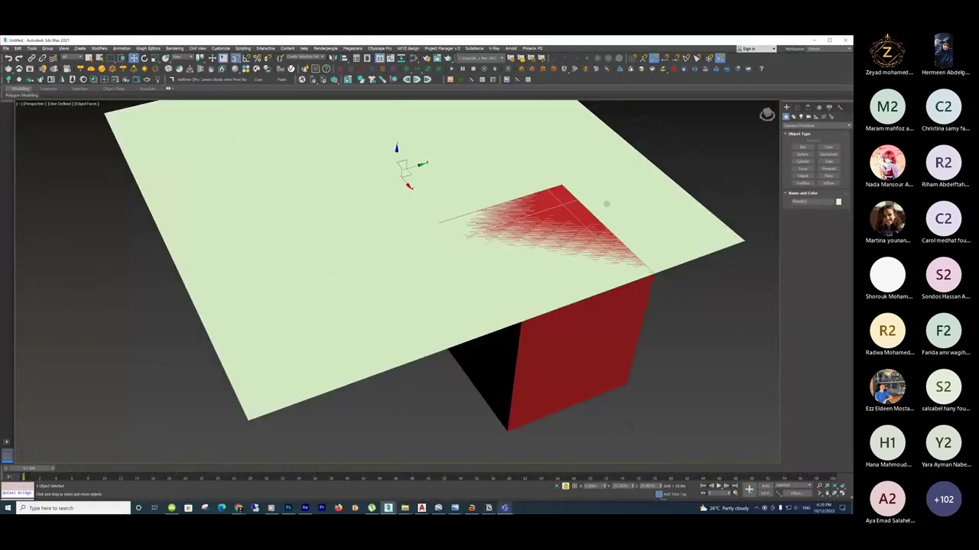
{"action": "scroll", "coordinate": [606, 205], "scroll_direction": "up", "scroll_amount": 10}
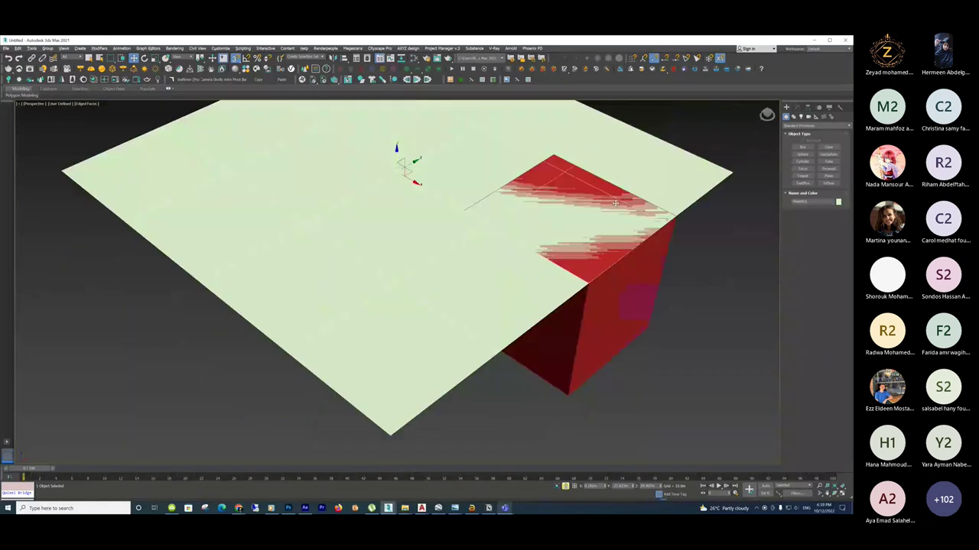
{"action": "middle_click_drag", "start_coordinate": [601, 258], "coordinate": [608, 254], "text": "alt"}
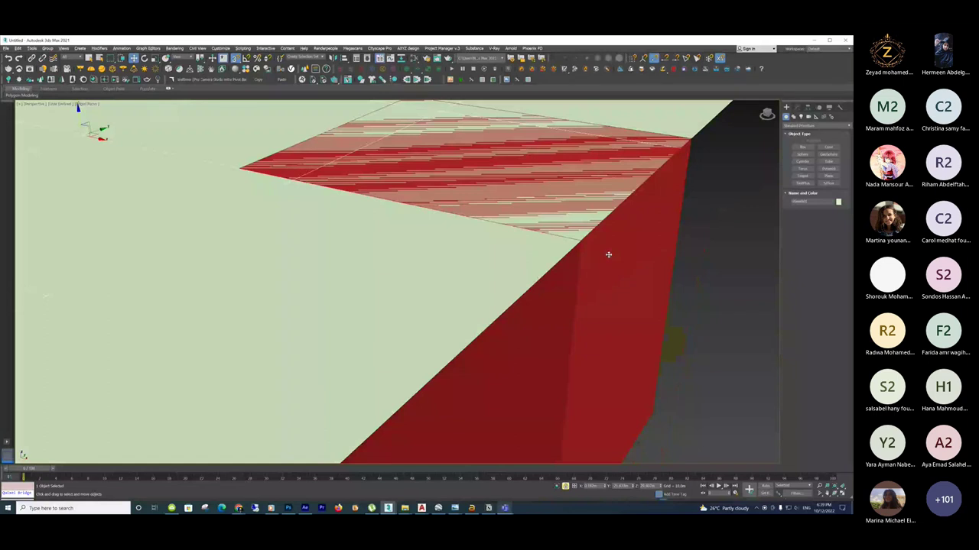
{"action": "middle_click_drag", "start_coordinate": [598, 337], "coordinate": [484, 295], "text": "alt"}
{"action": "left_click", "coordinate": [492, 299]}
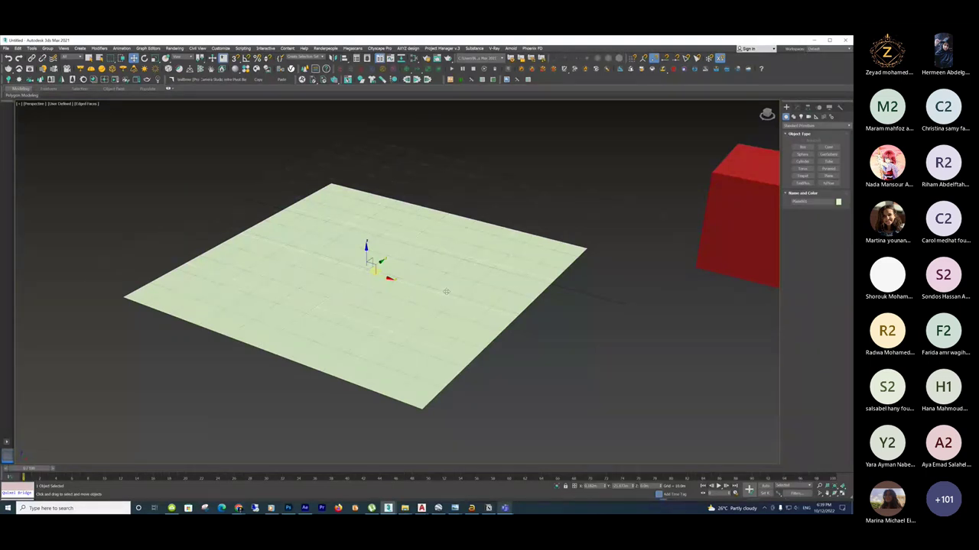
Reselect the green plane and orbit to a more top-down view of it.
{"action": "mouse_move", "coordinate": [446, 291]}
{"action": "middle_mouse_down", "text": "alt"}
{"action": "mouse_move", "coordinate": [436, 275]}
{"action": "mouse_move", "coordinate": [454, 274]}
{"action": "mouse_move", "coordinate": [460, 305]}
{"action": "middle_mouse_up", "text": "alt"}
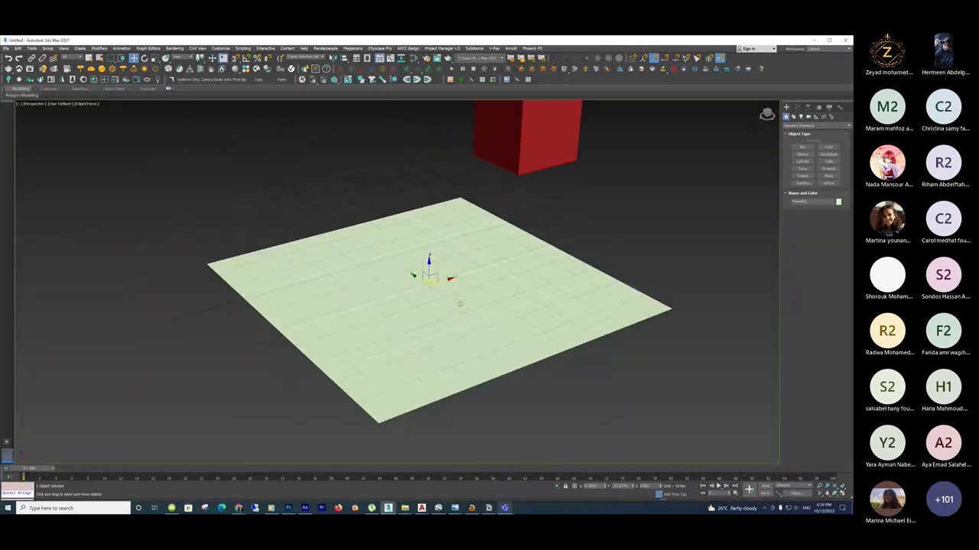
{"action": "left_click", "coordinate": [602, 244]}
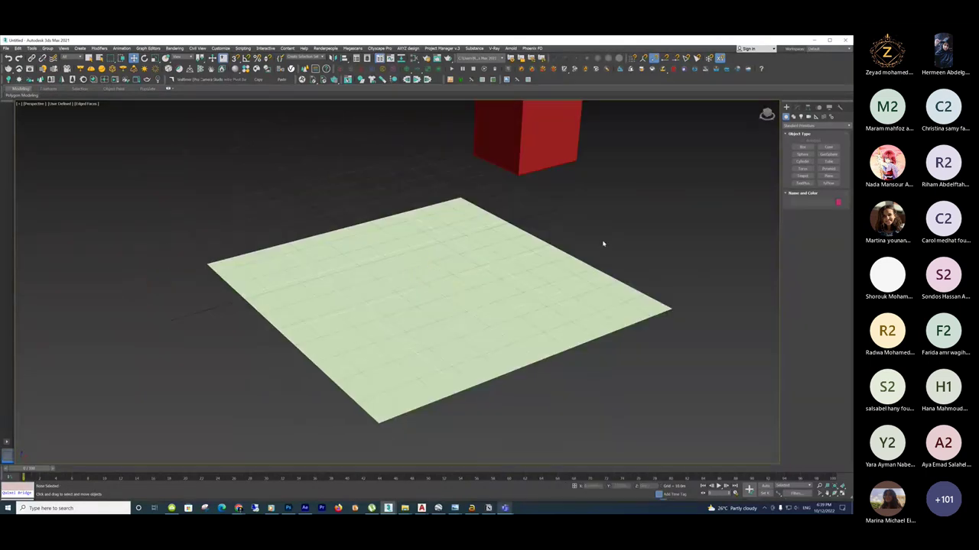
{"action": "left_click", "coordinate": [577, 277]}
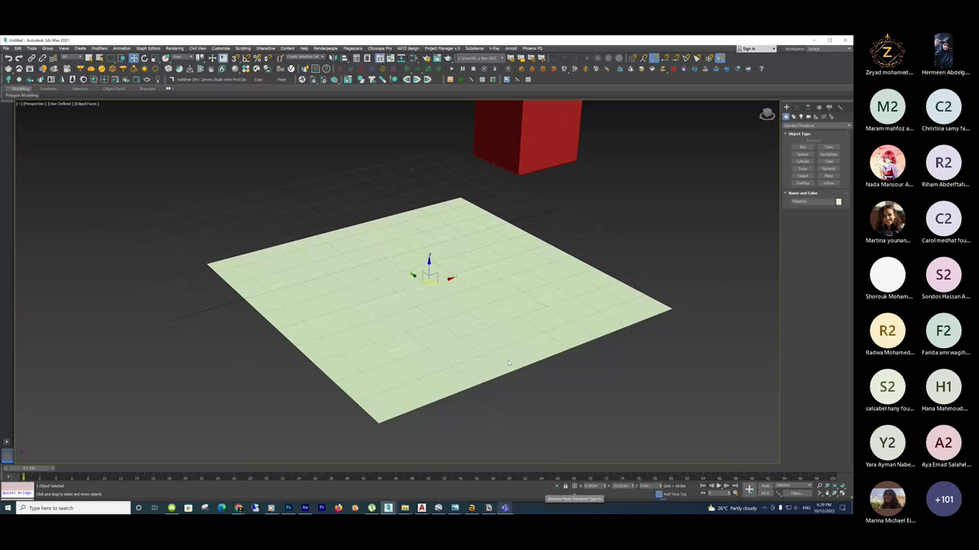
{"action": "scroll", "coordinate": [449, 328], "scroll_direction": "up", "scroll_amount": 2}
{"action": "middle_click_drag", "start_coordinate": [449, 329], "coordinate": [445, 306], "text": "alt"}
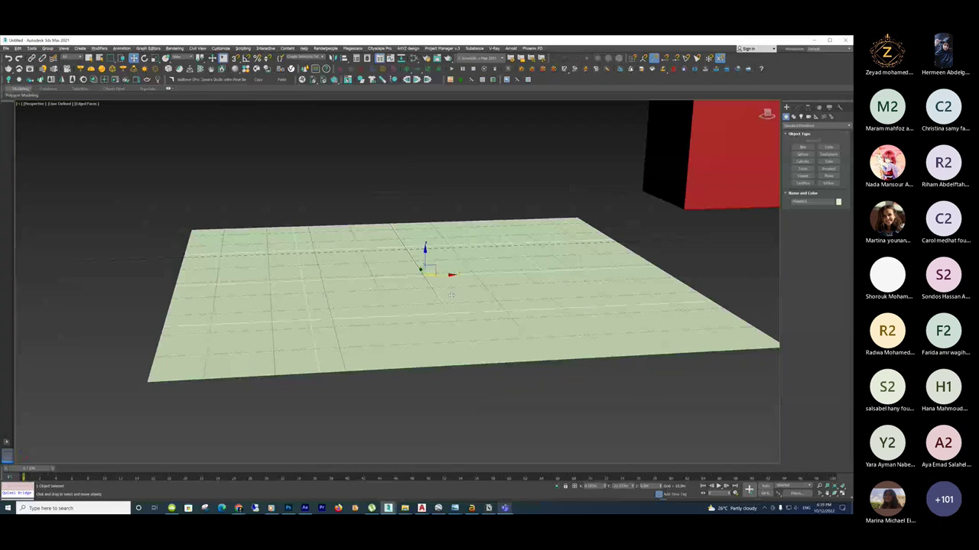
{"action": "middle_click_drag", "start_coordinate": [451, 294], "coordinate": [443, 291], "text": "alt"}
Clear the selection, zoom out and orbit slightly, then select the green plane again.
{"action": "key", "text": "ctrl+d"}
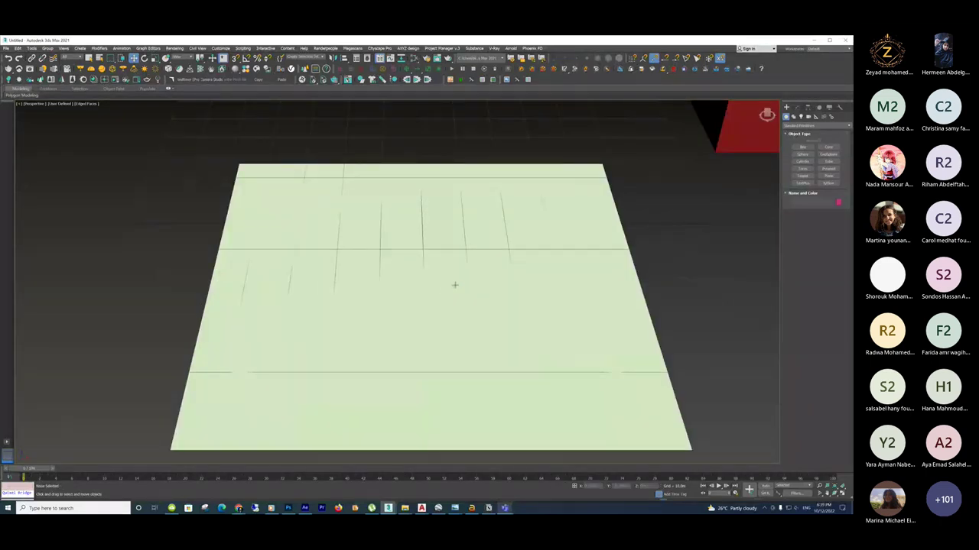
{"action": "scroll", "coordinate": [451, 288], "scroll_direction": "down", "scroll_amount": 3}
{"action": "middle_click_drag", "start_coordinate": [458, 338], "coordinate": [569, 500], "text": "alt"}
{"action": "left_click", "coordinate": [452, 320]}
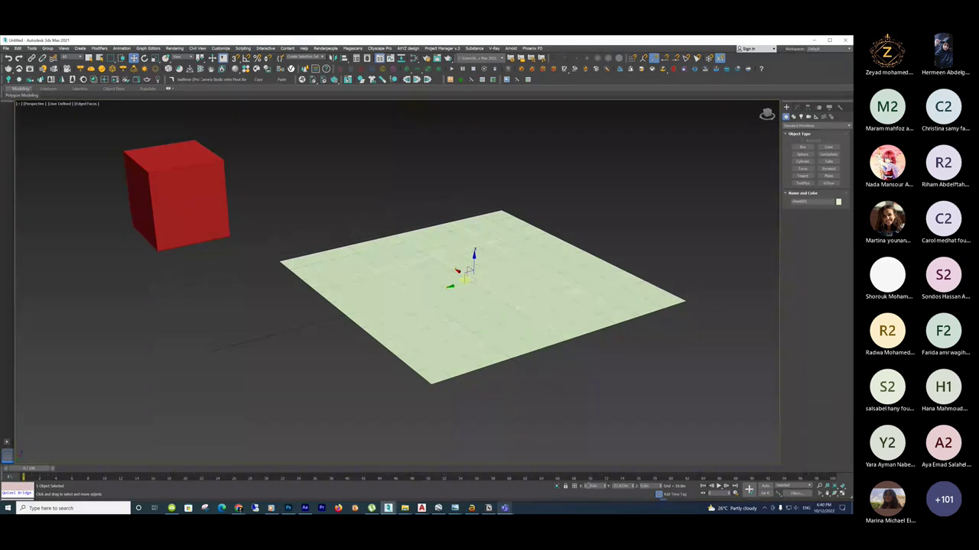
Drag the green plane up and to the right, away from the red box.
{"action": "left_click", "coordinate": [587, 486]}
{"action": "middle_click_drag", "start_coordinate": [460, 415], "coordinate": [494, 400]}
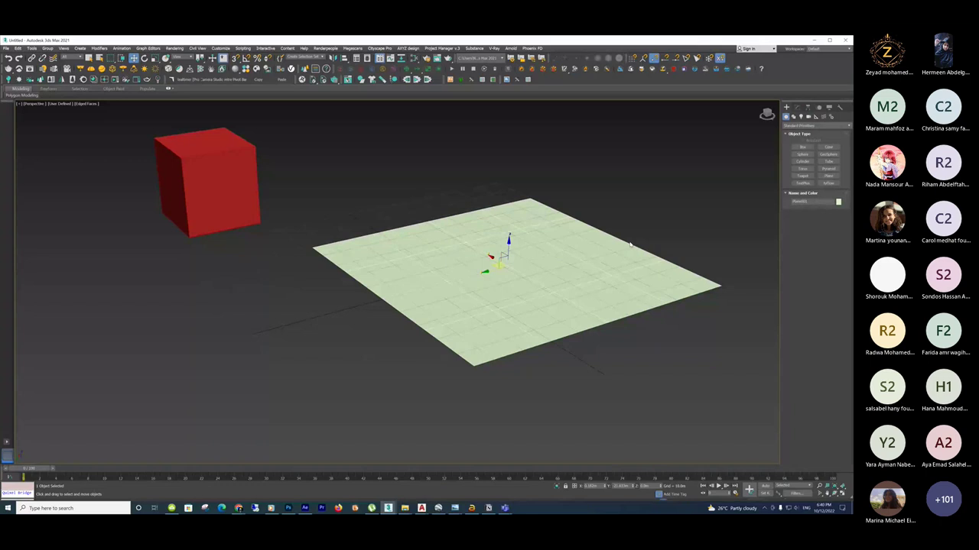
{"action": "scroll", "coordinate": [417, 245], "scroll_direction": "up", "scroll_amount": 3}
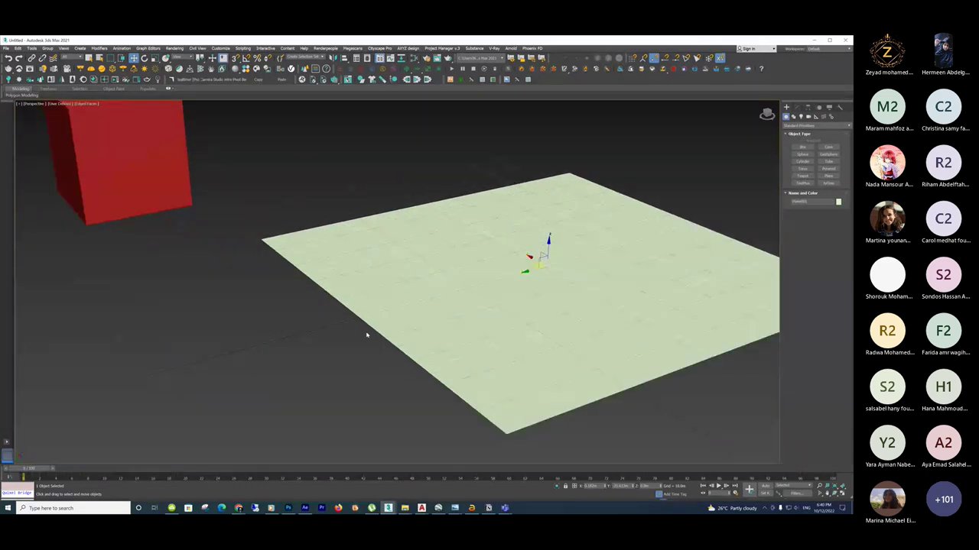
{"action": "left_click", "coordinate": [366, 335]}
{"action": "scroll", "coordinate": [430, 322], "scroll_direction": "down", "scroll_amount": 4}
{"action": "left_click_drag", "start_coordinate": [430, 321], "coordinate": [584, 252]}
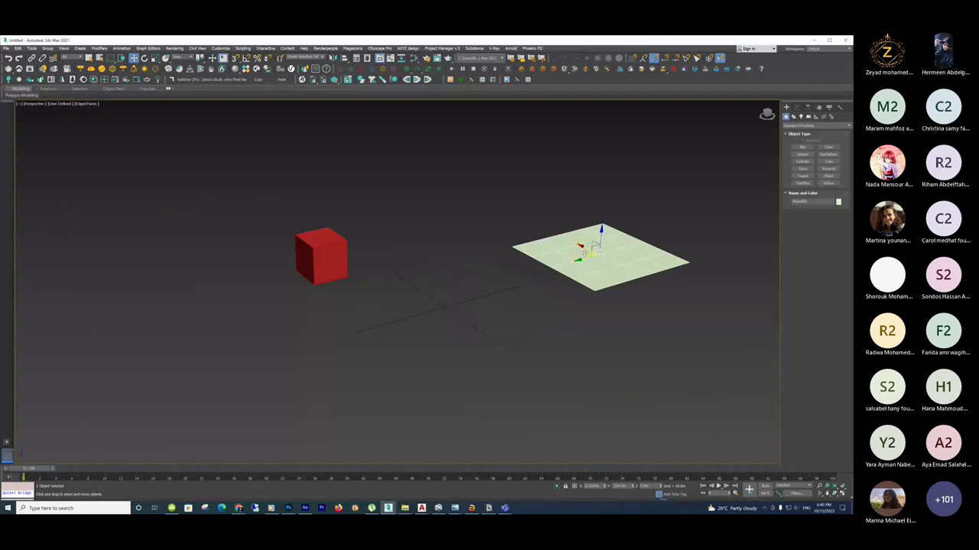
Pan and zoom the view back to frame the plane and box, restoring the previous view.
{"action": "scroll", "coordinate": [558, 299], "scroll_direction": "up", "scroll_amount": 4}
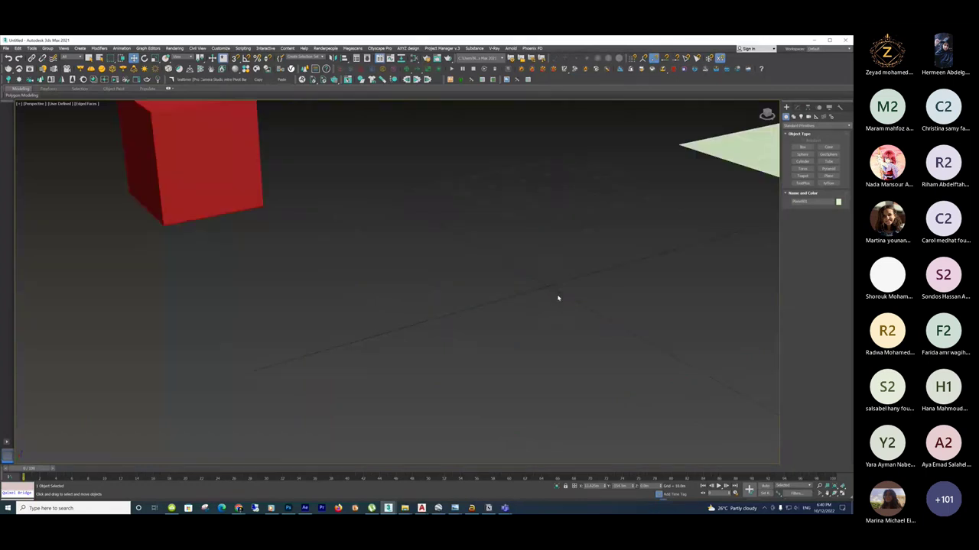
{"action": "middle_click_drag", "start_coordinate": [558, 298], "coordinate": [468, 238]}
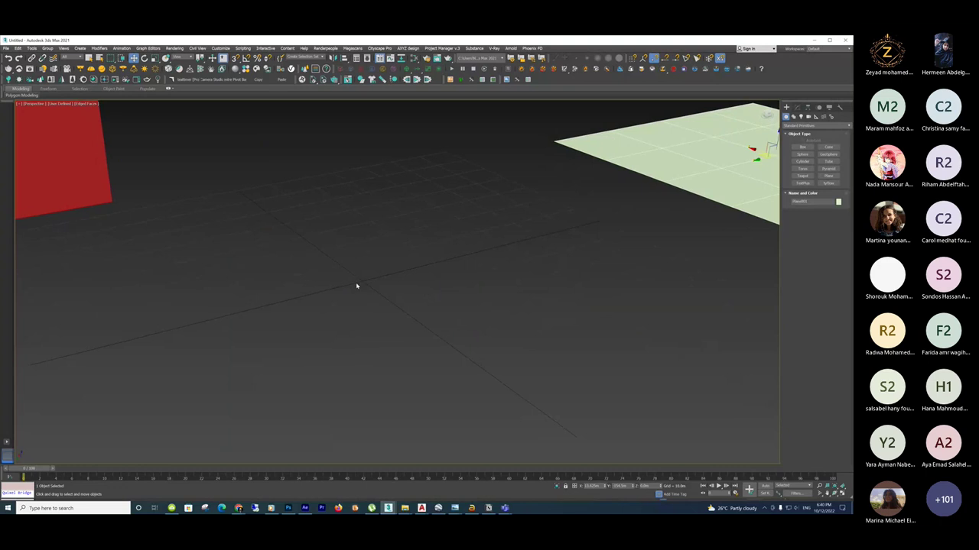
{"action": "middle_click_drag", "start_coordinate": [357, 283], "coordinate": [625, 325], "text": "alt"}
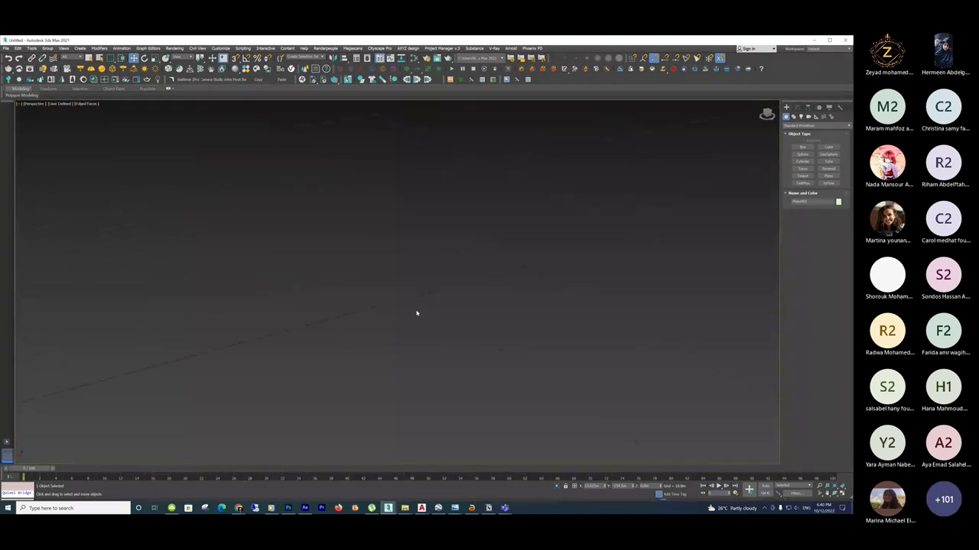
{"action": "key", "text": "shift+z"}
{"action": "scroll", "coordinate": [416, 309], "scroll_direction": "up", "scroll_amount": 2}
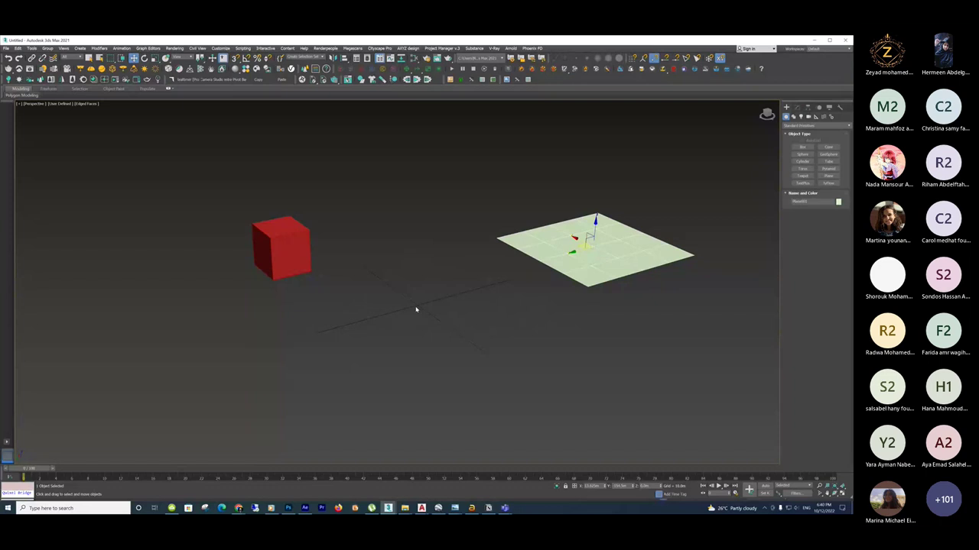
{"action": "scroll", "coordinate": [413, 307], "scroll_direction": "up", "scroll_amount": 2}
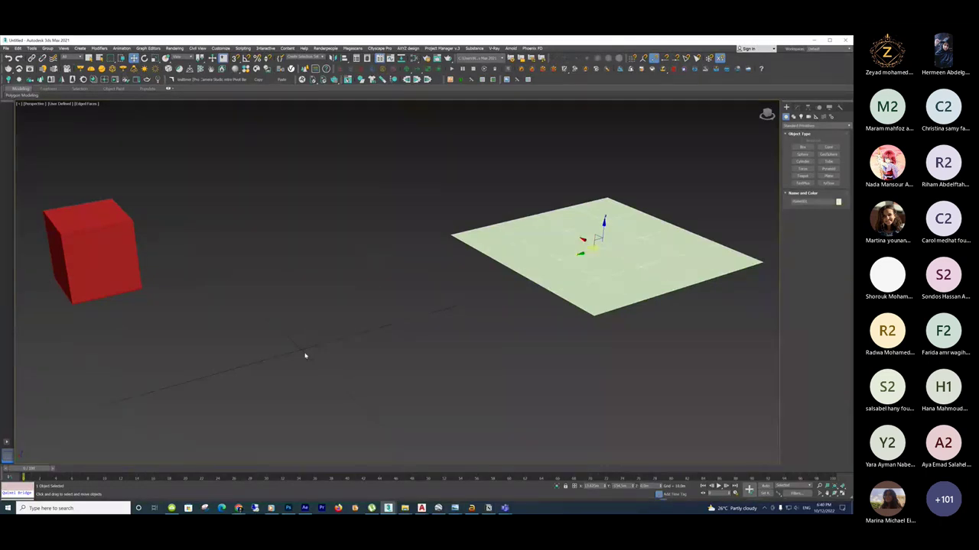
{"action": "scroll", "coordinate": [304, 356], "scroll_direction": "up", "scroll_amount": 5}
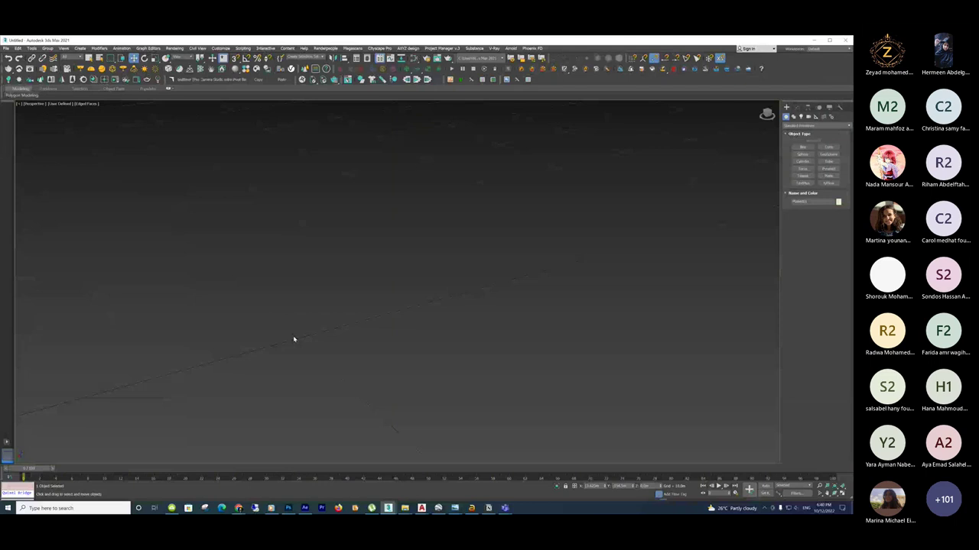
{"action": "scroll", "coordinate": [293, 338], "scroll_direction": "down", "scroll_amount": 5}
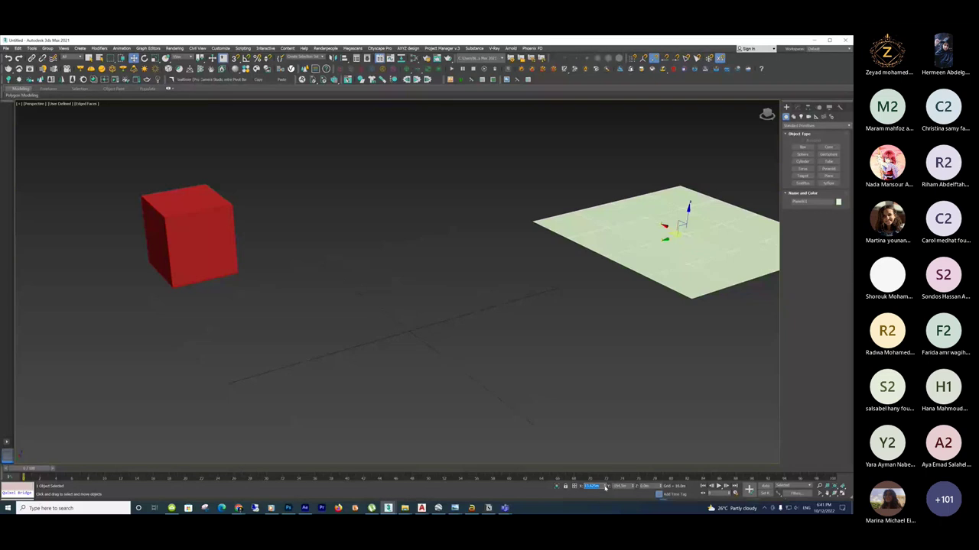
Set the plane's X position to 0 in the status-bar transform type-in.
{"action": "left_click", "coordinate": [604, 487]}
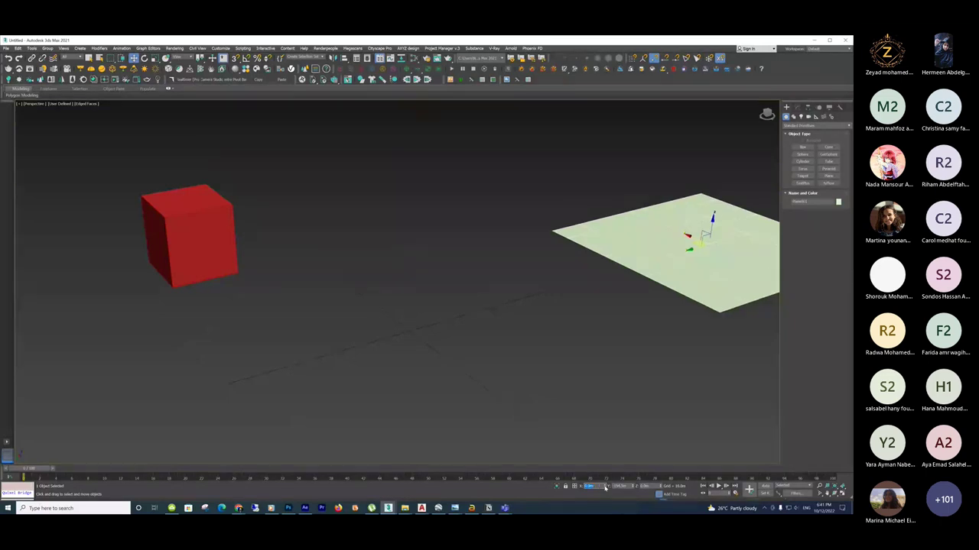
{"action": "type", "text": "0"}
{"action": "key", "text": "Return"}
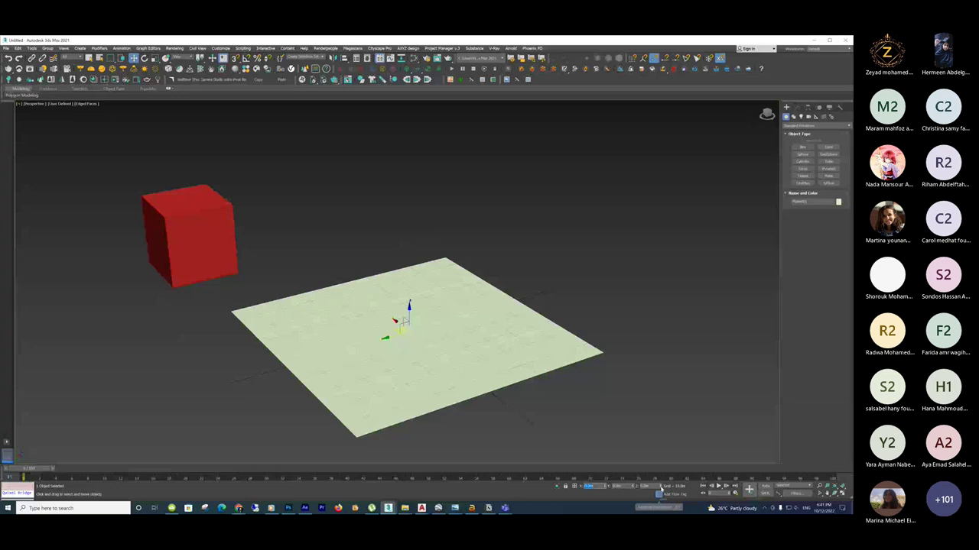
Zoom in on the plane and raise it step by step with higher Z values.
{"action": "key", "text": "z"}
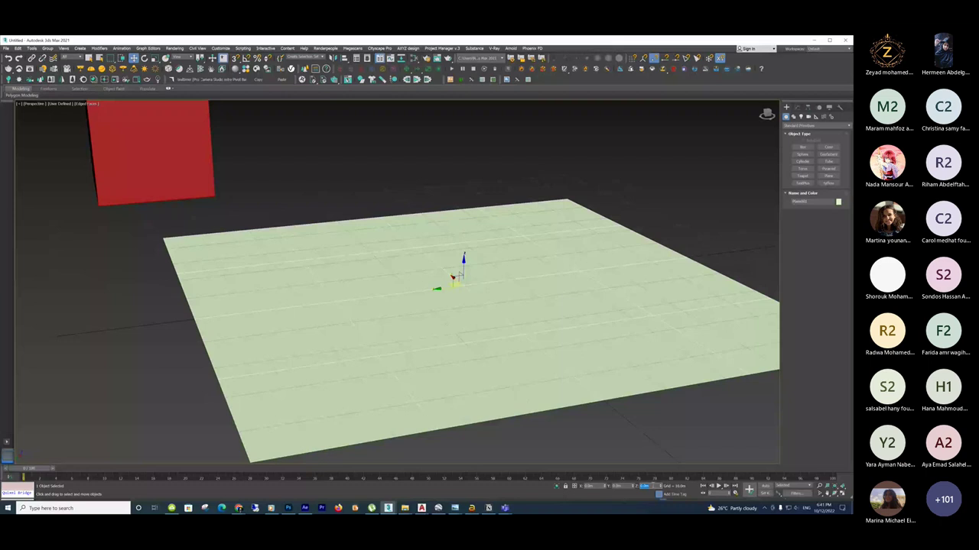
{"action": "key", "text": "Return"}
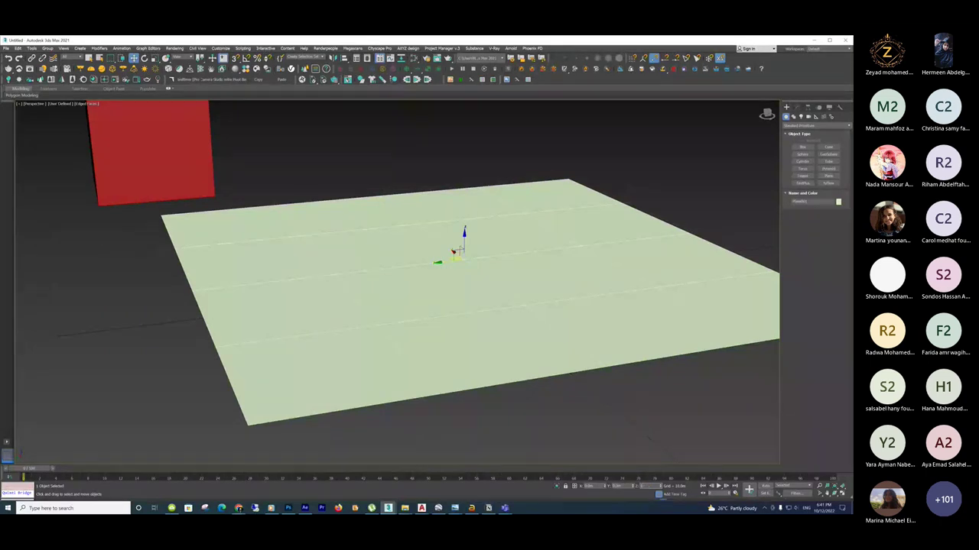
{"action": "key", "text": "Return"}
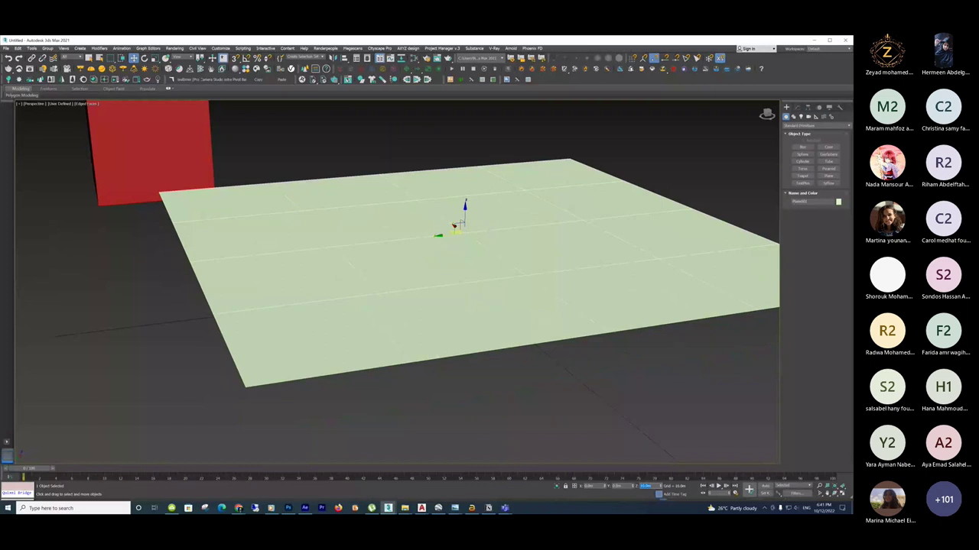
{"action": "key", "text": "Return"}
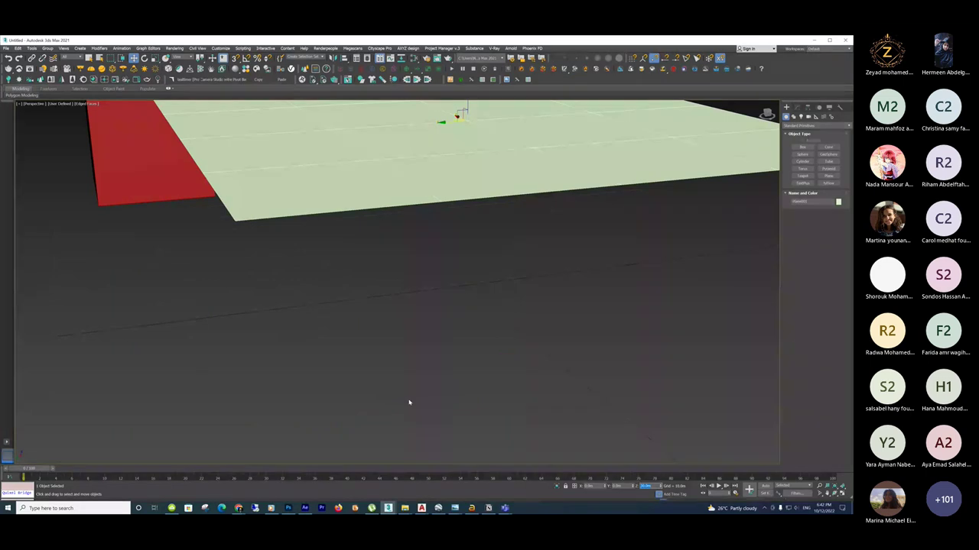
Lower the plane slightly, then move it up and back away from the viewer with the gizmo.
{"action": "scroll", "coordinate": [409, 403], "scroll_direction": "down", "scroll_amount": 5}
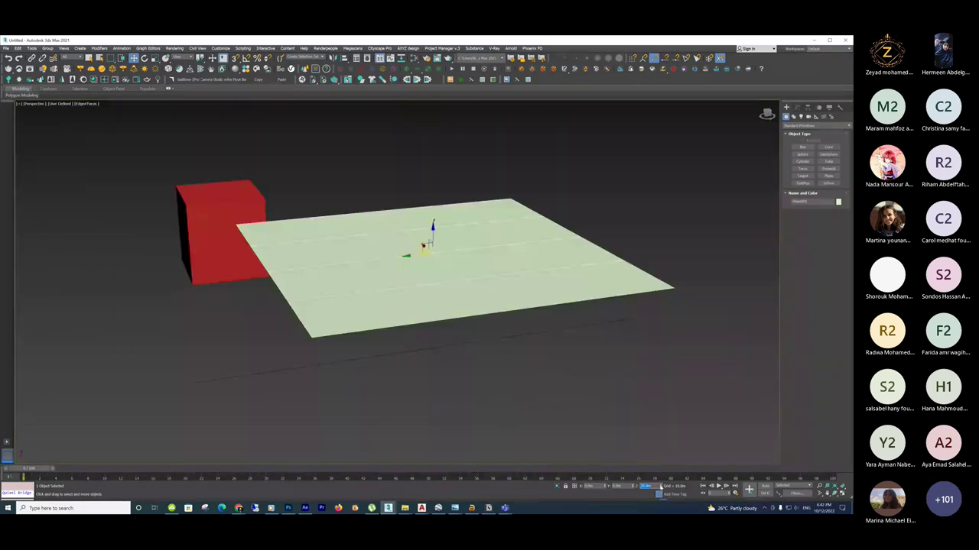
{"action": "key", "text": "Return"}
{"action": "scroll", "coordinate": [465, 400], "scroll_direction": "up", "scroll_amount": 3}
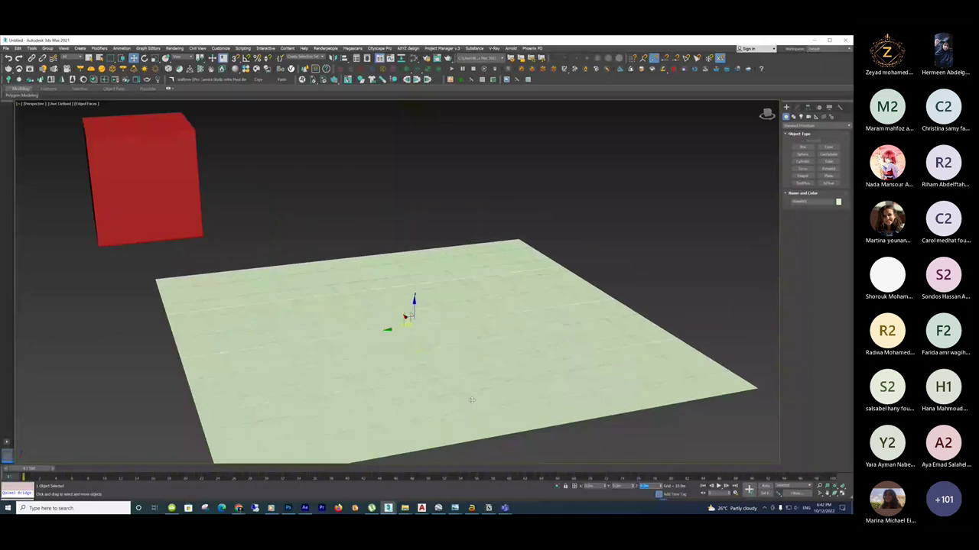
{"action": "left_click_drag", "start_coordinate": [465, 400], "coordinate": [474, 367]}
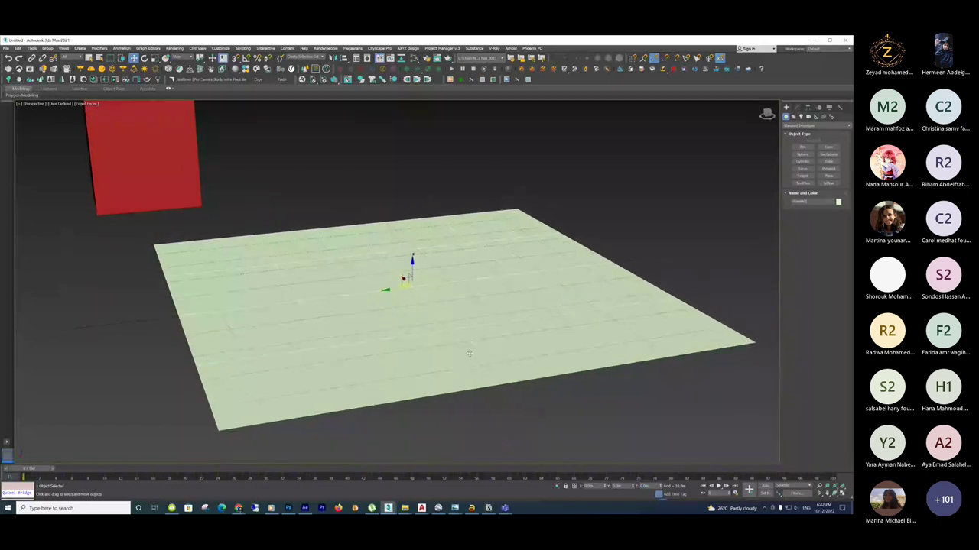
{"action": "scroll", "coordinate": [526, 361], "scroll_direction": "down", "scroll_amount": 3}
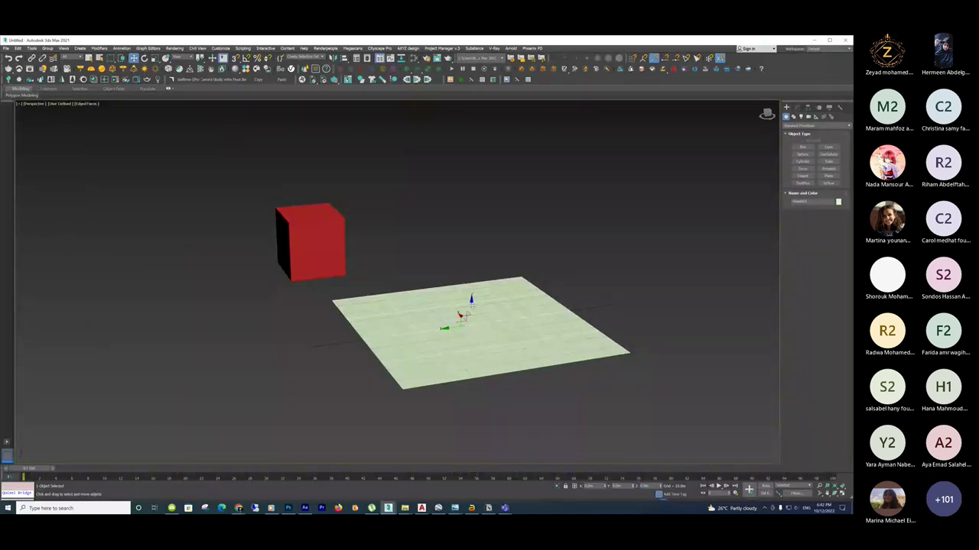
{"action": "left_click_drag", "start_coordinate": [462, 315], "coordinate": [465, 208]}
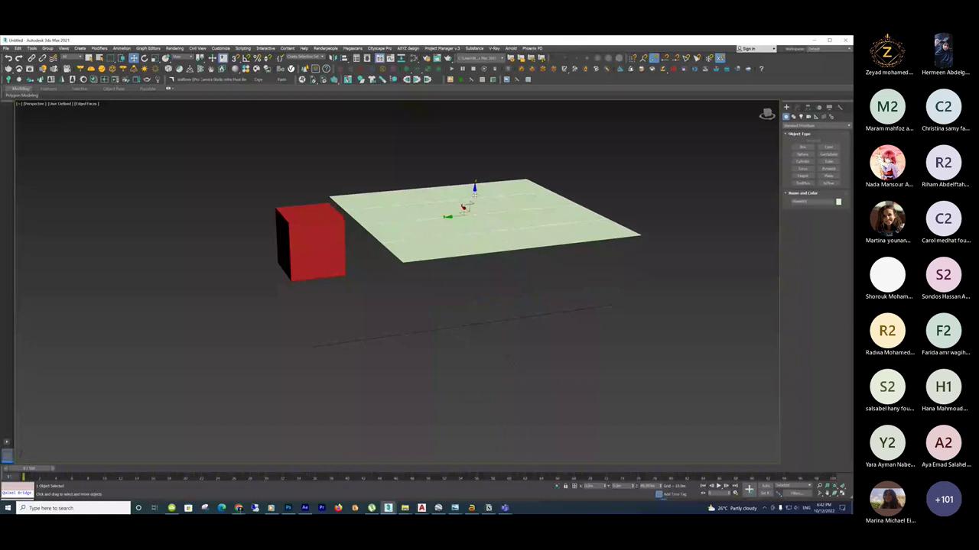
Orbit to a low side-on view and edit the plane's Z coordinate field.
{"action": "middle_click_drag", "start_coordinate": [465, 208], "coordinate": [433, 260], "text": "alt"}
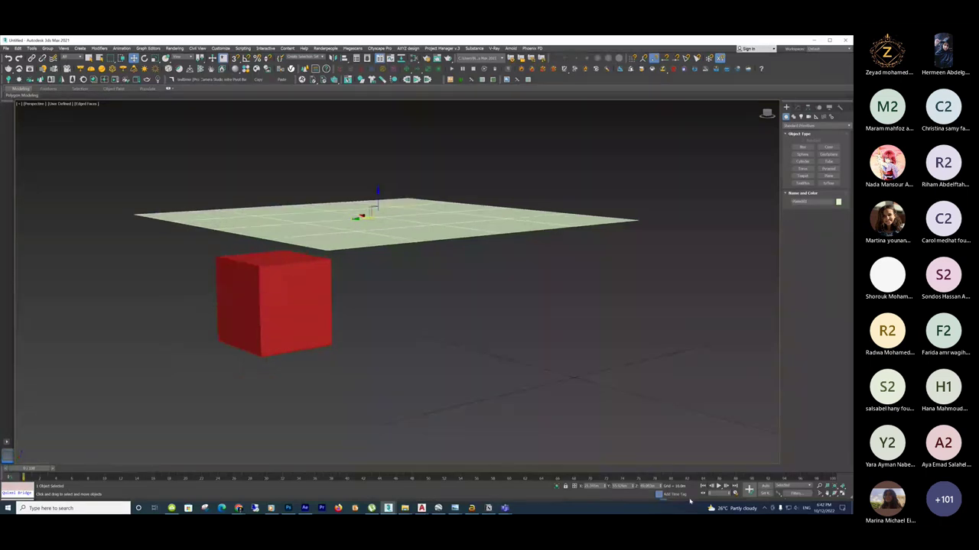
{"action": "left_click", "coordinate": [647, 486]}
{"action": "middle_click_drag", "start_coordinate": [374, 232], "coordinate": [374, 244]}
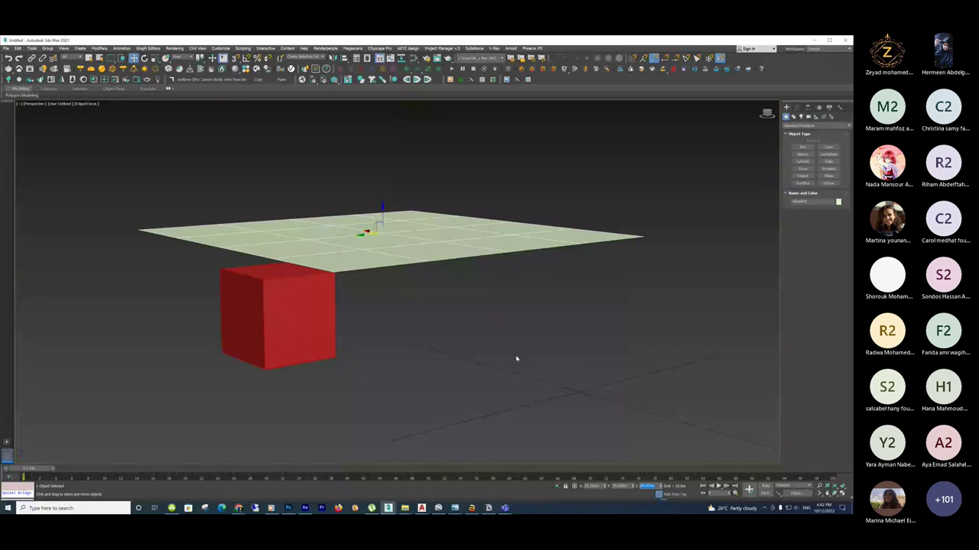
Frame the plane and red box, then turn on Offset Mode in the transform type-in.
{"action": "middle_click_drag", "start_coordinate": [592, 402], "coordinate": [550, 386]}
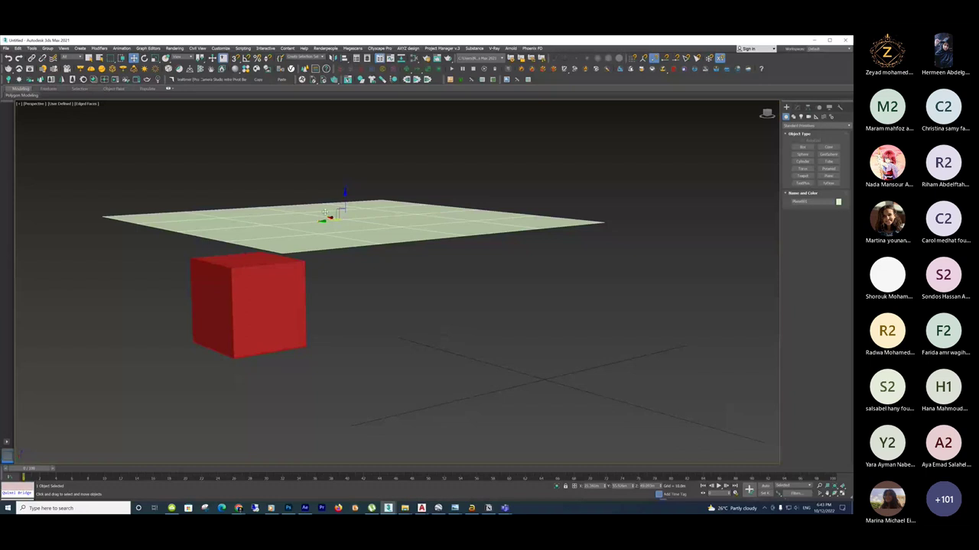
{"action": "scroll", "coordinate": [325, 212], "scroll_direction": "up", "scroll_amount": 5}
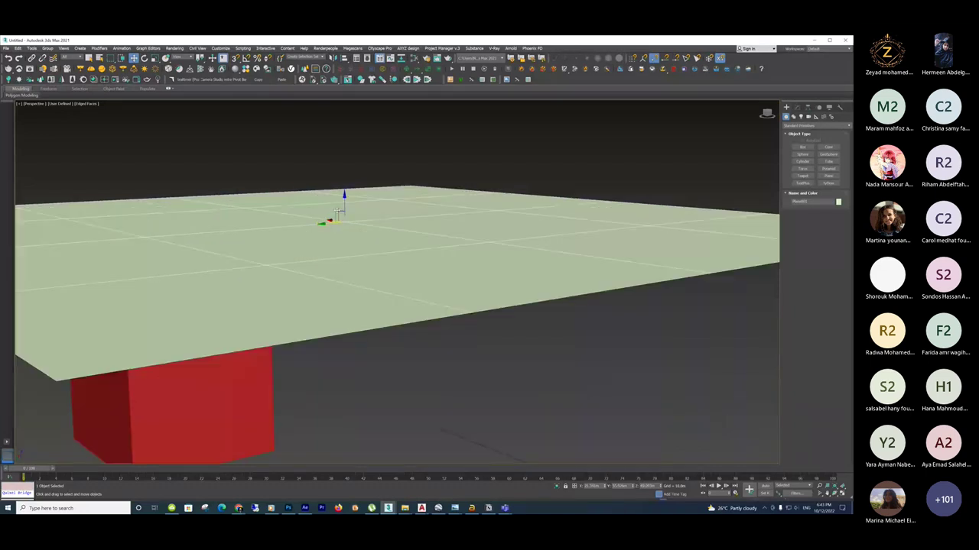
{"action": "scroll", "coordinate": [341, 229], "scroll_direction": "down", "scroll_amount": 5}
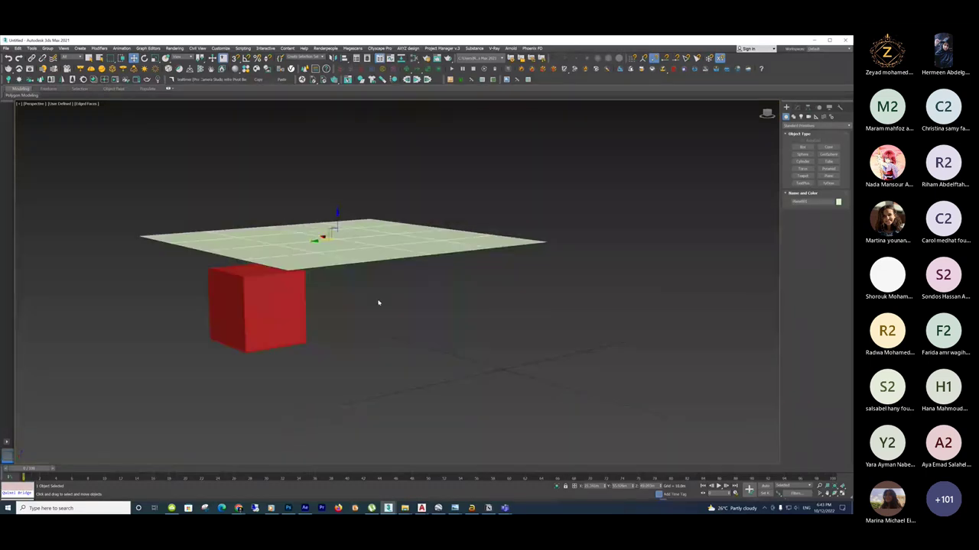
{"action": "middle_click_drag", "start_coordinate": [378, 303], "coordinate": [378, 284]}
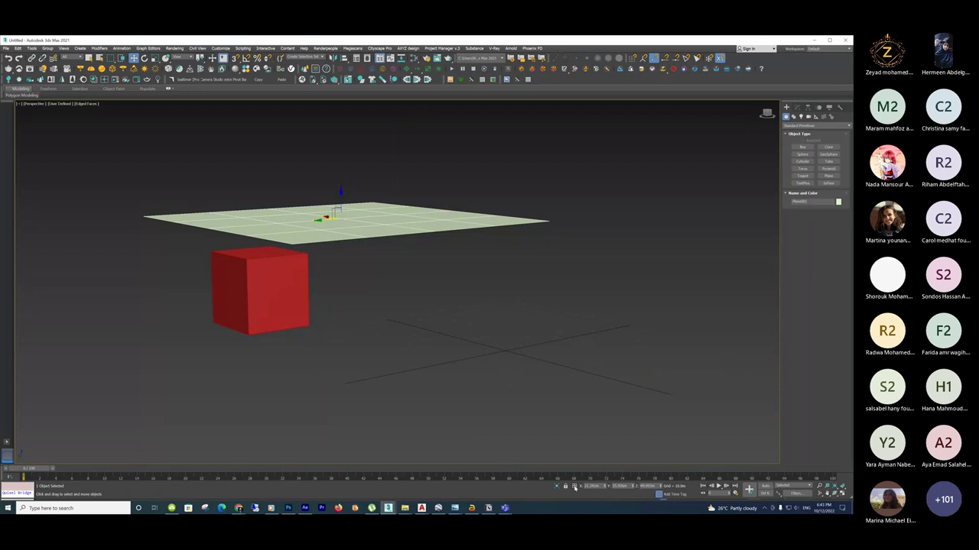
{"action": "left_click", "coordinate": [574, 487]}
{"action": "middle_click_drag", "start_coordinate": [352, 269], "coordinate": [371, 276]}
{"action": "left_click", "coordinate": [576, 486]}
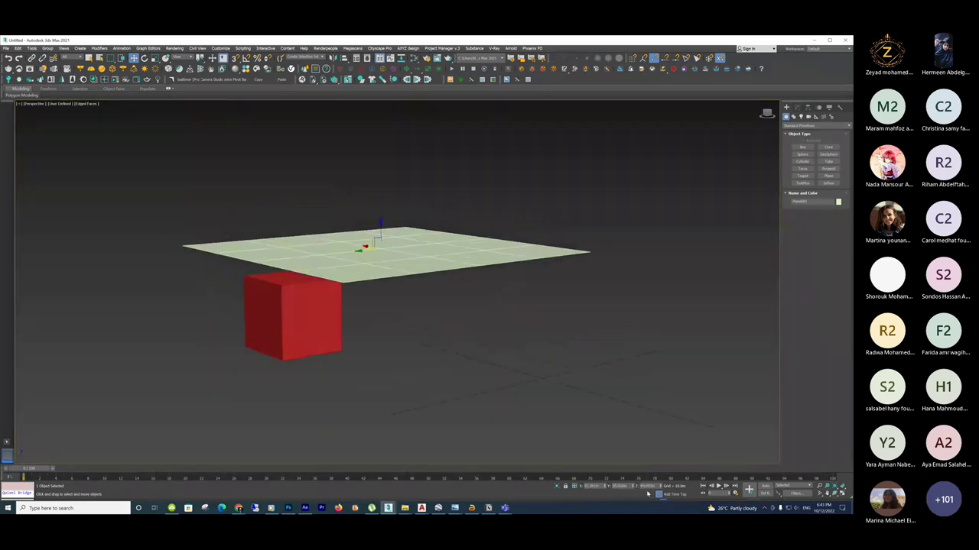
{"action": "left_click", "coordinate": [594, 486]}
{"action": "left_click", "coordinate": [574, 486]}
{"action": "scroll", "coordinate": [335, 250], "scroll_direction": "up", "scroll_amount": 3}
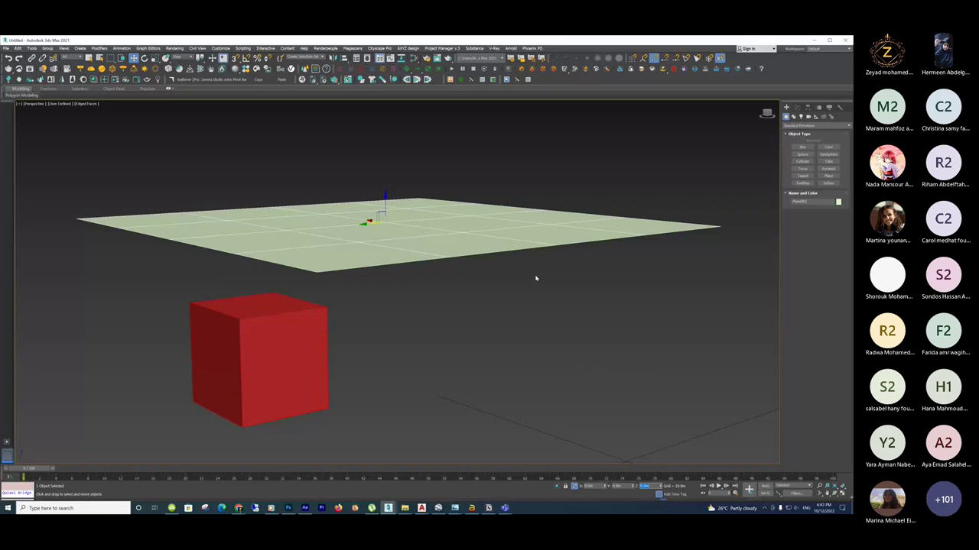
{"action": "middle_click_drag", "start_coordinate": [536, 279], "coordinate": [571, 396], "text": "alt"}
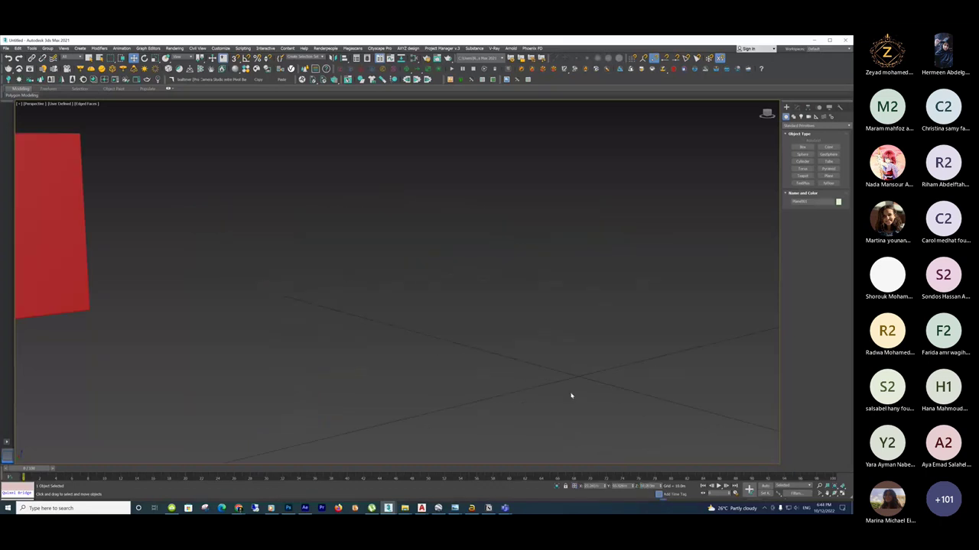
{"action": "middle_click_drag", "start_coordinate": [569, 344], "coordinate": [455, 343], "text": "alt"}
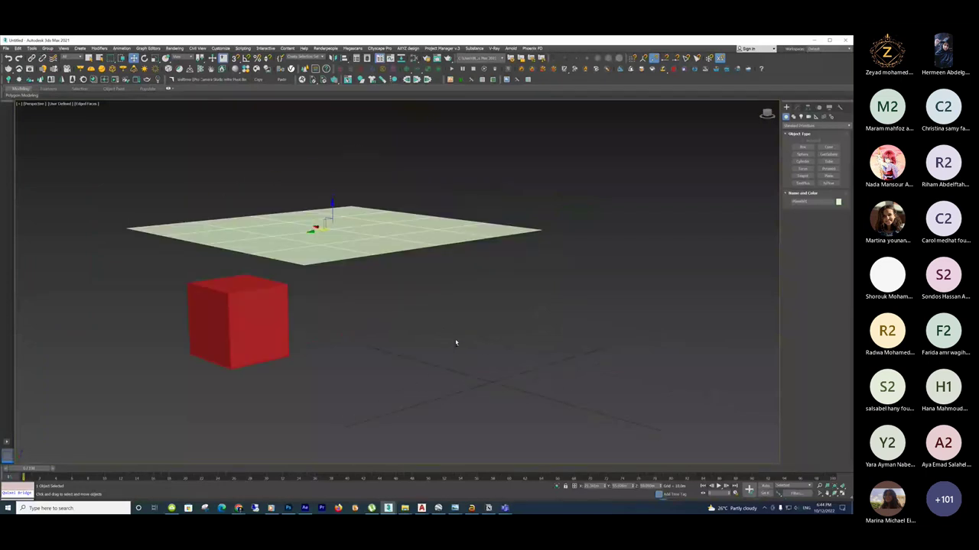
{"action": "scroll", "coordinate": [456, 342], "scroll_direction": "down", "scroll_amount": 3}
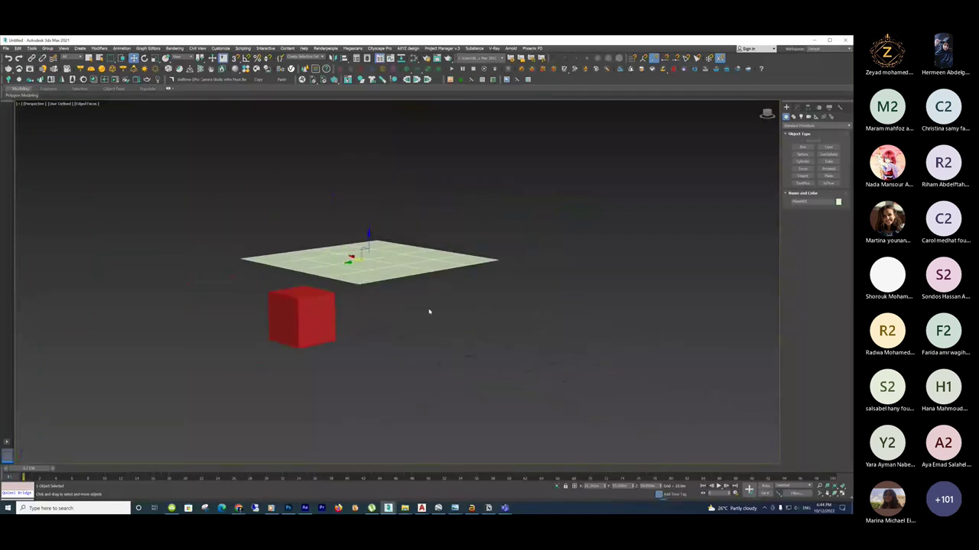
{"action": "middle_click_drag", "start_coordinate": [428, 312], "coordinate": [354, 366], "text": "alt"}
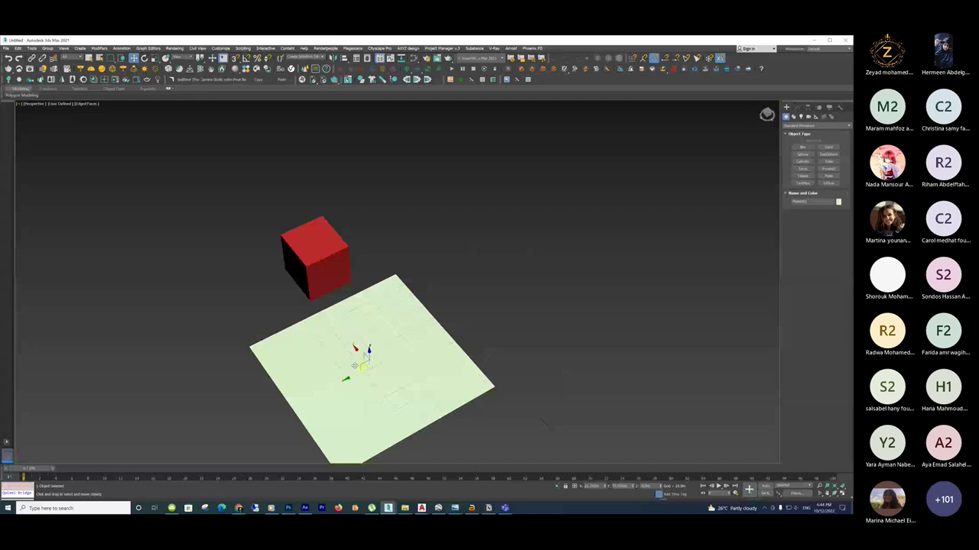
{"action": "middle_click_drag", "start_coordinate": [355, 366], "coordinate": [503, 320], "text": "alt"}
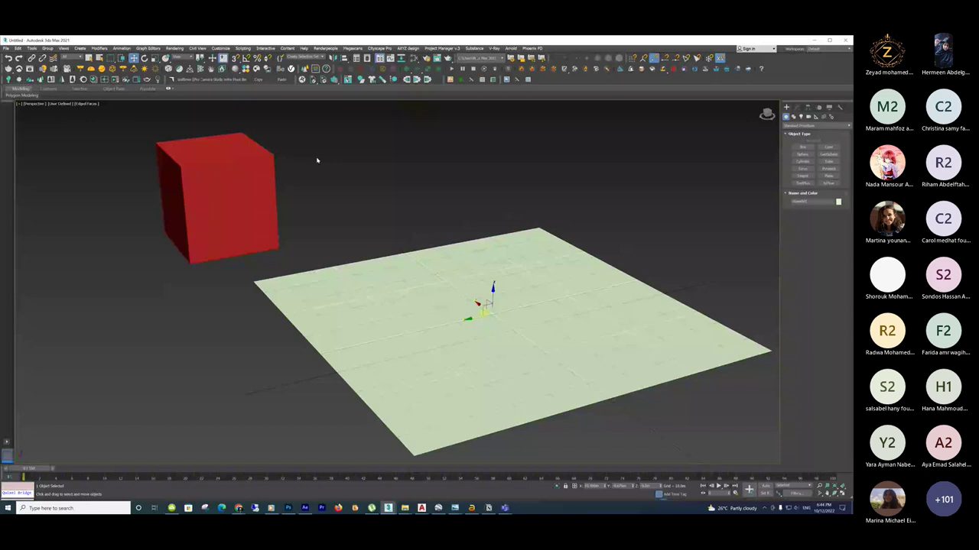
Switch to Select and Rotate, show the scene in wireframe, and turn the plane -37° about Z.
{"action": "key", "text": "e"}
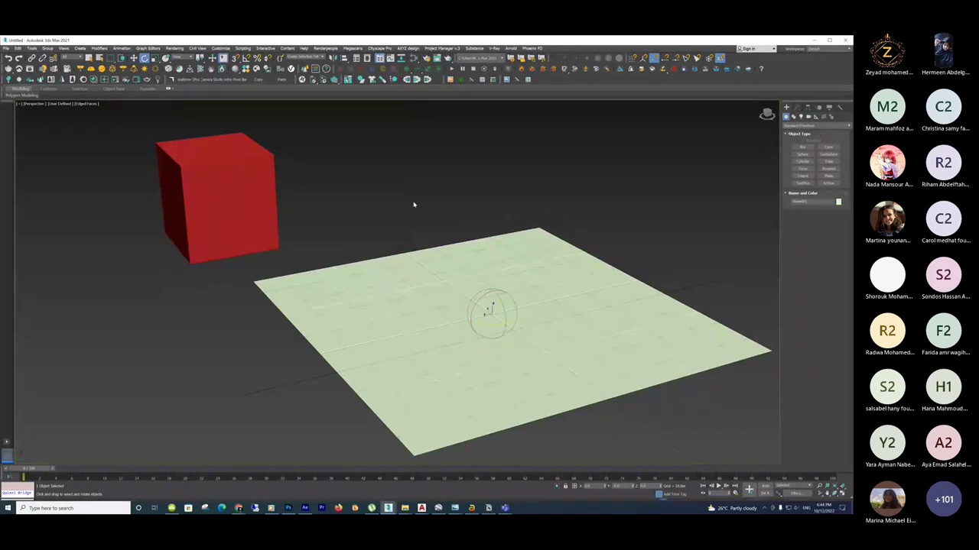
{"action": "mouse_move", "coordinate": [413, 204]}
{"action": "middle_mouse_down", "text": "alt"}
{"action": "mouse_move", "coordinate": [509, 312]}
{"action": "mouse_move", "coordinate": [538, 318]}
{"action": "mouse_move", "coordinate": [476, 298]}
{"action": "middle_mouse_up", "text": "alt"}
{"action": "key", "text": "F3"}
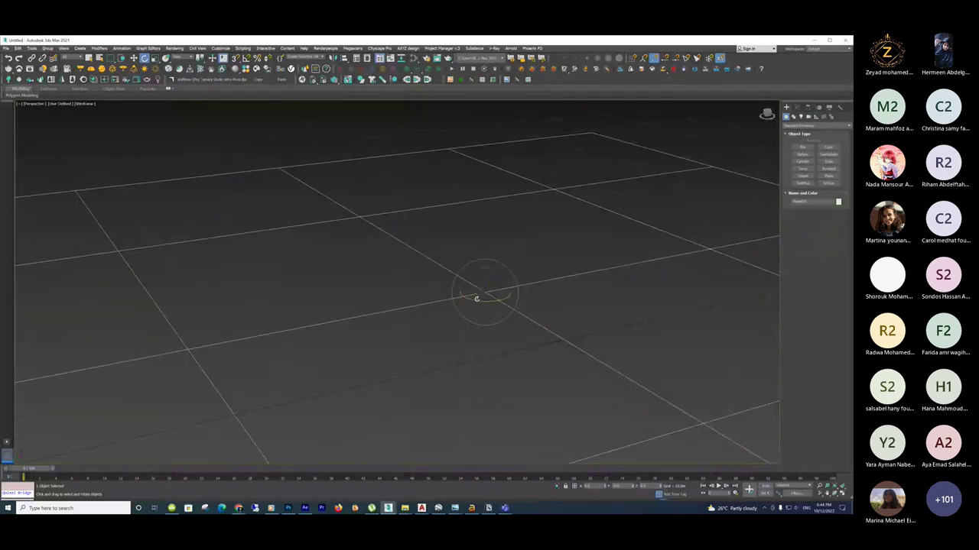
{"action": "mouse_move", "coordinate": [474, 299]}
{"action": "left_mouse_down"}
{"action": "mouse_move", "coordinate": [515, 299]}
{"action": "mouse_move", "coordinate": [461, 304]}
{"action": "left_mouse_up"}
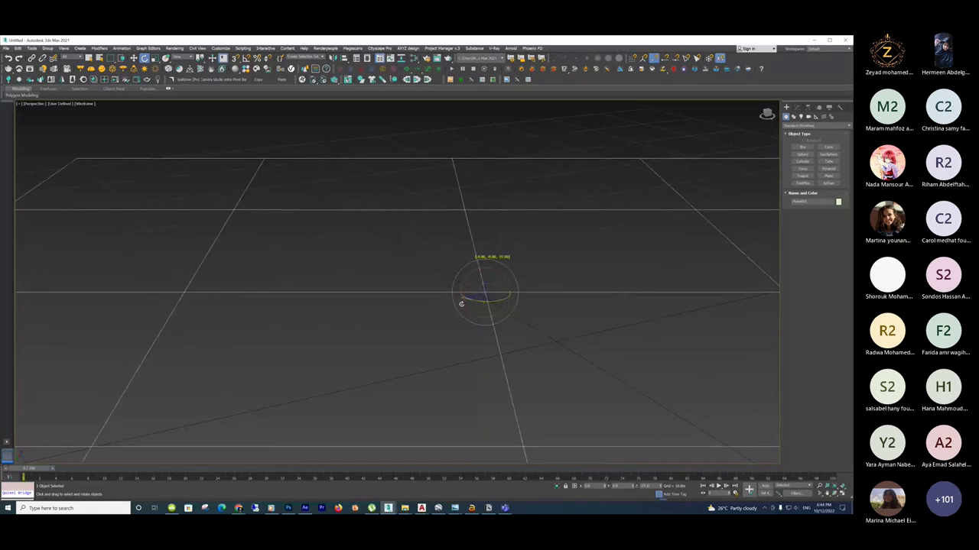
{"action": "middle_click_drag", "start_coordinate": [461, 303], "coordinate": [469, 281], "text": "alt"}
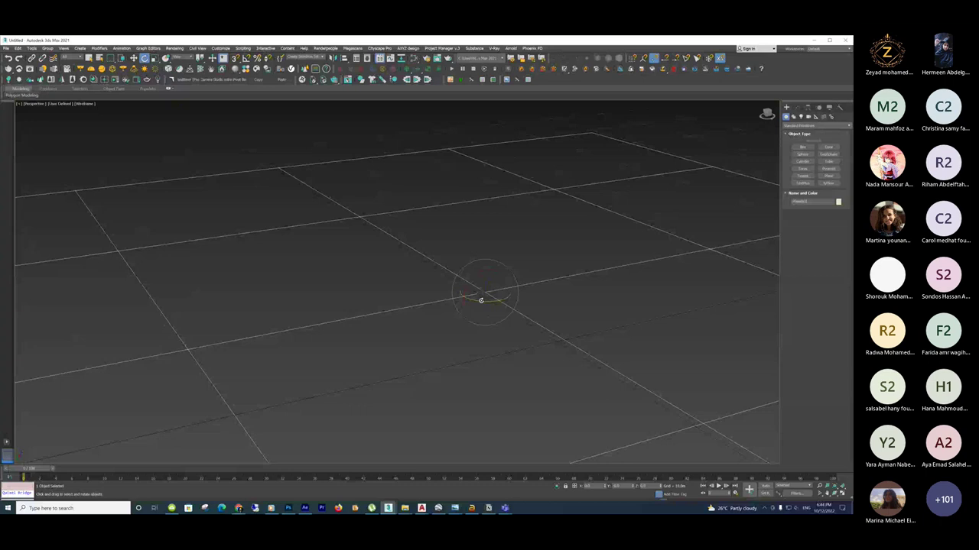
Spin the plane back and forth around its vertical Z axis with the rotate gizmo.
{"action": "middle_click_drag", "start_coordinate": [480, 299], "coordinate": [426, 297], "text": "alt"}
{"action": "left_click_drag", "start_coordinate": [426, 296], "coordinate": [496, 294]}
{"action": "left_click_drag", "start_coordinate": [495, 290], "coordinate": [483, 306]}
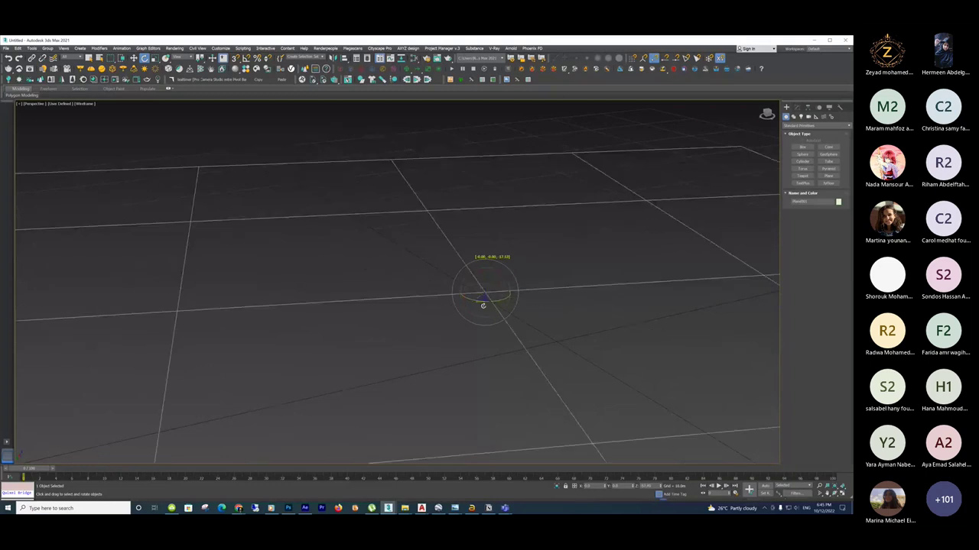
{"action": "left_click_drag", "start_coordinate": [482, 306], "coordinate": [490, 287]}
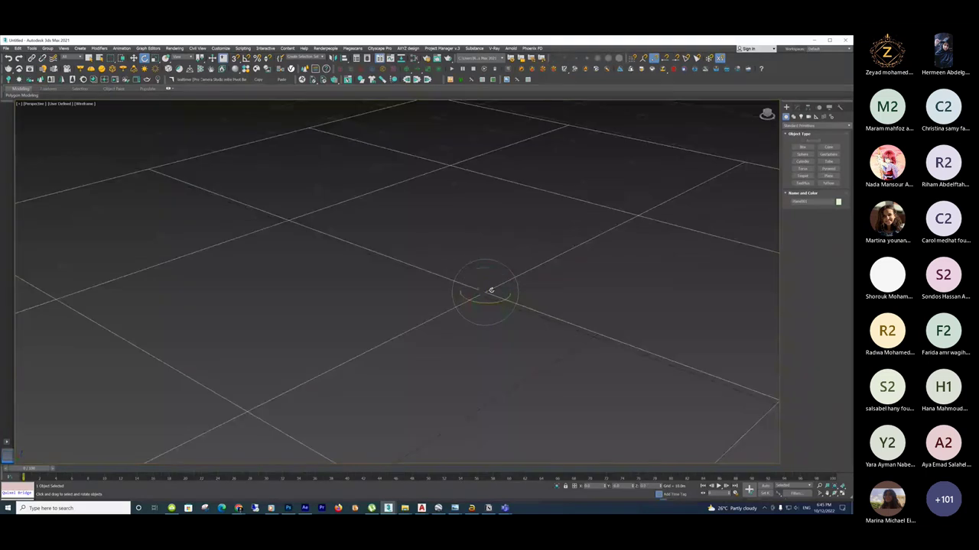
{"action": "key", "text": "r"}
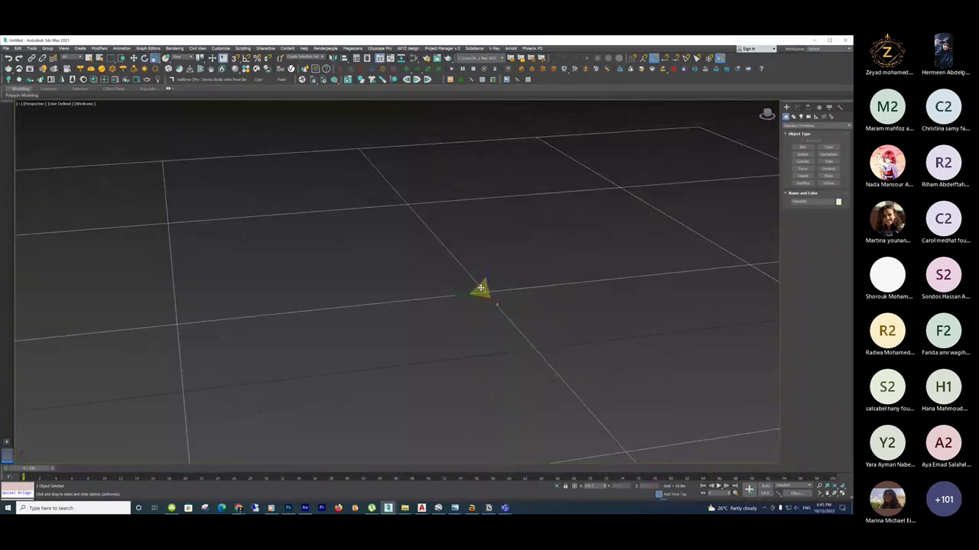
{"action": "key", "text": "e"}
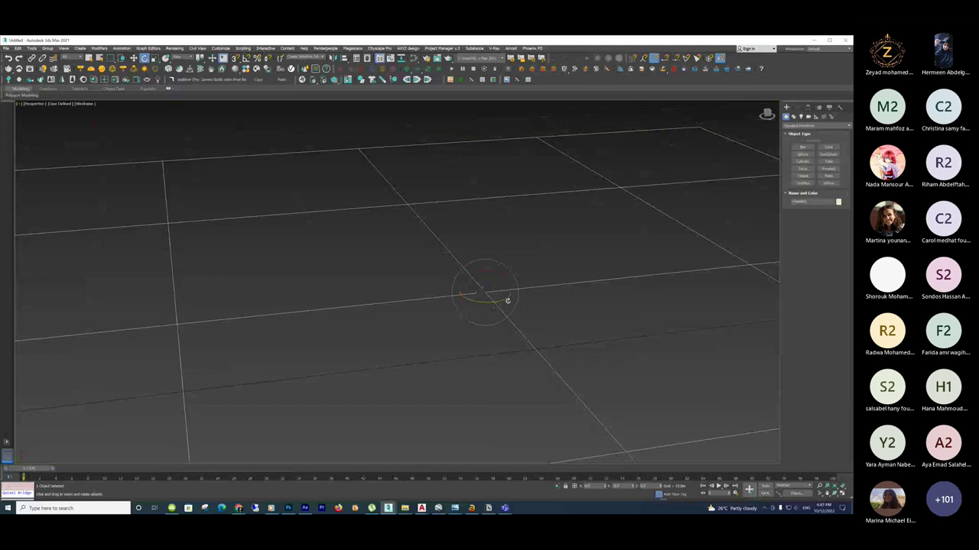
{"action": "middle_click_drag", "start_coordinate": [507, 301], "coordinate": [487, 282], "text": "alt"}
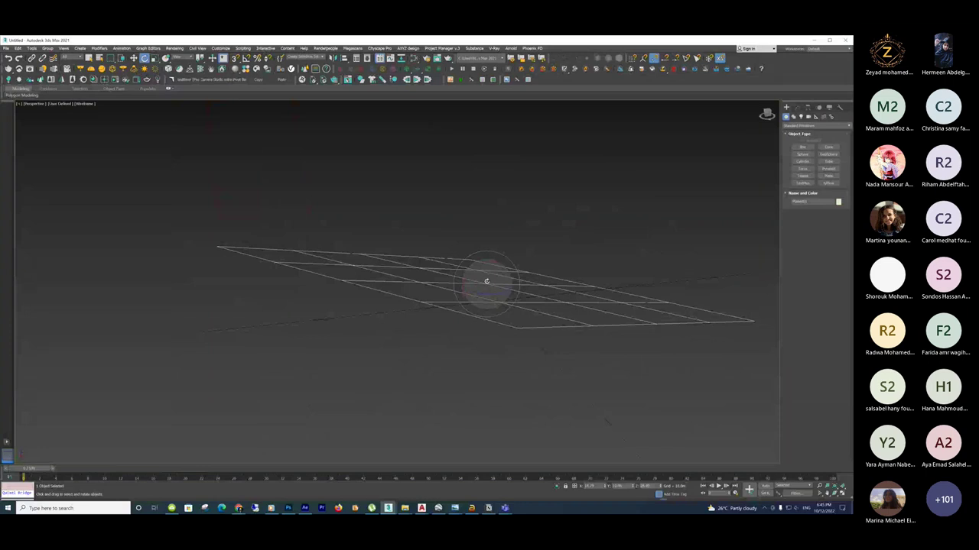
Edit the plane's Z and Y rotation values in the transform type-in fields.
{"action": "middle_click_drag", "start_coordinate": [487, 281], "coordinate": [487, 275], "text": "alt"}
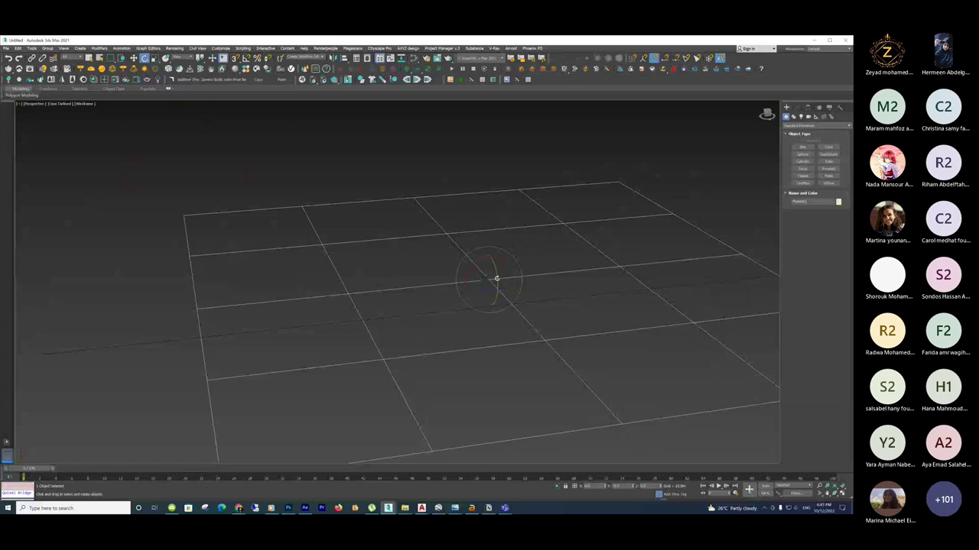
{"action": "middle_click_drag", "start_coordinate": [496, 279], "coordinate": [491, 274], "text": "alt"}
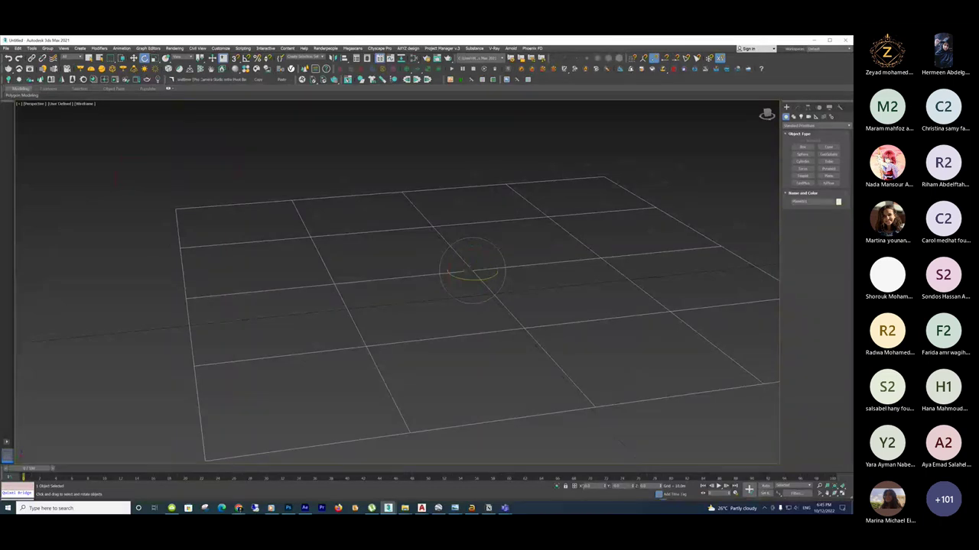
{"action": "double_click", "coordinate": [646, 486]}
{"action": "left_click", "coordinate": [623, 486]}
{"action": "middle_click_drag", "start_coordinate": [505, 382], "coordinate": [474, 314], "text": "alt"}
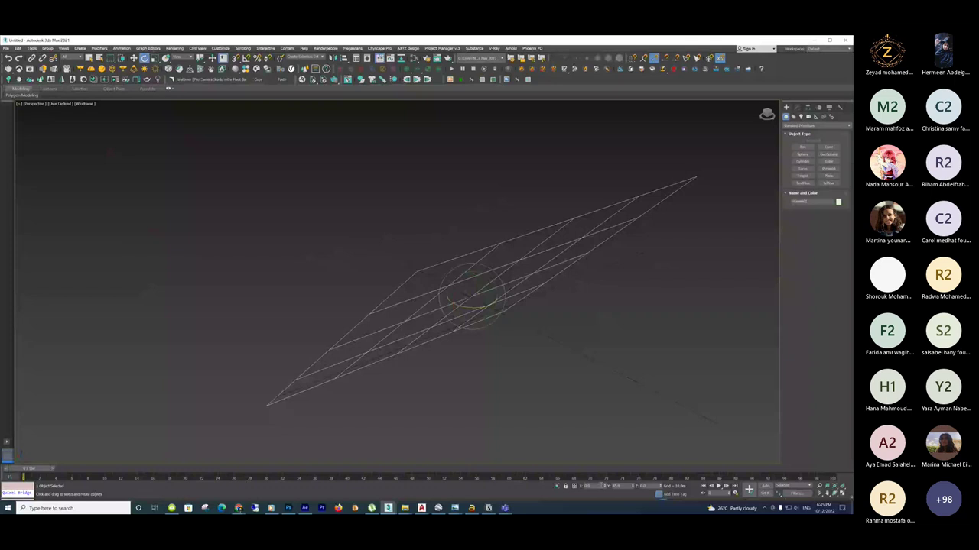
Return to shaded display and tilt the plane diagonally with the rotate gizmo.
{"action": "key", "text": "F3"}
{"action": "mouse_move", "coordinate": [497, 329]}
{"action": "middle_mouse_down", "text": "alt"}
{"action": "mouse_move", "coordinate": [528, 342]}
{"action": "mouse_move", "coordinate": [469, 341]}
{"action": "middle_mouse_up", "text": "alt"}
{"action": "middle_click_drag", "start_coordinate": [469, 341], "coordinate": [513, 342], "text": "alt"}
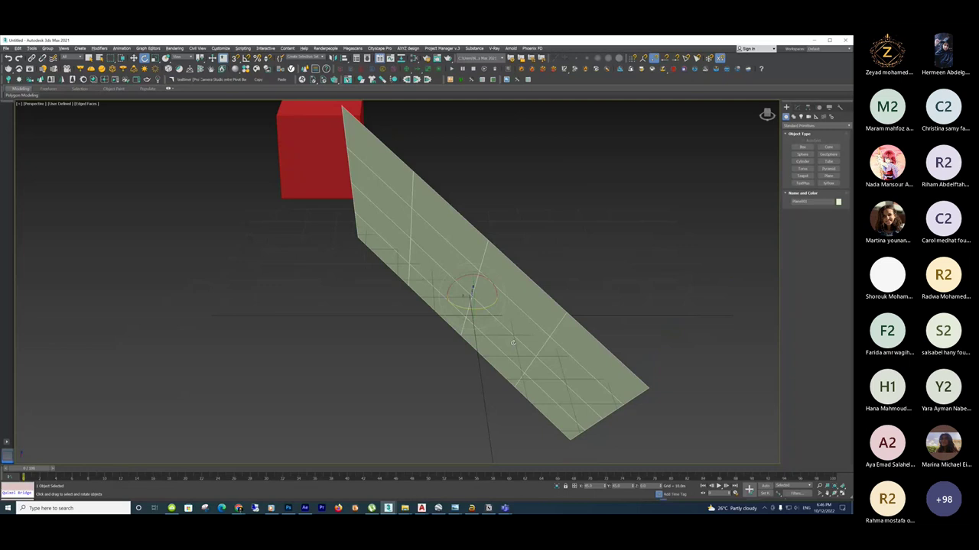
{"action": "middle_click_drag", "start_coordinate": [513, 343], "coordinate": [582, 396], "text": "alt"}
{"action": "left_click_drag", "start_coordinate": [582, 395], "coordinate": [579, 495]}
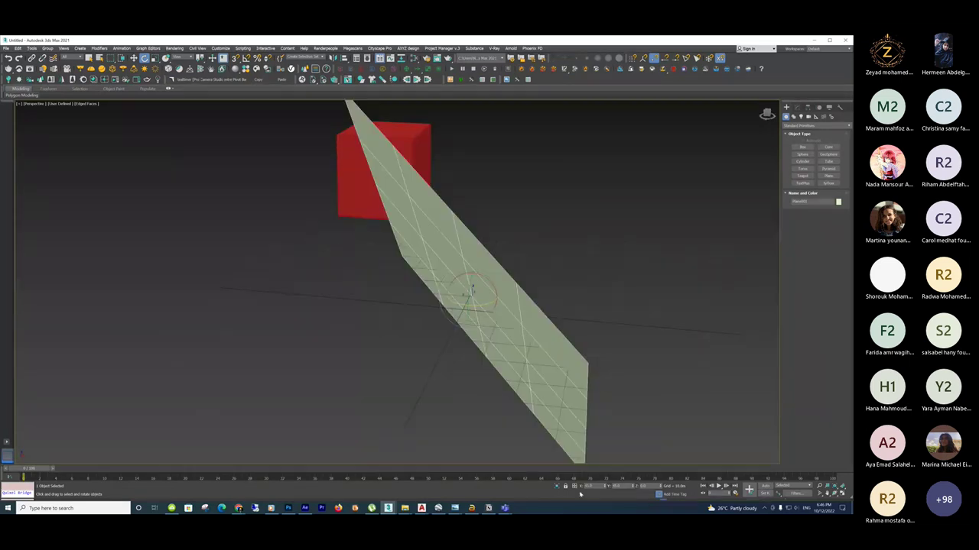
Enter a Y offset rotation to lay the plane flat, then clear the selection.
{"action": "left_click", "coordinate": [574, 486]}
{"action": "left_click", "coordinate": [609, 486]}
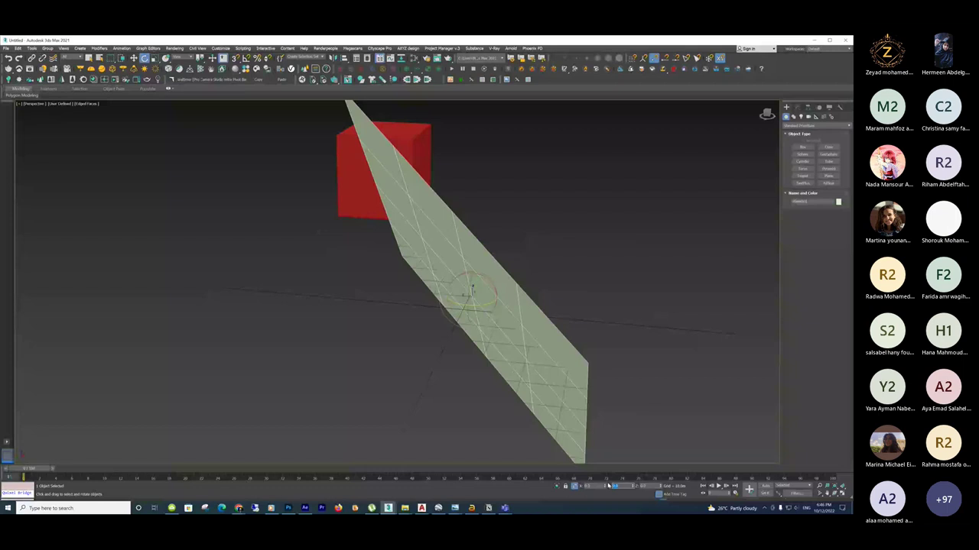
{"action": "middle_click_drag", "start_coordinate": [622, 344], "coordinate": [536, 236], "text": "alt"}
{"action": "scroll", "coordinate": [466, 294], "scroll_direction": "up", "scroll_amount": 3}
{"action": "left_click", "coordinate": [535, 236]}
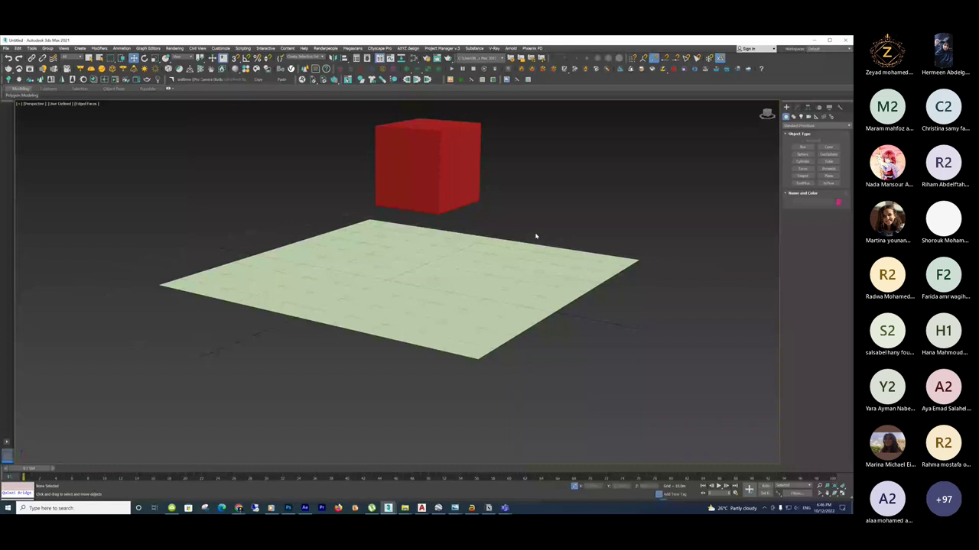
Select the plane and activate Select and Rotate from the main toolbar.
{"action": "middle_click_drag", "start_coordinate": [489, 232], "coordinate": [466, 242]}
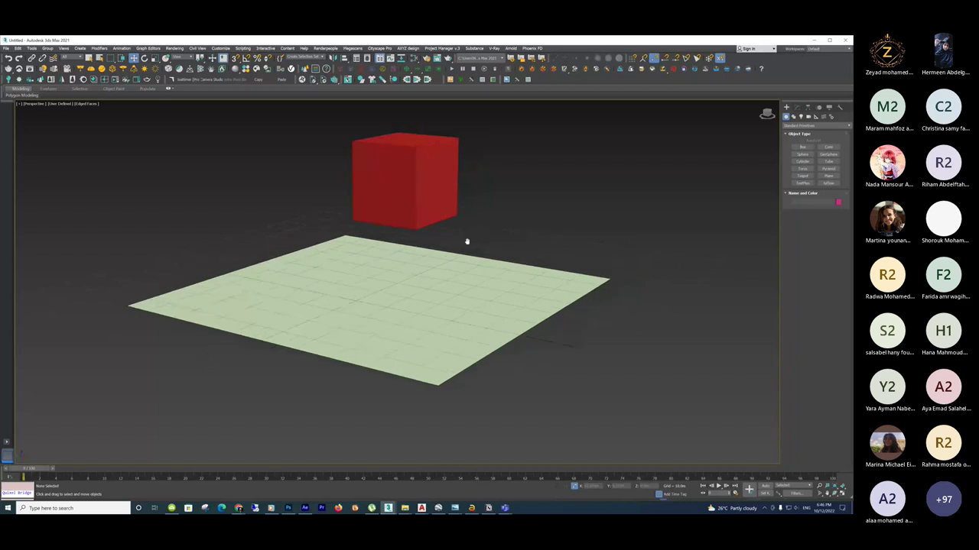
{"action": "middle_click_drag", "start_coordinate": [466, 241], "coordinate": [334, 295], "text": "alt"}
{"action": "middle_click_drag", "start_coordinate": [469, 334], "coordinate": [480, 297], "text": "alt"}
{"action": "left_click", "coordinate": [442, 306]}
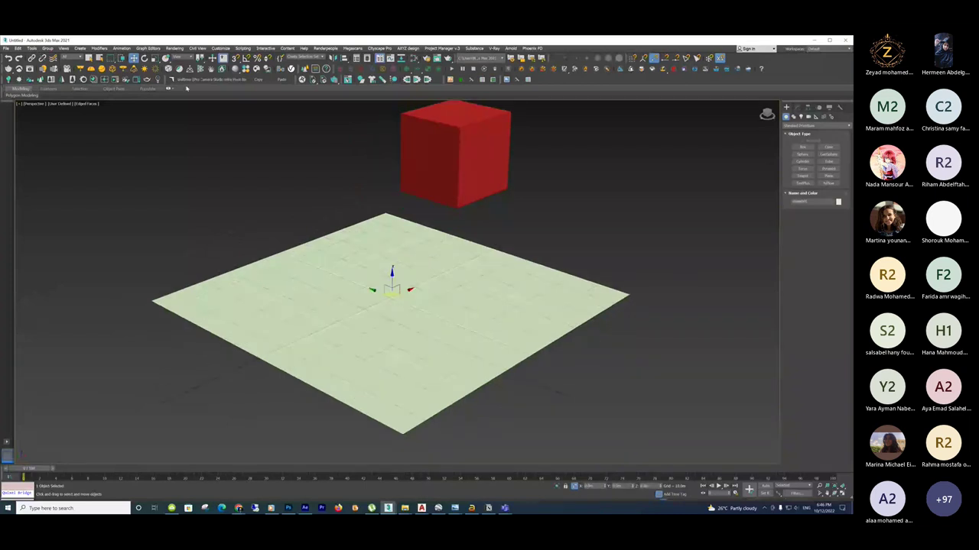
{"action": "left_click", "coordinate": [144, 58]}
Switch to wireframe, freely rotate the sphere, then delete it from the scene.
{"action": "middle_click_drag", "start_coordinate": [392, 294], "coordinate": [394, 293], "text": "alt"}
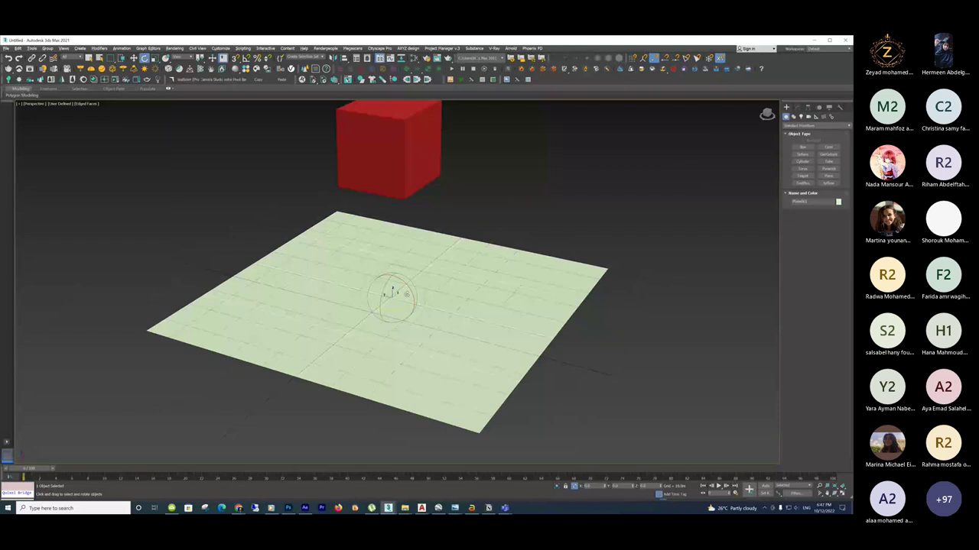
{"action": "key", "text": "F3"}
{"action": "scroll", "coordinate": [393, 299], "scroll_direction": "up", "scroll_amount": 3}
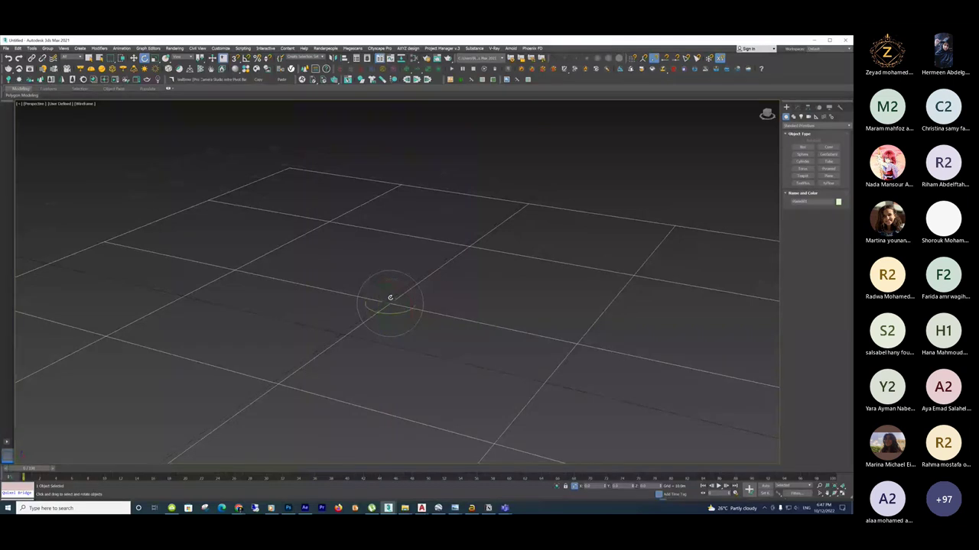
{"action": "left_click_drag", "start_coordinate": [390, 297], "coordinate": [409, 357]}
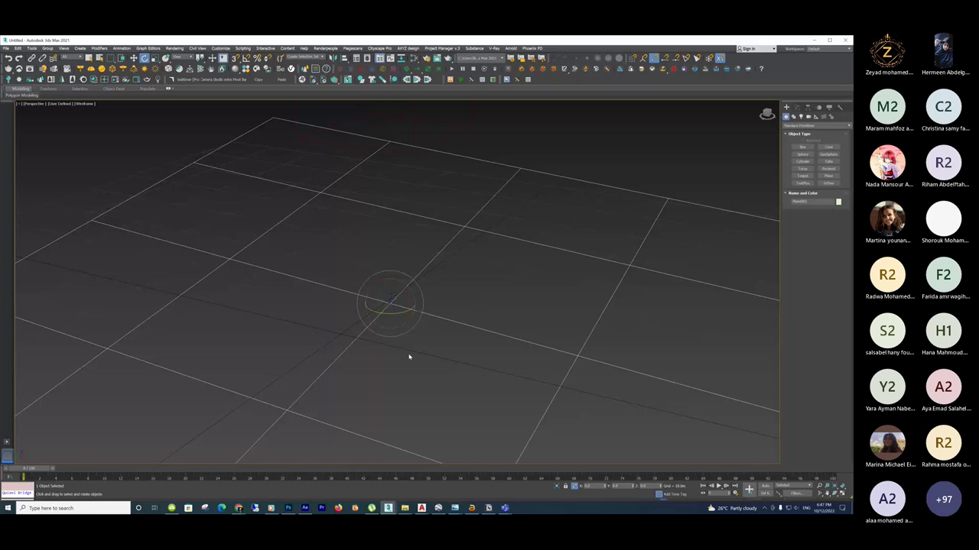
{"action": "middle_click_drag", "start_coordinate": [410, 357], "coordinate": [460, 273], "text": "alt"}
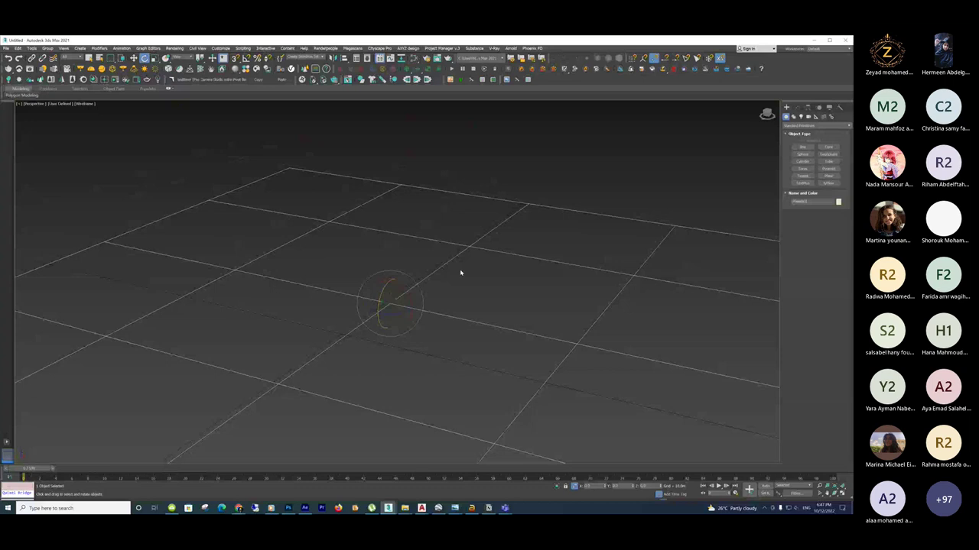
{"action": "scroll", "coordinate": [443, 286], "scroll_direction": "down", "scroll_amount": 5}
{"action": "scroll", "coordinate": [443, 288], "scroll_direction": "up", "scroll_amount": 5}
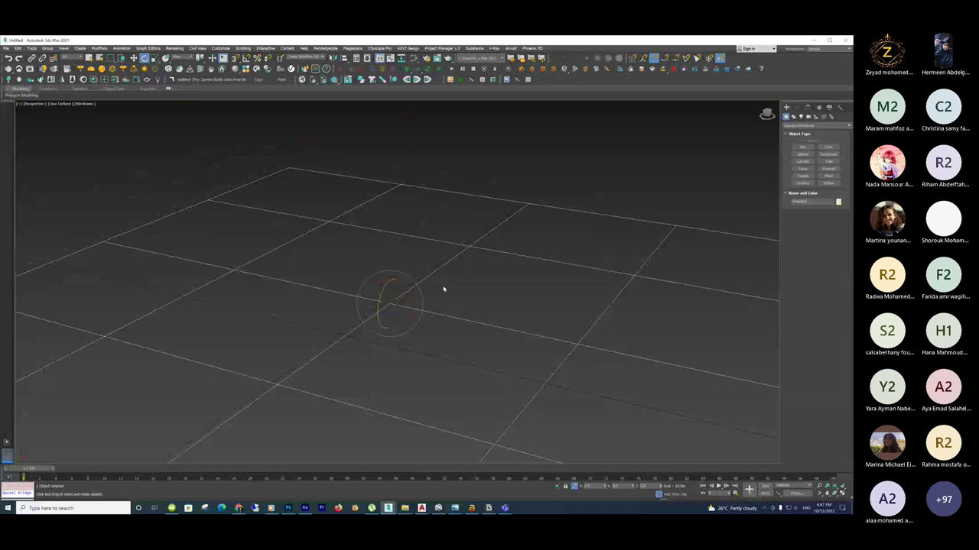
{"action": "scroll", "coordinate": [443, 289], "scroll_direction": "down", "scroll_amount": 2}
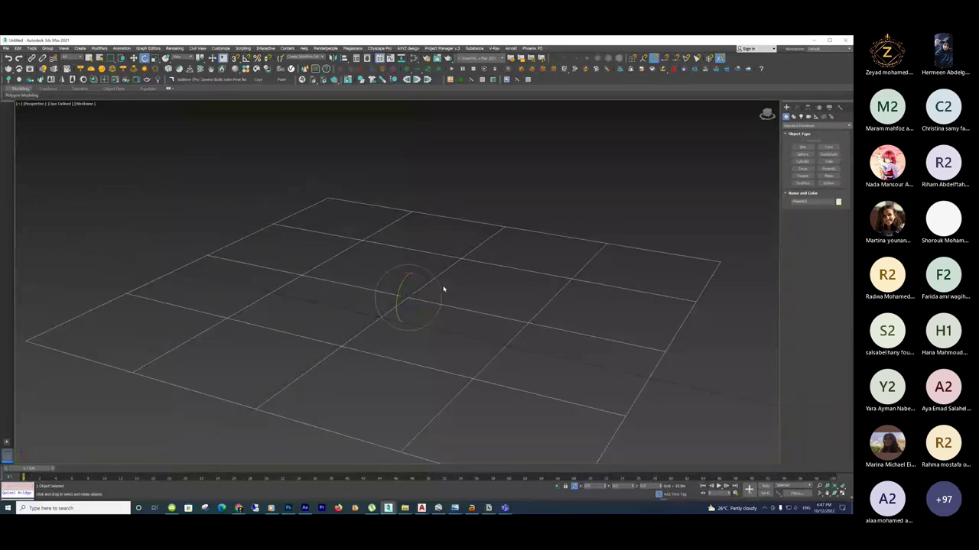
{"action": "key", "text": "Delete"}
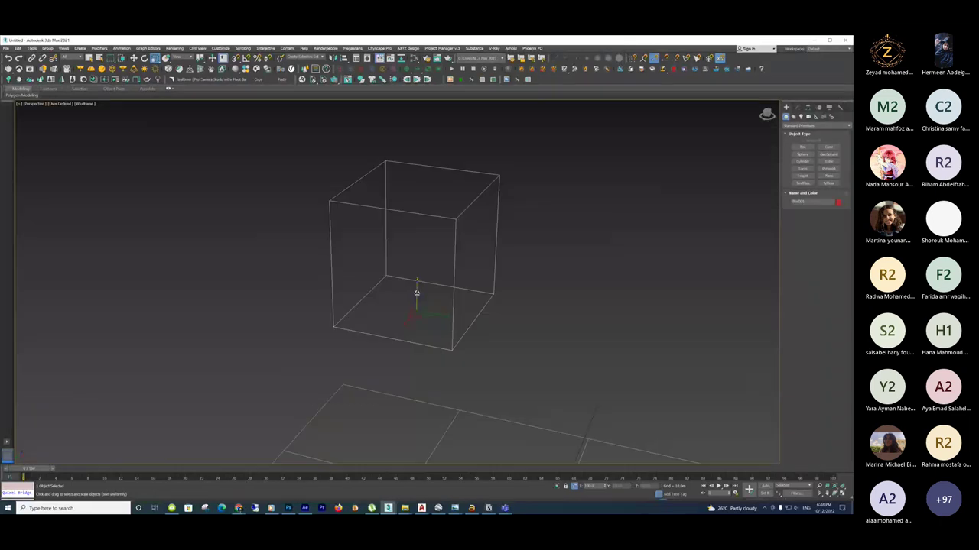
Show shaded Edged Faces and stretch the red box with Select and Uniform Scale.
{"action": "key", "text": "F3"}
{"action": "key", "text": "r"}
{"action": "key", "text": "F4"}
{"action": "left_click_drag", "start_coordinate": [422, 324], "coordinate": [441, 332]}
{"action": "scroll", "coordinate": [451, 342], "scroll_direction": "up", "scroll_amount": 3}
{"action": "scroll", "coordinate": [414, 301], "scroll_direction": "down", "scroll_amount": 5}
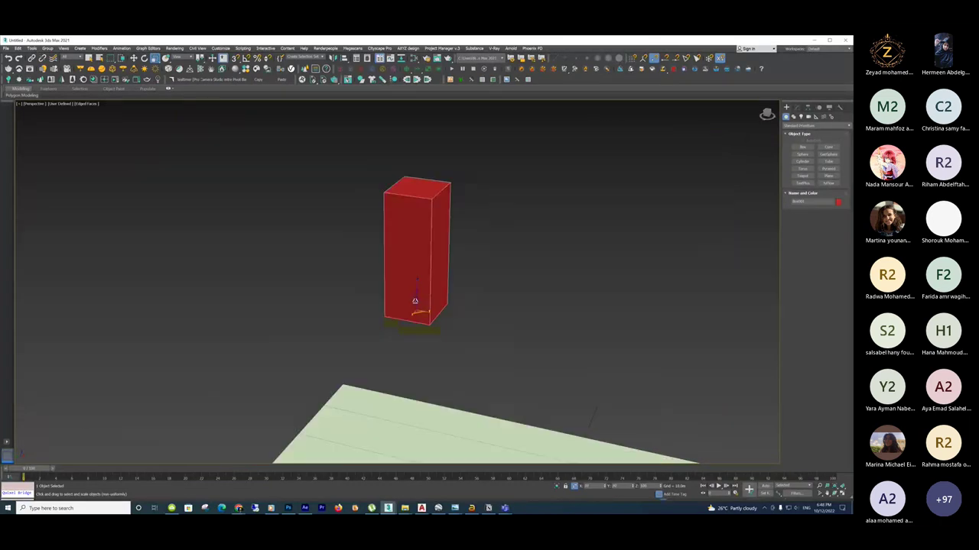
{"action": "mouse_move", "coordinate": [415, 300]}
{"action": "left_mouse_down"}
{"action": "mouse_move", "coordinate": [444, 341]}
{"action": "mouse_move", "coordinate": [426, 299]}
{"action": "left_mouse_up"}
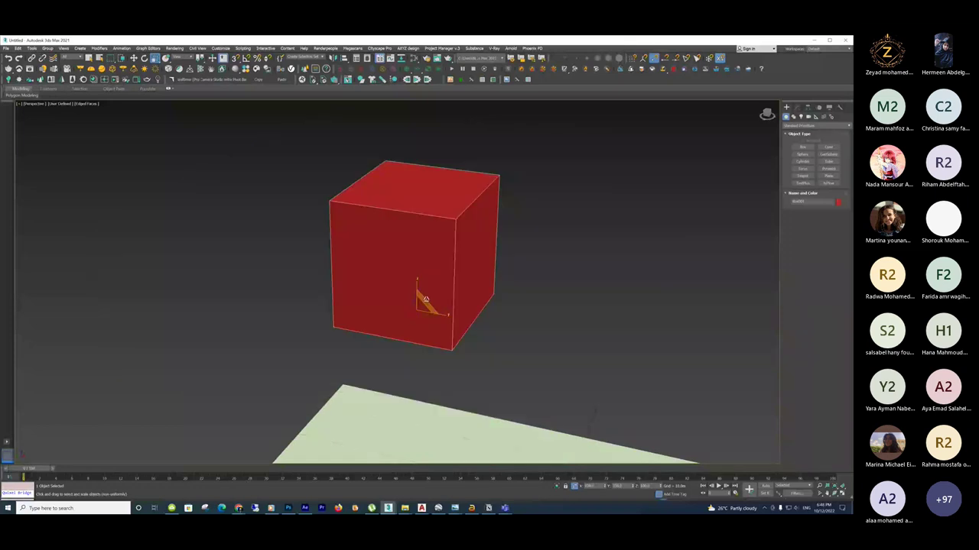
{"action": "left_click_drag", "start_coordinate": [426, 299], "coordinate": [443, 279]}
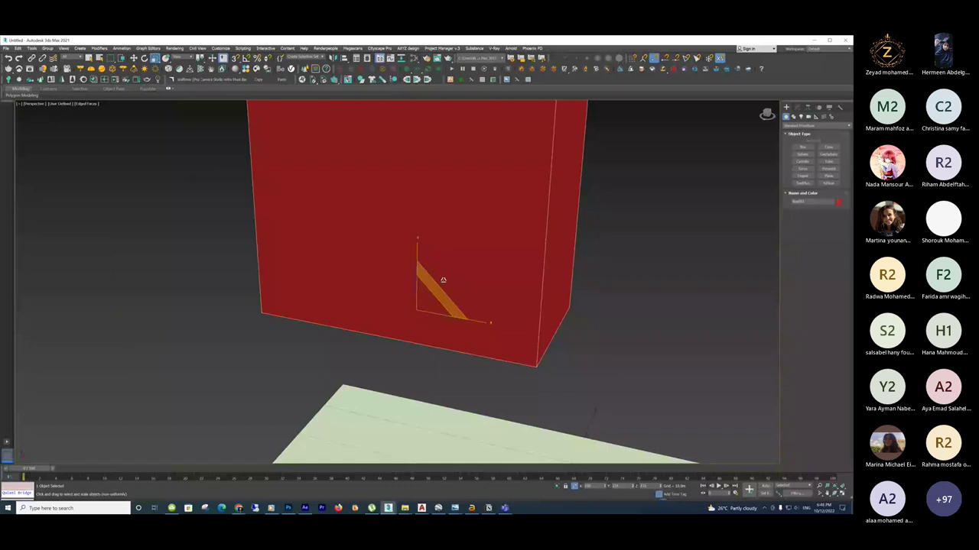
Shrink and enlarge the box, then undo the resizing, keeping Uniform Scale active.
{"action": "scroll", "coordinate": [442, 279], "scroll_direction": "down", "scroll_amount": 3}
{"action": "middle_click_drag", "start_coordinate": [443, 280], "coordinate": [432, 286], "text": "alt"}
{"action": "scroll", "coordinate": [440, 271], "scroll_direction": "up", "scroll_amount": 3}
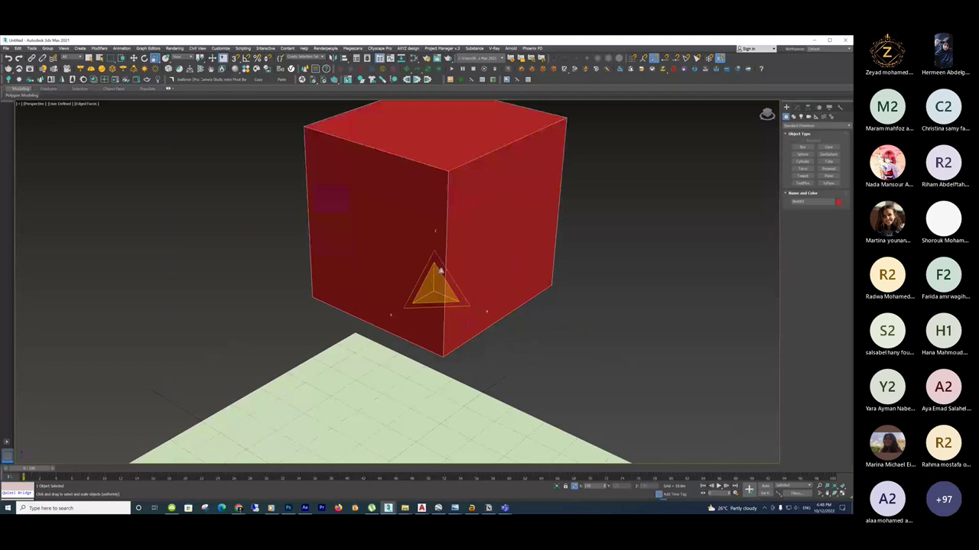
{"action": "left_click_drag", "start_coordinate": [440, 270], "coordinate": [428, 292]}
{"action": "scroll", "coordinate": [430, 291], "scroll_direction": "up", "scroll_amount": 2}
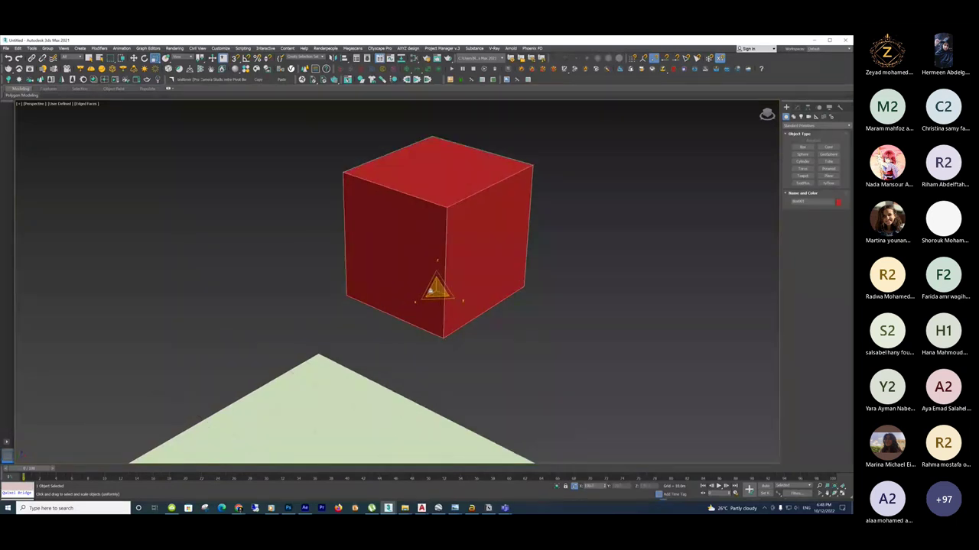
{"action": "left_click_drag", "start_coordinate": [431, 291], "coordinate": [445, 284]}
{"action": "key", "text": "ctrl+z"}
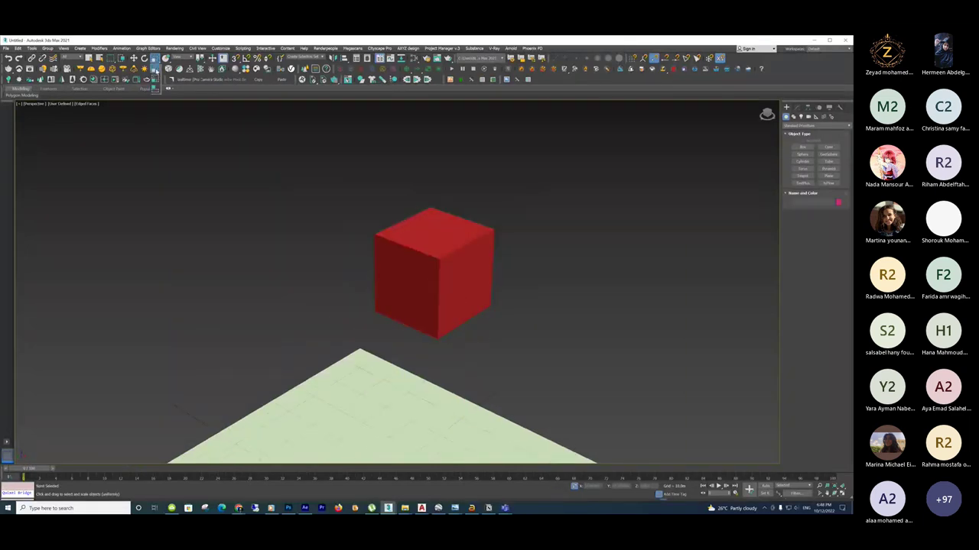
{"action": "left_click_drag", "start_coordinate": [156, 69], "coordinate": [154, 60]}
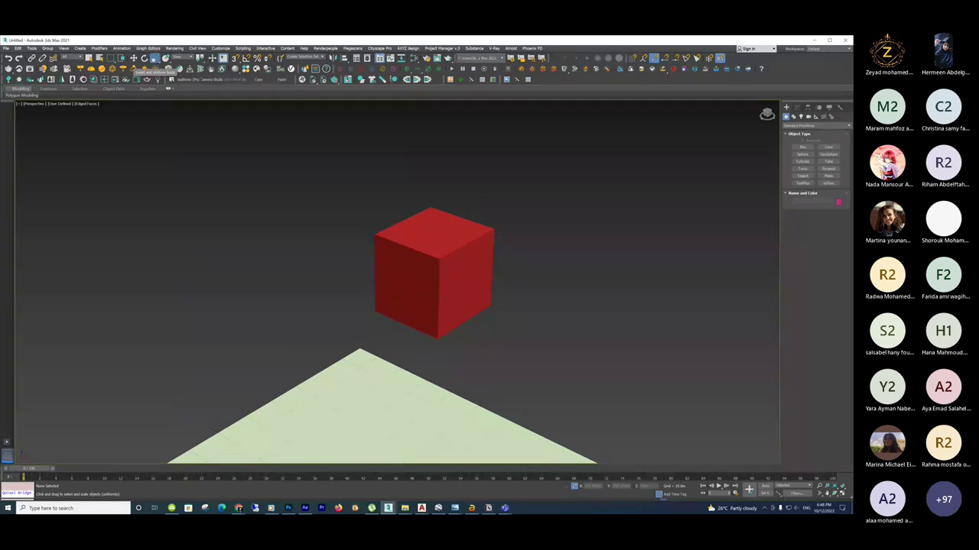
{"action": "scroll", "coordinate": [342, 256], "scroll_direction": "down", "scroll_amount": 5}
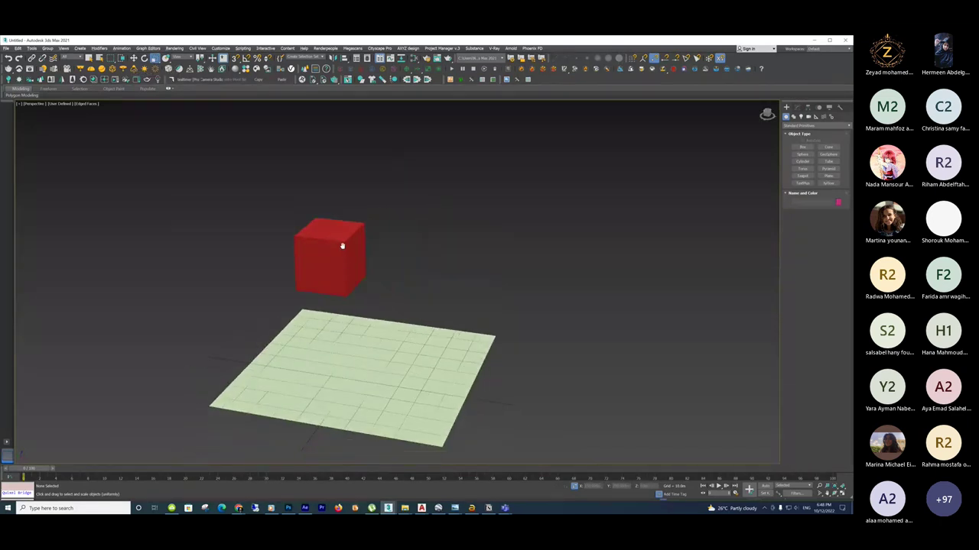
Create a Cone beside the red box, pulling Radius 2 to a point.
{"action": "middle_click_drag", "start_coordinate": [342, 246], "coordinate": [429, 230], "text": "alt"}
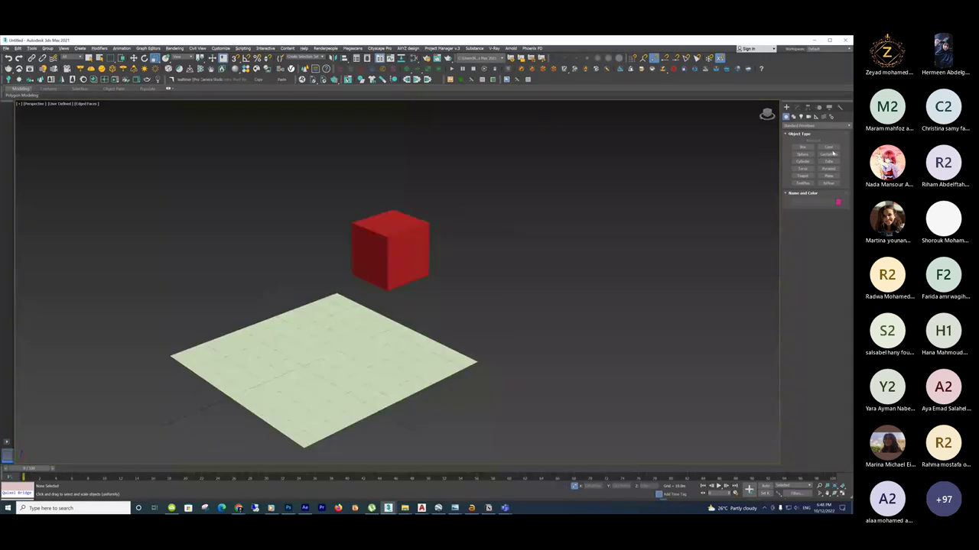
{"action": "left_click", "coordinate": [829, 148]}
{"action": "left_click_drag", "start_coordinate": [523, 307], "coordinate": [558, 309]}
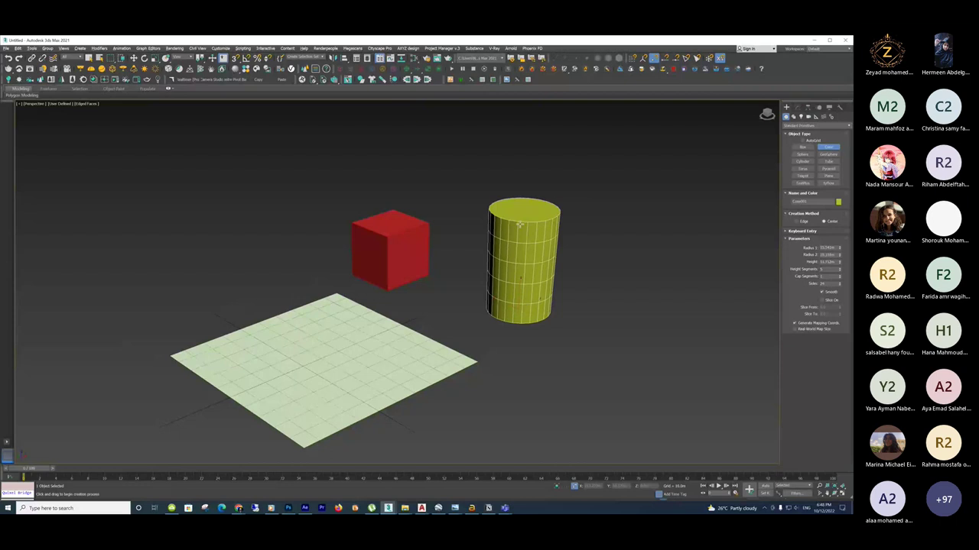
{"action": "left_click", "coordinate": [521, 237]}
Switch to Select and Move, orbit around the cone, and reselect it.
{"action": "key", "text": "w"}
{"action": "scroll", "coordinate": [525, 277], "scroll_direction": "up", "scroll_amount": 4}
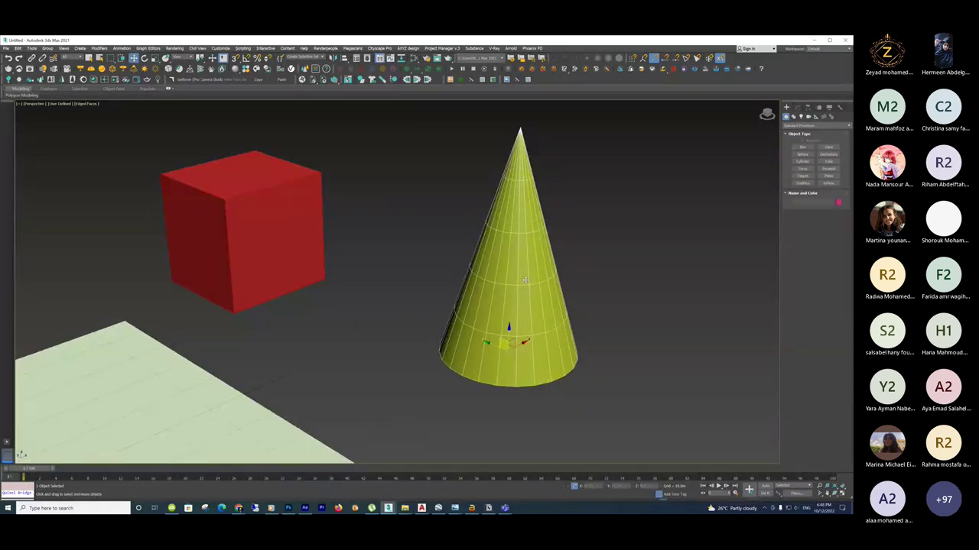
{"action": "middle_click_drag", "start_coordinate": [526, 280], "coordinate": [304, 235], "text": "alt"}
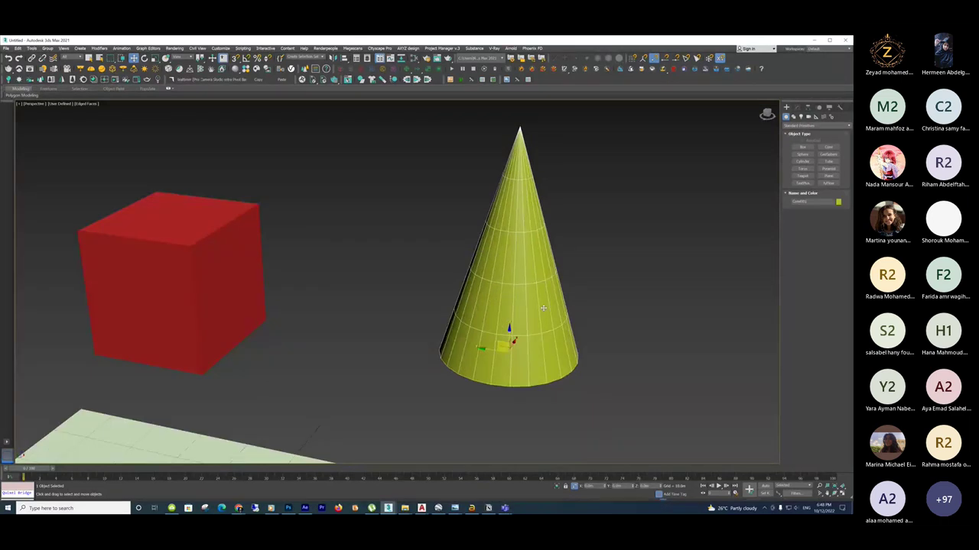
{"action": "middle_click_drag", "start_coordinate": [543, 309], "coordinate": [451, 290], "text": "alt"}
{"action": "left_click", "coordinate": [251, 265]}
{"action": "left_click", "coordinate": [529, 324]}
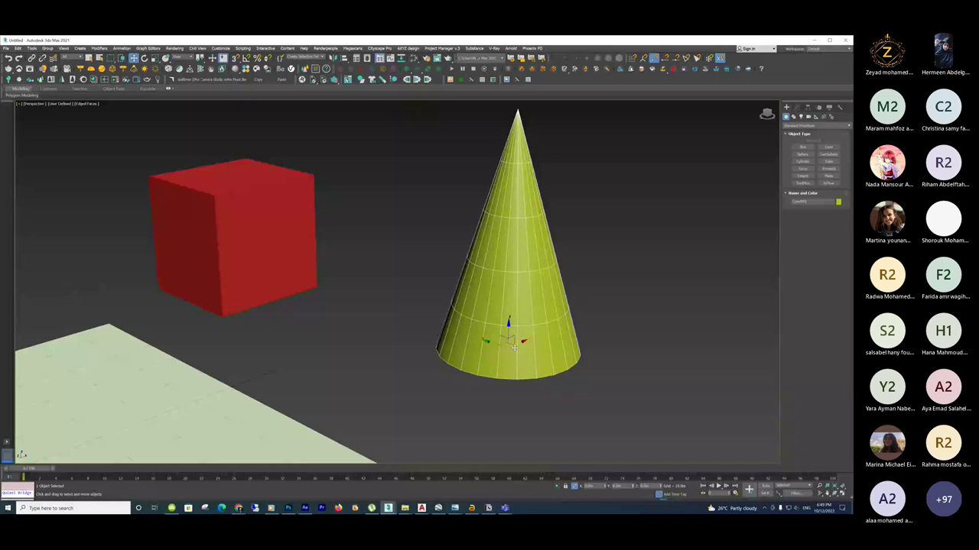
Select the yellow-green cone and switch to Select and Rotate with E.
{"action": "middle_click_drag", "start_coordinate": [514, 347], "coordinate": [593, 348]}
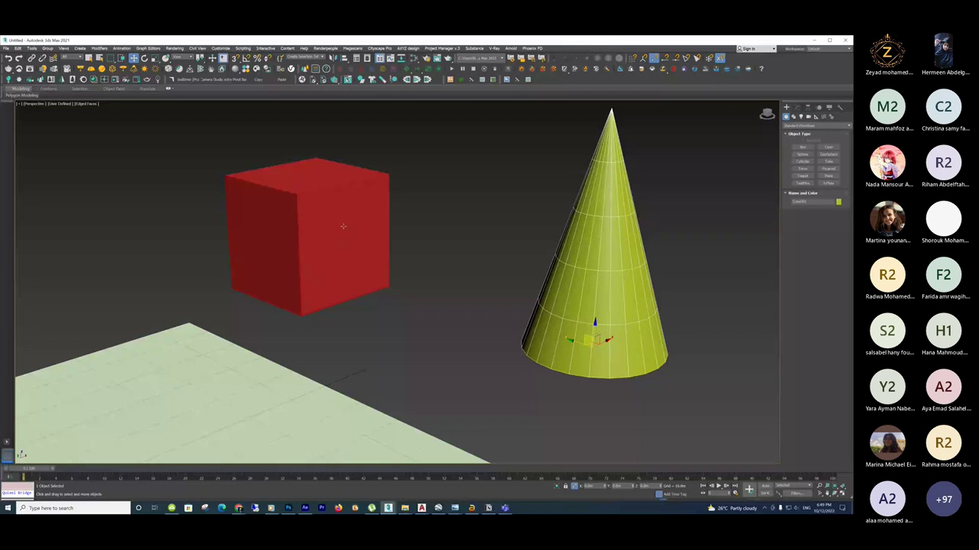
{"action": "left_click", "coordinate": [342, 226]}
{"action": "left_click", "coordinate": [545, 301]}
{"action": "middle_click_drag", "start_coordinate": [546, 301], "coordinate": [520, 320]}
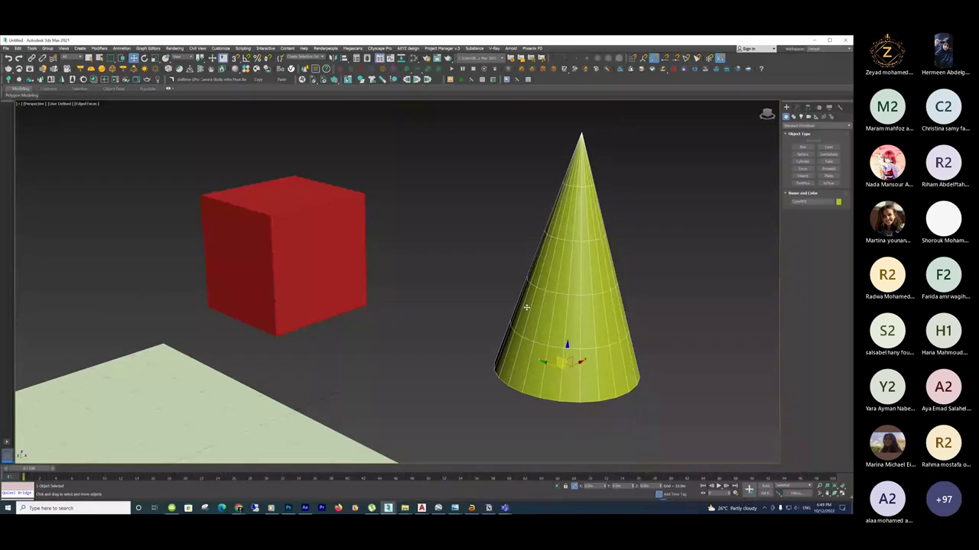
{"action": "key", "text": "e"}
{"action": "scroll", "coordinate": [593, 395], "scroll_direction": "up", "scroll_amount": 2}
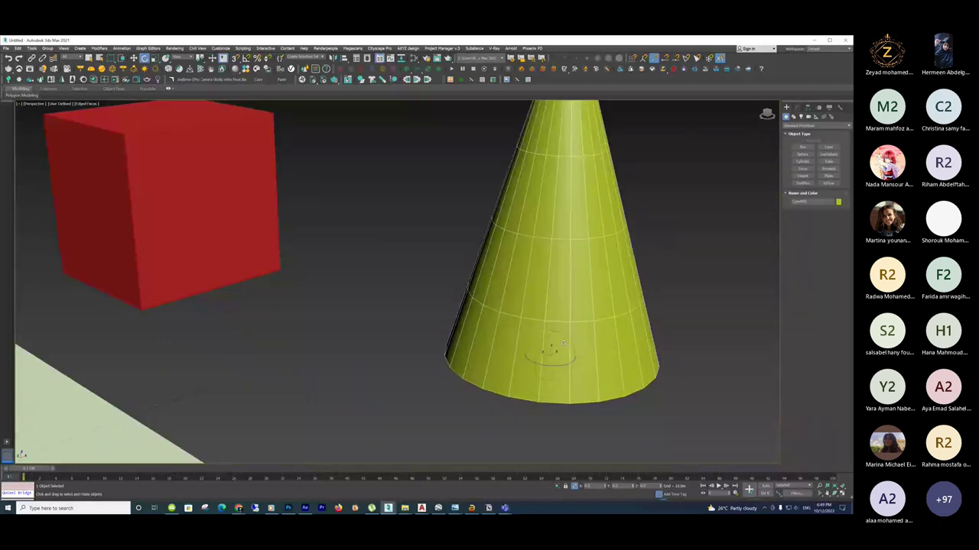
{"action": "mouse_move", "coordinate": [562, 344]}
{"action": "left_mouse_down"}
{"action": "mouse_move", "coordinate": [573, 365]}
{"action": "mouse_move", "coordinate": [577, 356]}
{"action": "left_mouse_up"}
{"action": "key", "text": "ctrl+z"}
{"action": "scroll", "coordinate": [573, 364], "scroll_direction": "down", "scroll_amount": 2}
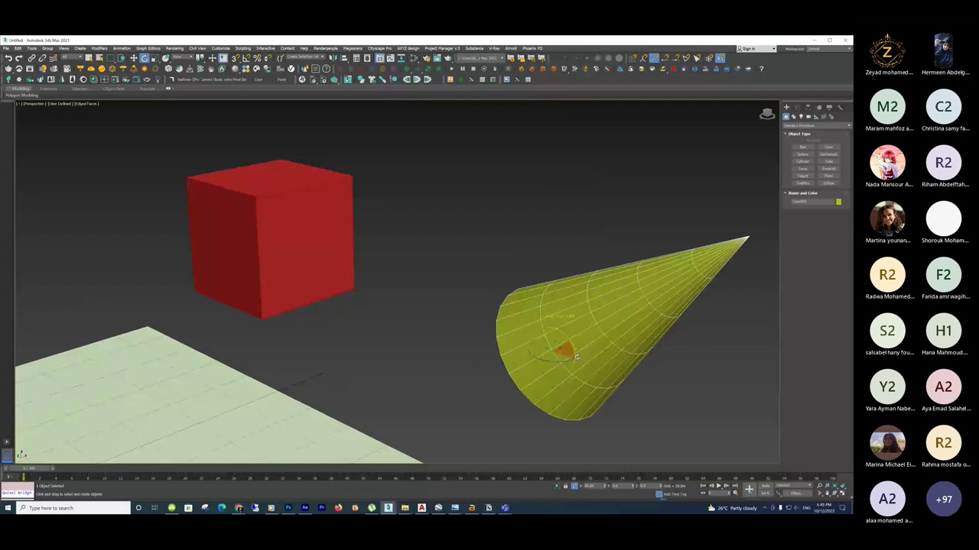
{"action": "mouse_move", "coordinate": [576, 356]}
{"action": "left_mouse_down"}
{"action": "mouse_move", "coordinate": [583, 349]}
{"action": "mouse_move", "coordinate": [586, 368]}
{"action": "mouse_move", "coordinate": [562, 320]}
{"action": "mouse_move", "coordinate": [578, 366]}
{"action": "mouse_move", "coordinate": [572, 345]}
{"action": "left_mouse_up"}
{"action": "key", "text": "ctrl+z"}
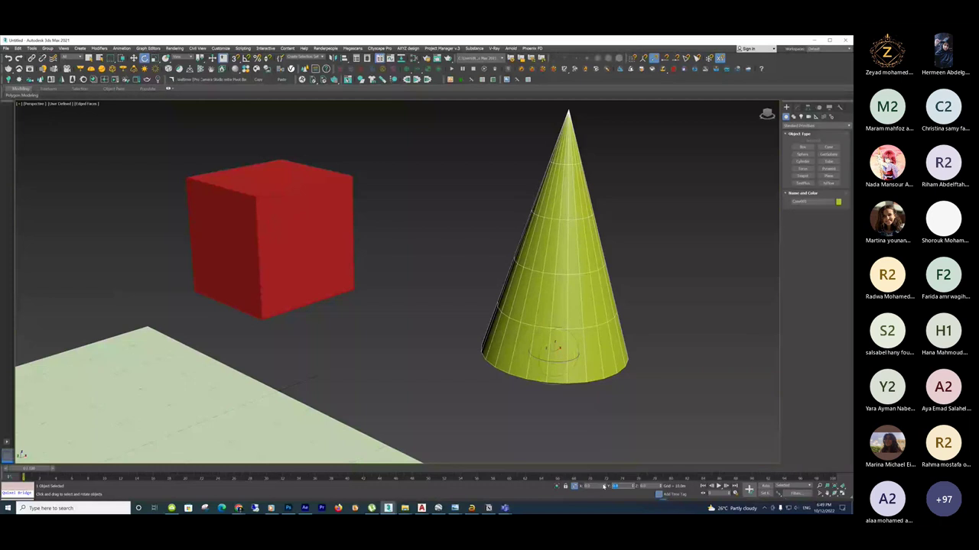
{"action": "left_click_drag", "start_coordinate": [556, 353], "coordinate": [604, 360], "text": "shift"}
{"action": "left_click", "coordinate": [454, 302]}
{"action": "type", "text": "90"}
{"action": "key", "text": "Return"}
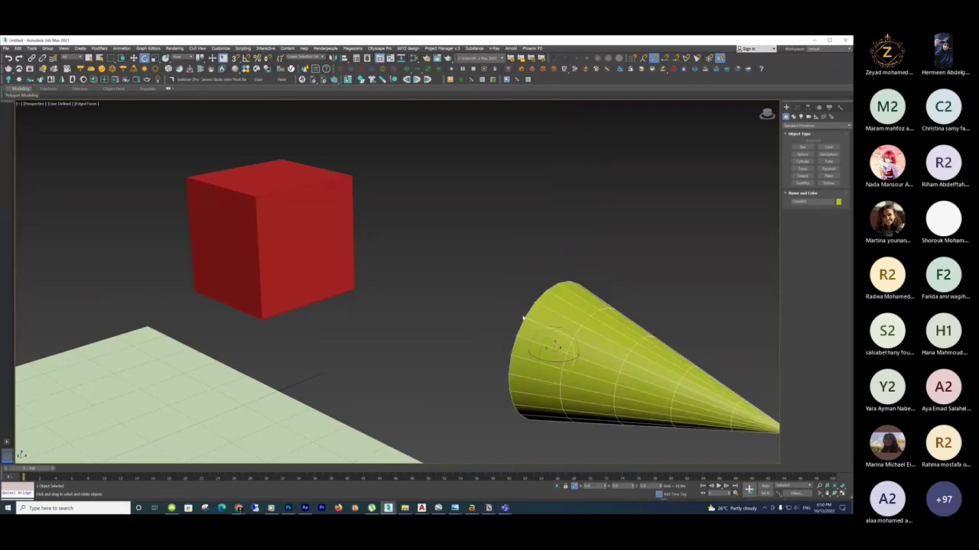
{"action": "middle_click_drag", "start_coordinate": [522, 318], "coordinate": [480, 301]}
{"action": "key", "text": "ctrl+z"}
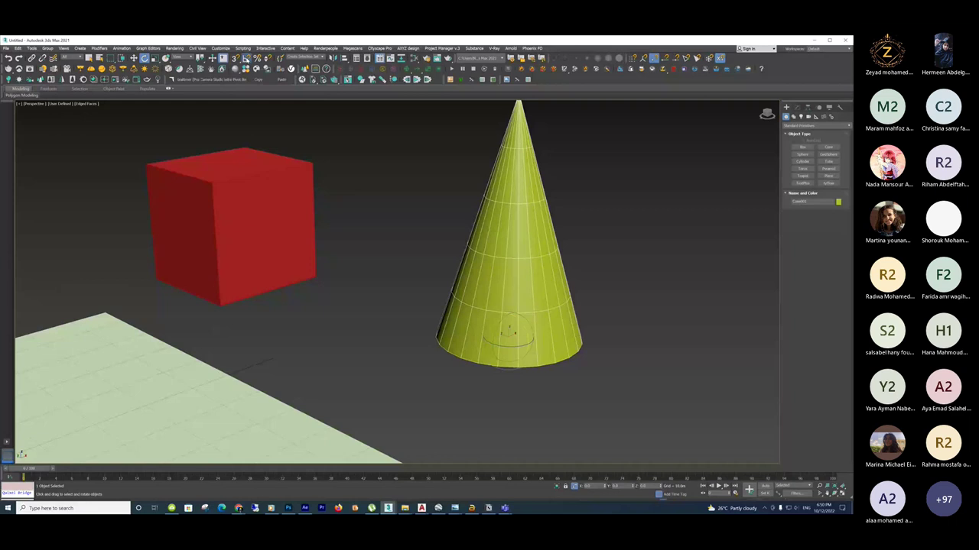
{"action": "right_click", "coordinate": [247, 59]}
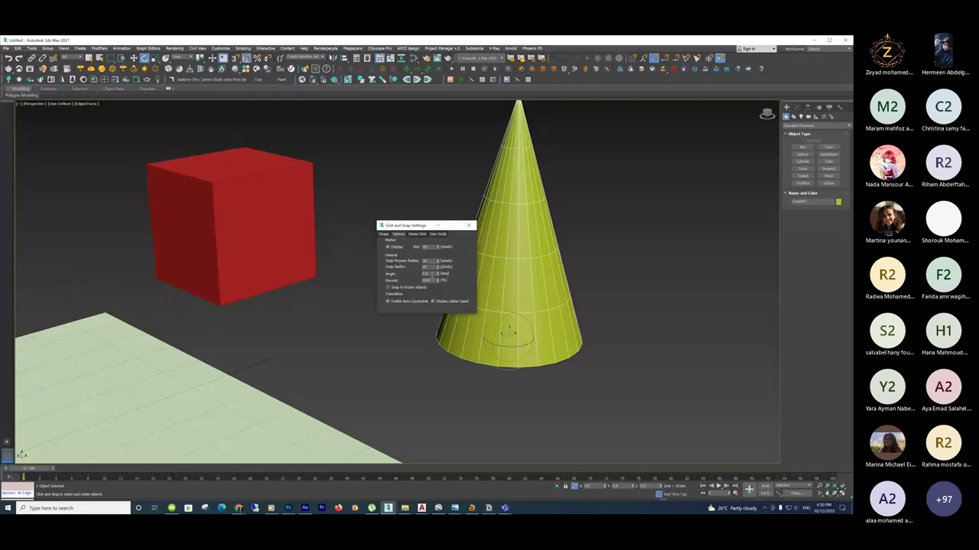
{"action": "double_click", "coordinate": [425, 273]}
{"action": "left_click", "coordinate": [468, 226]}
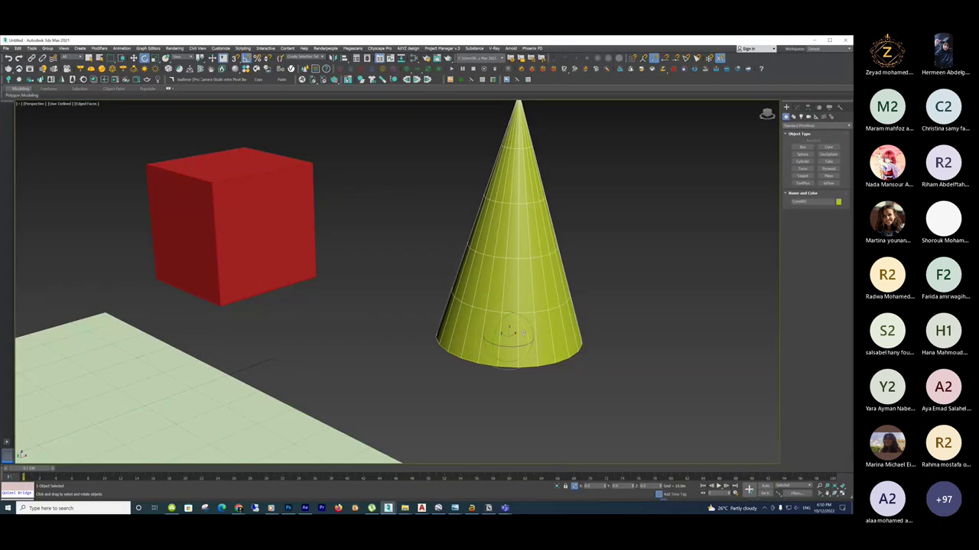
Tip the cone onto its side beside the red box, undoing a stray move.
{"action": "left_click_drag", "start_coordinate": [523, 327], "coordinate": [531, 348]}
{"action": "middle_click_drag", "start_coordinate": [569, 298], "coordinate": [509, 313], "text": "alt"}
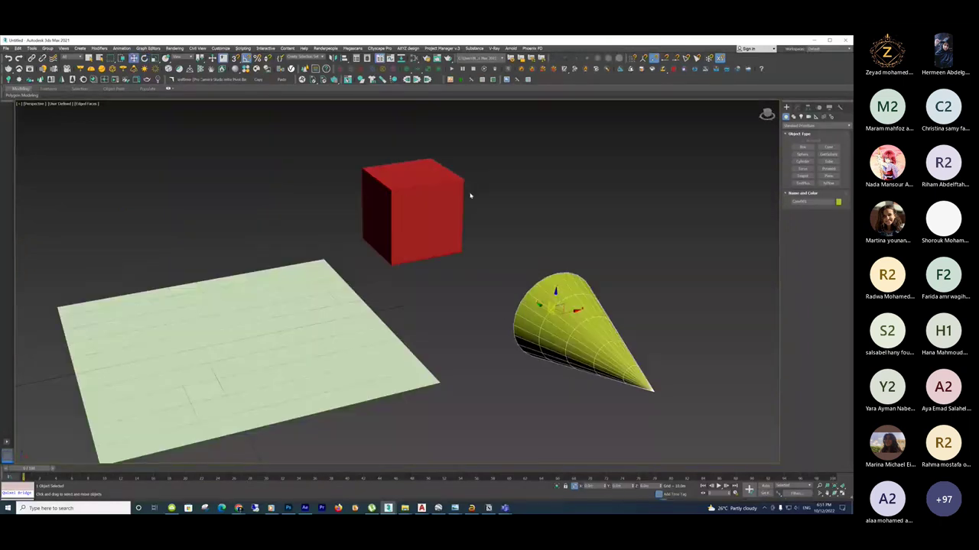
{"action": "middle_click_drag", "start_coordinate": [471, 210], "coordinate": [470, 247]}
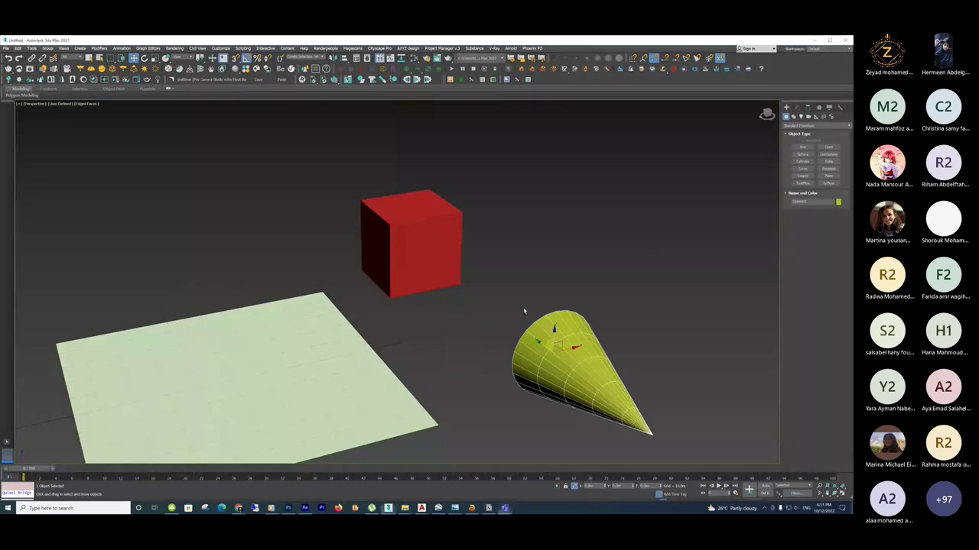
{"action": "middle_click_drag", "start_coordinate": [523, 311], "coordinate": [498, 294], "text": "alt"}
{"action": "left_click_drag", "start_coordinate": [498, 295], "coordinate": [459, 339]}
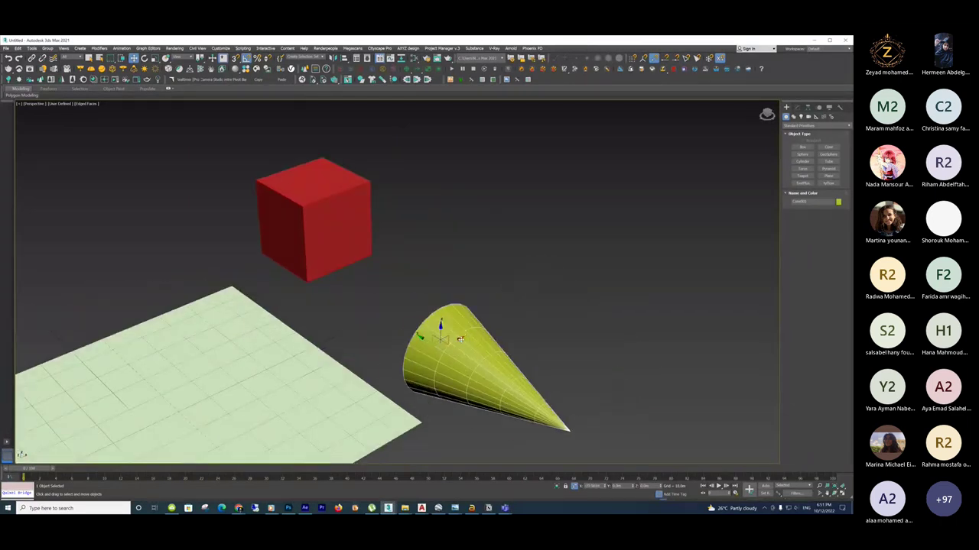
{"action": "key", "text": "ctrl+z"}
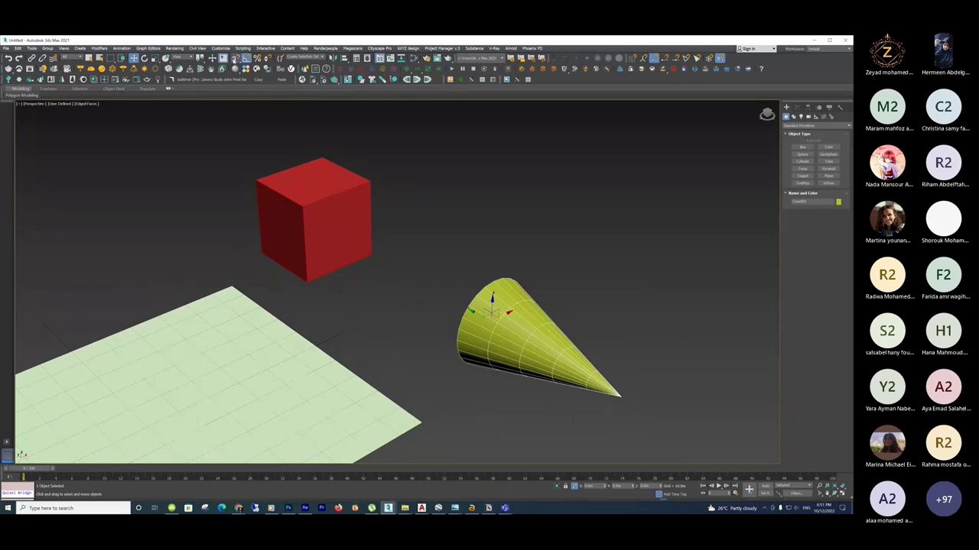
Tick Midpoint in Grid and Snap Settings and close the dialog.
{"action": "right_click", "coordinate": [236, 58]}
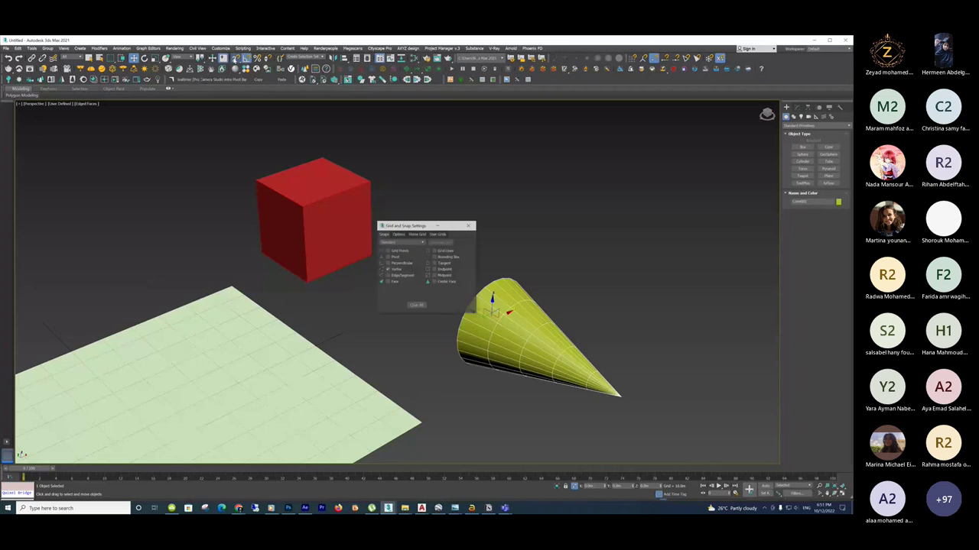
{"action": "left_click", "coordinate": [434, 275]}
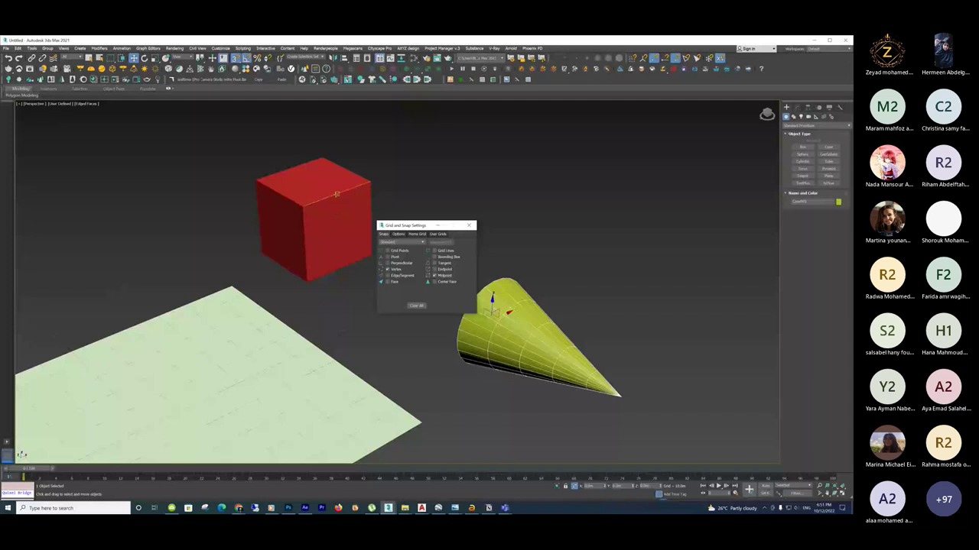
{"action": "left_click", "coordinate": [469, 226]}
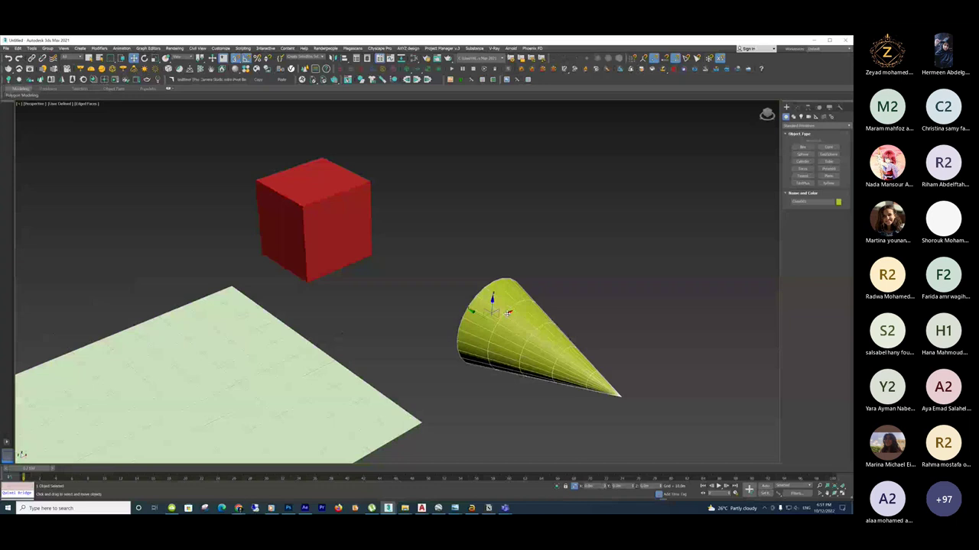
Snap the cone onto the red cube so it rests against the cube's face.
{"action": "left_click_drag", "start_coordinate": [507, 313], "coordinate": [305, 243]}
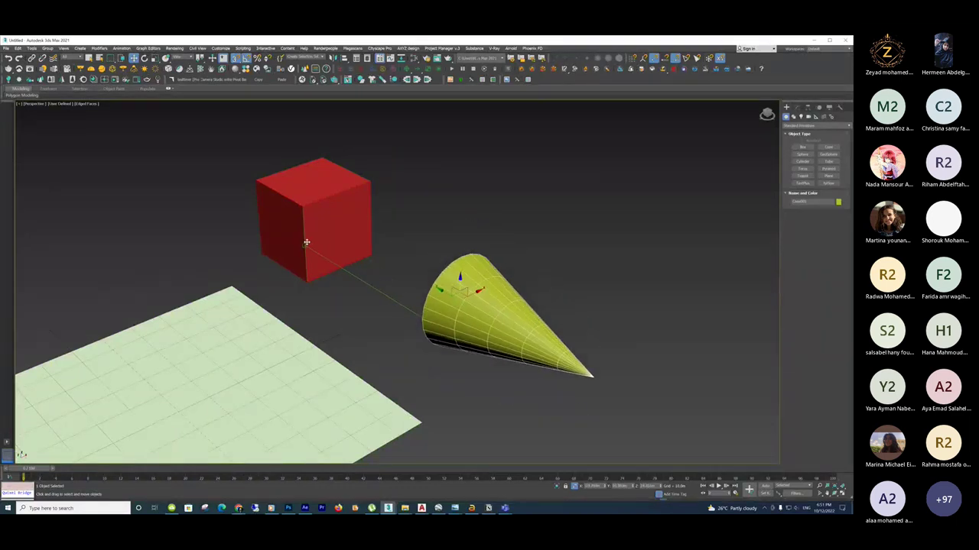
{"action": "middle_click_drag", "start_coordinate": [306, 242], "coordinate": [464, 278], "text": "alt"}
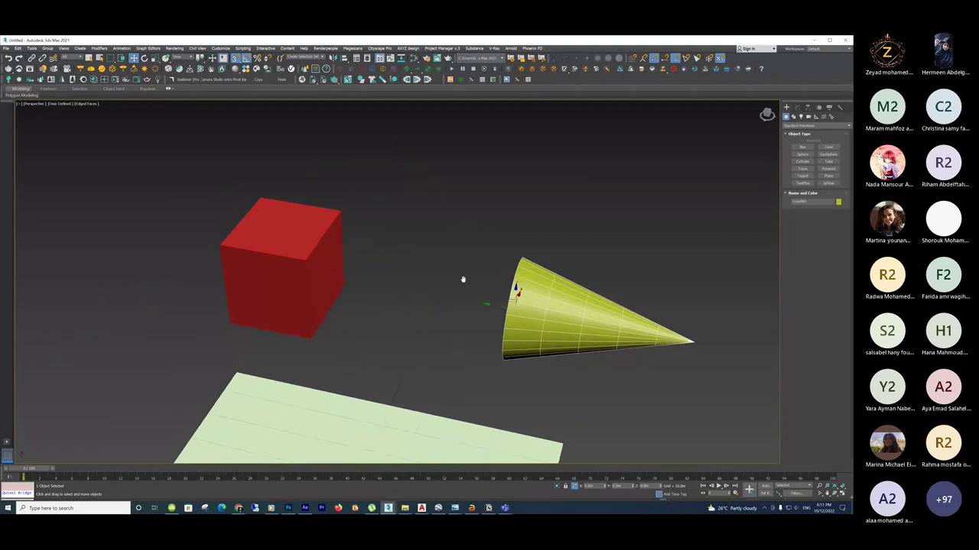
{"action": "left_click_drag", "start_coordinate": [485, 302], "coordinate": [338, 212]}
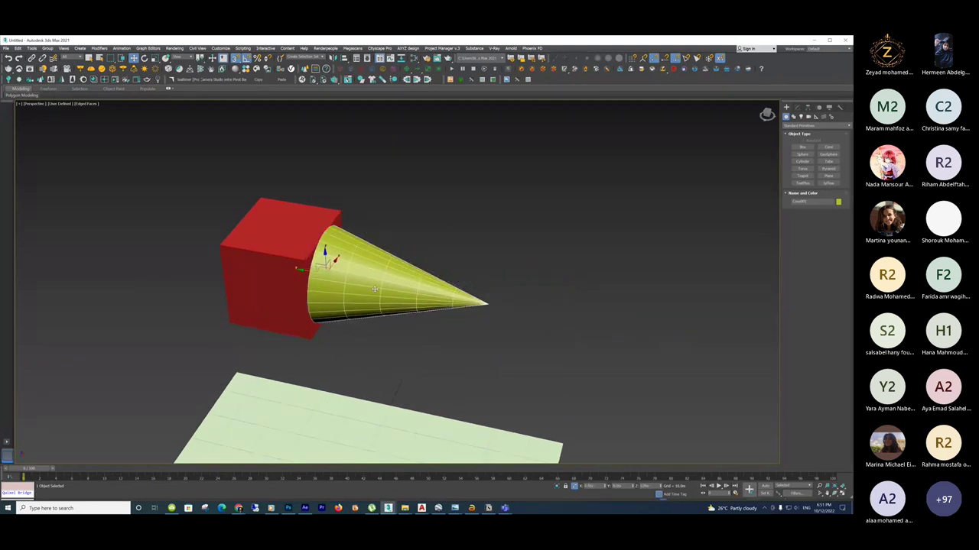
{"action": "middle_click_drag", "start_coordinate": [339, 212], "coordinate": [397, 276], "text": "alt"}
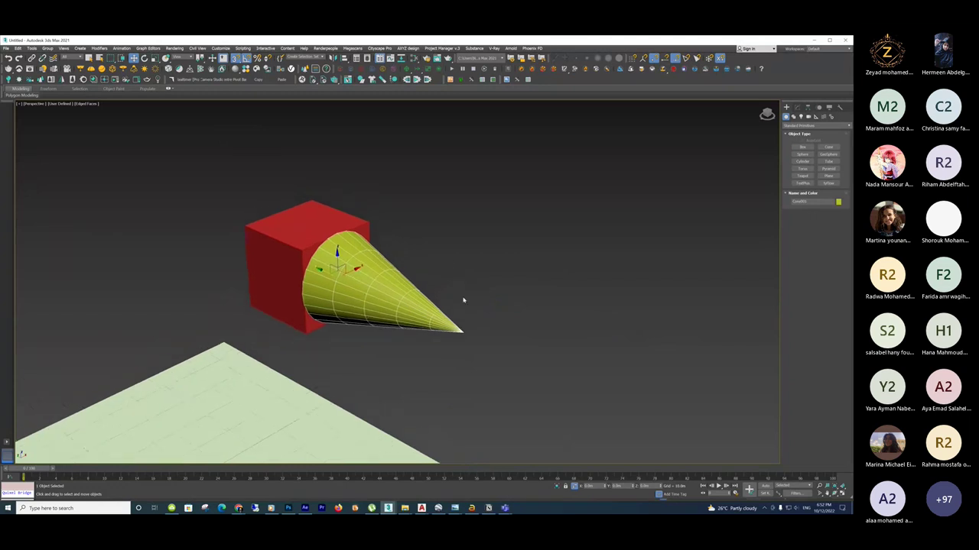
Move the cone back out to the lower right, clear of the cube.
{"action": "scroll", "coordinate": [411, 273], "scroll_direction": "up", "scroll_amount": 3}
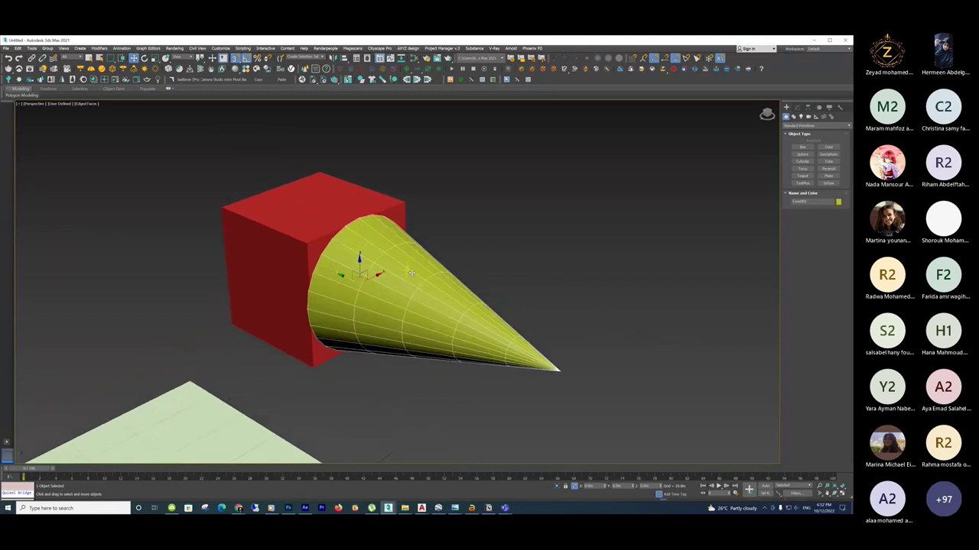
{"action": "scroll", "coordinate": [413, 269], "scroll_direction": "down", "scroll_amount": 2}
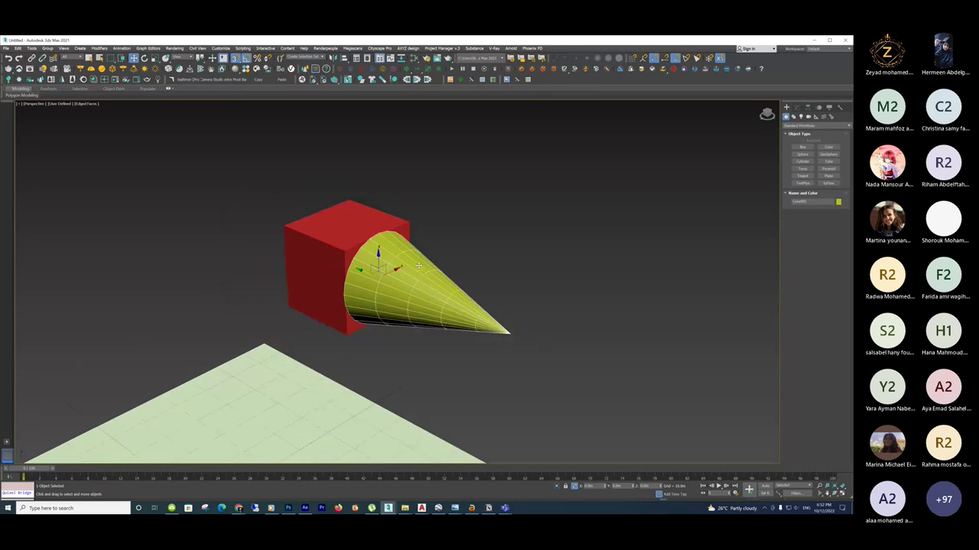
{"action": "left_click_drag", "start_coordinate": [418, 265], "coordinate": [444, 273]}
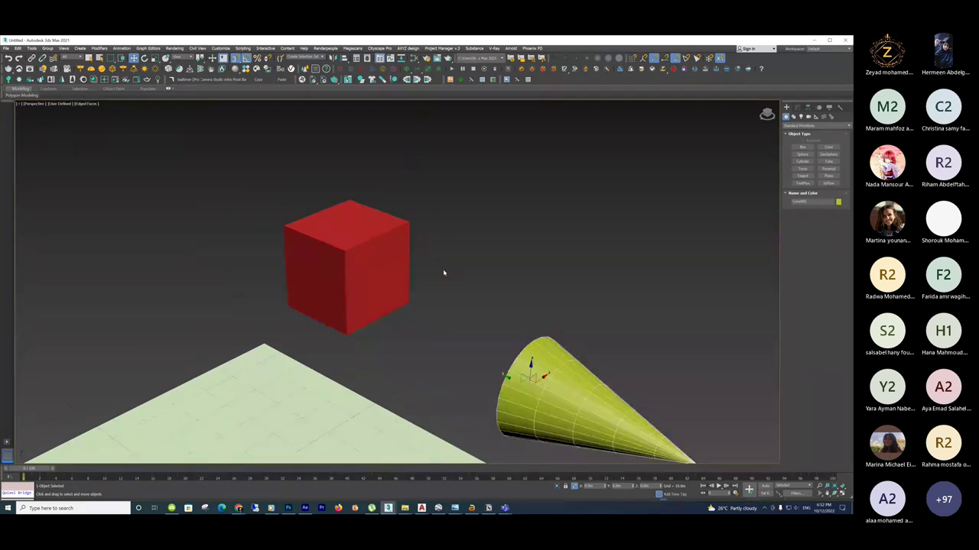
Undo the cone's rotation so it stands upright again, then deselect it.
{"action": "key", "text": "ctrl+z"}
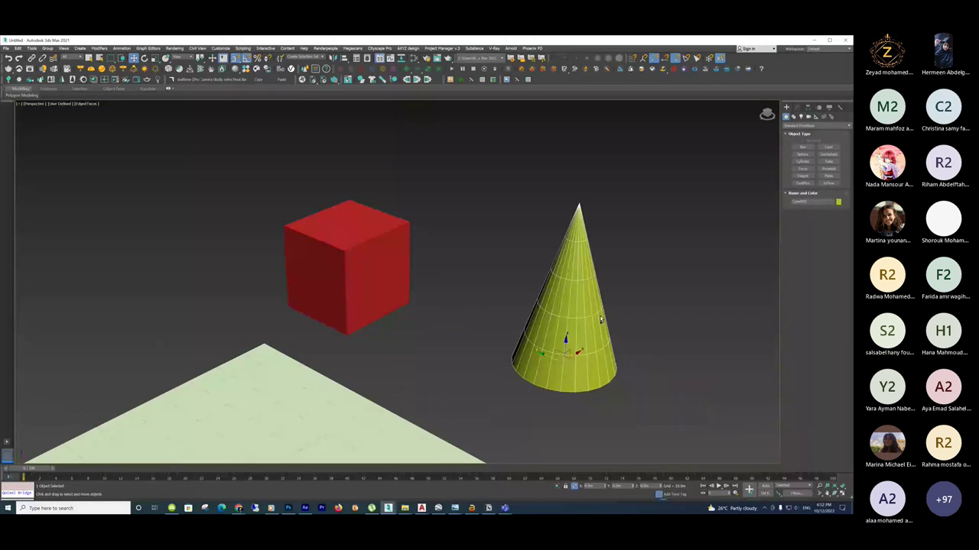
{"action": "middle_click_drag", "start_coordinate": [600, 320], "coordinate": [598, 255], "text": "alt"}
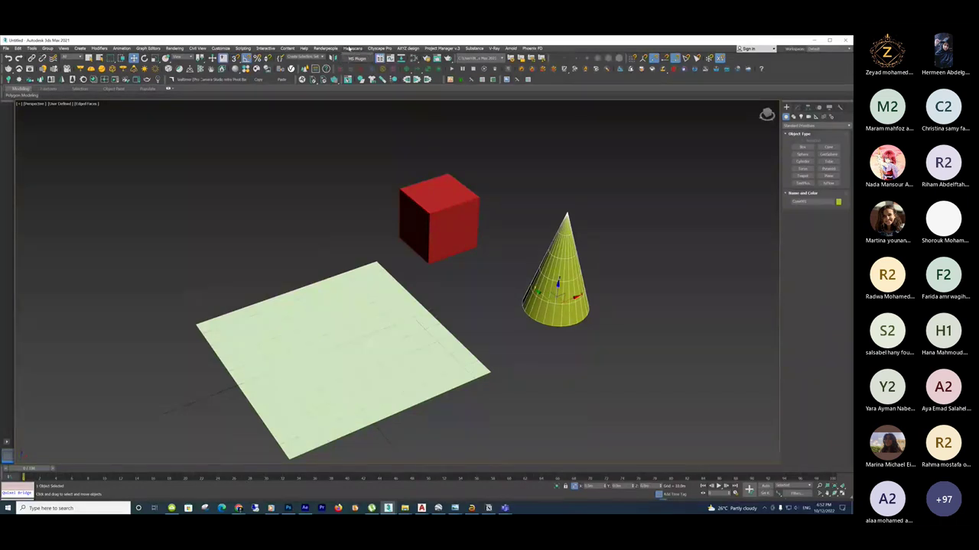
{"action": "left_click", "coordinate": [480, 209]}
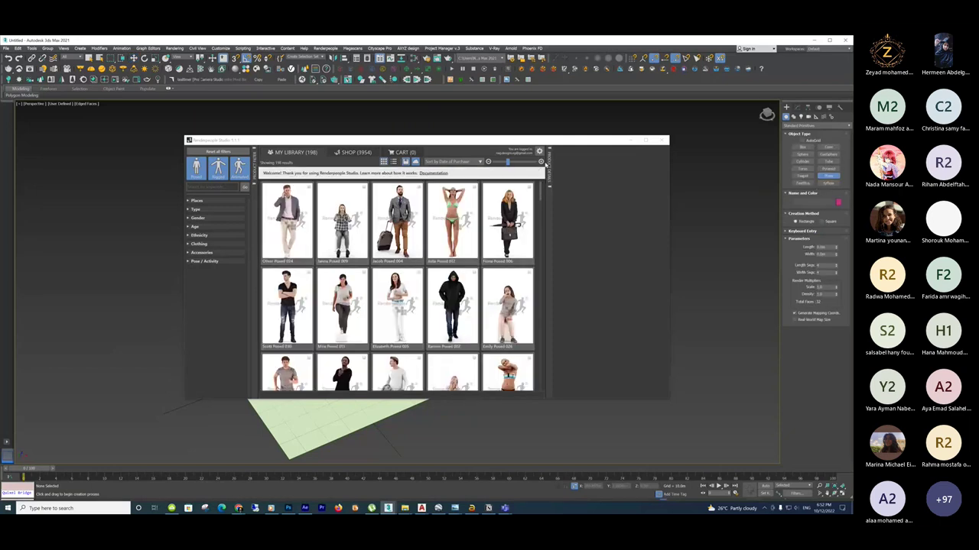
Move the Renderpeople Studio window aside and select the plane's Length Segs value.
{"action": "left_click_drag", "start_coordinate": [515, 141], "coordinate": [95, 163]}
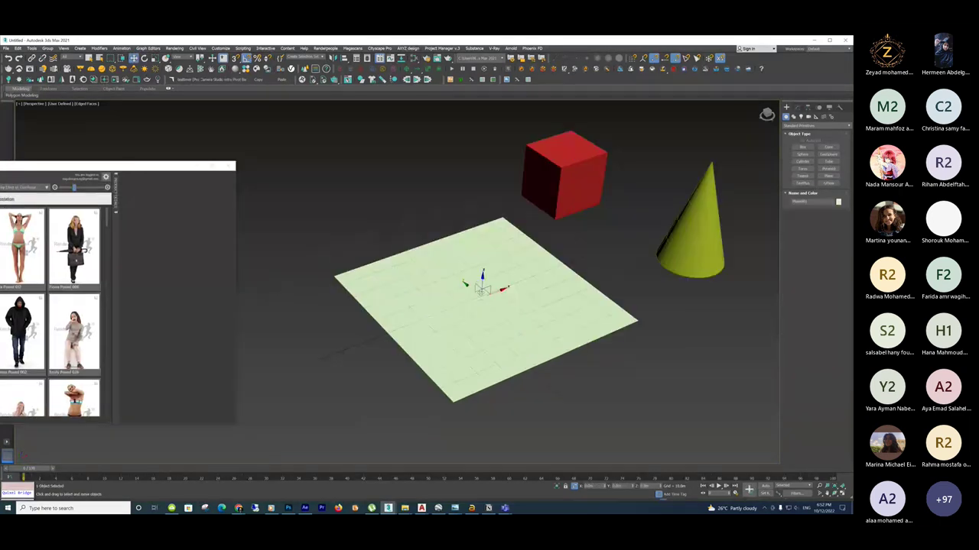
{"action": "scroll", "coordinate": [481, 289], "scroll_direction": "up", "scroll_amount": 3}
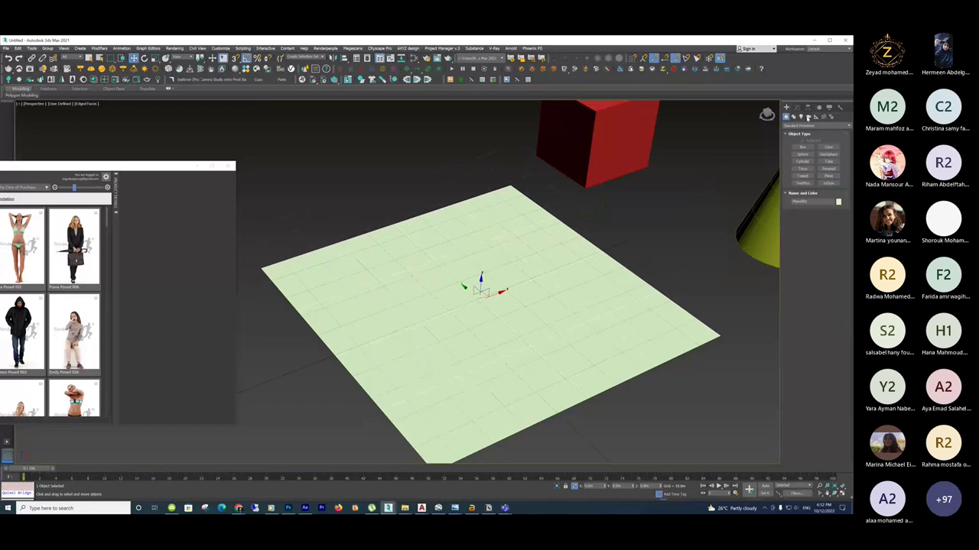
{"action": "left_click", "coordinate": [797, 107]}
{"action": "double_click", "coordinate": [824, 241]}
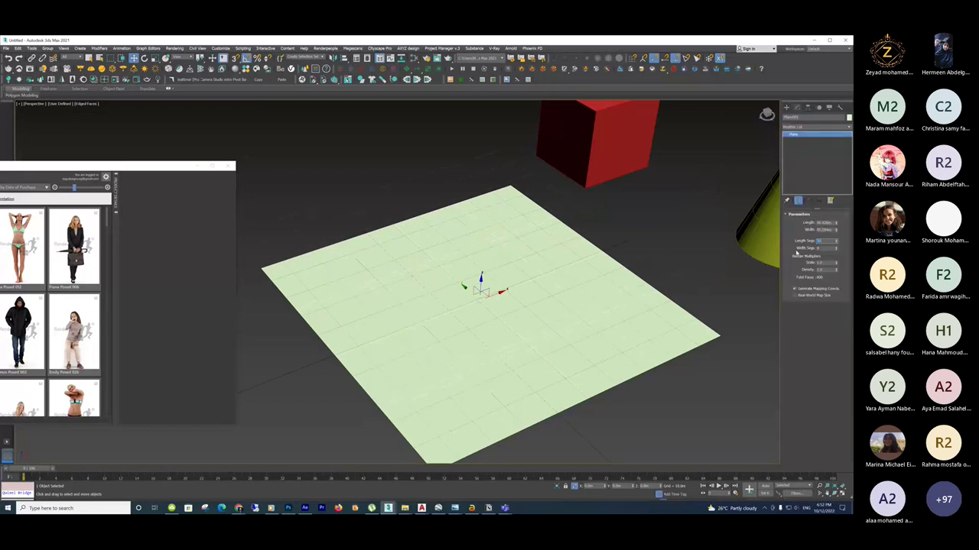
Set the plane's Length Segs to 30 and add a Noise modifier.
{"action": "type", "text": "30"}
{"action": "key", "text": "Tab"}
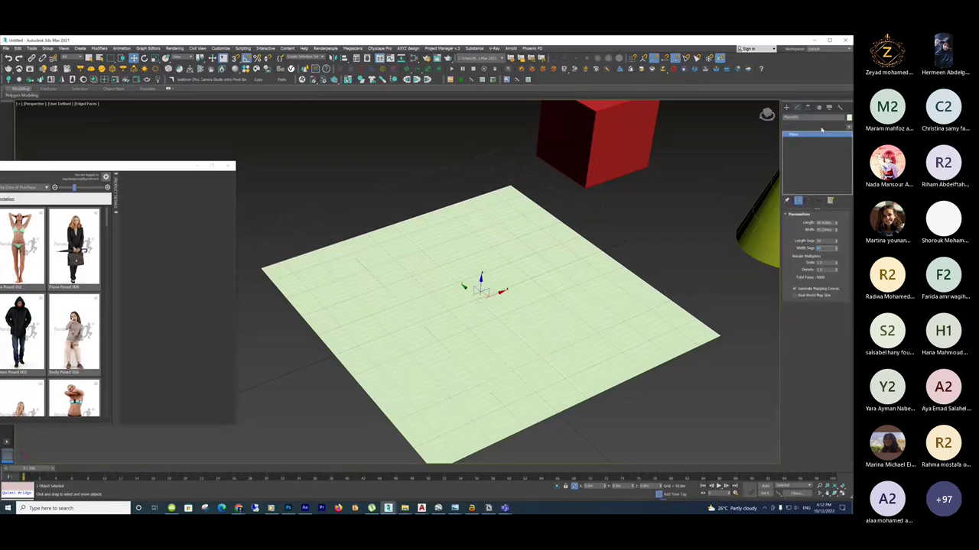
{"action": "left_click", "coordinate": [816, 127]}
{"action": "left_click", "coordinate": [812, 137]}
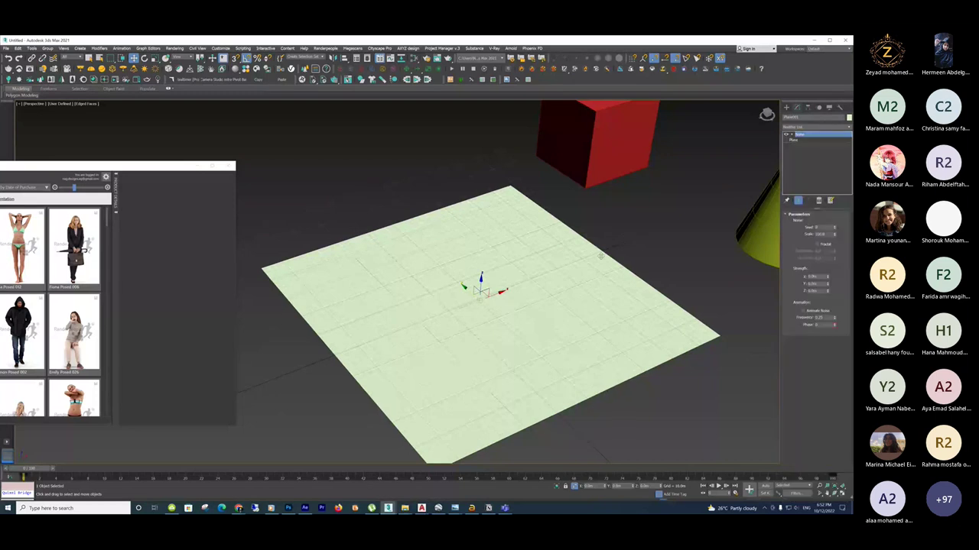
Raise the Noise Z Strength and Scale, checking in wireframe, to form rolling terrain.
{"action": "key", "text": "F3"}
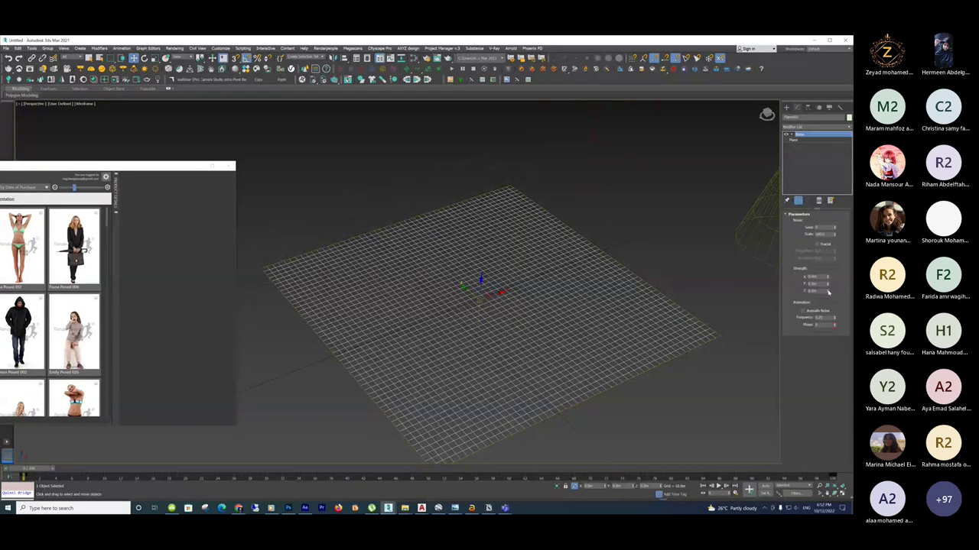
{"action": "left_click_drag", "start_coordinate": [828, 292], "coordinate": [828, 268]}
{"action": "left_click_drag", "start_coordinate": [834, 234], "coordinate": [834, 258]}
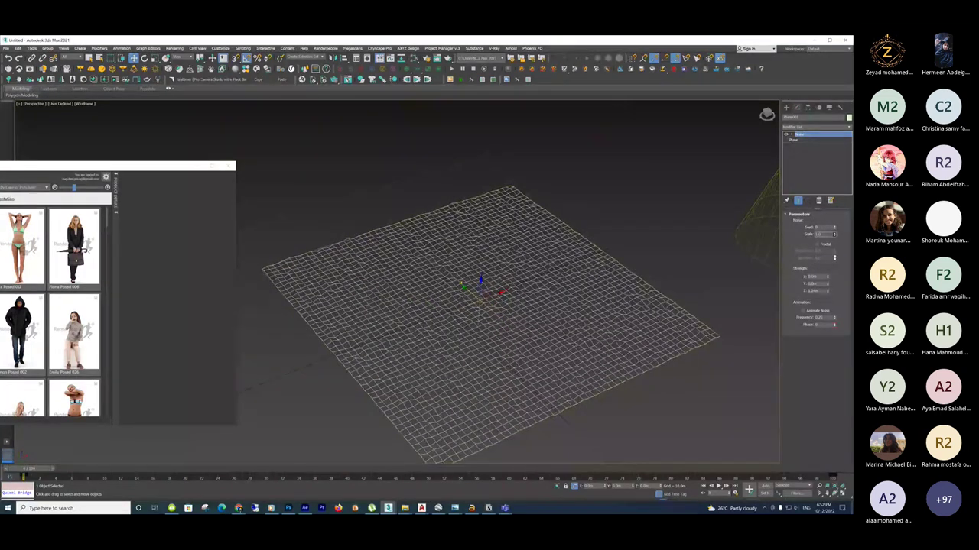
{"action": "key", "text": "F3"}
{"action": "middle_click_drag", "start_coordinate": [527, 260], "coordinate": [530, 285], "text": "alt"}
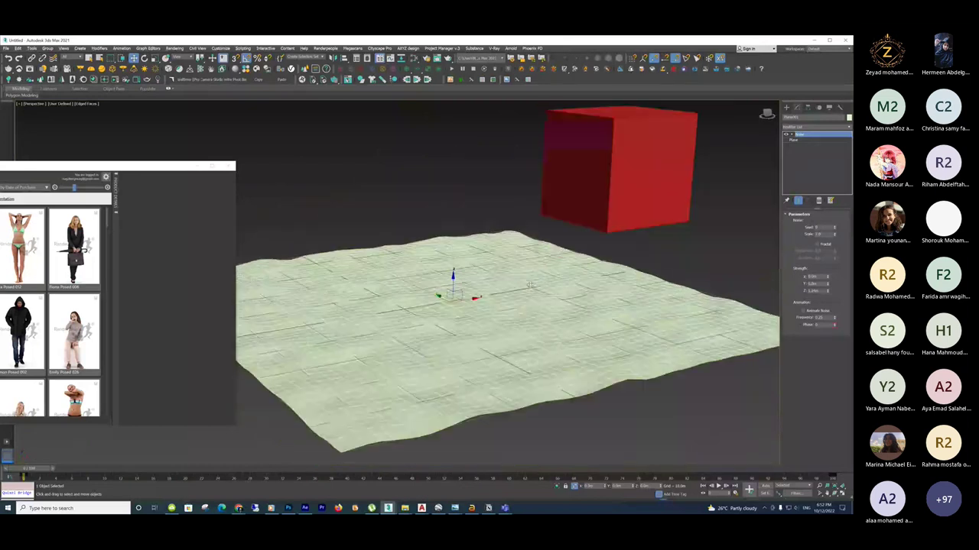
{"action": "middle_click_drag", "start_coordinate": [472, 292], "coordinate": [304, 315], "text": "alt"}
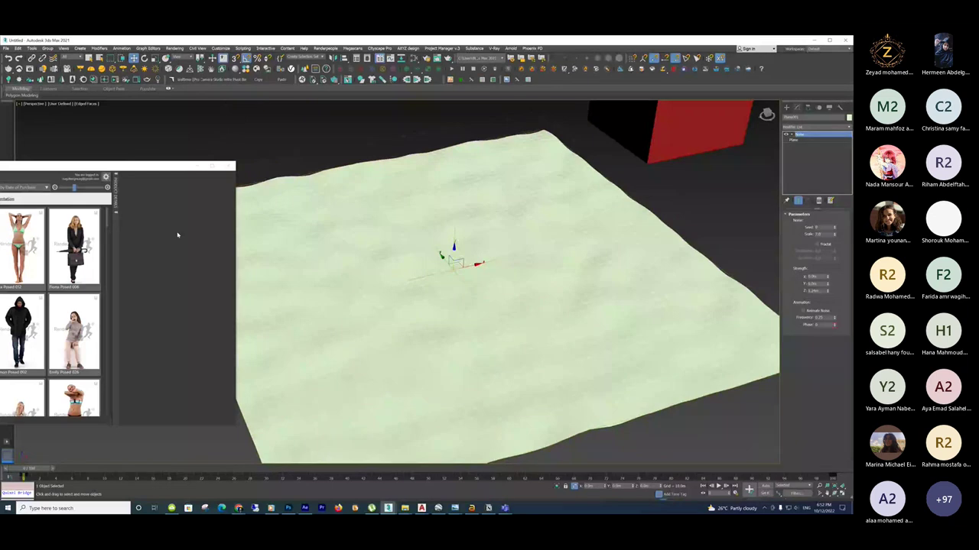
Import the standing man 'Michael Posed 014' from Renderpeople Studio, dismissing the Missing DLLs warning.
{"action": "left_click_drag", "start_coordinate": [153, 166], "coordinate": [325, 74]}
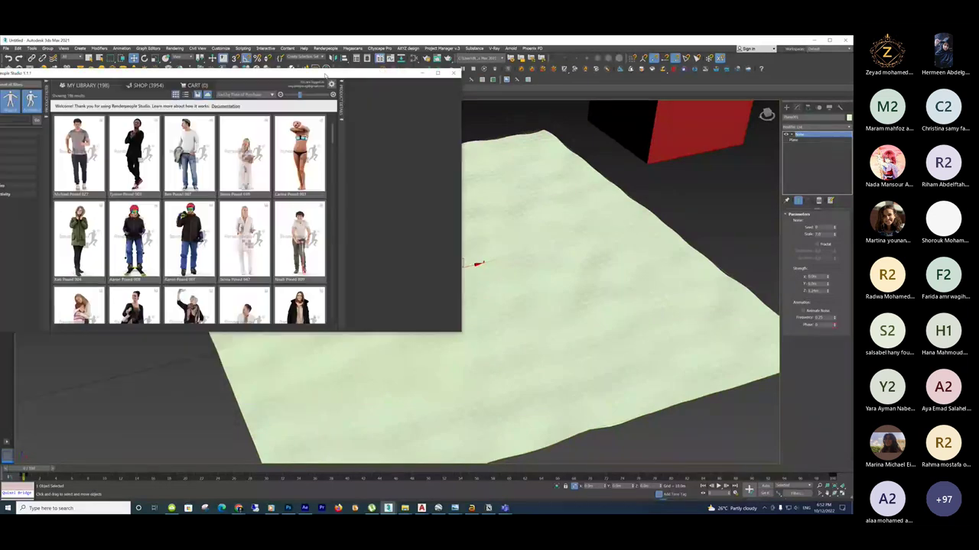
{"action": "scroll", "coordinate": [156, 245], "scroll_direction": "down", "scroll_amount": 1}
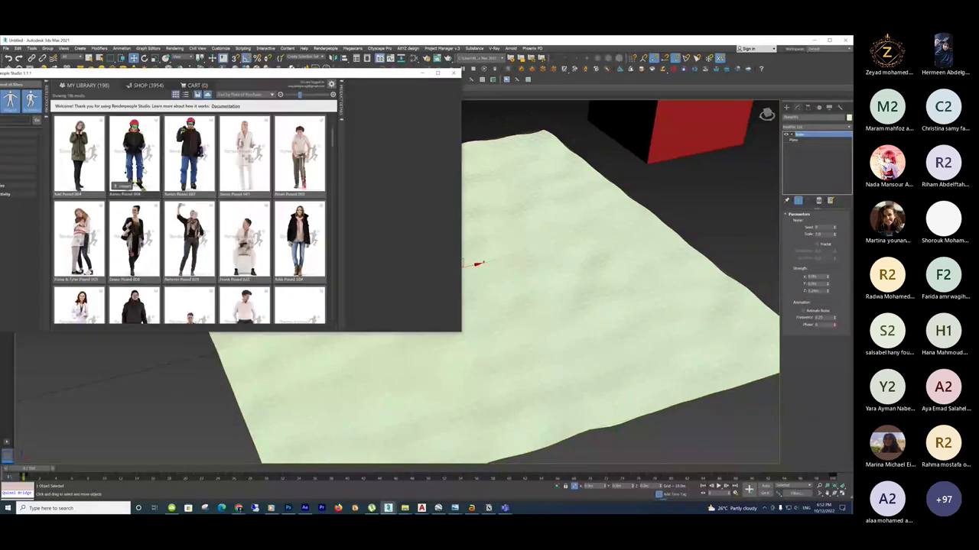
{"action": "left_click", "coordinate": [134, 244]}
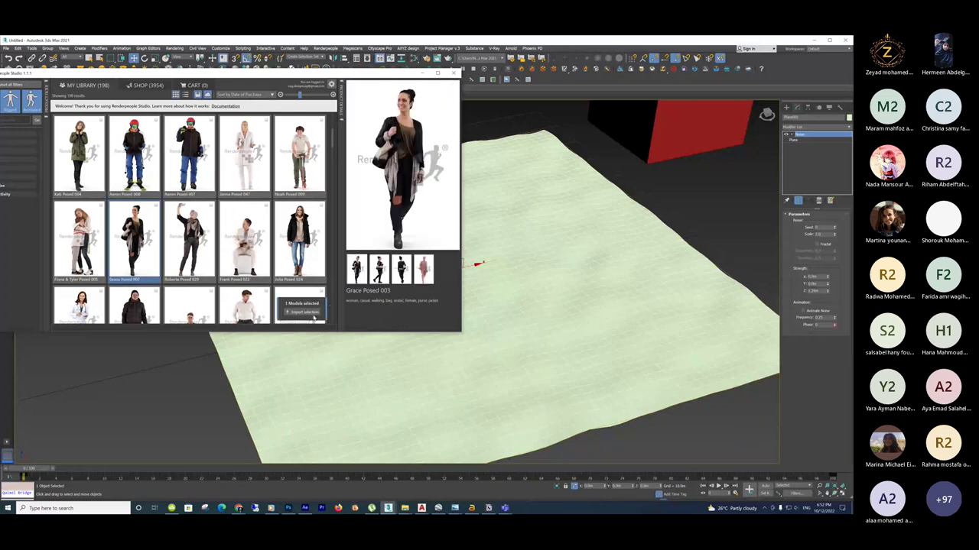
{"action": "scroll", "coordinate": [276, 298], "scroll_direction": "down", "scroll_amount": 1}
{"action": "left_click", "coordinate": [237, 259]}
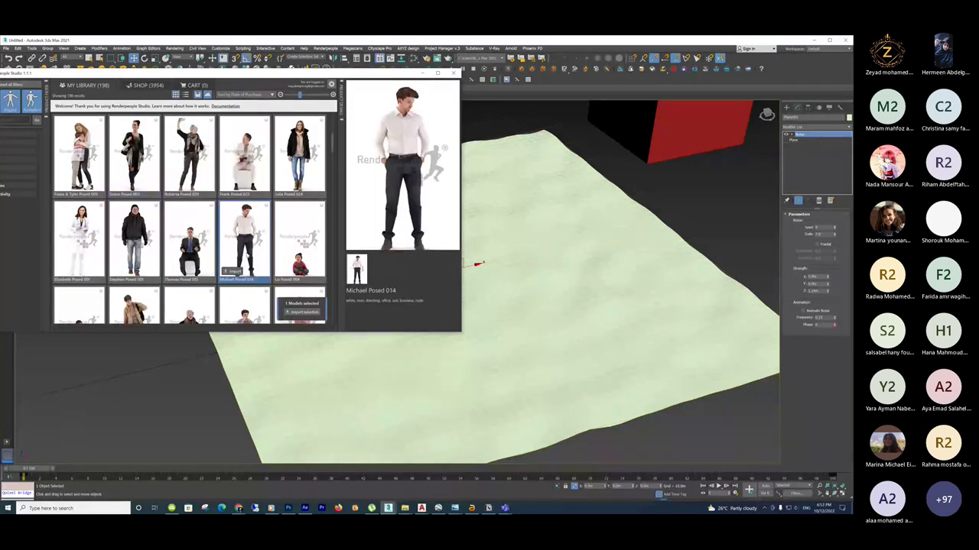
{"action": "left_click", "coordinate": [302, 312]}
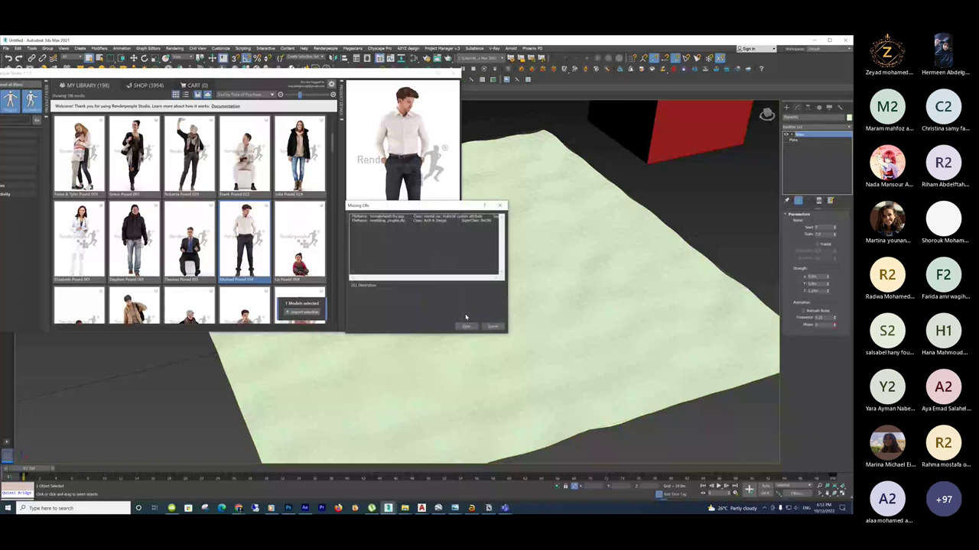
{"action": "left_click", "coordinate": [466, 328]}
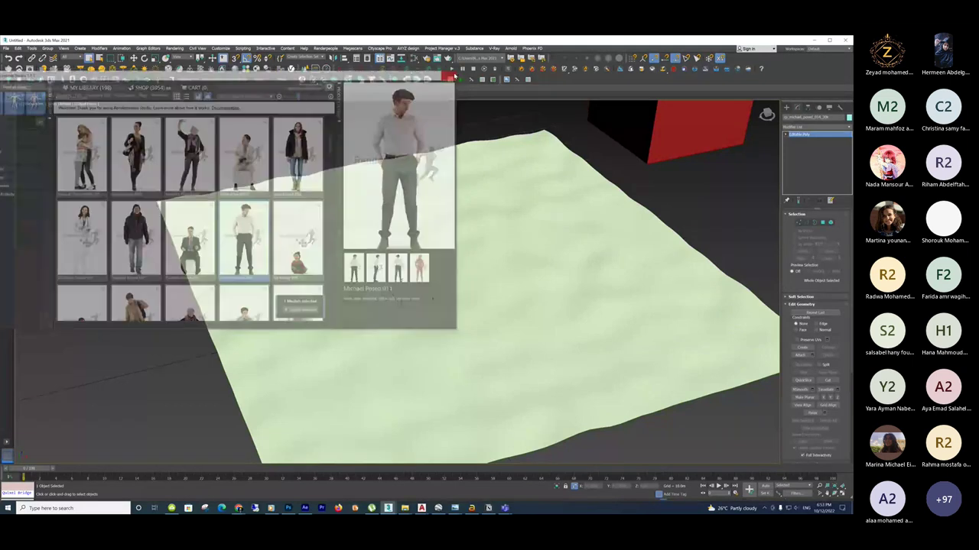
Orbit and zoom to a low view showing the cube and cone on the wavy ground.
{"action": "middle_click_drag", "start_coordinate": [459, 268], "coordinate": [382, 267], "text": "alt"}
{"action": "scroll", "coordinate": [382, 304], "scroll_direction": "up", "scroll_amount": 5}
{"action": "scroll", "coordinate": [474, 222], "scroll_direction": "up", "scroll_amount": 5}
{"action": "mouse_move", "coordinate": [474, 221]}
{"action": "middle_mouse_down", "text": "alt"}
{"action": "mouse_move", "coordinate": [474, 252]}
{"action": "mouse_move", "coordinate": [474, 225]}
{"action": "middle_mouse_up", "text": "alt"}
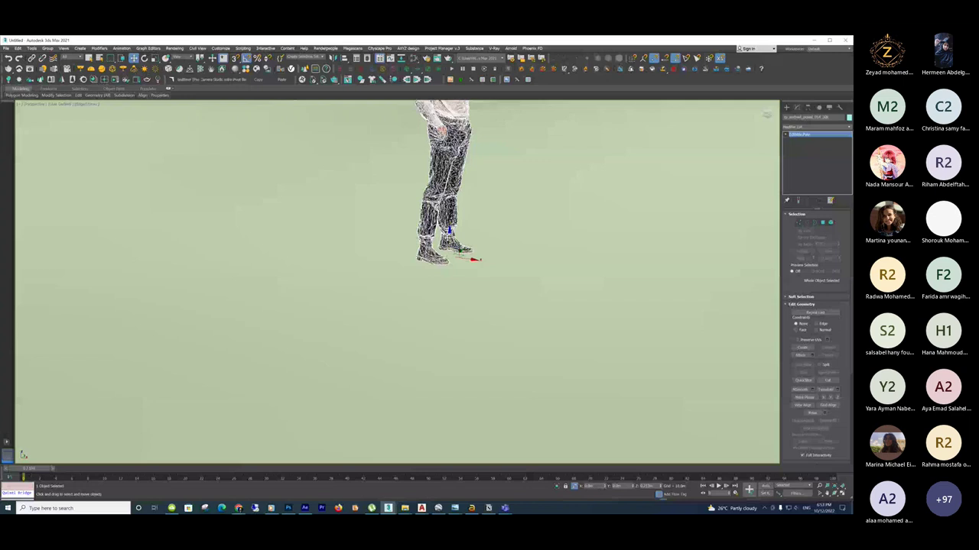
{"action": "middle_click_drag", "start_coordinate": [483, 222], "coordinate": [398, 253], "text": "alt"}
{"action": "scroll", "coordinate": [419, 240], "scroll_direction": "up", "scroll_amount": 5}
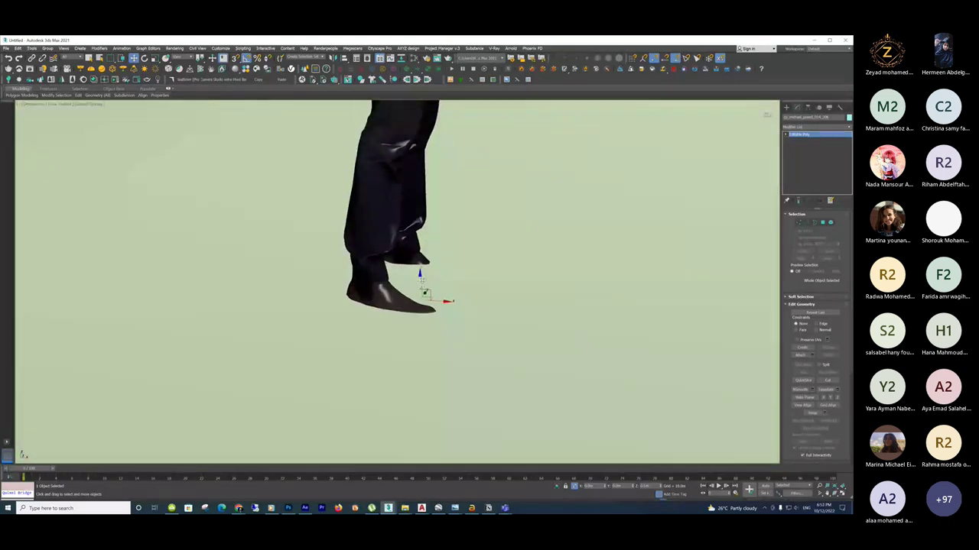
{"action": "scroll", "coordinate": [413, 283], "scroll_direction": "down", "scroll_amount": 8}
{"action": "mouse_move", "coordinate": [474, 264]}
{"action": "middle_mouse_down", "text": "alt"}
{"action": "mouse_move", "coordinate": [514, 266]}
{"action": "mouse_move", "coordinate": [333, 371]}
{"action": "middle_mouse_up", "text": "alt"}
{"action": "mouse_move", "coordinate": [455, 304]}
{"action": "middle_mouse_down", "text": "alt"}
{"action": "mouse_move", "coordinate": [454, 292]}
{"action": "mouse_move", "coordinate": [377, 338]}
{"action": "middle_mouse_up", "text": "alt"}
Select the cone and use Select and Place to set it down beside the red cube.
{"action": "left_click", "coordinate": [637, 289]}
{"action": "middle_click_drag", "start_coordinate": [637, 289], "coordinate": [613, 302]}
{"action": "key", "text": "F4"}
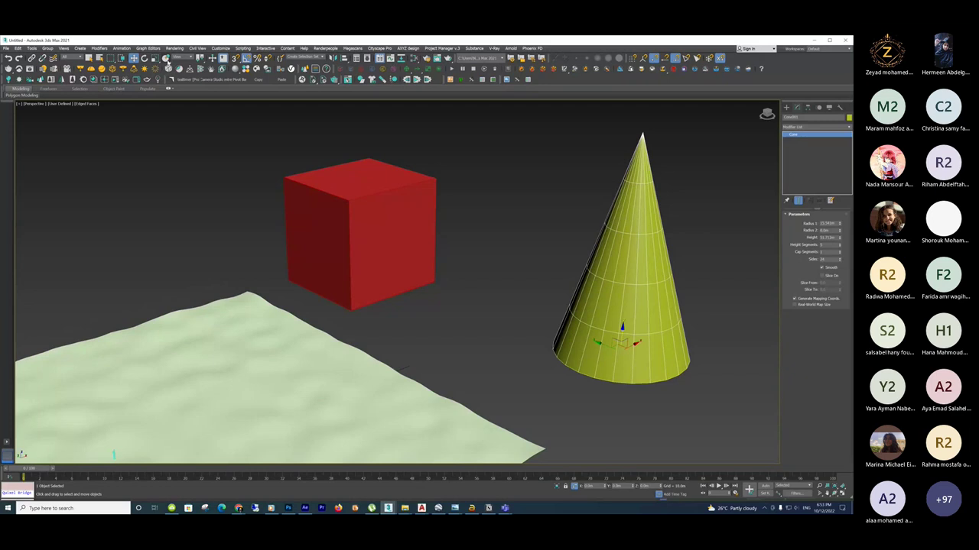
{"action": "left_click", "coordinate": [167, 59]}
{"action": "left_click_drag", "start_coordinate": [622, 349], "coordinate": [612, 341]}
{"action": "scroll", "coordinate": [613, 342], "scroll_direction": "down", "scroll_amount": 3}
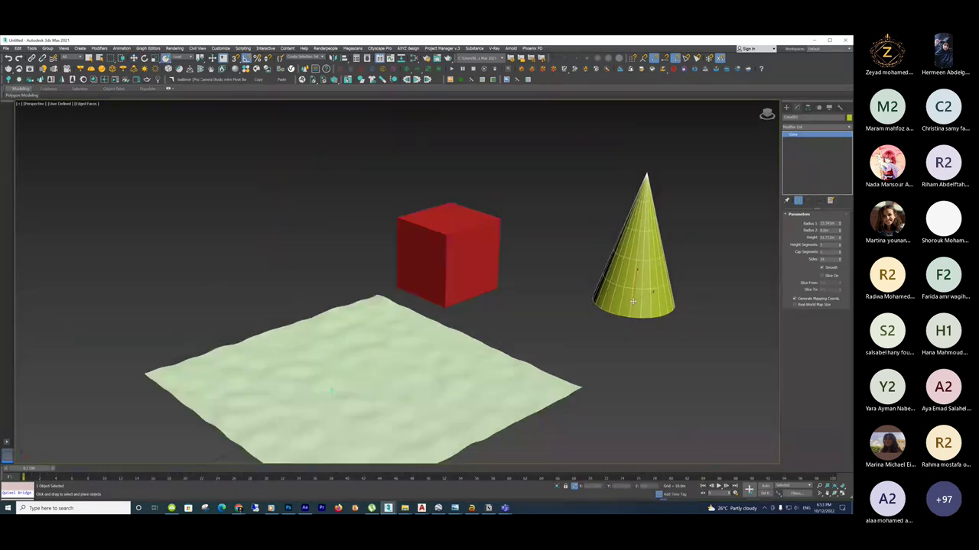
{"action": "left_click_drag", "start_coordinate": [633, 302], "coordinate": [623, 329]}
Select the human figure from the context menu and frame it in the view.
{"action": "right_click", "coordinate": [627, 330]}
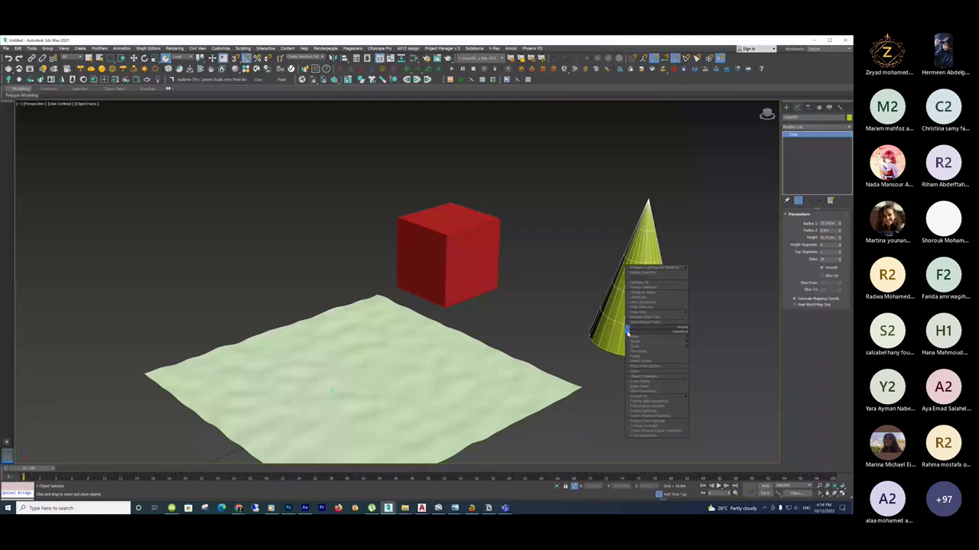
{"action": "scroll", "coordinate": [331, 389], "scroll_direction": "up", "scroll_amount": 10}
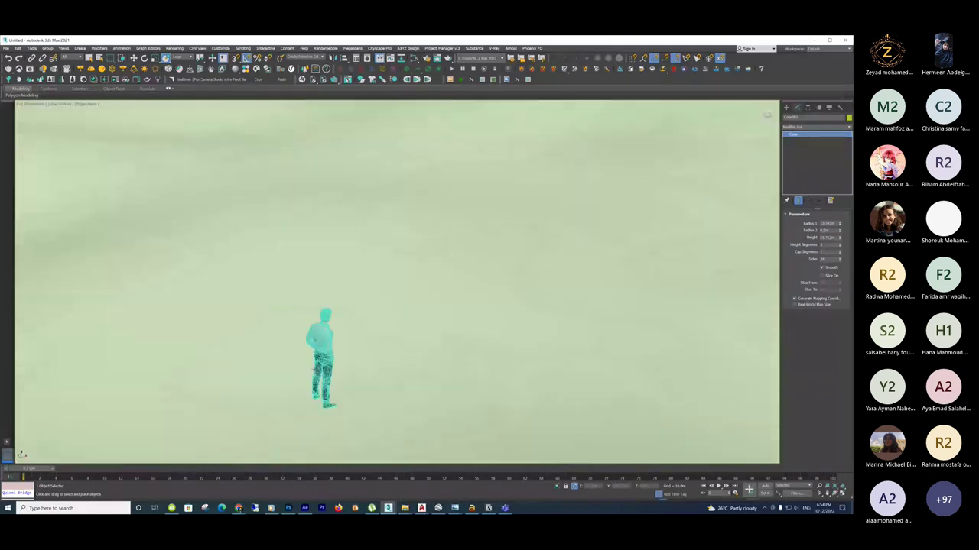
{"action": "left_click", "coordinate": [315, 360]}
{"action": "middle_click_drag", "start_coordinate": [288, 360], "coordinate": [280, 356], "text": "alt"}
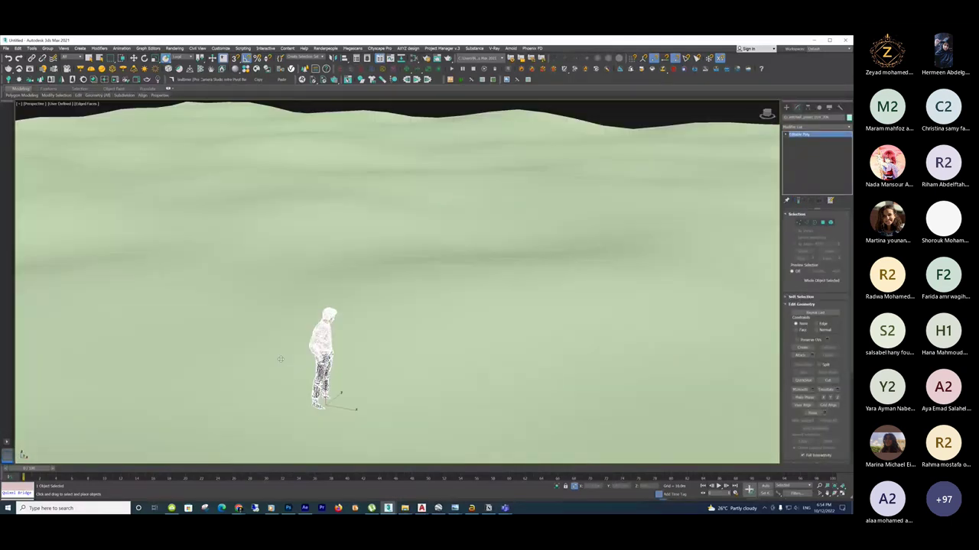
{"action": "scroll", "coordinate": [280, 356], "scroll_direction": "up", "scroll_amount": 3}
{"action": "scroll", "coordinate": [311, 205], "scroll_direction": "up", "scroll_amount": 3}
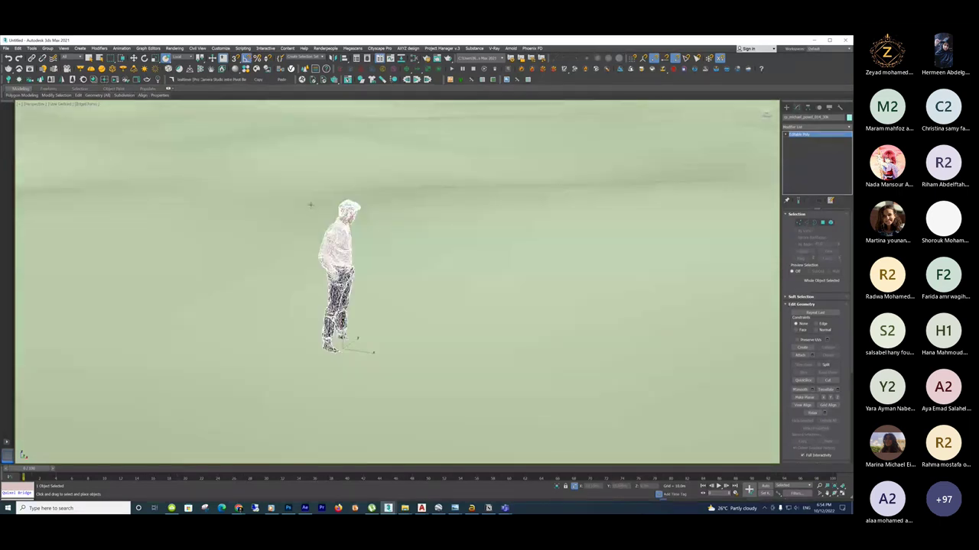
{"action": "middle_click_drag", "start_coordinate": [310, 205], "coordinate": [425, 129]}
{"action": "scroll", "coordinate": [425, 129], "scroll_direction": "down", "scroll_amount": 2}
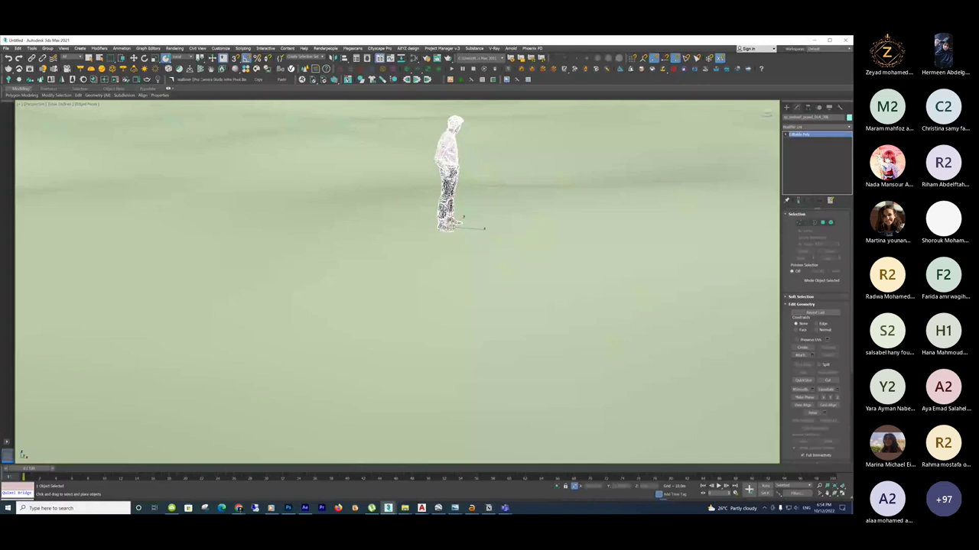
{"action": "middle_click_drag", "start_coordinate": [461, 219], "coordinate": [487, 192]}
{"action": "scroll", "coordinate": [487, 192], "scroll_direction": "down", "scroll_amount": 1}
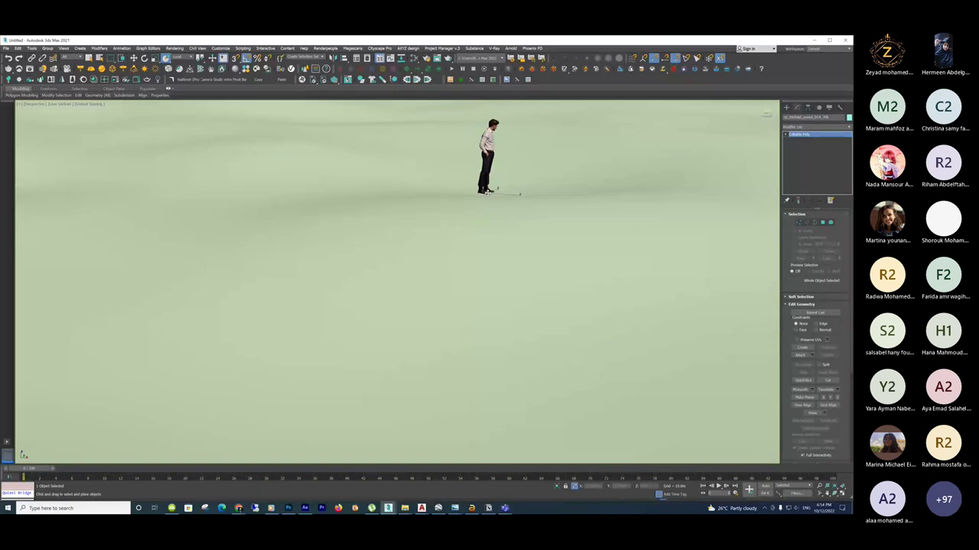
Drag the figure left across the terrain, then zoom out and select the yellow cone.
{"action": "left_click_drag", "start_coordinate": [487, 191], "coordinate": [233, 327]}
{"action": "scroll", "coordinate": [233, 327], "scroll_direction": "up", "scroll_amount": 5}
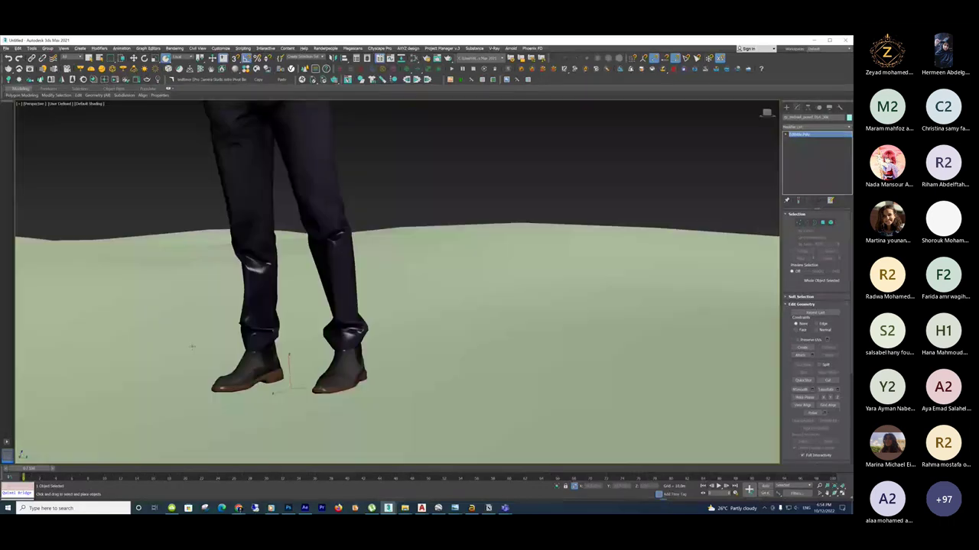
{"action": "scroll", "coordinate": [433, 301], "scroll_direction": "down", "scroll_amount": 5}
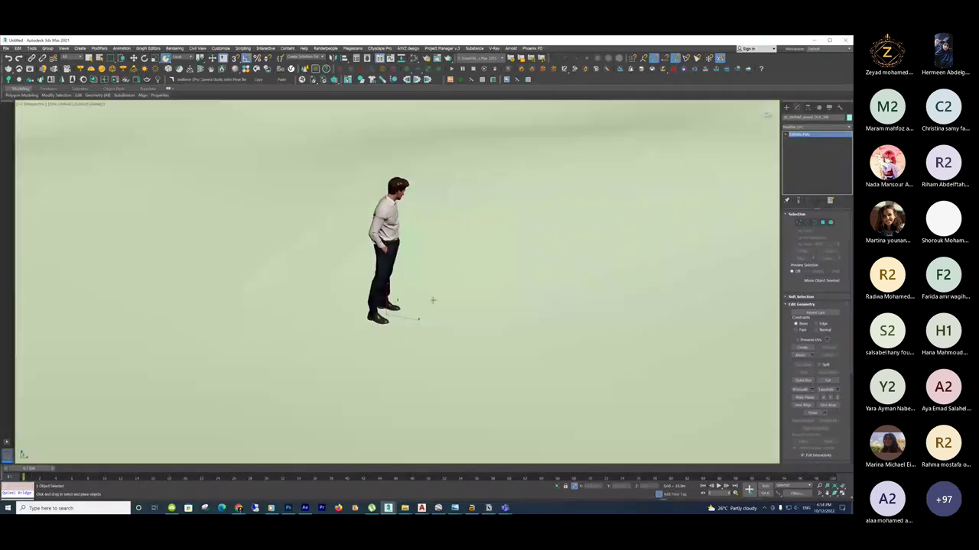
{"action": "scroll", "coordinate": [433, 300], "scroll_direction": "down", "scroll_amount": 10}
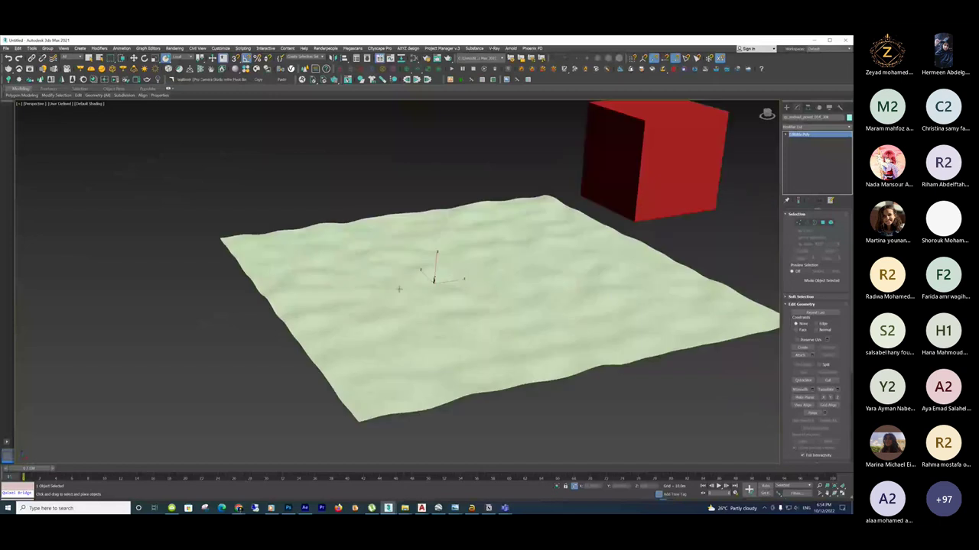
{"action": "scroll", "coordinate": [398, 289], "scroll_direction": "up", "scroll_amount": 8}
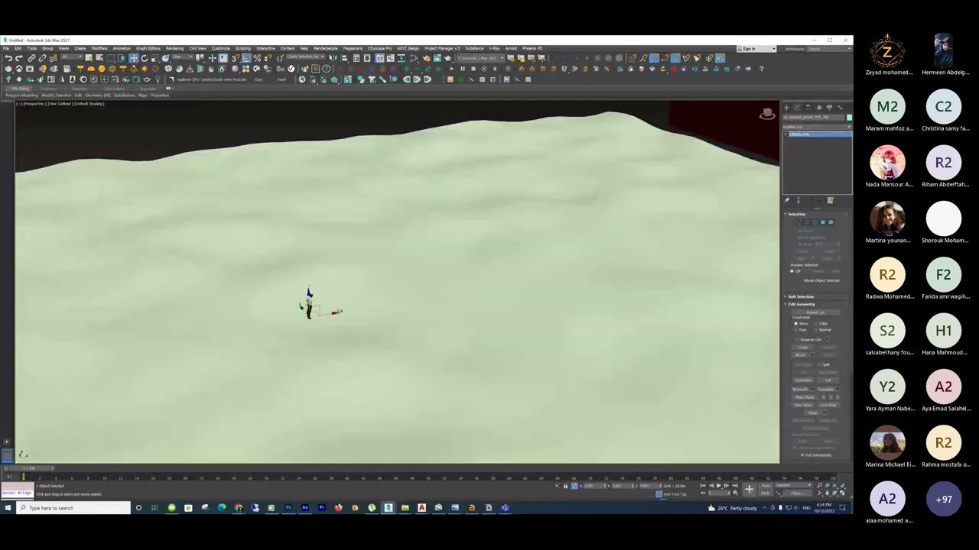
{"action": "scroll", "coordinate": [508, 309], "scroll_direction": "down", "scroll_amount": 8}
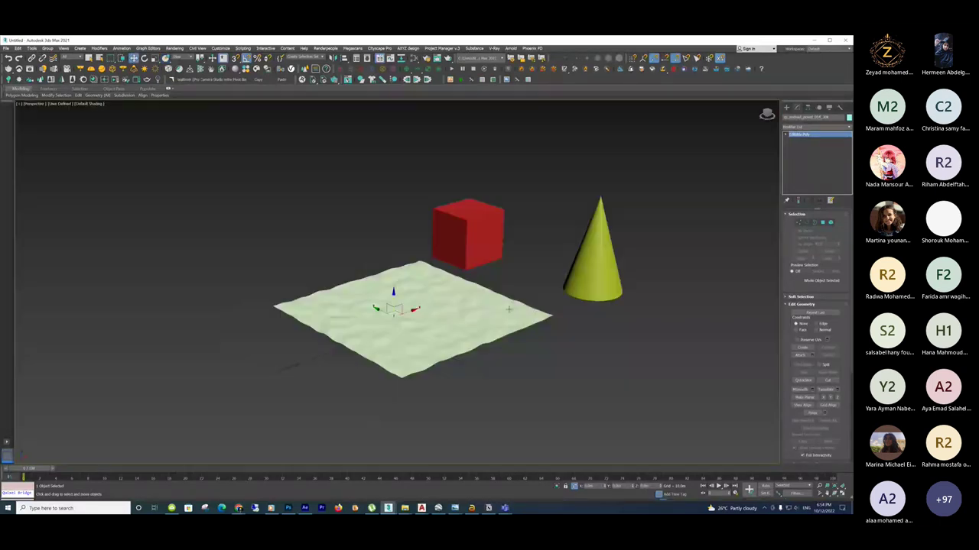
{"action": "scroll", "coordinate": [509, 309], "scroll_direction": "up", "scroll_amount": 6}
{"action": "scroll", "coordinate": [508, 309], "scroll_direction": "down", "scroll_amount": 6}
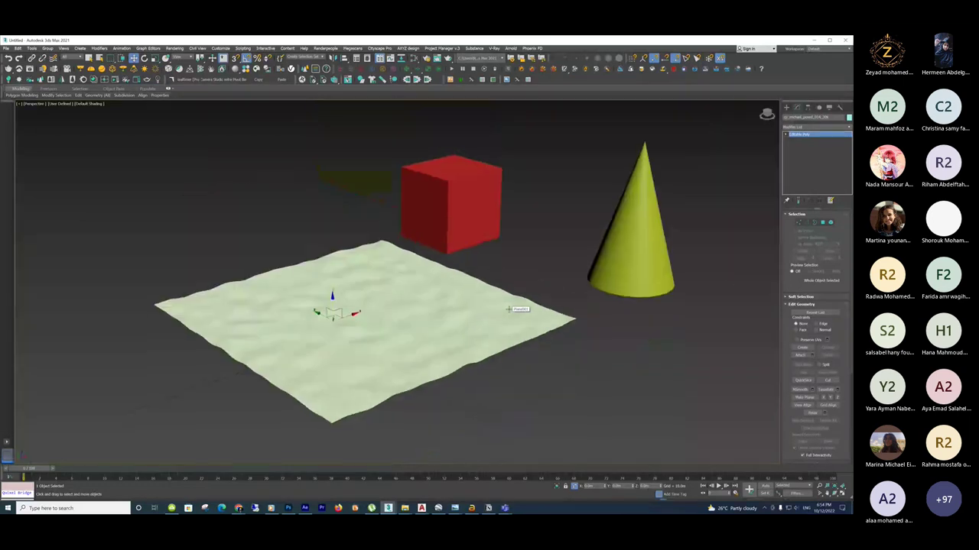
{"action": "scroll", "coordinate": [459, 268], "scroll_direction": "up", "scroll_amount": 4}
{"action": "scroll", "coordinate": [610, 347], "scroll_direction": "down", "scroll_amount": 4}
{"action": "left_click", "coordinate": [609, 343]}
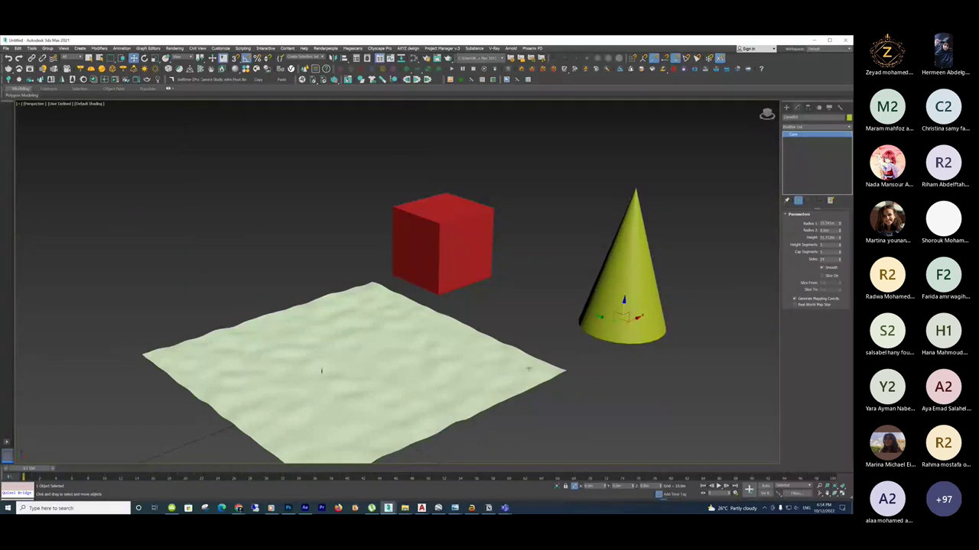
{"action": "scroll", "coordinate": [528, 369], "scroll_direction": "up", "scroll_amount": 3}
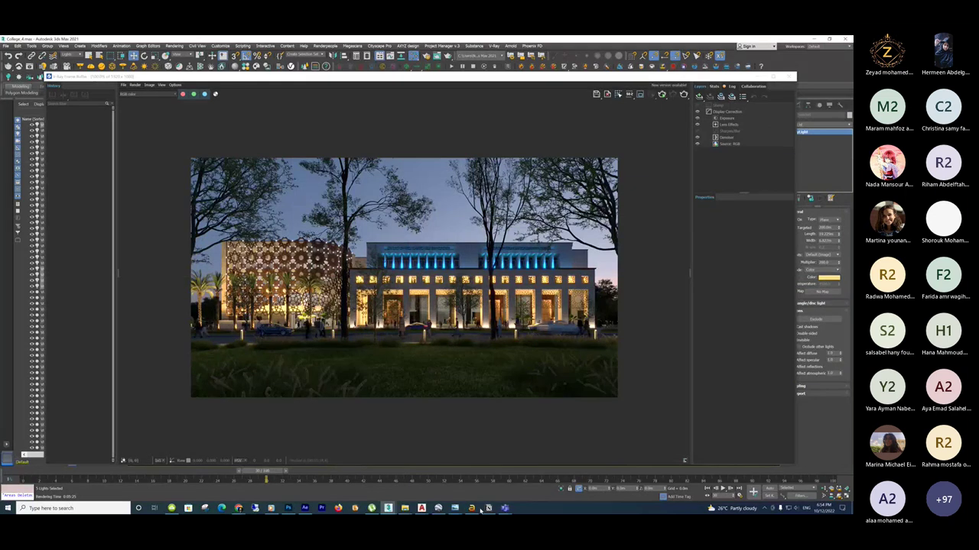
{"action": "left_click", "coordinate": [486, 508]}
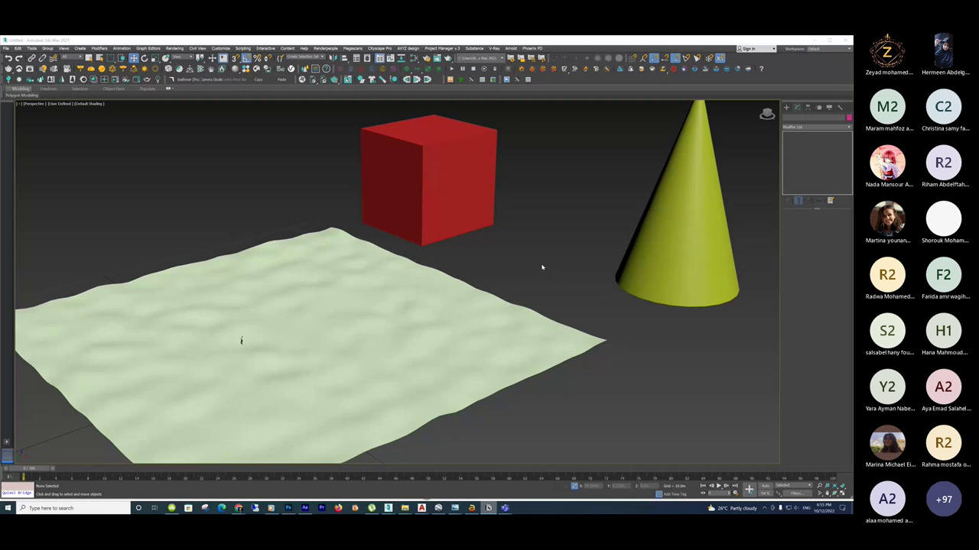
Select the yellow cone, zoom to it with Z, and orbit slightly around it.
{"action": "scroll", "coordinate": [542, 267], "scroll_direction": "down", "scroll_amount": 5}
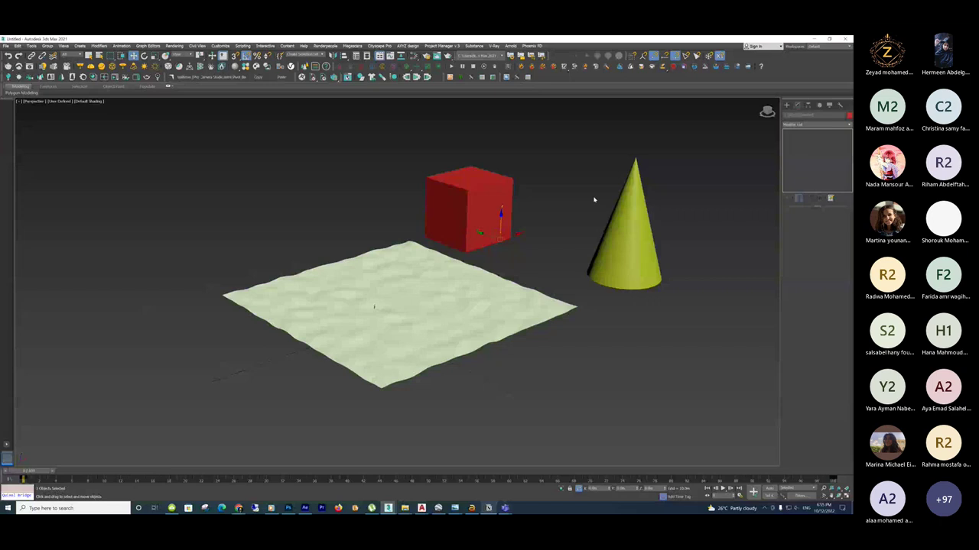
{"action": "left_click", "coordinate": [615, 229]}
{"action": "key", "text": "z"}
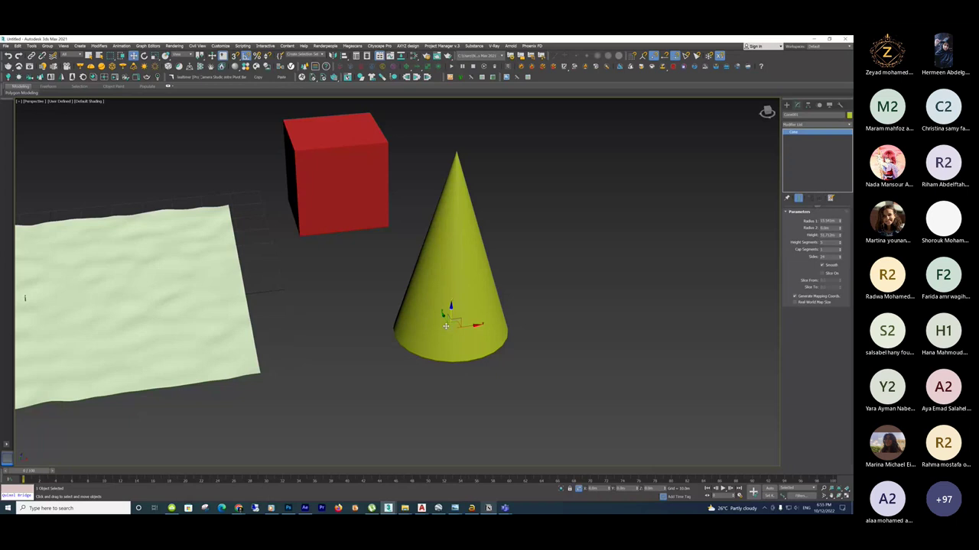
{"action": "middle_click_drag", "start_coordinate": [446, 326], "coordinate": [472, 323], "text": "alt"}
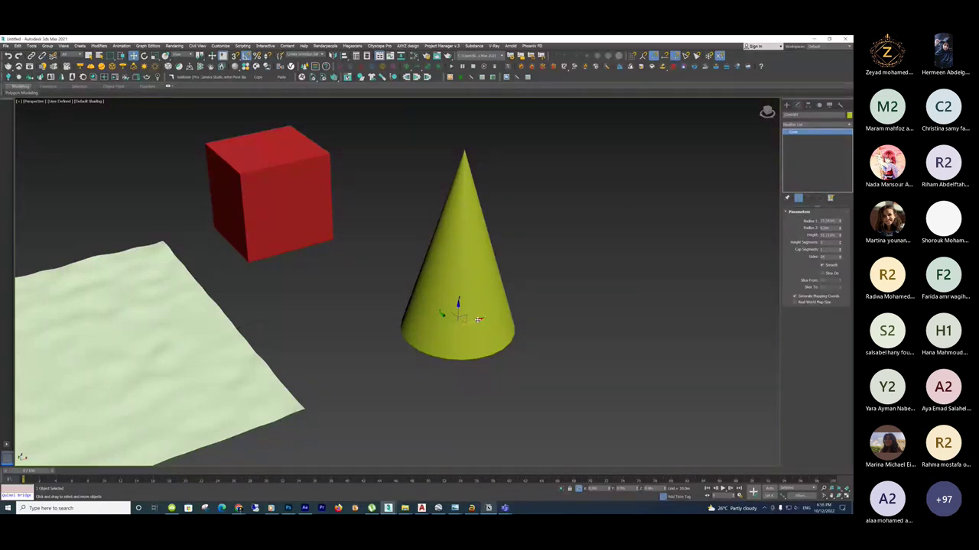
Make two clones of the cone, one to the upper right and one in front.
{"action": "left_click_drag", "start_coordinate": [478, 319], "coordinate": [692, 247], "text": "shift"}
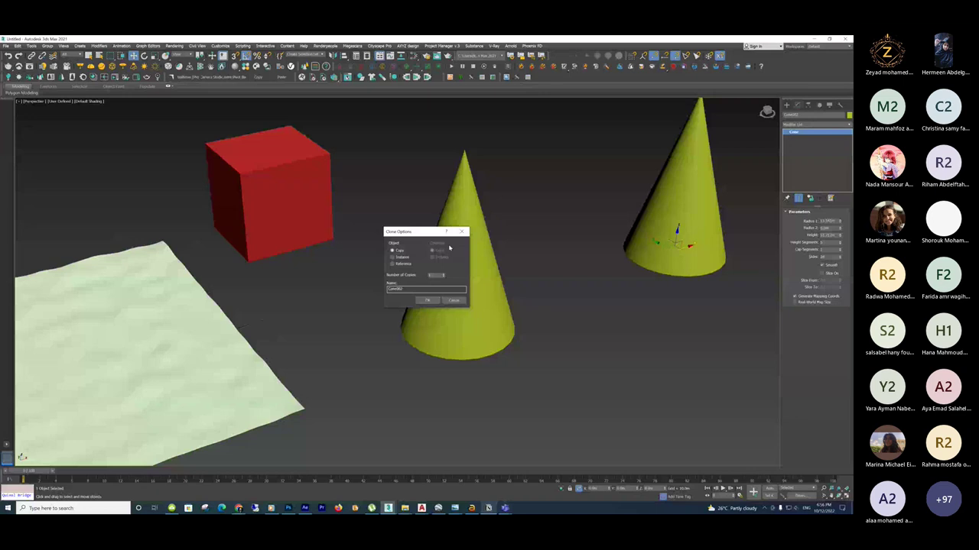
{"action": "key", "text": "Return"}
{"action": "scroll", "coordinate": [684, 371], "scroll_direction": "down", "scroll_amount": 3}
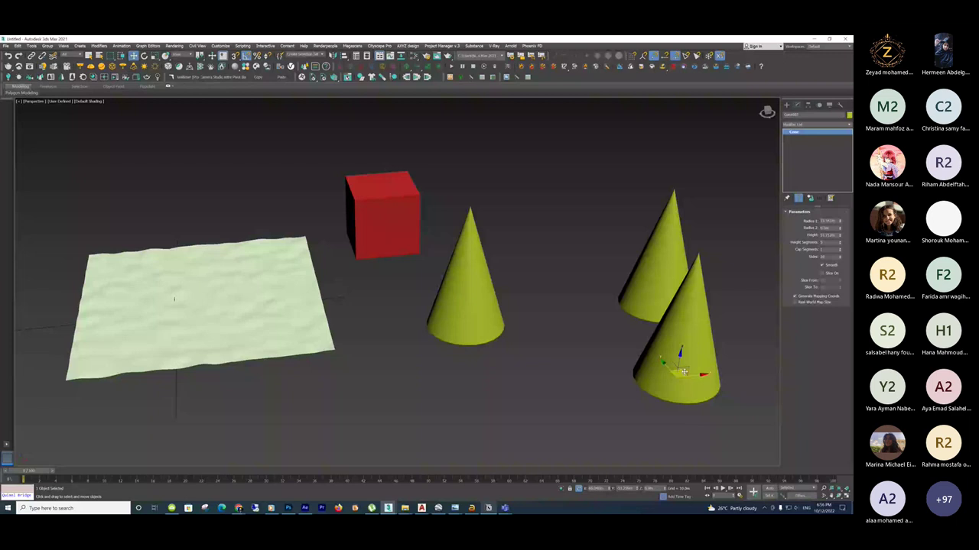
{"action": "middle_click_drag", "start_coordinate": [683, 373], "coordinate": [333, 289], "text": "alt"}
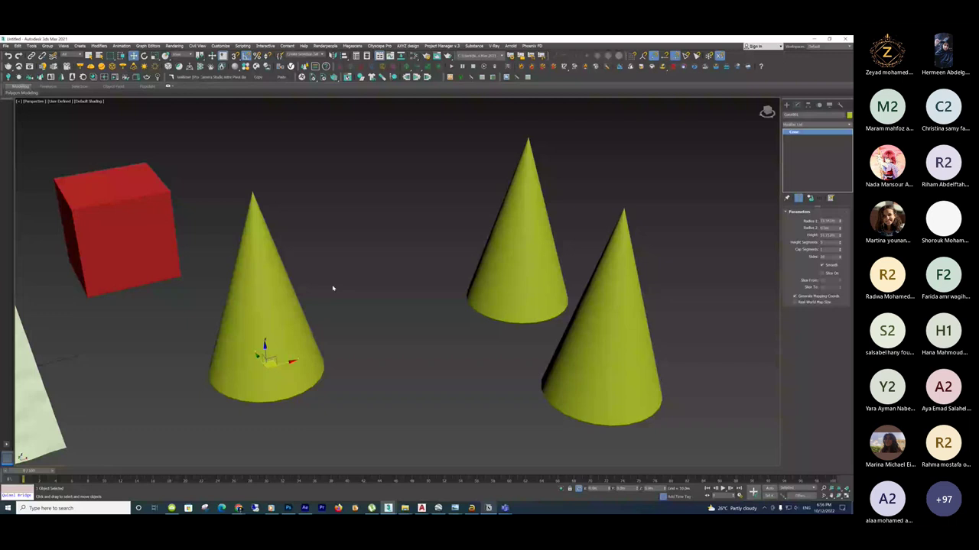
{"action": "middle_click_drag", "start_coordinate": [332, 289], "coordinate": [350, 297]}
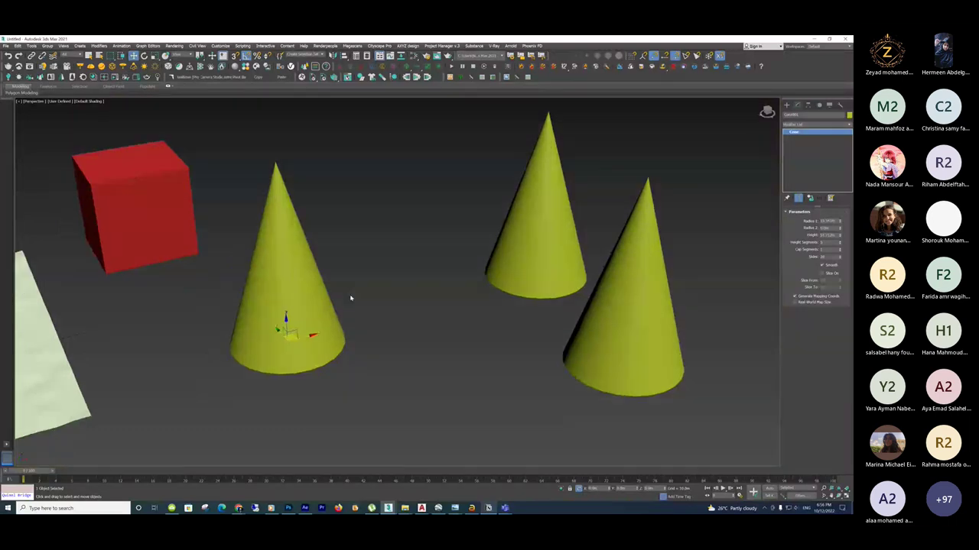
{"action": "left_click", "coordinate": [559, 254]}
{"action": "left_click", "coordinate": [638, 256]}
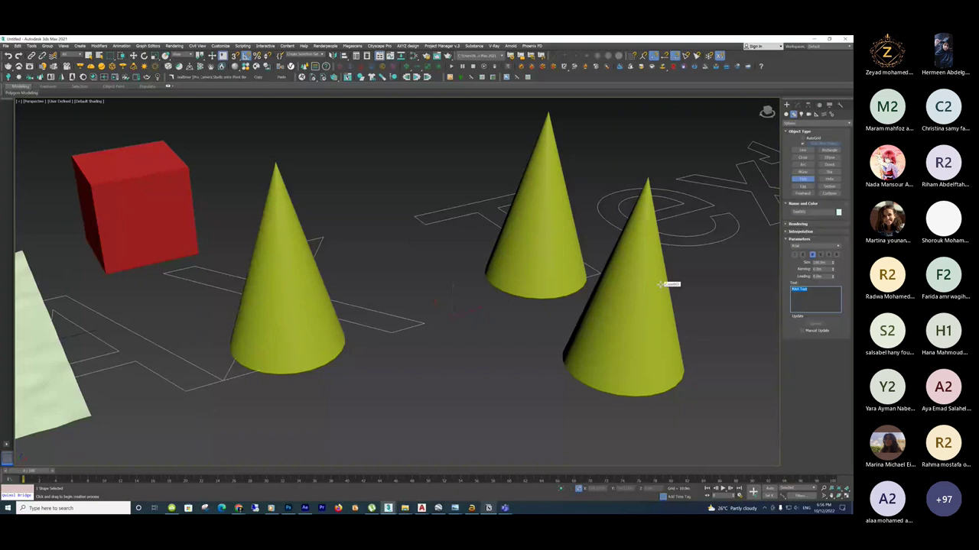
Create a 'Parant' text spline, shrink it to a small label, and place it by the front cone.
{"action": "type", "text": "Para"}
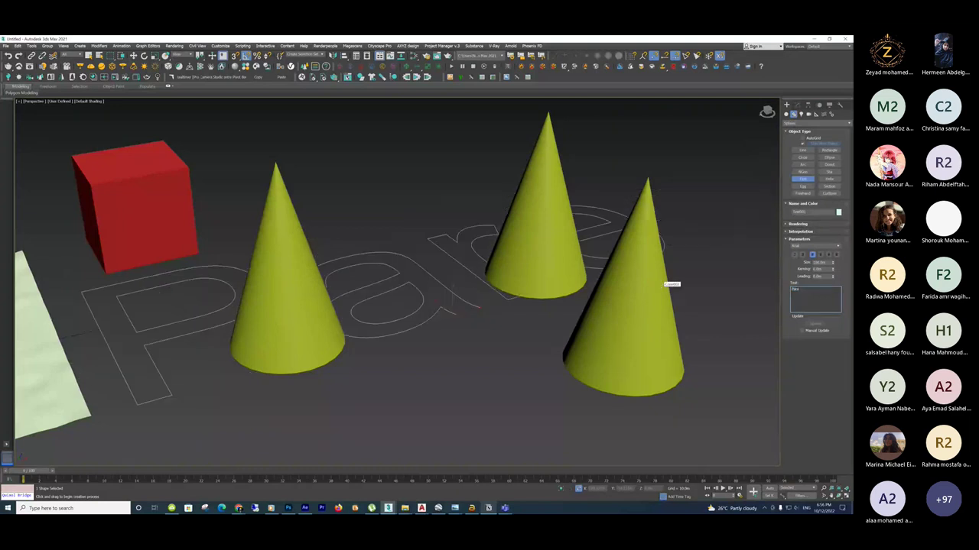
{"action": "type", "text": "nt"}
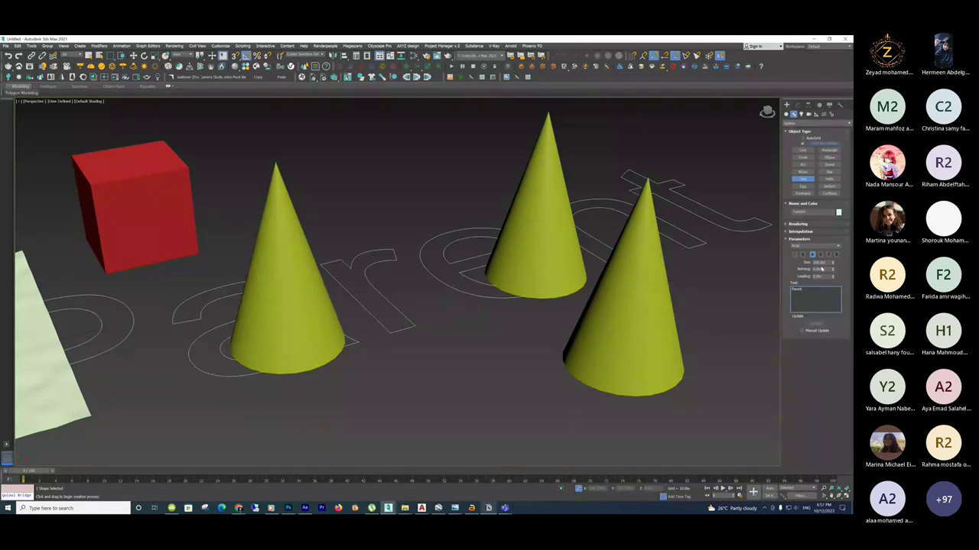
{"action": "left_click_drag", "start_coordinate": [833, 263], "coordinate": [530, 339]}
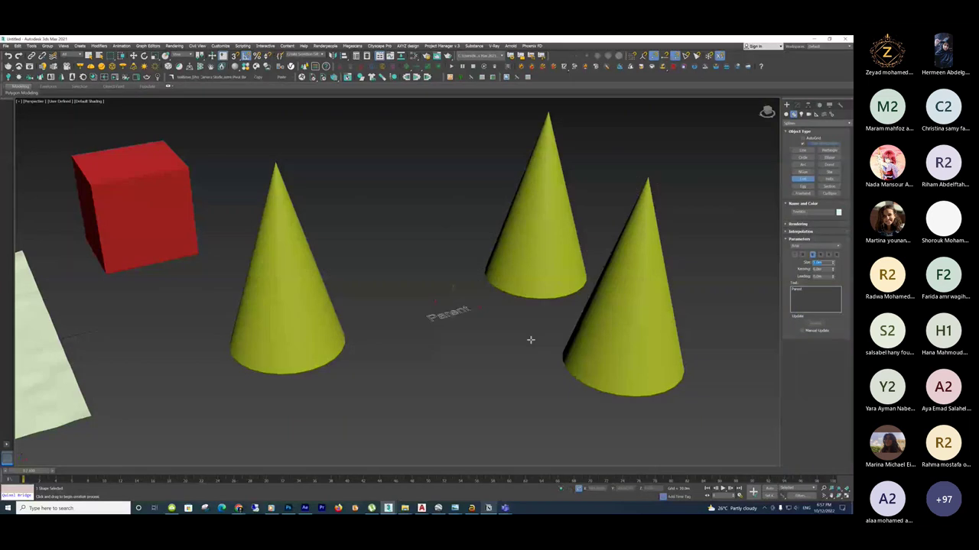
{"action": "scroll", "coordinate": [323, 360], "scroll_direction": "up", "scroll_amount": 3}
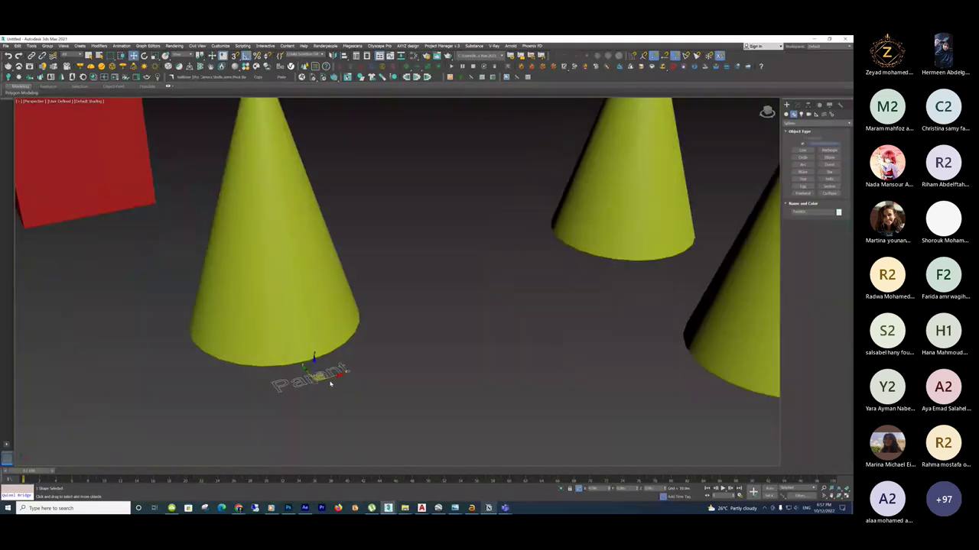
{"action": "scroll", "coordinate": [323, 360], "scroll_direction": "down", "scroll_amount": 3}
{"action": "left_click", "coordinate": [519, 296]}
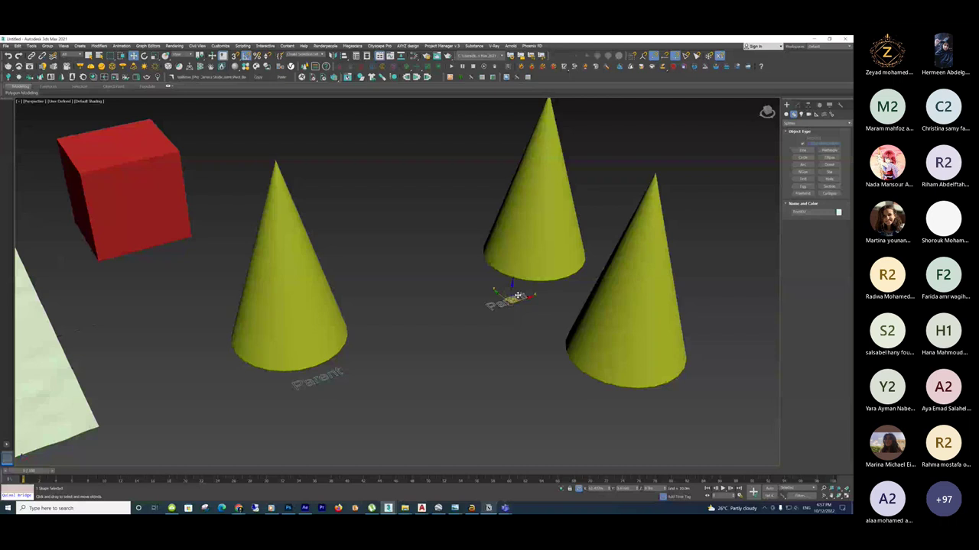
{"action": "left_click", "coordinate": [793, 104]}
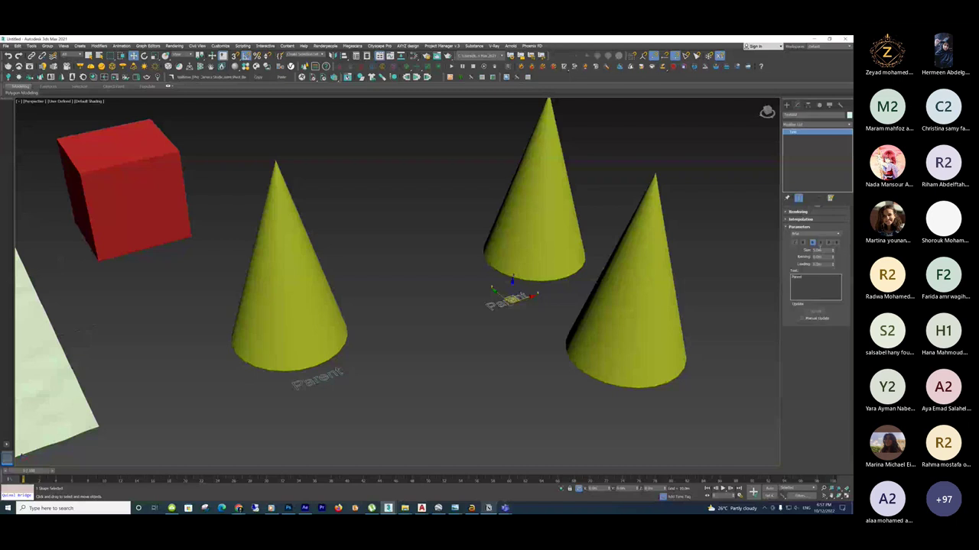
Retype the copied label as 'Child' and clone it beneath the right-hand cone.
{"action": "key", "text": "BackSpace"}
{"action": "key", "text": "BackSpace"}
{"action": "key", "text": "BackSpace"}
{"action": "key", "text": "BackSpace"}
{"action": "key", "text": "BackSpace"}
{"action": "key", "text": "BackSpace"}
{"action": "type", "text": "Child"}
{"action": "left_click_drag", "start_coordinate": [505, 296], "coordinate": [607, 398], "text": "shift"}
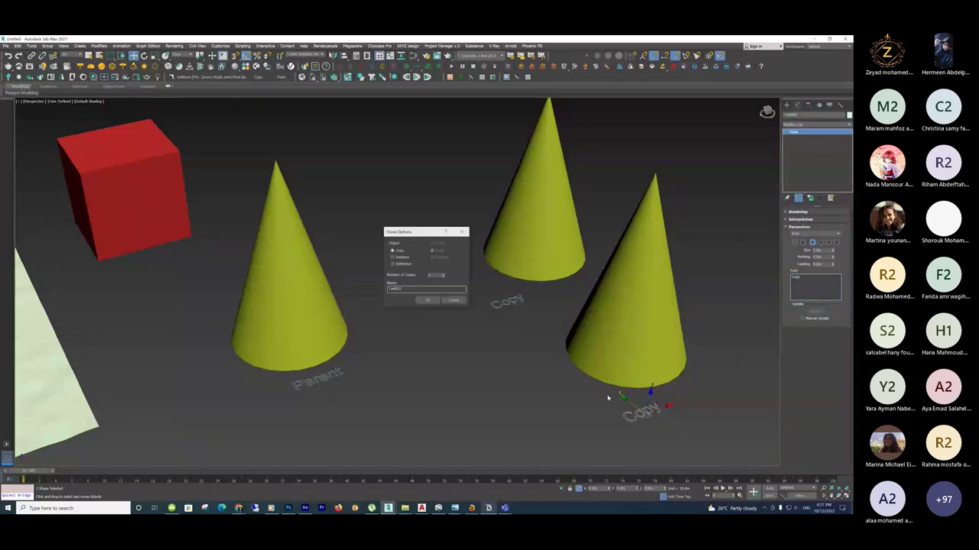
{"action": "key", "text": "Return"}
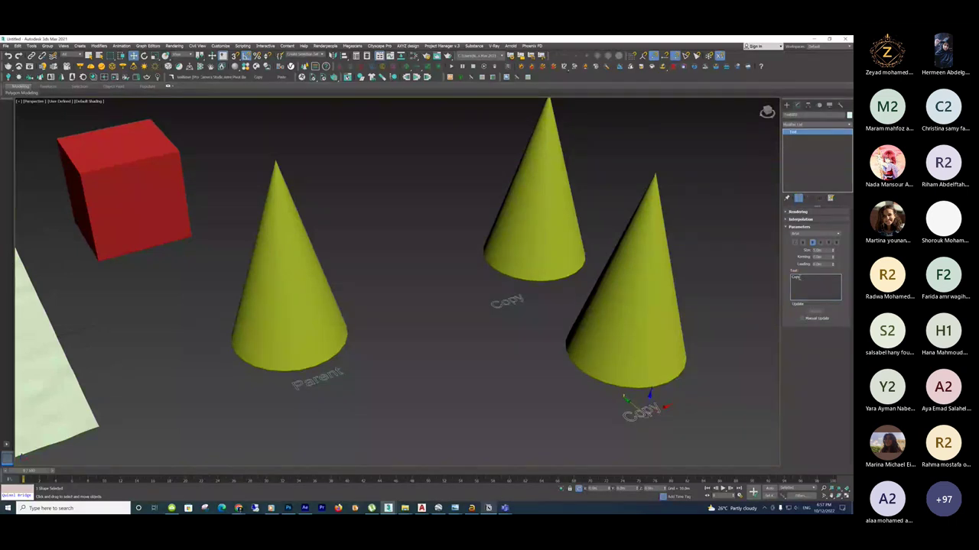
Replace the new label's text with 'Instance'.
{"action": "double_click", "coordinate": [797, 278]}
{"action": "key", "text": "BackSpace"}
{"action": "type", "text": "Instance"}
{"action": "left_click", "coordinate": [746, 265]}
{"action": "middle_click_drag", "start_coordinate": [745, 265], "coordinate": [623, 246]}
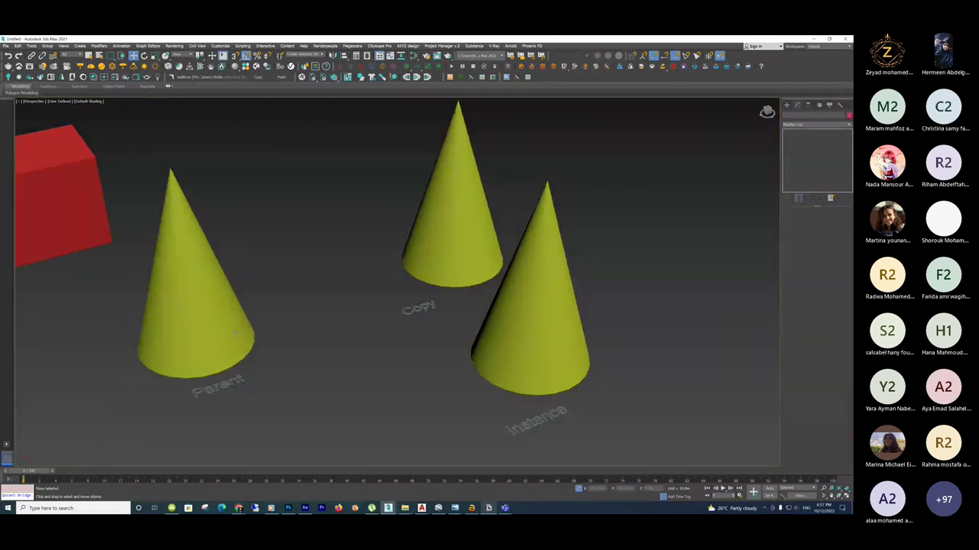
Reduce the Parent cone's radius and height so its Instance shrinks along with it.
{"action": "left_click", "coordinate": [235, 333]}
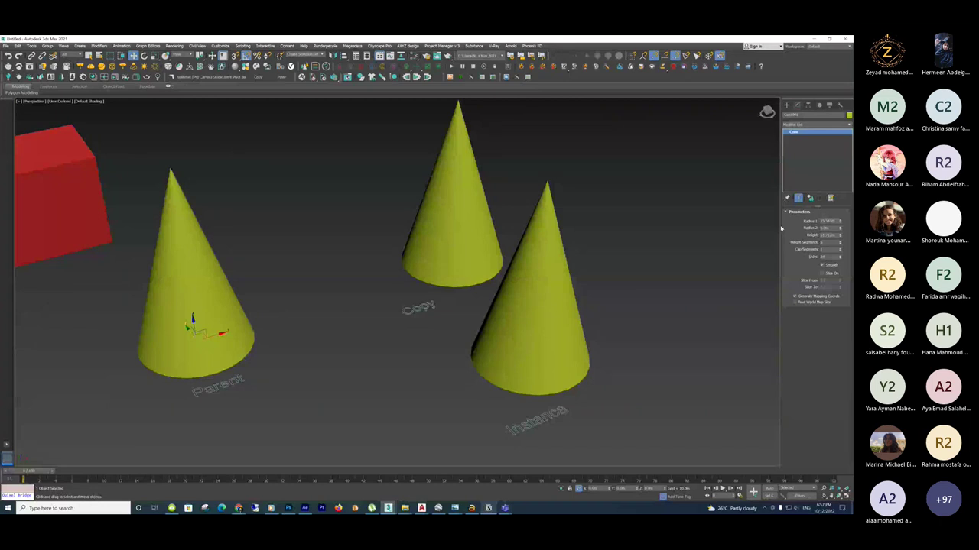
{"action": "mouse_move", "coordinate": [839, 221]}
{"action": "left_mouse_down"}
{"action": "mouse_move", "coordinate": [840, 242]}
{"action": "mouse_move", "coordinate": [843, 219]}
{"action": "left_mouse_up"}
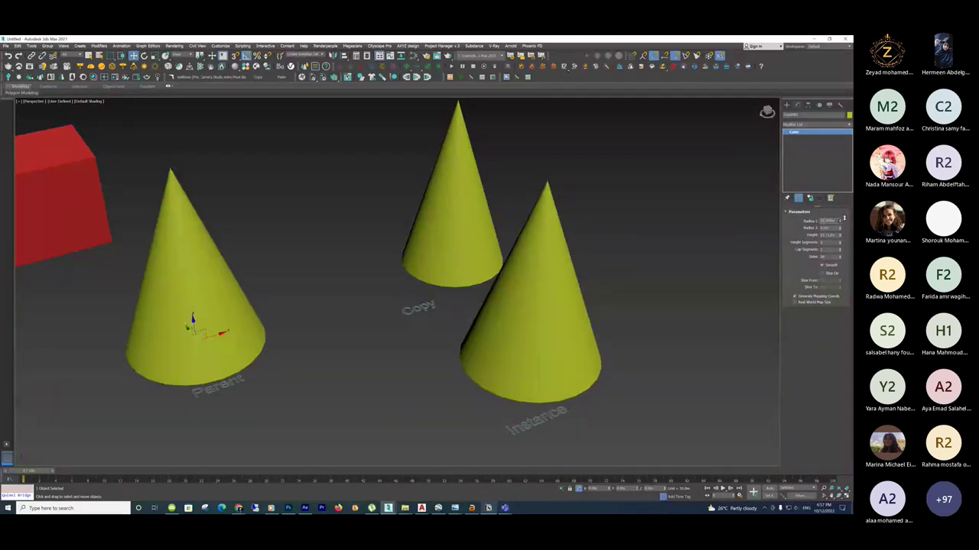
{"action": "left_click_drag", "start_coordinate": [843, 218], "coordinate": [839, 239]}
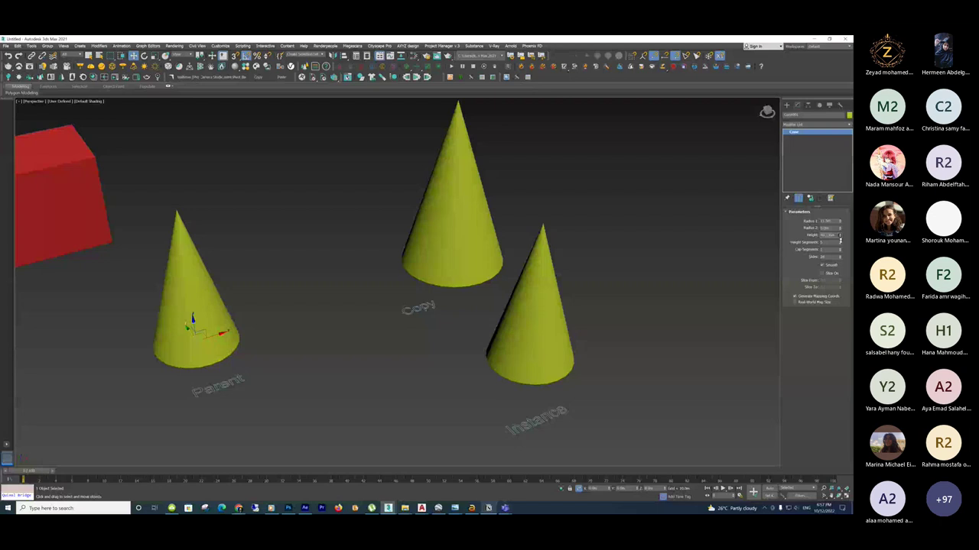
{"action": "middle_click_drag", "start_coordinate": [490, 291], "coordinate": [525, 290], "text": "alt"}
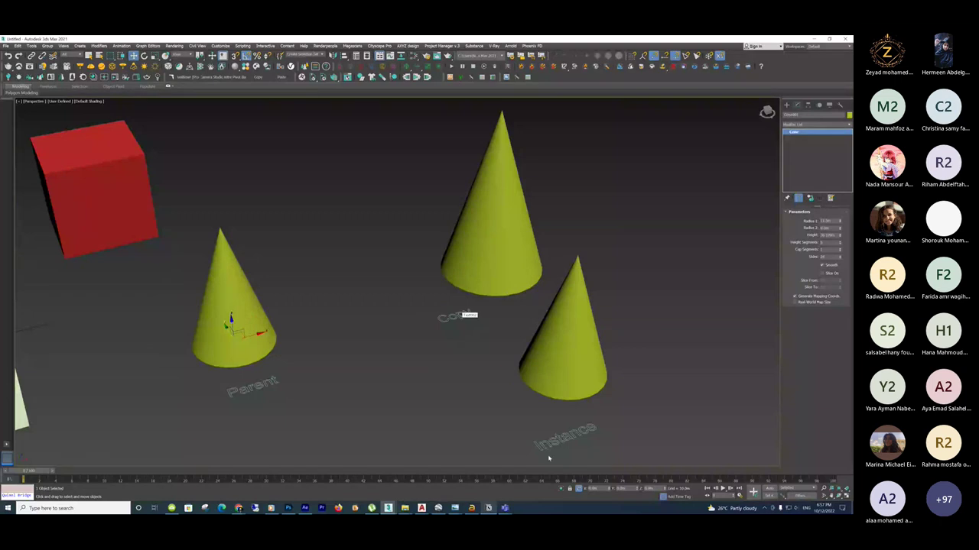
{"action": "middle_click_drag", "start_coordinate": [548, 459], "coordinate": [572, 326]}
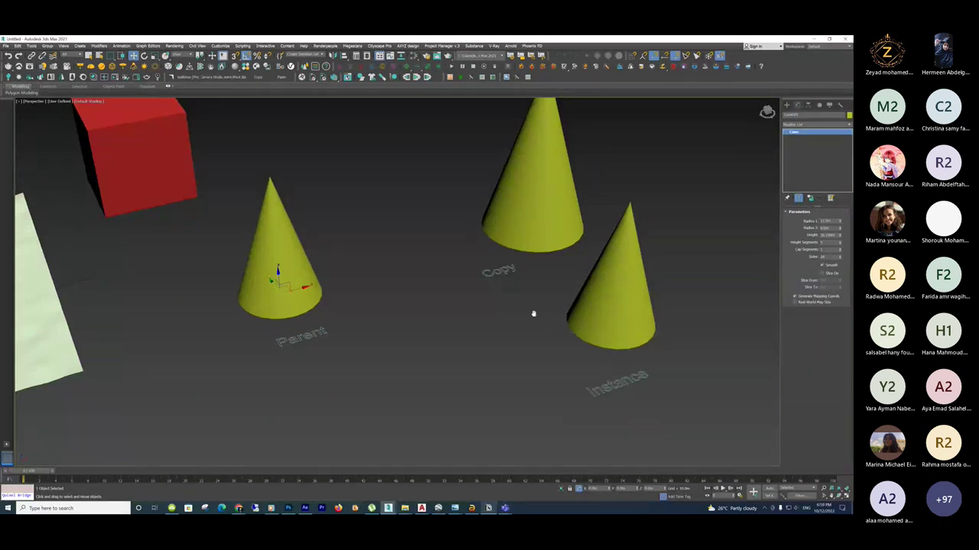
Orbit to look down on the scene, zoom out and deselect everything.
{"action": "middle_click_drag", "start_coordinate": [530, 313], "coordinate": [618, 280], "text": "alt"}
{"action": "scroll", "coordinate": [612, 283], "scroll_direction": "down", "scroll_amount": 3}
{"action": "left_click", "coordinate": [585, 285]}
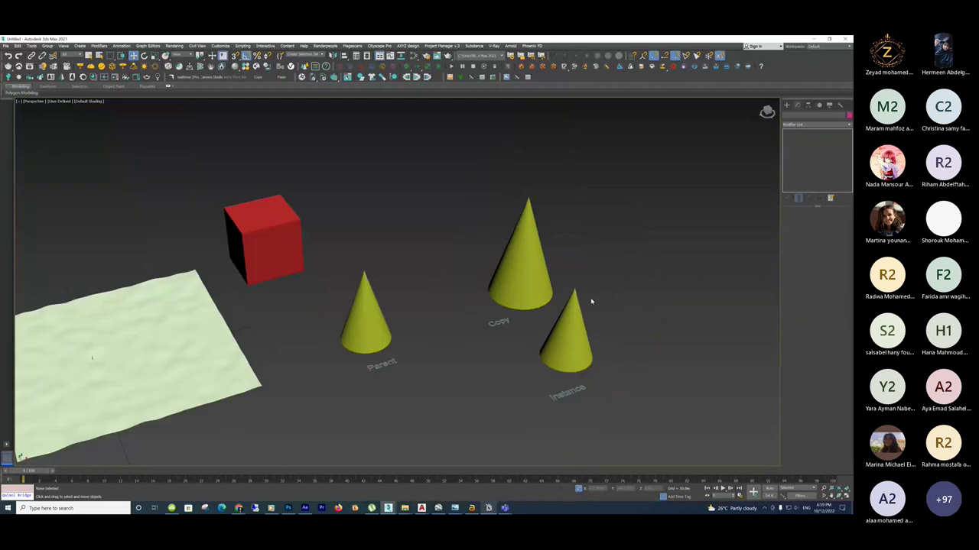
Delete the terrain, red box, cones and labels, then switch over to Notion.
{"action": "mouse_move", "coordinate": [591, 301]}
{"action": "middle_mouse_down"}
{"action": "mouse_move", "coordinate": [614, 294]}
{"action": "mouse_move", "coordinate": [577, 290]}
{"action": "middle_mouse_up"}
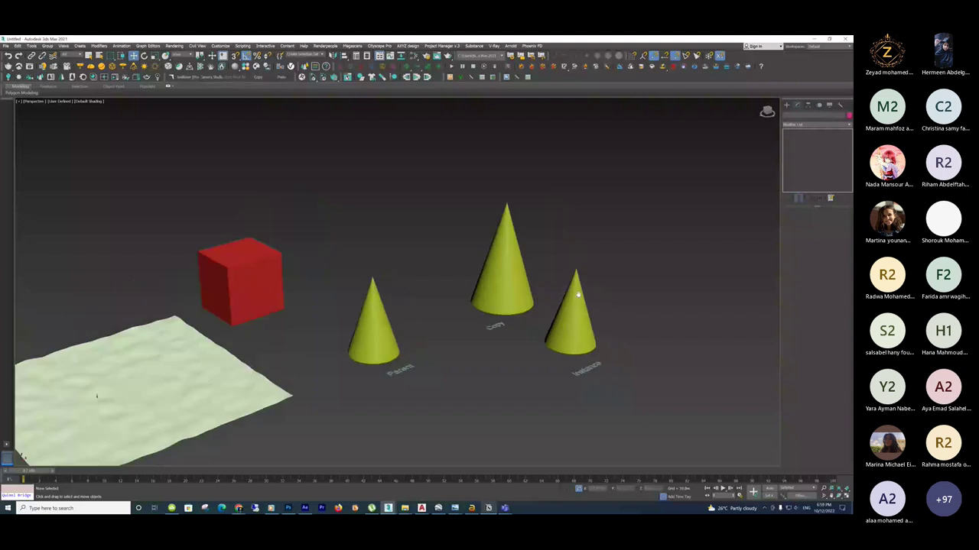
{"action": "middle_click_drag", "start_coordinate": [455, 316], "coordinate": [536, 278]}
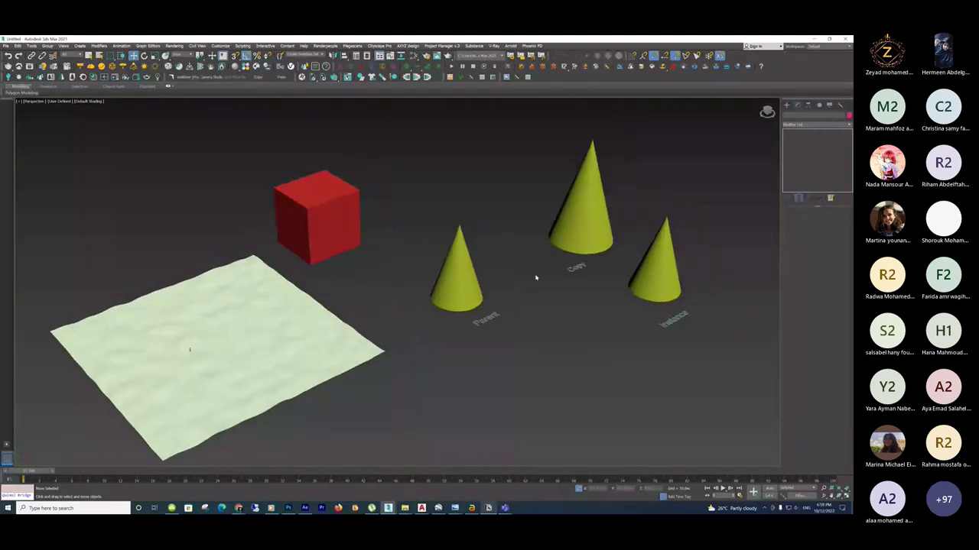
{"action": "left_click", "coordinate": [470, 276]}
{"action": "key", "text": "Delete"}
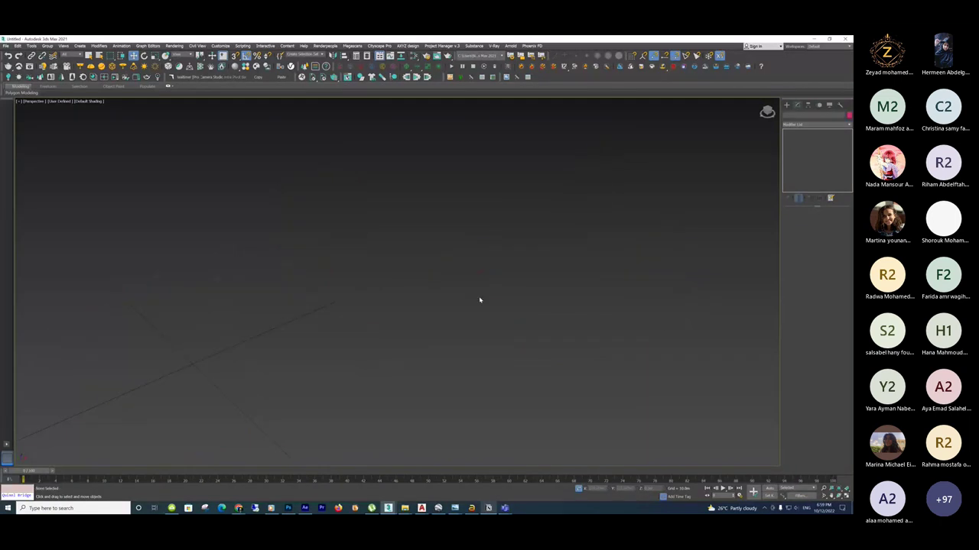
{"action": "left_click", "coordinate": [504, 507]}
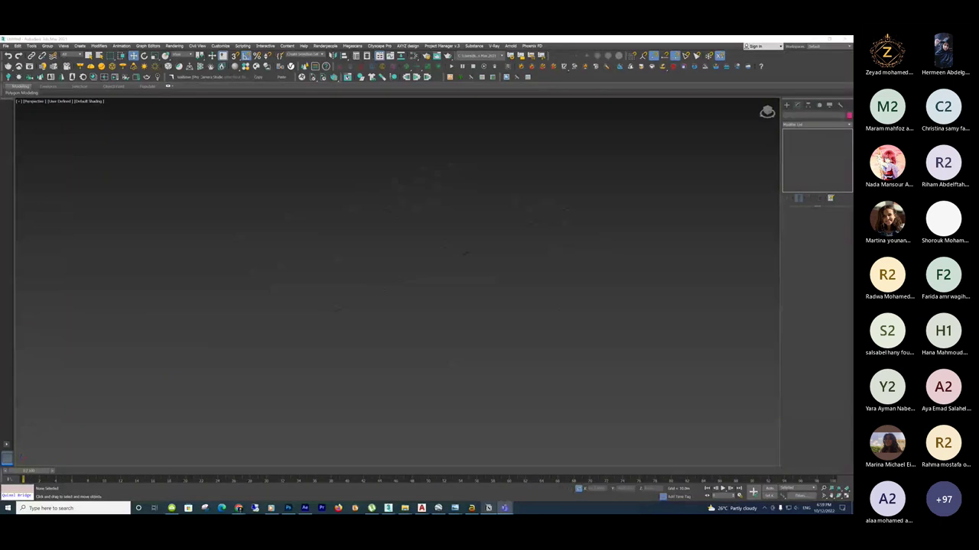
Move the Notion checklist window up, make it taller, and scroll back to the page title.
{"action": "left_click", "coordinate": [488, 507]}
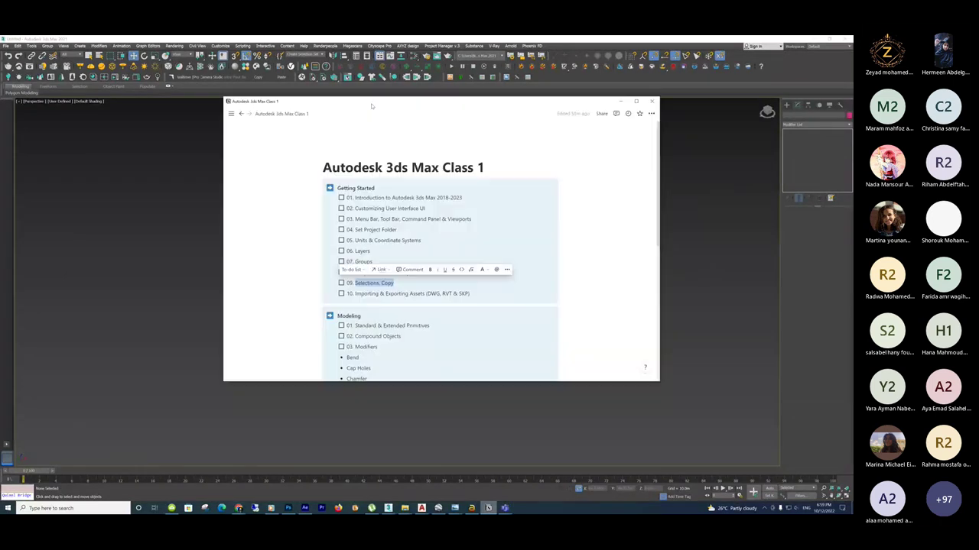
{"action": "left_click_drag", "start_coordinate": [372, 106], "coordinate": [383, 94]}
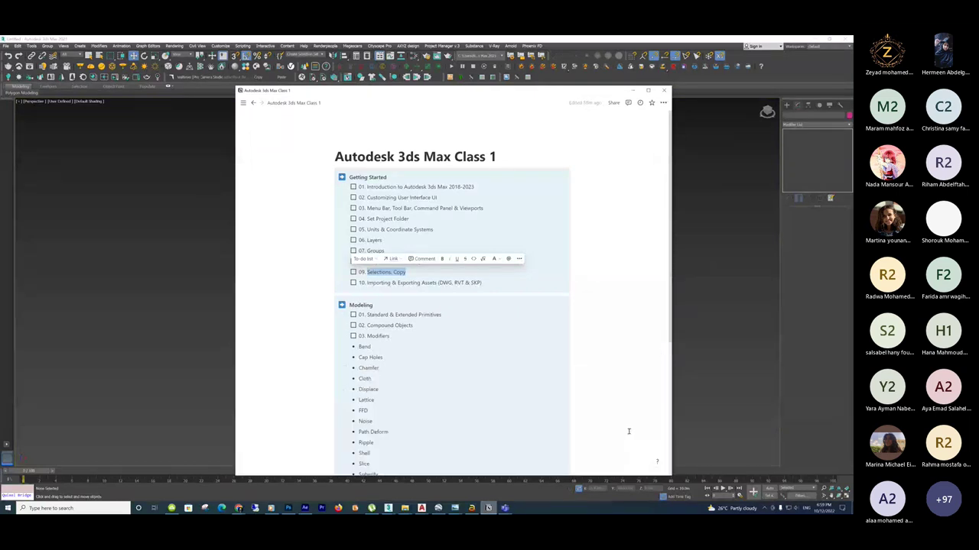
{"action": "left_click_drag", "start_coordinate": [459, 91], "coordinate": [430, 51]}
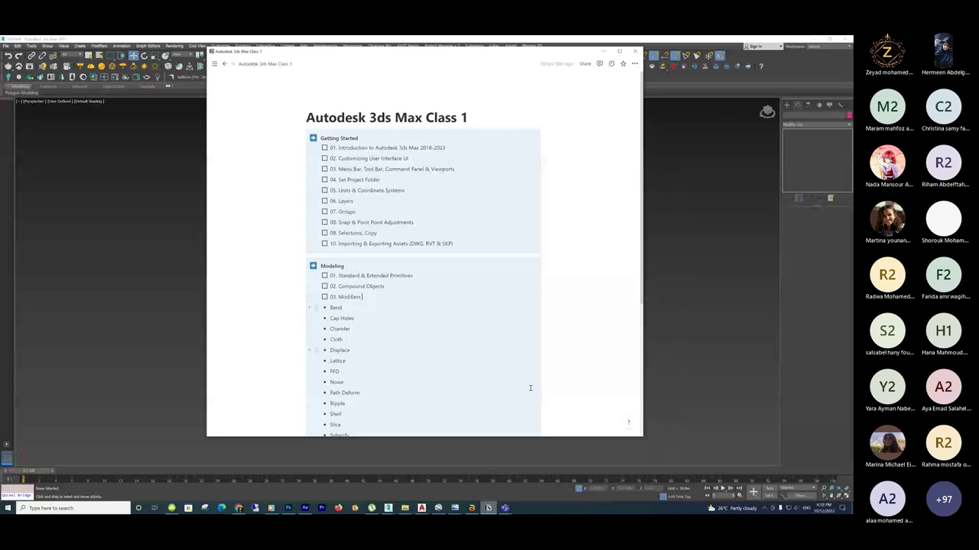
{"action": "left_click_drag", "start_coordinate": [539, 439], "coordinate": [559, 505]}
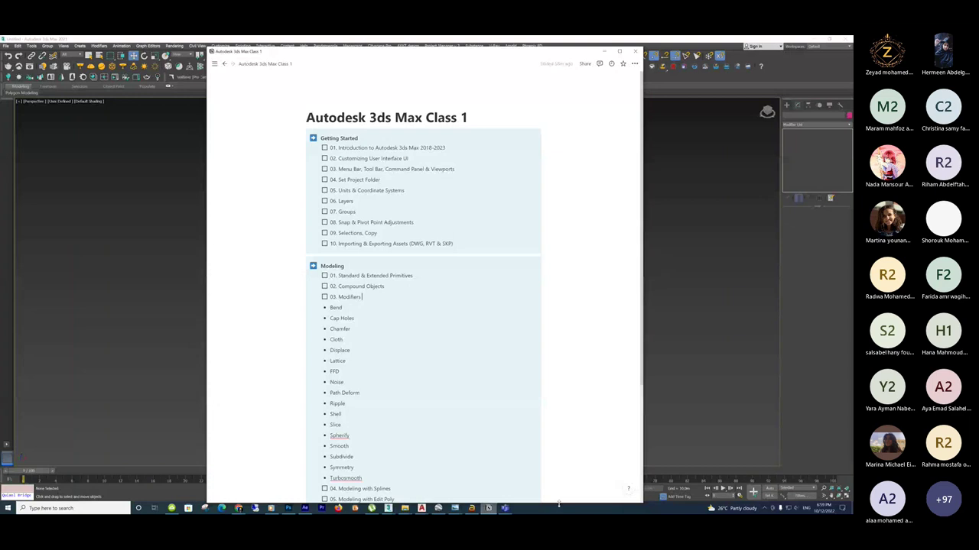
{"action": "scroll", "coordinate": [522, 261], "scroll_direction": "down", "scroll_amount": 3}
{"action": "scroll", "coordinate": [522, 261], "scroll_direction": "up", "scroll_amount": 2}
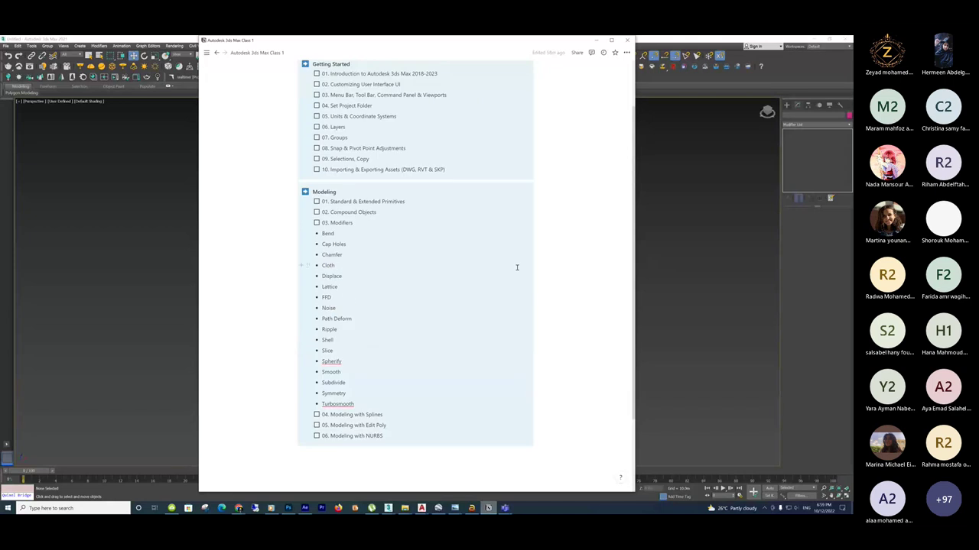
{"action": "scroll", "coordinate": [517, 268], "scroll_direction": "up", "scroll_amount": 1}
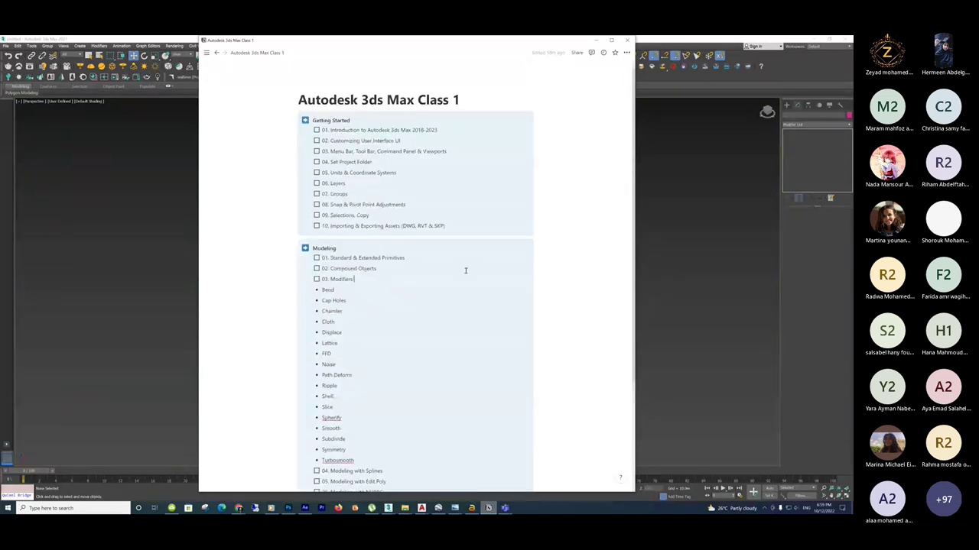
Tick Getting Started to-dos 01 through 10, ending with Importing & Exporting Assets.
{"action": "scroll", "coordinate": [465, 270], "scroll_direction": "up", "scroll_amount": 1}
{"action": "left_click", "coordinate": [317, 137]}
{"action": "left_click", "coordinate": [317, 148]}
{"action": "left_click", "coordinate": [317, 159]}
{"action": "left_click", "coordinate": [316, 169]}
{"action": "left_click", "coordinate": [317, 180]}
{"action": "left_click", "coordinate": [317, 190]}
{"action": "left_click", "coordinate": [316, 200]}
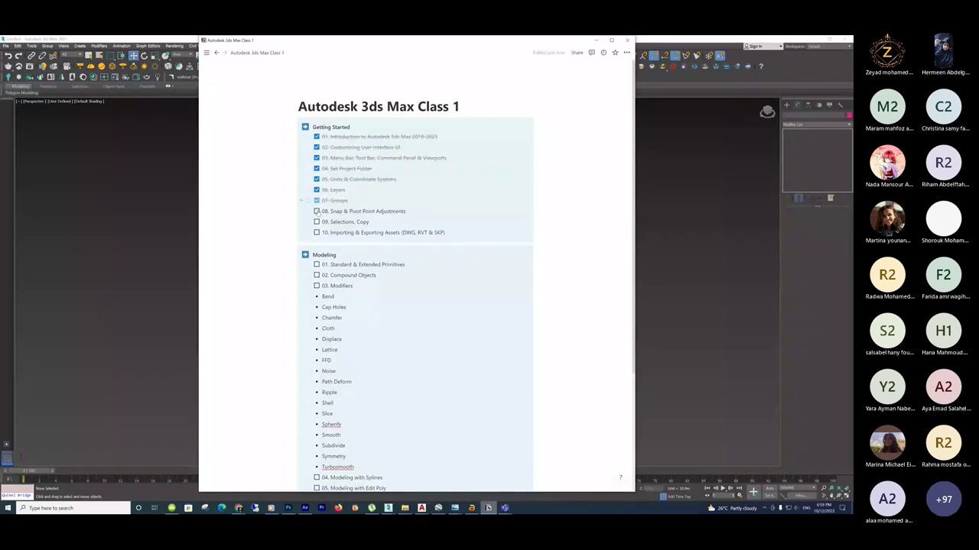
{"action": "left_click", "coordinate": [317, 211]}
{"action": "left_click", "coordinate": [316, 221]}
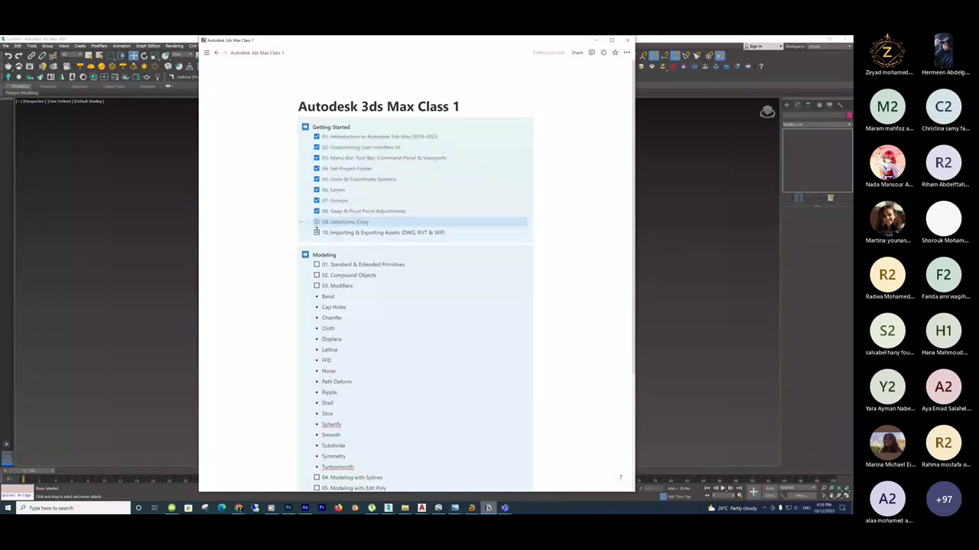
{"action": "left_click", "coordinate": [316, 232]}
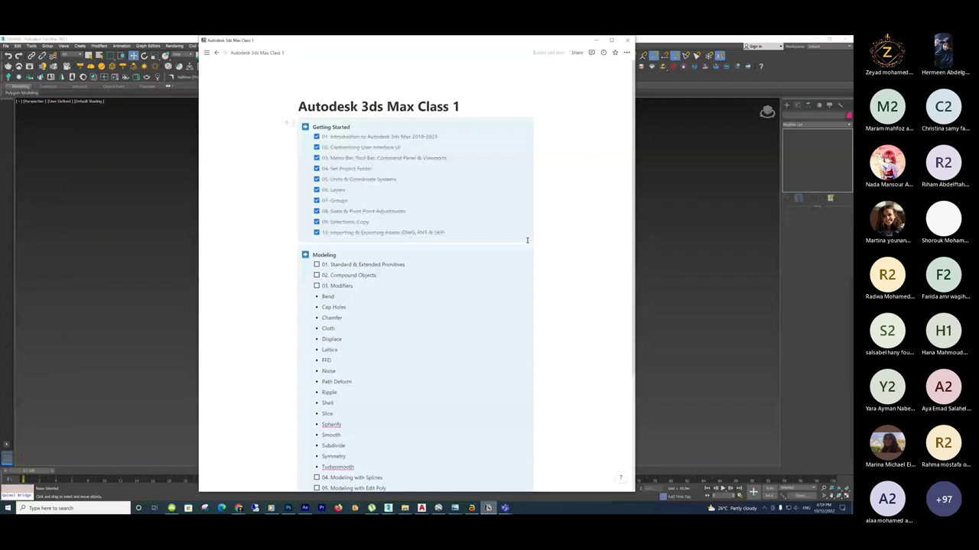
Highlight item 10's text and extend the selection up the Getting Started list.
{"action": "scroll", "coordinate": [527, 240], "scroll_direction": "down", "scroll_amount": 1}
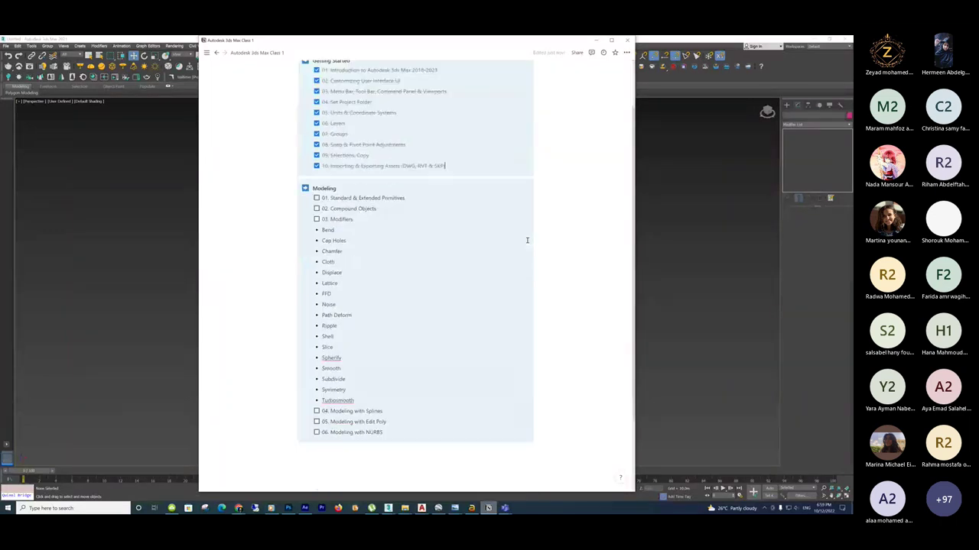
{"action": "scroll", "coordinate": [442, 212], "scroll_direction": "up", "scroll_amount": 1}
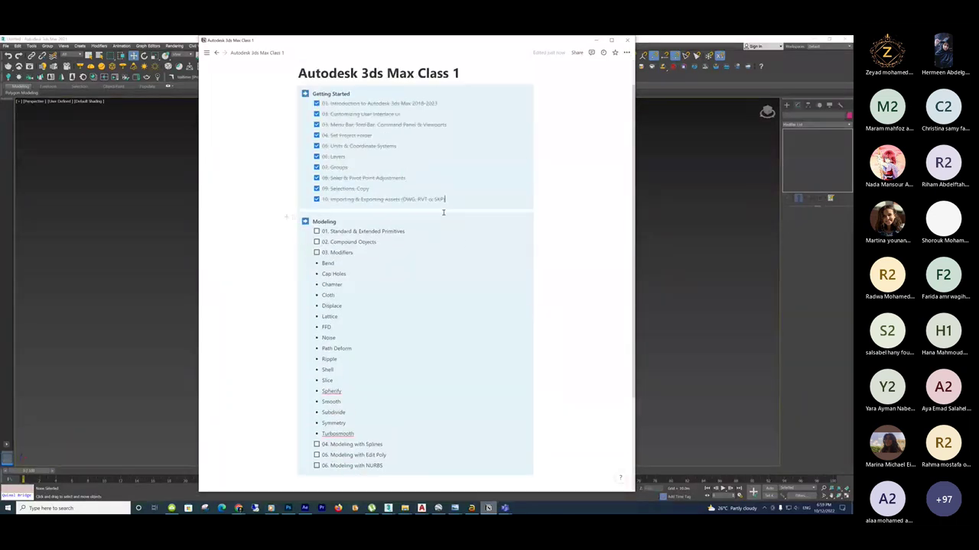
{"action": "left_click_drag", "start_coordinate": [446, 200], "coordinate": [322, 200]}
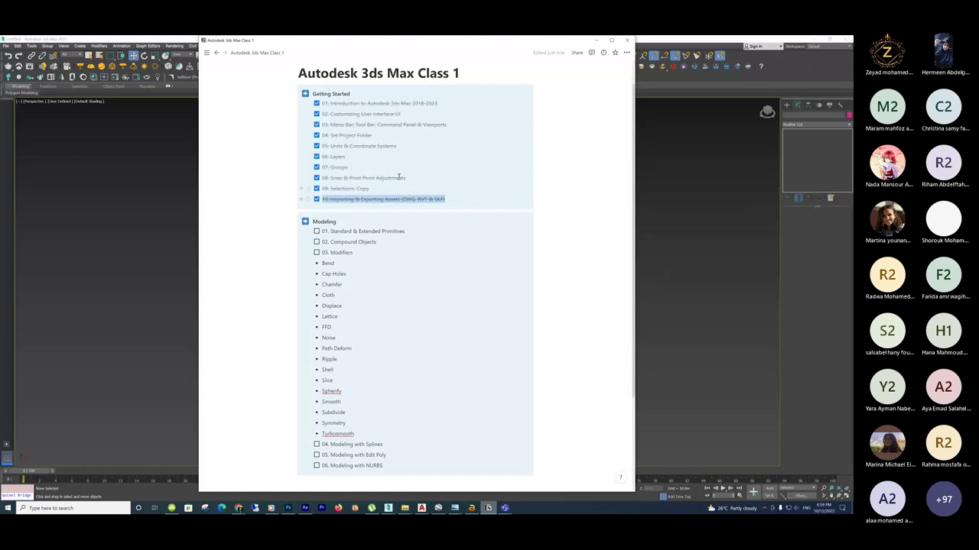
{"action": "left_click_drag", "start_coordinate": [398, 177], "coordinate": [323, 104]}
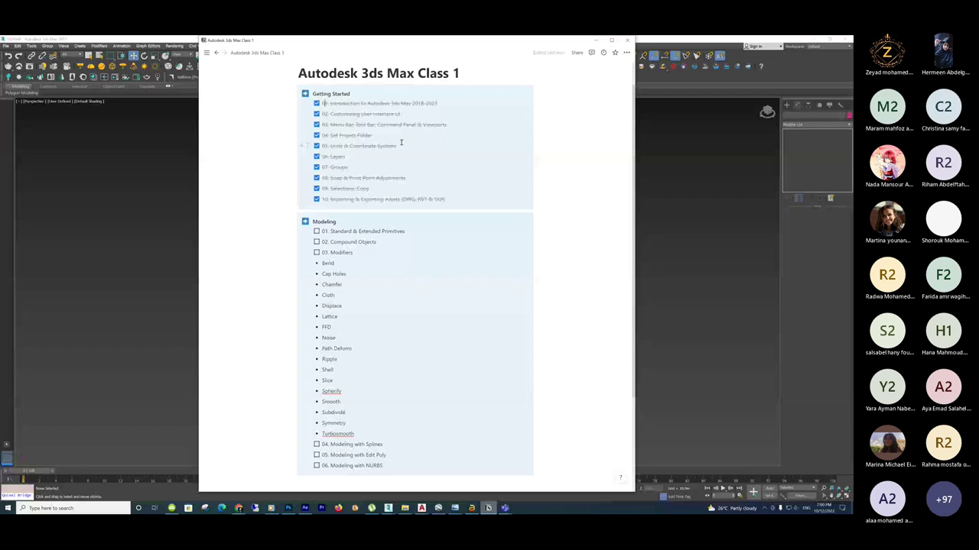
{"action": "scroll", "coordinate": [400, 143], "scroll_direction": "down", "scroll_amount": 1}
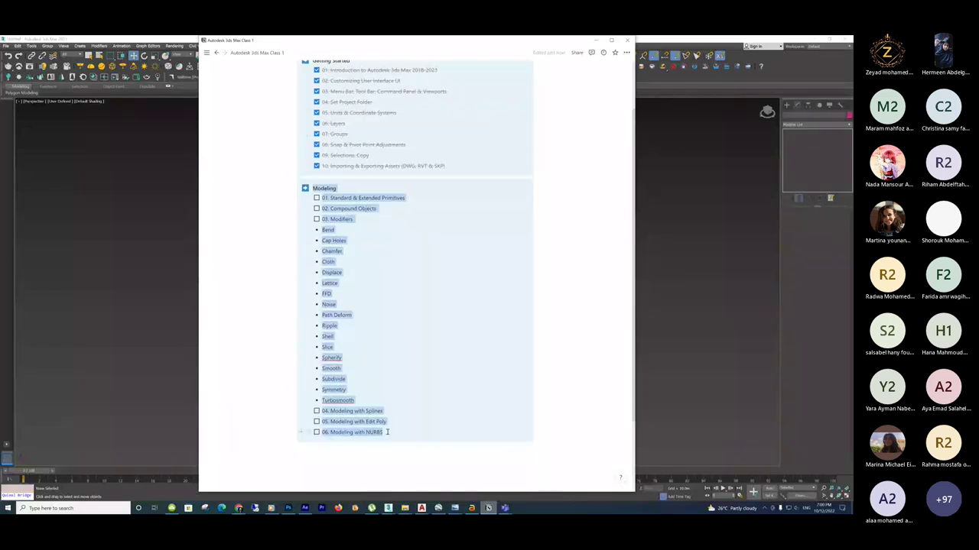
{"action": "left_click_drag", "start_coordinate": [310, 188], "coordinate": [381, 384]}
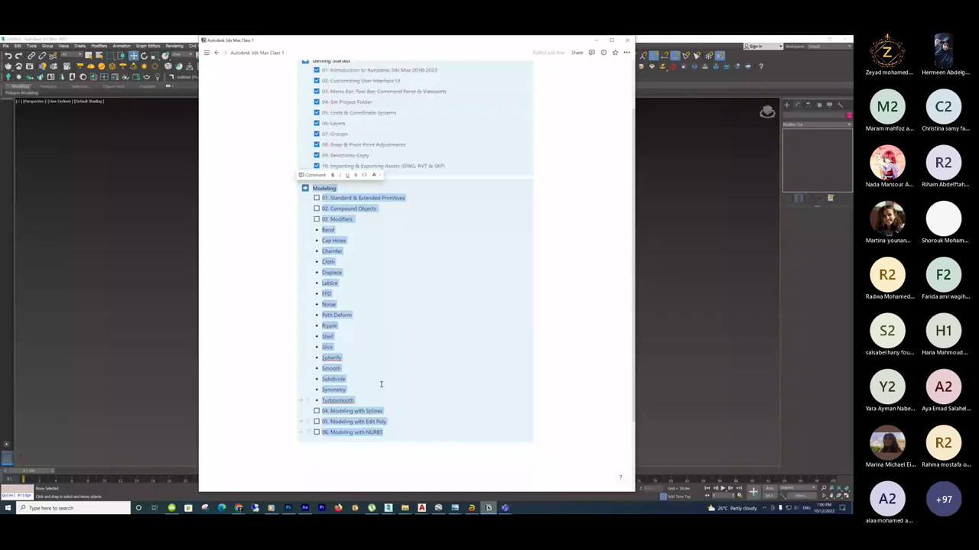
{"action": "left_click", "coordinate": [348, 326]}
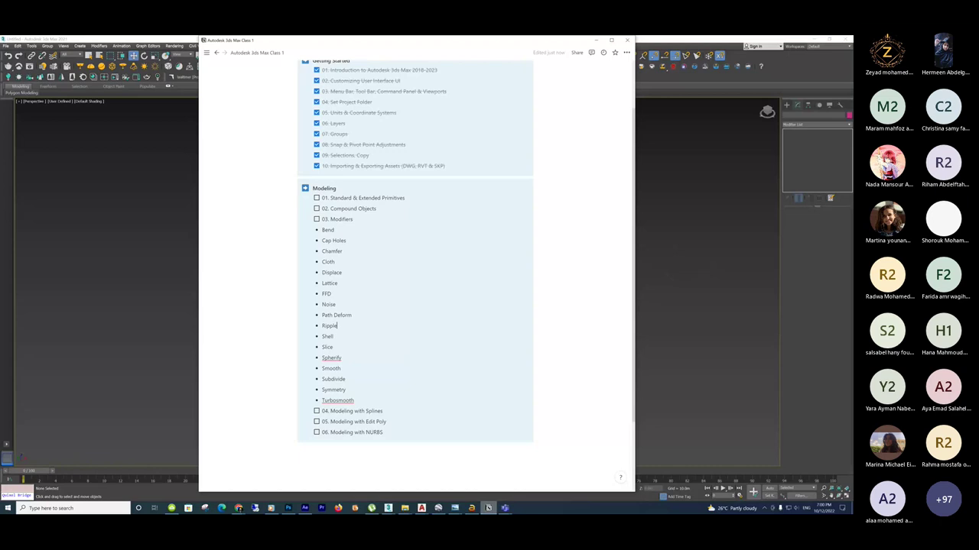
{"action": "left_click", "coordinate": [505, 507]}
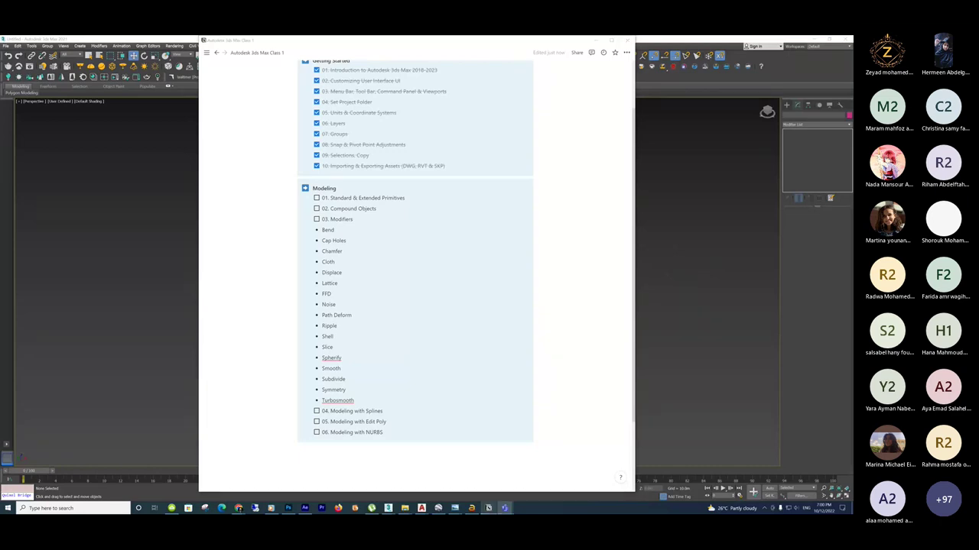
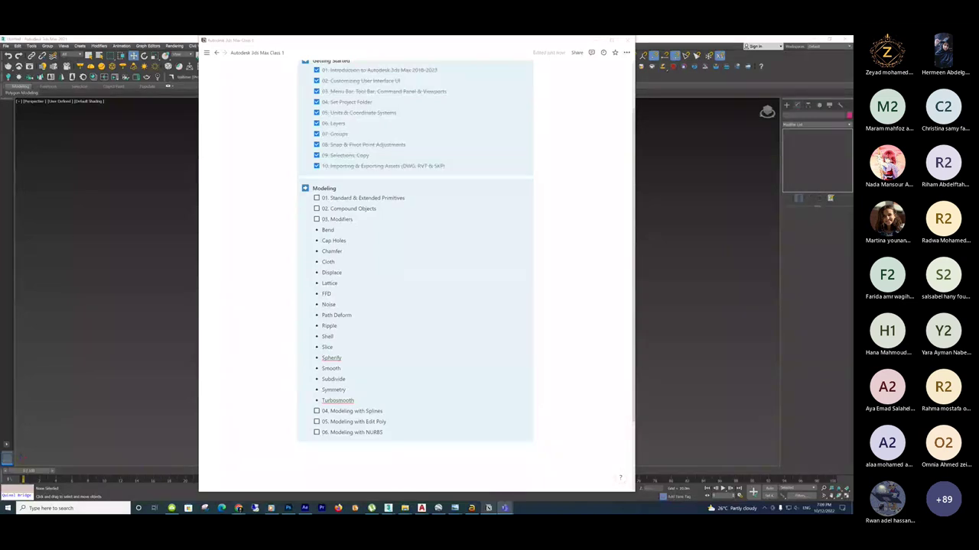
Bring the Notion Modeling checklist to the front to review it.
{"action": "left_click", "coordinate": [386, 208]}
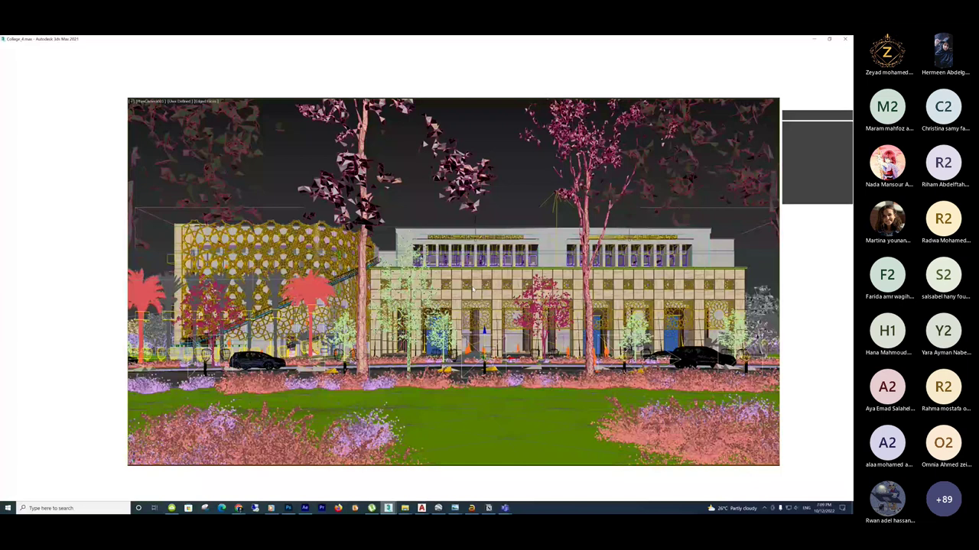
Switch from the College_A building scene to the empty Untitled 3ds Max scene.
{"action": "key", "text": "shift+q"}
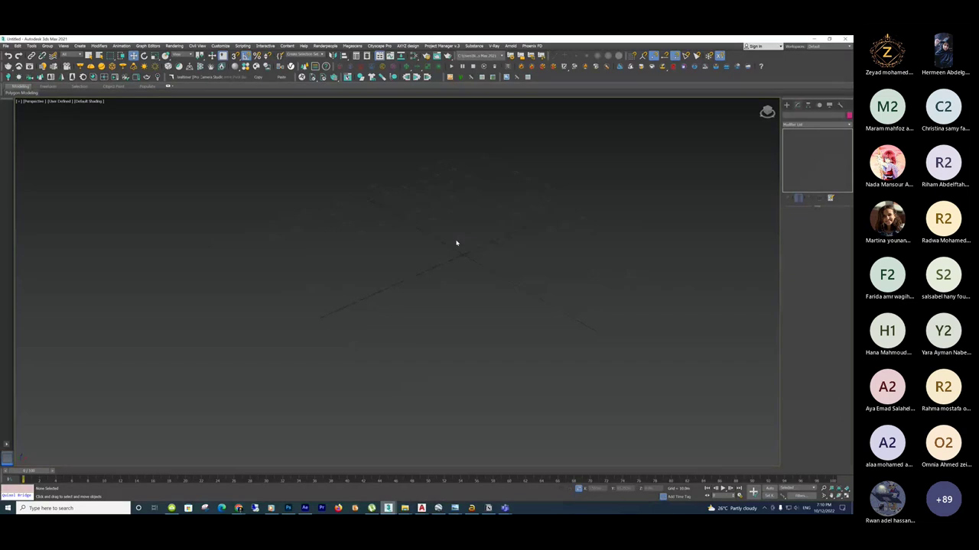
Hide the home grid with G and preview both open 3ds Max windows from the taskbar.
{"action": "key", "text": "g"}
{"action": "left_click", "coordinate": [388, 508]}
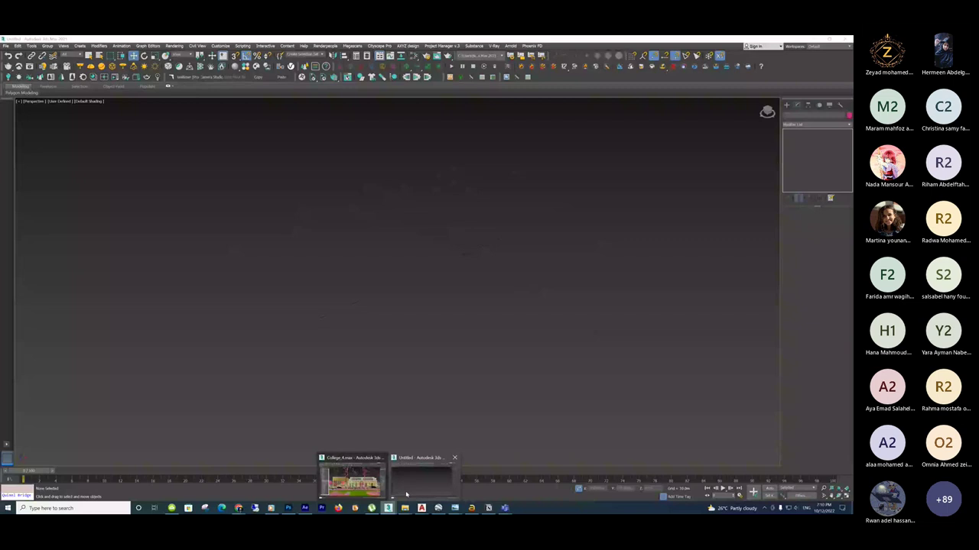
{"action": "mouse_move", "coordinate": [506, 508]}
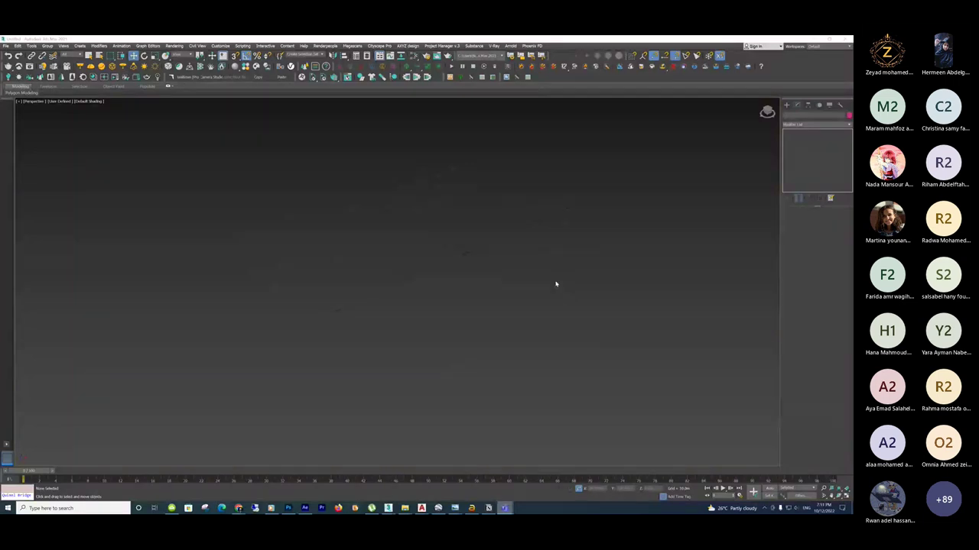
{"action": "left_click", "coordinate": [490, 508]}
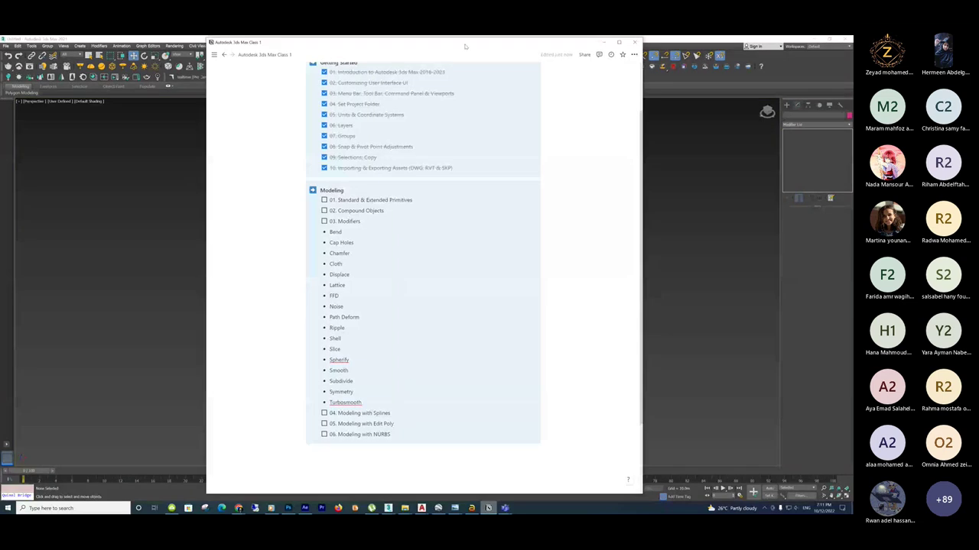
{"action": "left_click", "coordinate": [488, 508]}
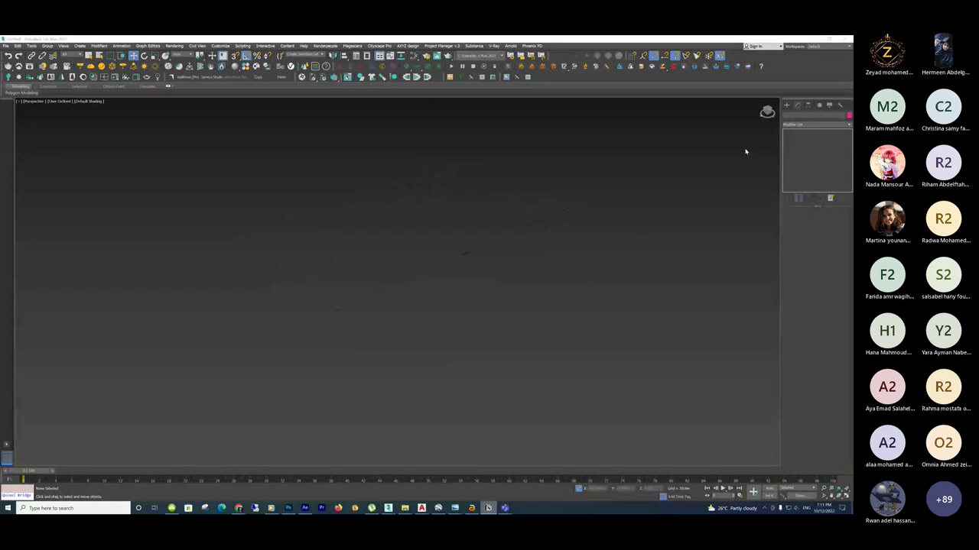
Activate the Box tool under Create > Geometry > Standard Primitives.
{"action": "left_click", "coordinate": [787, 106]}
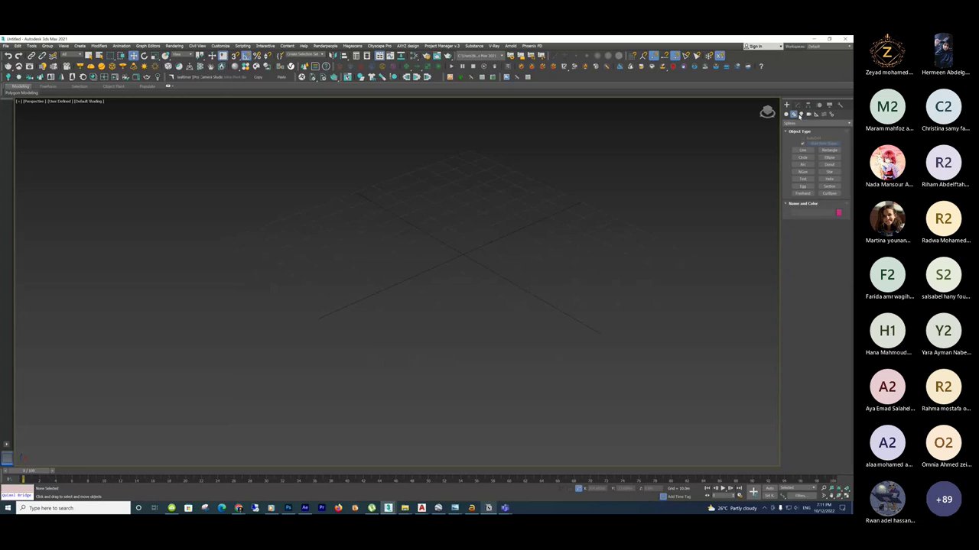
{"action": "left_click", "coordinate": [787, 115]}
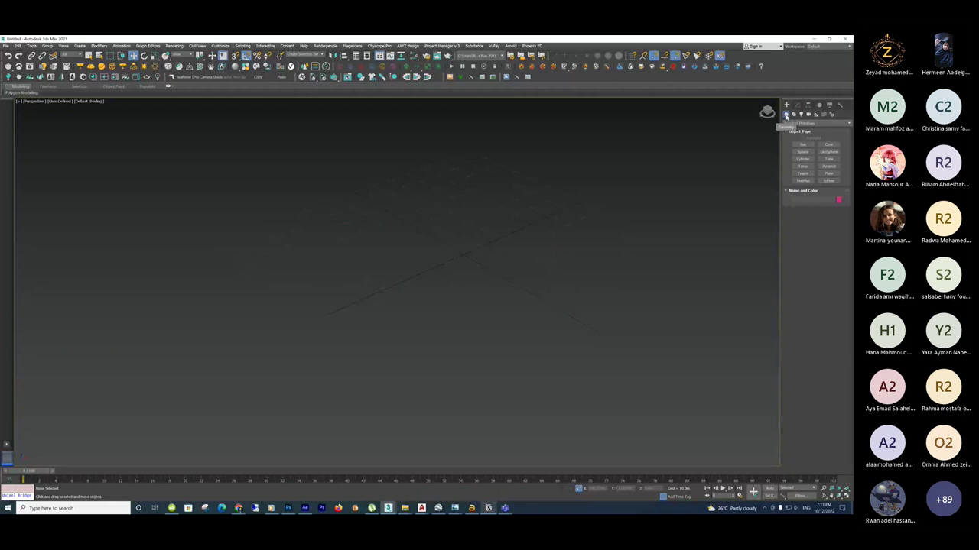
{"action": "left_click", "coordinate": [802, 145]}
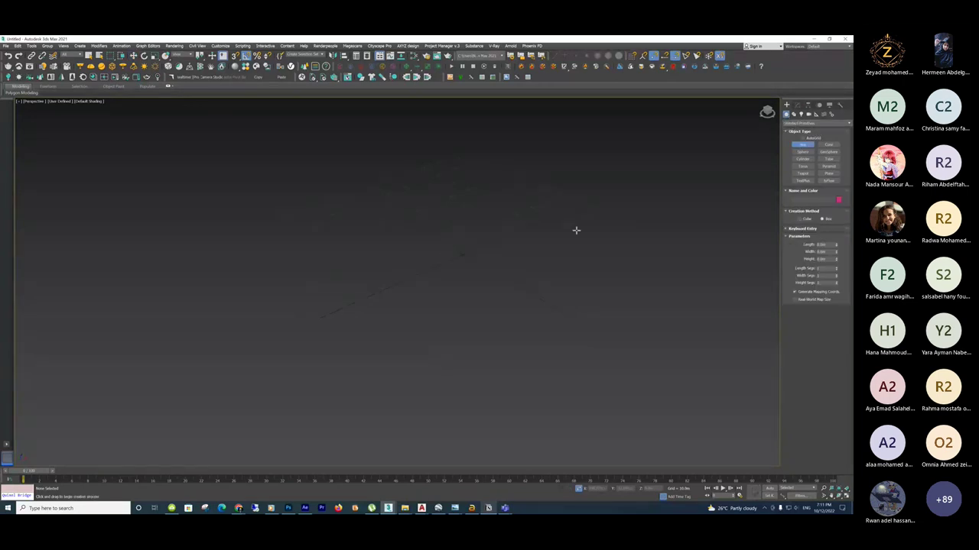
Draw a green box and a taller blue box in the Perspective viewport.
{"action": "left_click_drag", "start_coordinate": [444, 252], "coordinate": [640, 215]}
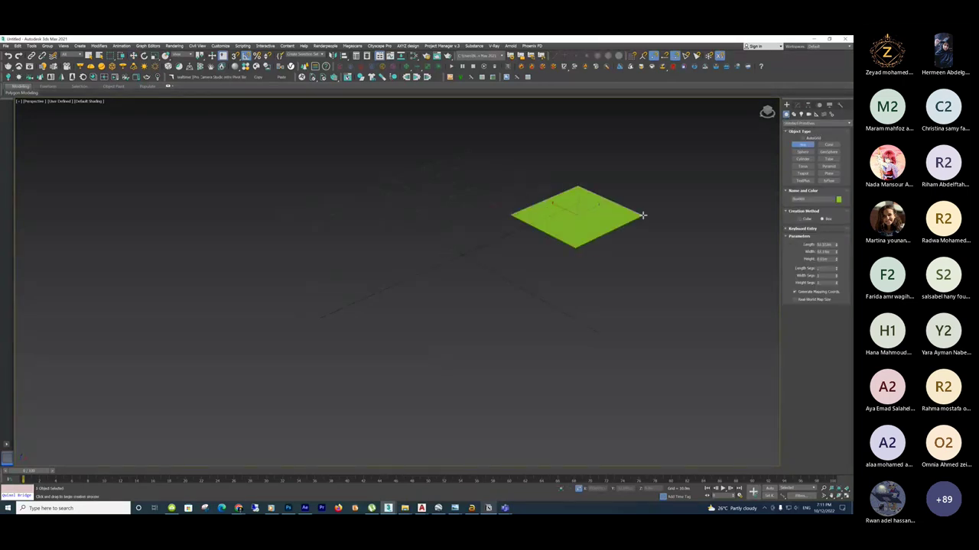
{"action": "left_click", "coordinate": [659, 146]}
{"action": "middle_click_drag", "start_coordinate": [460, 242], "coordinate": [478, 267]}
{"action": "left_click_drag", "start_coordinate": [299, 274], "coordinate": [420, 278]}
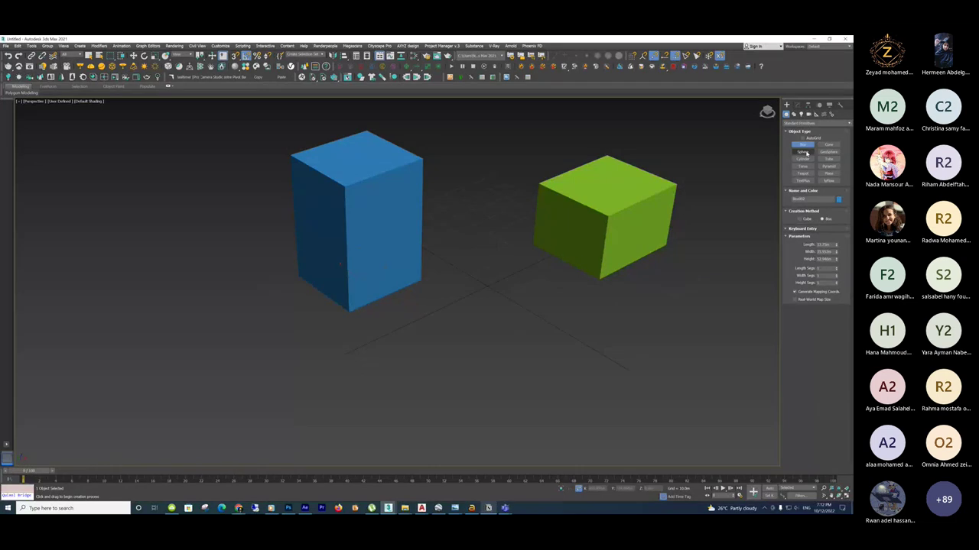
Draw an orange sphere between the two boxes.
{"action": "left_click", "coordinate": [806, 152]}
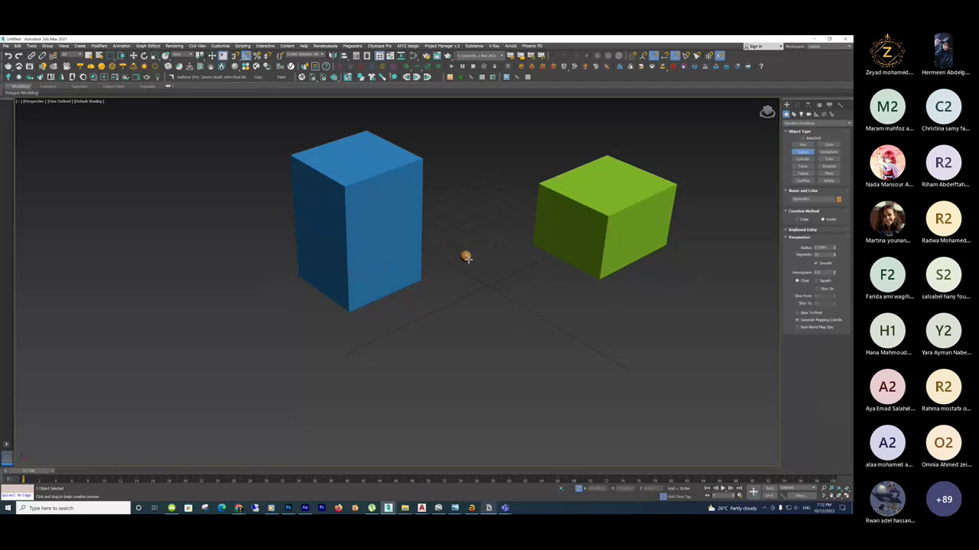
{"action": "left_click_drag", "start_coordinate": [466, 257], "coordinate": [484, 278]}
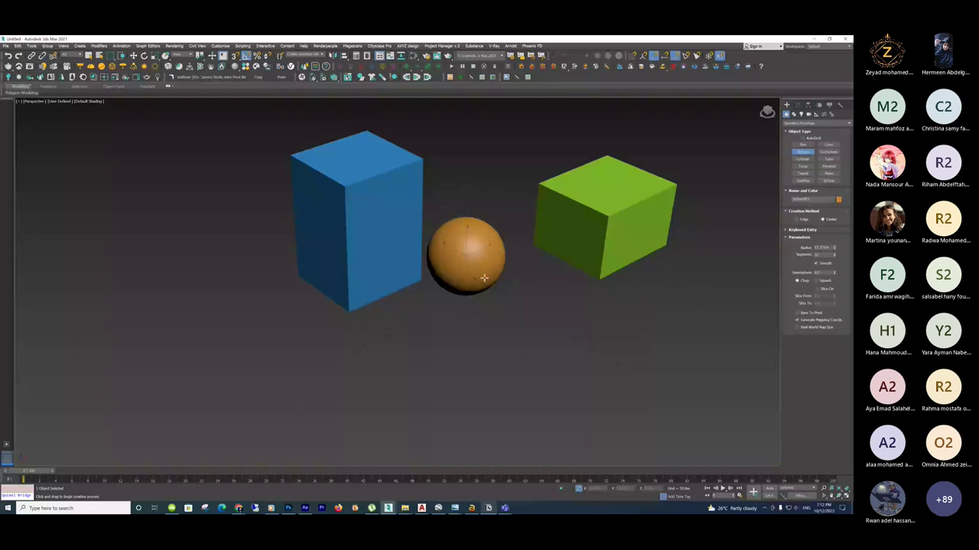
{"action": "mouse_move", "coordinate": [484, 278]}
{"action": "left_mouse_down"}
{"action": "mouse_move", "coordinate": [480, 269]}
{"action": "mouse_move", "coordinate": [509, 310]}
{"action": "mouse_move", "coordinate": [505, 286]}
{"action": "mouse_move", "coordinate": [544, 353]}
{"action": "mouse_move", "coordinate": [489, 265]}
{"action": "left_mouse_up"}
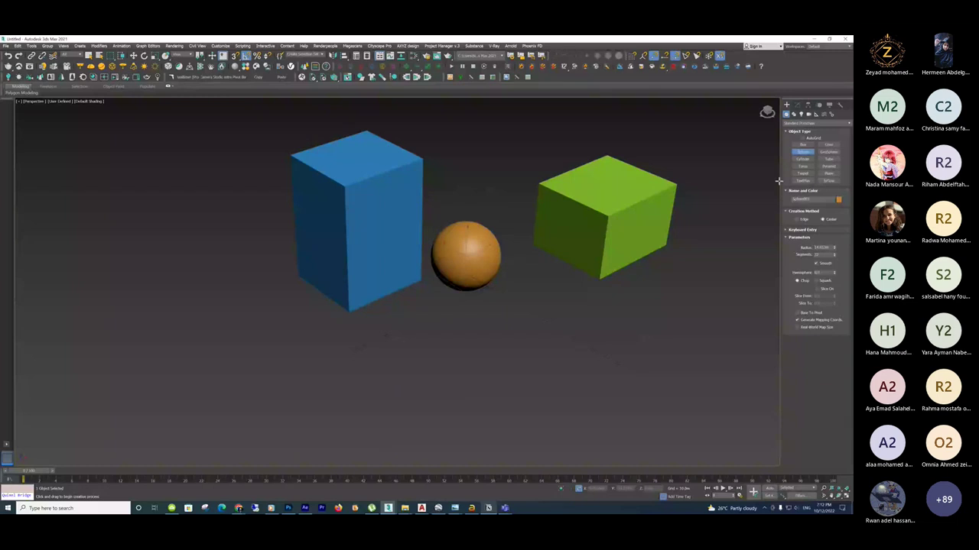
Create a white geosphere in front of the tall blue box.
{"action": "left_click", "coordinate": [828, 151]}
{"action": "left_click_drag", "start_coordinate": [403, 335], "coordinate": [451, 361]}
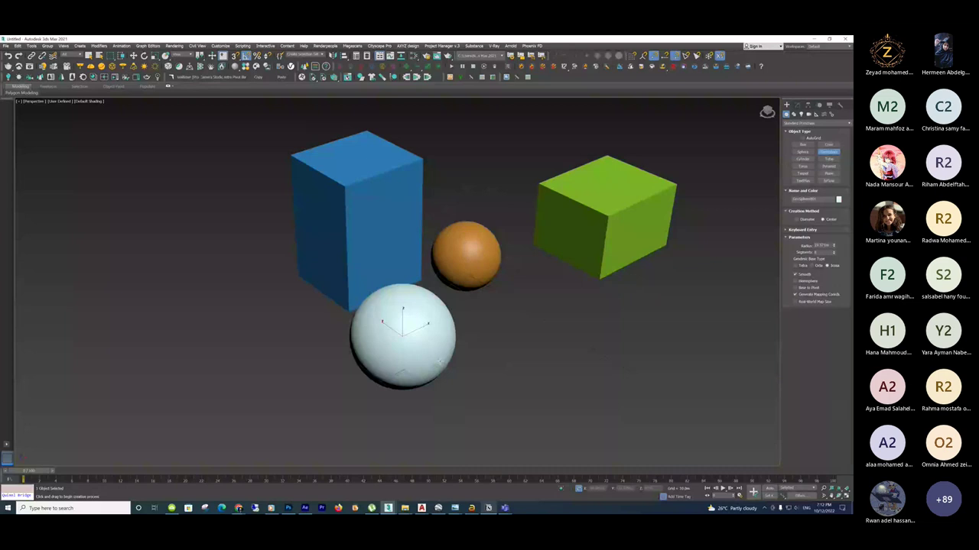
{"action": "middle_click_drag", "start_coordinate": [459, 306], "coordinate": [471, 299], "text": "alt"}
{"action": "scroll", "coordinate": [474, 299], "scroll_direction": "up", "scroll_amount": 3}
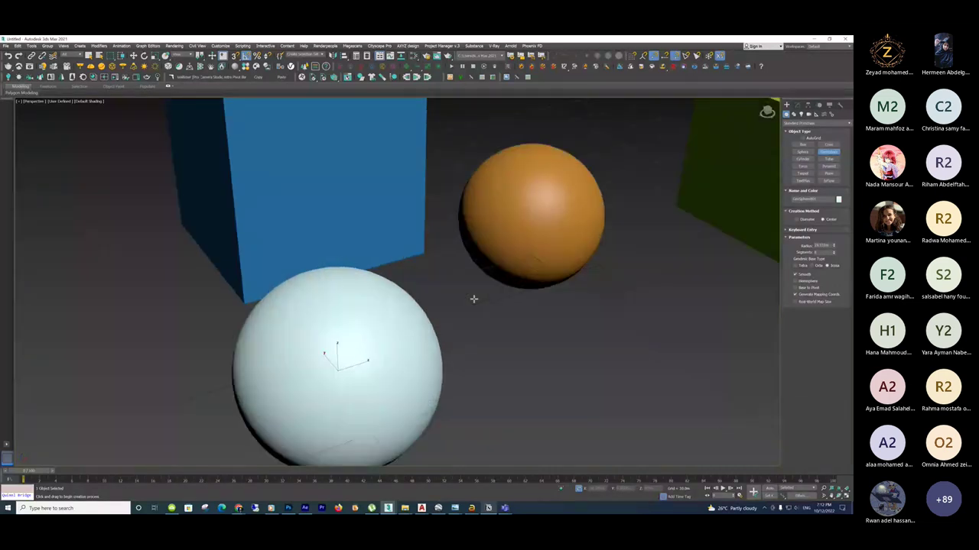
{"action": "scroll", "coordinate": [473, 298], "scroll_direction": "down", "scroll_amount": 3}
Switch to the Move tool and orbit the view around the geosphere.
{"action": "key", "text": "w"}
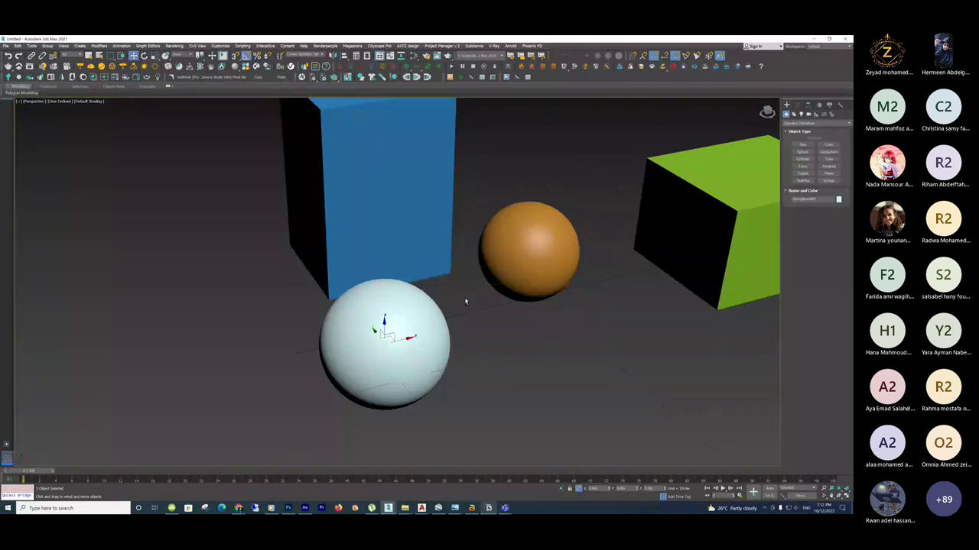
{"action": "scroll", "coordinate": [464, 301], "scroll_direction": "up", "scroll_amount": 3}
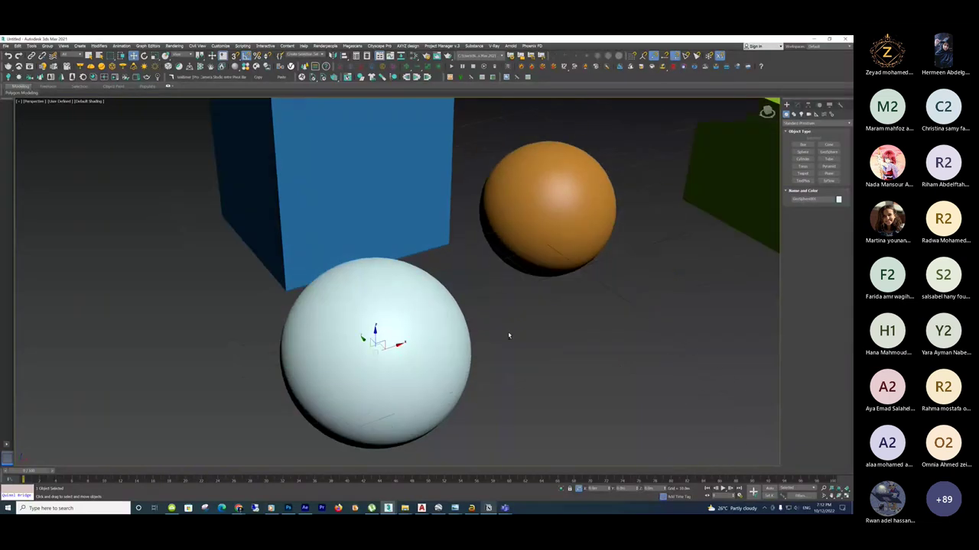
{"action": "scroll", "coordinate": [412, 352], "scroll_direction": "up", "scroll_amount": 2}
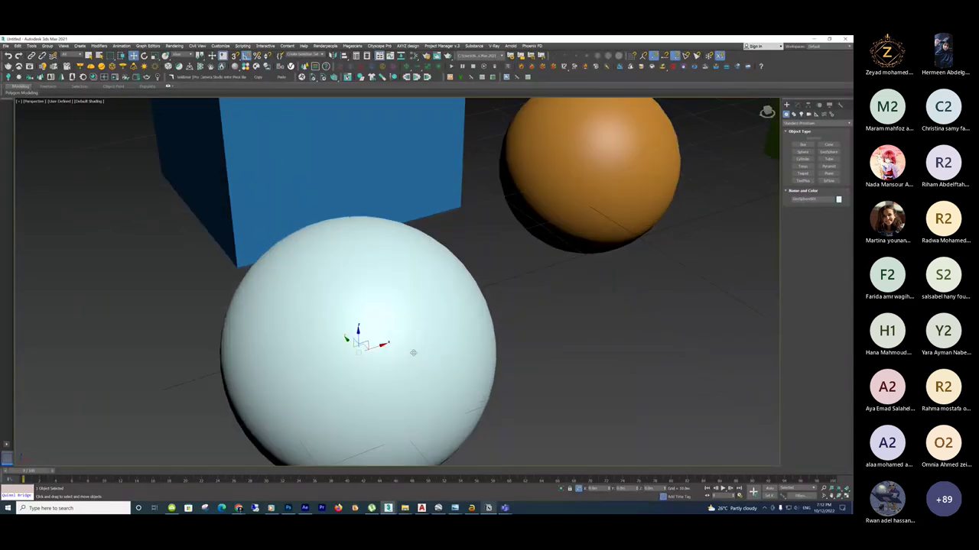
{"action": "scroll", "coordinate": [428, 344], "scroll_direction": "down", "scroll_amount": 2}
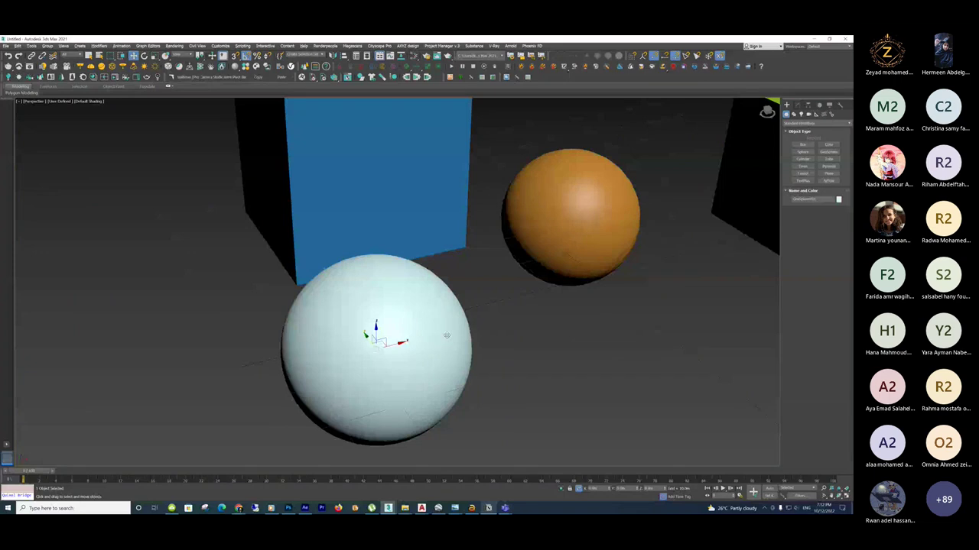
{"action": "middle_click_drag", "start_coordinate": [446, 335], "coordinate": [473, 330], "text": "alt"}
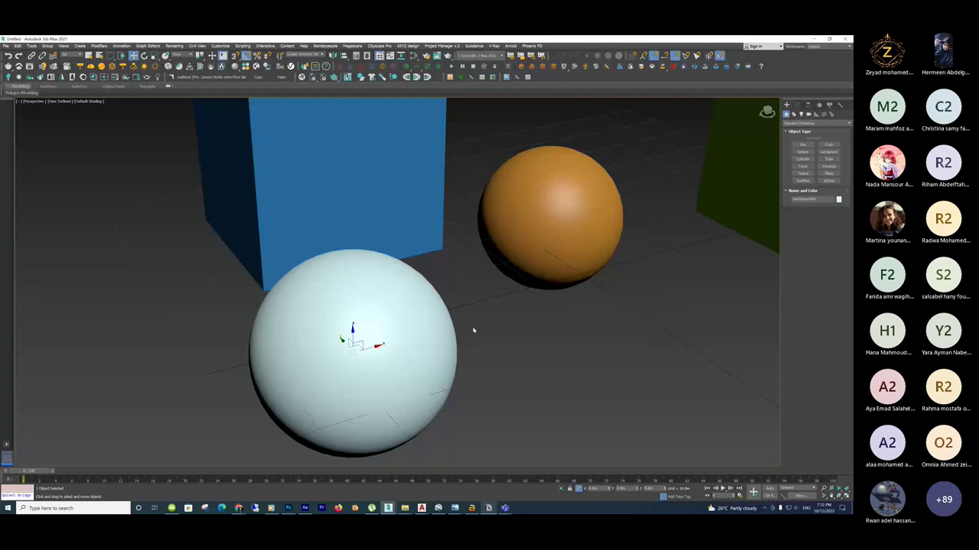
Show Edged Faces, frame the geosphere, and select the orange sphere to compare meshes.
{"action": "key", "text": "F4"}
{"action": "scroll", "coordinate": [572, 206], "scroll_direction": "up", "scroll_amount": 3}
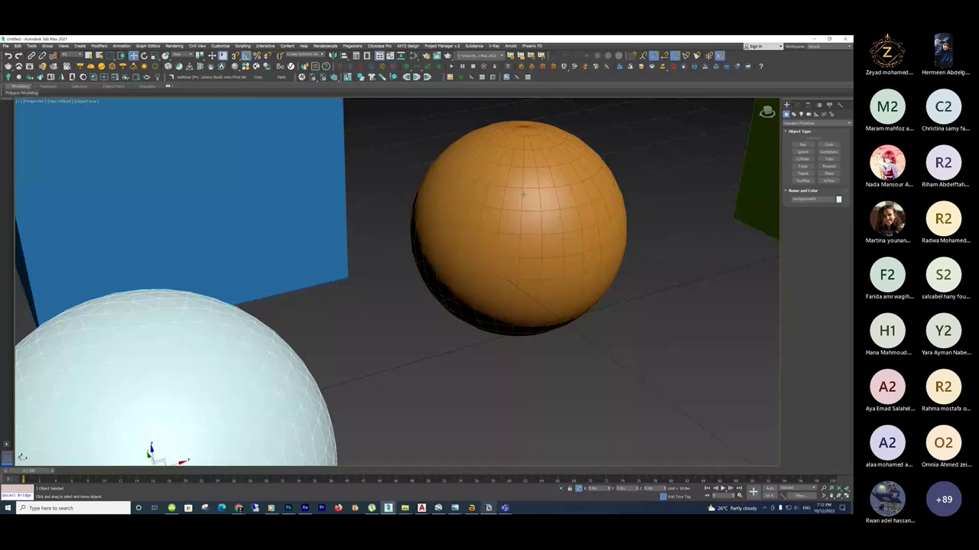
{"action": "key", "text": "z"}
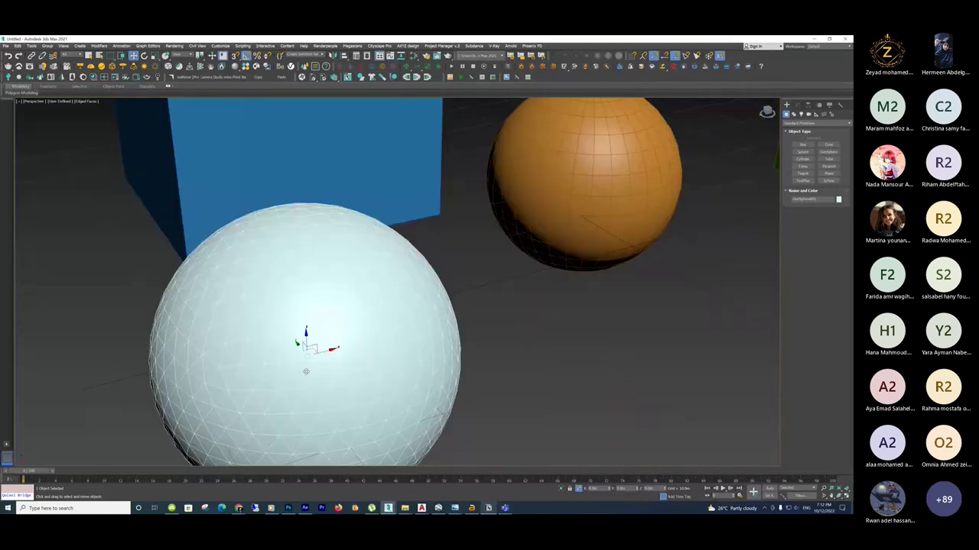
{"action": "scroll", "coordinate": [306, 372], "scroll_direction": "down", "scroll_amount": 5}
{"action": "left_click", "coordinate": [462, 303]}
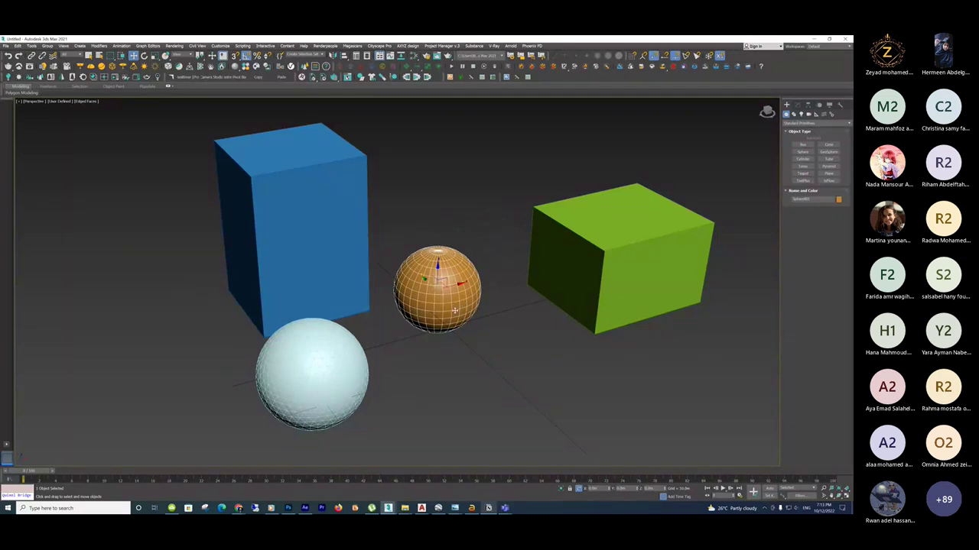
{"action": "middle_click_drag", "start_coordinate": [454, 309], "coordinate": [459, 315]}
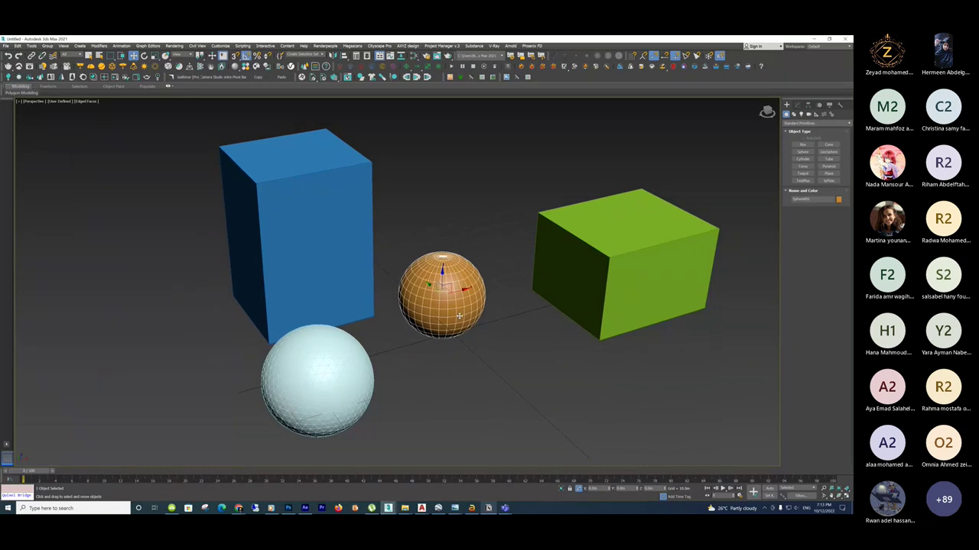
Show viewport statistics and compare counts of the geosphere, orange sphere and green box.
{"action": "key", "text": "7"}
{"action": "left_click", "coordinate": [359, 345]}
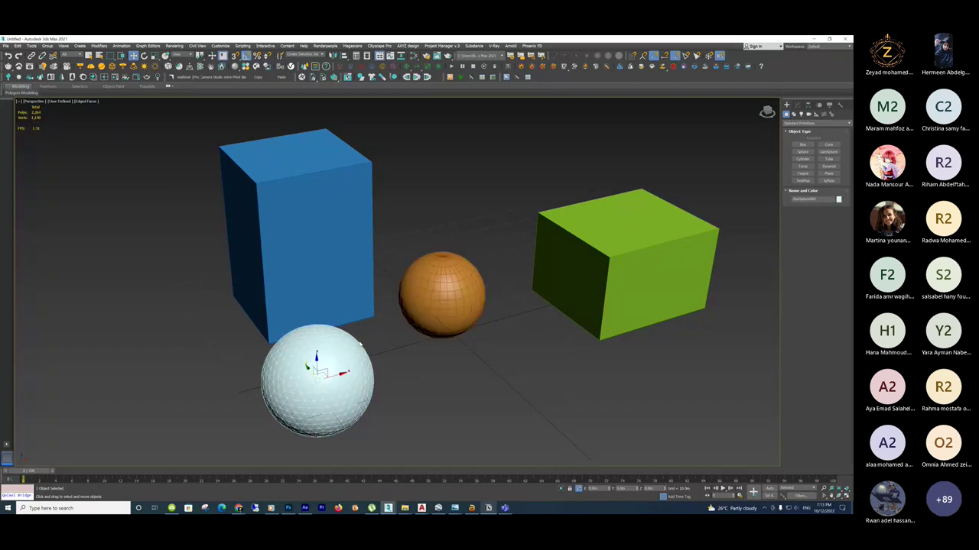
{"action": "left_click", "coordinate": [433, 314]}
{"action": "left_click", "coordinate": [562, 290]}
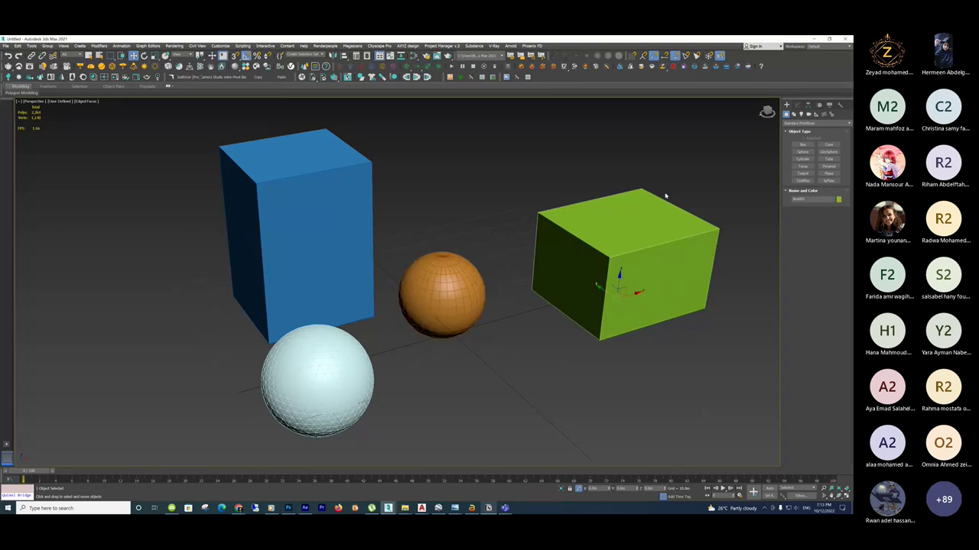
{"action": "left_click", "coordinate": [442, 310]}
{"action": "left_click", "coordinate": [428, 415]}
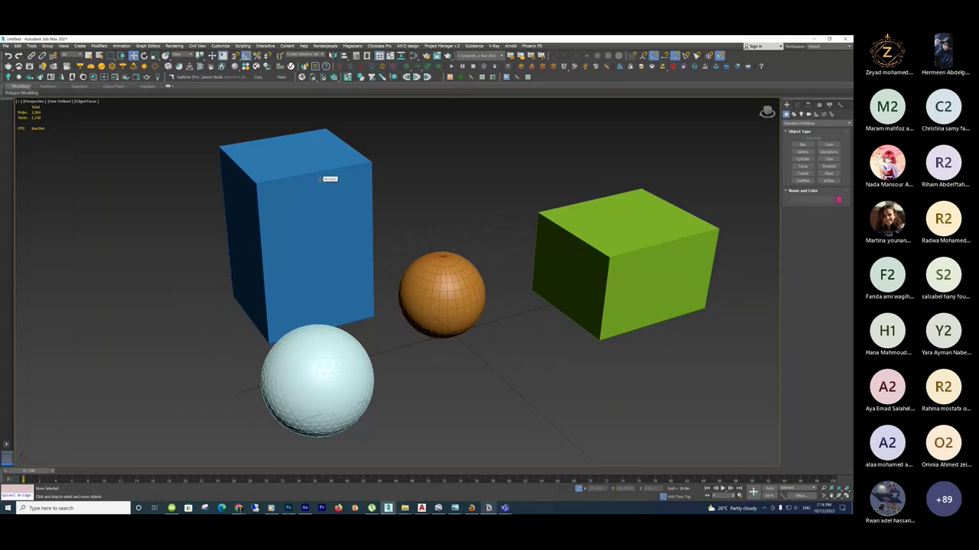
Draw a magenta cylinder in front of the green box.
{"action": "middle_click_drag", "start_coordinate": [437, 185], "coordinate": [501, 193]}
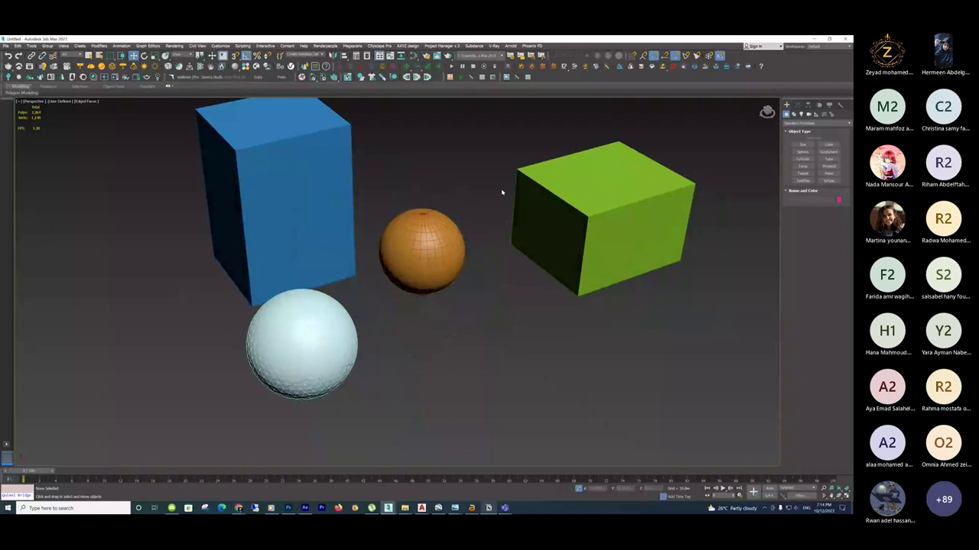
{"action": "middle_click_drag", "start_coordinate": [502, 193], "coordinate": [504, 195], "text": "alt"}
{"action": "left_click_drag", "start_coordinate": [509, 336], "coordinate": [555, 343]}
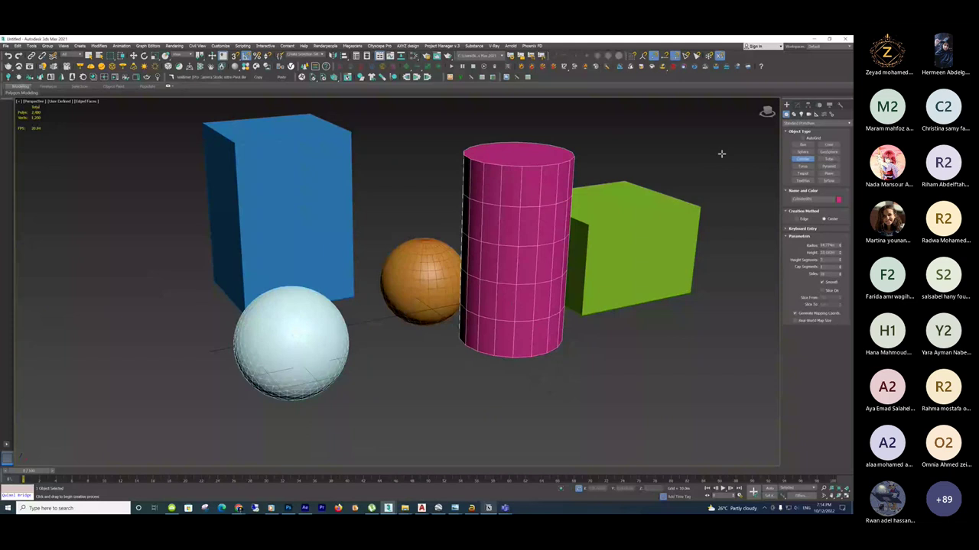
Create a yellow tube and a pink pyramid beside the green box.
{"action": "left_click", "coordinate": [829, 158]}
{"action": "left_click_drag", "start_coordinate": [446, 386], "coordinate": [501, 408]}
{"action": "left_click", "coordinate": [489, 383]}
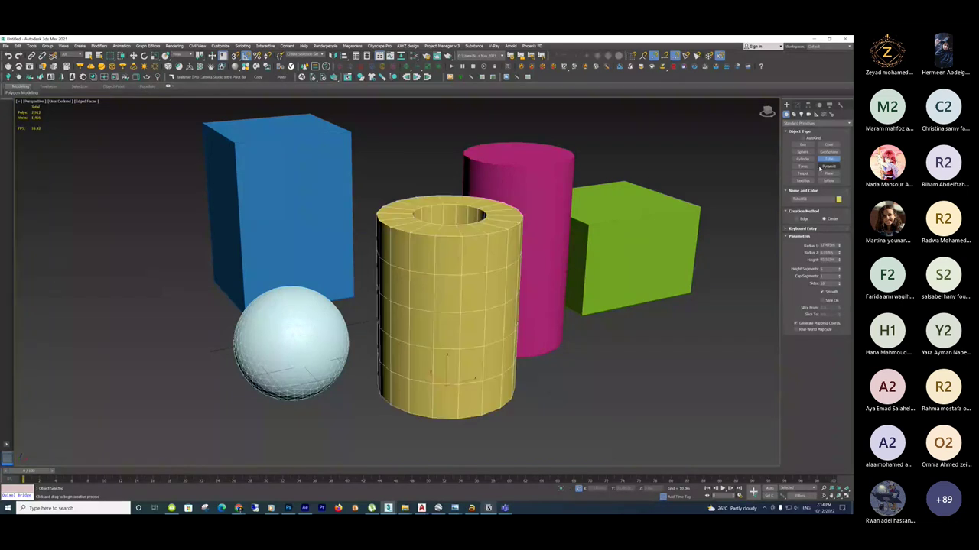
{"action": "left_click", "coordinate": [827, 166]}
{"action": "left_click_drag", "start_coordinate": [672, 344], "coordinate": [788, 354]}
{"action": "left_click", "coordinate": [735, 197]}
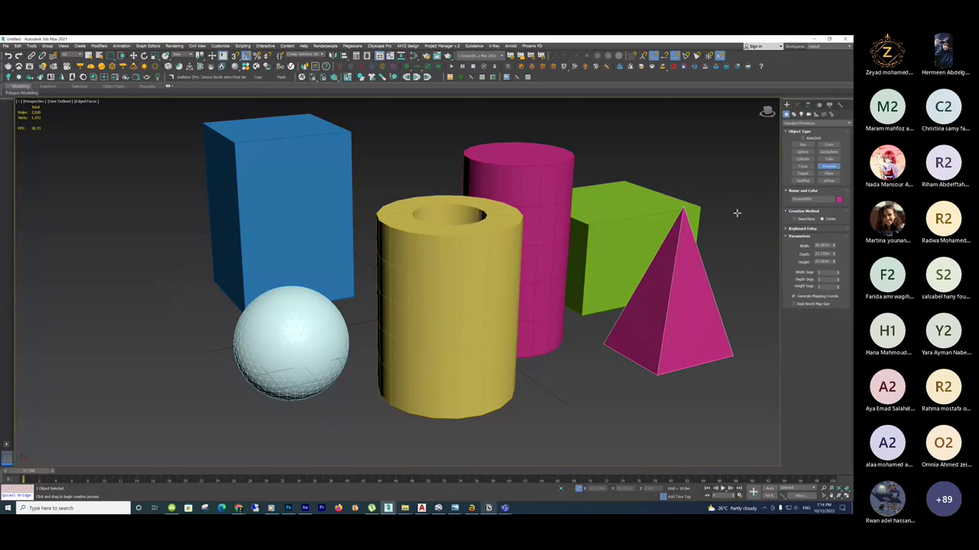
Add a thin light-blue torus ring in front of the sphere.
{"action": "left_click", "coordinate": [802, 166]}
{"action": "middle_click_drag", "start_coordinate": [321, 337], "coordinate": [297, 343], "text": "alt"}
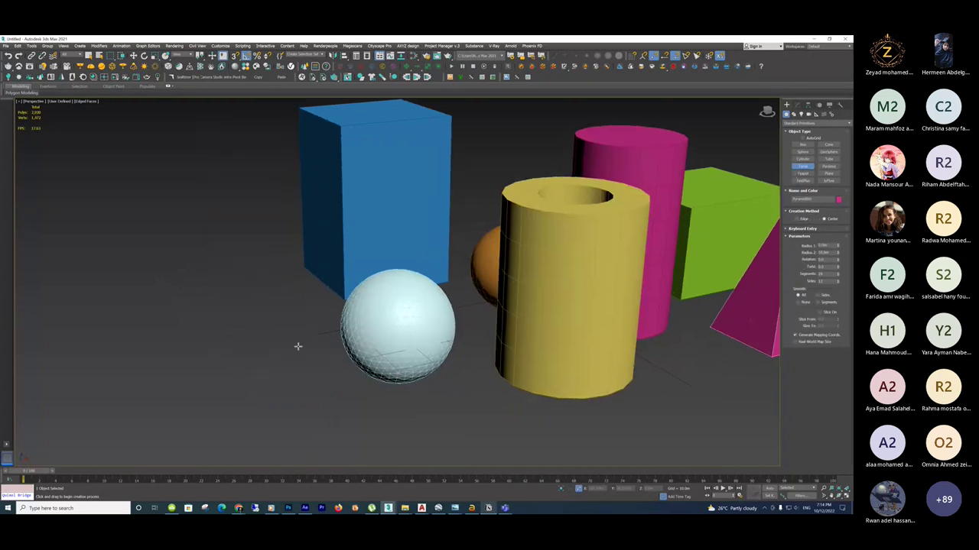
{"action": "left_click_drag", "start_coordinate": [262, 345], "coordinate": [370, 365]}
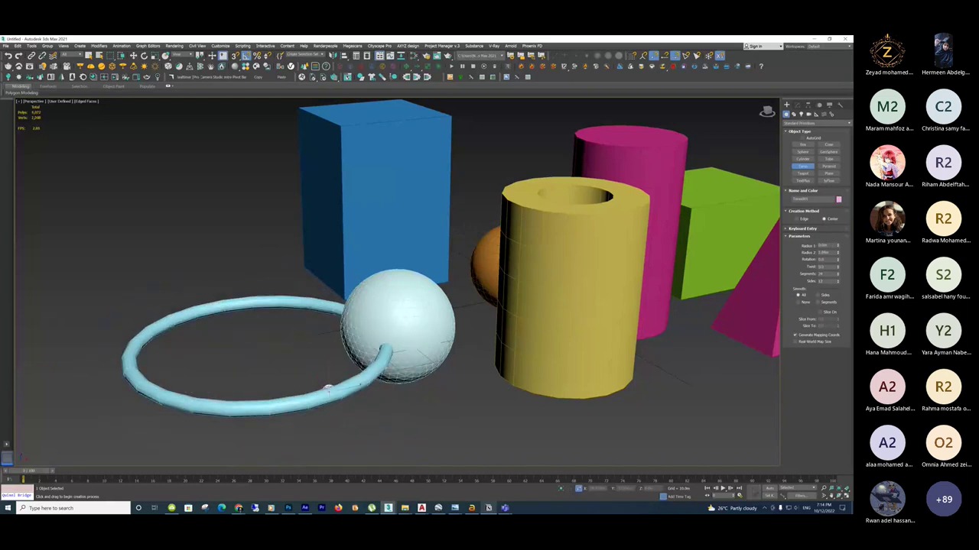
{"action": "left_click", "coordinate": [291, 340]}
Start drawing a large ground plane beneath the objects.
{"action": "left_click", "coordinate": [828, 166]}
{"action": "left_click", "coordinate": [827, 174]}
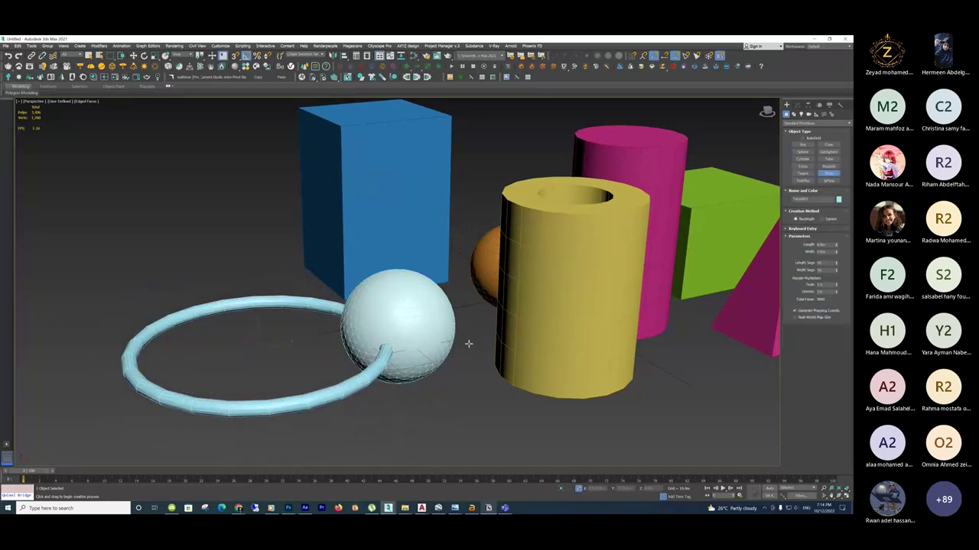
{"action": "scroll", "coordinate": [469, 344], "scroll_direction": "down", "scroll_amount": 3}
{"action": "left_click_drag", "start_coordinate": [221, 458], "coordinate": [757, 199]}
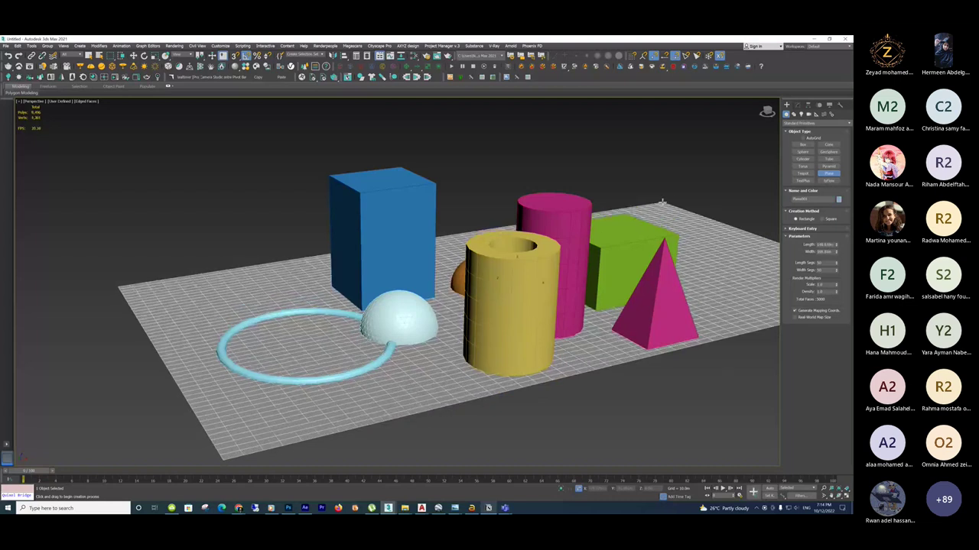
Stretch the plane into a floor under everything, then cancel a started TextPlus object.
{"action": "middle_click_drag", "start_coordinate": [599, 262], "coordinate": [522, 215]}
{"action": "right_click", "coordinate": [522, 214]}
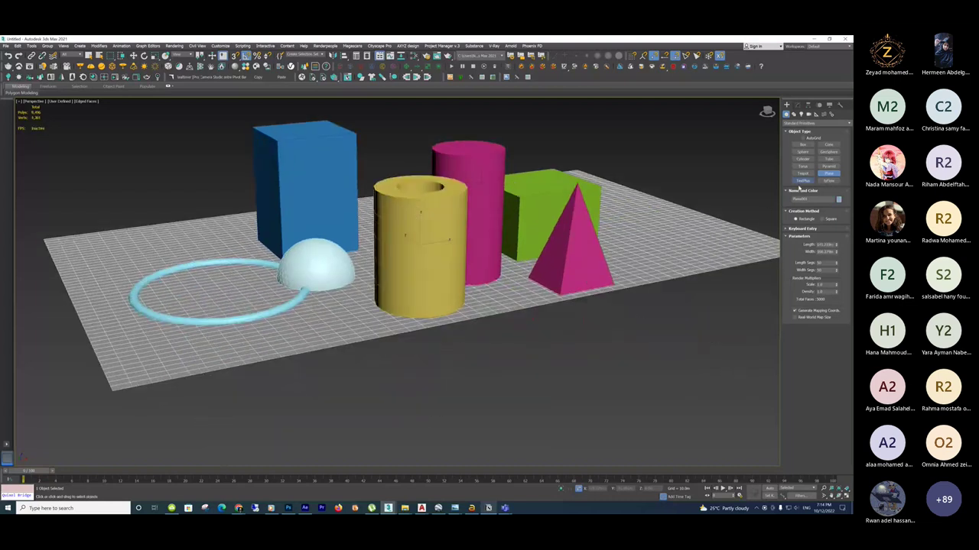
{"action": "left_click", "coordinate": [800, 182]}
{"action": "scroll", "coordinate": [635, 262], "scroll_direction": "down", "scroll_amount": 3}
{"action": "scroll", "coordinate": [668, 247], "scroll_direction": "up", "scroll_amount": 4}
{"action": "middle_click_drag", "start_coordinate": [668, 247], "coordinate": [627, 272]}
{"action": "scroll", "coordinate": [620, 306], "scroll_direction": "down", "scroll_amount": 4}
{"action": "scroll", "coordinate": [624, 309], "scroll_direction": "up", "scroll_amount": 6}
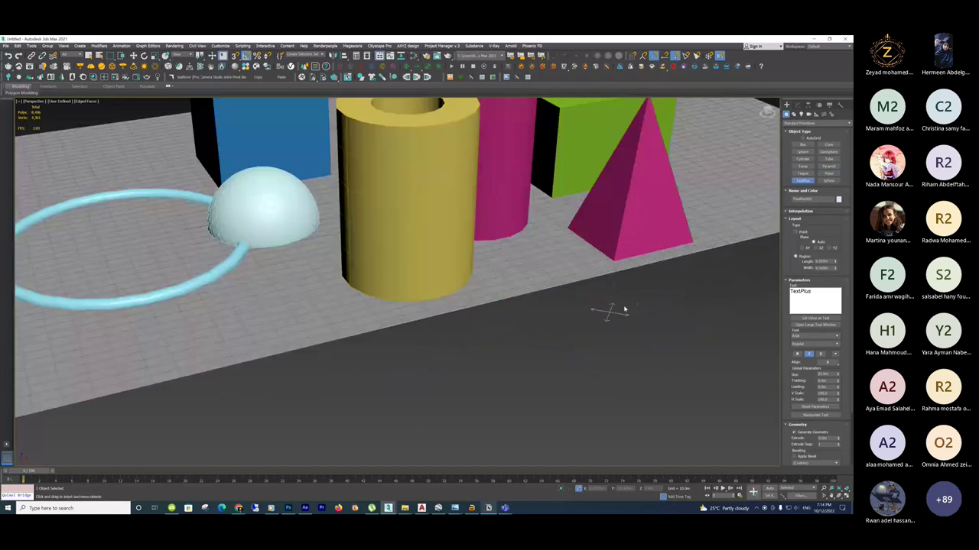
{"action": "right_click", "coordinate": [624, 309]}
{"action": "scroll", "coordinate": [604, 307], "scroll_direction": "down", "scroll_amount": 5}
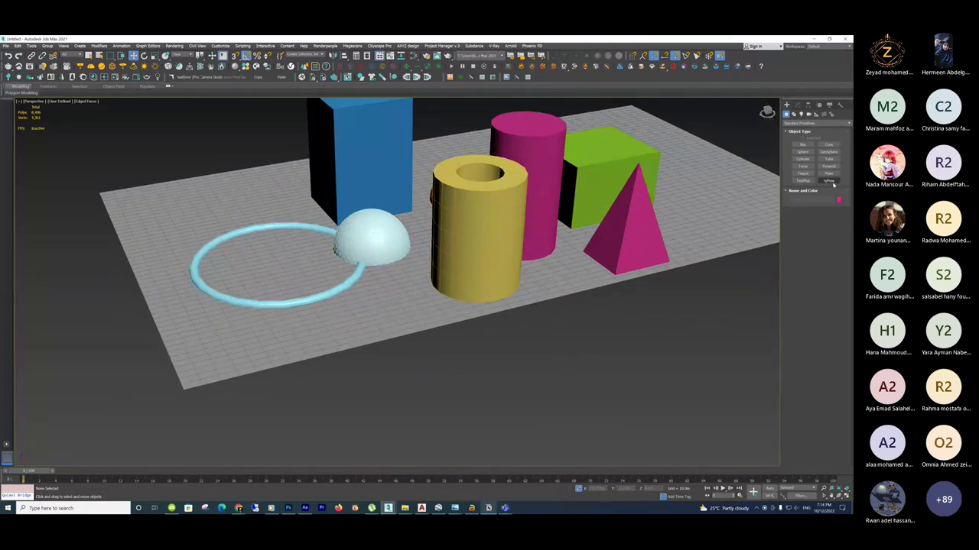
{"action": "middle_click_drag", "start_coordinate": [668, 239], "coordinate": [652, 308]}
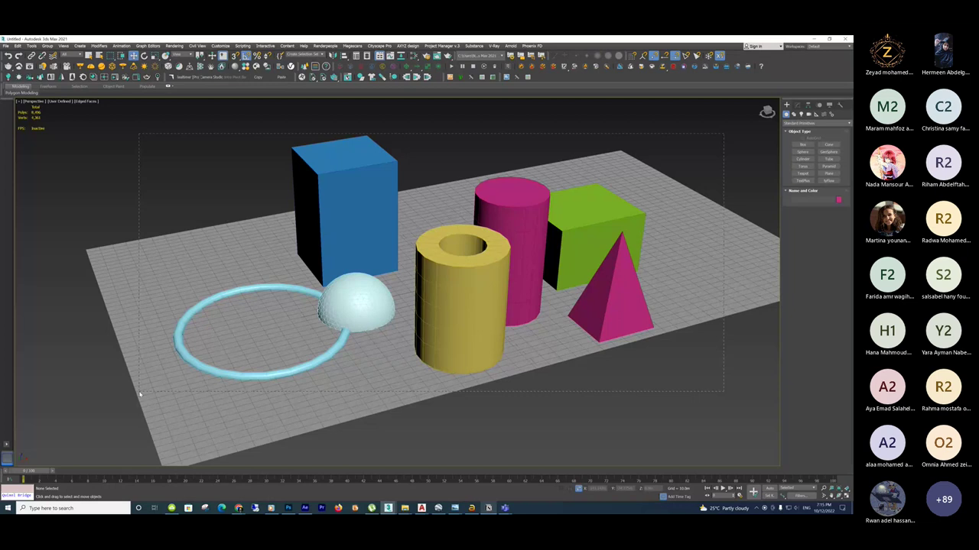
Select and clear the ground plane, activate Box, and open the object category dropdown.
{"action": "left_click", "coordinate": [139, 393]}
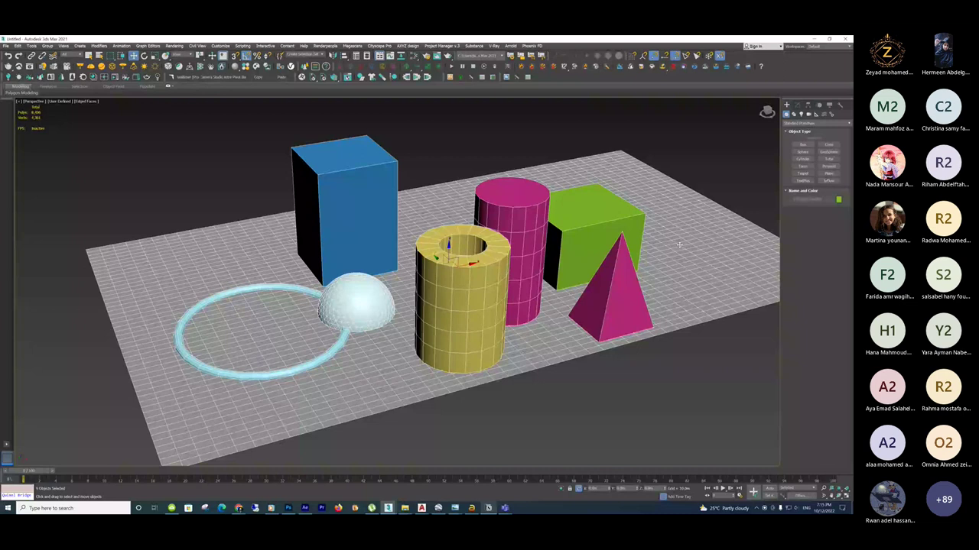
{"action": "left_click", "coordinate": [828, 180]}
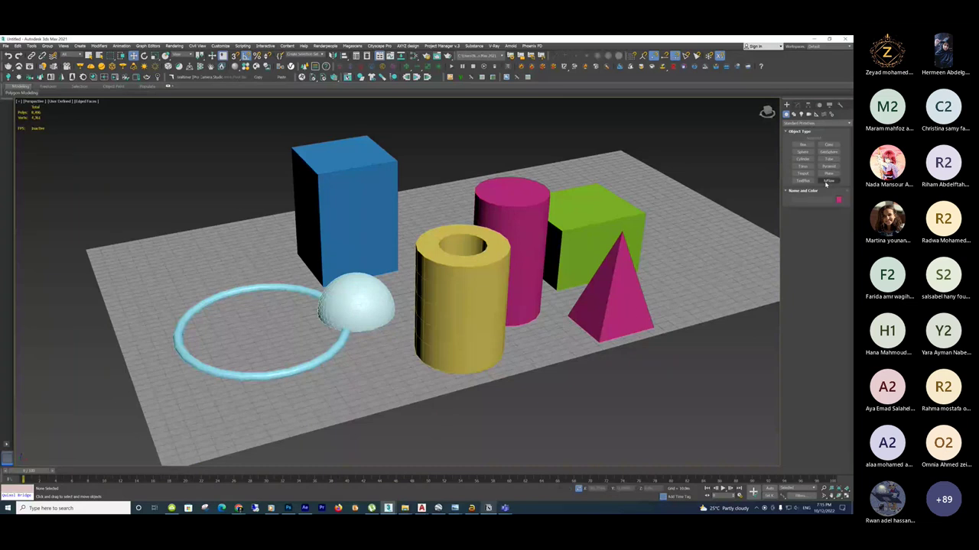
{"action": "left_click", "coordinate": [806, 146]}
{"action": "left_click", "coordinate": [803, 123]}
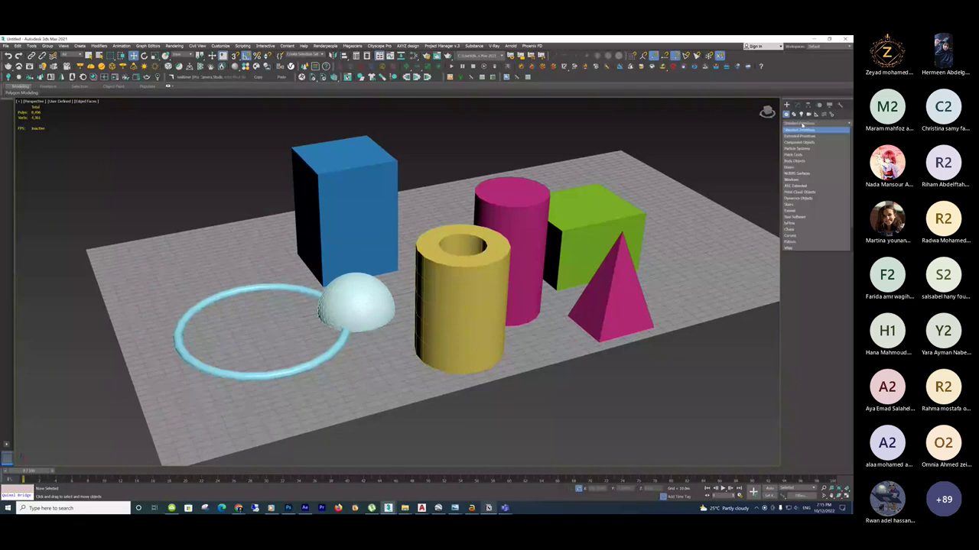
{"action": "left_click", "coordinate": [794, 127]}
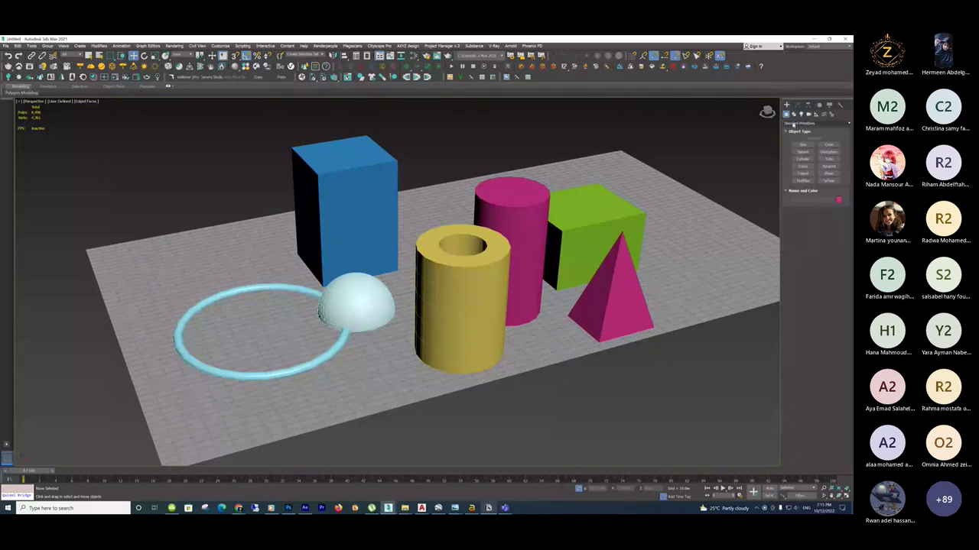
{"action": "left_click", "coordinate": [815, 123]}
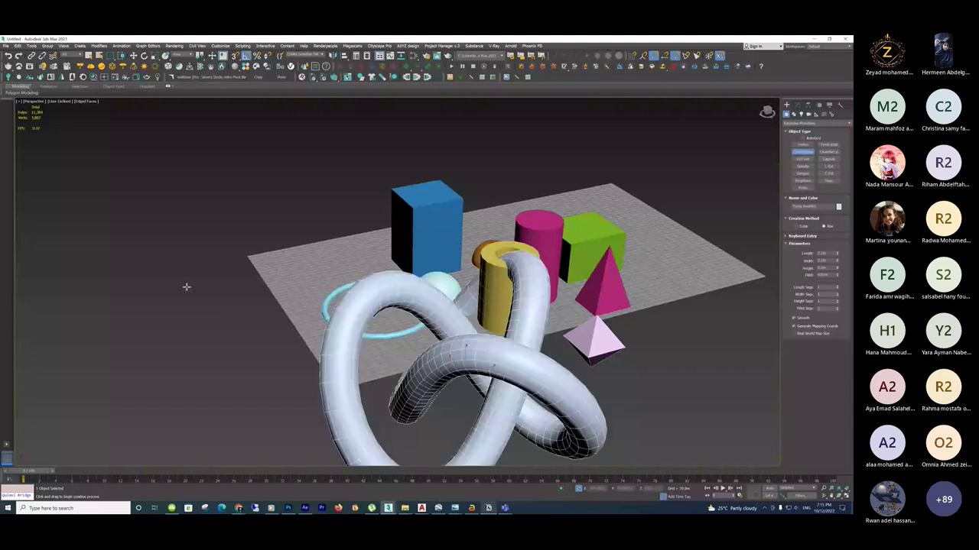
Create a red ChamferBox by drawing its base, setting its height and rounding its edges.
{"action": "left_click_drag", "start_coordinate": [187, 287], "coordinate": [273, 306]}
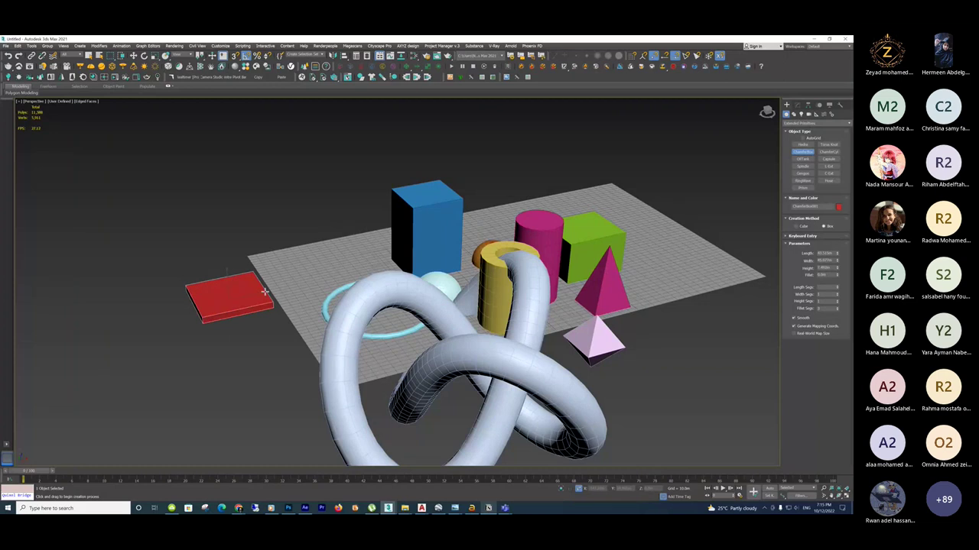
{"action": "left_click", "coordinate": [281, 244]}
{"action": "left_click", "coordinate": [281, 242]}
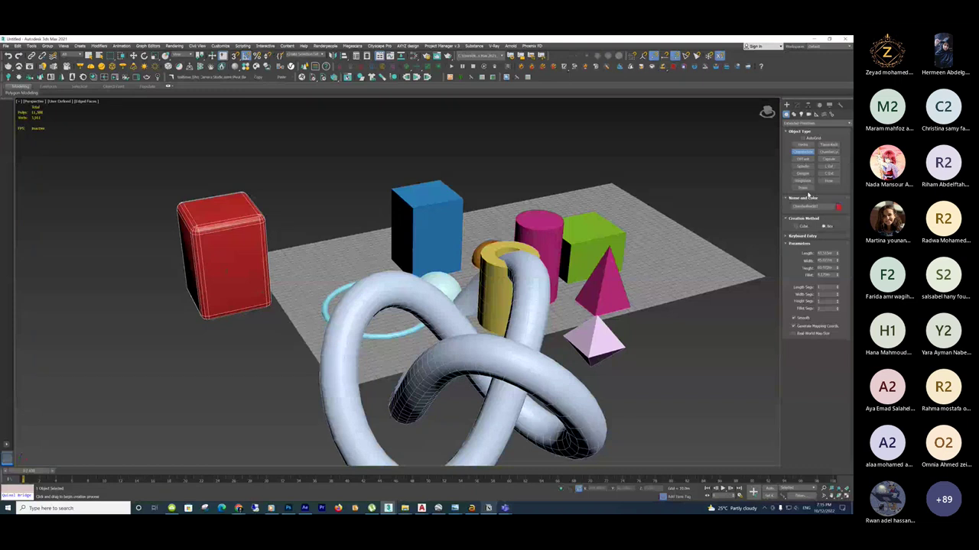
Draw a white RingWave behind the scene and orbit to a steep top-down view.
{"action": "left_click", "coordinate": [802, 181]}
{"action": "scroll", "coordinate": [535, 165], "scroll_direction": "up", "scroll_amount": 3}
{"action": "left_click_drag", "start_coordinate": [524, 186], "coordinate": [588, 198]}
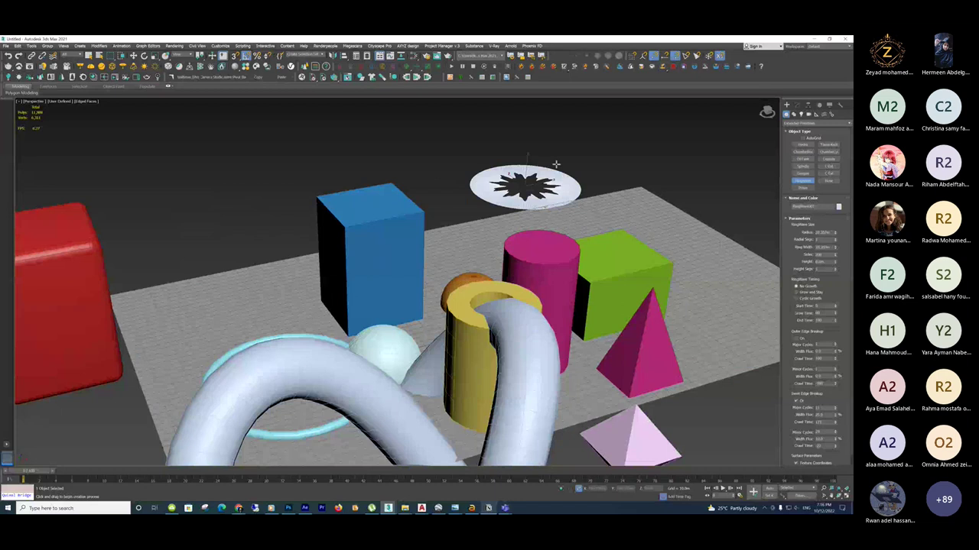
{"action": "scroll", "coordinate": [556, 164], "scroll_direction": "up", "scroll_amount": 5}
{"action": "scroll", "coordinate": [542, 219], "scroll_direction": "down", "scroll_amount": 4}
{"action": "middle_click_drag", "start_coordinate": [542, 218], "coordinate": [567, 216], "text": "alt"}
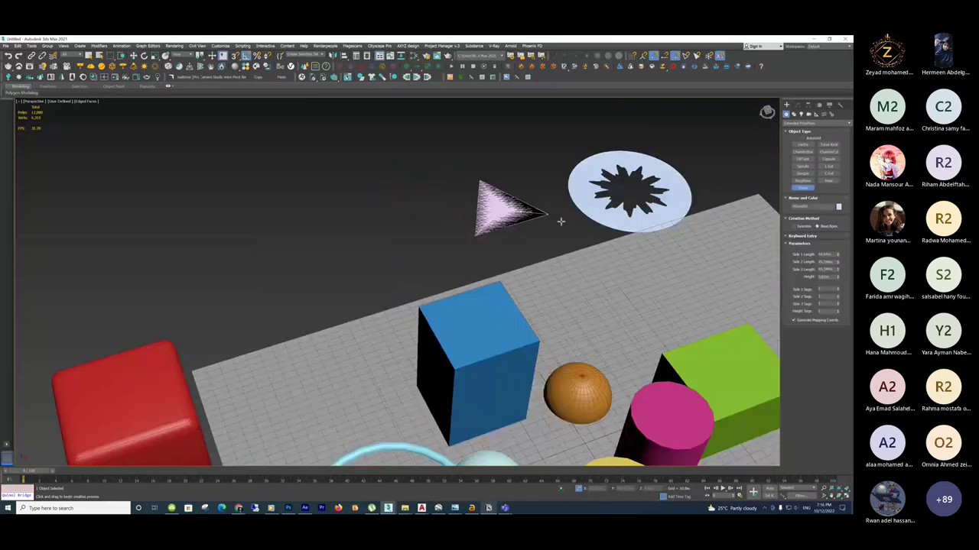
Set the pale pink prism's height and draw a blue hose above the scene.
{"action": "left_click", "coordinate": [533, 158]}
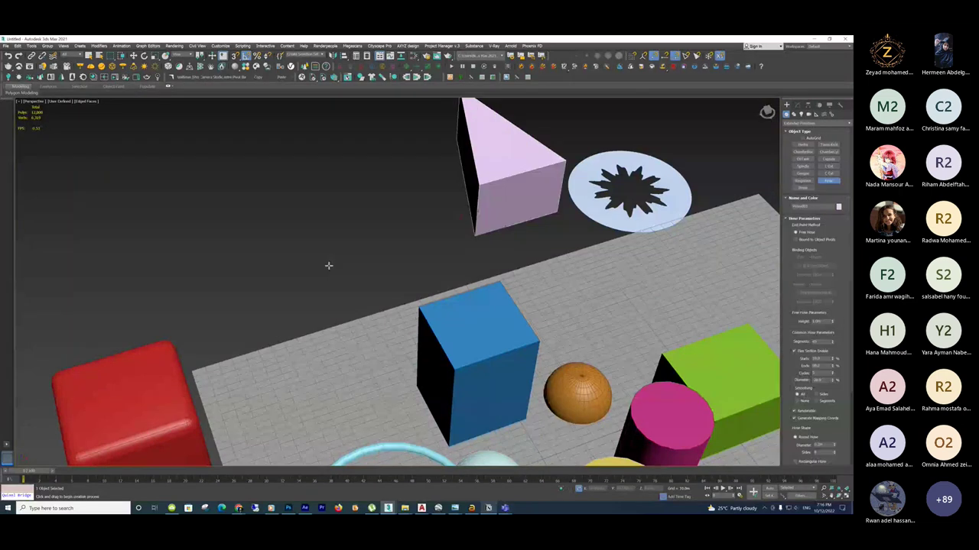
{"action": "left_click_drag", "start_coordinate": [328, 265], "coordinate": [345, 190]}
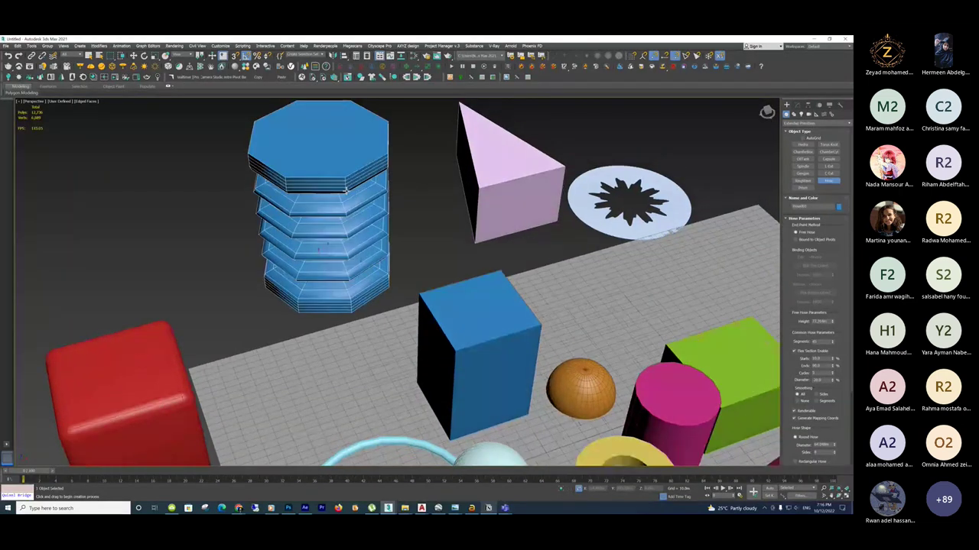
{"action": "middle_click_drag", "start_coordinate": [345, 190], "coordinate": [354, 175], "text": "alt"}
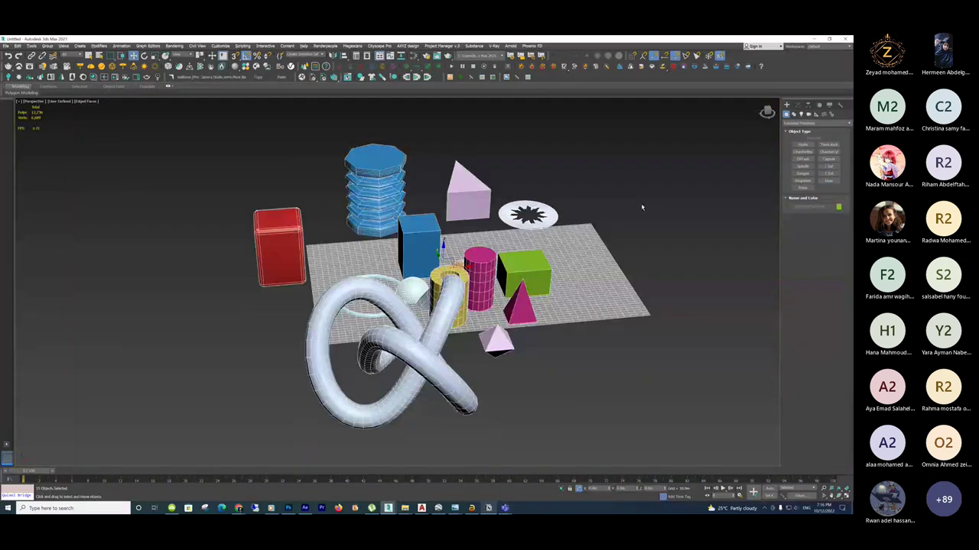
Switch the object category to Extended Primitives and select the green box.
{"action": "left_click", "coordinate": [799, 123]}
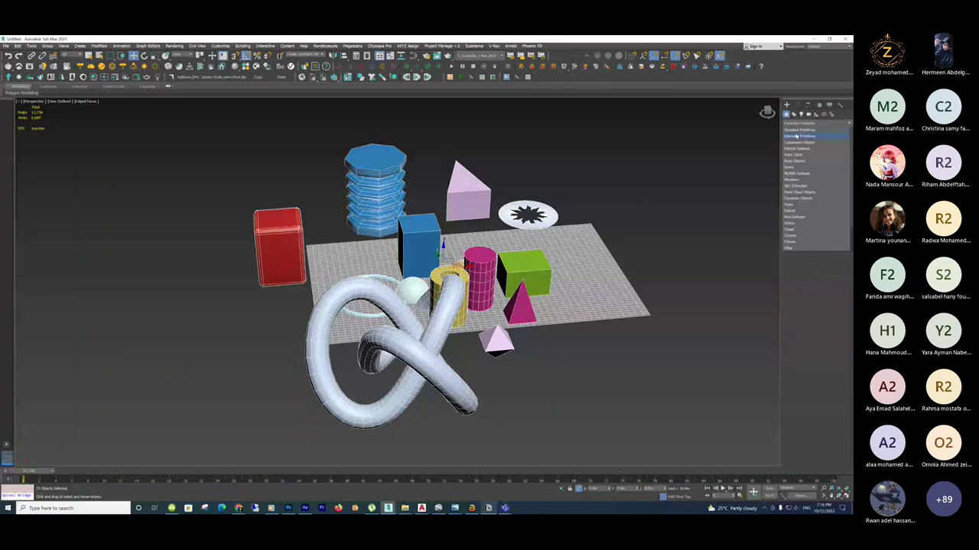
{"action": "left_click", "coordinate": [796, 137]}
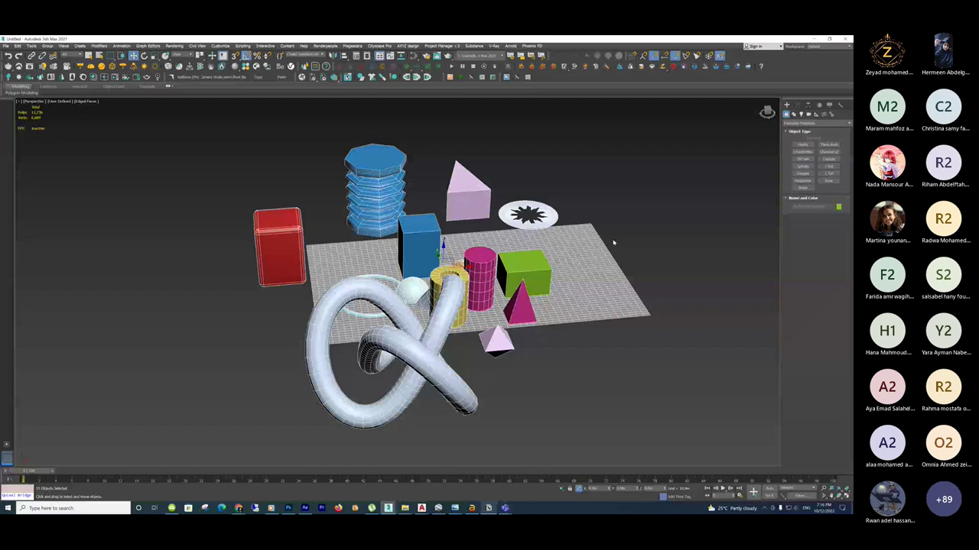
{"action": "scroll", "coordinate": [565, 291], "scroll_direction": "up", "scroll_amount": 4}
{"action": "left_click", "coordinate": [493, 274]}
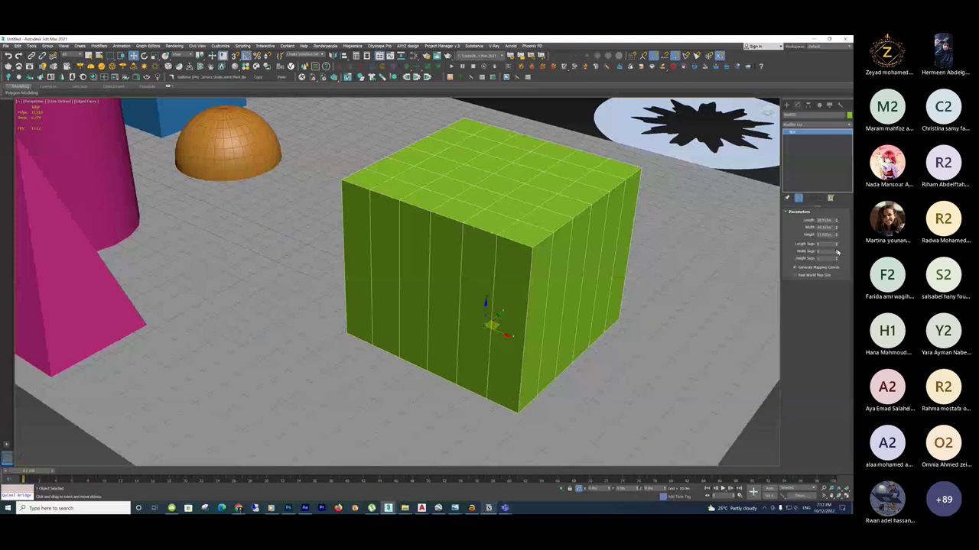
Raise the green box's Width Segs and Height Segs, then select the orange hemisphere.
{"action": "left_click", "coordinate": [836, 251]}
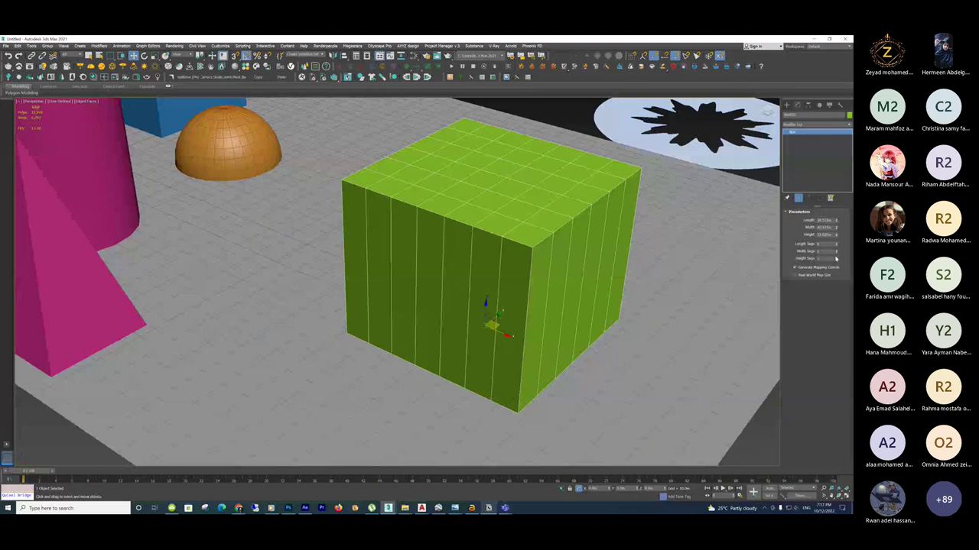
{"action": "left_click", "coordinate": [836, 259]}
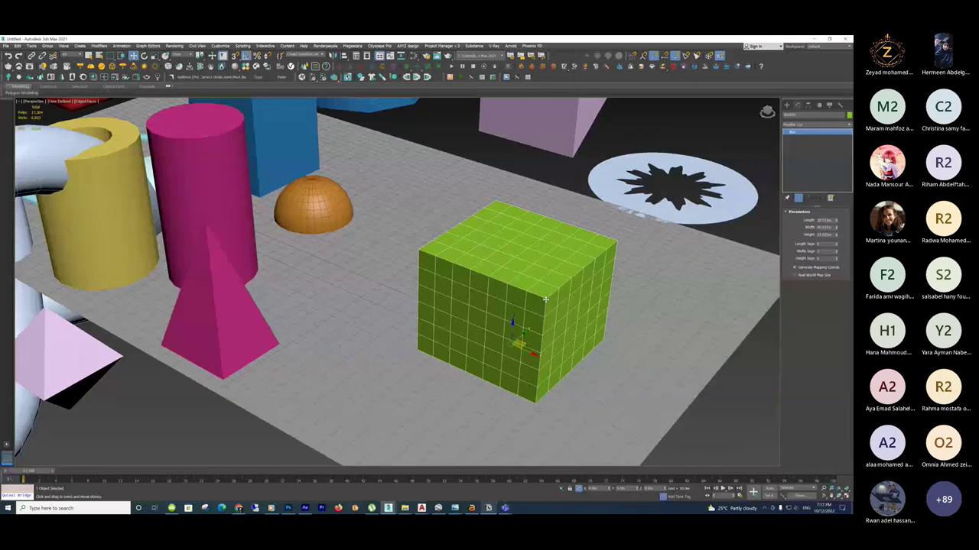
{"action": "middle_click_drag", "start_coordinate": [546, 300], "coordinate": [550, 279], "text": "alt"}
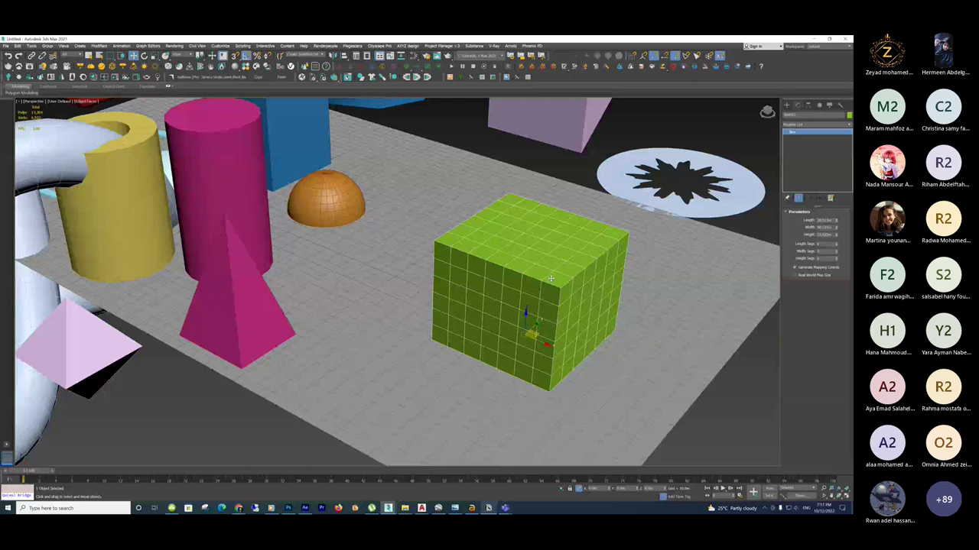
{"action": "left_click", "coordinate": [325, 197]}
Frame the sphere, enlarge its radius and move it up and to the right.
{"action": "key", "text": "z"}
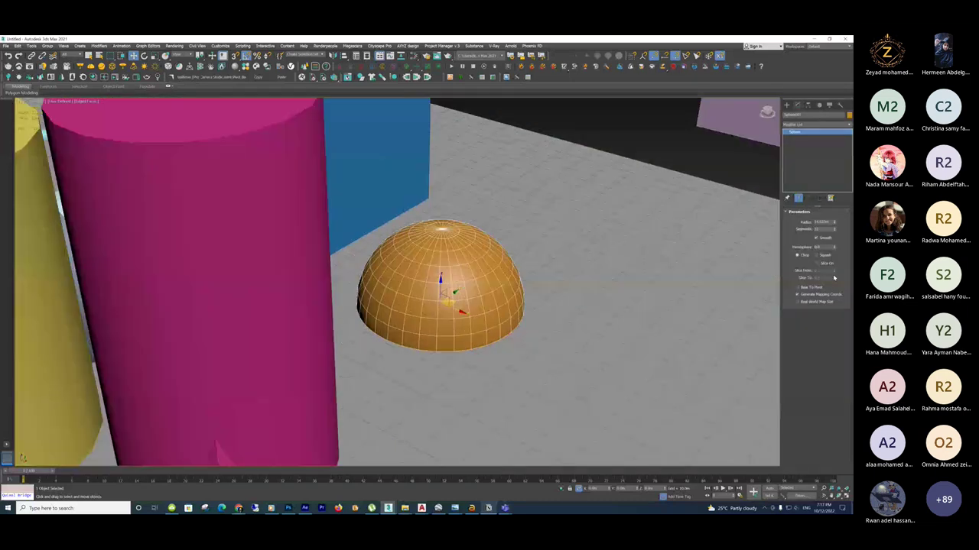
{"action": "left_click_drag", "start_coordinate": [833, 224], "coordinate": [833, 262]}
{"action": "scroll", "coordinate": [520, 253], "scroll_direction": "down", "scroll_amount": 3}
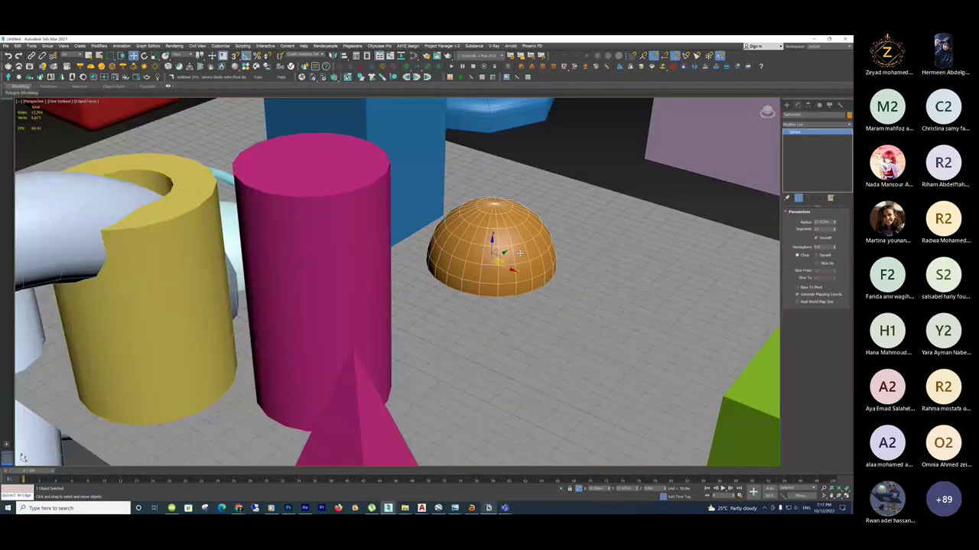
{"action": "left_click_drag", "start_coordinate": [520, 253], "coordinate": [623, 143]}
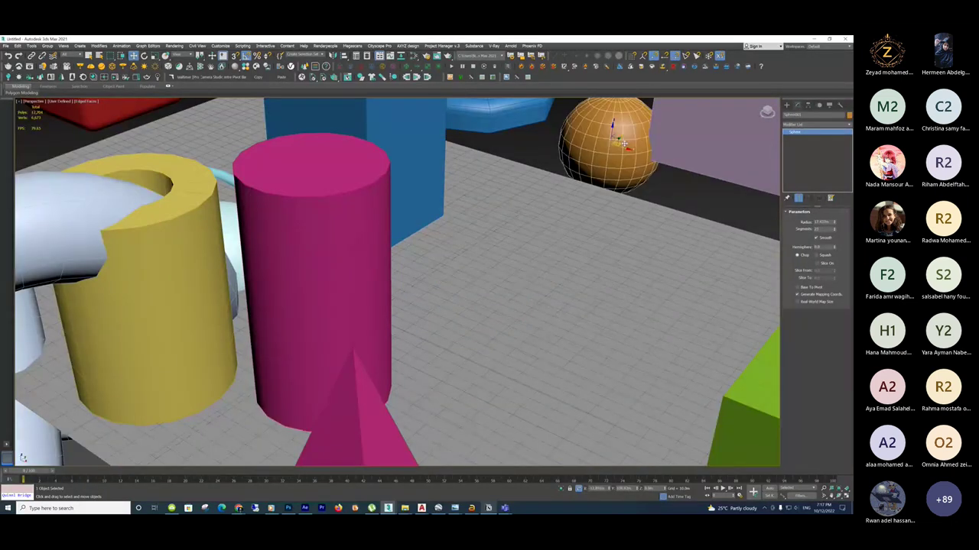
{"action": "middle_click_drag", "start_coordinate": [624, 143], "coordinate": [545, 249], "text": "alt"}
{"action": "scroll", "coordinate": [546, 249], "scroll_direction": "up", "scroll_amount": 3}
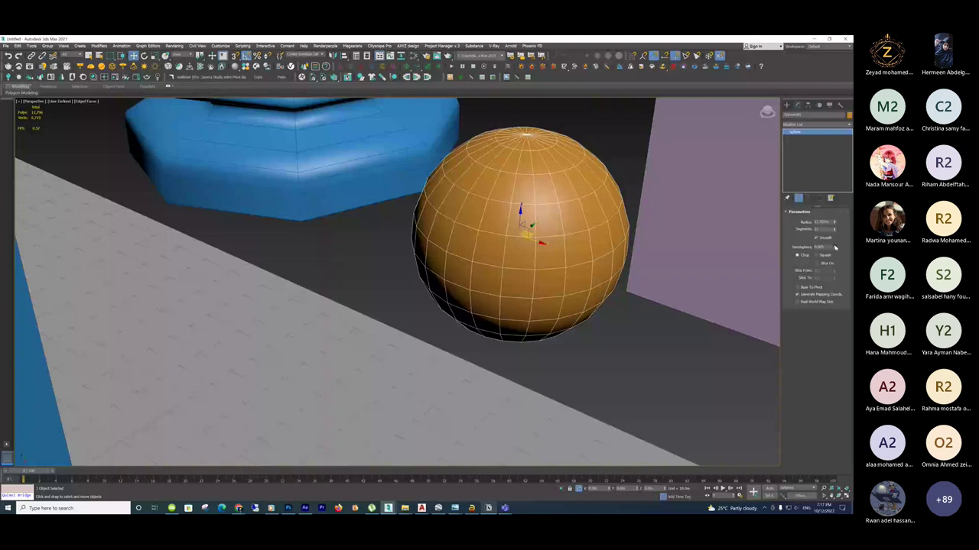
Make the sphere a hemisphere, enable Slice On and adjust the slice to cut a wedge.
{"action": "left_click_drag", "start_coordinate": [834, 247], "coordinate": [811, 256]}
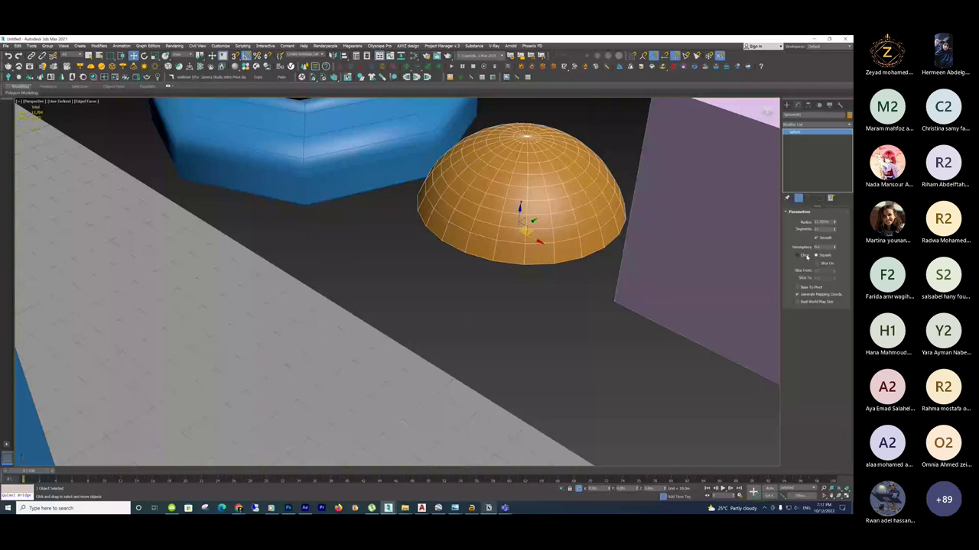
{"action": "left_click", "coordinate": [816, 263]}
{"action": "left_click_drag", "start_coordinate": [834, 270], "coordinate": [835, 145]}
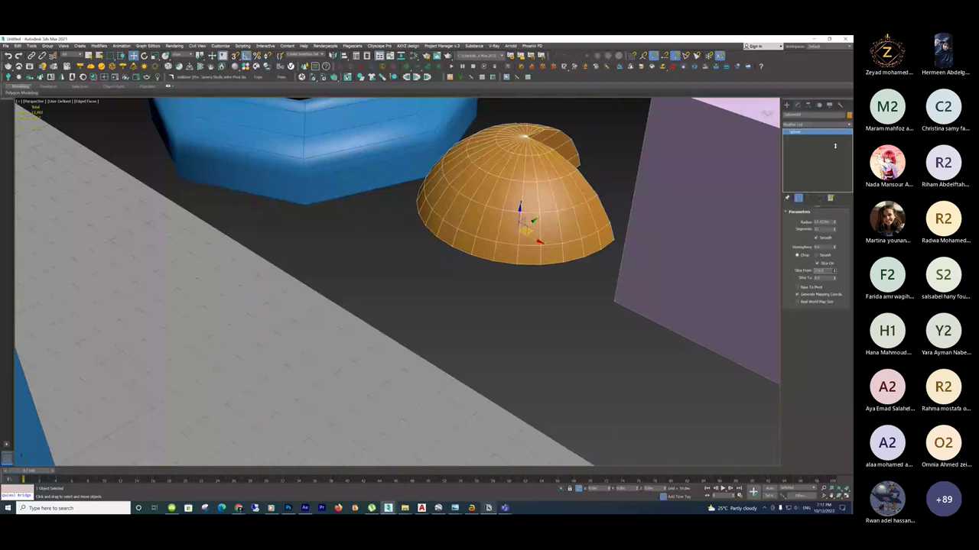
{"action": "left_click_drag", "start_coordinate": [835, 146], "coordinate": [518, 257]}
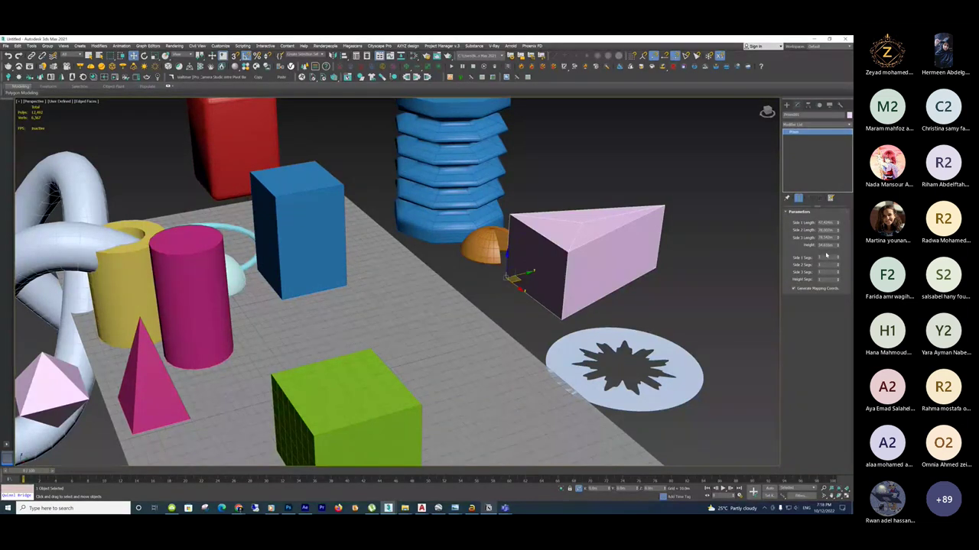
{"action": "left_click", "coordinate": [452, 176]}
{"action": "key", "text": "z"}
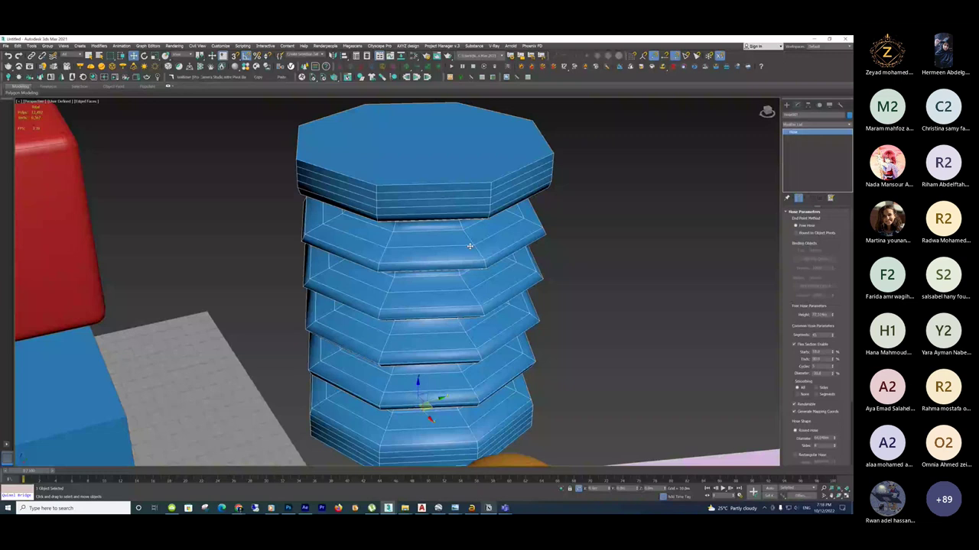
{"action": "middle_click_drag", "start_coordinate": [470, 246], "coordinate": [487, 249], "text": "alt"}
{"action": "scroll", "coordinate": [486, 249], "scroll_direction": "down", "scroll_amount": 2}
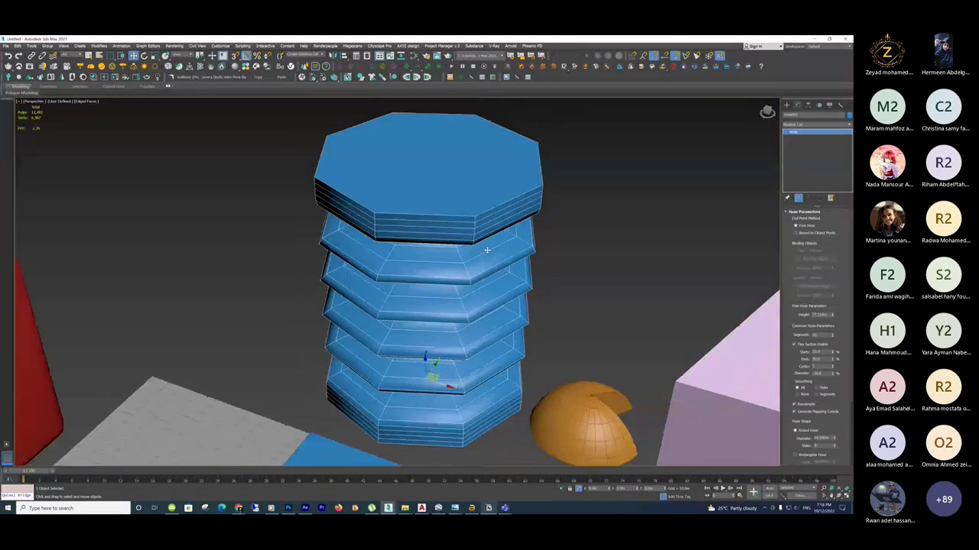
{"action": "scroll", "coordinate": [487, 250], "scroll_direction": "down", "scroll_amount": 4}
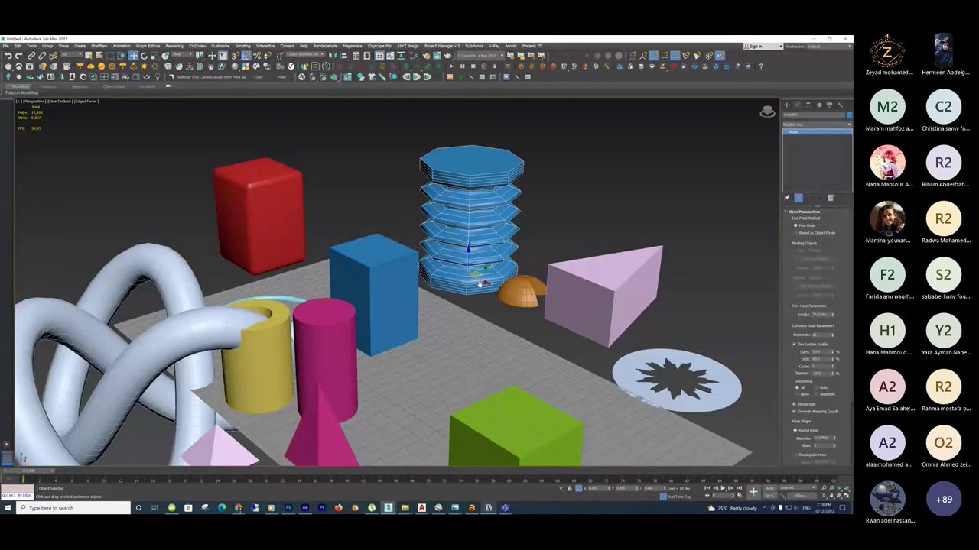
{"action": "middle_click_drag", "start_coordinate": [477, 230], "coordinate": [483, 262], "text": "alt"}
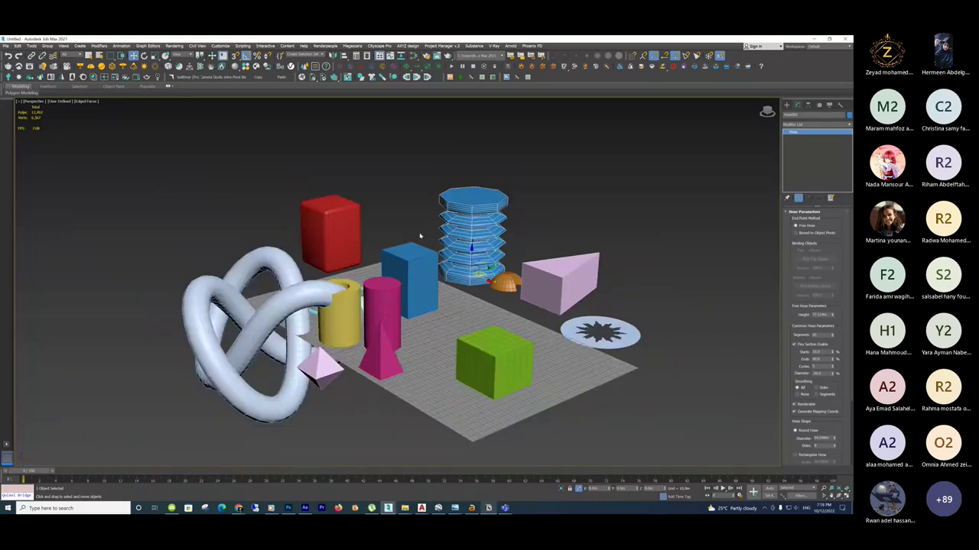
{"action": "middle_click_drag", "start_coordinate": [446, 273], "coordinate": [434, 257], "text": "alt"}
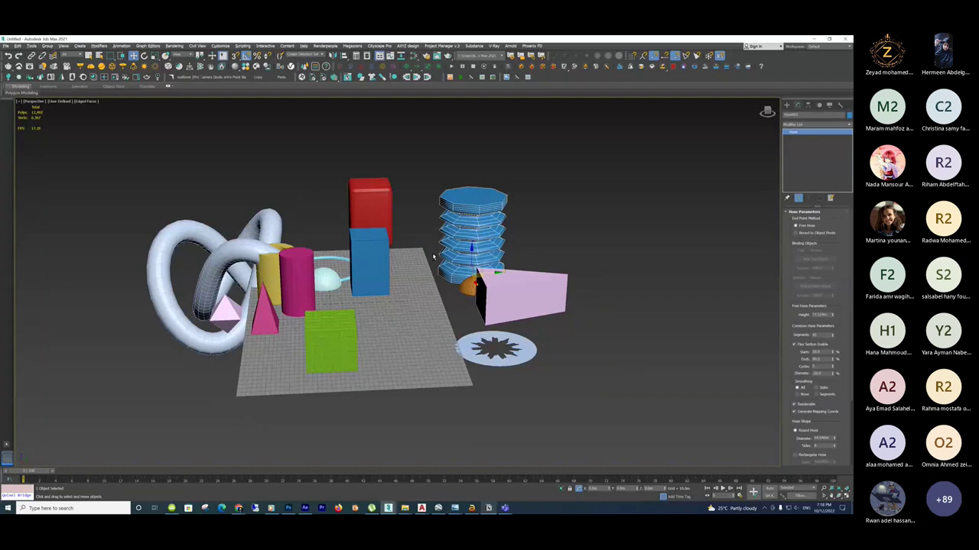
{"action": "middle_click_drag", "start_coordinate": [432, 256], "coordinate": [461, 247], "text": "alt"}
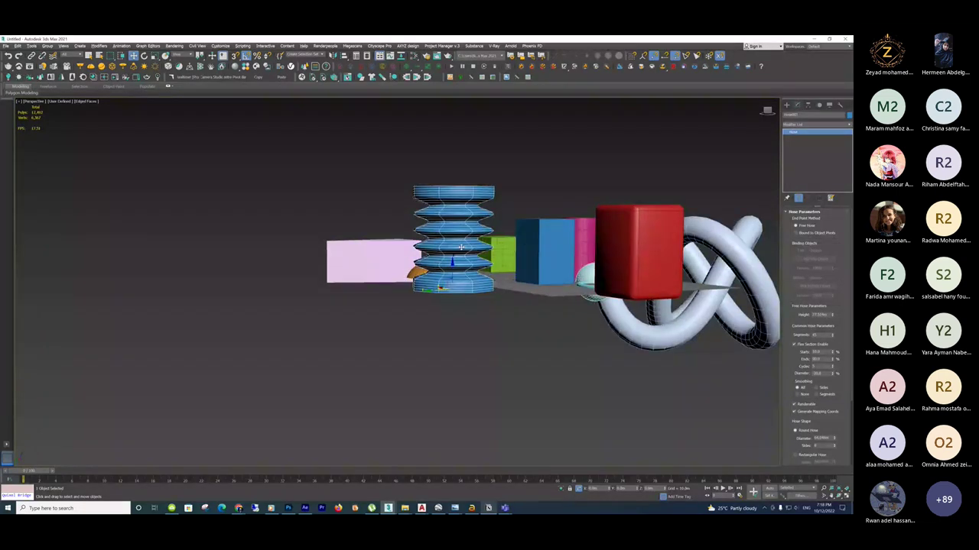
{"action": "key", "text": "shift+z"}
{"action": "key", "text": "shift+z"}
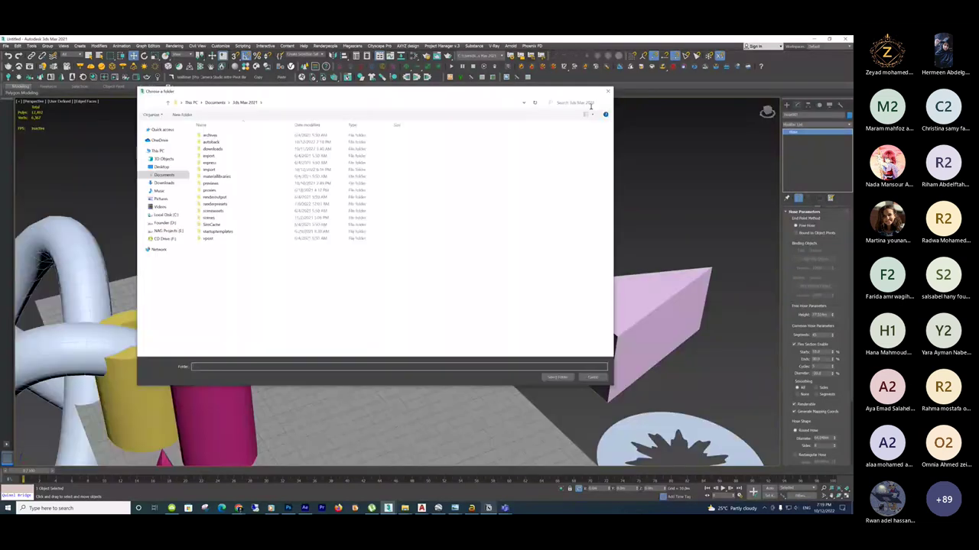
{"action": "key", "text": "Escape"}
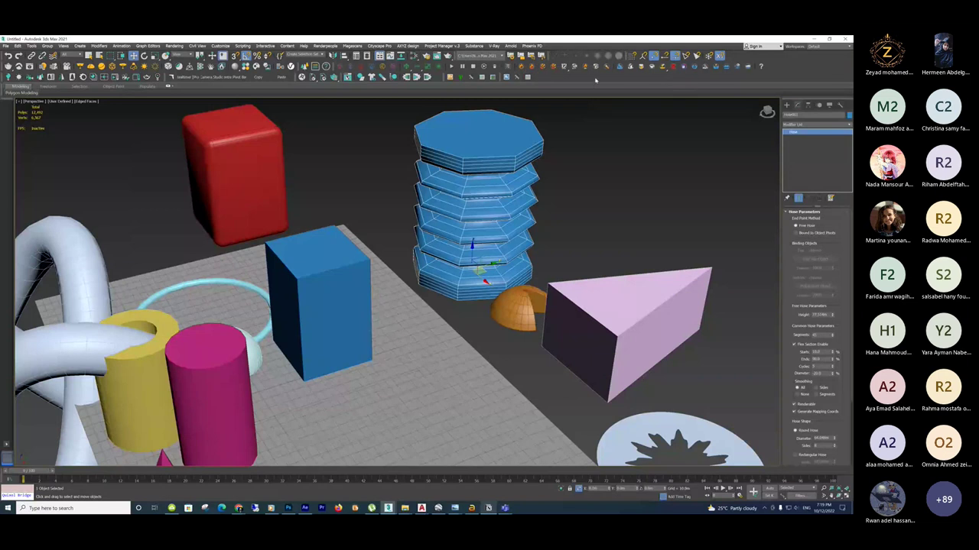
Show the Scene Explorer, reposition its toolbar, then select the blue hose stack.
{"action": "right_click", "coordinate": [595, 80]}
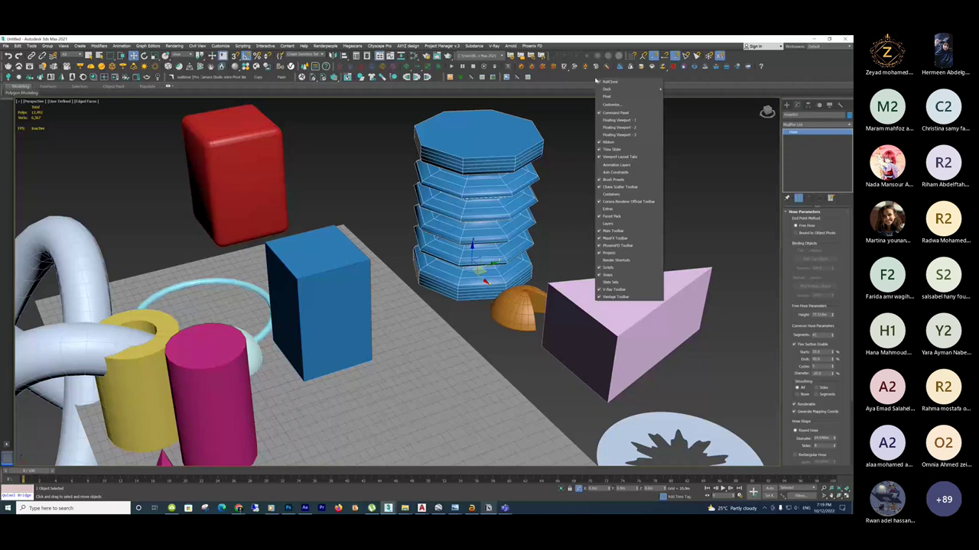
{"action": "left_click", "coordinate": [598, 81]}
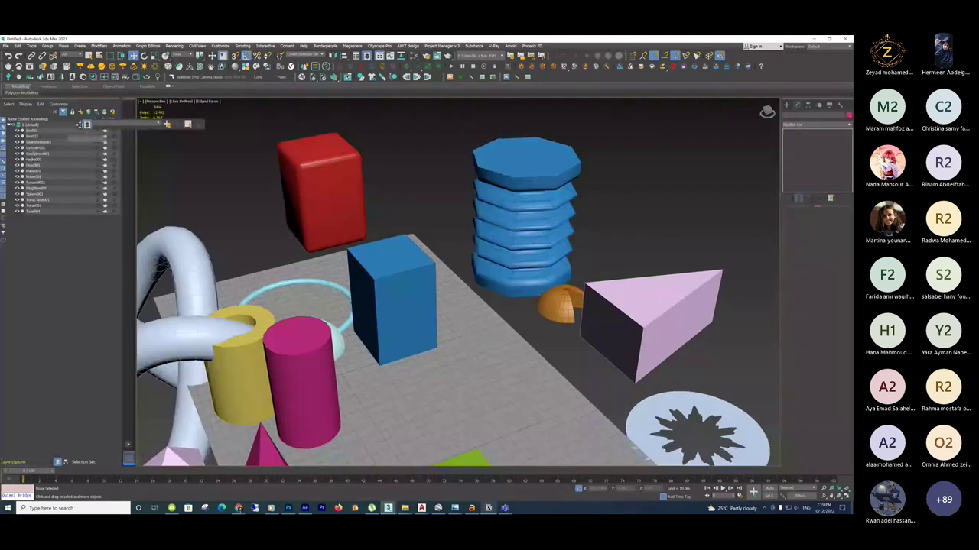
{"action": "left_click_drag", "start_coordinate": [80, 124], "coordinate": [185, 127]}
{"action": "right_click", "coordinate": [186, 128]}
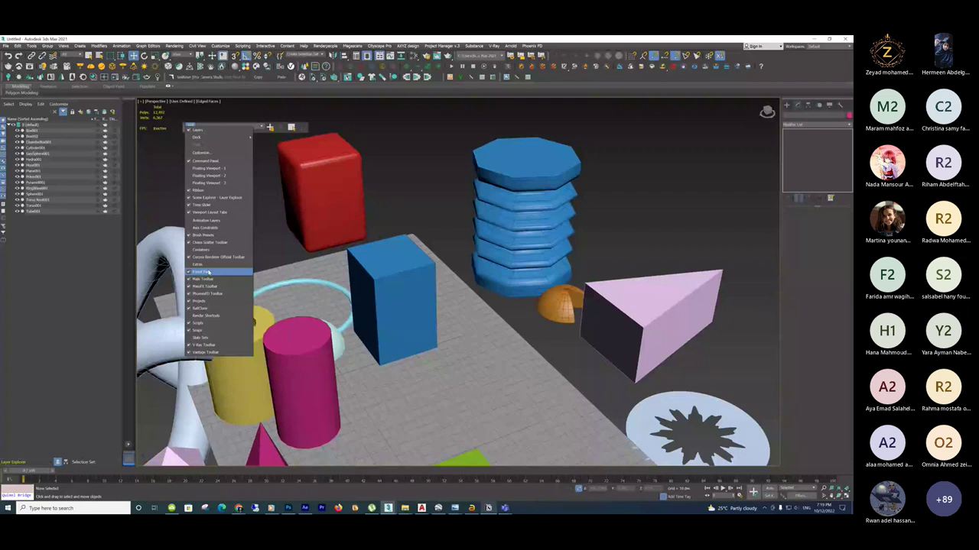
{"action": "right_click", "coordinate": [627, 81]}
{"action": "left_click", "coordinate": [647, 230]}
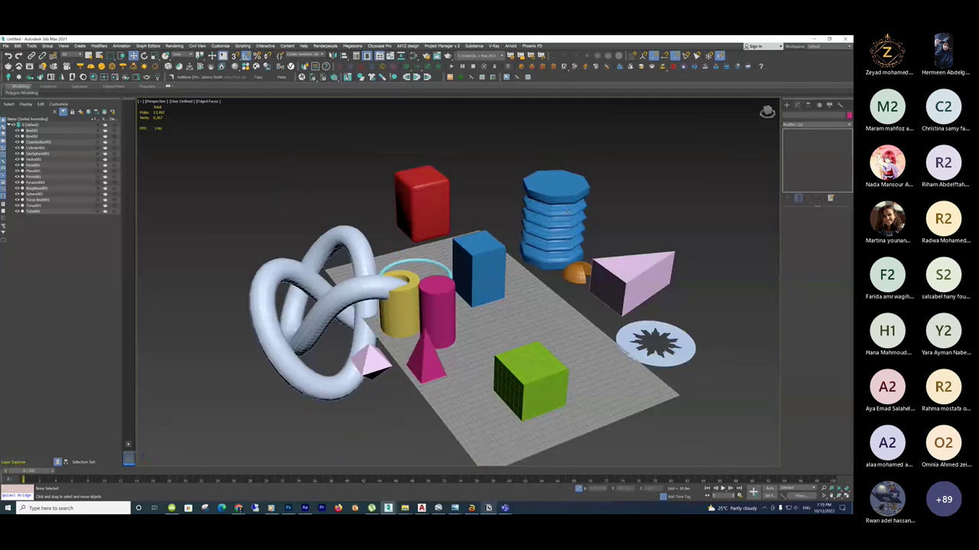
{"action": "left_click", "coordinate": [577, 231]}
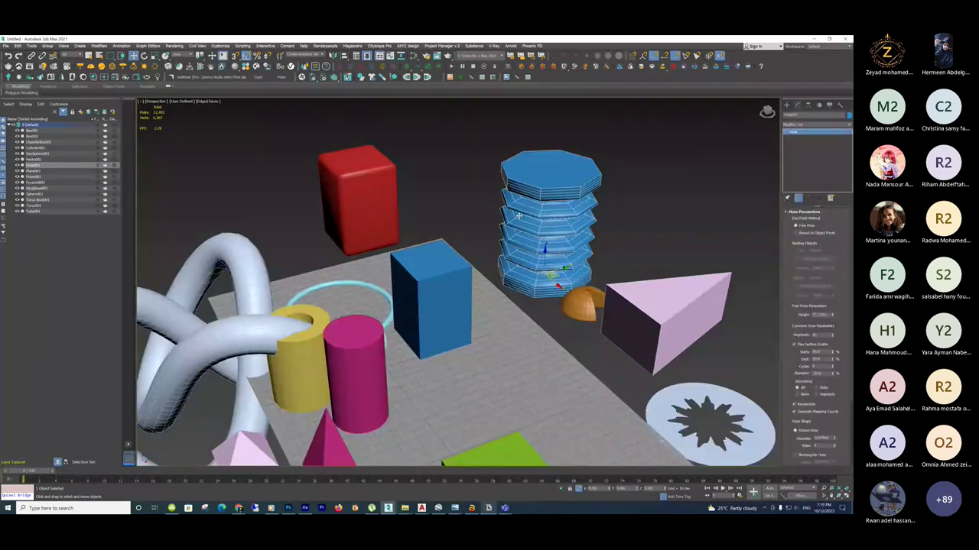
Isolate the blue hose with Alt+Q and zoom onto it, re-isolating after restoring the other objects.
{"action": "key", "text": "alt+q"}
{"action": "scroll", "coordinate": [519, 219], "scroll_direction": "down", "scroll_amount": 5}
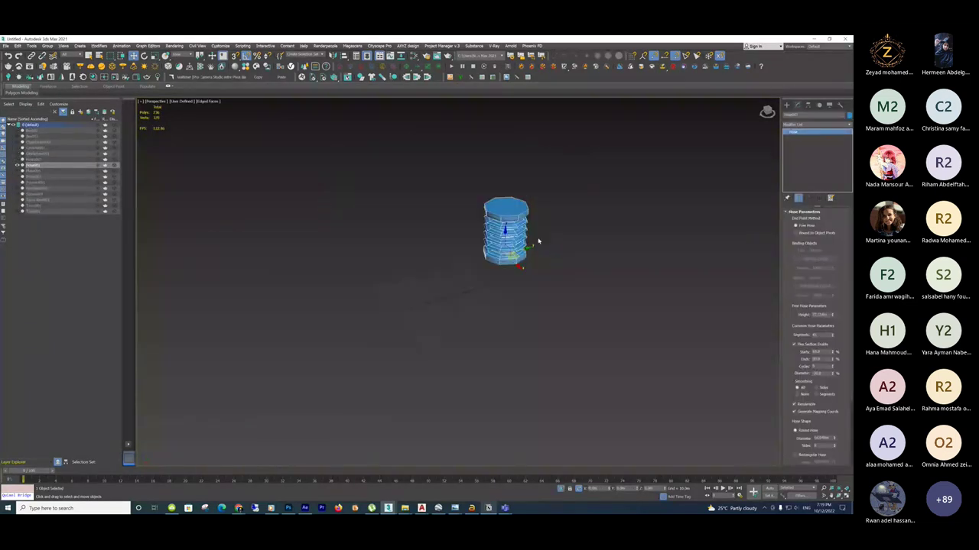
{"action": "scroll", "coordinate": [505, 229], "scroll_direction": "up", "scroll_amount": 3}
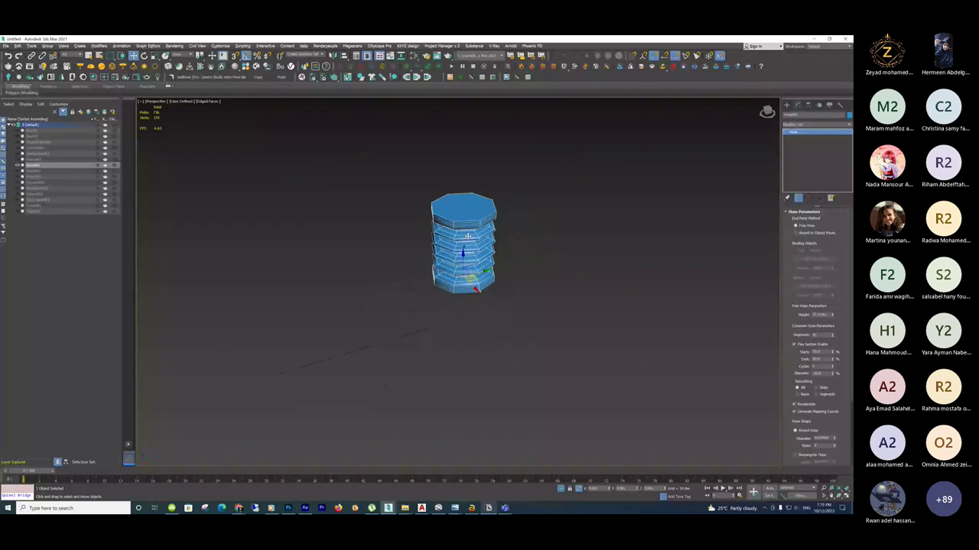
{"action": "scroll", "coordinate": [428, 234], "scroll_direction": "up", "scroll_amount": 3}
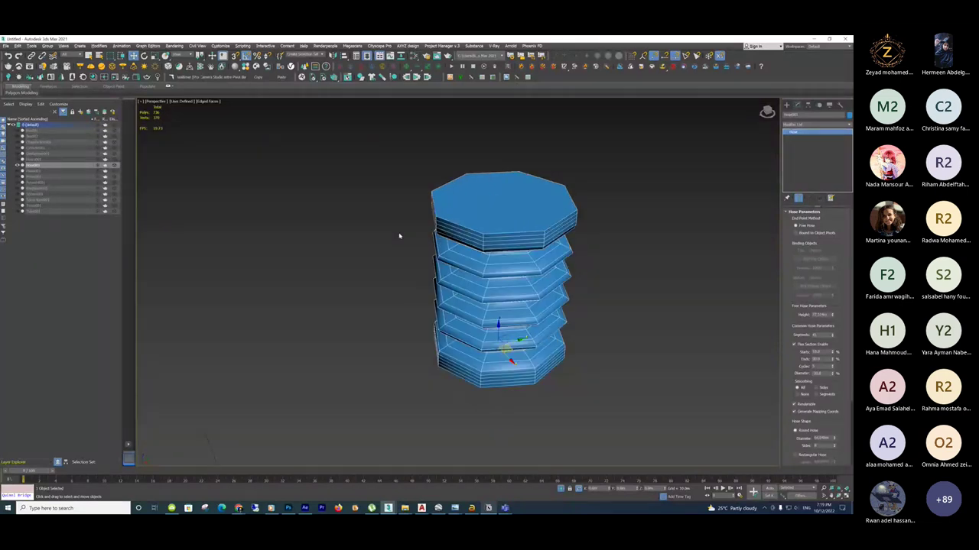
{"action": "scroll", "coordinate": [398, 235], "scroll_direction": "down", "scroll_amount": 3}
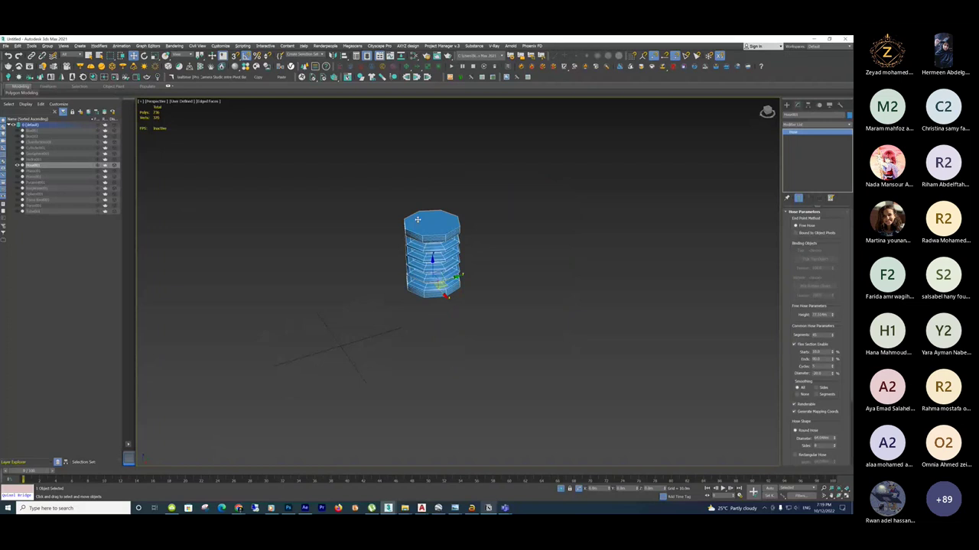
{"action": "scroll", "coordinate": [428, 252], "scroll_direction": "up", "scroll_amount": 4}
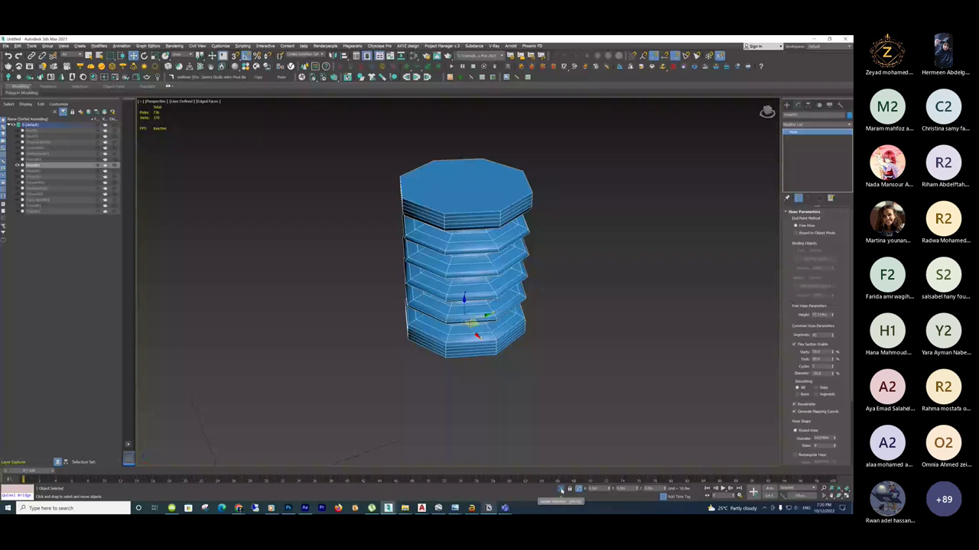
{"action": "left_click", "coordinate": [561, 490]}
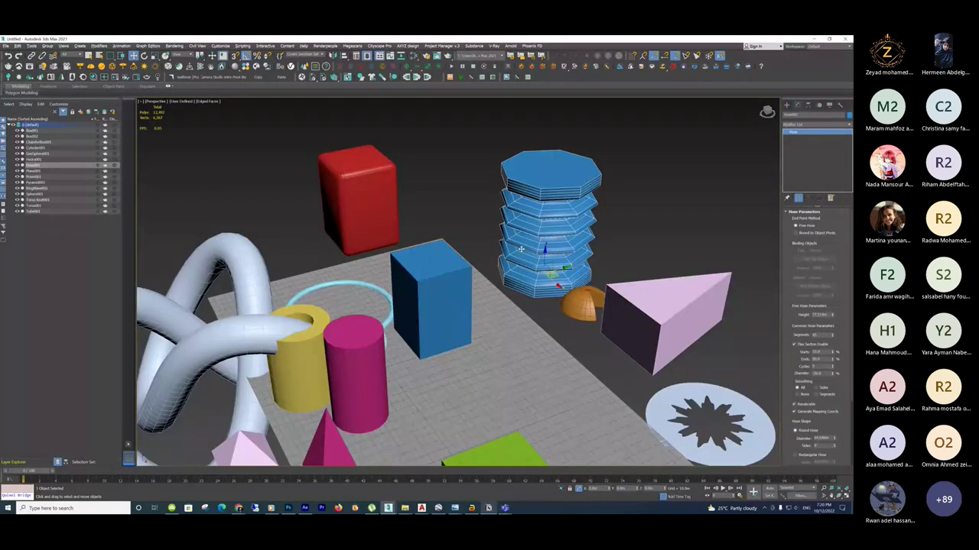
{"action": "key", "text": "alt+q"}
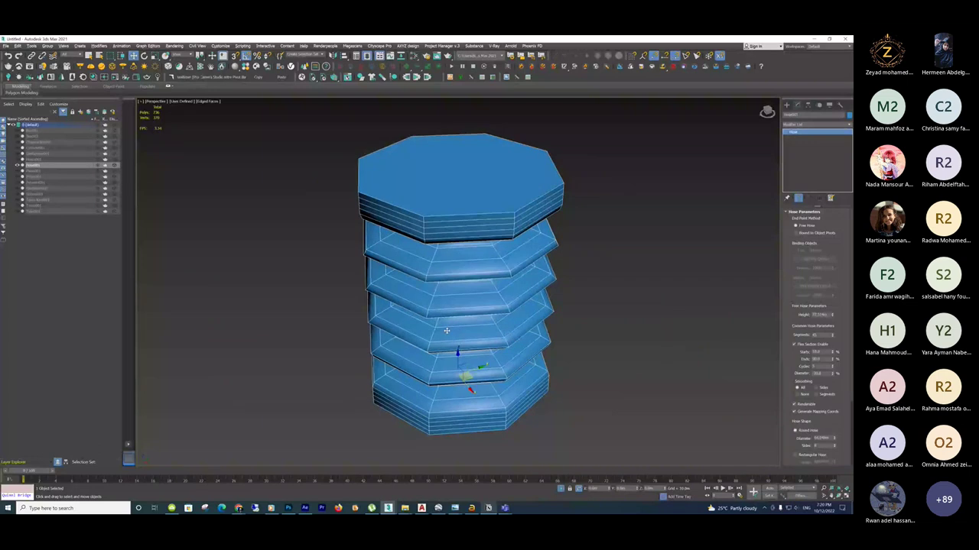
Shift the hose's flex section Starts value and widen its round diameter into a bellows column.
{"action": "middle_click_drag", "start_coordinate": [447, 330], "coordinate": [452, 321], "text": "alt"}
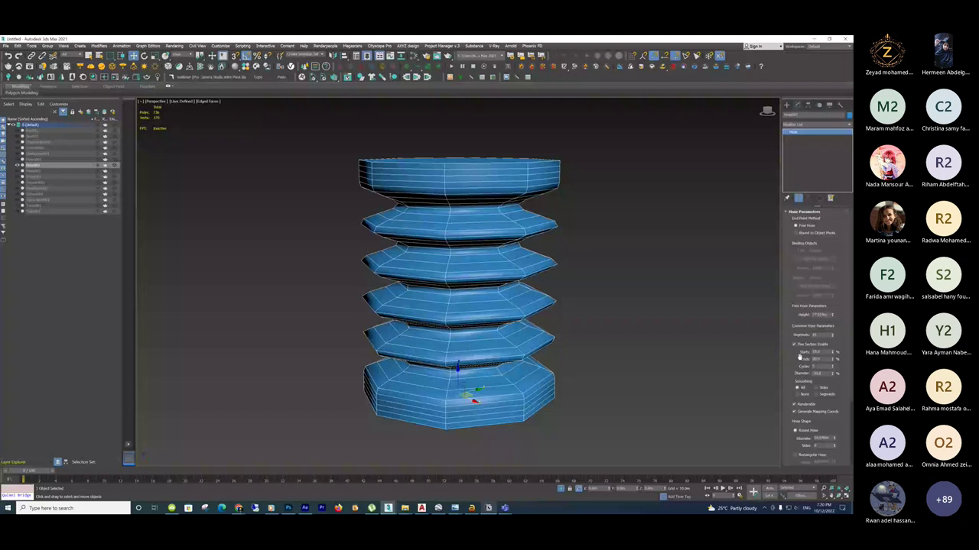
{"action": "left_click", "coordinate": [836, 354]}
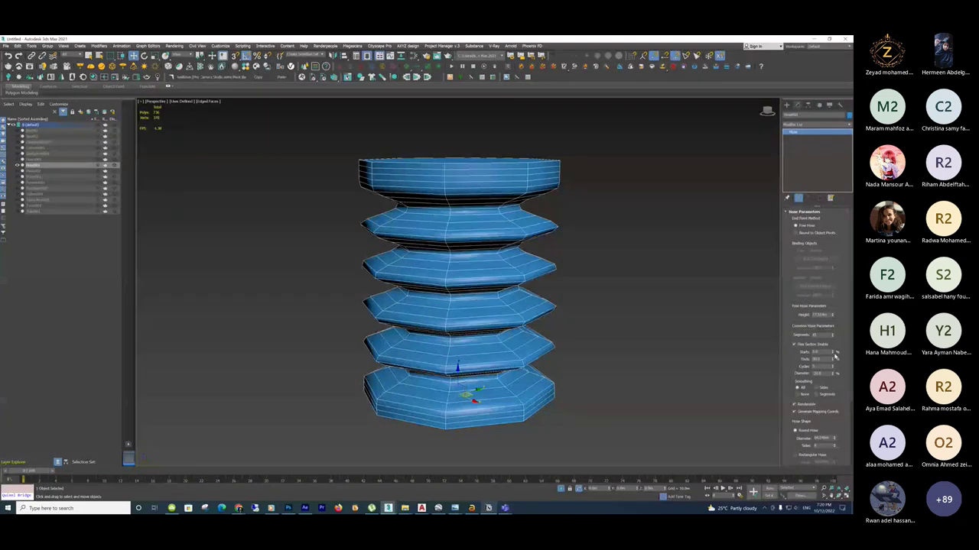
{"action": "left_click", "coordinate": [836, 354]}
{"action": "scroll", "coordinate": [806, 314], "scroll_direction": "down", "scroll_amount": 2}
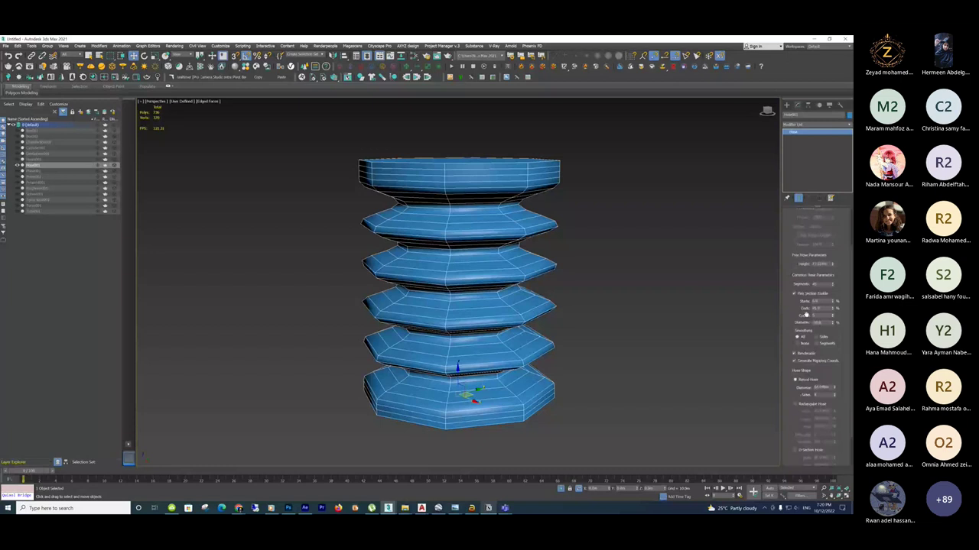
{"action": "scroll", "coordinate": [805, 313], "scroll_direction": "down", "scroll_amount": 1}
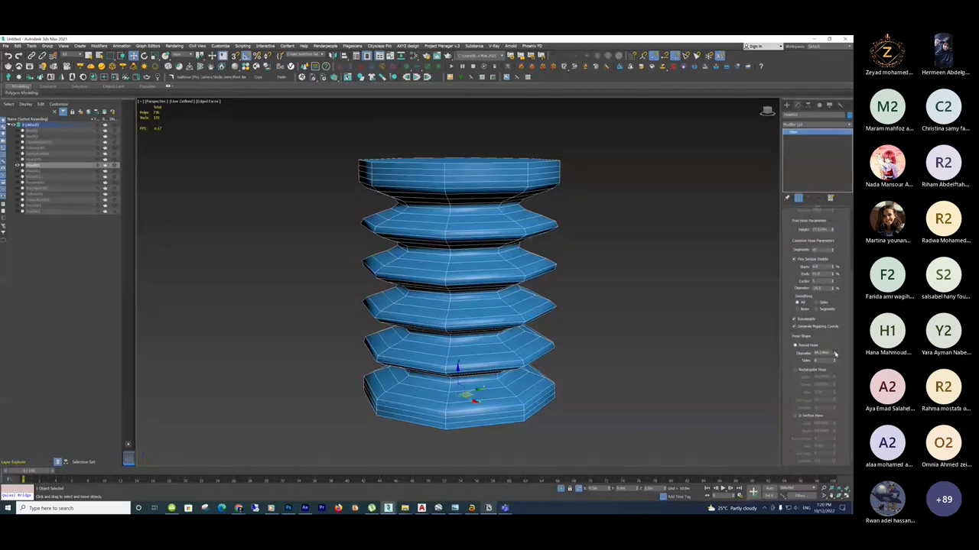
{"action": "left_click_drag", "start_coordinate": [835, 353], "coordinate": [579, 288]}
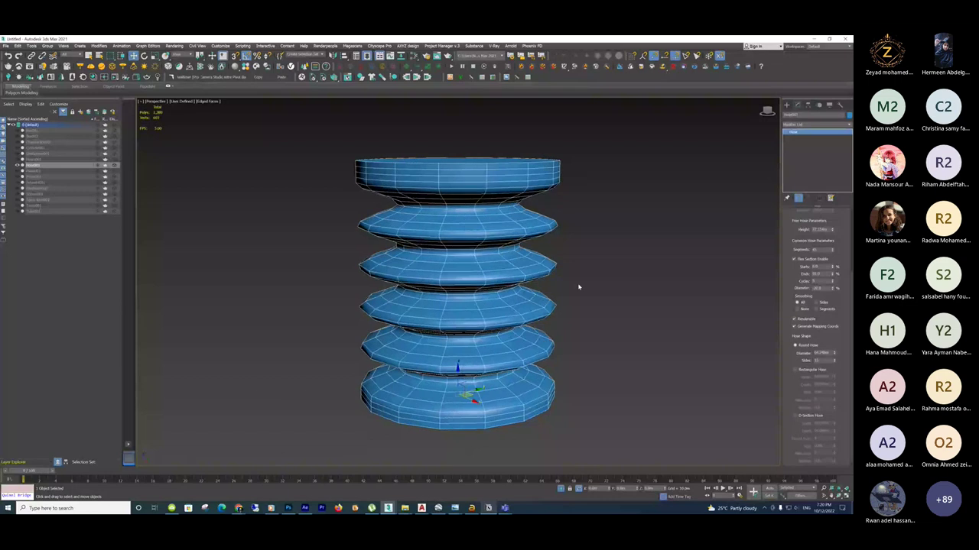
{"action": "scroll", "coordinate": [578, 287], "scroll_direction": "down", "scroll_amount": 3}
{"action": "scroll", "coordinate": [832, 281], "scroll_direction": "up", "scroll_amount": 2}
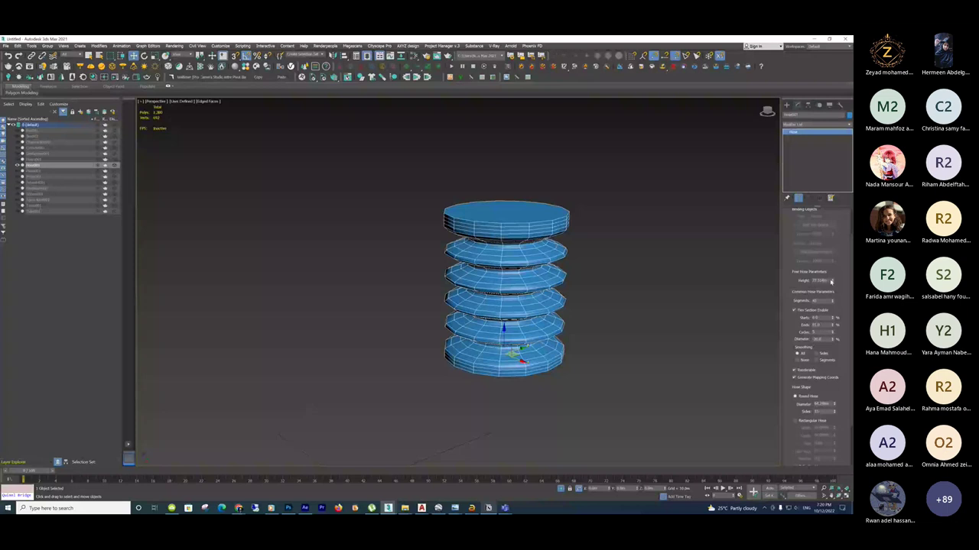
{"action": "left_click", "coordinate": [794, 125]}
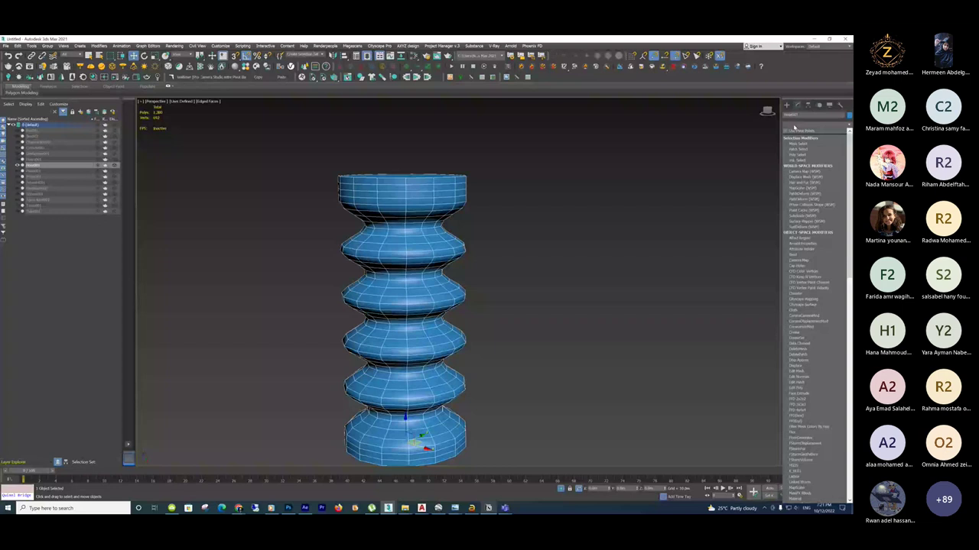
Apply a Bend modifier to the hose from the Modifier List.
{"action": "scroll", "coordinate": [793, 127], "scroll_direction": "down", "scroll_amount": 8}
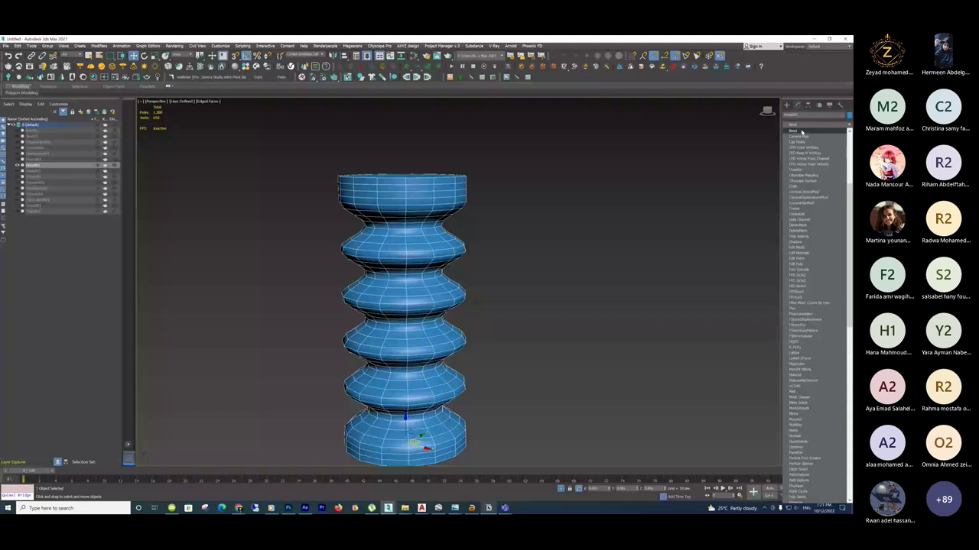
{"action": "left_click", "coordinate": [801, 131]}
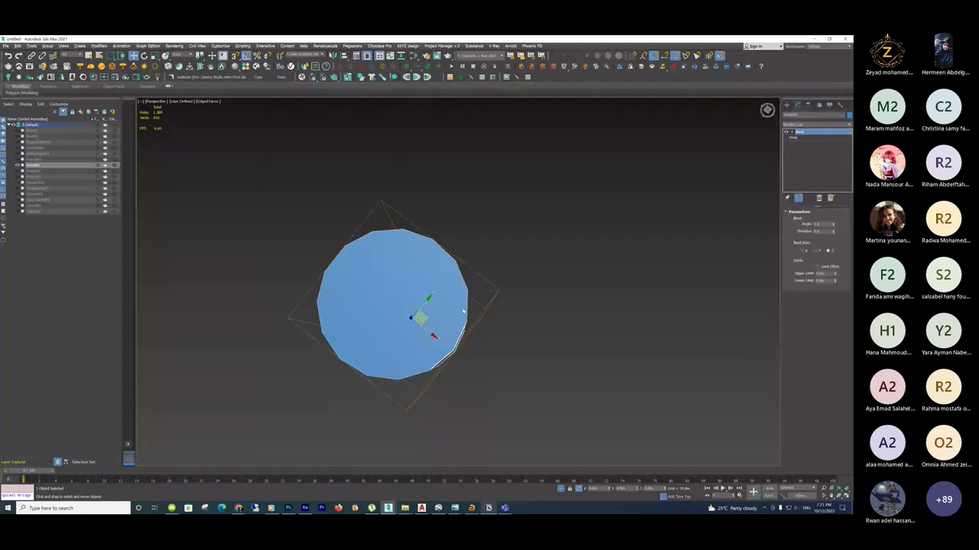
Orbit to the column's side and increase the Bend Angle to curve it strongly.
{"action": "middle_click_drag", "start_coordinate": [463, 312], "coordinate": [486, 253], "text": "alt"}
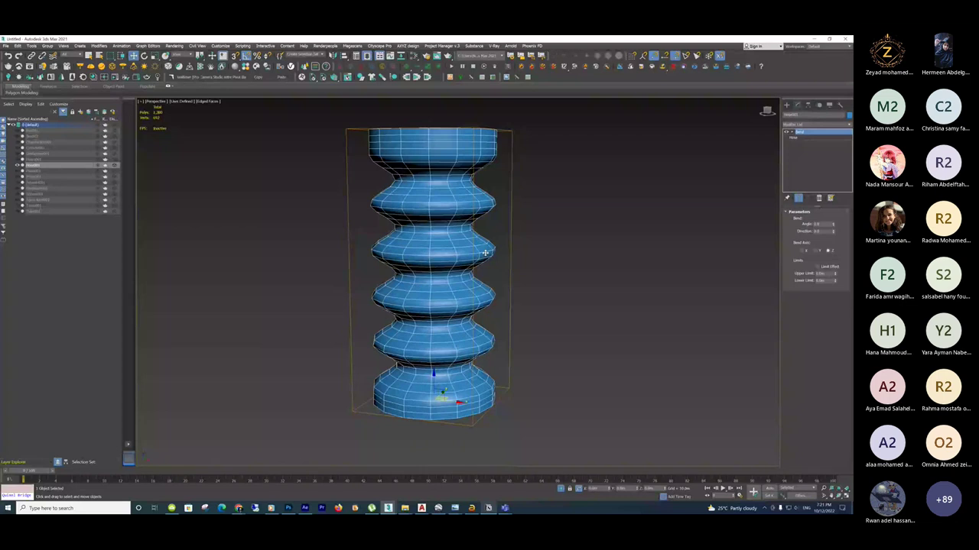
{"action": "middle_click_drag", "start_coordinate": [485, 252], "coordinate": [503, 206], "text": "alt"}
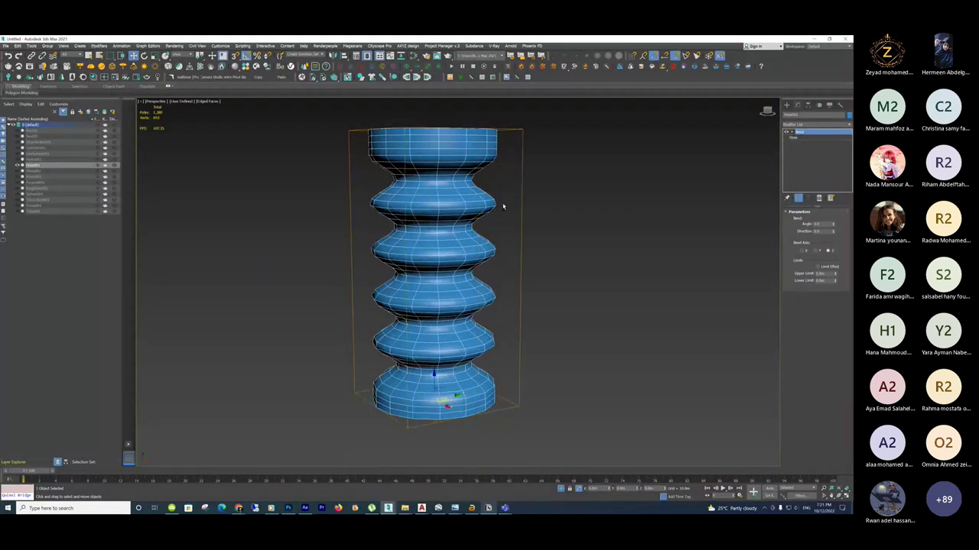
{"action": "left_click", "coordinate": [792, 138]}
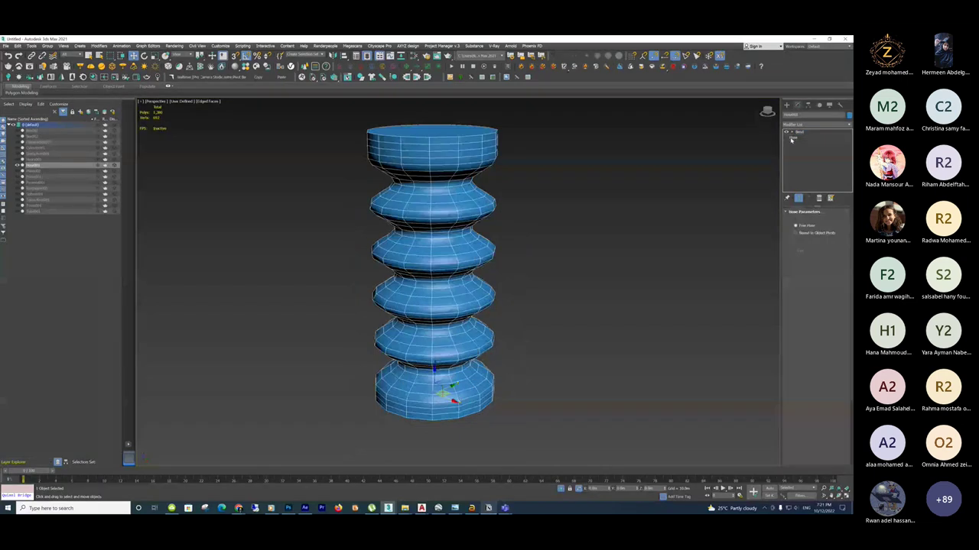
{"action": "left_click", "coordinate": [795, 133]}
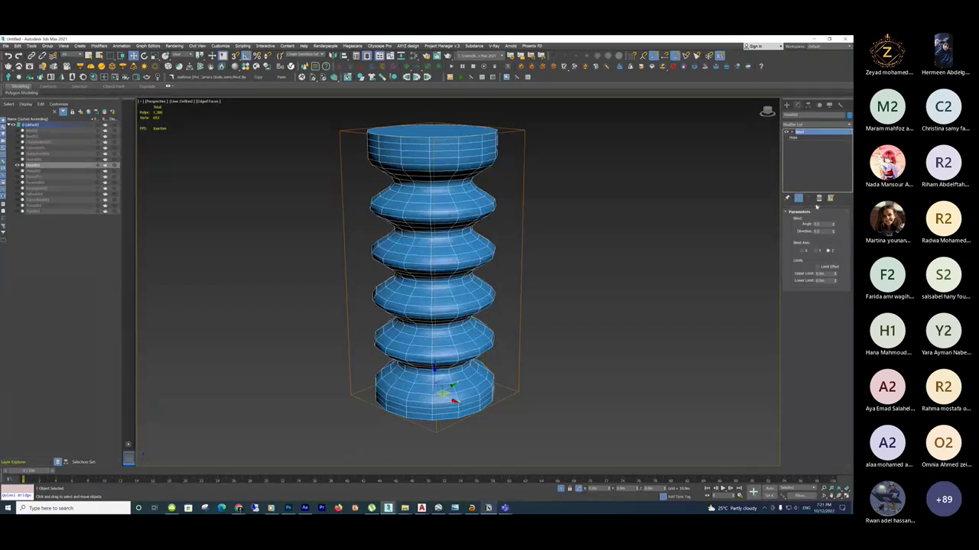
{"action": "double_click", "coordinate": [816, 231]}
{"action": "double_click", "coordinate": [814, 223]}
{"action": "left_click_drag", "start_coordinate": [833, 225], "coordinate": [828, 203]}
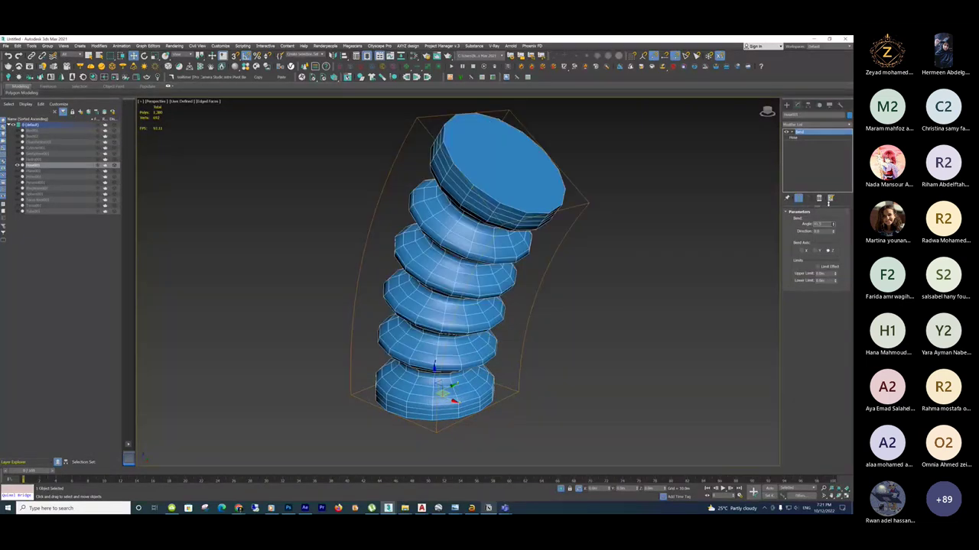
{"action": "left_click_drag", "start_coordinate": [828, 203], "coordinate": [830, 231]}
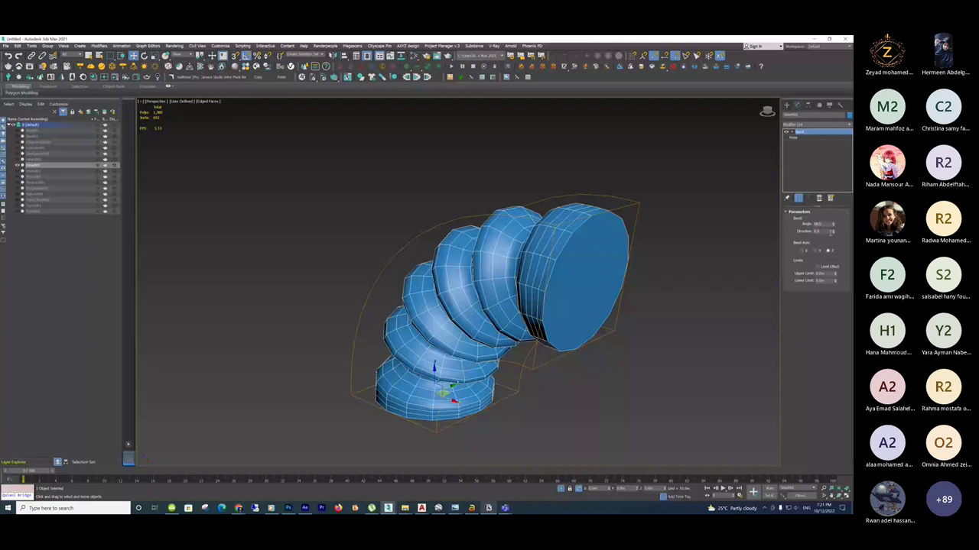
Adjust the Bend Direction, try different Bend Axis options and fine-tune the angle.
{"action": "left_click_drag", "start_coordinate": [830, 233], "coordinate": [843, 255]}
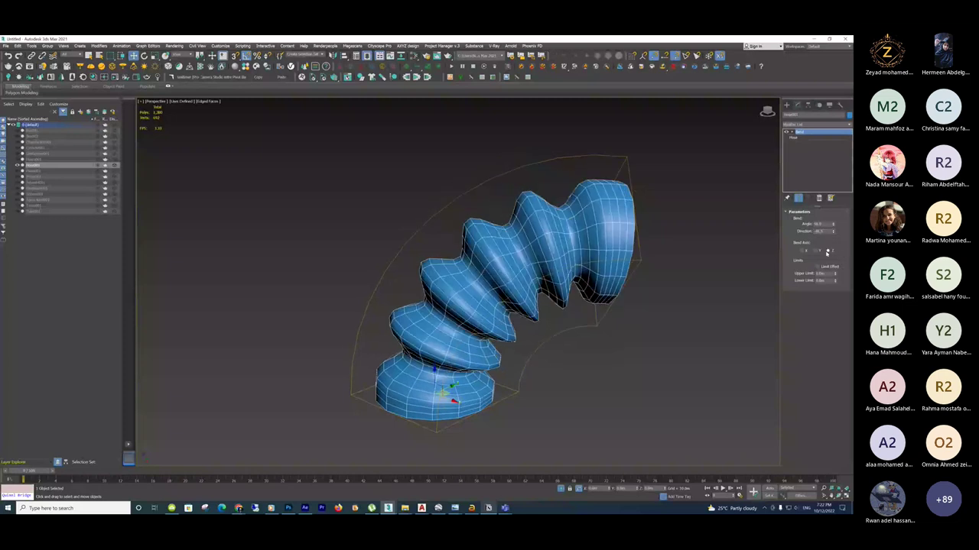
{"action": "left_click", "coordinate": [826, 252]}
{"action": "left_click_drag", "start_coordinate": [835, 232], "coordinate": [834, 232]}
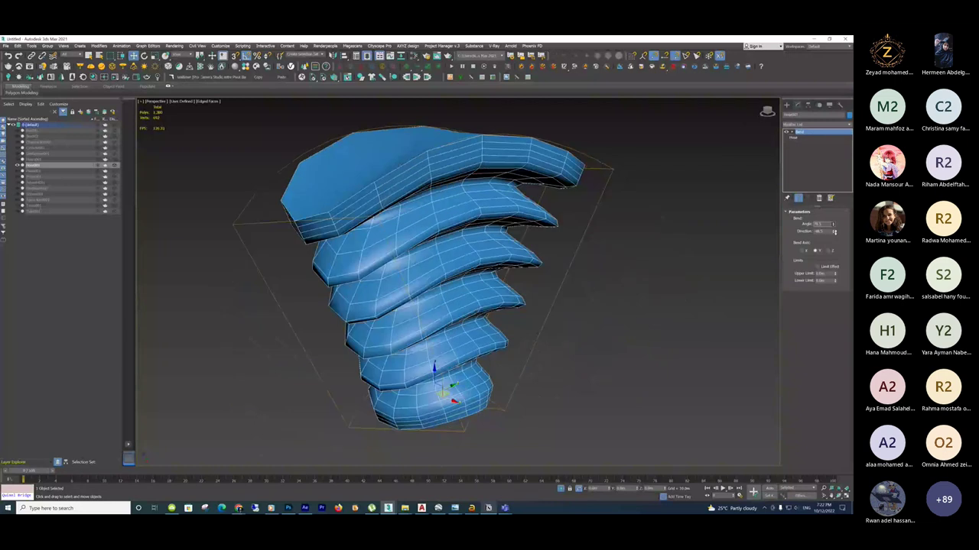
{"action": "mouse_move", "coordinate": [834, 232]}
{"action": "left_mouse_down"}
{"action": "mouse_move", "coordinate": [833, 280]}
{"action": "mouse_move", "coordinate": [817, 223]}
{"action": "left_mouse_up"}
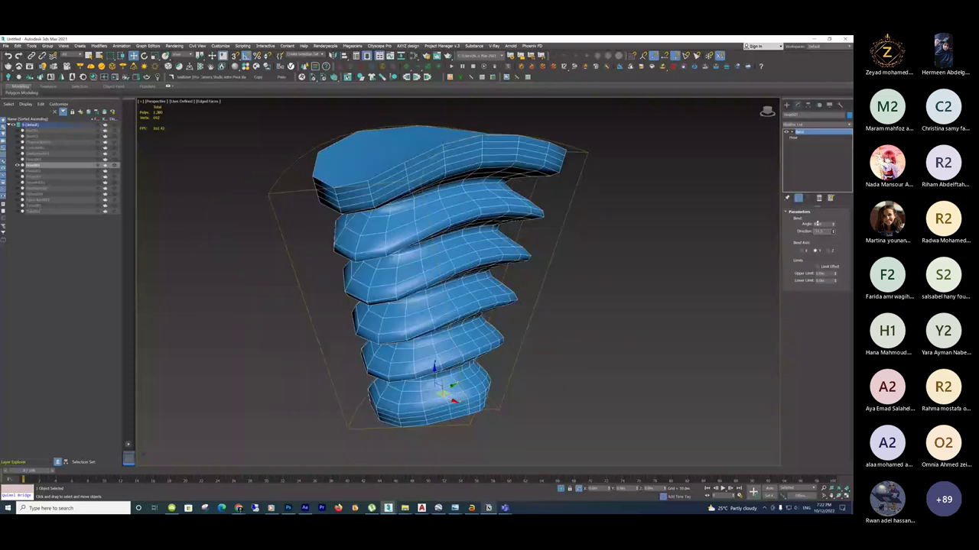
{"action": "left_click", "coordinate": [804, 251]}
{"action": "left_click", "coordinate": [802, 250]}
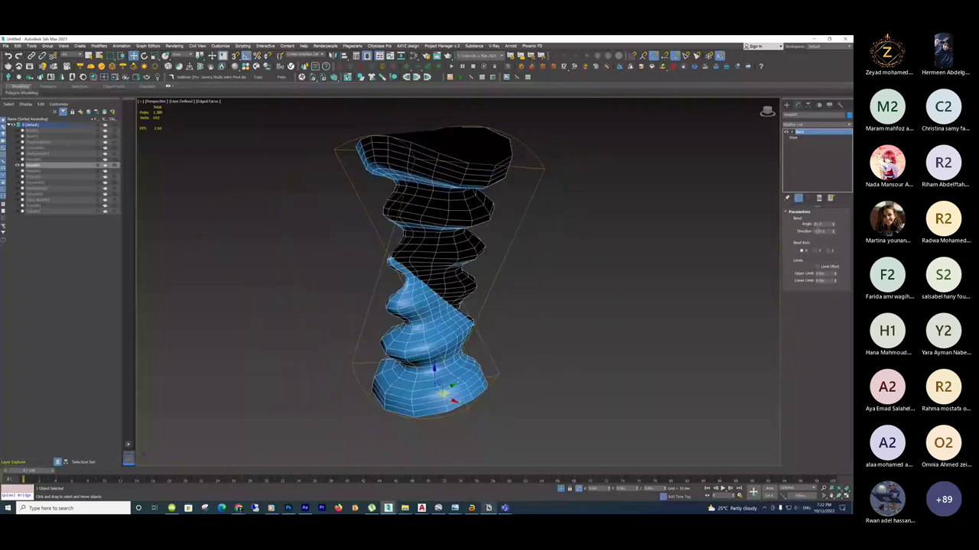
{"action": "left_click_drag", "start_coordinate": [833, 223], "coordinate": [829, 180]}
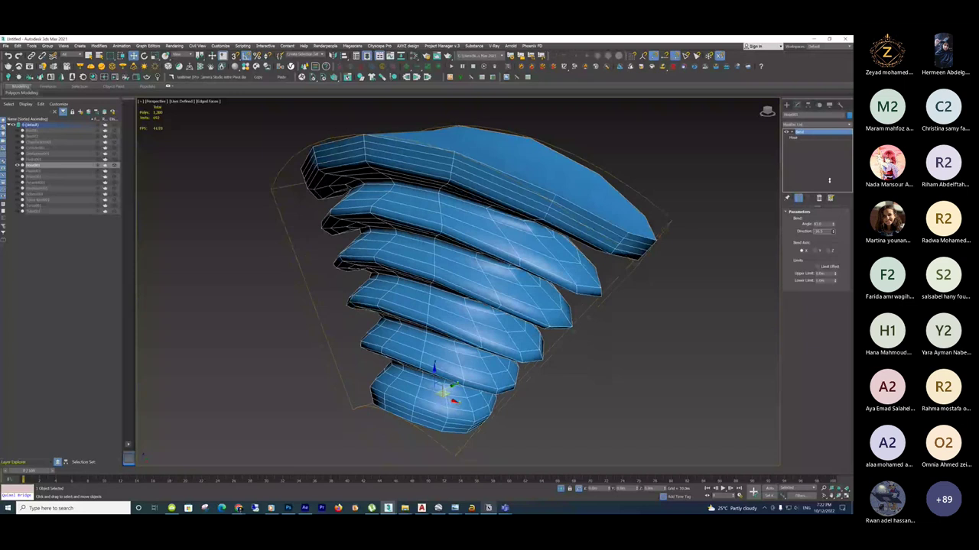
{"action": "left_click_drag", "start_coordinate": [828, 181], "coordinate": [828, 177]}
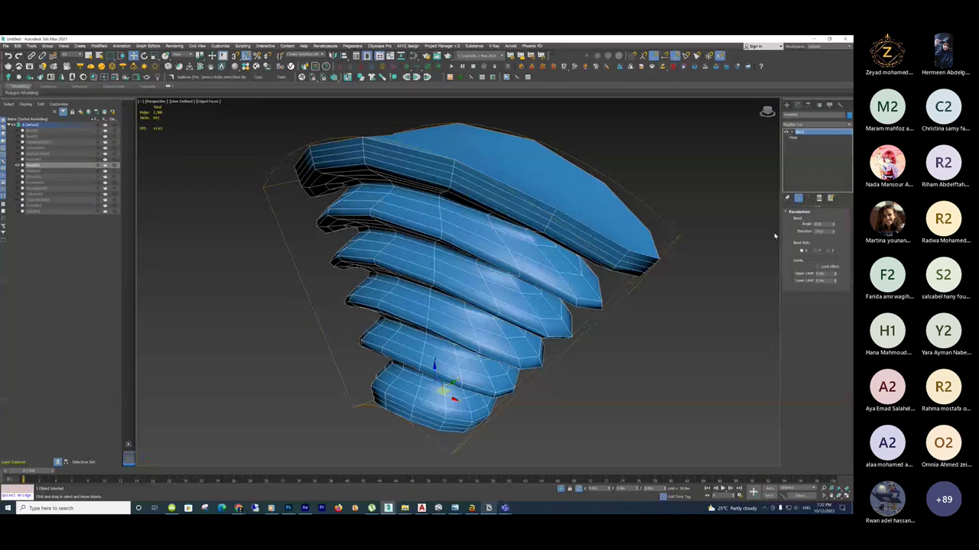
Set the Bend Axis to Z so the hose curves in a smooth arc.
{"action": "left_click", "coordinate": [827, 250]}
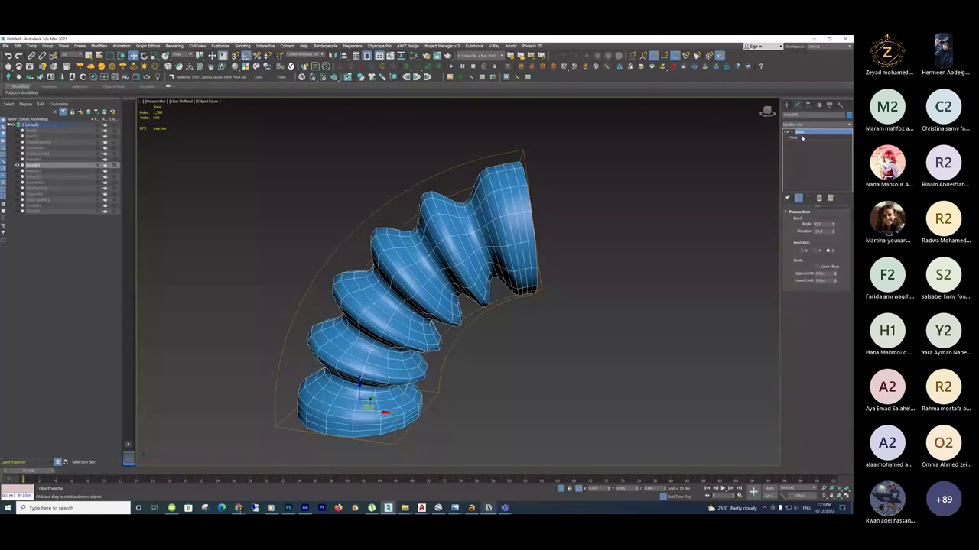
Switch the Bend off and confine the hose's ribbed flex section to its upper part.
{"action": "left_click", "coordinate": [801, 138]}
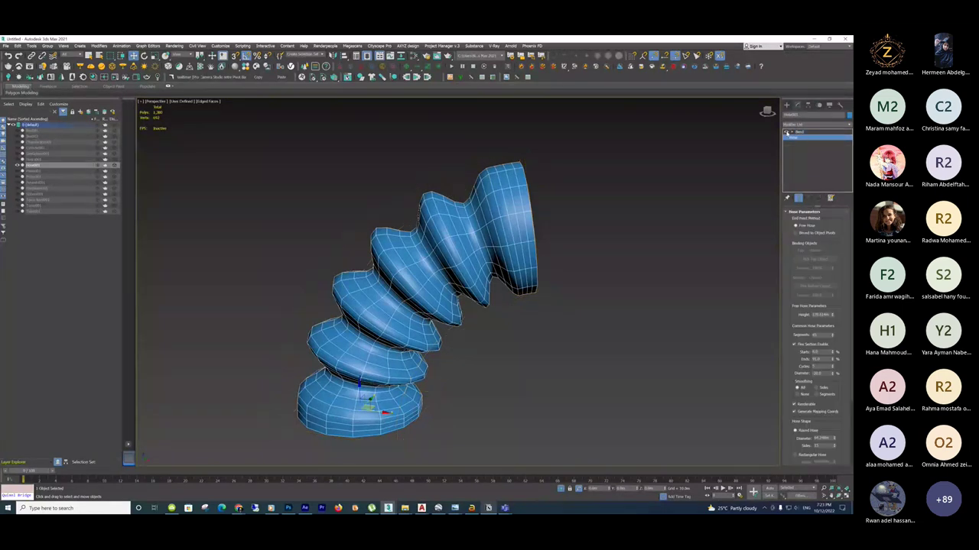
{"action": "left_click", "coordinate": [786, 132]}
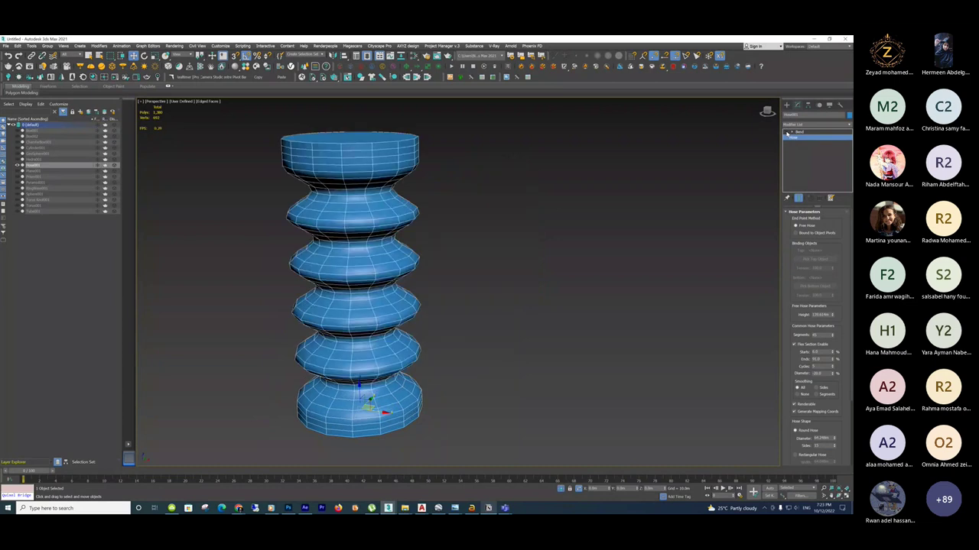
{"action": "scroll", "coordinate": [413, 224], "scroll_direction": "down", "scroll_amount": 3}
{"action": "middle_click_drag", "start_coordinate": [413, 225], "coordinate": [507, 253]}
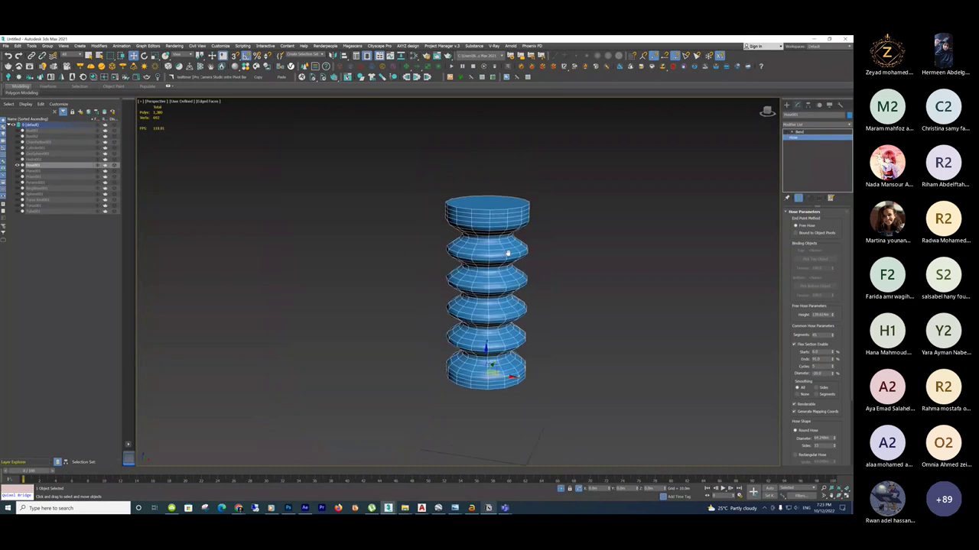
{"action": "scroll", "coordinate": [507, 253], "scroll_direction": "up", "scroll_amount": 4}
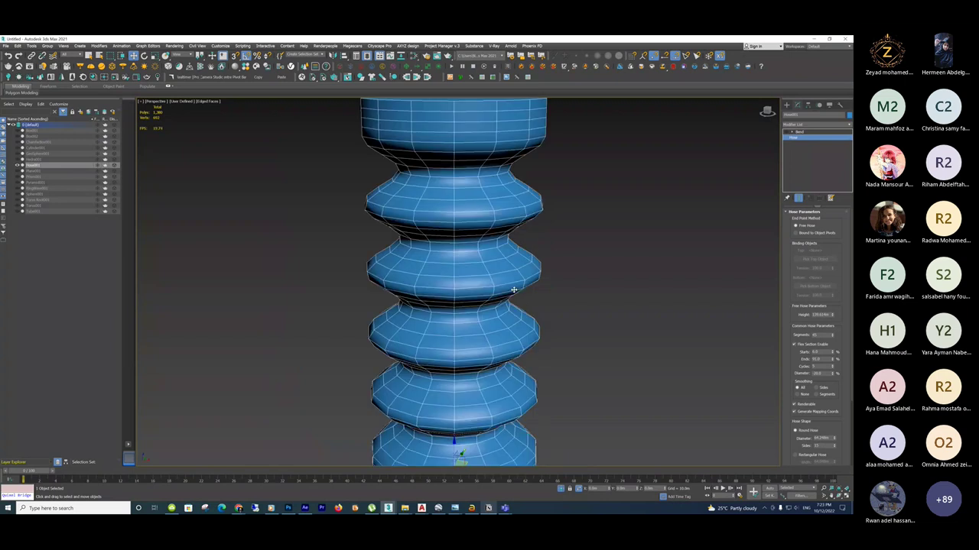
{"action": "middle_click_drag", "start_coordinate": [513, 290], "coordinate": [484, 273]}
{"action": "scroll", "coordinate": [484, 274], "scroll_direction": "down", "scroll_amount": 3}
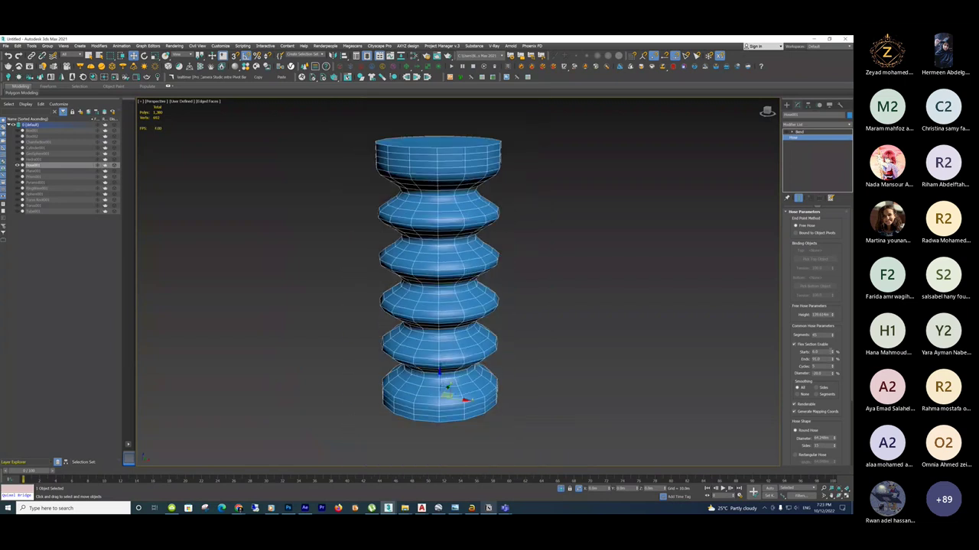
{"action": "left_click_drag", "start_coordinate": [833, 352], "coordinate": [832, 335]}
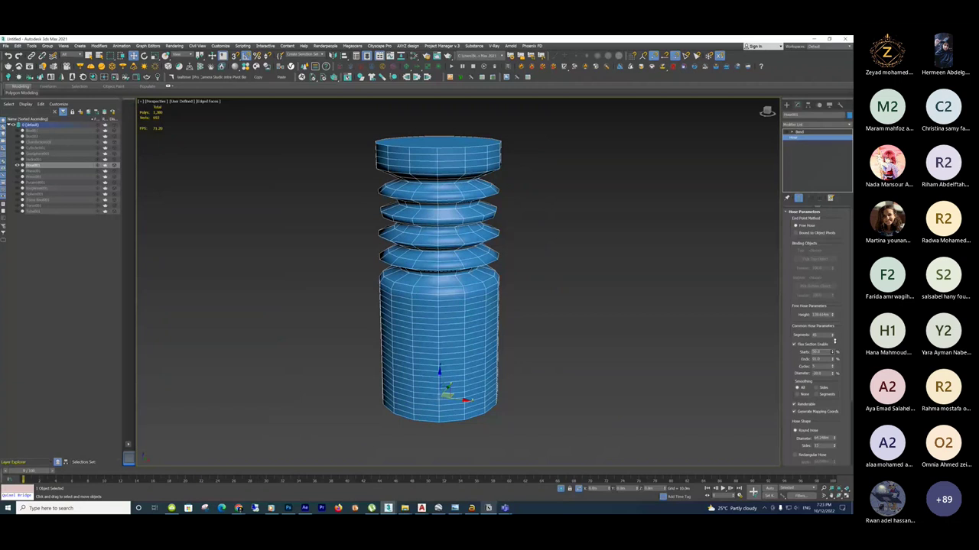
Switch the Bend back on and view the bent hose from another angle.
{"action": "left_click", "coordinate": [799, 132]}
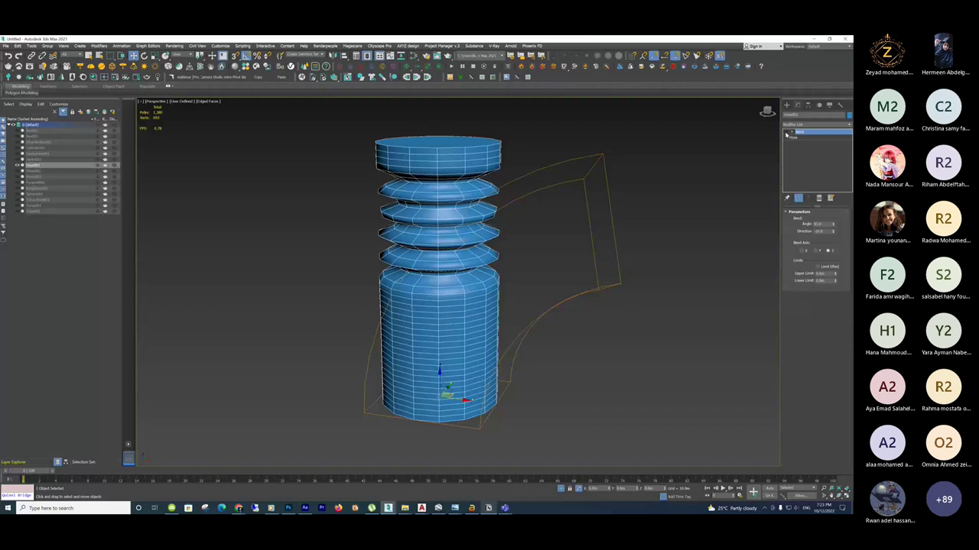
{"action": "left_click", "coordinate": [787, 133]}
{"action": "middle_click_drag", "start_coordinate": [579, 322], "coordinate": [570, 373], "text": "alt"}
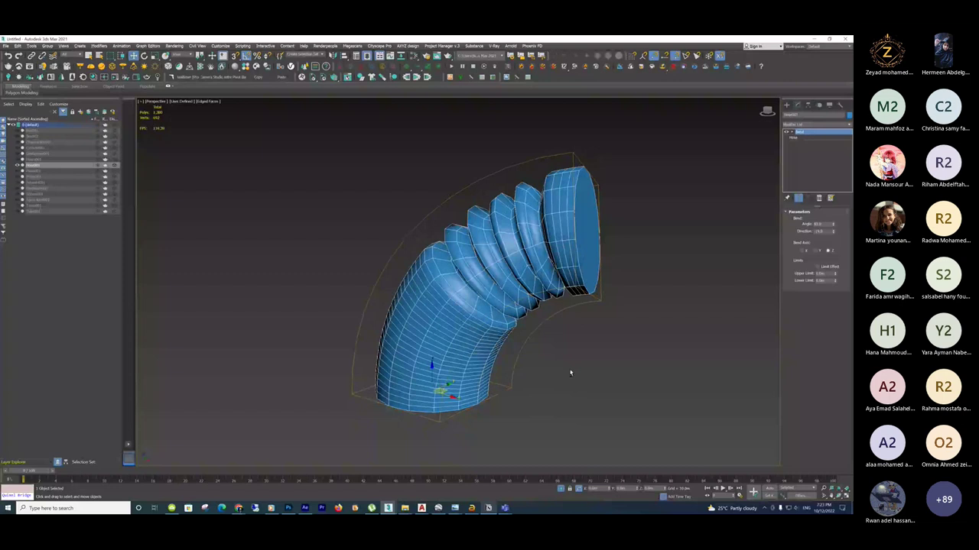
{"action": "scroll", "coordinate": [571, 373], "scroll_direction": "up", "scroll_amount": 3}
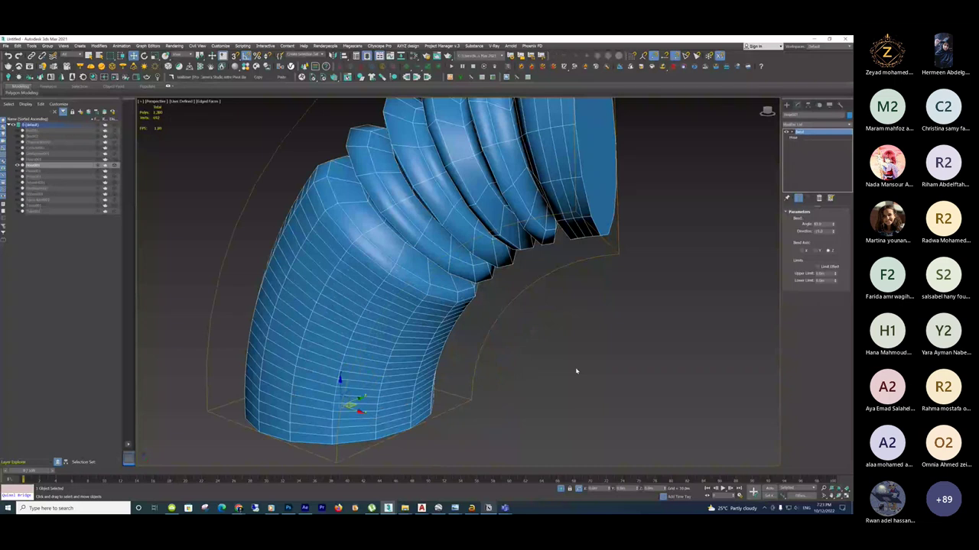
{"action": "scroll", "coordinate": [577, 371], "scroll_direction": "down", "scroll_amount": 3}
Extend the ribbed section down the hose, then delete the Bend modifier.
{"action": "left_click", "coordinate": [799, 137]}
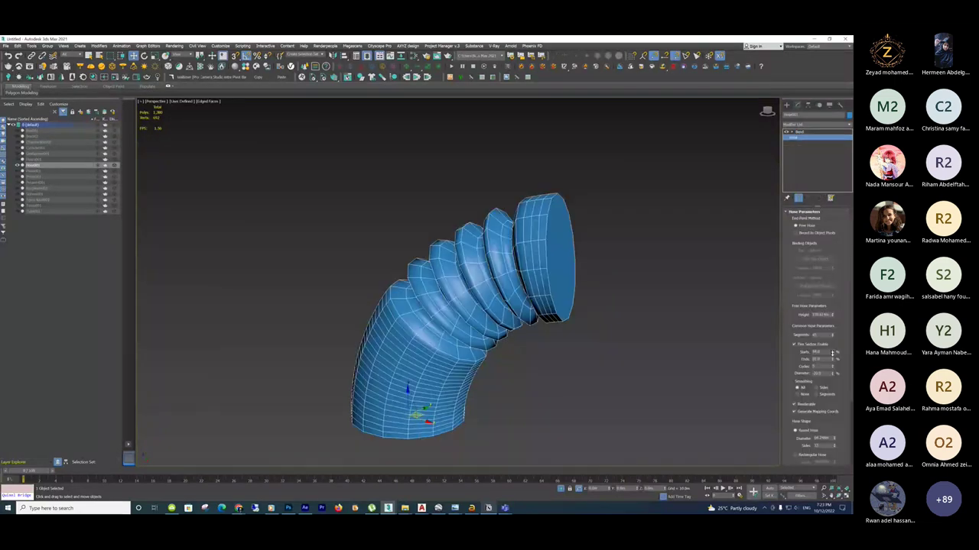
{"action": "left_click_drag", "start_coordinate": [831, 353], "coordinate": [657, 316]}
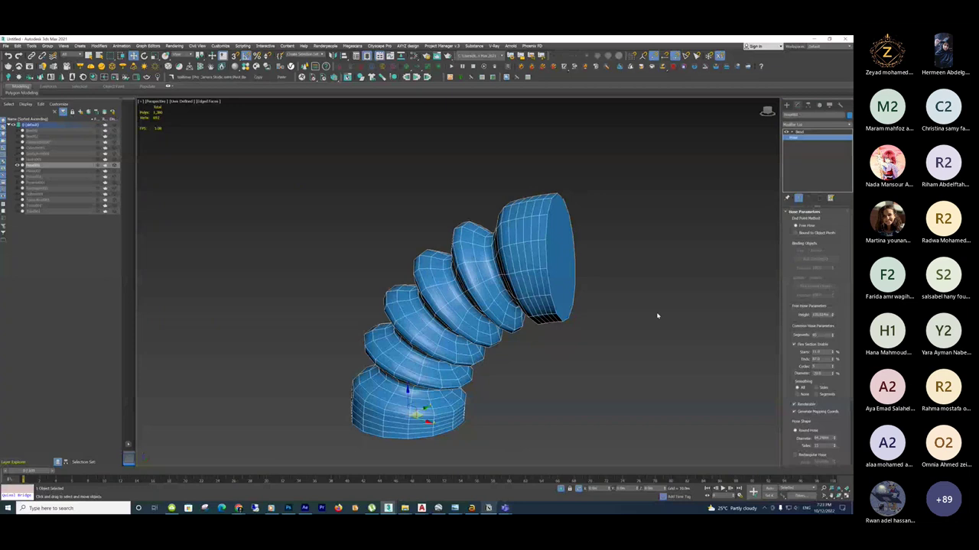
{"action": "middle_click_drag", "start_coordinate": [657, 316], "coordinate": [636, 309], "text": "alt"}
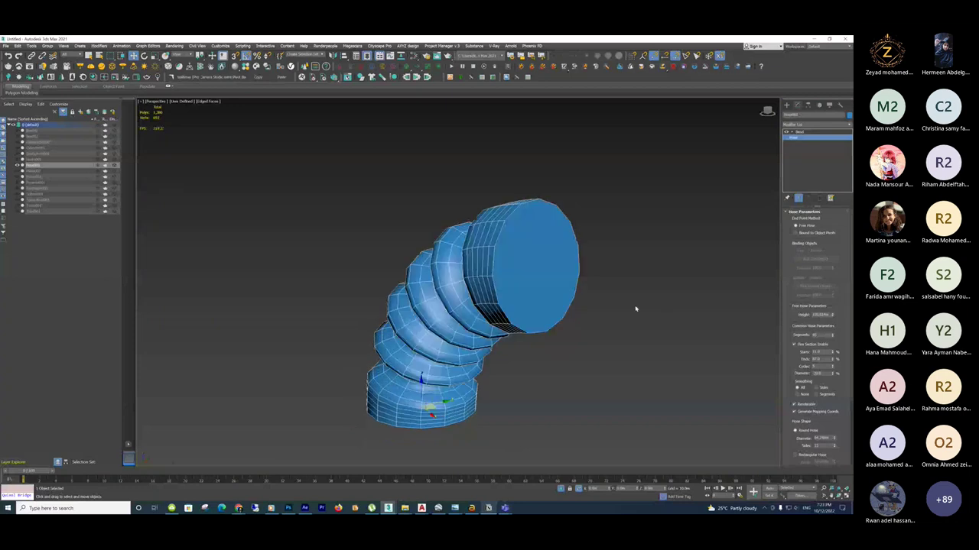
{"action": "left_click", "coordinate": [799, 132]}
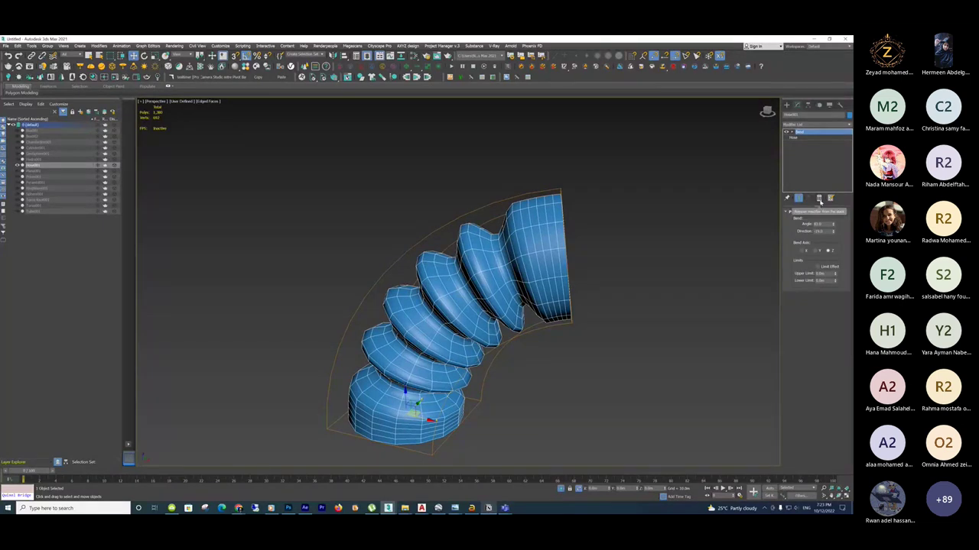
{"action": "left_click", "coordinate": [819, 199]}
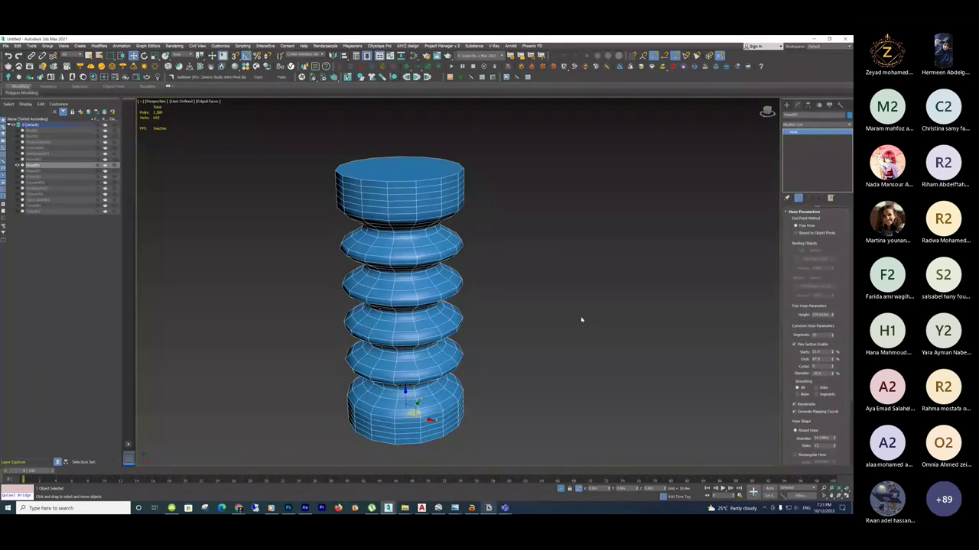
Undo the bend removal, finish a new green box beside the hose, and open the Modifier List.
{"action": "key", "text": "ctrl+z"}
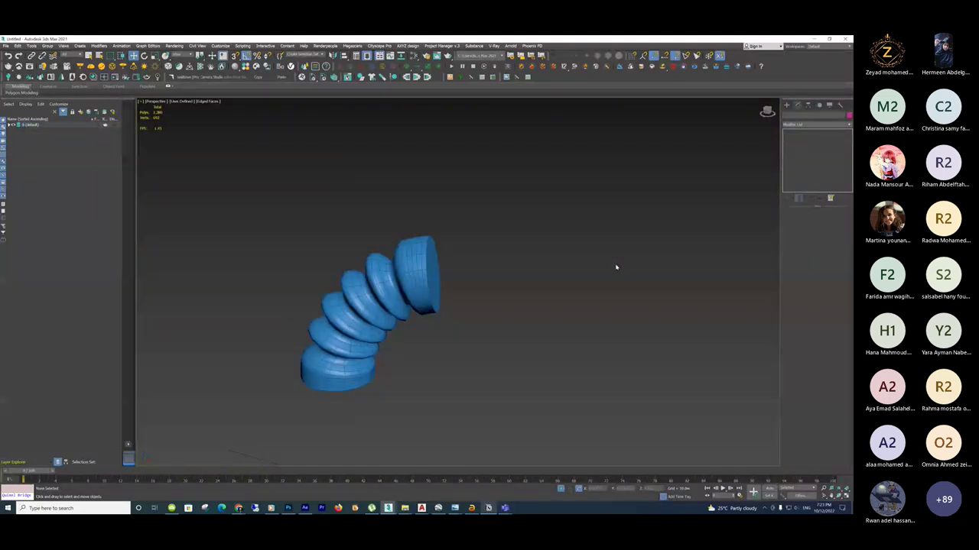
{"action": "key", "text": "ctrl+z"}
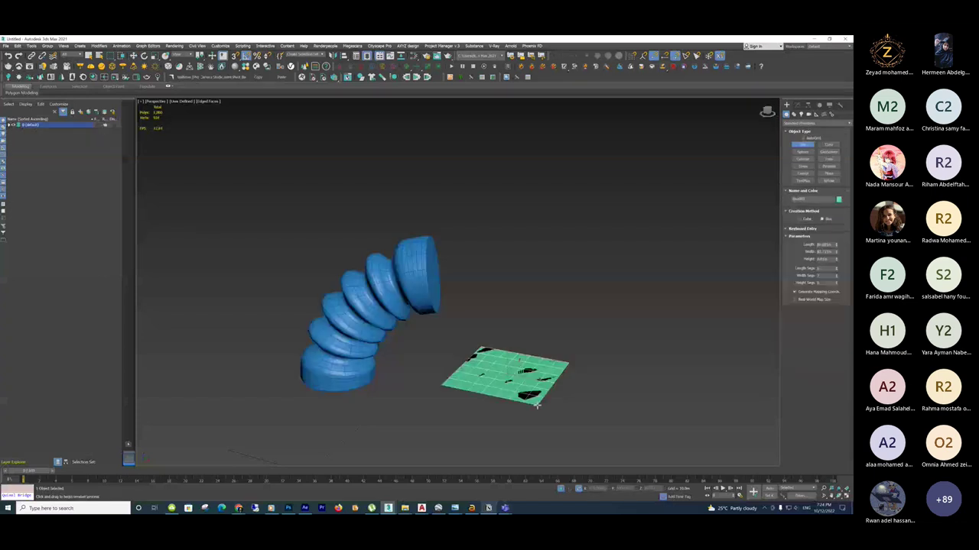
{"action": "left_click", "coordinate": [566, 322]}
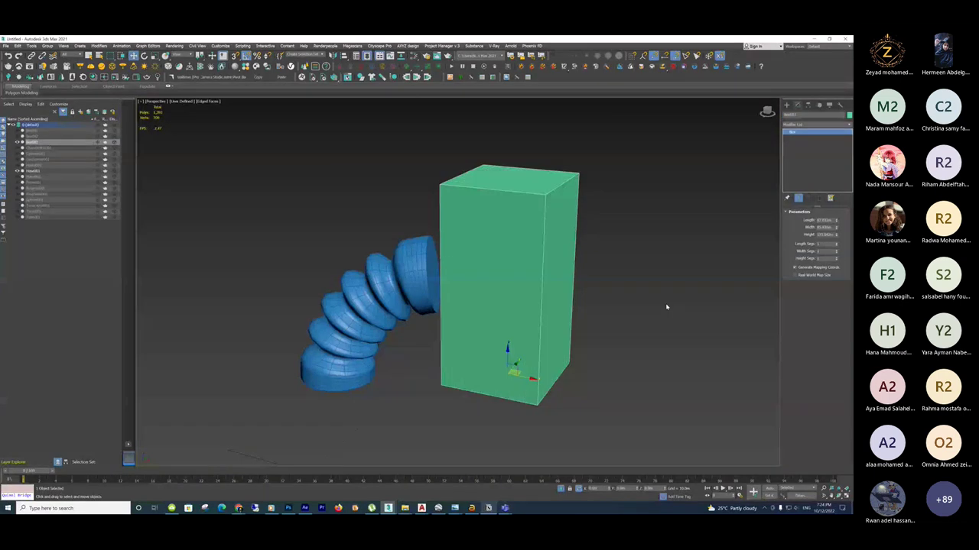
{"action": "left_click", "coordinate": [807, 124]}
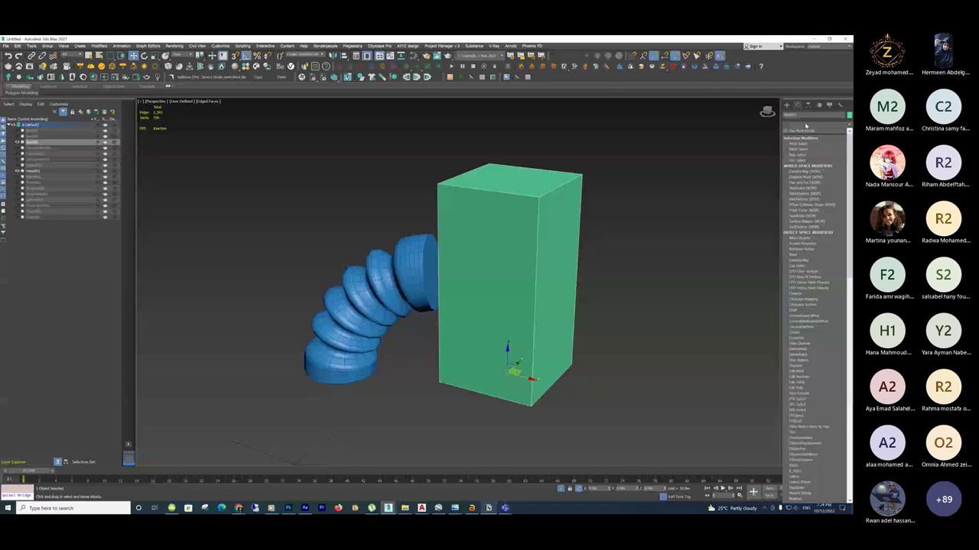
Add a Bend modifier to the green box and try several Angle values, inspecting from different views.
{"action": "left_click", "coordinate": [792, 254]}
{"action": "scroll", "coordinate": [558, 213], "scroll_direction": "up", "scroll_amount": 2}
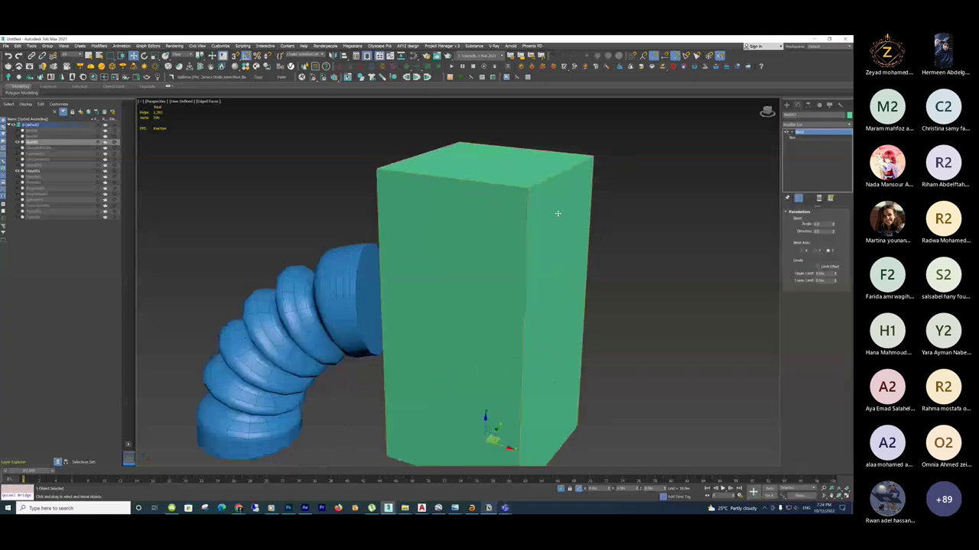
{"action": "scroll", "coordinate": [557, 214], "scroll_direction": "down", "scroll_amount": 2}
{"action": "left_click_drag", "start_coordinate": [834, 224], "coordinate": [831, 201]}
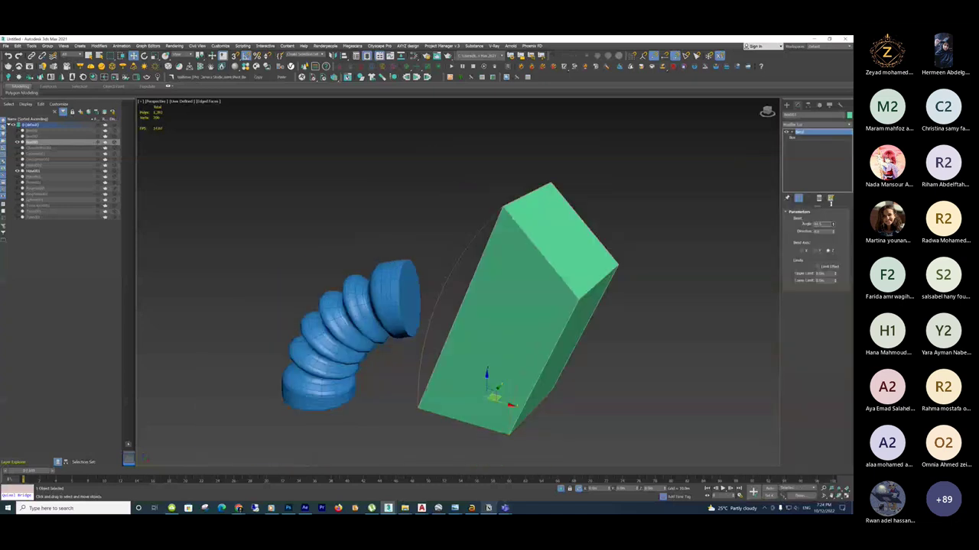
{"action": "middle_click_drag", "start_coordinate": [764, 253], "coordinate": [635, 376], "text": "alt"}
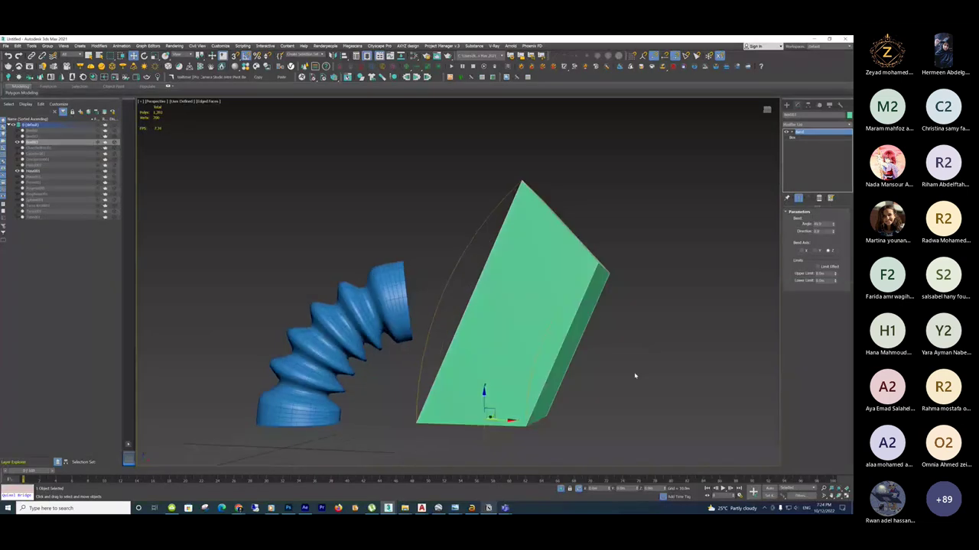
{"action": "scroll", "coordinate": [634, 376], "scroll_direction": "up", "scroll_amount": 3}
{"action": "left_click_drag", "start_coordinate": [833, 222], "coordinate": [834, 188]}
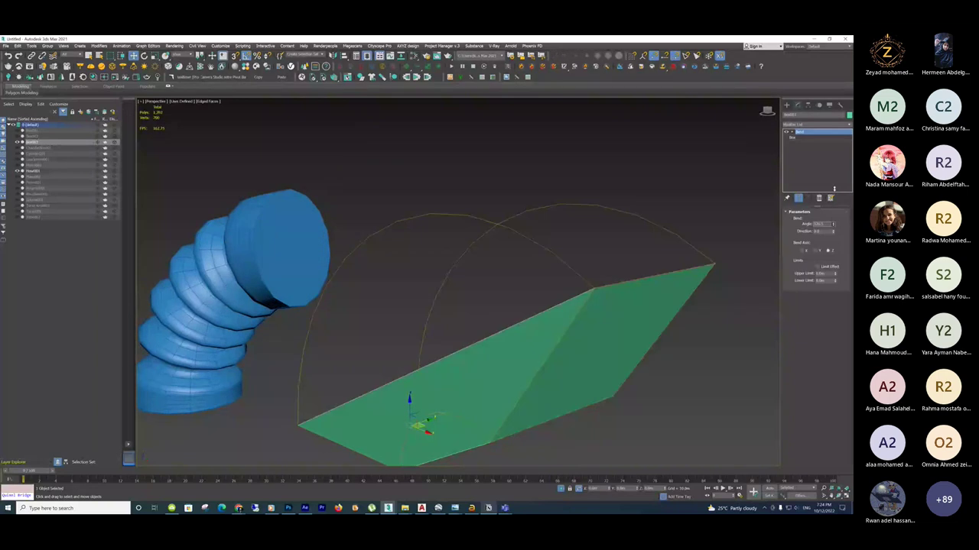
{"action": "mouse_move", "coordinate": [835, 189]}
{"action": "left_mouse_down"}
{"action": "mouse_move", "coordinate": [835, 245]}
{"action": "mouse_move", "coordinate": [834, 180]}
{"action": "left_mouse_up"}
{"action": "middle_click_drag", "start_coordinate": [587, 378], "coordinate": [570, 306], "text": "alt"}
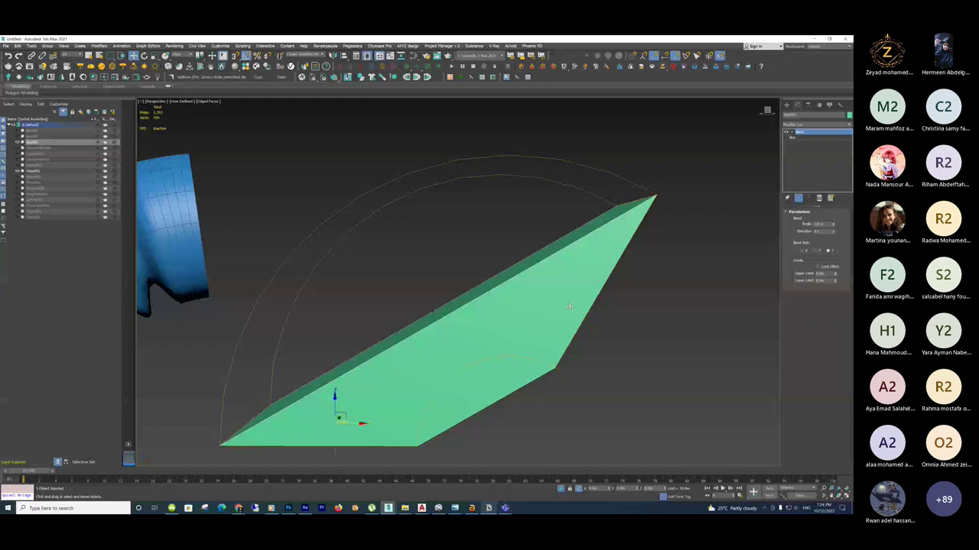
{"action": "left_click_drag", "start_coordinate": [832, 231], "coordinate": [823, 239]}
{"action": "middle_click_drag", "start_coordinate": [642, 264], "coordinate": [612, 285], "text": "alt"}
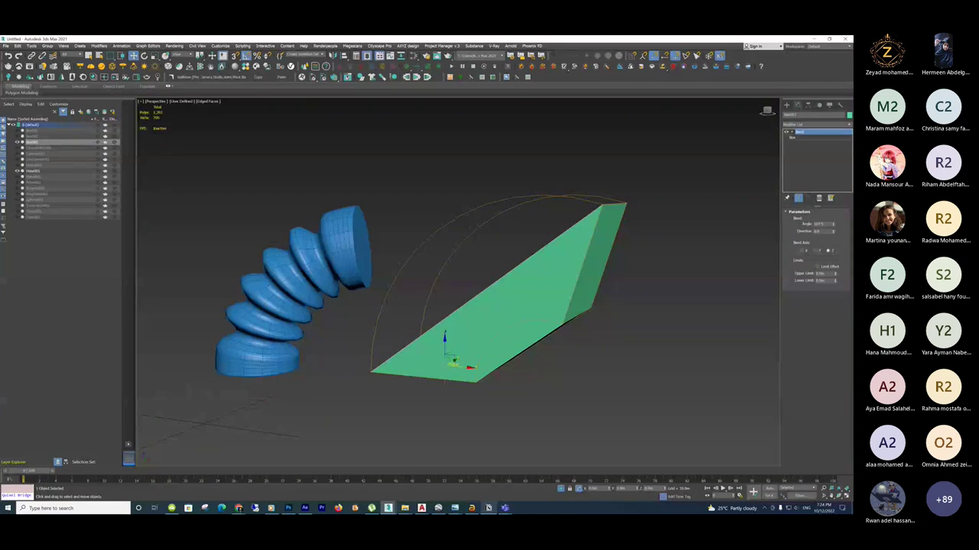
Undo the box's bend and set the Bend axis to Z.
{"action": "key", "text": "ctrl+z"}
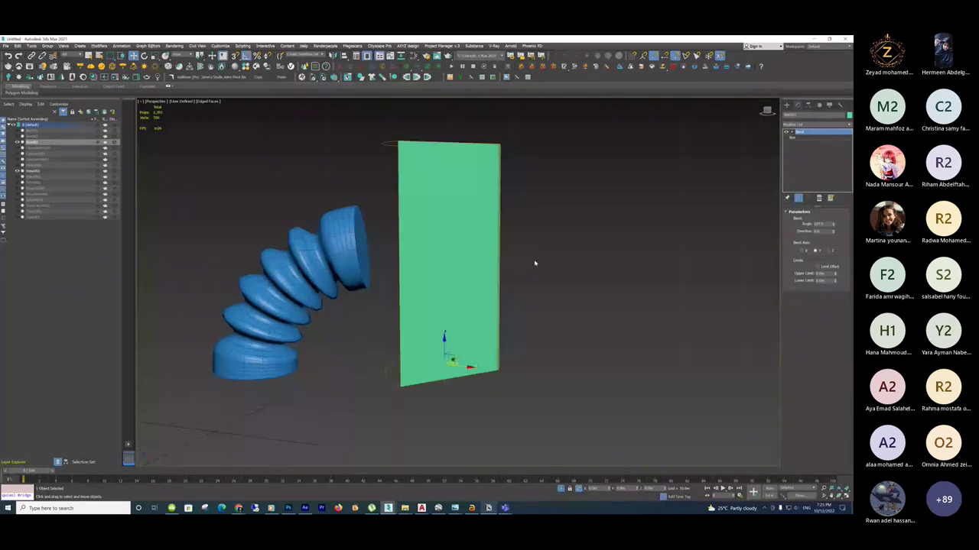
{"action": "middle_click_drag", "start_coordinate": [534, 263], "coordinate": [782, 262], "text": "alt"}
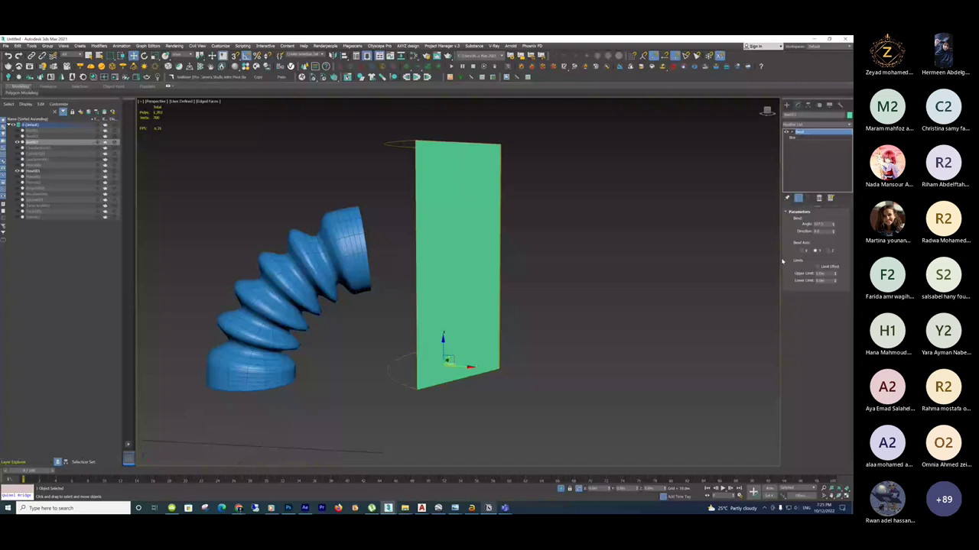
{"action": "left_click", "coordinate": [827, 250]}
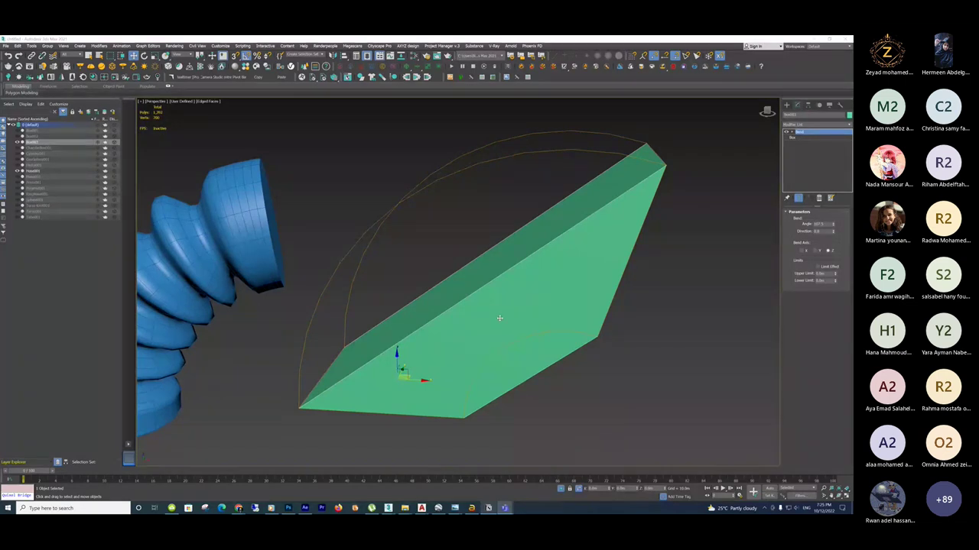
{"action": "scroll", "coordinate": [543, 314], "scroll_direction": "down", "scroll_amount": 3}
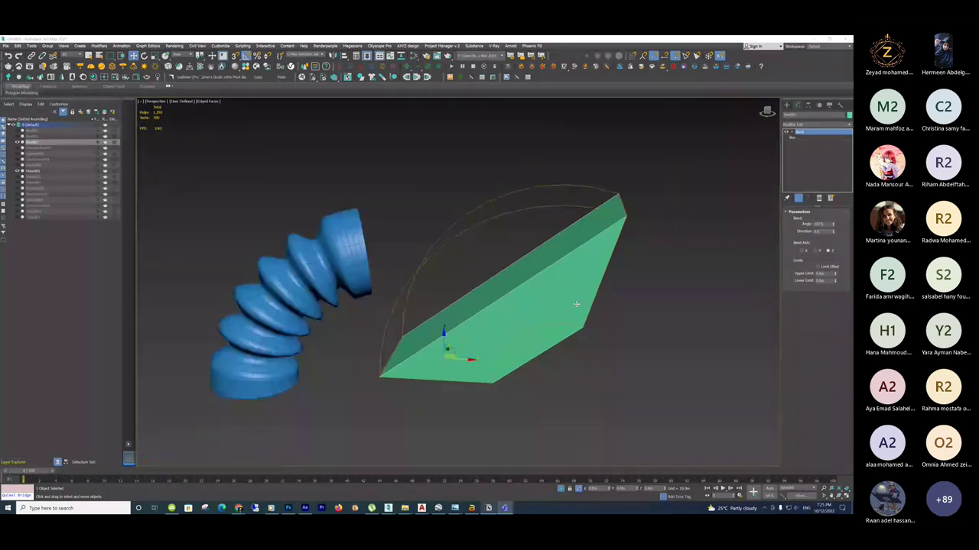
{"action": "middle_click_drag", "start_coordinate": [576, 305], "coordinate": [655, 335], "text": "alt"}
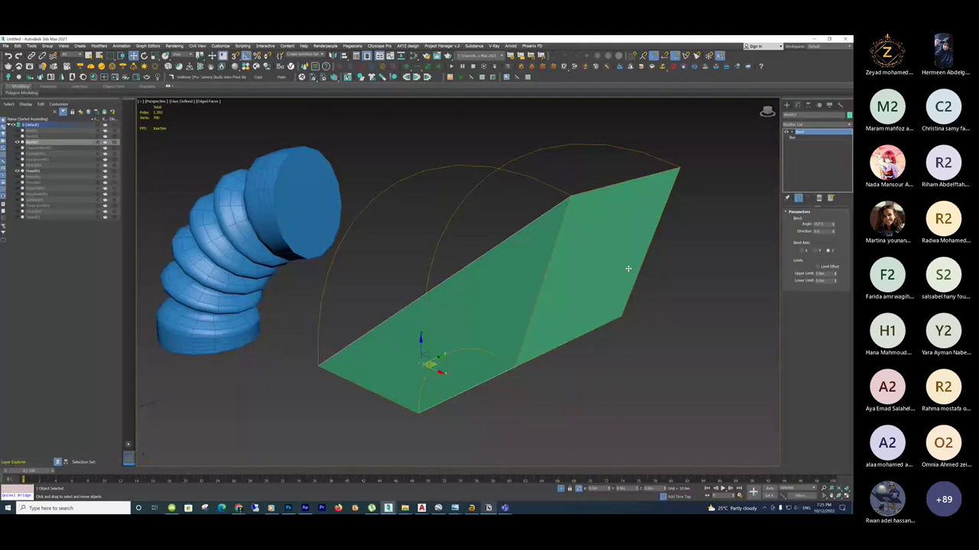
{"action": "middle_click_drag", "start_coordinate": [628, 268], "coordinate": [631, 269], "text": "alt"}
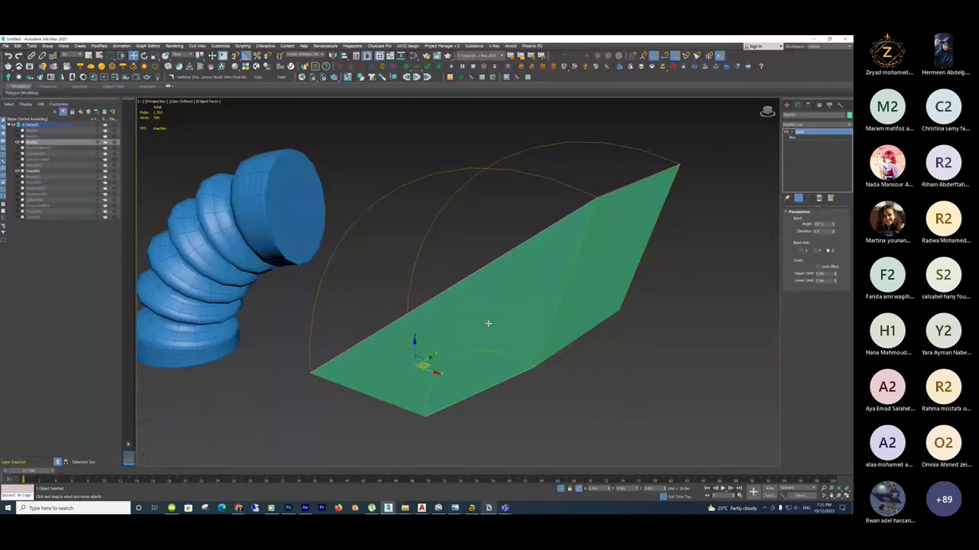
{"action": "scroll", "coordinate": [562, 296], "scroll_direction": "down", "scroll_amount": 2}
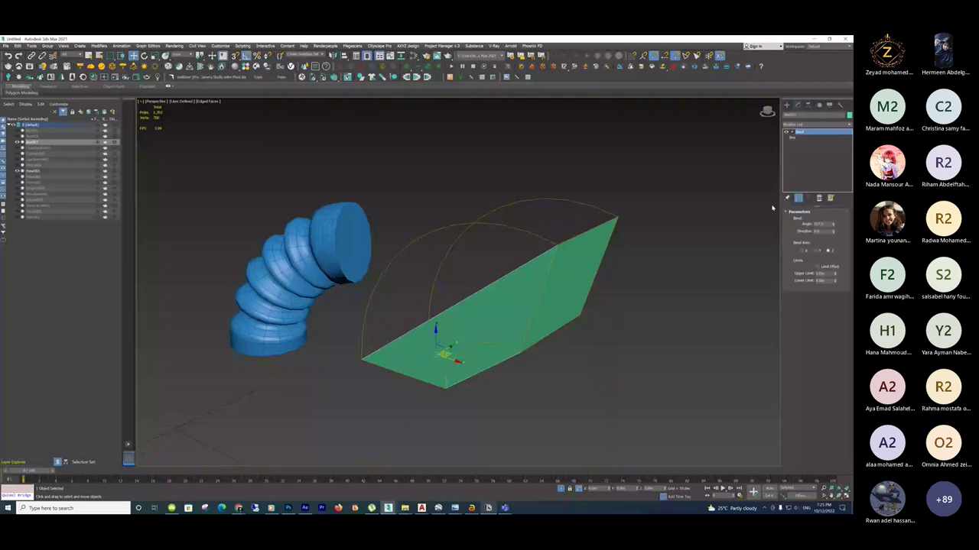
{"action": "scroll", "coordinate": [475, 293], "scroll_direction": "up", "scroll_amount": 2}
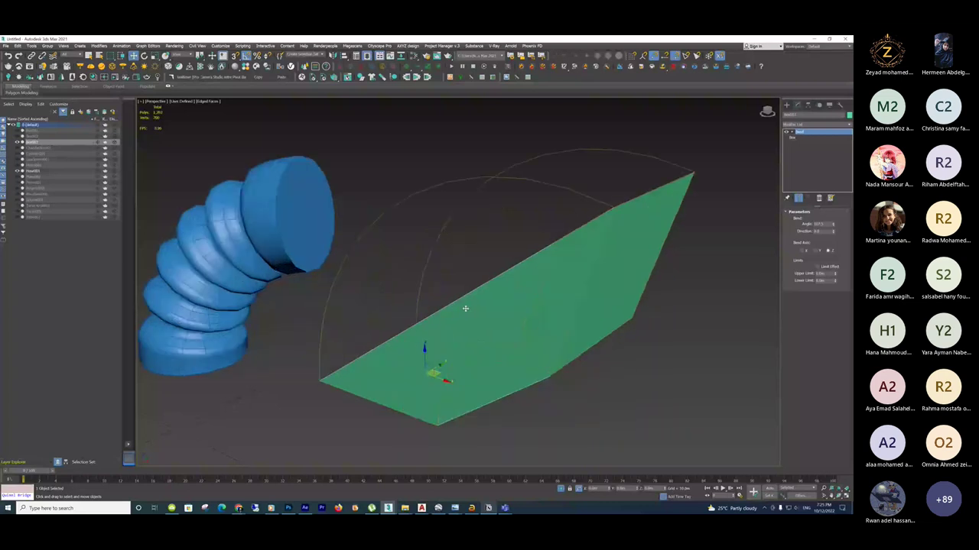
{"action": "scroll", "coordinate": [551, 204], "scroll_direction": "up", "scroll_amount": 5}
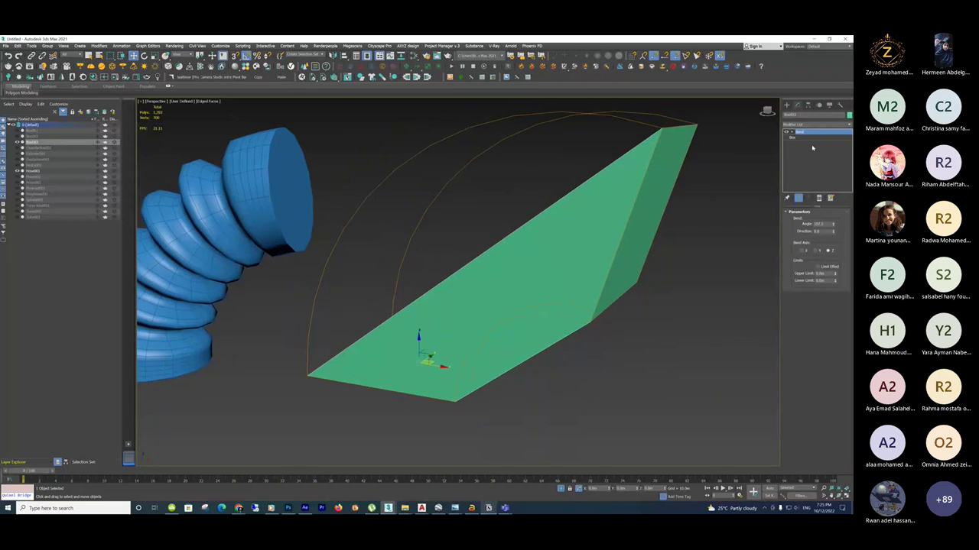
Raise the base Box's Length Segs so the bend folds it into a hinged shape.
{"action": "left_click", "coordinate": [811, 140]}
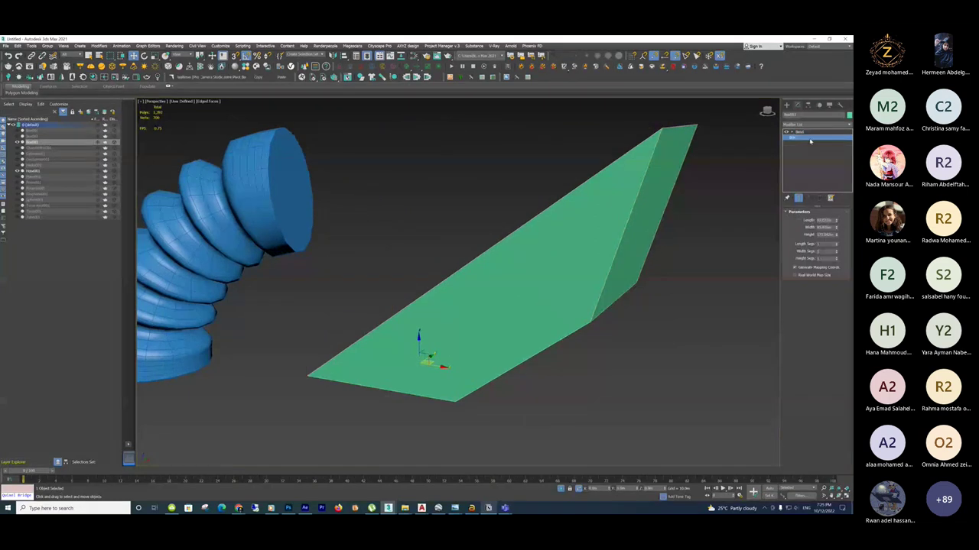
{"action": "left_click", "coordinate": [836, 244]}
{"action": "middle_click_drag", "start_coordinate": [757, 230], "coordinate": [565, 201], "text": "alt"}
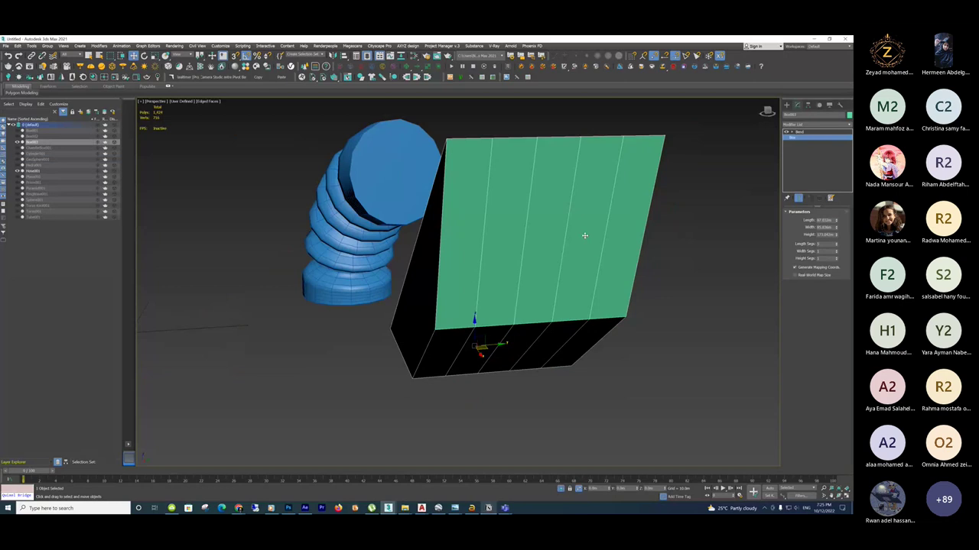
{"action": "middle_click_drag", "start_coordinate": [560, 245], "coordinate": [536, 253], "text": "alt"}
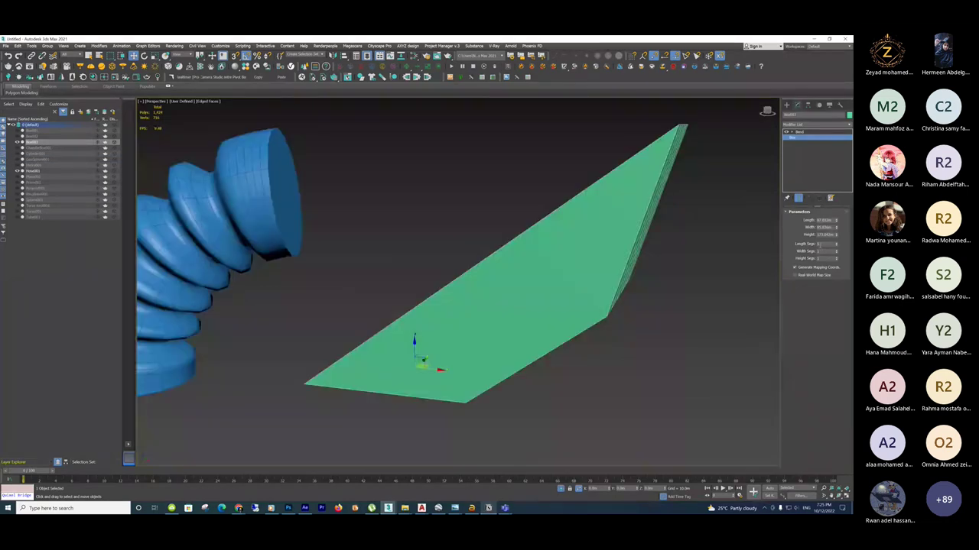
{"action": "middle_click_drag", "start_coordinate": [535, 252], "coordinate": [581, 252], "text": "alt"}
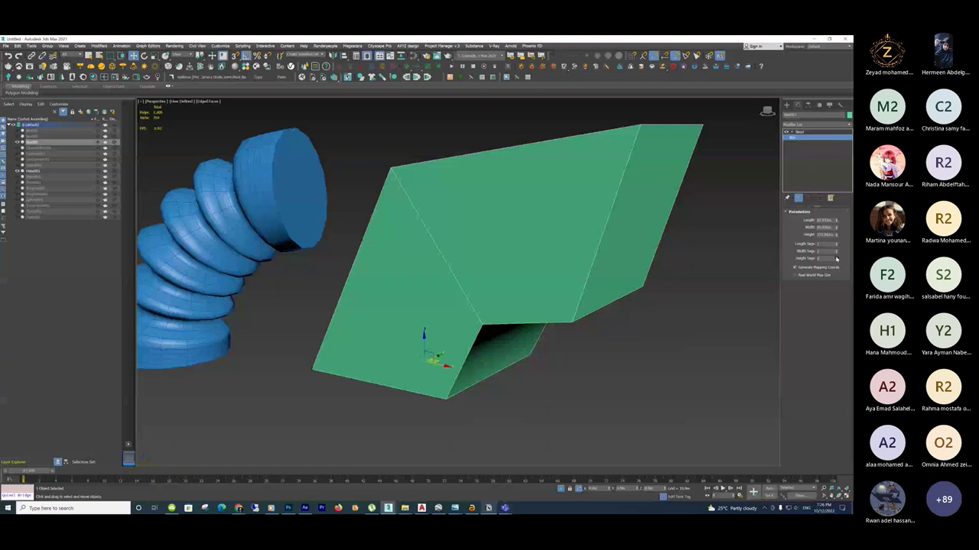
Adjust the box's Height Segs for a smoother bend, then add the blue object to the selection.
{"action": "left_click_drag", "start_coordinate": [837, 260], "coordinate": [837, 259]}
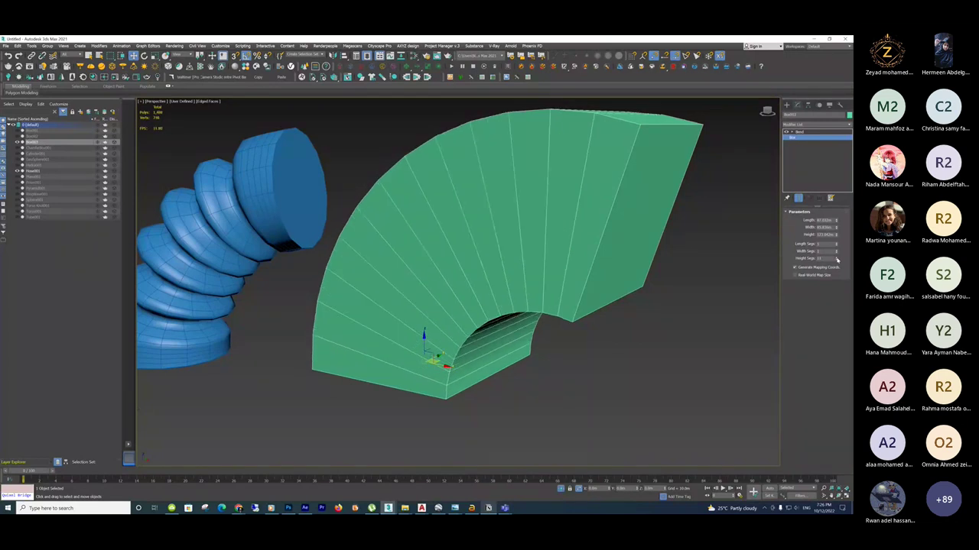
{"action": "mouse_move", "coordinate": [565, 252]}
{"action": "middle_mouse_down", "text": "alt"}
{"action": "mouse_move", "coordinate": [579, 251]}
{"action": "mouse_move", "coordinate": [535, 260]}
{"action": "mouse_move", "coordinate": [558, 248]}
{"action": "middle_mouse_up", "text": "alt"}
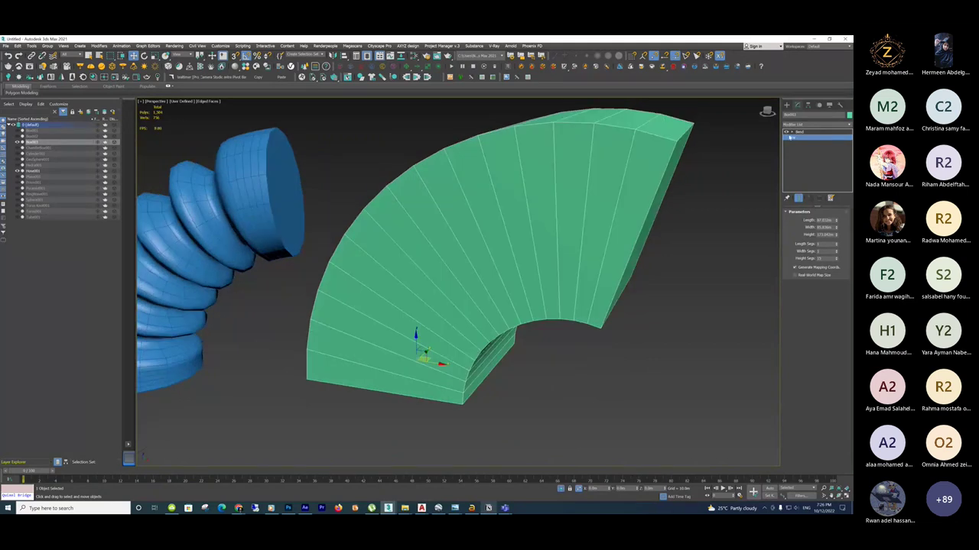
{"action": "right_click", "coordinate": [837, 261]}
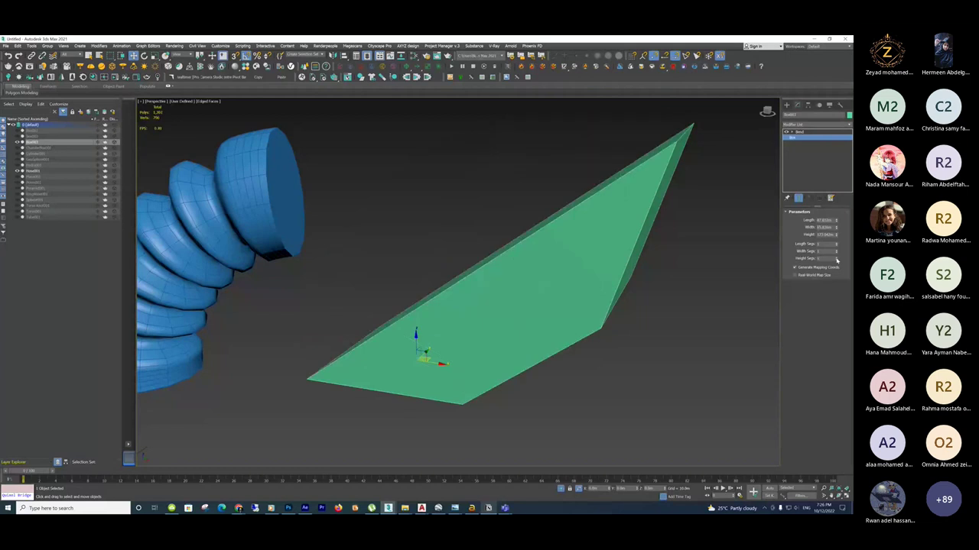
{"action": "middle_click_drag", "start_coordinate": [555, 251], "coordinate": [588, 264], "text": "alt"}
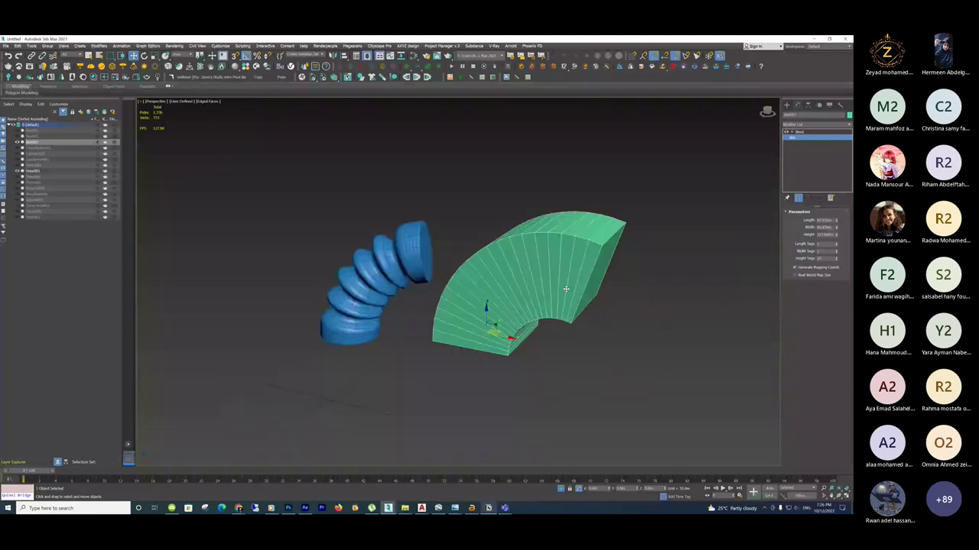
{"action": "left_click", "coordinate": [374, 283], "text": "ctrl"}
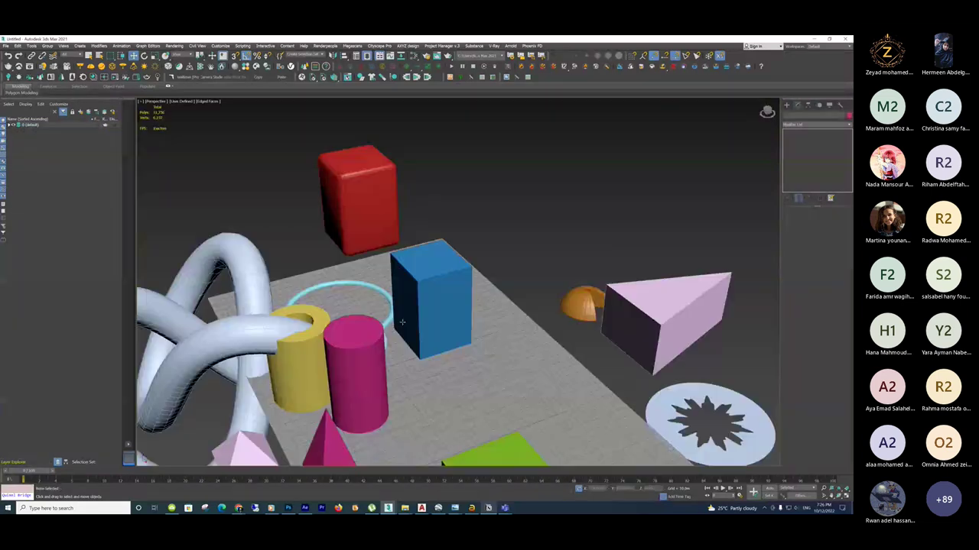
Select and frame the RingWave object, then move it across the ground plane.
{"action": "left_click", "coordinate": [488, 508]}
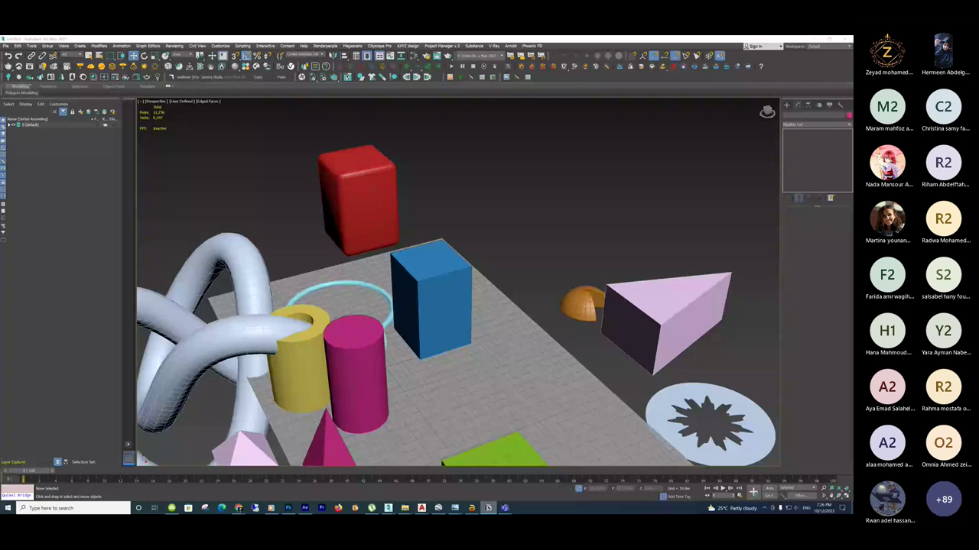
{"action": "left_click", "coordinate": [488, 508]}
{"action": "left_click", "coordinate": [709, 427]}
{"action": "key", "text": "z"}
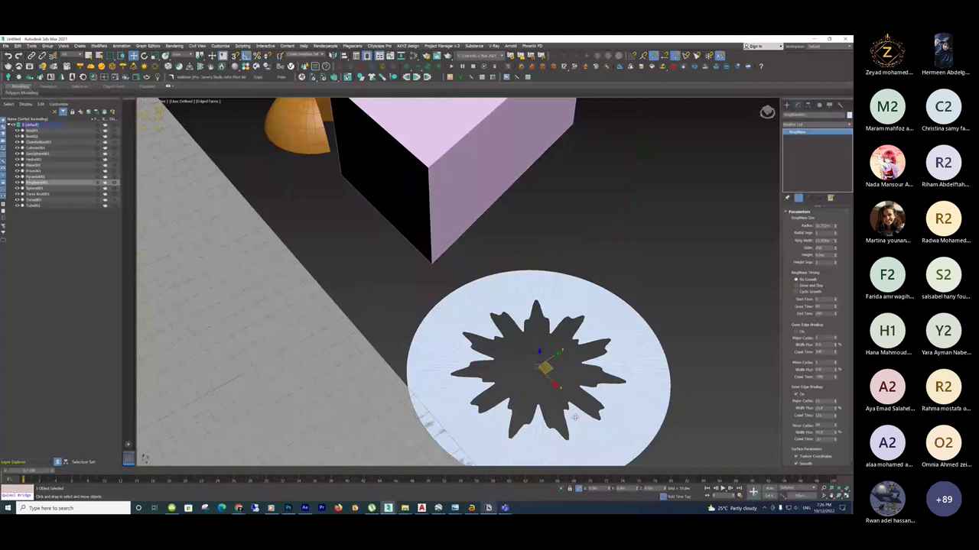
{"action": "left_click_drag", "start_coordinate": [574, 417], "coordinate": [620, 331]}
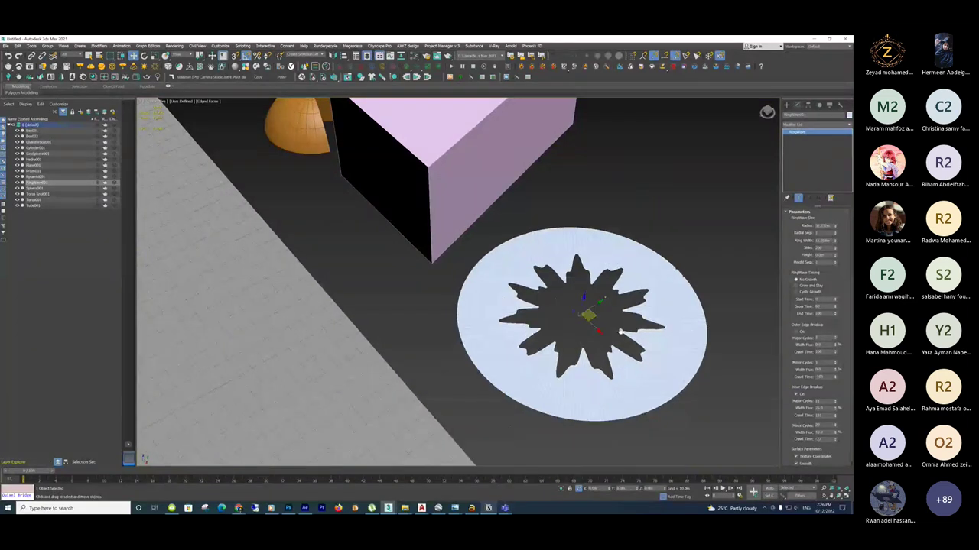
Apply a modifier to the RingWave from the Modifier List and bring the magenta box into view.
{"action": "left_click", "coordinate": [814, 124]}
{"action": "scroll", "coordinate": [815, 139], "scroll_direction": "down", "scroll_amount": 2}
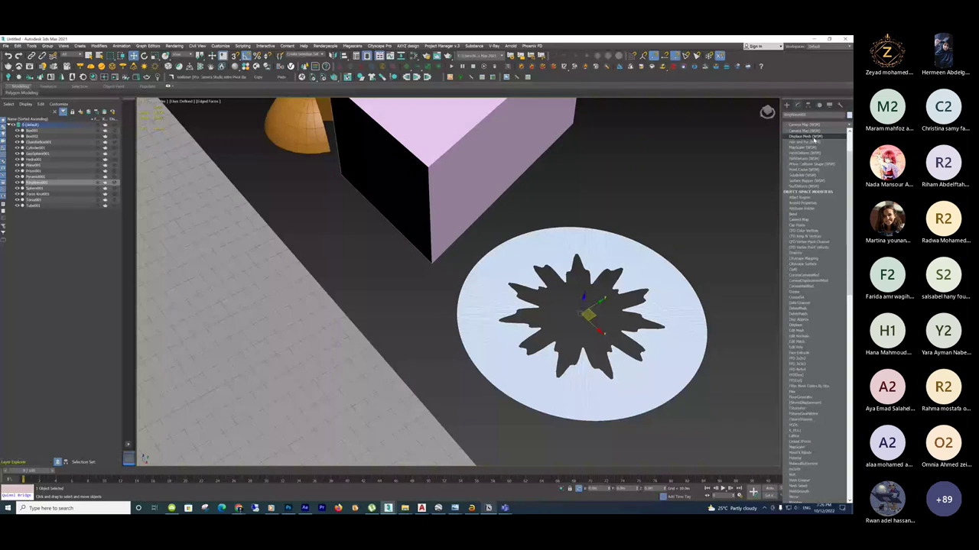
{"action": "left_click", "coordinate": [812, 136]}
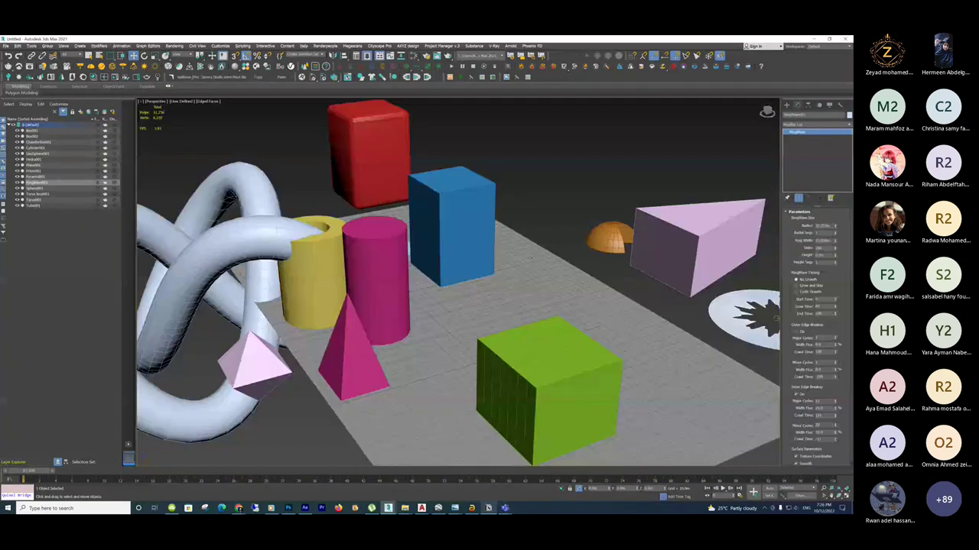
{"action": "middle_click_drag", "start_coordinate": [531, 260], "coordinate": [527, 263], "text": "alt"}
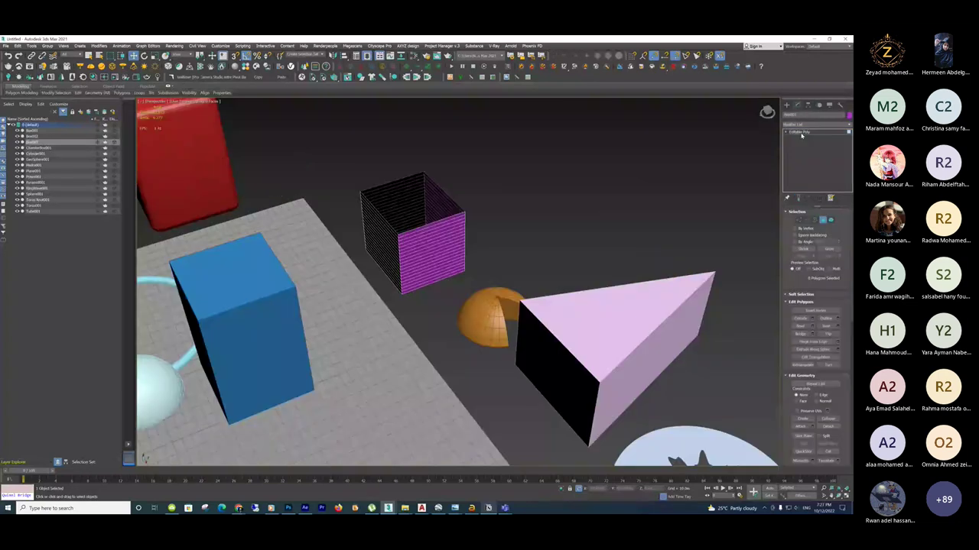
{"action": "middle_click_drag", "start_coordinate": [428, 230], "coordinate": [452, 234], "text": "alt"}
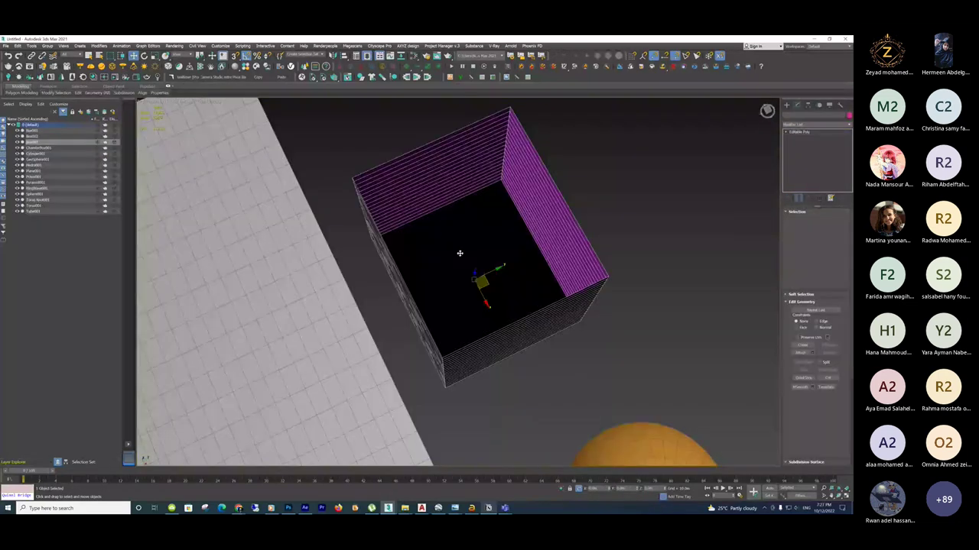
Select the open-topped magenta box and open its Modifier List.
{"action": "left_click", "coordinate": [461, 230]}
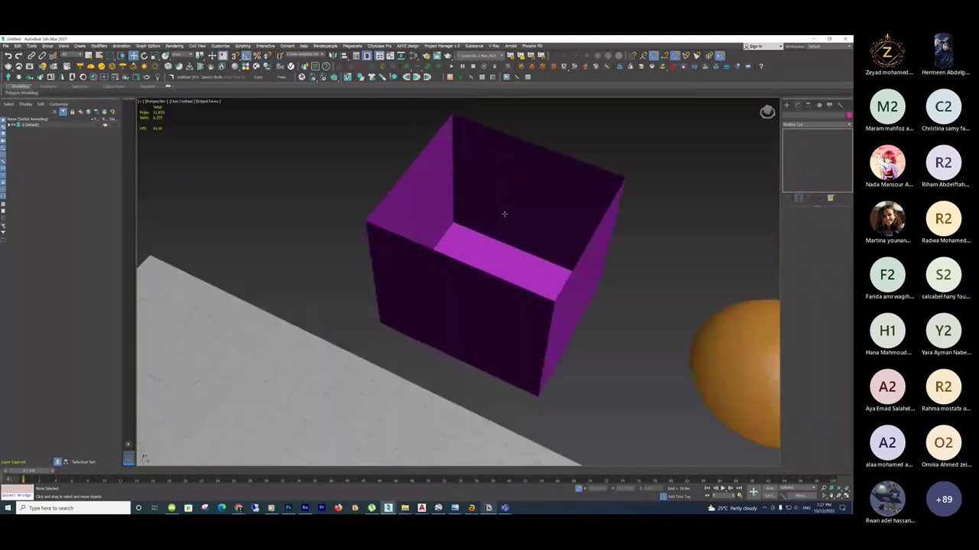
{"action": "scroll", "coordinate": [504, 214], "scroll_direction": "up", "scroll_amount": 3}
{"action": "scroll", "coordinate": [486, 240], "scroll_direction": "down", "scroll_amount": 2}
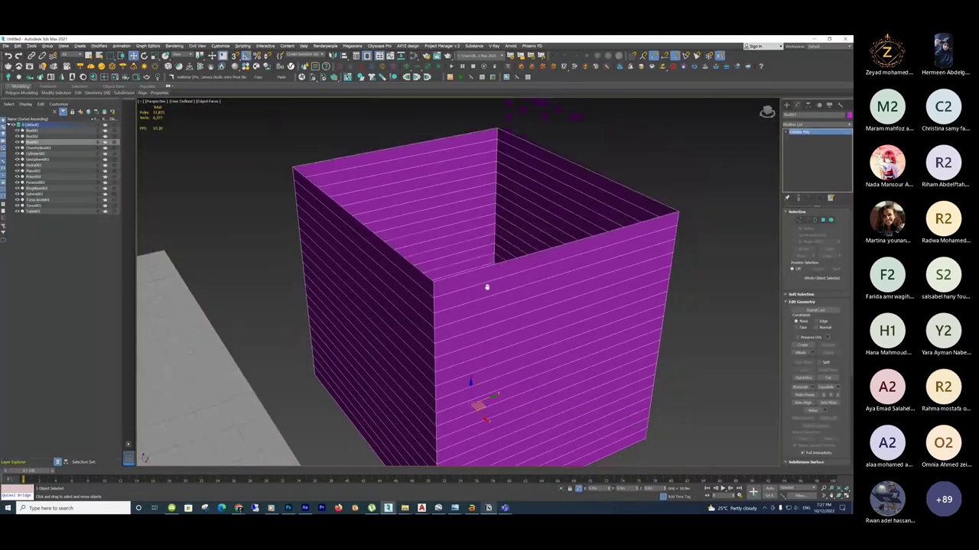
{"action": "scroll", "coordinate": [486, 287], "scroll_direction": "up", "scroll_amount": 2}
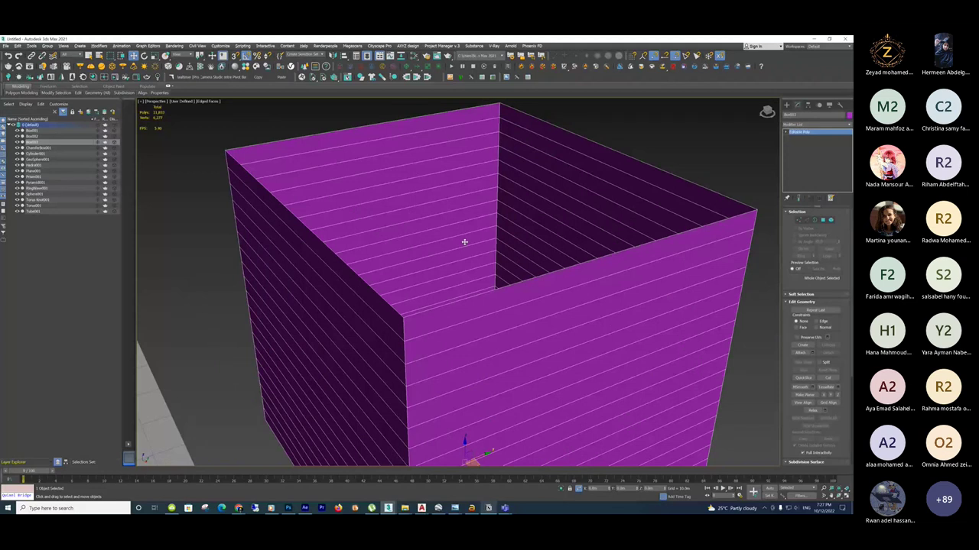
{"action": "scroll", "coordinate": [464, 242], "scroll_direction": "down", "scroll_amount": 2}
{"action": "left_click", "coordinate": [812, 124]}
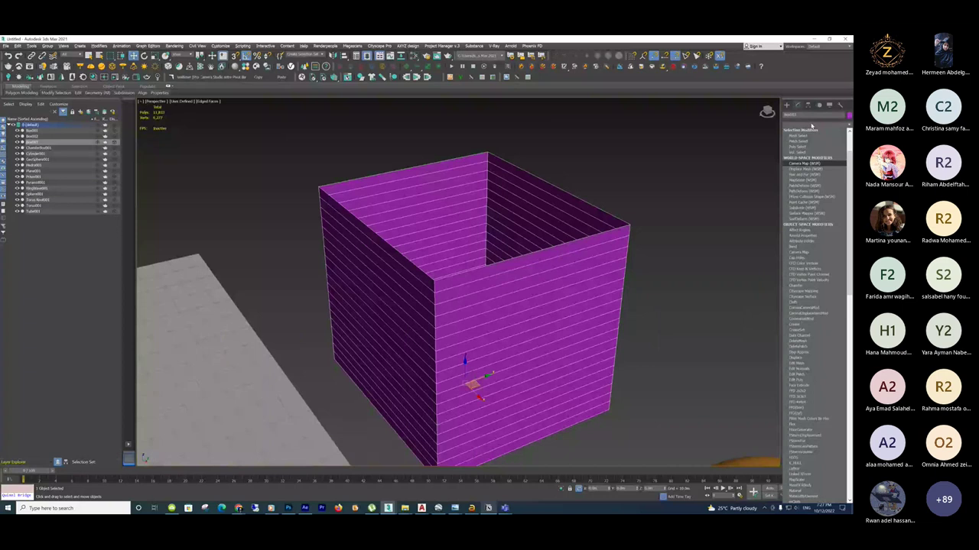
Add Cap Holes to seal the box top, remove and restore it, then reopen the Modifier List.
{"action": "left_click", "coordinate": [796, 258]}
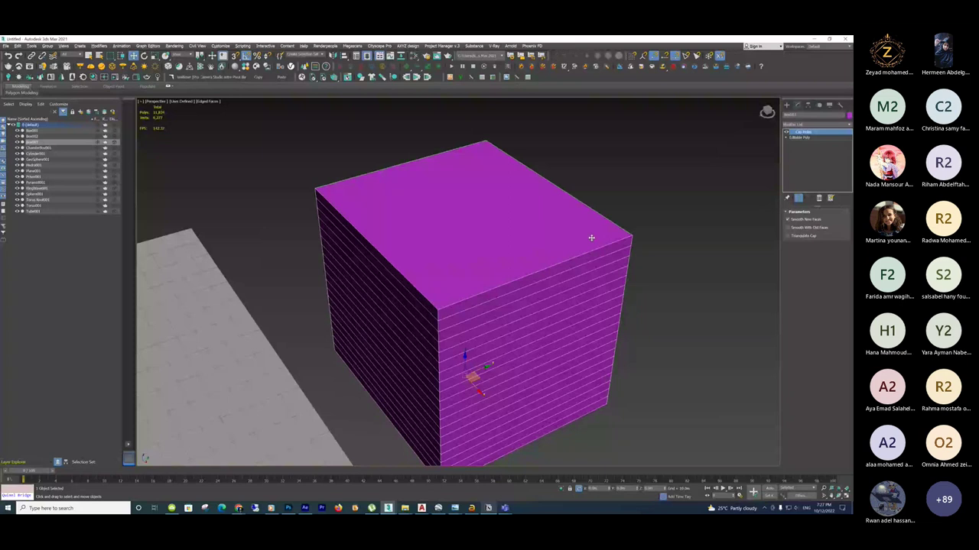
{"action": "middle_click_drag", "start_coordinate": [591, 237], "coordinate": [568, 211], "text": "alt"}
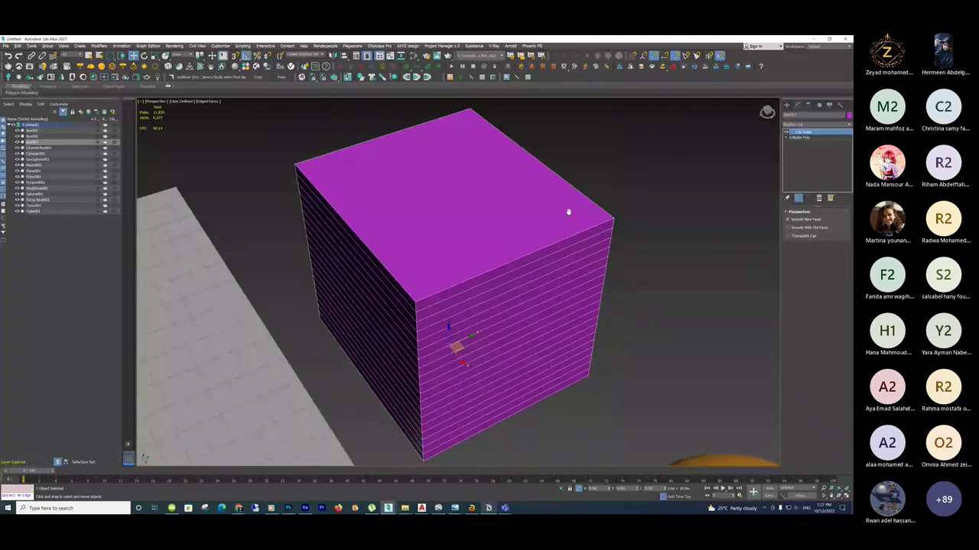
{"action": "middle_click_drag", "start_coordinate": [568, 212], "coordinate": [556, 208]}
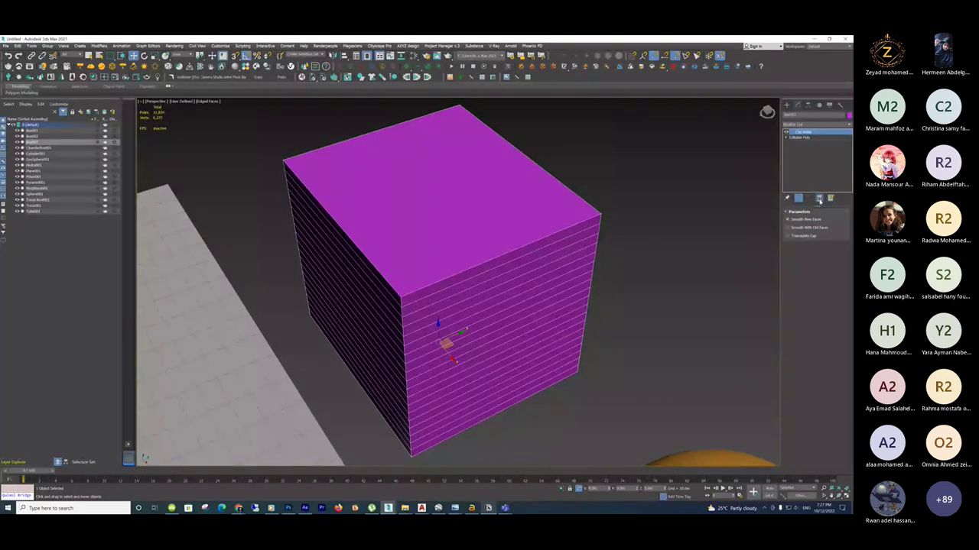
{"action": "left_click", "coordinate": [818, 199]}
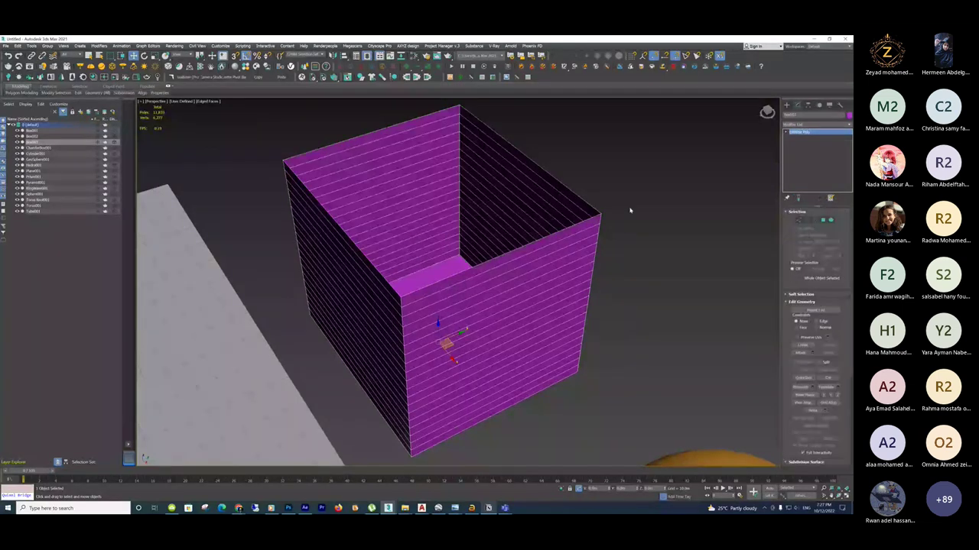
{"action": "key", "text": "ctrl+z"}
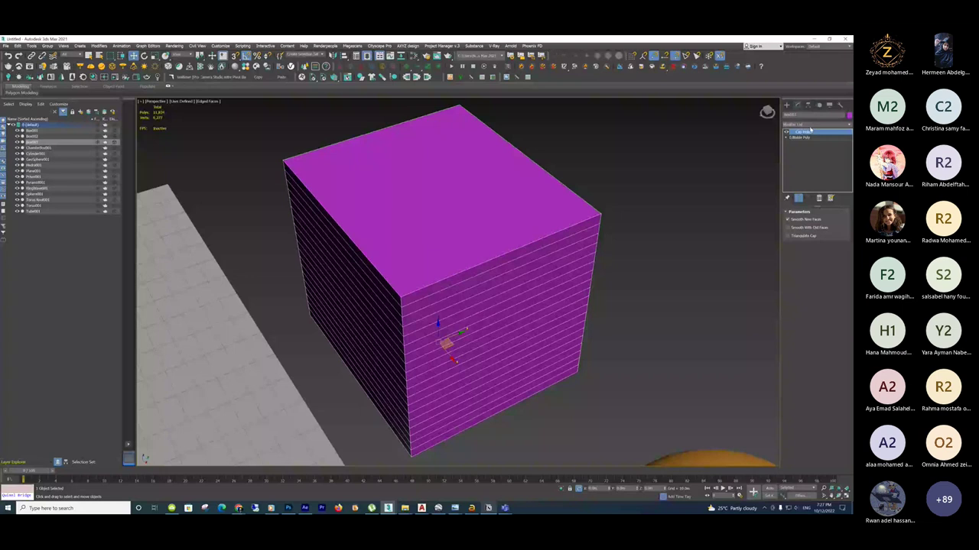
{"action": "left_click", "coordinate": [811, 124]}
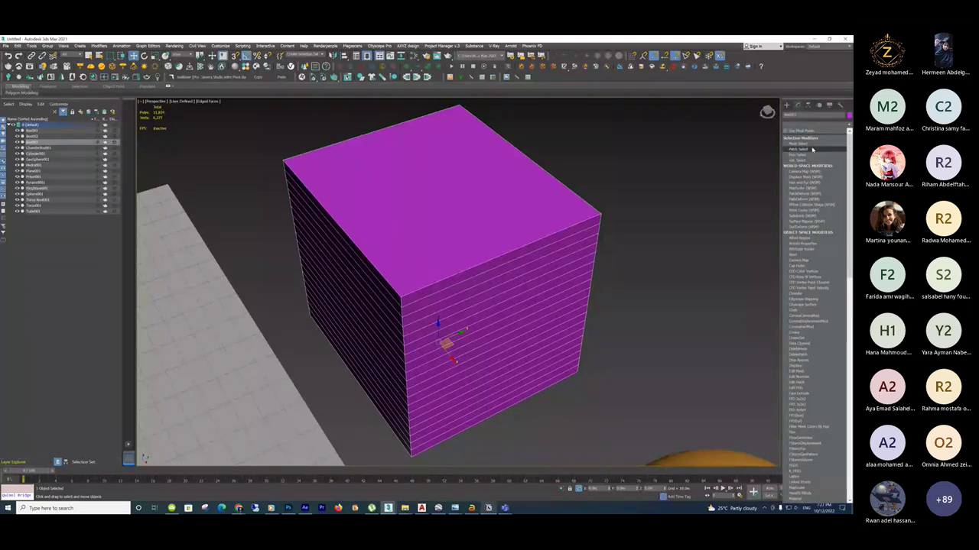
{"action": "scroll", "coordinate": [812, 149], "scroll_direction": "down", "scroll_amount": 8}
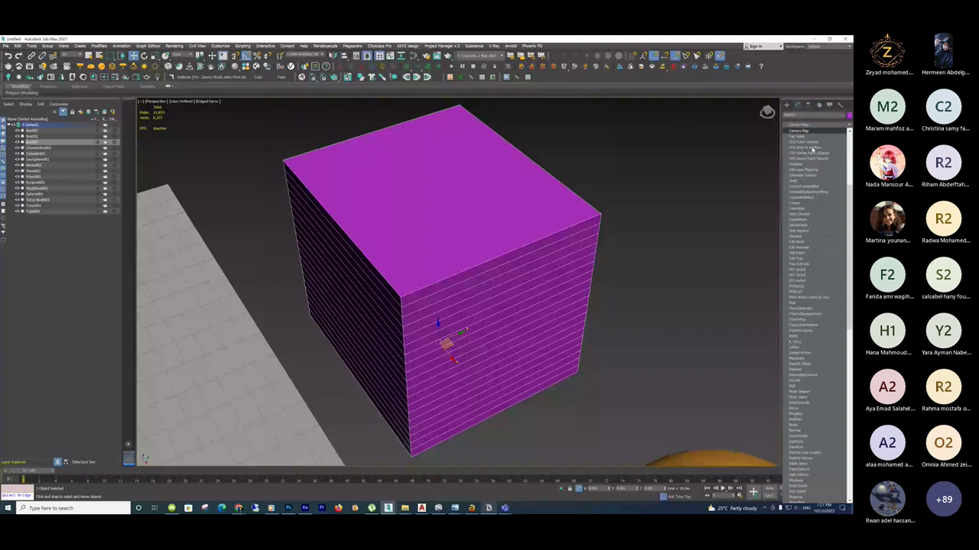
Add a Chamfer modifier to the cube, hide edged faces with F4, and lower Chamfer Segments.
{"action": "left_click", "coordinate": [812, 149]}
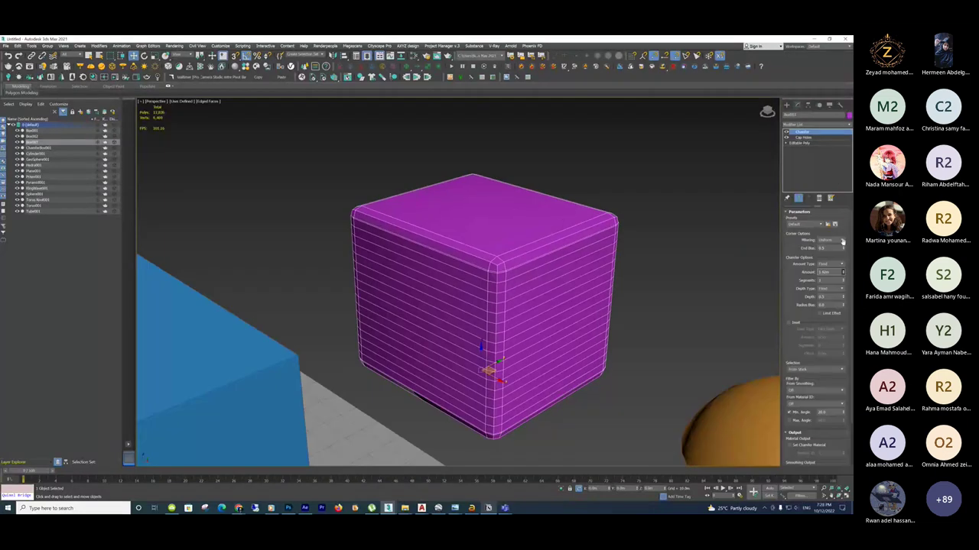
{"action": "middle_click_drag", "start_coordinate": [757, 252], "coordinate": [664, 245], "text": "alt"}
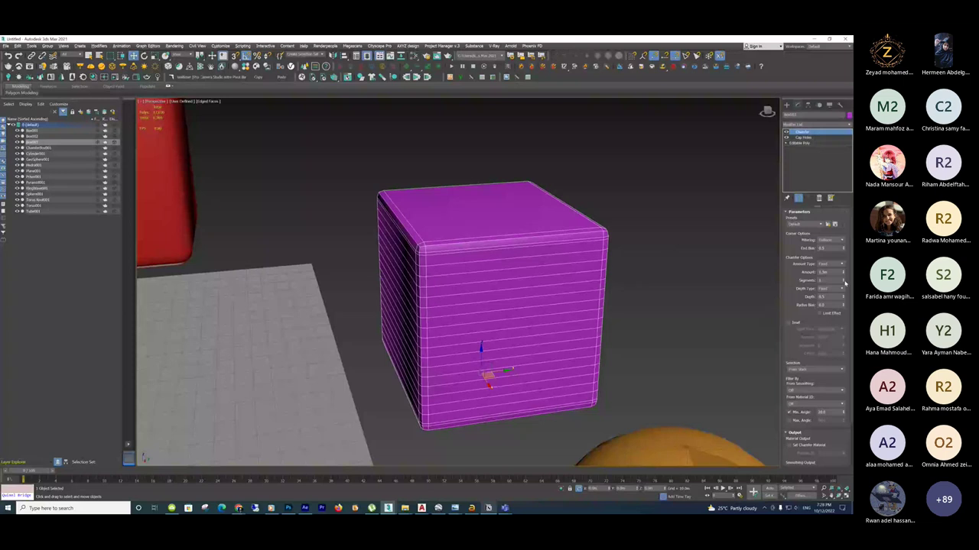
{"action": "key", "text": "F4"}
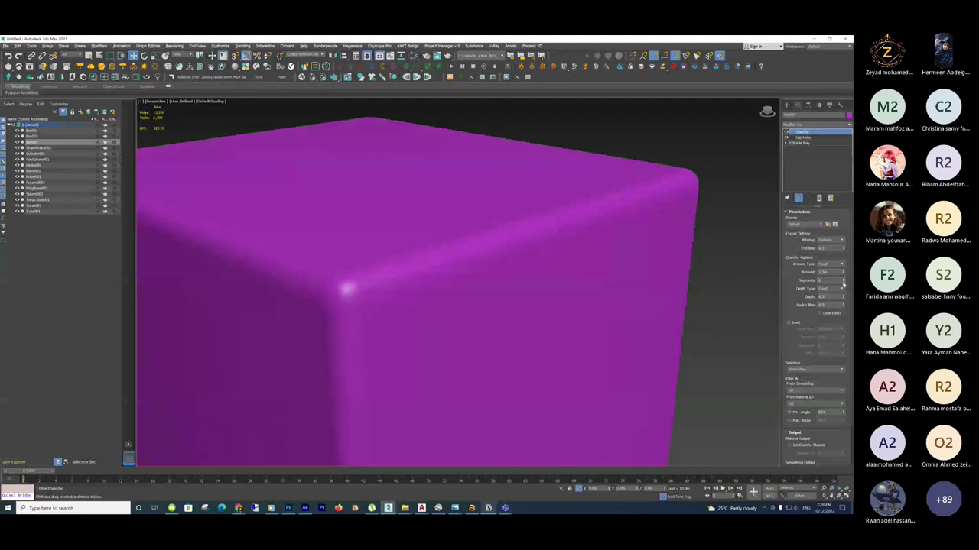
{"action": "left_click", "coordinate": [844, 284]}
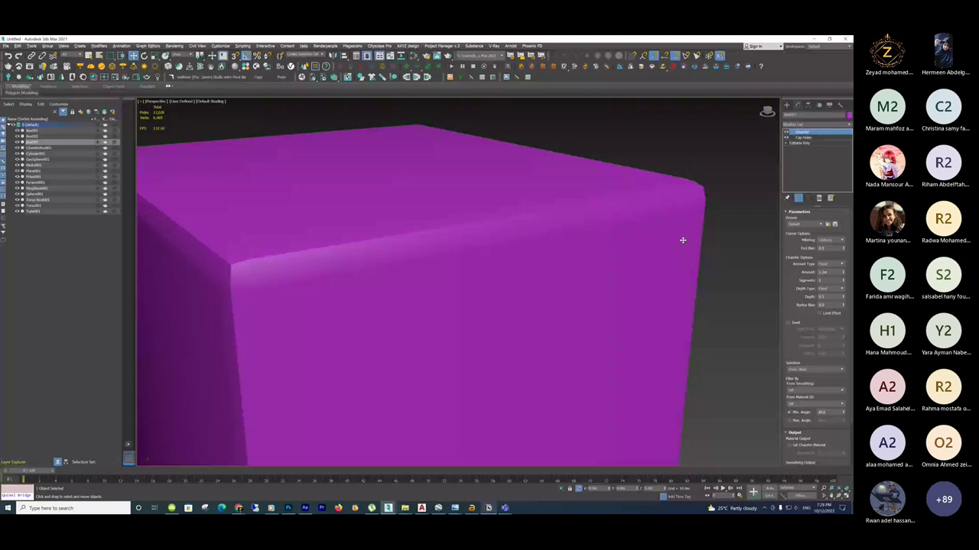
{"action": "scroll", "coordinate": [683, 241], "scroll_direction": "up", "scroll_amount": 2}
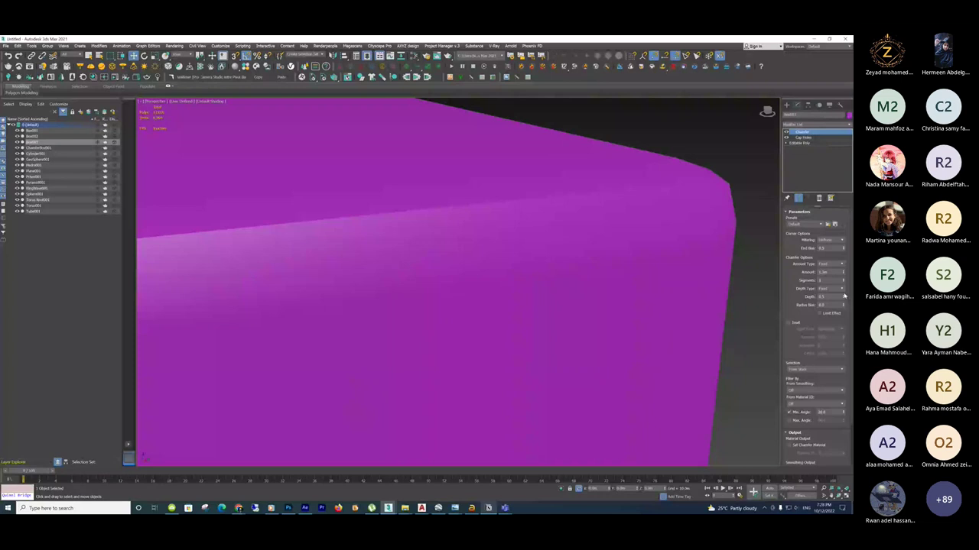
{"action": "scroll", "coordinate": [525, 230], "scroll_direction": "down", "scroll_amount": 5}
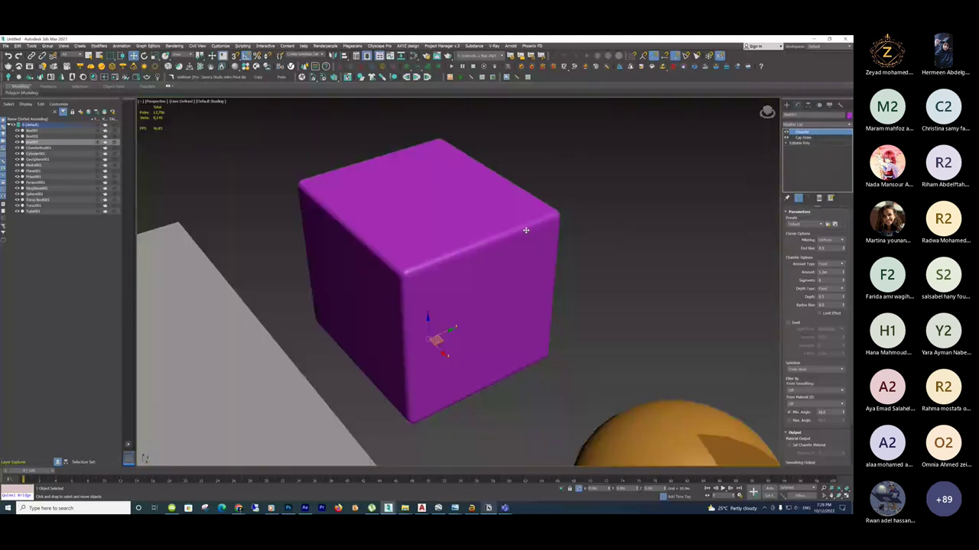
{"action": "left_click", "coordinate": [804, 133]}
Add an FFD 3x3x3 lattice to the cube and select a top corner control point.
{"action": "left_click", "coordinate": [814, 126]}
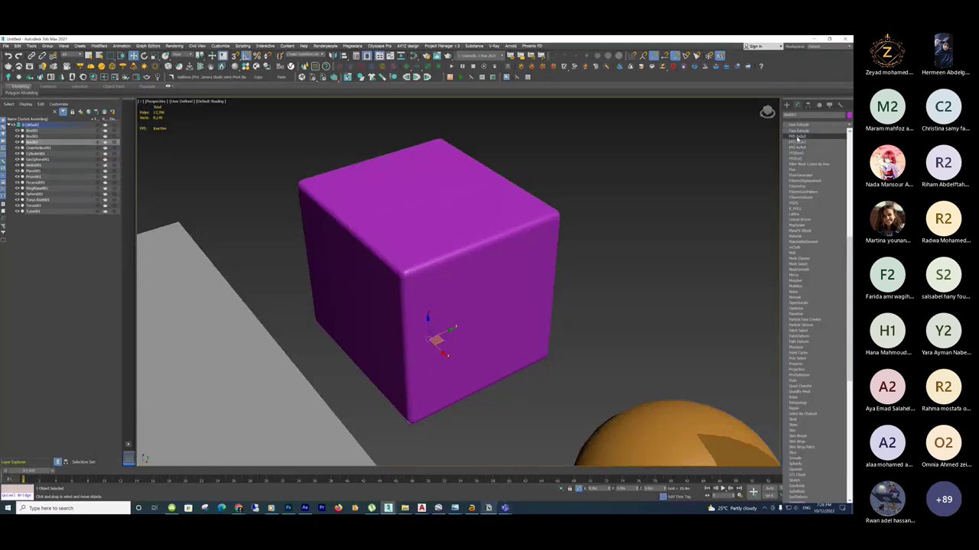
{"action": "left_click", "coordinate": [797, 137]}
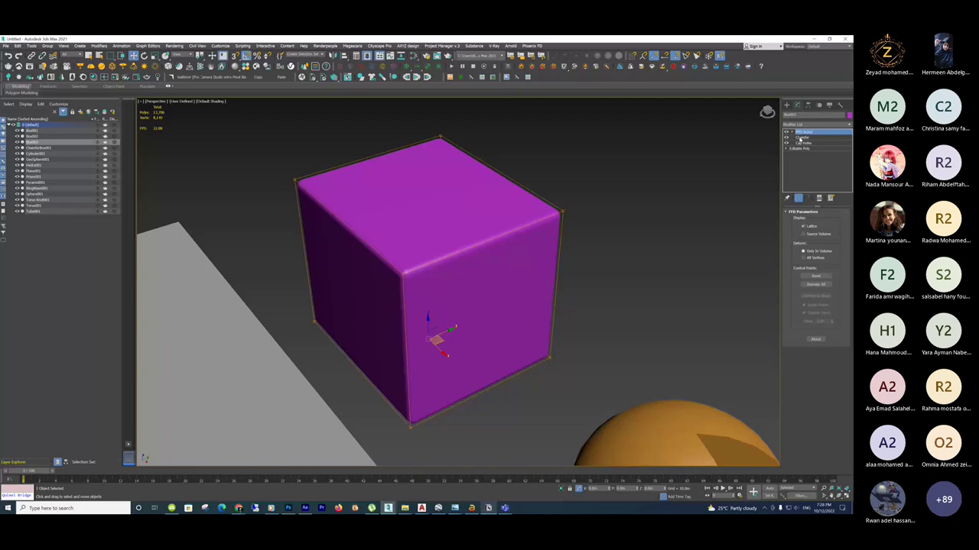
{"action": "key", "text": "1"}
{"action": "middle_click_drag", "start_coordinate": [444, 229], "coordinate": [581, 230], "text": "alt"}
{"action": "left_click", "coordinate": [575, 222]}
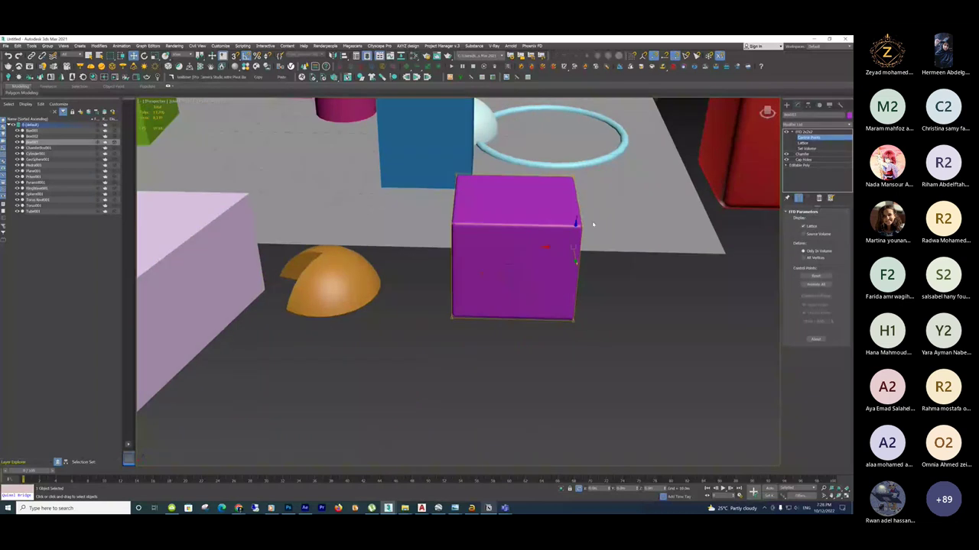
{"action": "middle_click_drag", "start_coordinate": [593, 224], "coordinate": [810, 201], "text": "alt"}
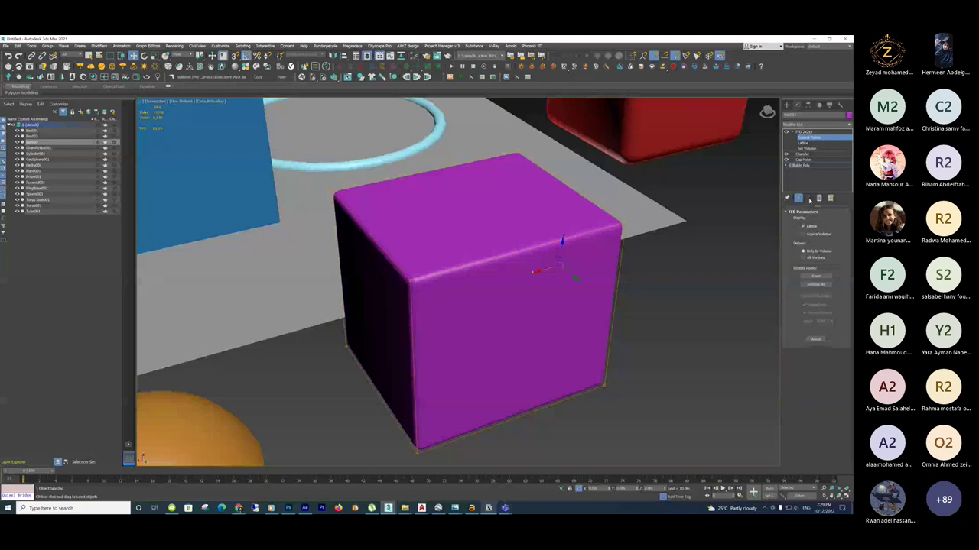
Remove the Chamfer modifier and reselect the FFD 3x3x3 to reach its control points.
{"action": "left_click", "coordinate": [790, 148]}
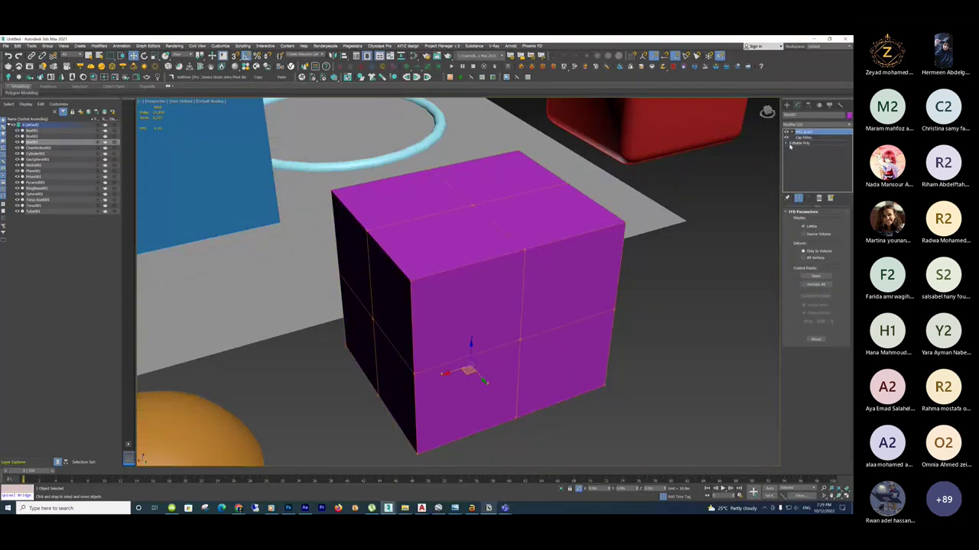
{"action": "middle_click_drag", "start_coordinate": [596, 245], "coordinate": [538, 258], "text": "alt"}
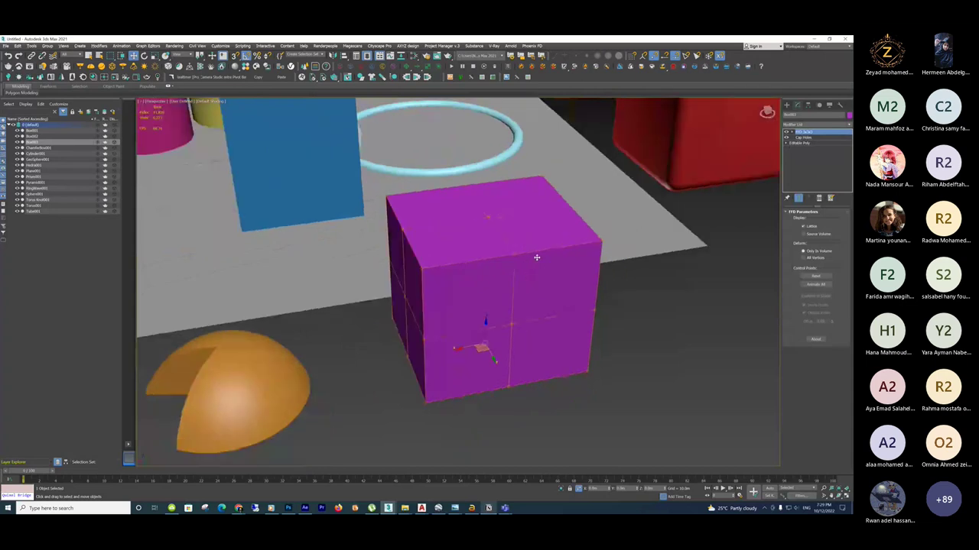
{"action": "left_click", "coordinate": [796, 136]}
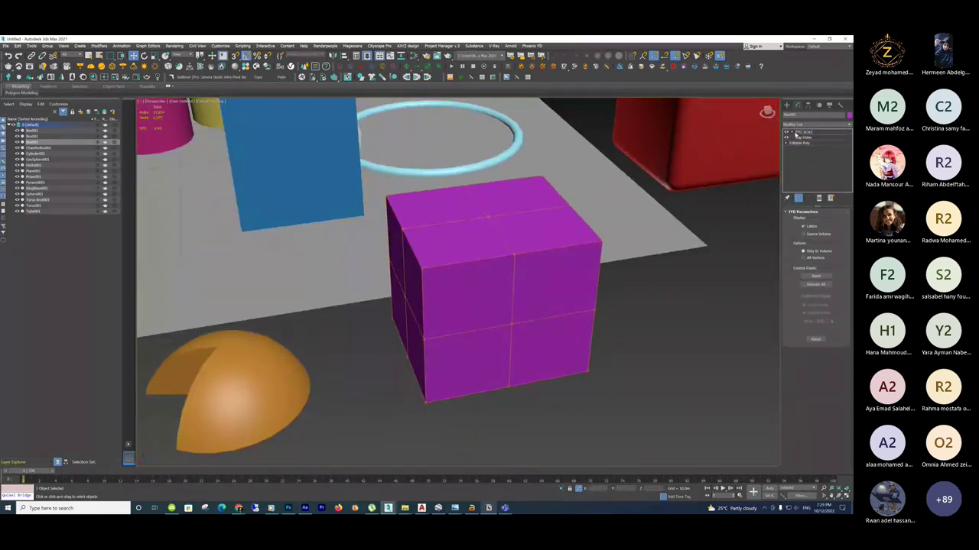
{"action": "left_click", "coordinate": [797, 134]}
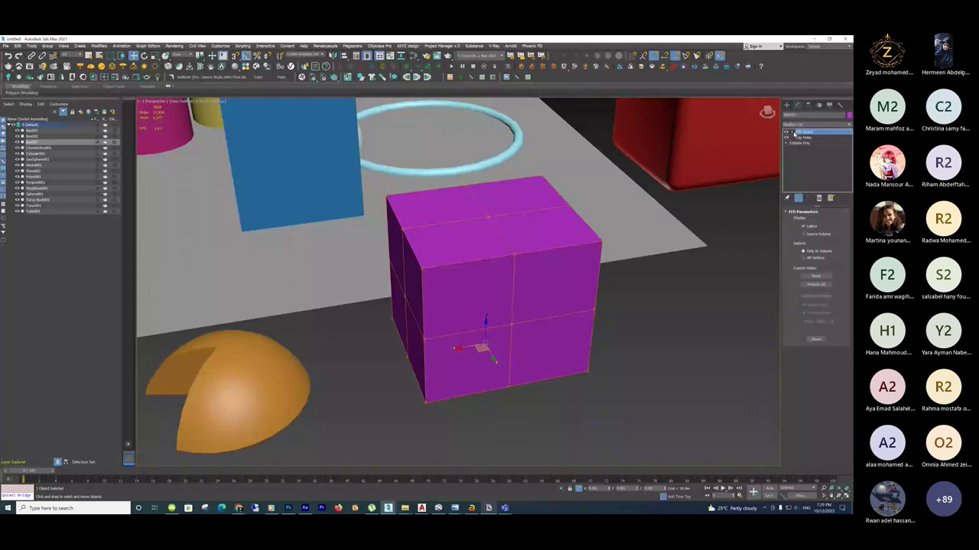
{"action": "left_click", "coordinate": [788, 131]}
Try pulling lattice control points up and outward, undoing and moving them back.
{"action": "middle_click_drag", "start_coordinate": [526, 181], "coordinate": [490, 287], "text": "alt"}
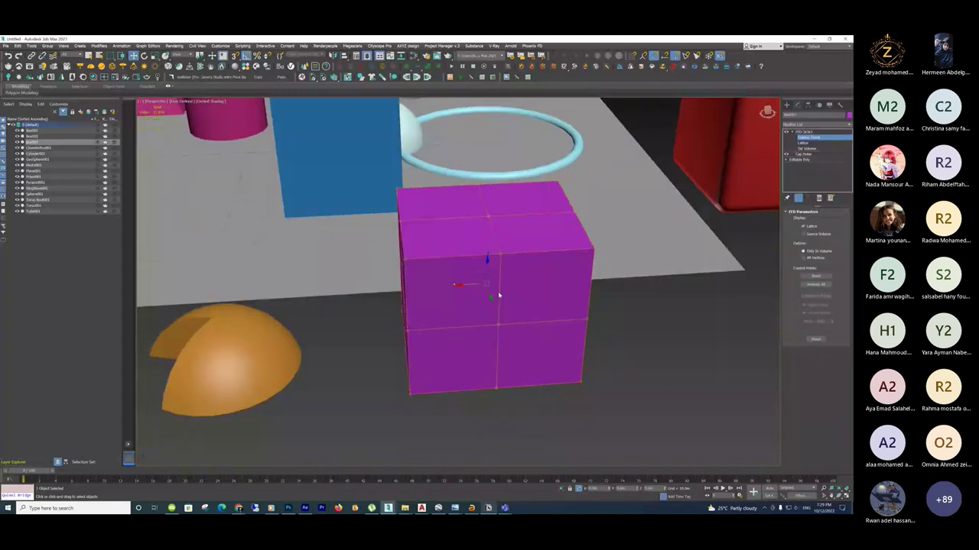
{"action": "left_click", "coordinate": [485, 263]}
{"action": "left_click_drag", "start_coordinate": [485, 264], "coordinate": [485, 256]}
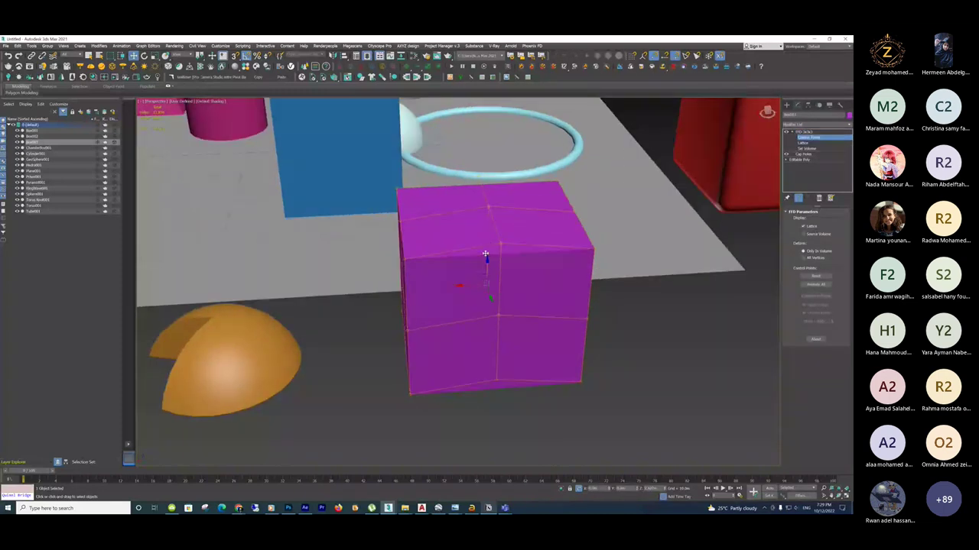
{"action": "key", "text": "ctrl+z"}
{"action": "middle_click_drag", "start_coordinate": [485, 253], "coordinate": [535, 275], "text": "alt"}
{"action": "left_click_drag", "start_coordinate": [546, 282], "coordinate": [570, 283]}
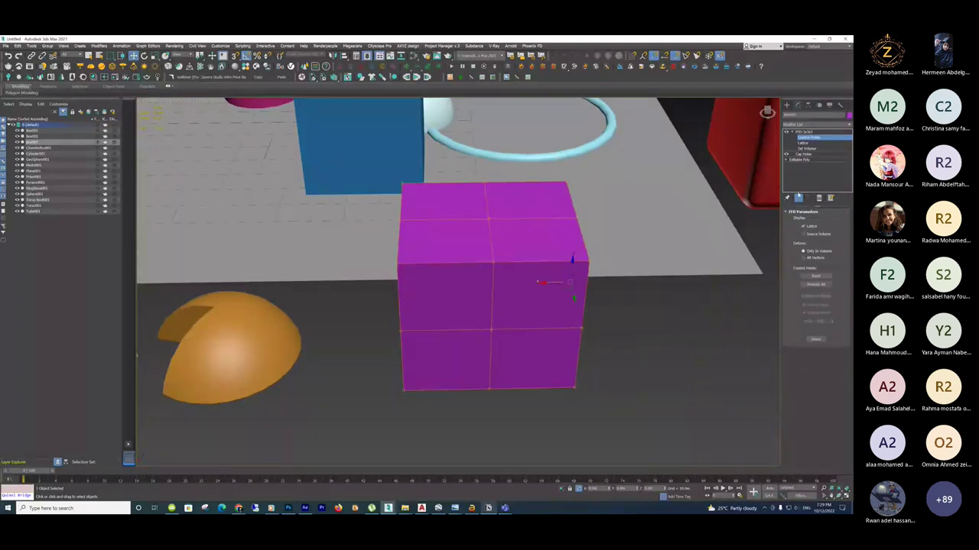
{"action": "left_click", "coordinate": [803, 139]}
In wireframe, select edges of the Editable Poly and add connecting edges with Connect.
{"action": "left_click", "coordinate": [801, 154]}
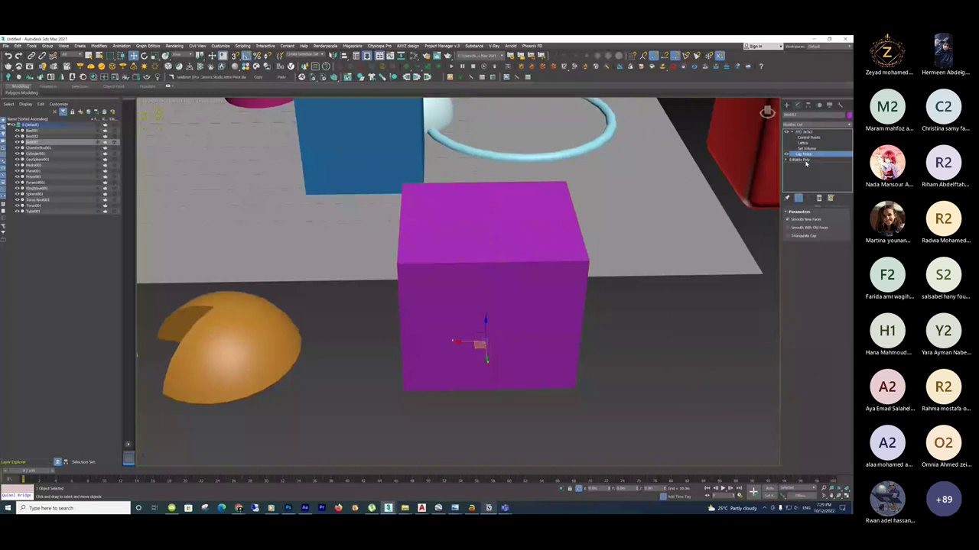
{"action": "left_click", "coordinate": [803, 160]}
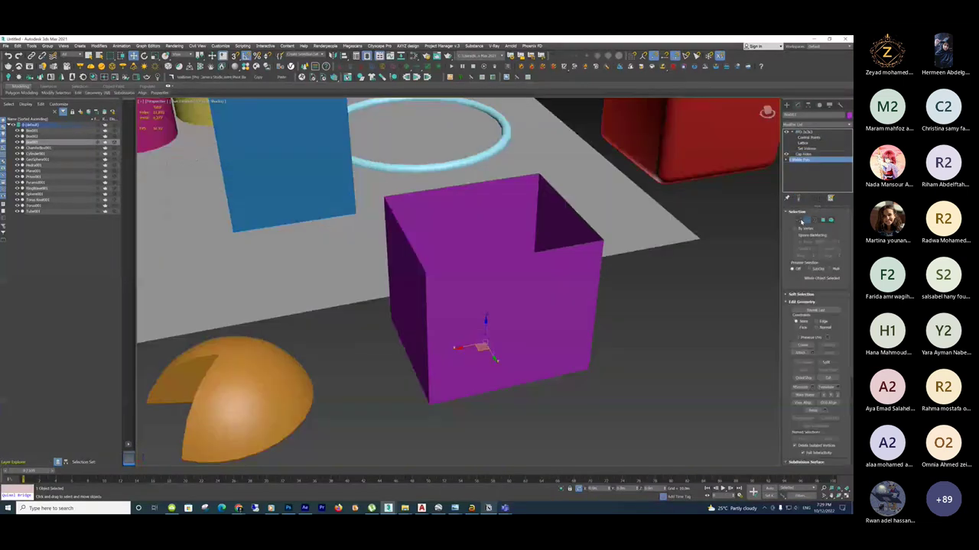
{"action": "left_click", "coordinate": [806, 220]}
{"action": "middle_click_drag", "start_coordinate": [535, 398], "coordinate": [475, 410], "text": "alt"}
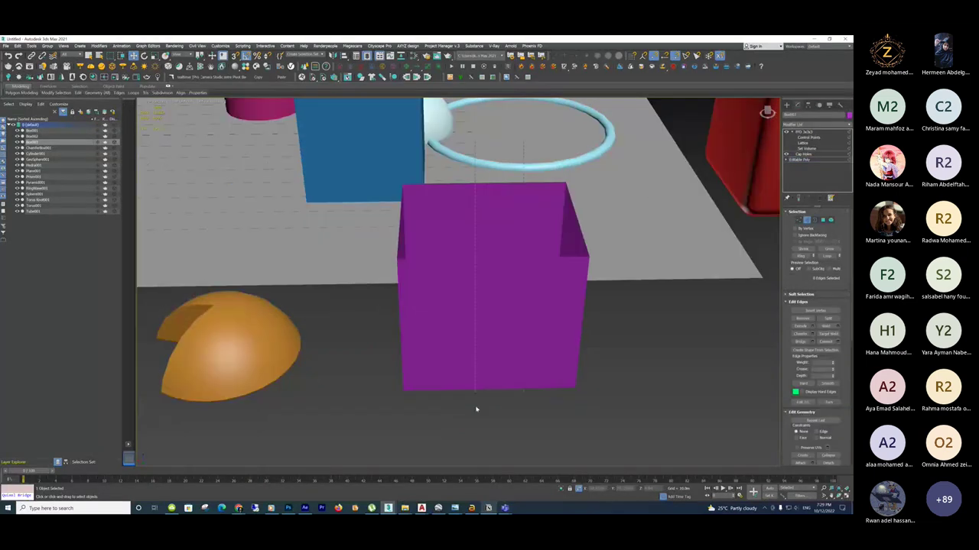
{"action": "key", "text": "F3"}
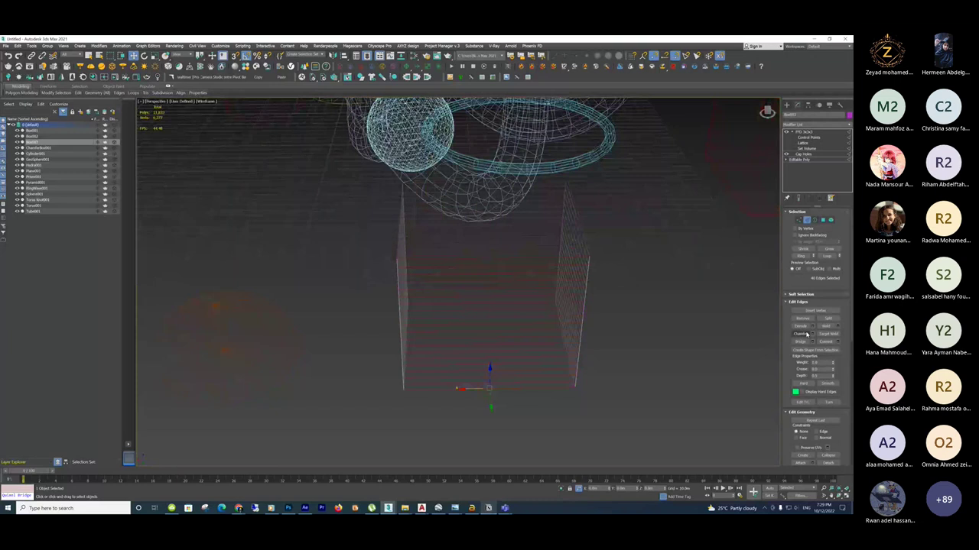
{"action": "left_click", "coordinate": [832, 342]}
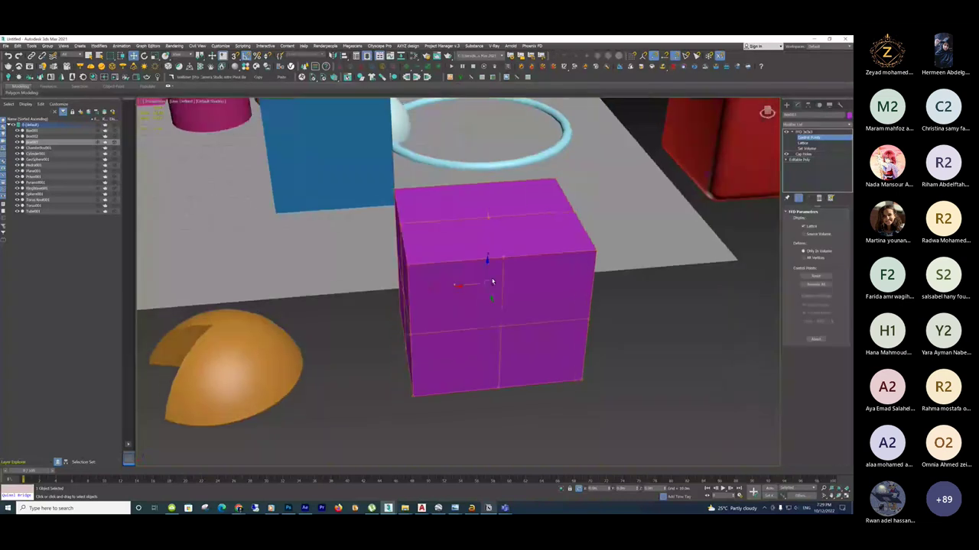
Bend the box via its middle control points, then delete the FFD modifier and frame the scene.
{"action": "left_click_drag", "start_coordinate": [492, 282], "coordinate": [482, 216]}
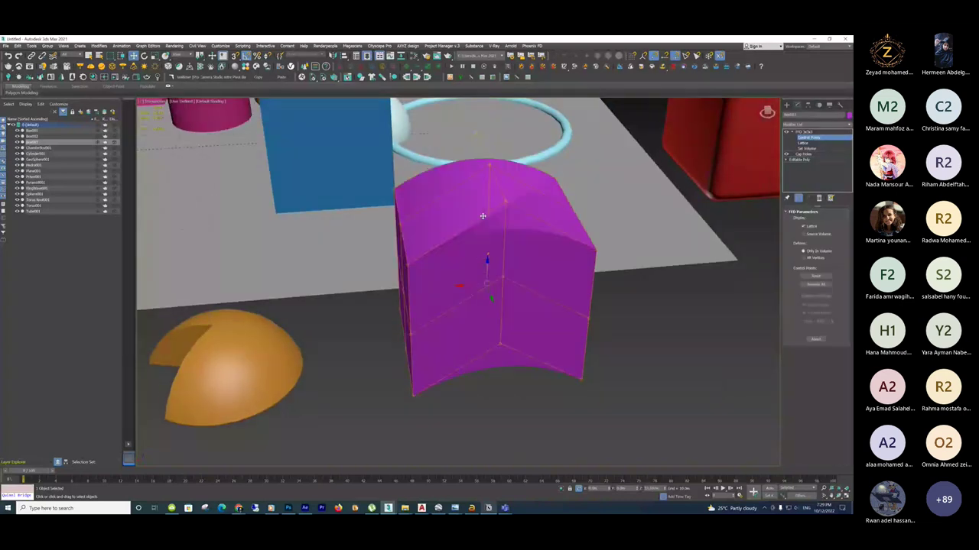
{"action": "middle_click_drag", "start_coordinate": [482, 217], "coordinate": [518, 238], "text": "alt"}
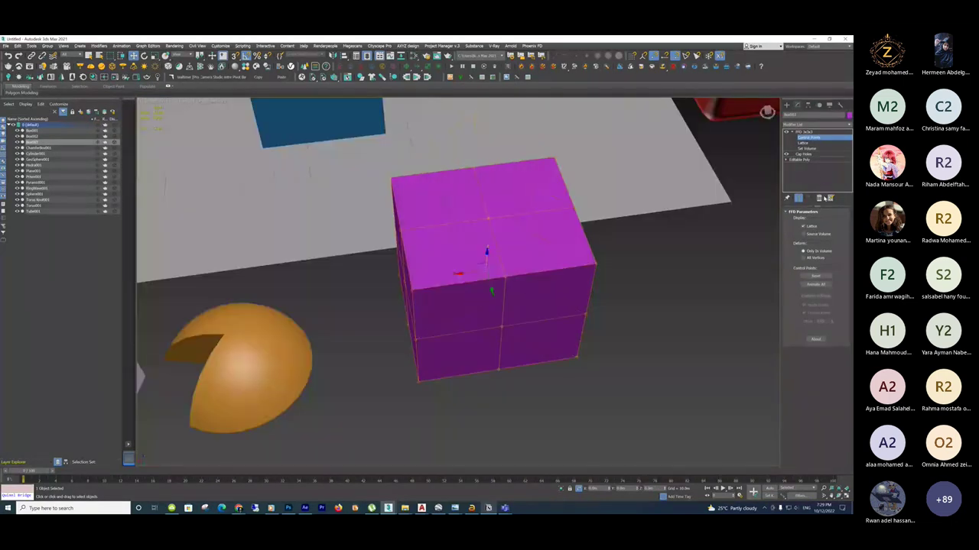
{"action": "left_click", "coordinate": [829, 198]}
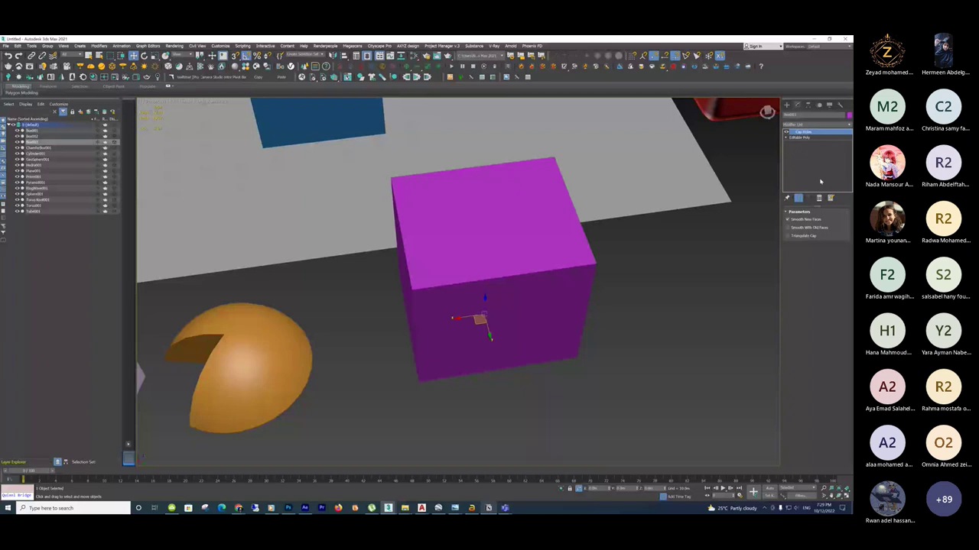
{"action": "key", "text": "ctrl+shift+z"}
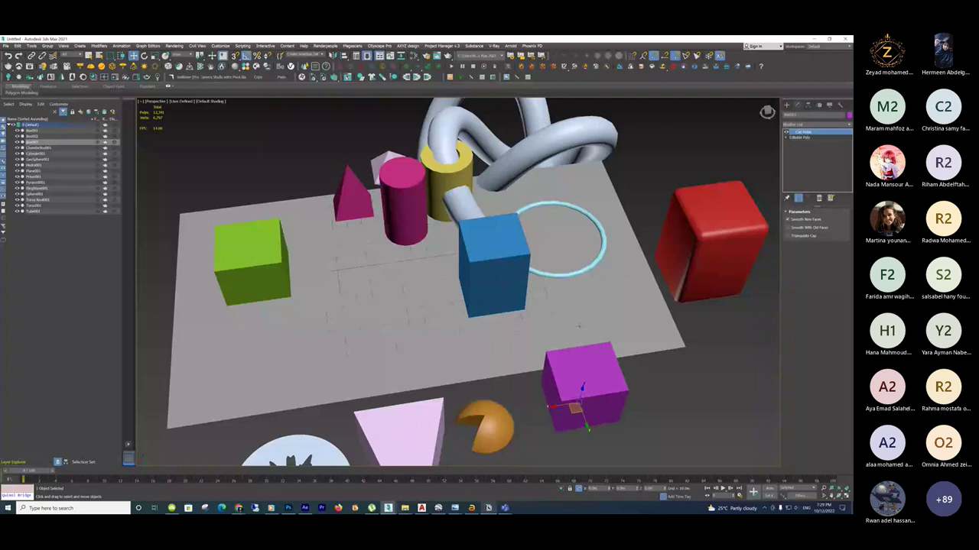
Select the torus knot with Edged Faces on and preview the lattice as Joints Only, then Struts Only.
{"action": "middle_click_drag", "start_coordinate": [579, 327], "coordinate": [488, 218], "text": "alt"}
{"action": "left_click", "coordinate": [488, 219]}
{"action": "key", "text": "F4"}
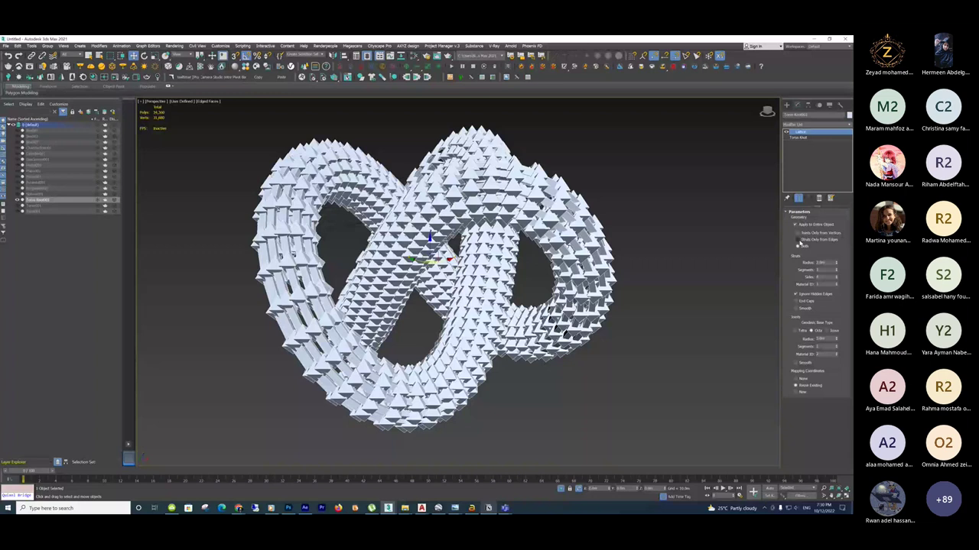
{"action": "left_click", "coordinate": [798, 233]}
{"action": "left_click", "coordinate": [803, 240]}
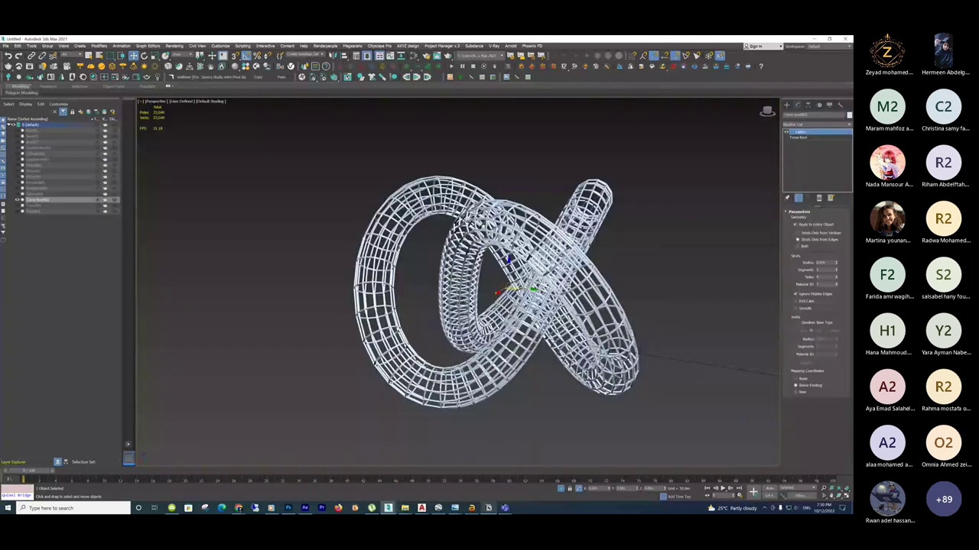
Set the lattice to Both with Icosa joints and frame the whole knot.
{"action": "scroll", "coordinate": [561, 277], "scroll_direction": "up", "scroll_amount": 3}
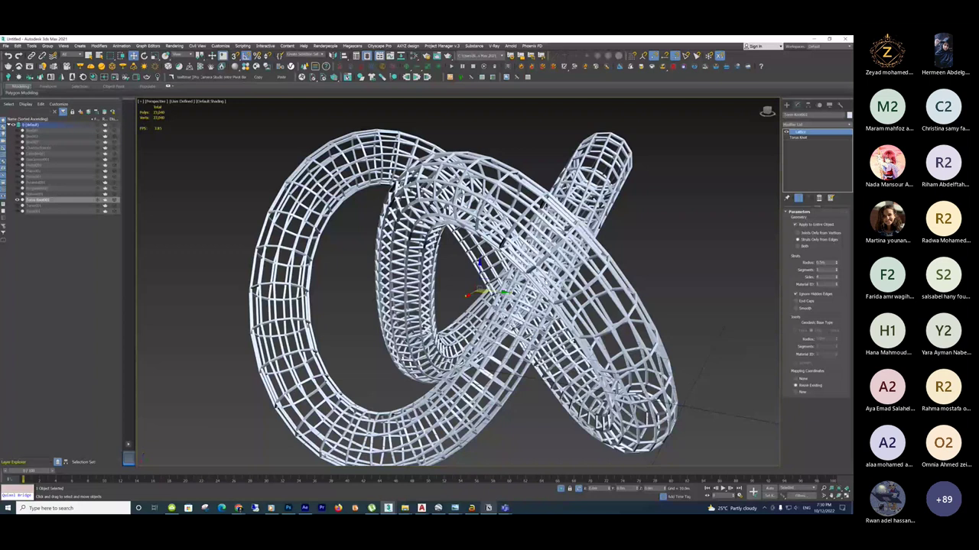
{"action": "scroll", "coordinate": [610, 182], "scroll_direction": "down", "scroll_amount": 2}
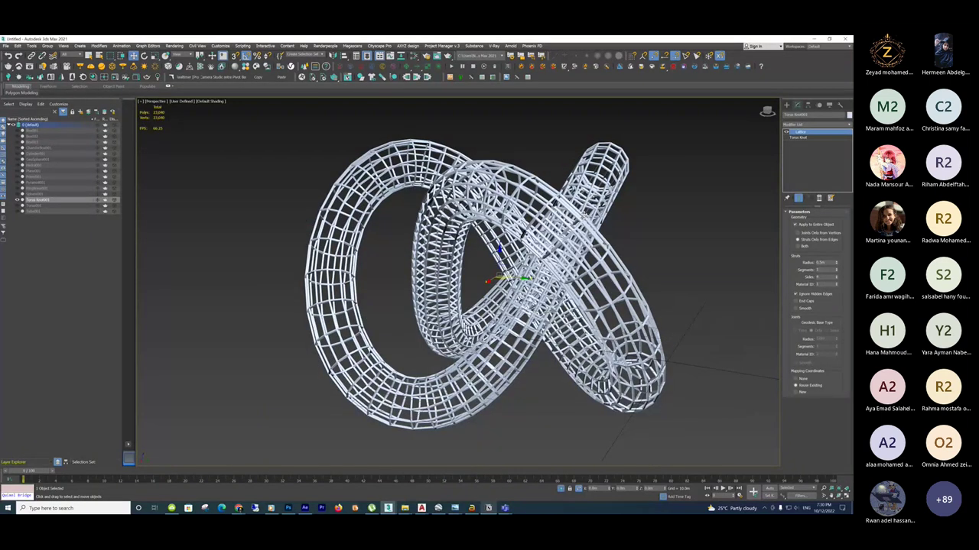
{"action": "middle_click_drag", "start_coordinate": [504, 283], "coordinate": [468, 289]}
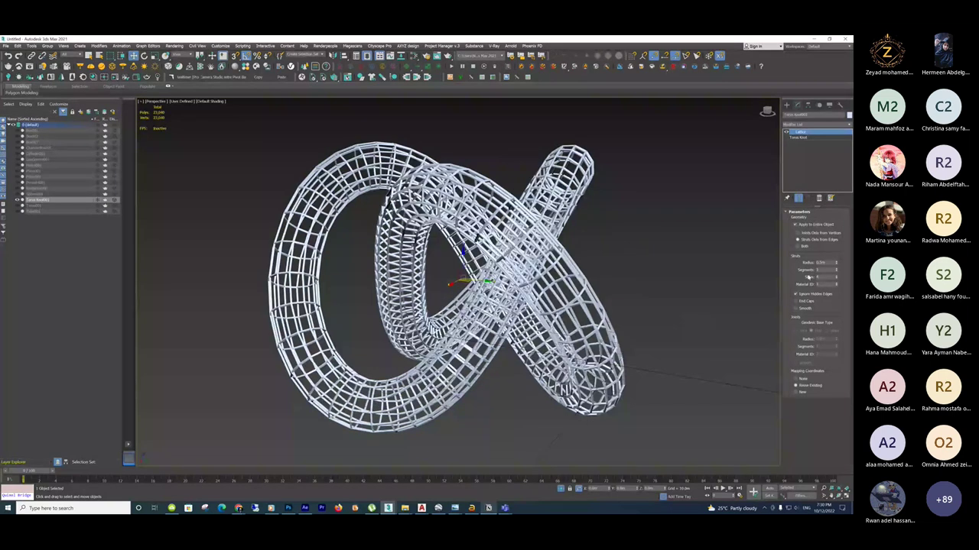
{"action": "left_click", "coordinate": [798, 233]}
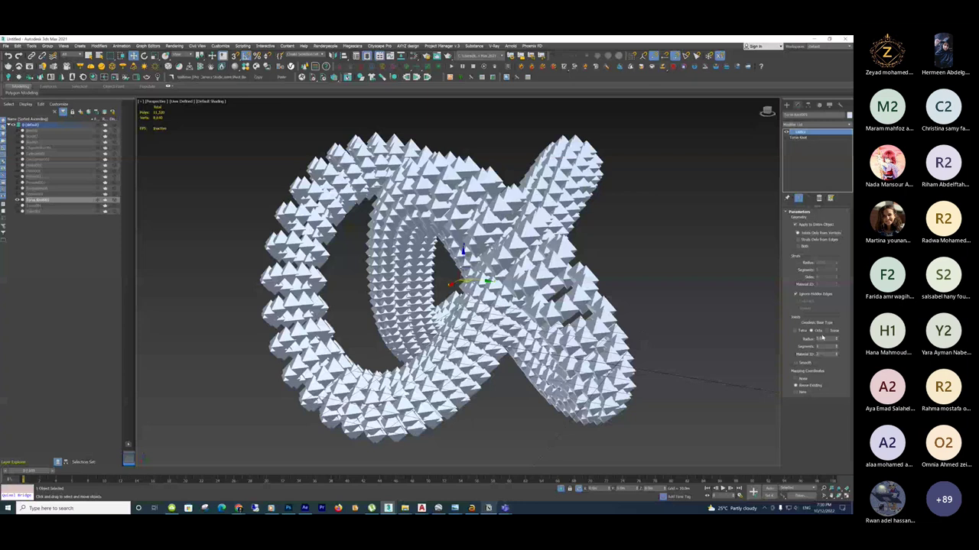
{"action": "left_click", "coordinate": [827, 330]}
{"action": "left_click", "coordinate": [821, 339]}
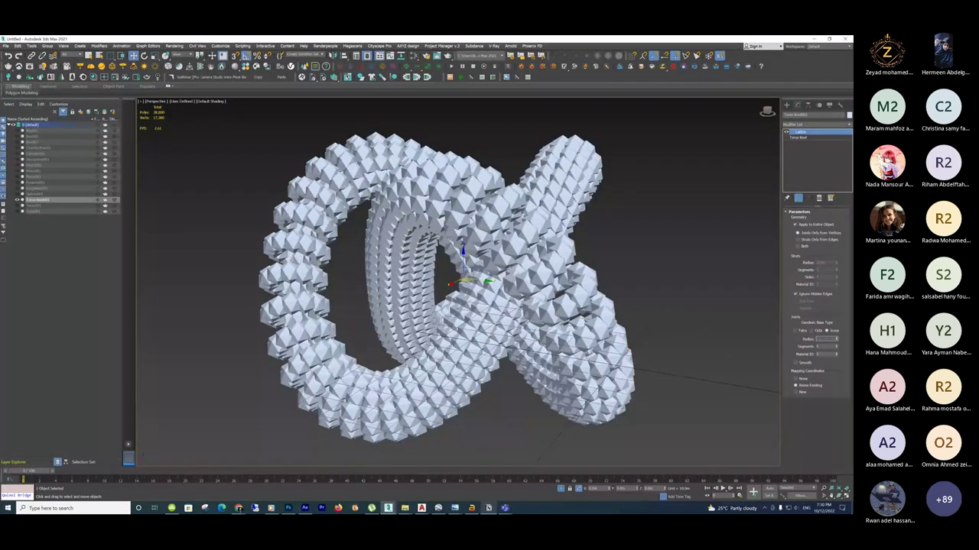
{"action": "scroll", "coordinate": [588, 232], "scroll_direction": "up", "scroll_amount": 8}
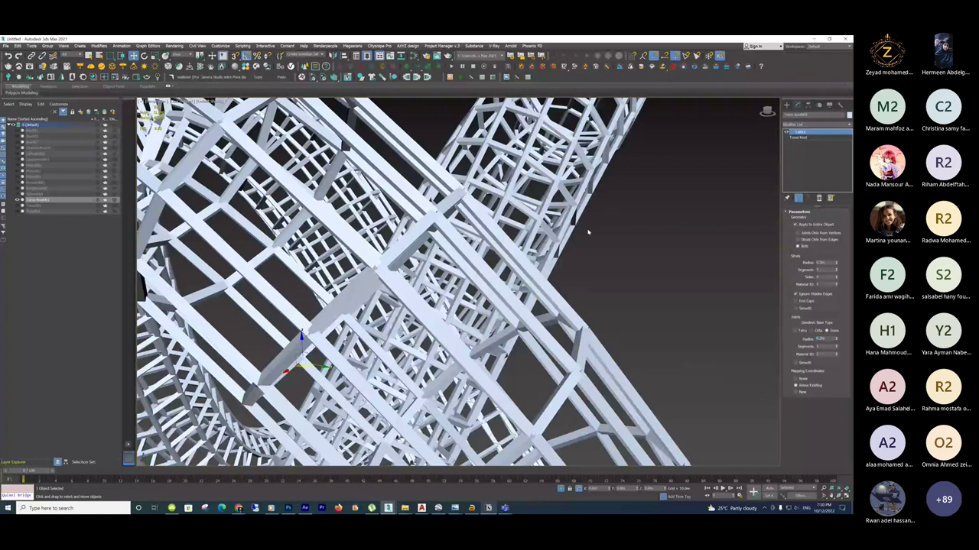
{"action": "left_click", "coordinate": [835, 341]}
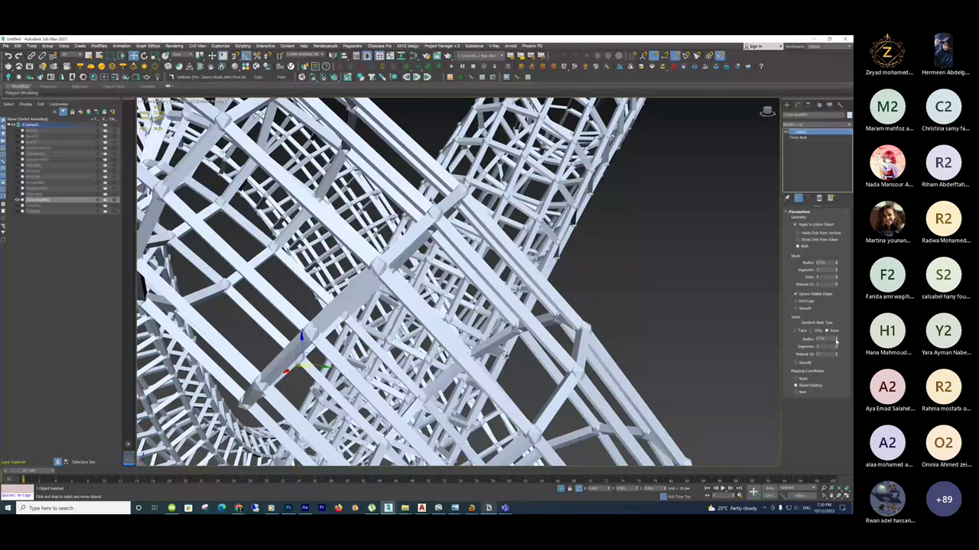
{"action": "key", "text": "z"}
{"action": "mouse_move", "coordinate": [463, 293]}
{"action": "middle_mouse_down", "text": "alt"}
{"action": "mouse_move", "coordinate": [478, 279]}
{"action": "mouse_move", "coordinate": [462, 285]}
{"action": "middle_mouse_up", "text": "alt"}
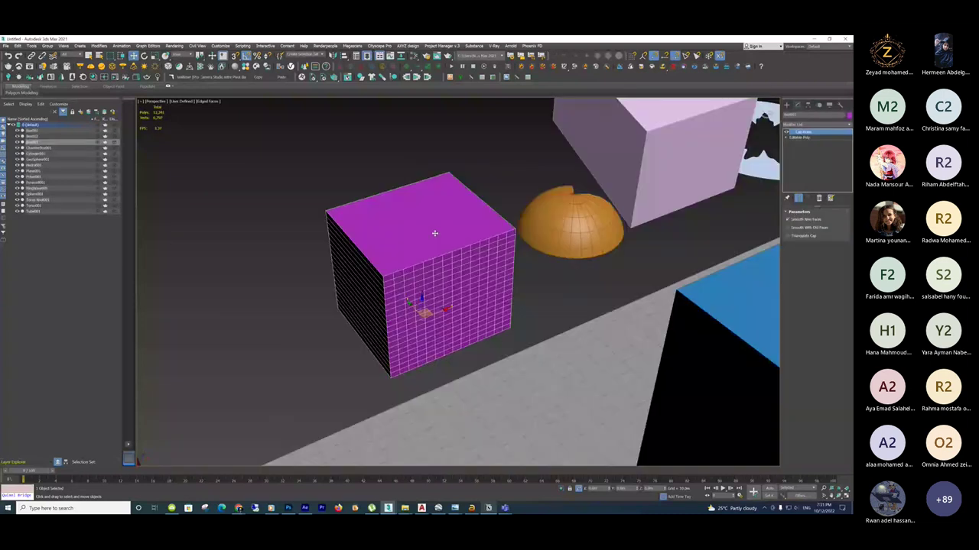
Disable the magenta cube's Cap Holes modifier to reopen its top, and bring up the Modifier List.
{"action": "middle_click_drag", "start_coordinate": [435, 234], "coordinate": [474, 245]}
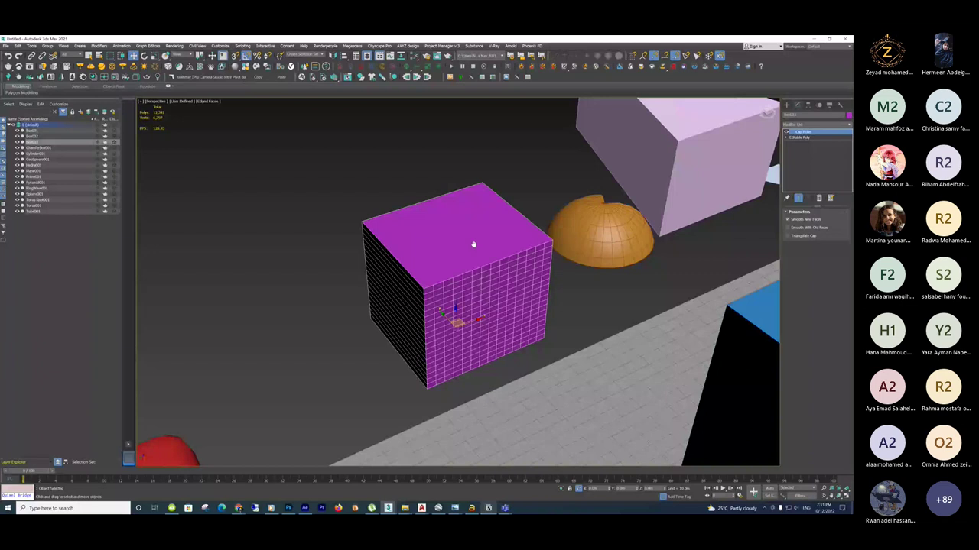
{"action": "middle_click_drag", "start_coordinate": [473, 244], "coordinate": [510, 239], "text": "alt"}
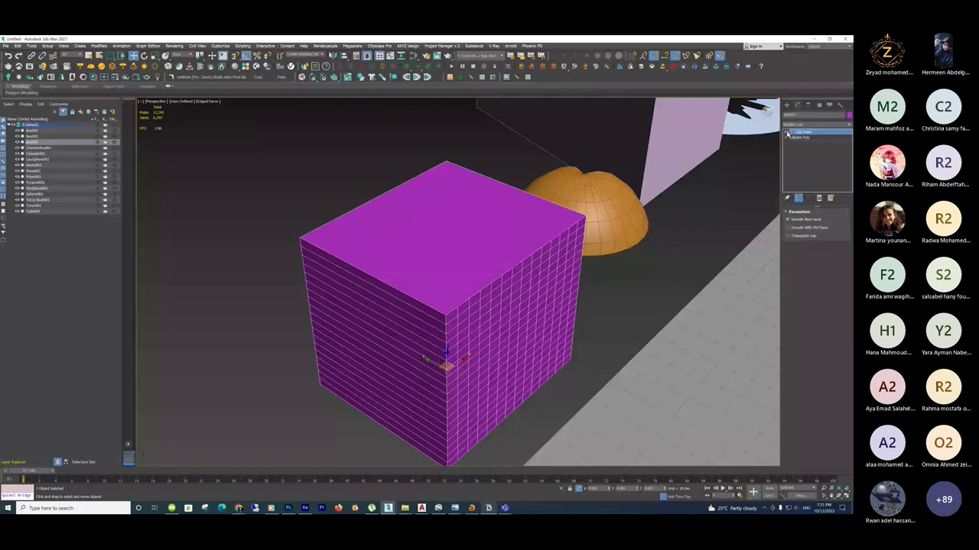
{"action": "left_click", "coordinate": [786, 133]}
{"action": "left_click", "coordinate": [809, 125]}
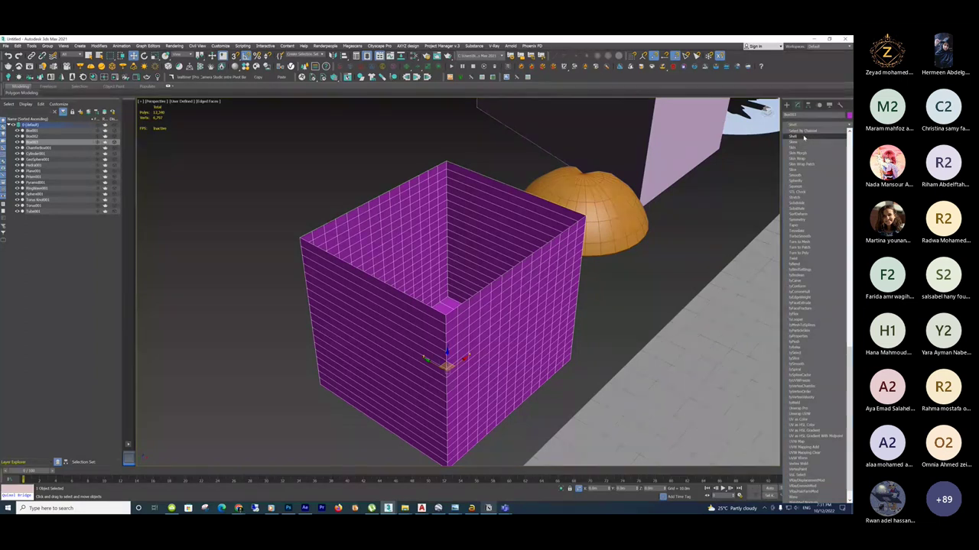
Add a Shell modifier to the magenta box, inspect the thickened walls, and switch to Top view.
{"action": "left_click", "coordinate": [804, 138]}
{"action": "scroll", "coordinate": [525, 259], "scroll_direction": "up", "scroll_amount": 2}
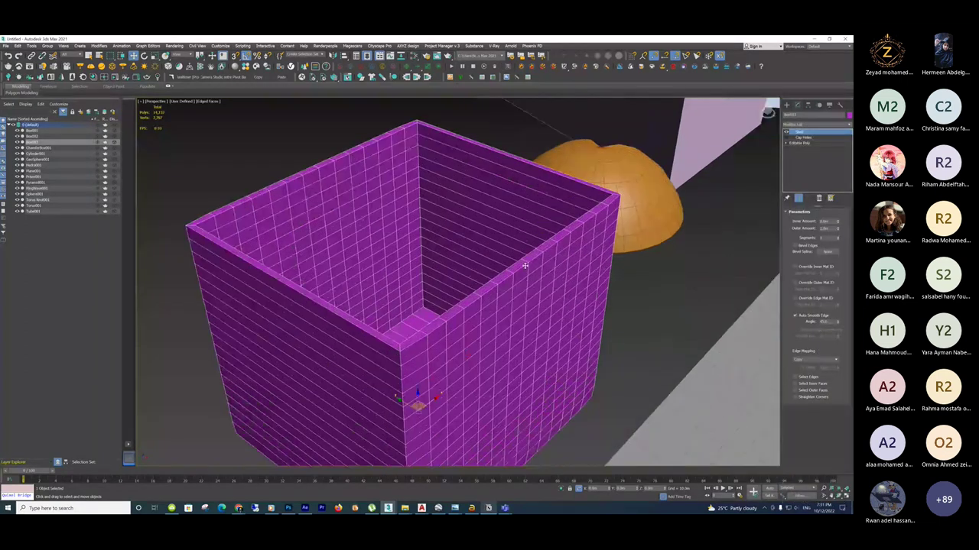
{"action": "scroll", "coordinate": [574, 211], "scroll_direction": "up", "scroll_amount": 2}
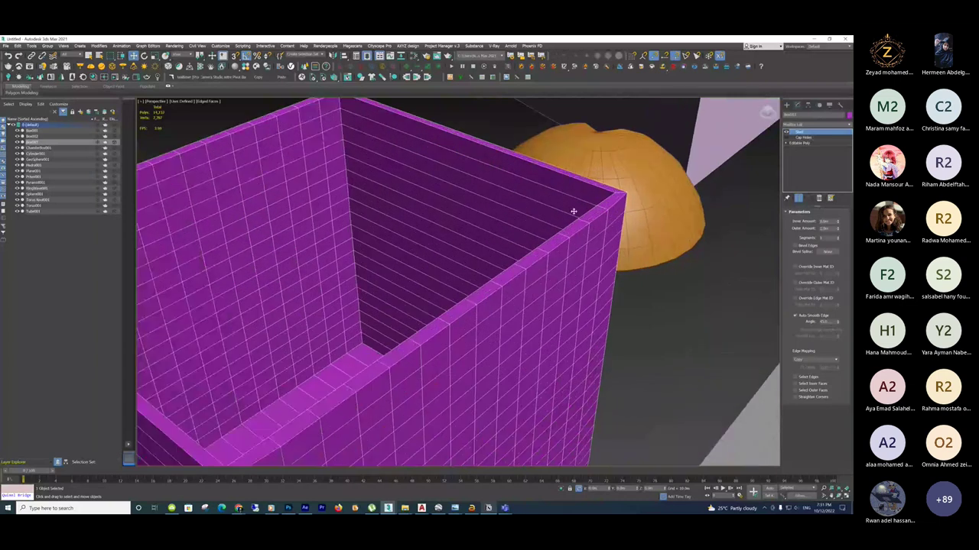
{"action": "scroll", "coordinate": [573, 211], "scroll_direction": "down", "scroll_amount": 2}
{"action": "middle_click_drag", "start_coordinate": [573, 211], "coordinate": [438, 337], "text": "alt"}
{"action": "scroll", "coordinate": [438, 337], "scroll_direction": "up", "scroll_amount": 3}
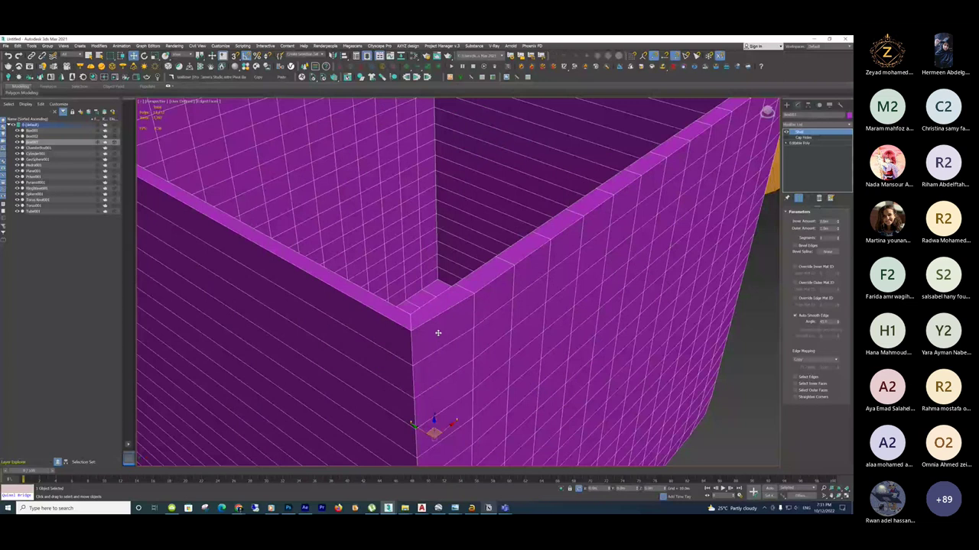
{"action": "scroll", "coordinate": [438, 333], "scroll_direction": "down", "scroll_amount": 3}
{"action": "middle_click_drag", "start_coordinate": [438, 333], "coordinate": [656, 297], "text": "alt"}
{"action": "scroll", "coordinate": [614, 301], "scroll_direction": "down", "scroll_amount": 3}
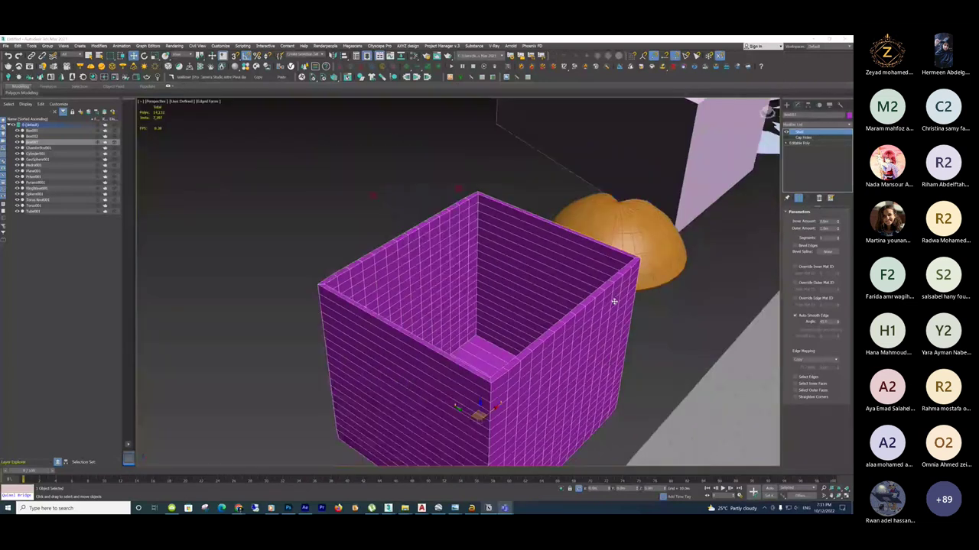
{"action": "scroll", "coordinate": [614, 301], "scroll_direction": "up", "scroll_amount": 3}
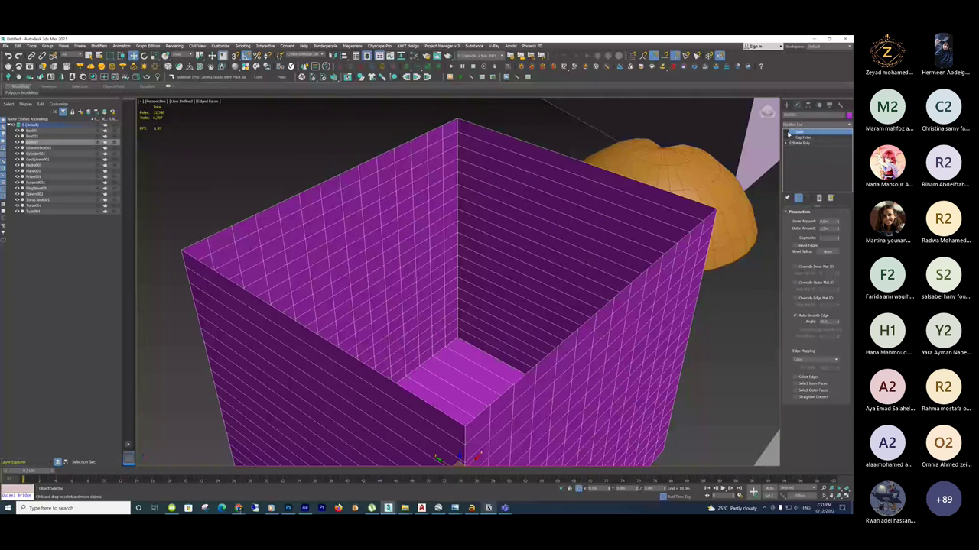
{"action": "scroll", "coordinate": [585, 285], "scroll_direction": "down", "scroll_amount": 2}
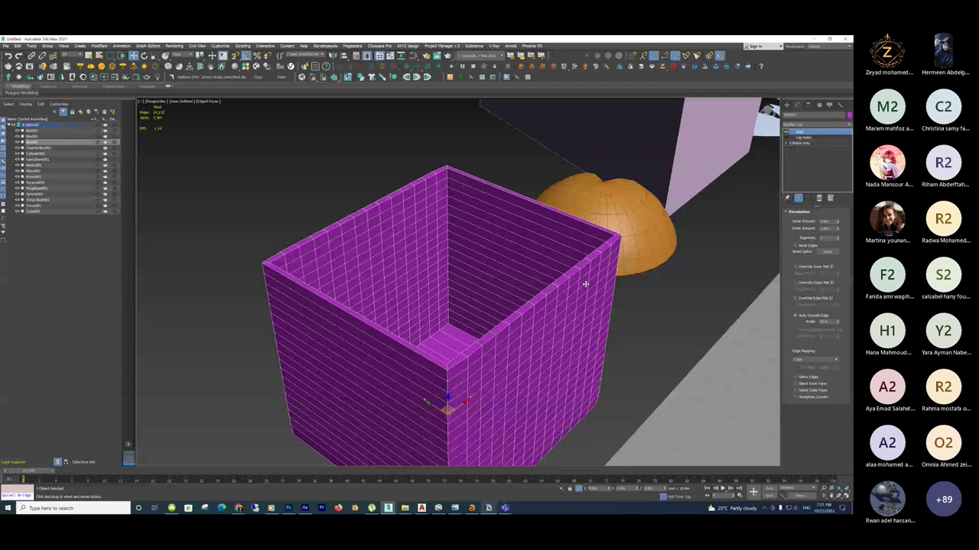
{"action": "scroll", "coordinate": [623, 234], "scroll_direction": "up", "scroll_amount": 3}
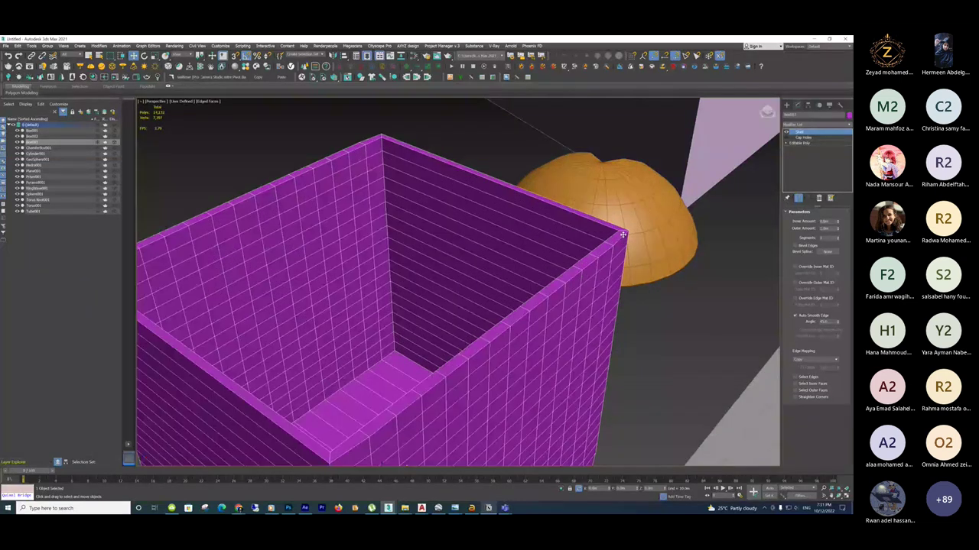
{"action": "key", "text": "t"}
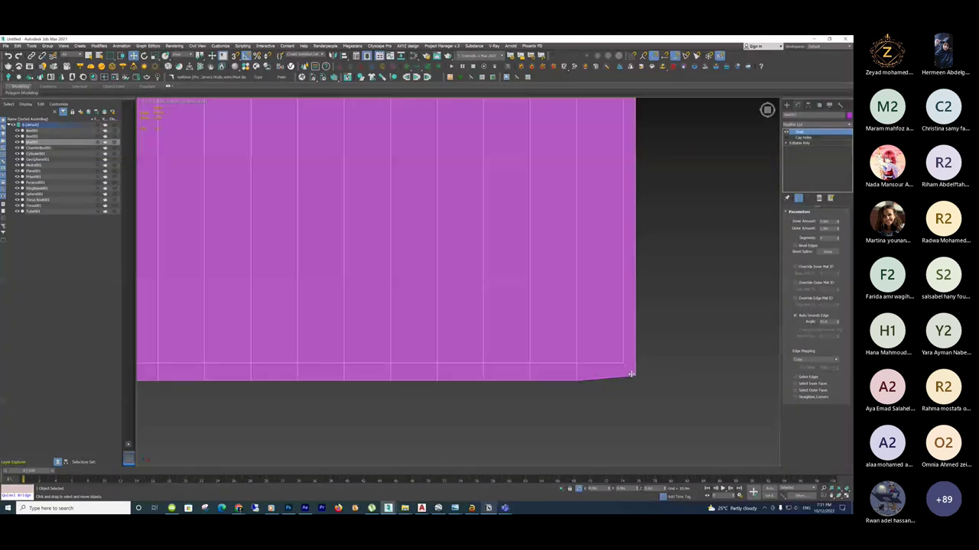
Increase the Shell's Outer Amount and enable Straighten Corners on the magenta box.
{"action": "scroll", "coordinate": [630, 373], "scroll_direction": "down", "scroll_amount": 5}
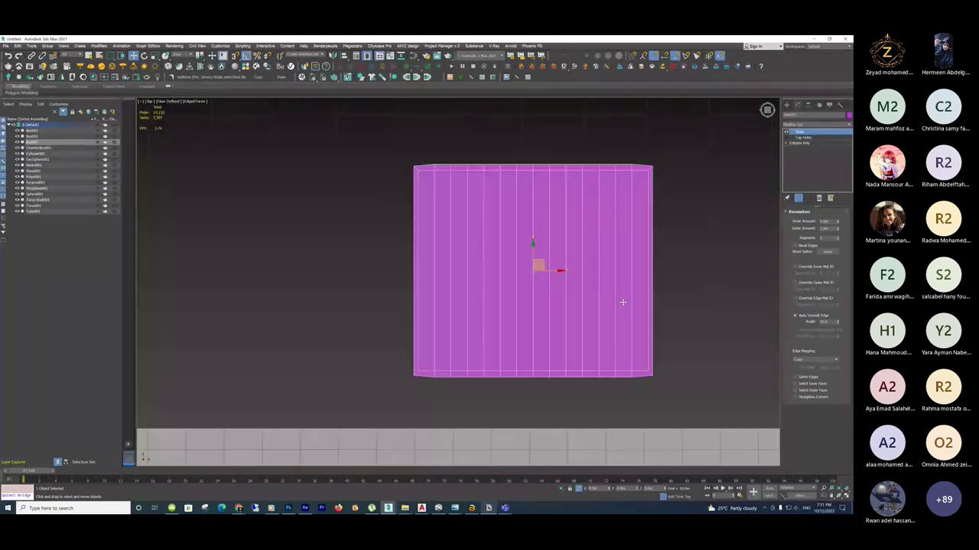
{"action": "scroll", "coordinate": [418, 152], "scroll_direction": "up", "scroll_amount": 5}
{"action": "scroll", "coordinate": [567, 229], "scroll_direction": "down", "scroll_amount": 4}
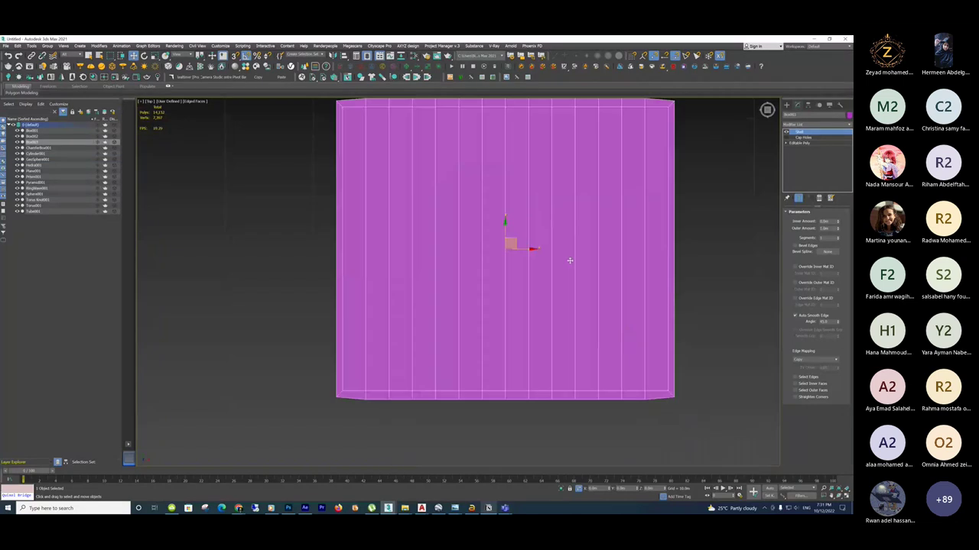
{"action": "middle_click_drag", "start_coordinate": [568, 262], "coordinate": [545, 300]}
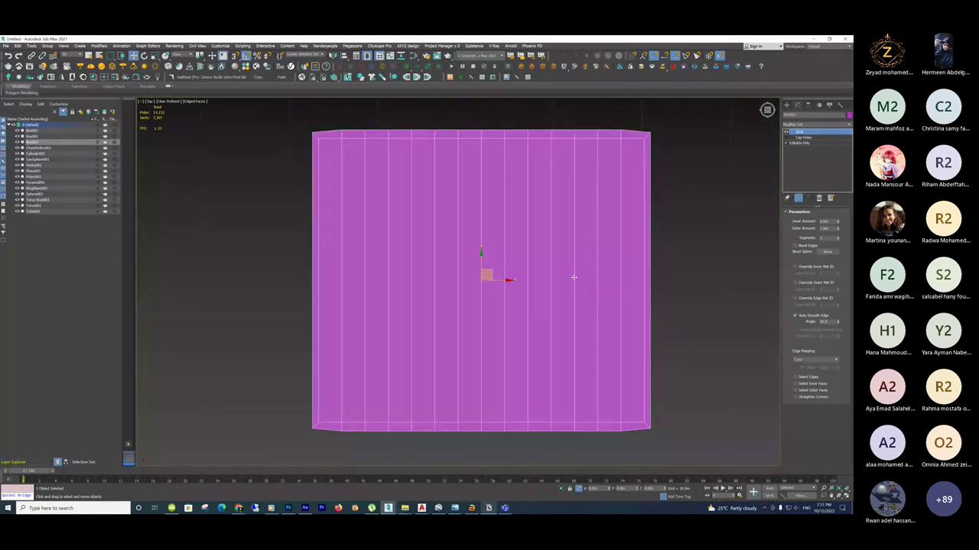
{"action": "middle_click_drag", "start_coordinate": [609, 262], "coordinate": [585, 296]}
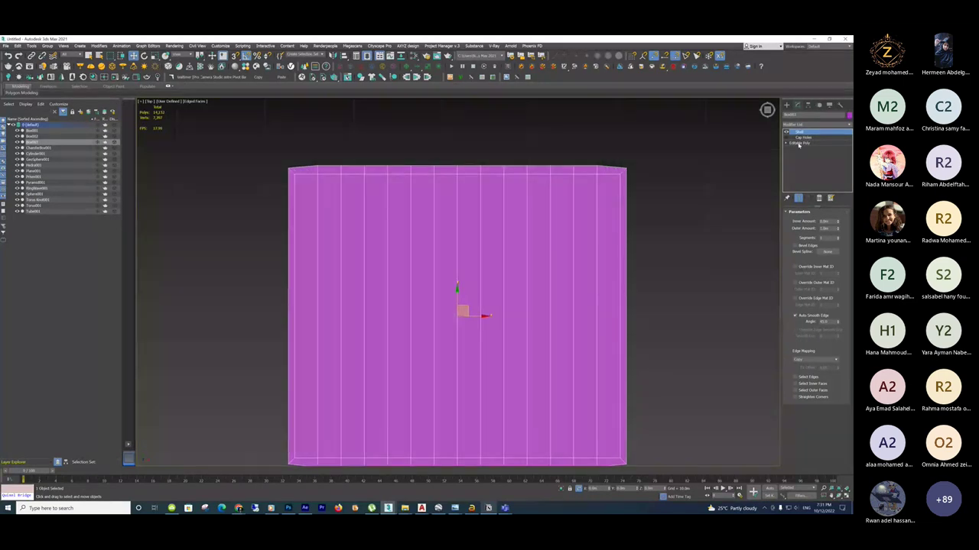
{"action": "mouse_move", "coordinate": [837, 228]}
{"action": "left_mouse_down"}
{"action": "mouse_move", "coordinate": [838, 238]}
{"action": "mouse_move", "coordinate": [838, 221]}
{"action": "left_mouse_up"}
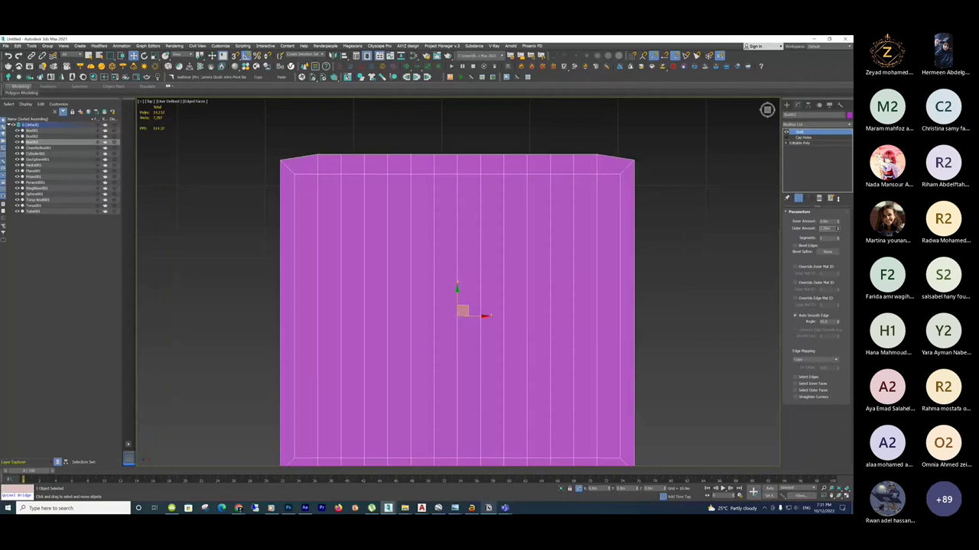
{"action": "scroll", "coordinate": [614, 321], "scroll_direction": "down", "scroll_amount": 2}
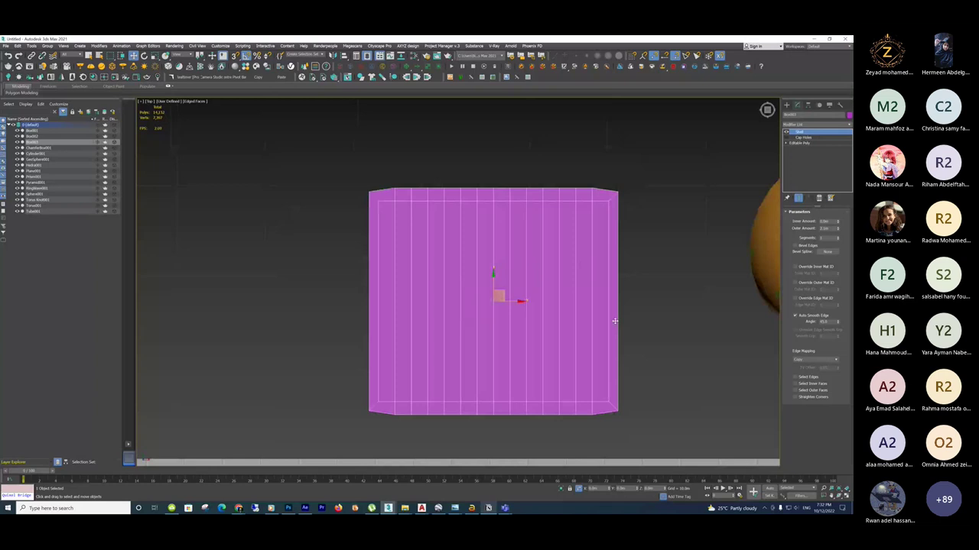
{"action": "scroll", "coordinate": [614, 321], "scroll_direction": "up", "scroll_amount": 2}
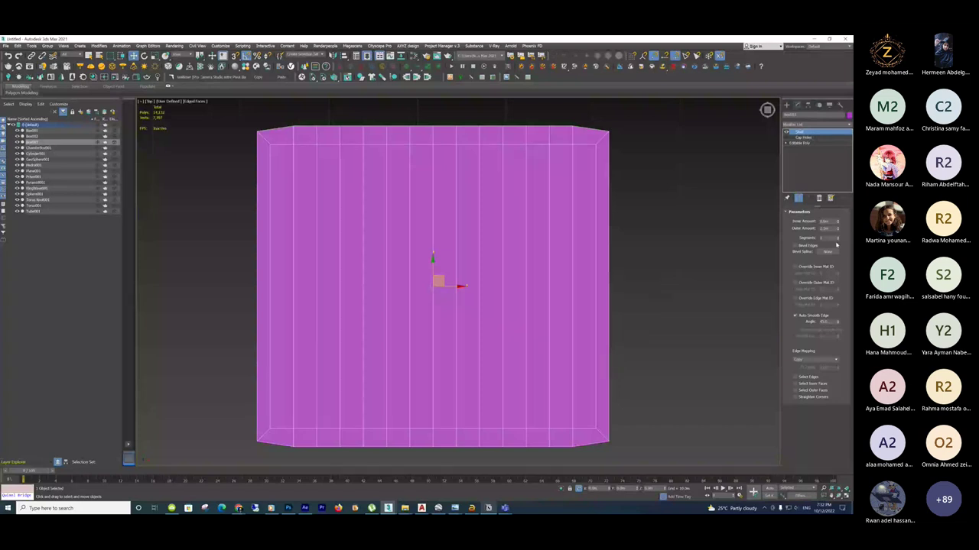
{"action": "left_click", "coordinate": [795, 397]}
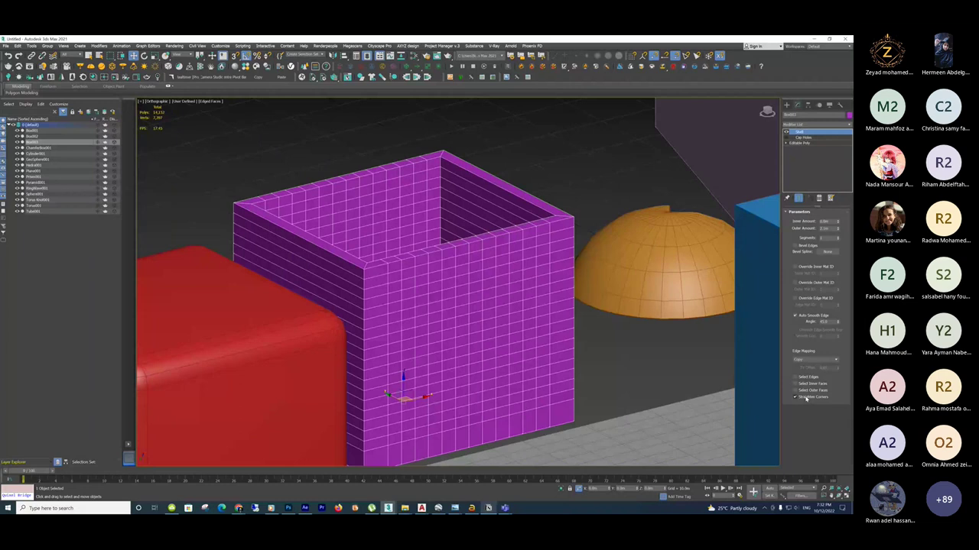
{"action": "middle_click_drag", "start_coordinate": [688, 352], "coordinate": [608, 321], "text": "alt"}
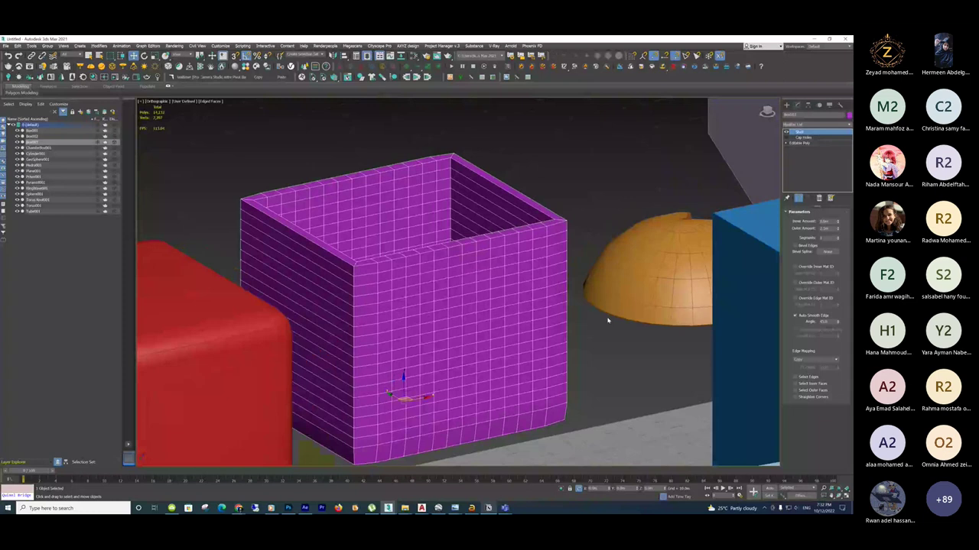
{"action": "scroll", "coordinate": [608, 321], "scroll_direction": "up", "scroll_amount": 5}
{"action": "scroll", "coordinate": [594, 307], "scroll_direction": "down", "scroll_amount": 5}
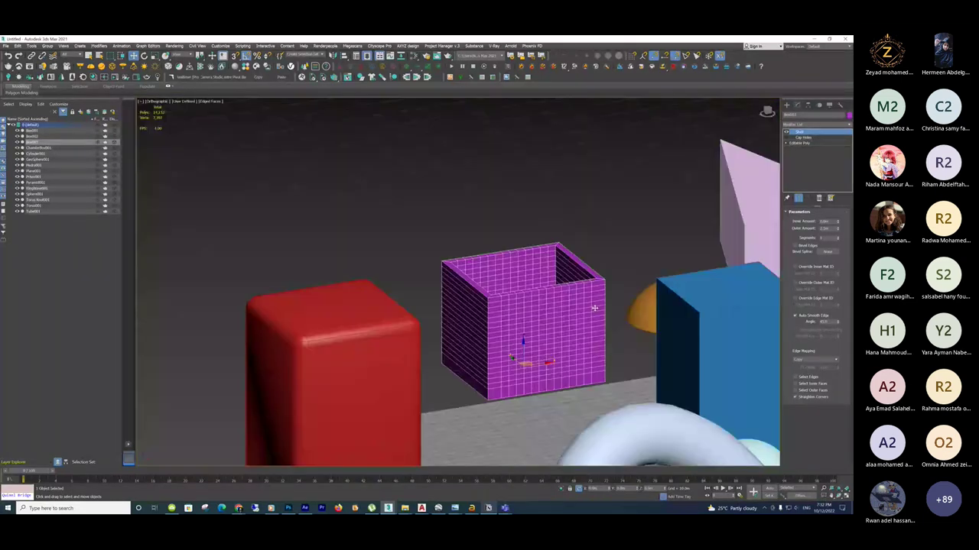
{"action": "middle_click_drag", "start_coordinate": [594, 307], "coordinate": [562, 301]}
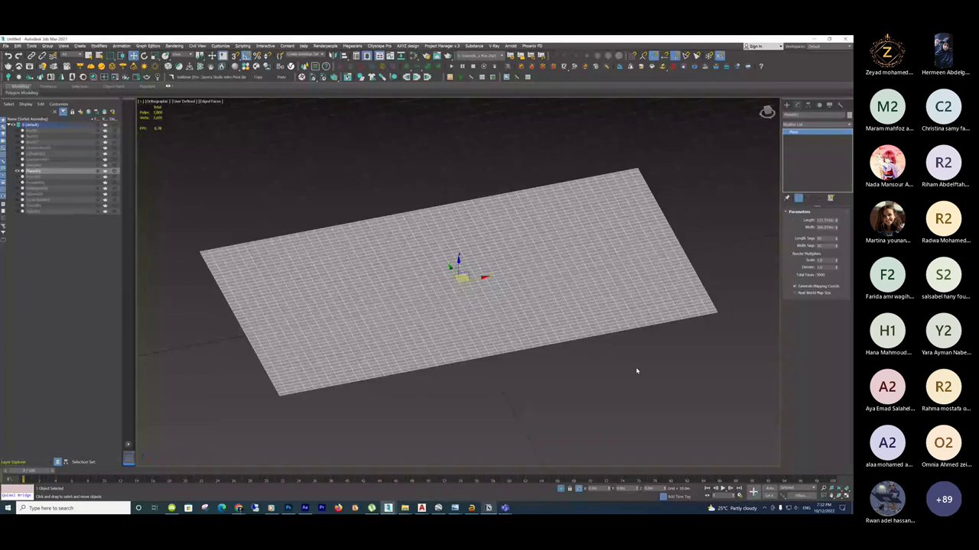
{"action": "scroll", "coordinate": [482, 297], "scroll_direction": "up", "scroll_amount": 5}
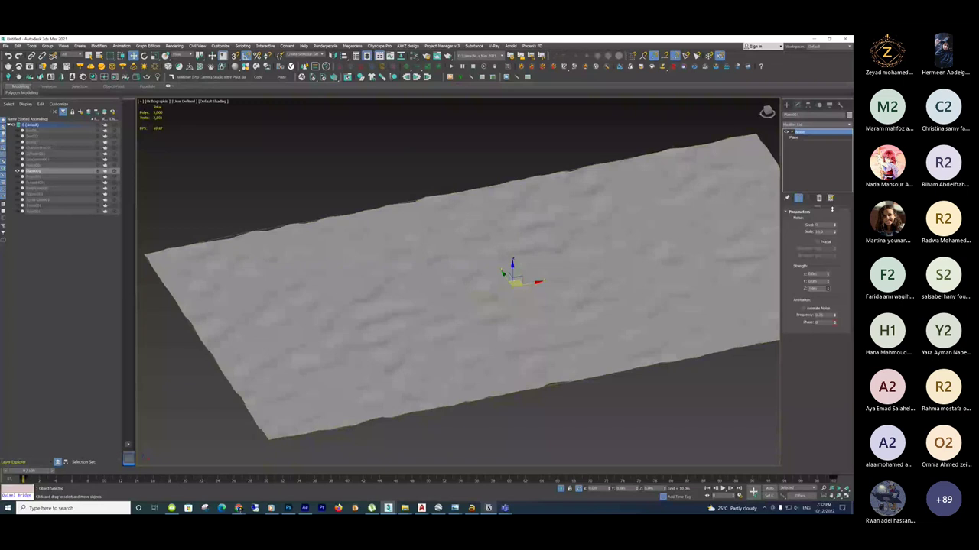
Adjust the plane's Noise Frequency value, then reselect the Noise modifier in the stack.
{"action": "scroll", "coordinate": [558, 299], "scroll_direction": "up", "scroll_amount": 4}
{"action": "scroll", "coordinate": [558, 298], "scroll_direction": "down", "scroll_amount": 5}
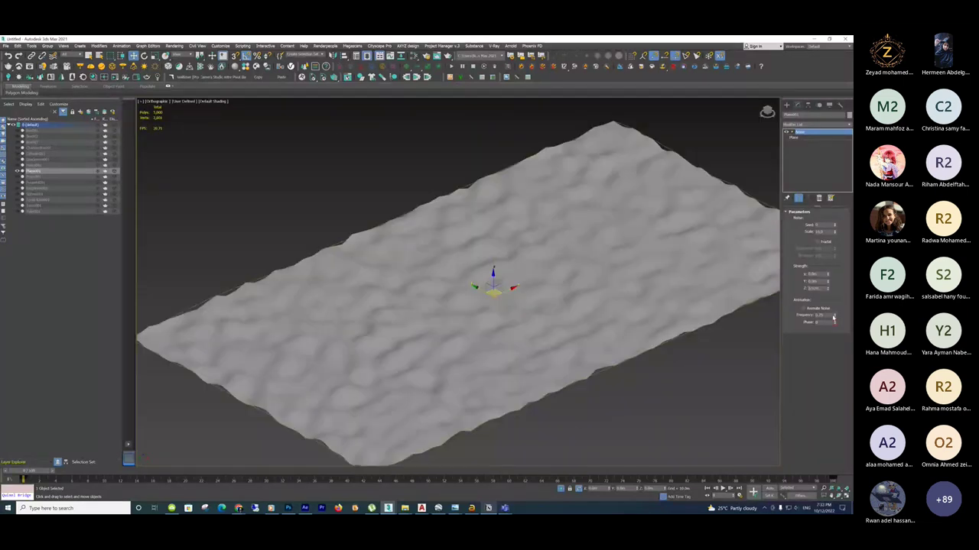
{"action": "left_click_drag", "start_coordinate": [834, 318], "coordinate": [837, 316]}
{"action": "scroll", "coordinate": [393, 315], "scroll_direction": "up", "scroll_amount": 3}
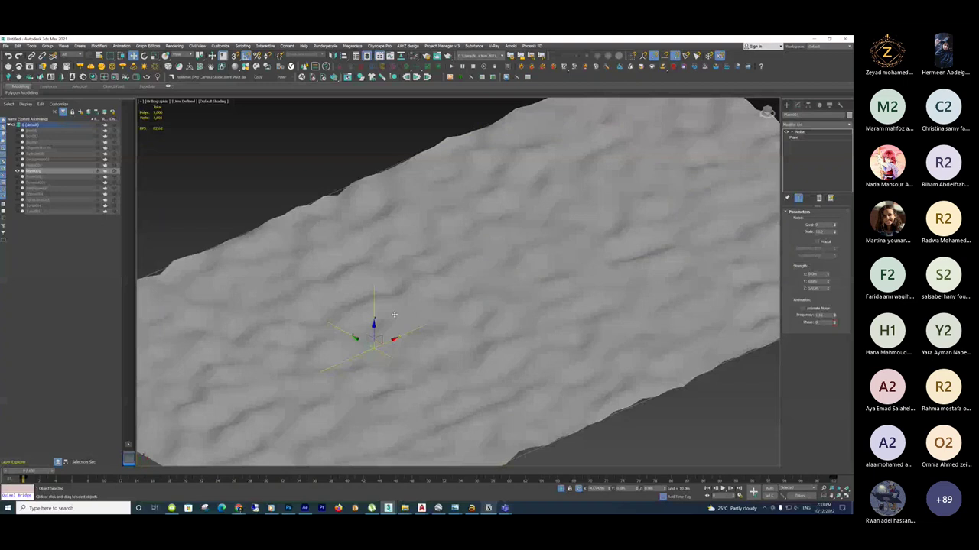
{"action": "middle_click_drag", "start_coordinate": [394, 315], "coordinate": [459, 291], "text": "alt"}
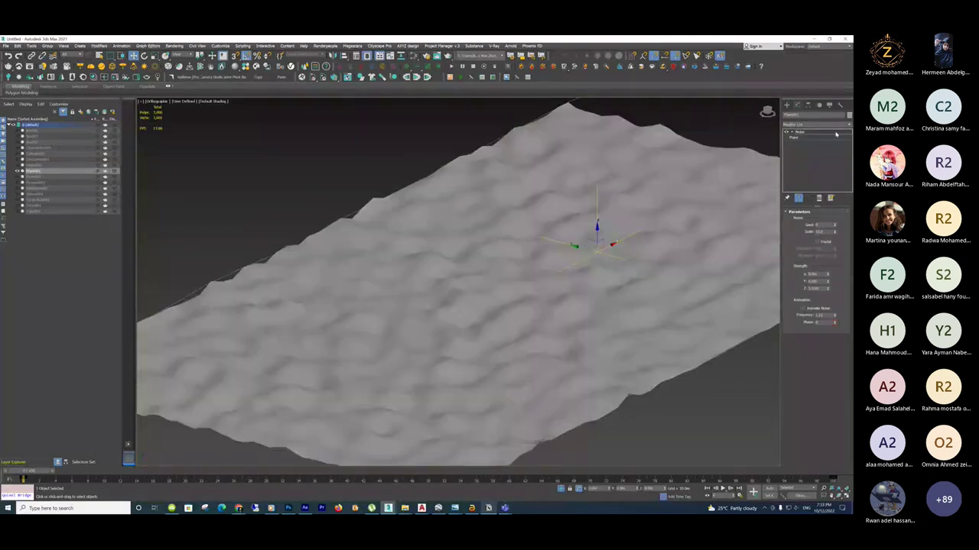
{"action": "left_click", "coordinate": [835, 134]}
{"action": "scroll", "coordinate": [434, 263], "scroll_direction": "up", "scroll_amount": 5}
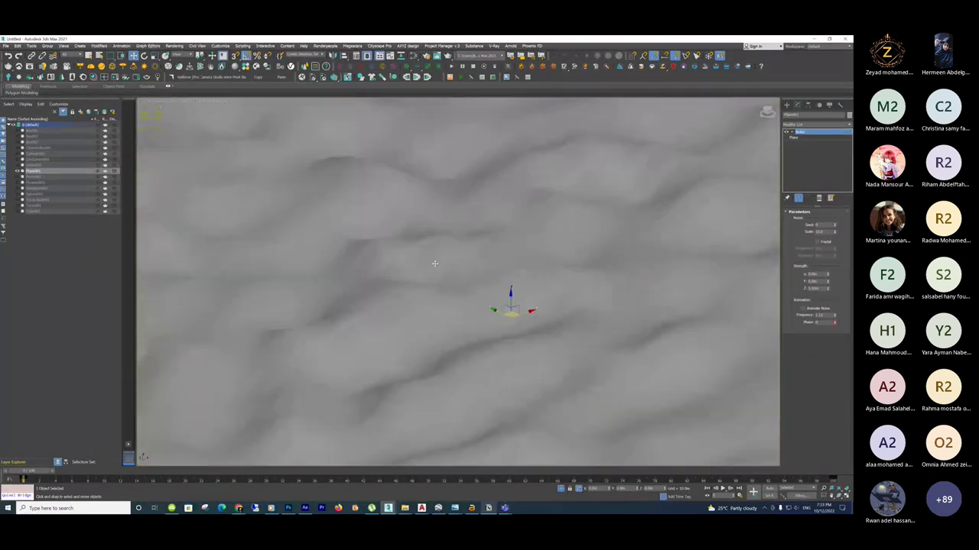
Raise the plane's Length and Width Segs, then select the Noise modifier's Gizmo sub-object.
{"action": "left_click", "coordinate": [795, 137]}
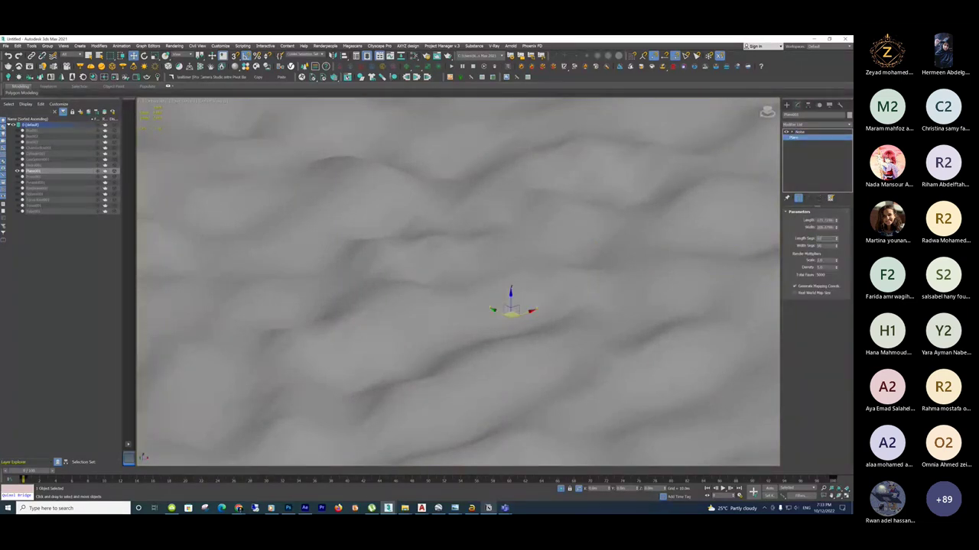
{"action": "key", "text": "Tab"}
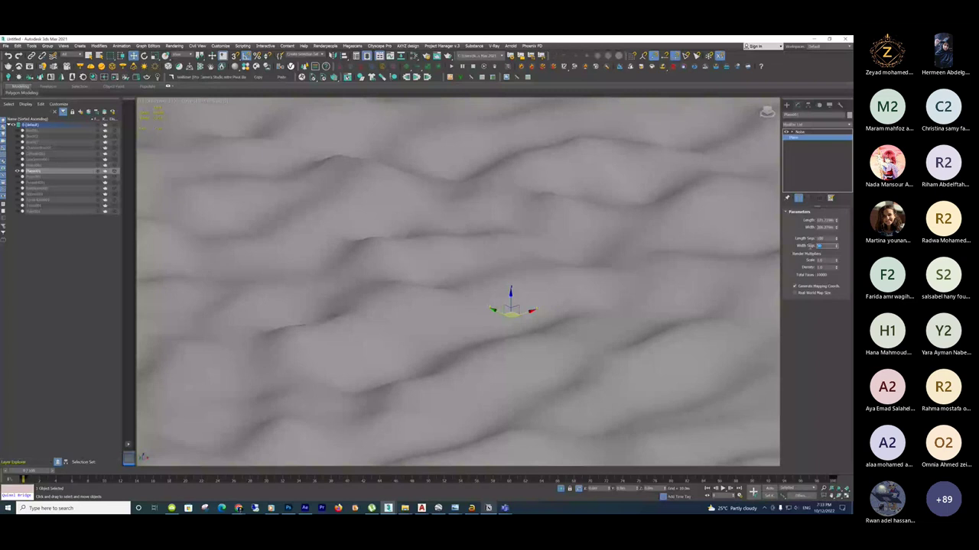
{"action": "middle_click_drag", "start_coordinate": [503, 272], "coordinate": [566, 275], "text": "alt"}
{"action": "left_click", "coordinate": [800, 132]}
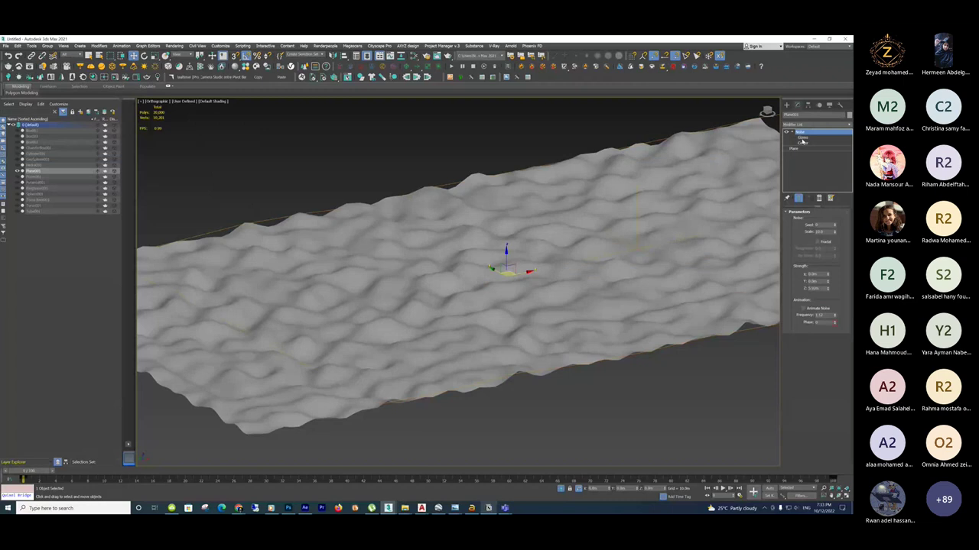
{"action": "left_click", "coordinate": [802, 138]}
{"action": "scroll", "coordinate": [490, 280], "scroll_direction": "down", "scroll_amount": 4}
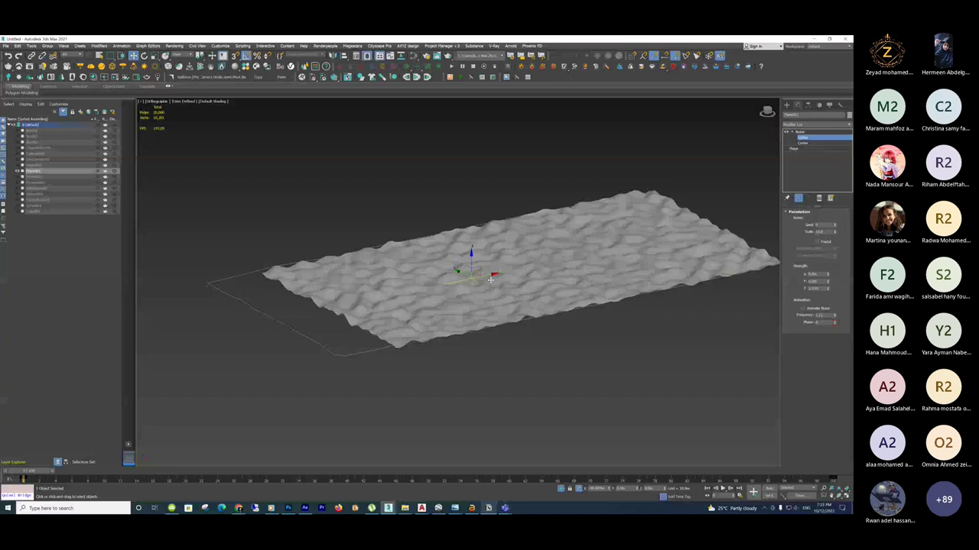
{"action": "scroll", "coordinate": [490, 280], "scroll_direction": "up", "scroll_amount": 3}
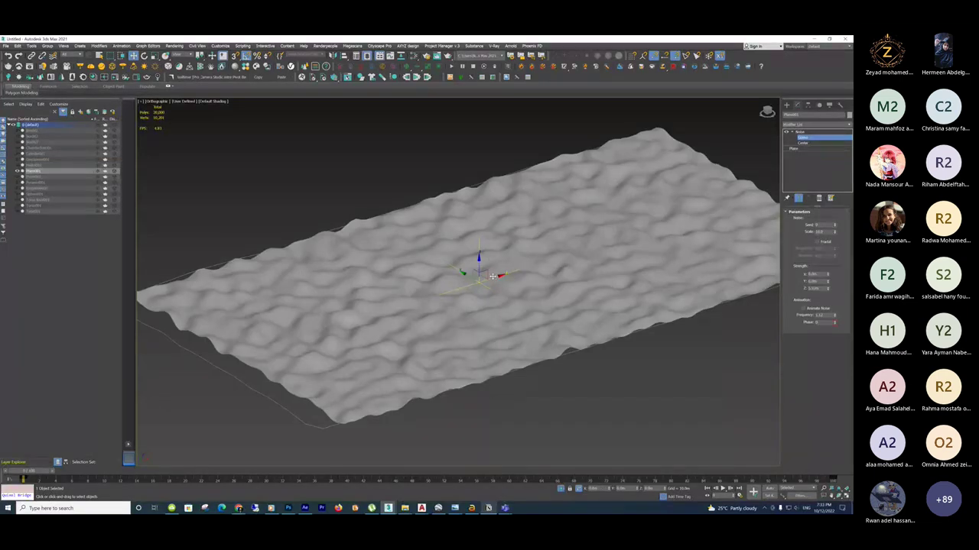
Keyframe the Noise gizmo moving from upper-right to lower-left by frame 100 with Auto Key.
{"action": "left_click_drag", "start_coordinate": [493, 275], "coordinate": [720, 188]}
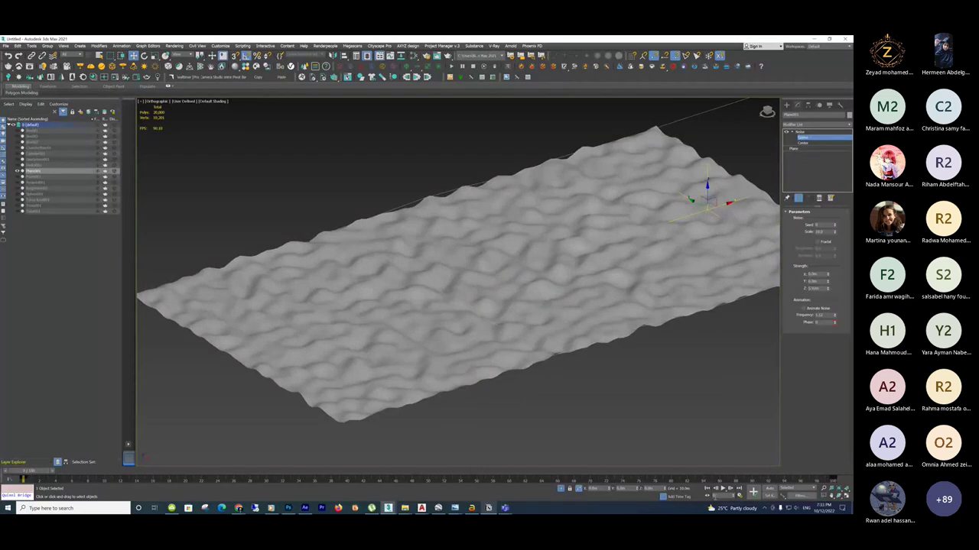
{"action": "key", "text": "n"}
{"action": "left_click_drag", "start_coordinate": [27, 471], "coordinate": [845, 471]}
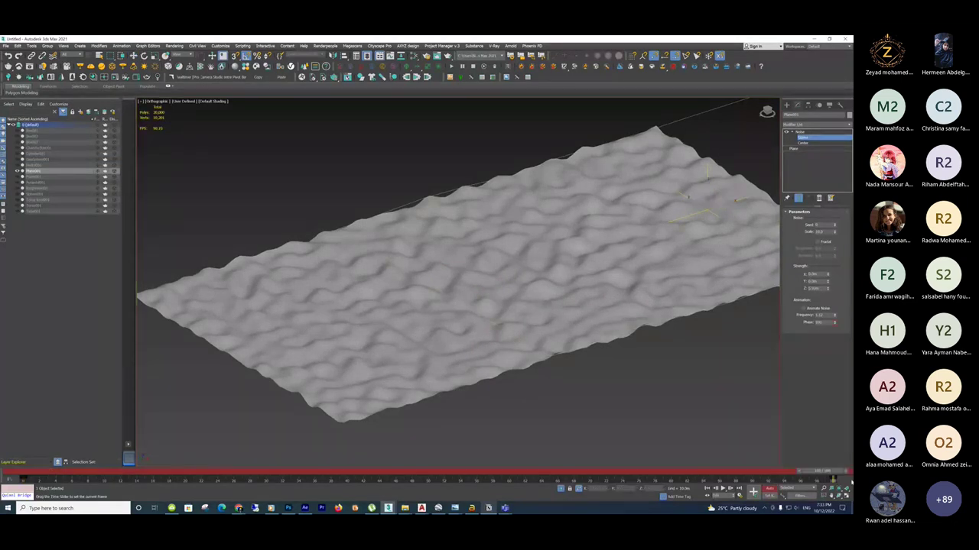
{"action": "left_click_drag", "start_coordinate": [689, 197], "coordinate": [315, 322]}
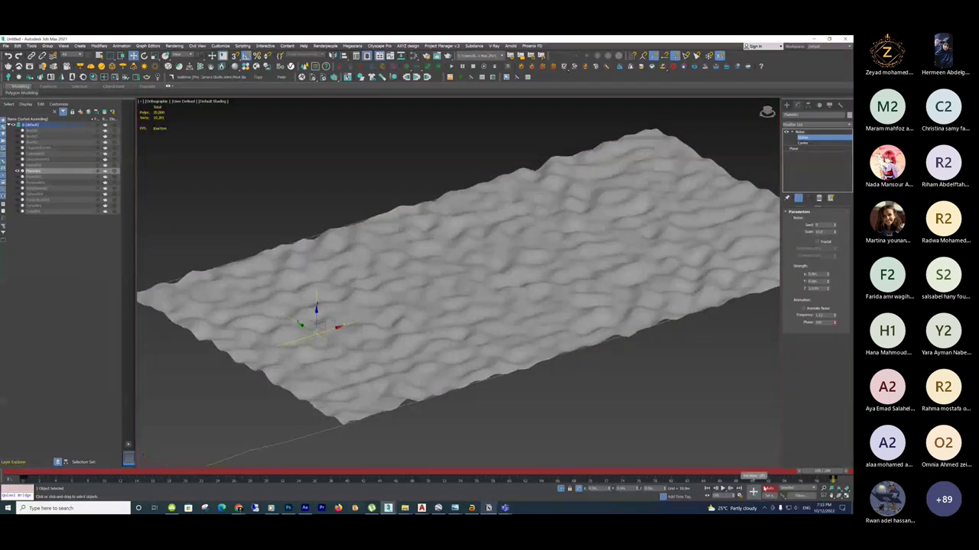
{"action": "left_click", "coordinate": [766, 488]}
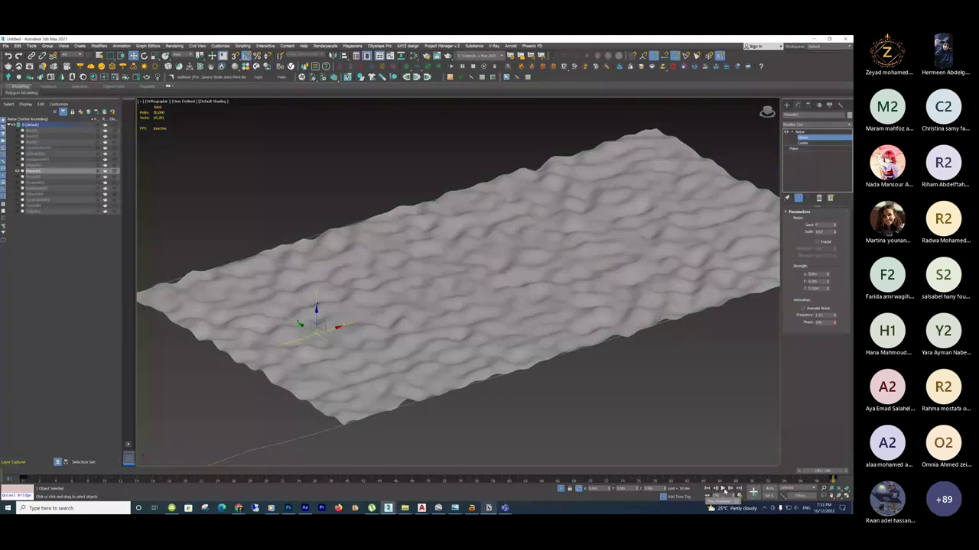
Play back the rippling noise animation and stop it.
{"action": "left_click", "coordinate": [723, 489]}
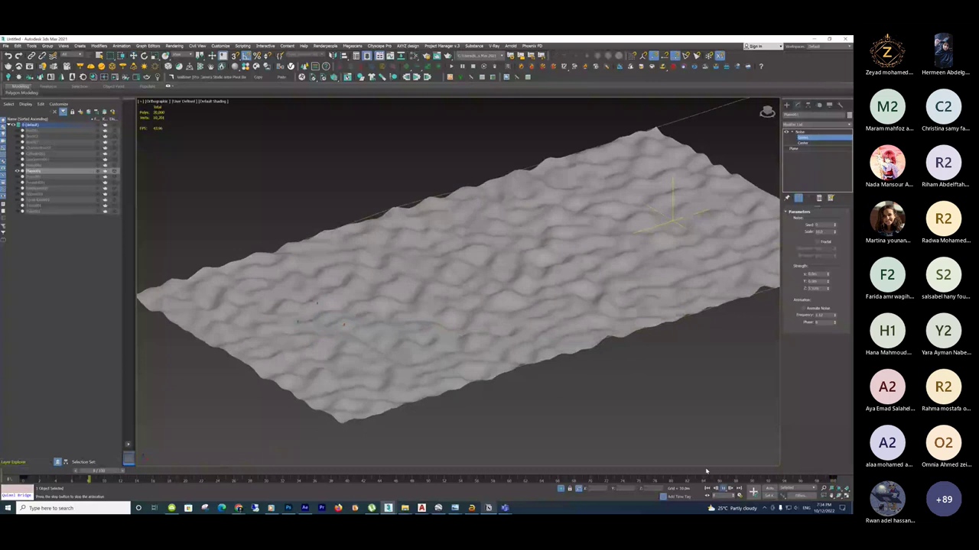
{"action": "middle_click_drag", "start_coordinate": [658, 367], "coordinate": [500, 323], "text": "alt"}
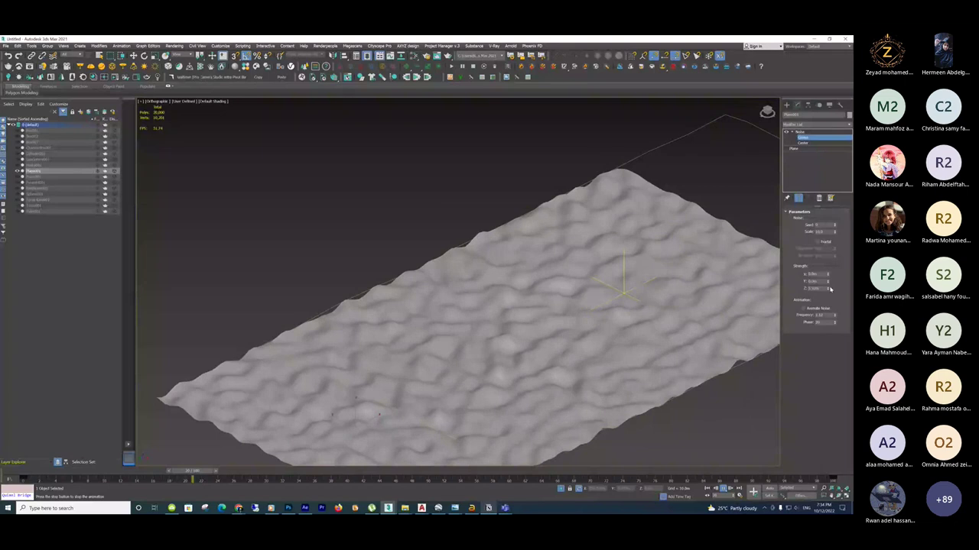
{"action": "left_click", "coordinate": [725, 489]}
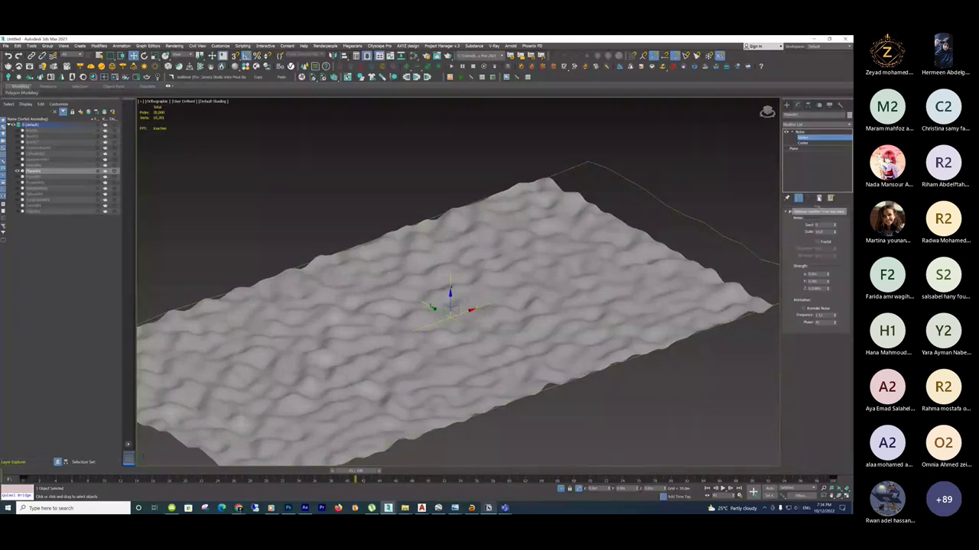
Replace the plane's Noise modifier with a Displace modifier and switch away from 3ds Max.
{"action": "left_click", "coordinate": [802, 128]}
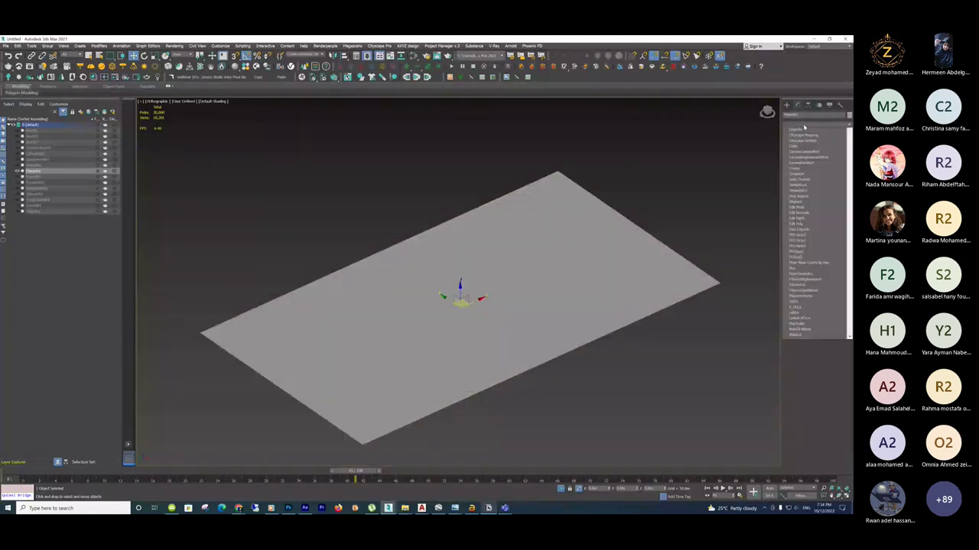
{"action": "scroll", "coordinate": [804, 128], "scroll_direction": "down", "scroll_amount": 1}
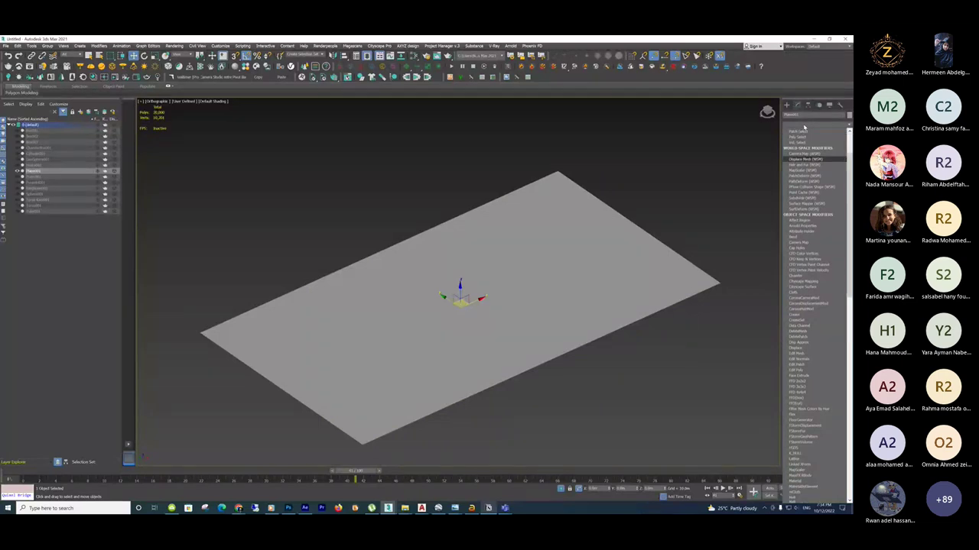
{"action": "scroll", "coordinate": [805, 132], "scroll_direction": "down", "scroll_amount": 1}
{"action": "scroll", "coordinate": [806, 146], "scroll_direction": "down", "scroll_amount": 7}
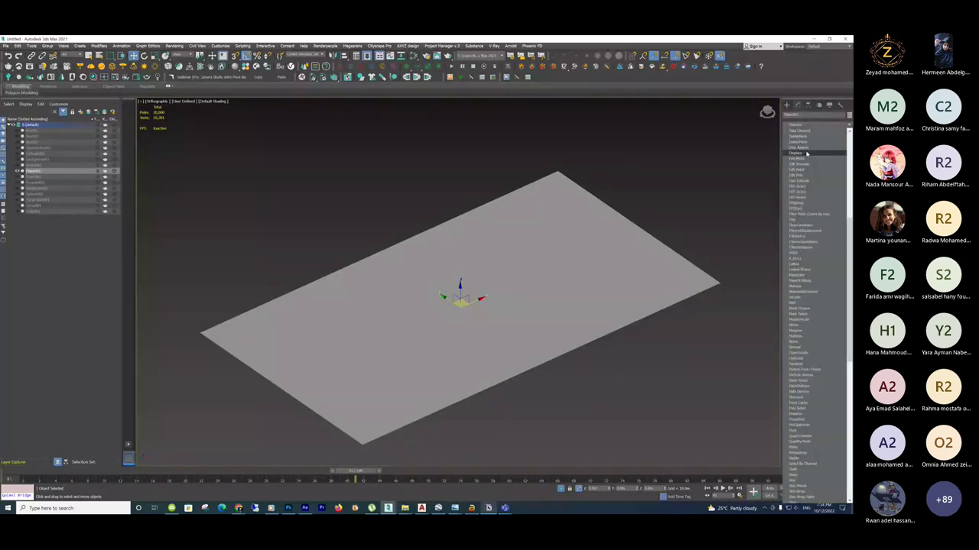
{"action": "left_click", "coordinate": [805, 154]}
{"action": "middle_click_drag", "start_coordinate": [583, 278], "coordinate": [566, 307], "text": "alt"}
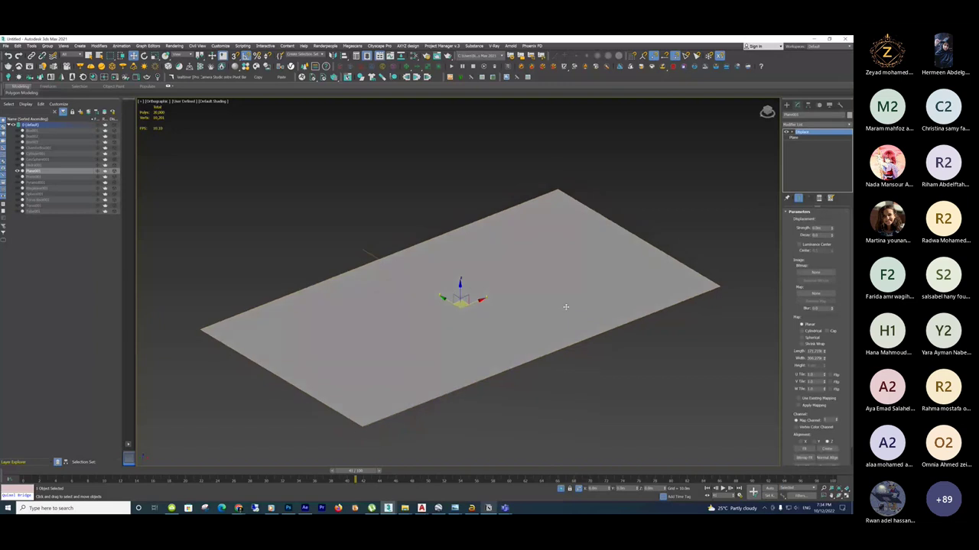
{"action": "key", "text": "alt+Tab"}
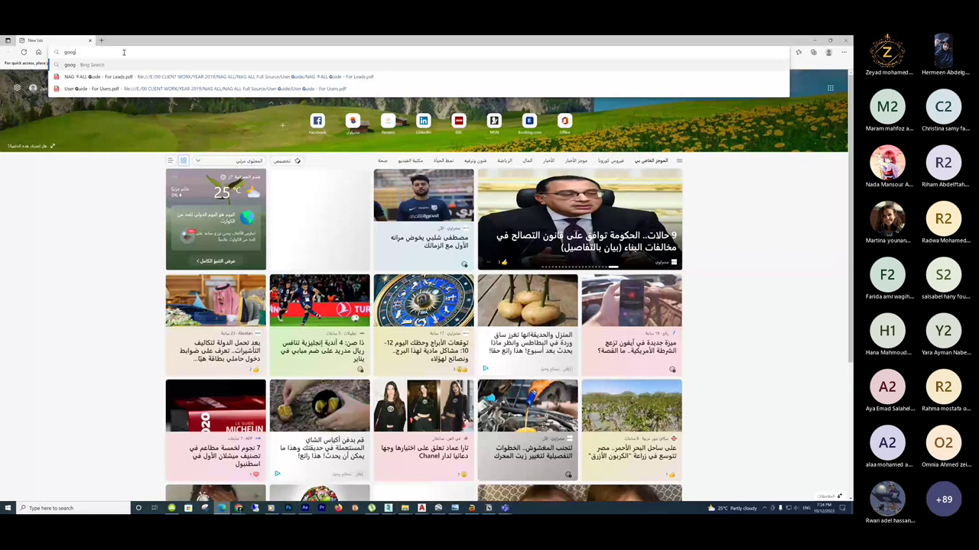
Search 'googl', open Google's homepage, and start typing 'mountain' (entered in Arabic keyboard layout).
{"action": "key", "text": "Return"}
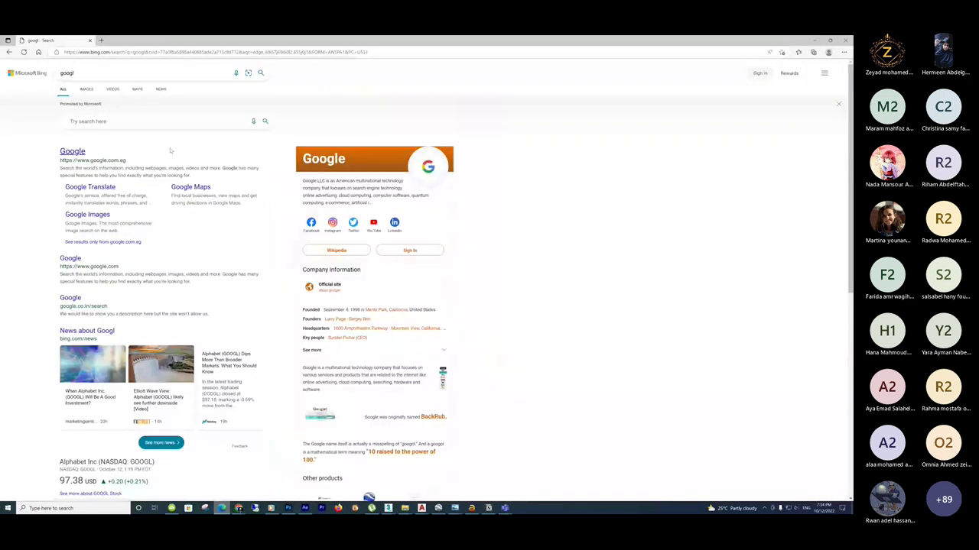
{"action": "left_click", "coordinate": [73, 151]}
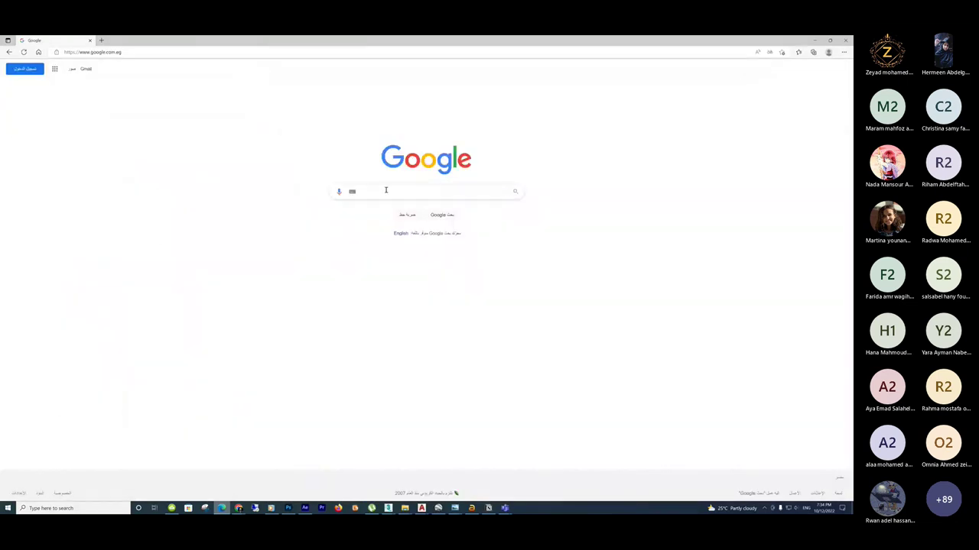
{"action": "type", "text": "ةخ"}
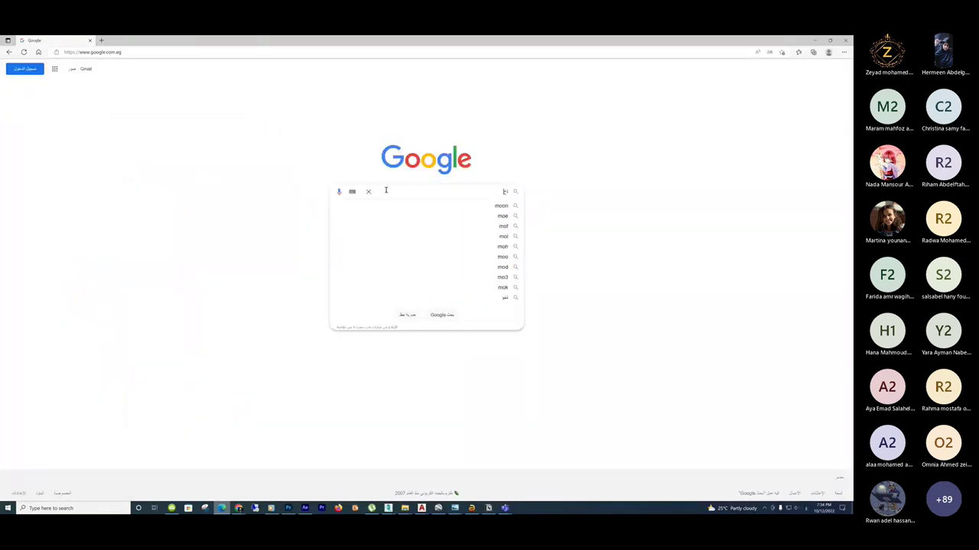
{"action": "type", "text": "عىفشهى"}
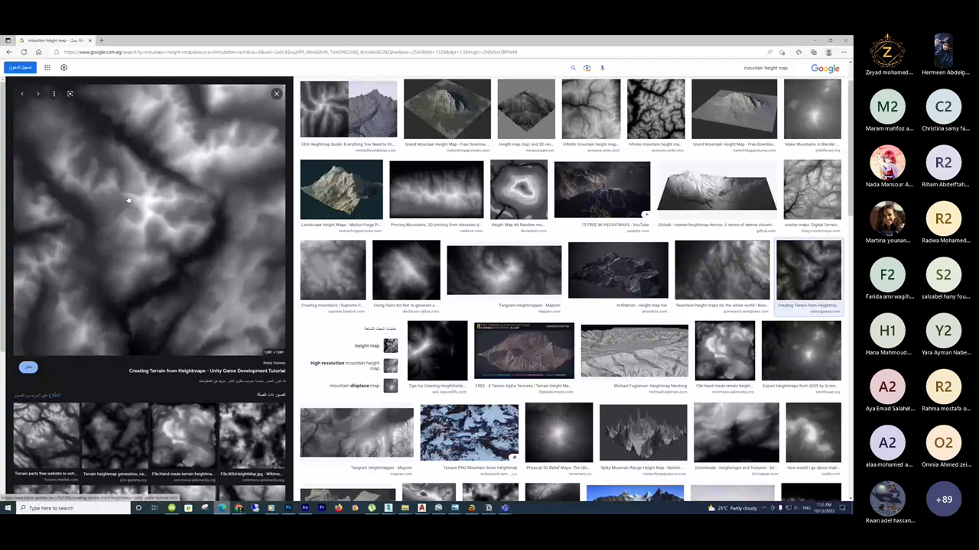
Save the full-size heightmap as snowdon.png in Downloads, then minimize the browser.
{"action": "right_click", "coordinate": [338, 186]}
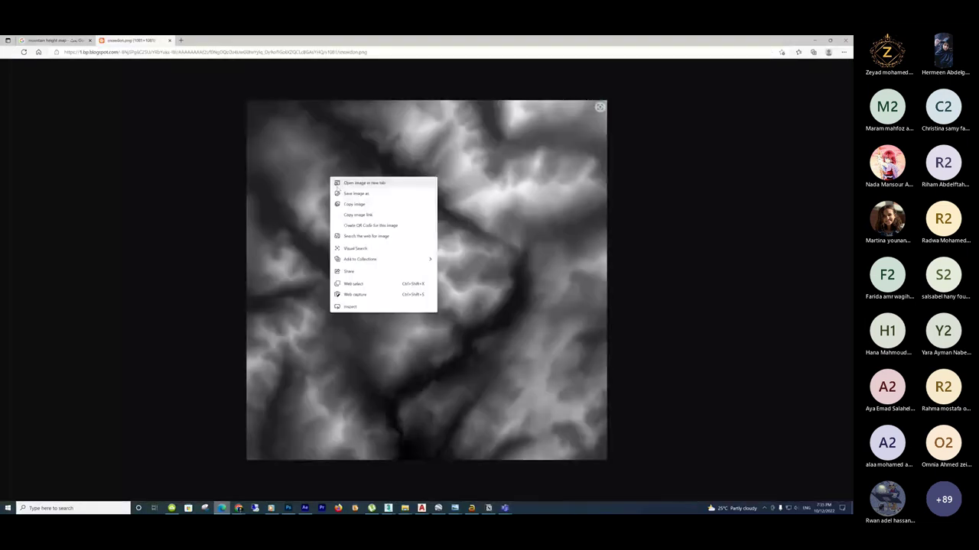
{"action": "left_click", "coordinate": [354, 194]}
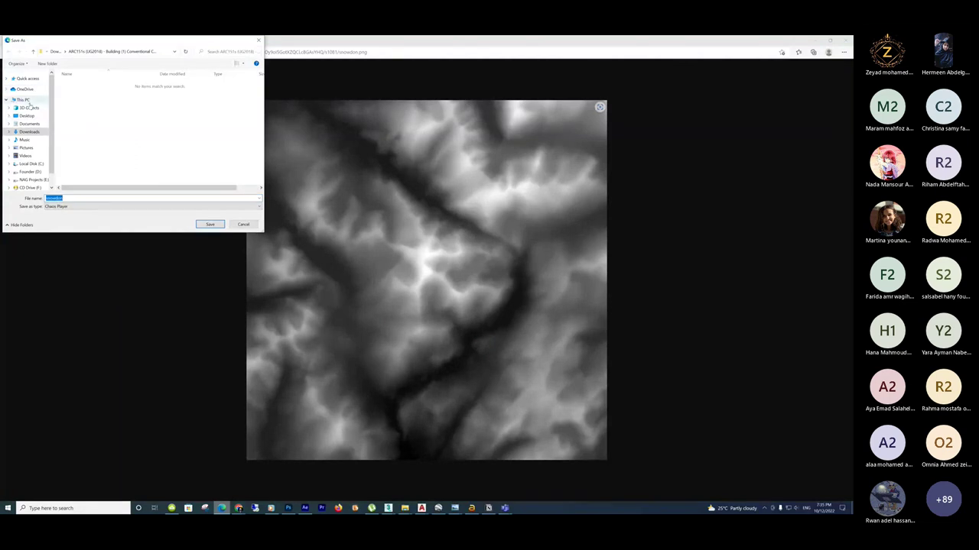
{"action": "left_click", "coordinate": [6, 101]}
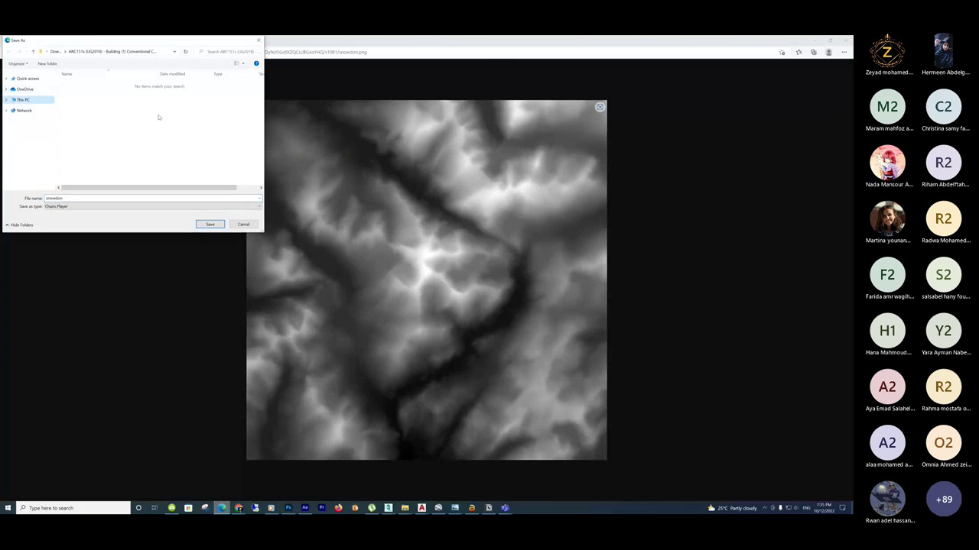
{"action": "left_click", "coordinate": [29, 101]}
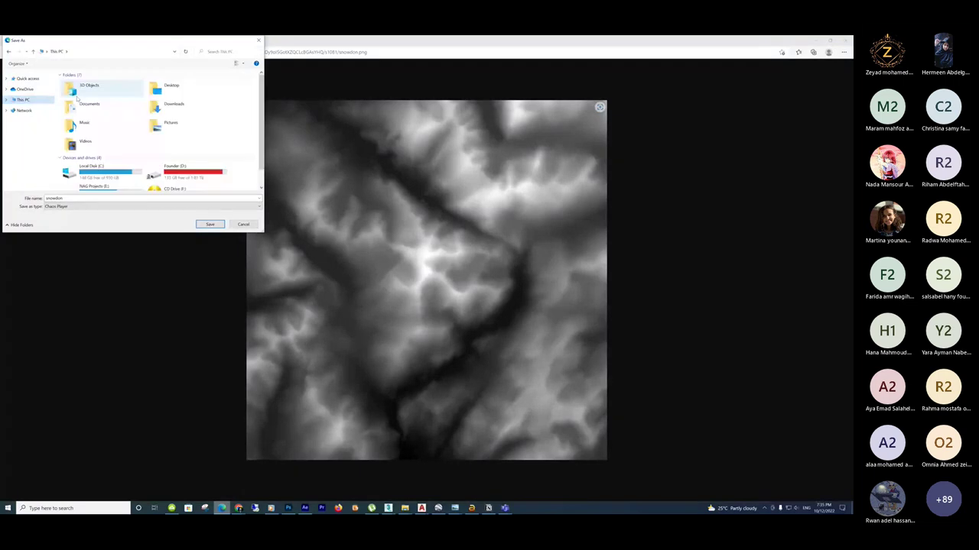
{"action": "left_click", "coordinate": [157, 103]}
{"action": "left_click", "coordinate": [244, 224]}
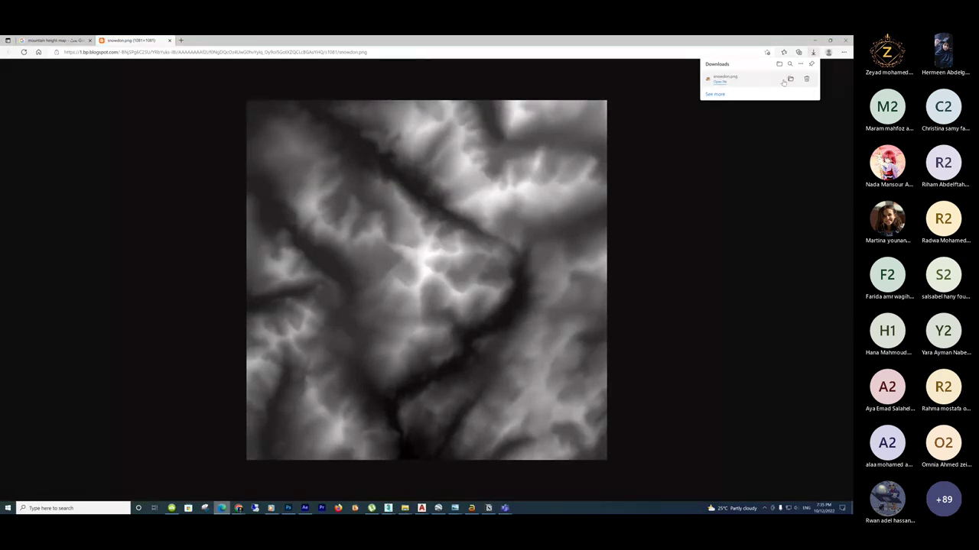
{"action": "left_click", "coordinate": [815, 41]}
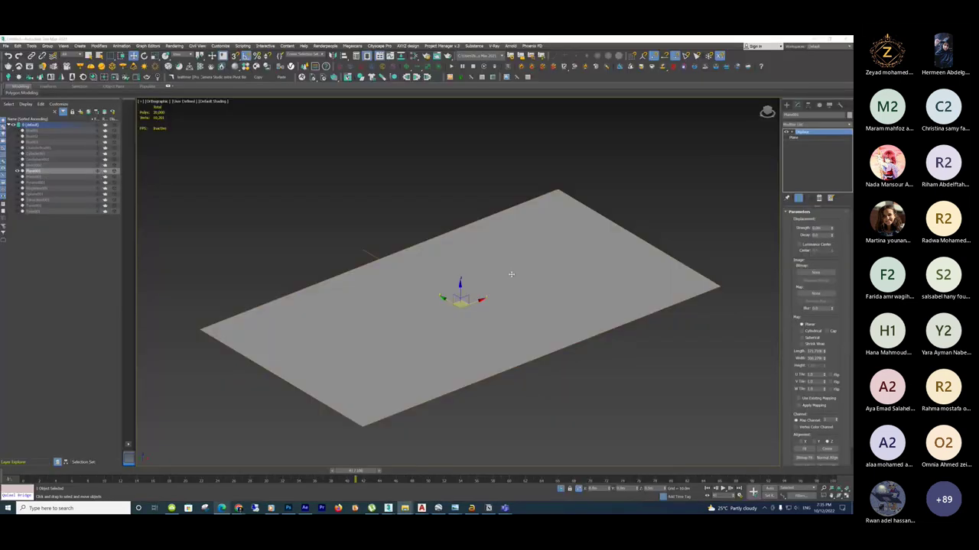
Assign a Bitmap map to the Displace modifier using snowdon.png from Downloads.
{"action": "left_click", "coordinate": [815, 294]}
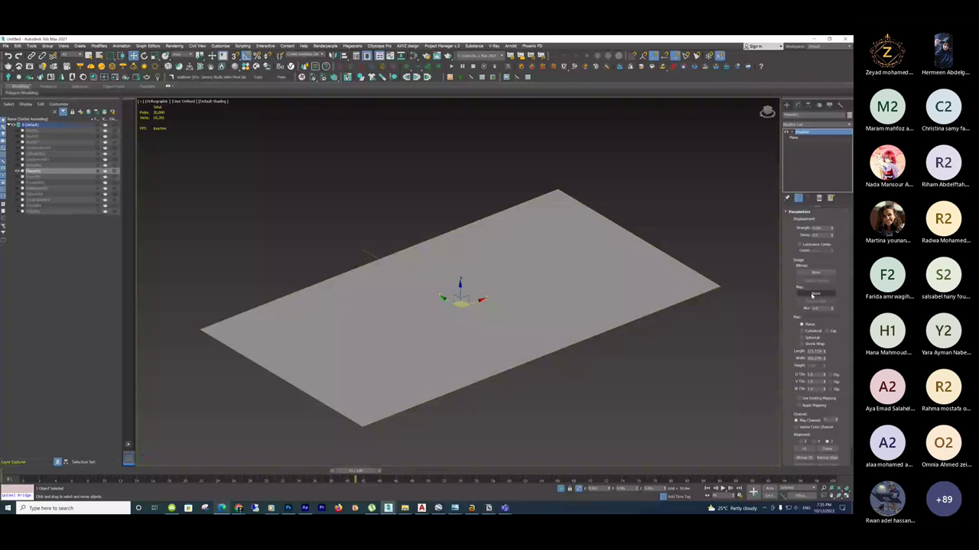
{"action": "left_click", "coordinate": [812, 295]}
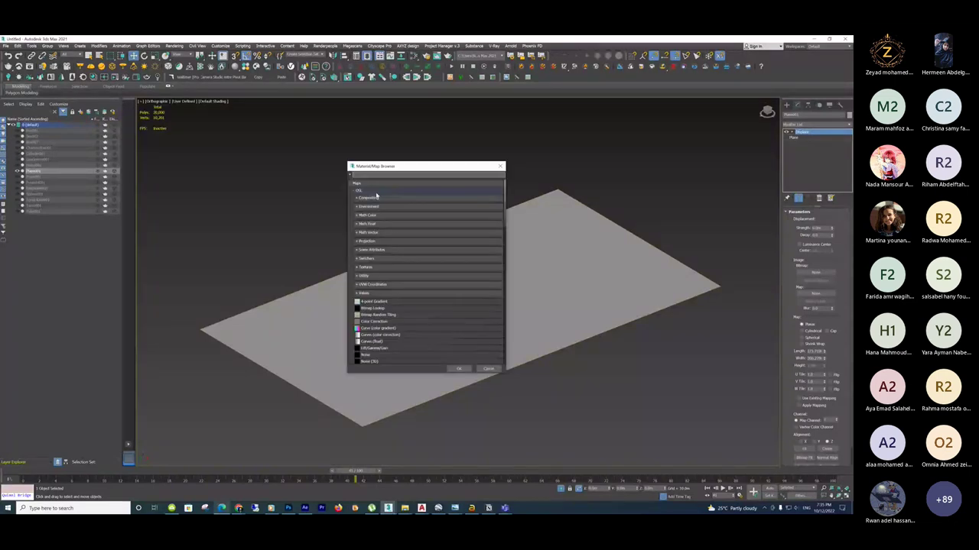
{"action": "left_click", "coordinate": [371, 183]}
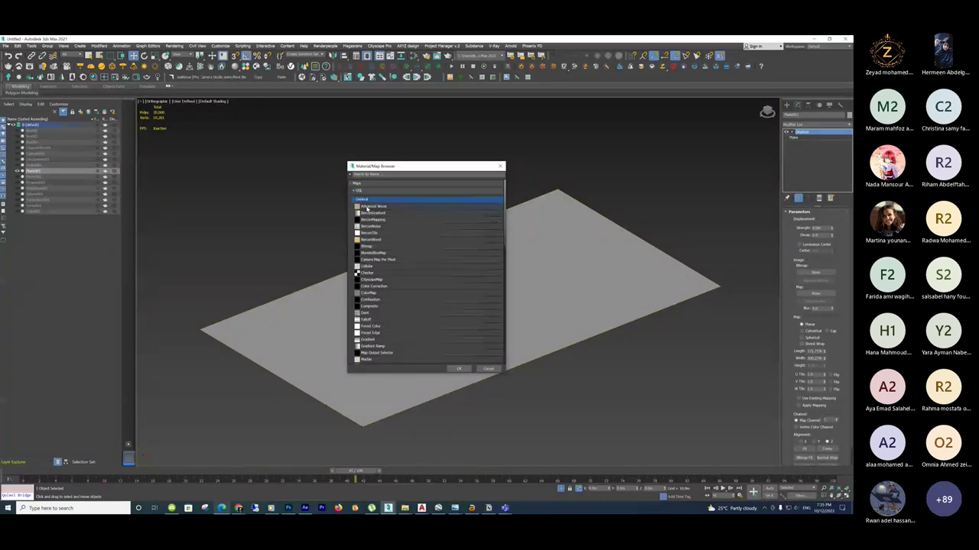
{"action": "left_click", "coordinate": [371, 246]}
{"action": "left_click", "coordinate": [458, 370]}
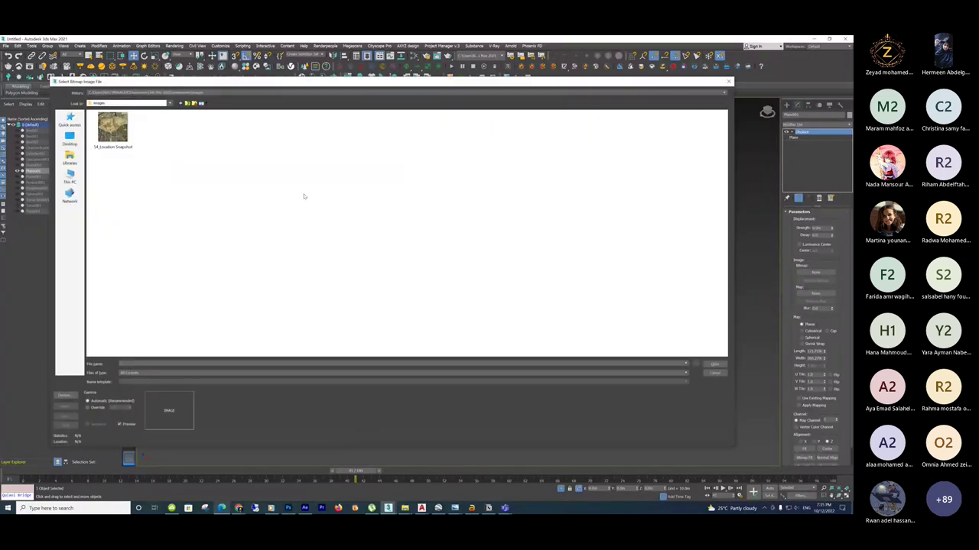
{"action": "left_click", "coordinate": [71, 178]}
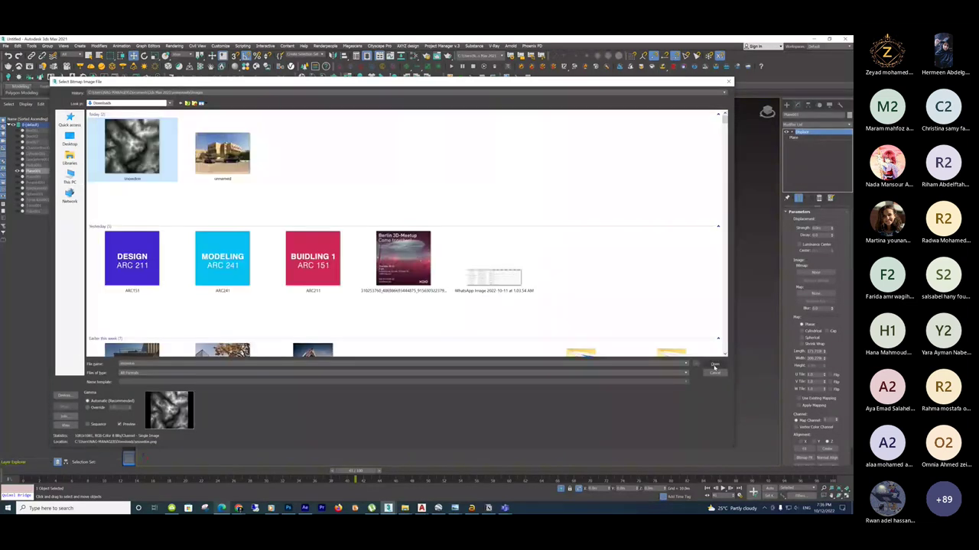
{"action": "left_click", "coordinate": [713, 364]}
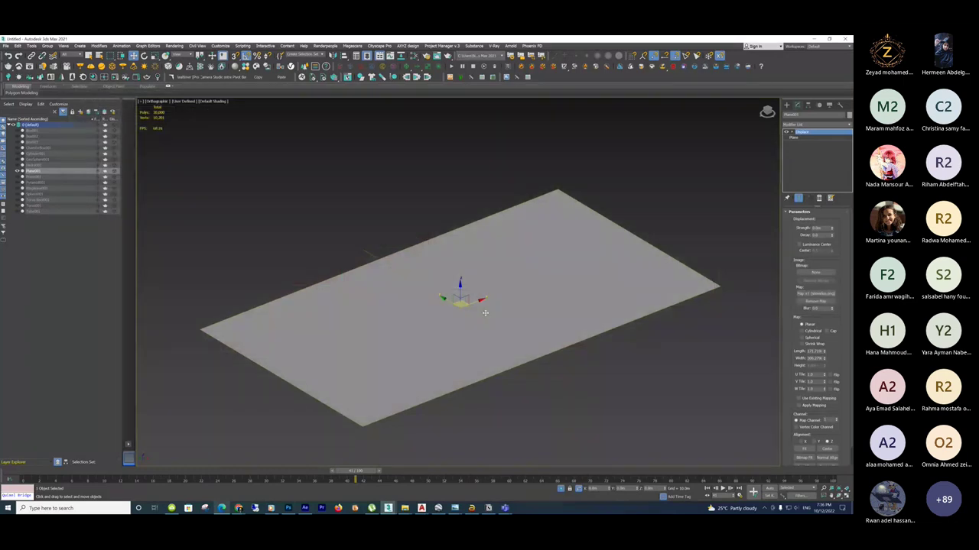
Drag the Displace Strength spinner up to raise the plane into snowdon mountain terrain.
{"action": "scroll", "coordinate": [485, 313], "scroll_direction": "up", "scroll_amount": 2}
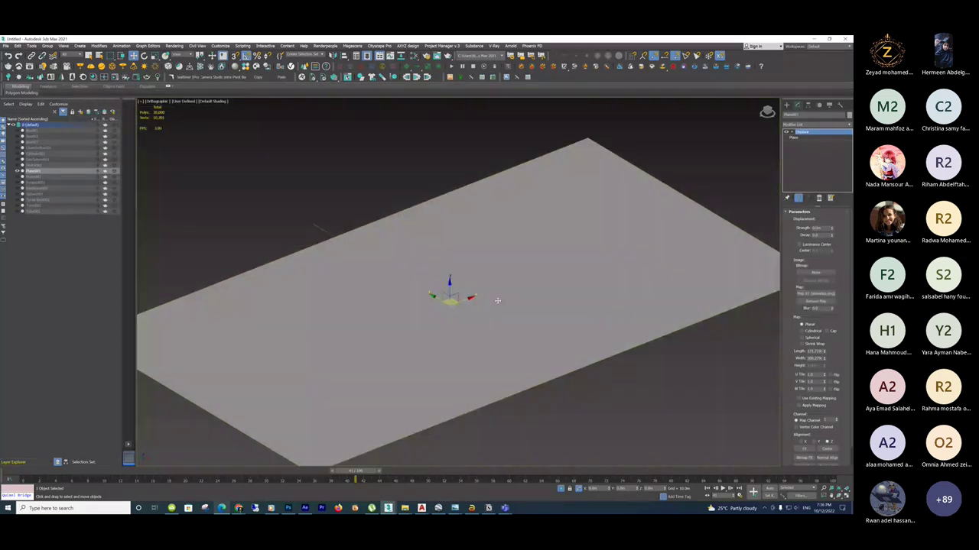
{"action": "middle_click_drag", "start_coordinate": [501, 314], "coordinate": [494, 272], "text": "alt"}
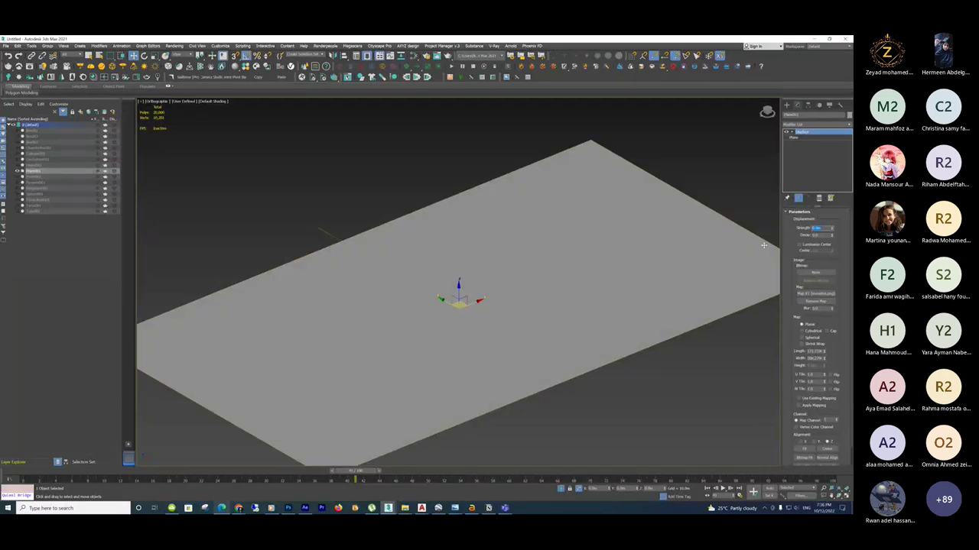
{"action": "mouse_move", "coordinate": [832, 228]}
{"action": "left_mouse_down"}
{"action": "mouse_move", "coordinate": [822, 84]}
{"action": "mouse_move", "coordinate": [800, 250]}
{"action": "mouse_move", "coordinate": [778, 63]}
{"action": "mouse_move", "coordinate": [507, 328]}
{"action": "left_mouse_up"}
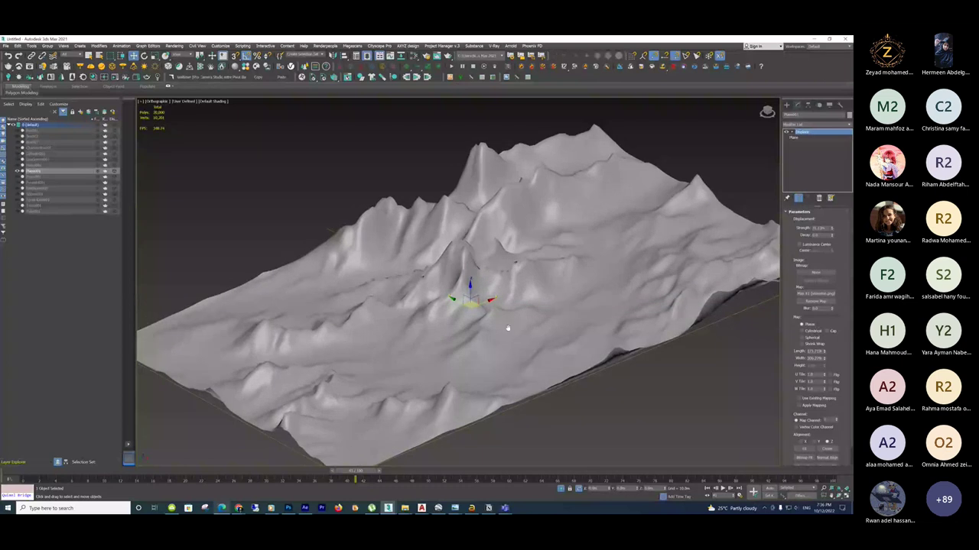
{"action": "middle_click_drag", "start_coordinate": [507, 328], "coordinate": [545, 321], "text": "alt"}
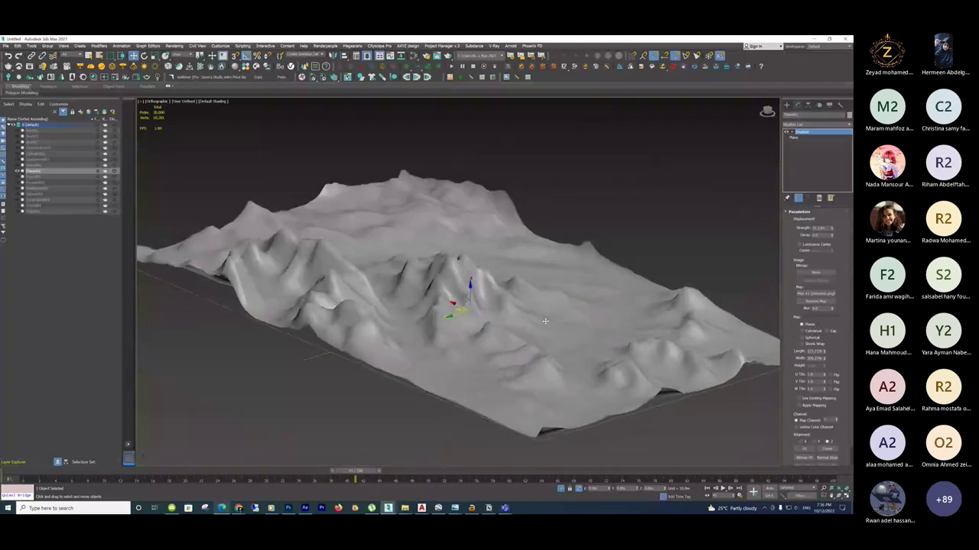
{"action": "middle_click_drag", "start_coordinate": [545, 321], "coordinate": [776, 234], "text": "alt"}
{"action": "left_click", "coordinate": [810, 137]}
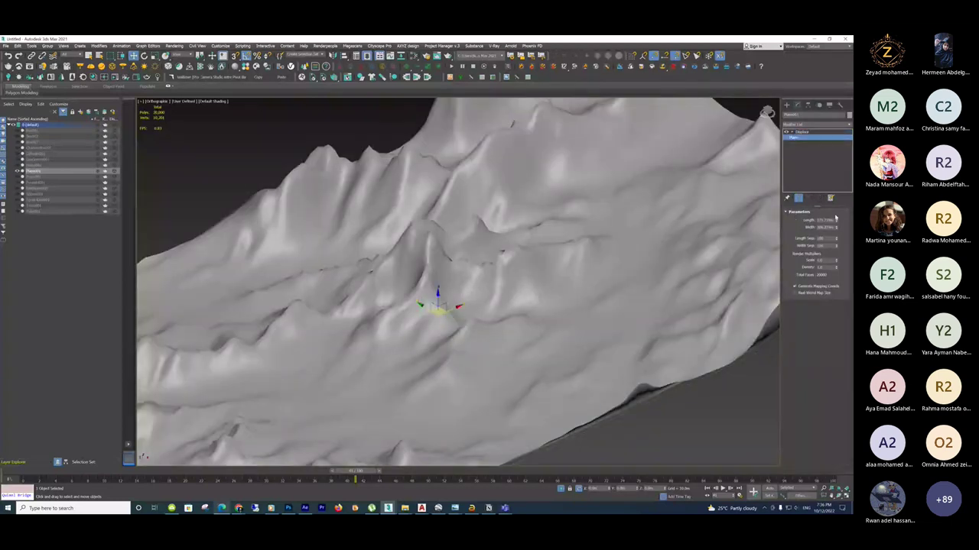
Set the plane's Length Segs and Width Segs to 500 each.
{"action": "double_click", "coordinate": [820, 238]}
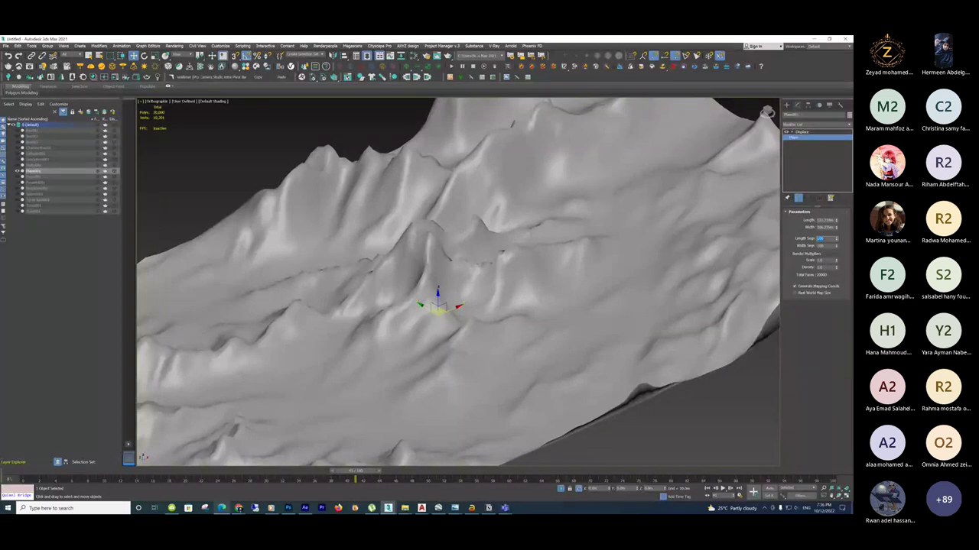
{"action": "type", "text": "500"}
{"action": "key", "text": "Tab"}
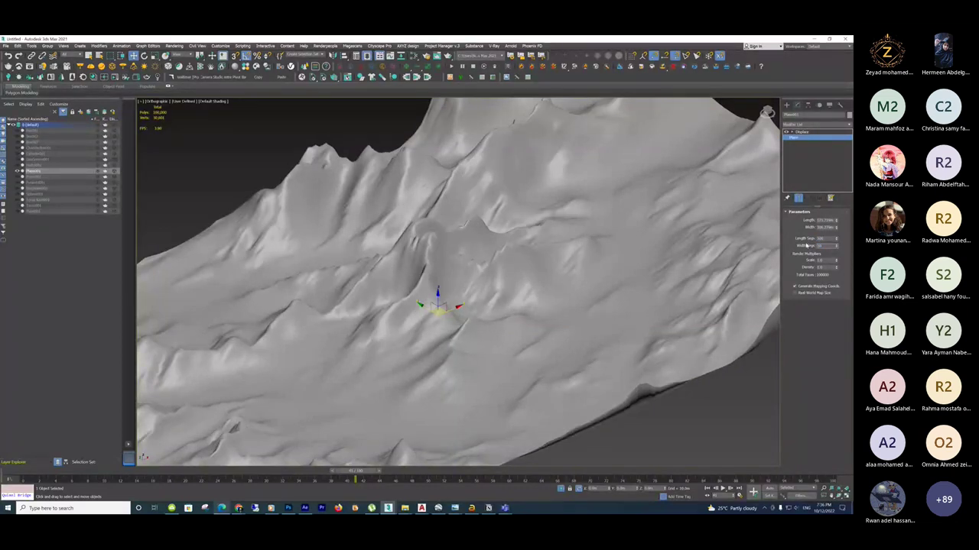
{"action": "type", "text": "500"}
{"action": "key", "text": "Return"}
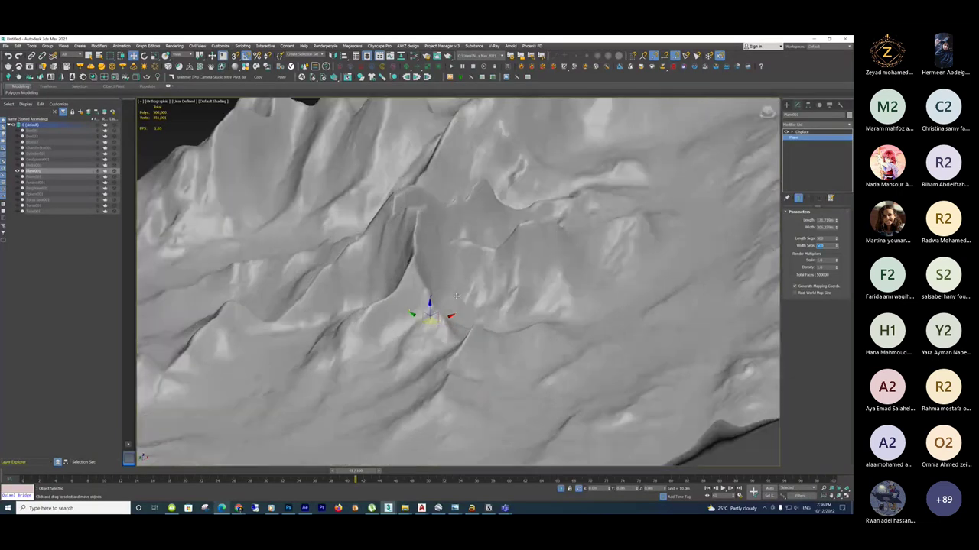
View the finer terrain from a low angle, then return to the snowdon.png heightmap in Edge.
{"action": "middle_click_drag", "start_coordinate": [455, 296], "coordinate": [477, 286], "text": "alt"}
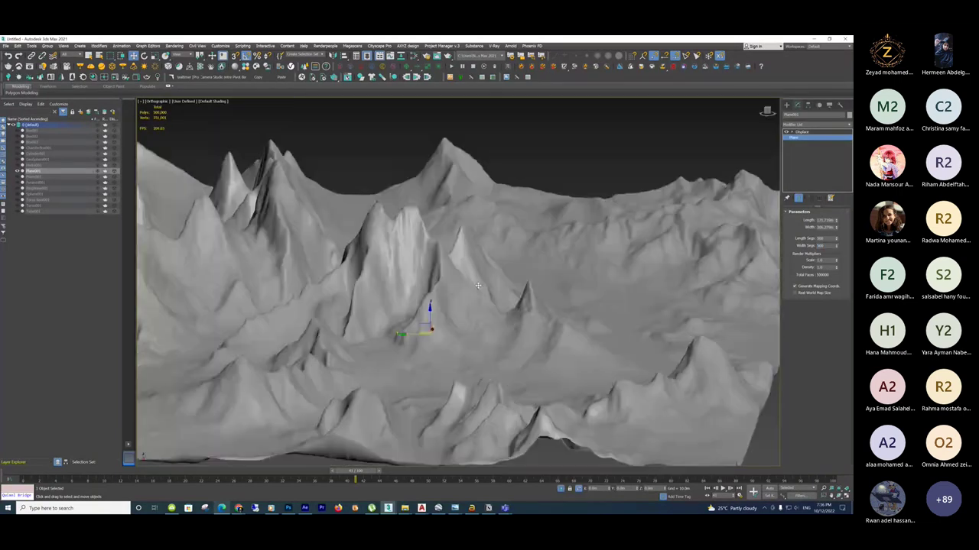
{"action": "scroll", "coordinate": [467, 283], "scroll_direction": "up", "scroll_amount": 3}
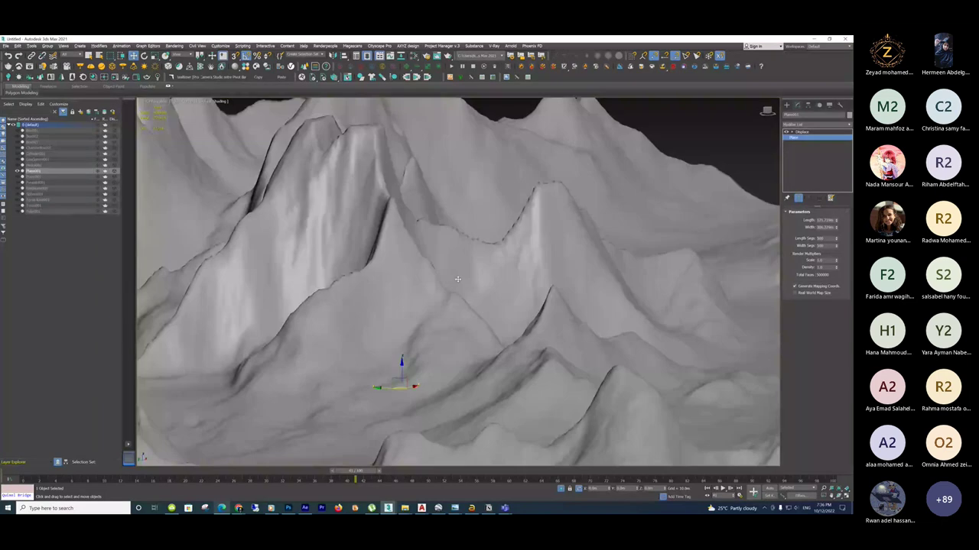
{"action": "scroll", "coordinate": [457, 279], "scroll_direction": "up", "scroll_amount": 6}
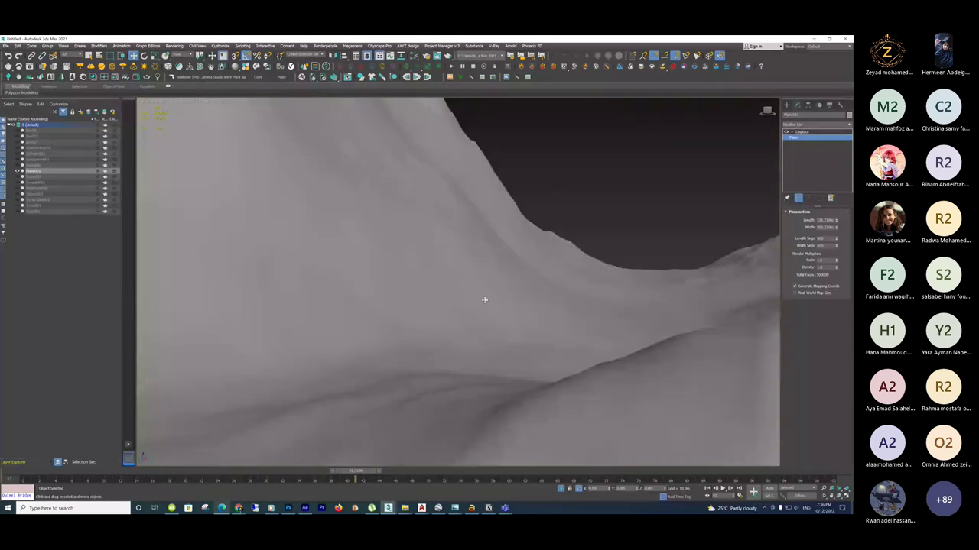
{"action": "key", "text": "z"}
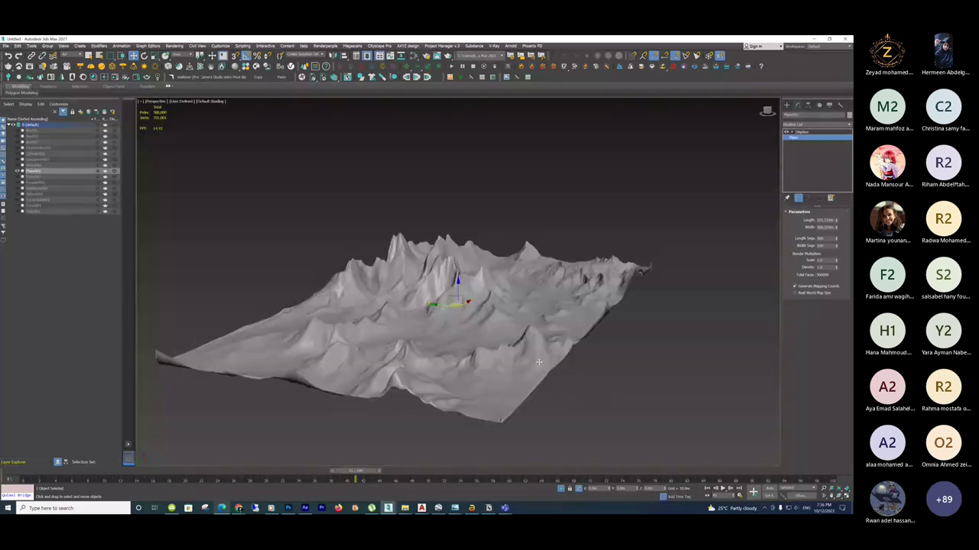
{"action": "scroll", "coordinate": [474, 320], "scroll_direction": "up", "scroll_amount": 5}
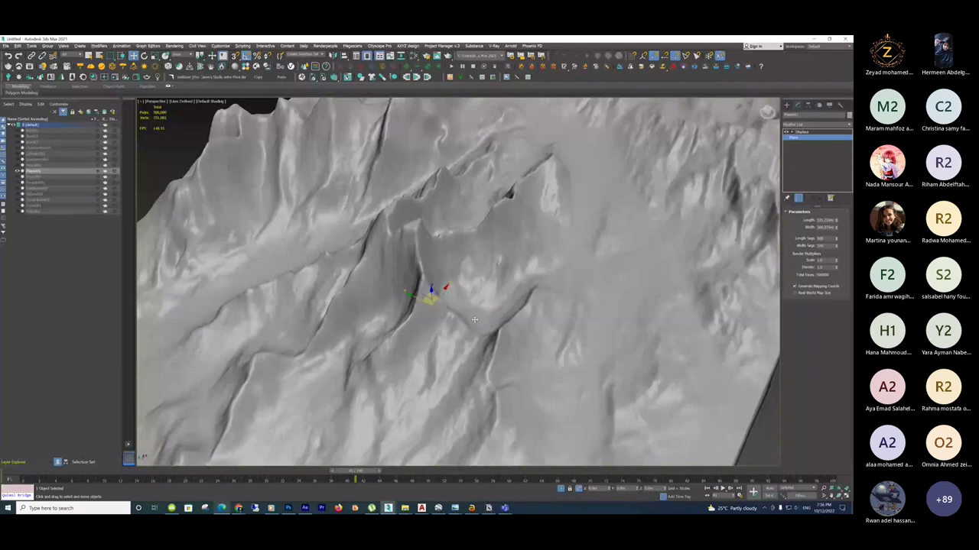
{"action": "middle_click_drag", "start_coordinate": [474, 320], "coordinate": [552, 384], "text": "alt"}
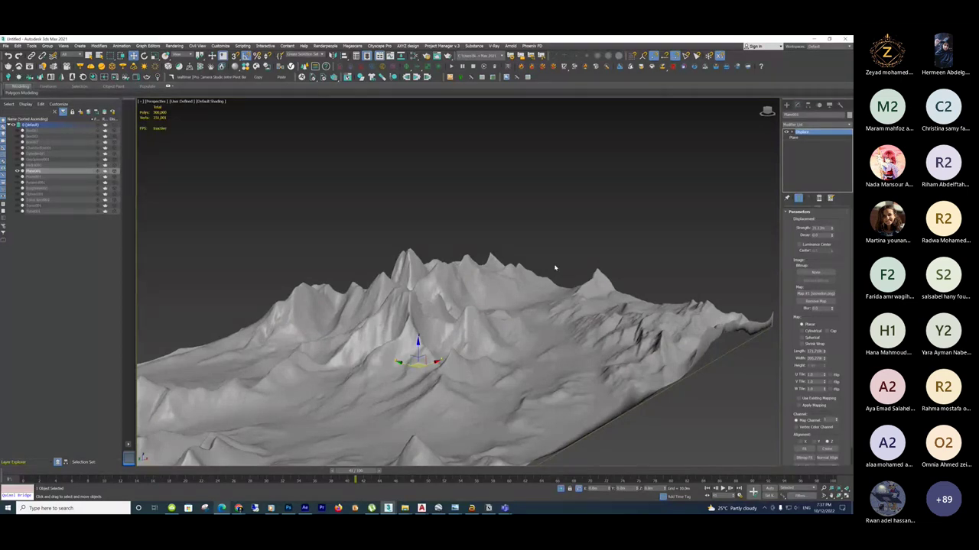
{"action": "key", "text": "alt+Tab"}
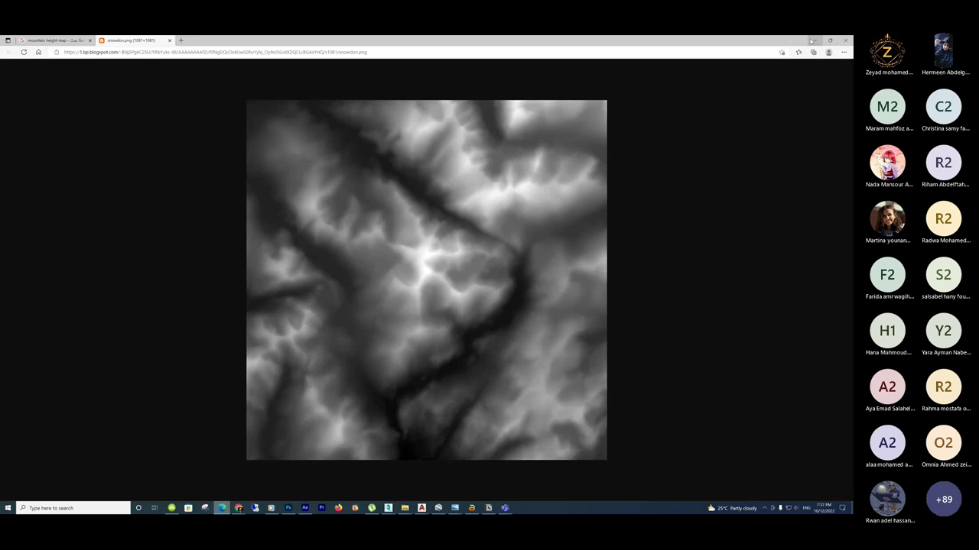
Minimize Edge to bring back the terrain displaced from the snowdon.png heightmap.
{"action": "left_click", "coordinate": [812, 40]}
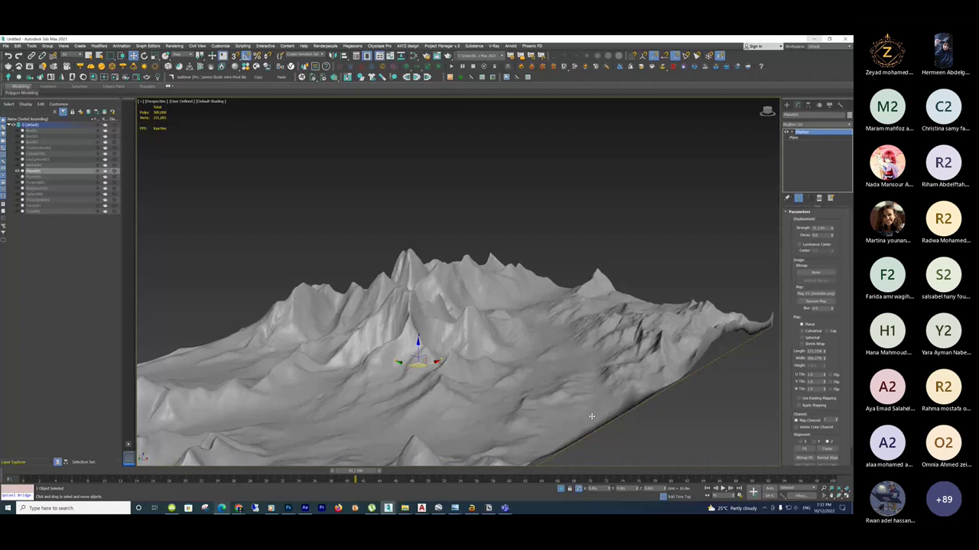
{"action": "middle_click_drag", "start_coordinate": [591, 416], "coordinate": [490, 320], "text": "alt"}
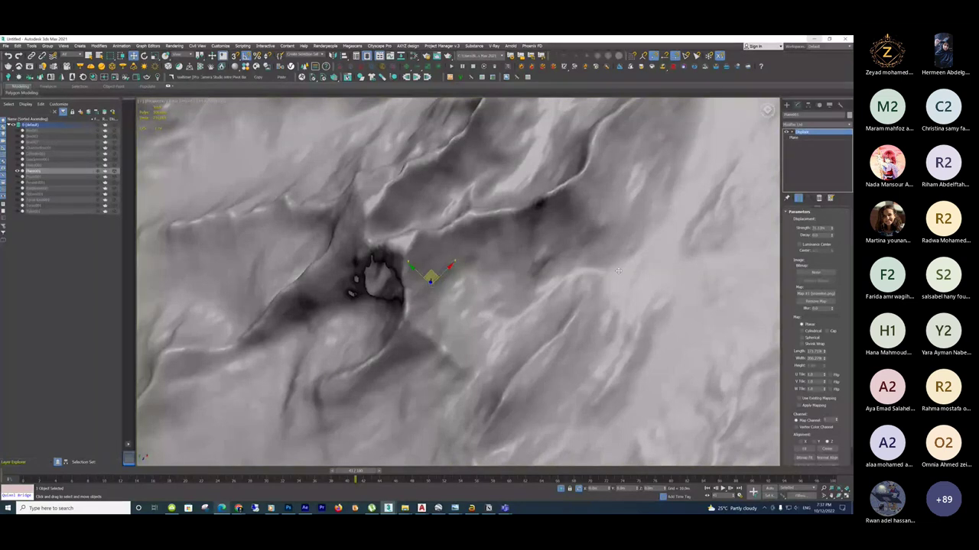
{"action": "middle_click_drag", "start_coordinate": [618, 270], "coordinate": [507, 309], "text": "alt"}
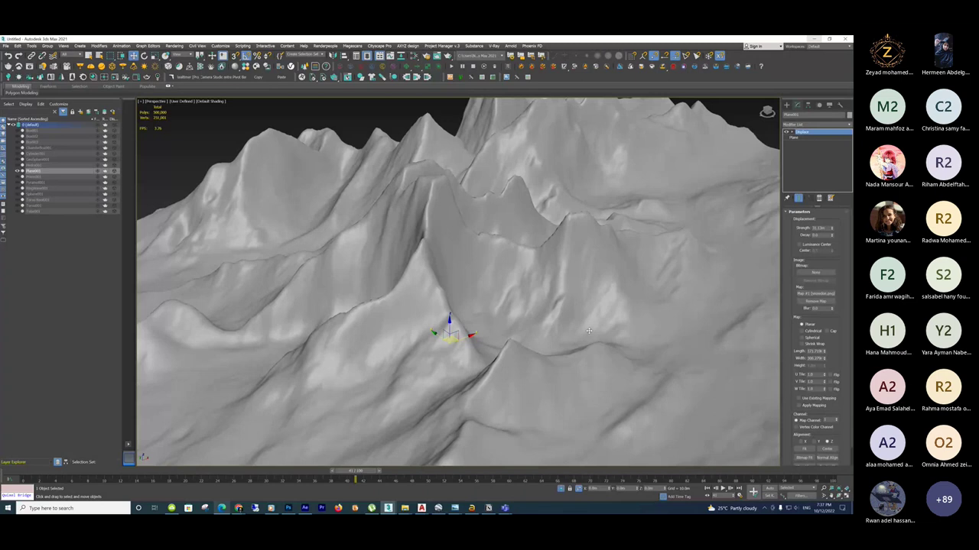
{"action": "scroll", "coordinate": [589, 330], "scroll_direction": "down", "scroll_amount": 5}
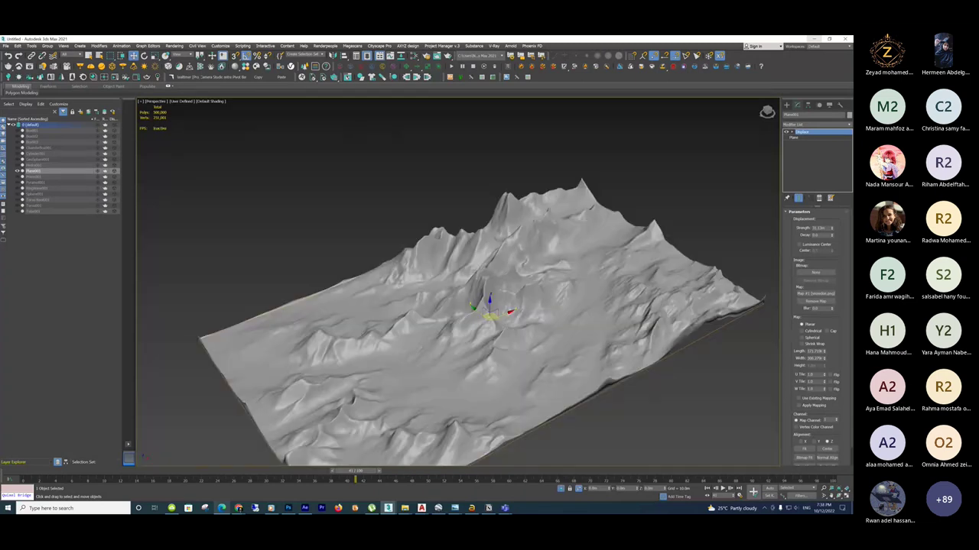
{"action": "left_click", "coordinate": [489, 508]}
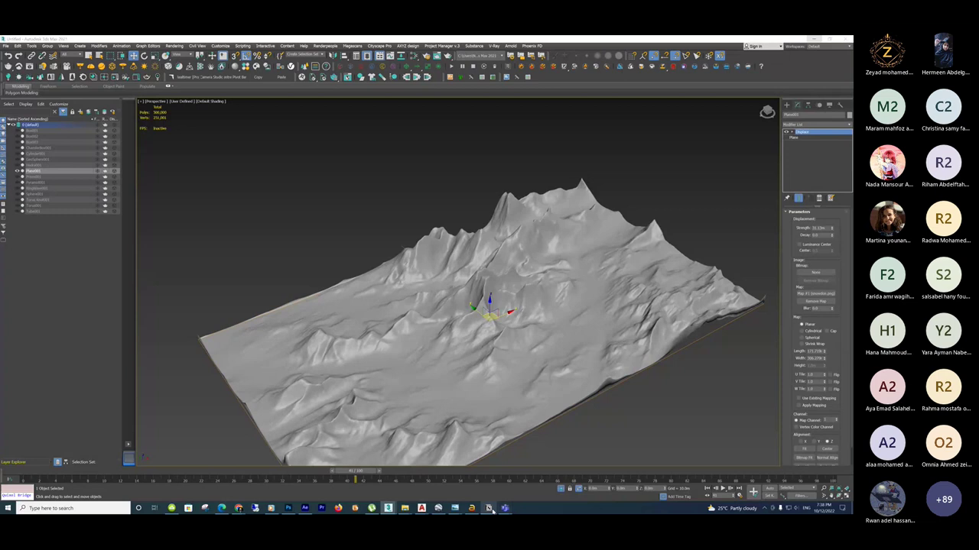
Switch to the 3ds Max window with the primitives scene on the terrain.
{"action": "key", "text": "alt+Tab"}
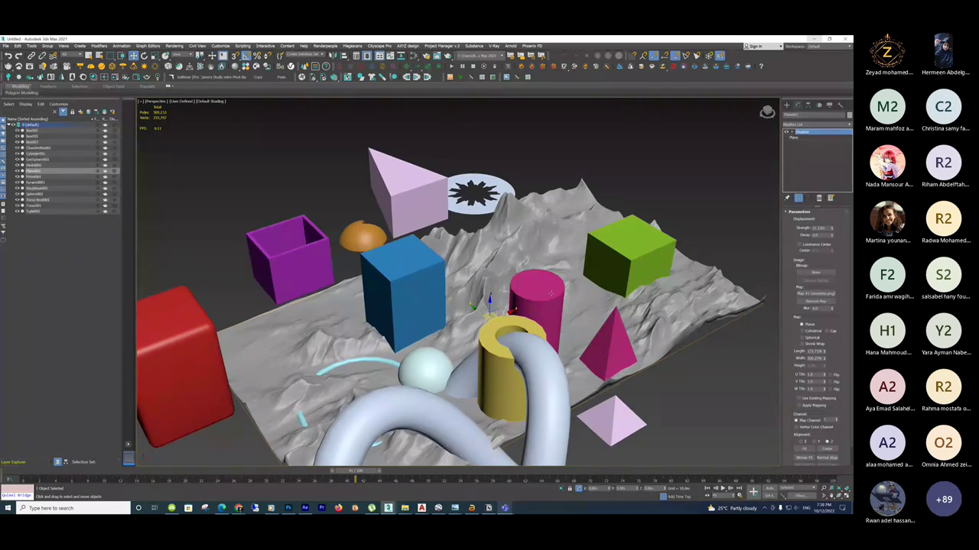
{"action": "scroll", "coordinate": [550, 293], "scroll_direction": "down", "scroll_amount": 3}
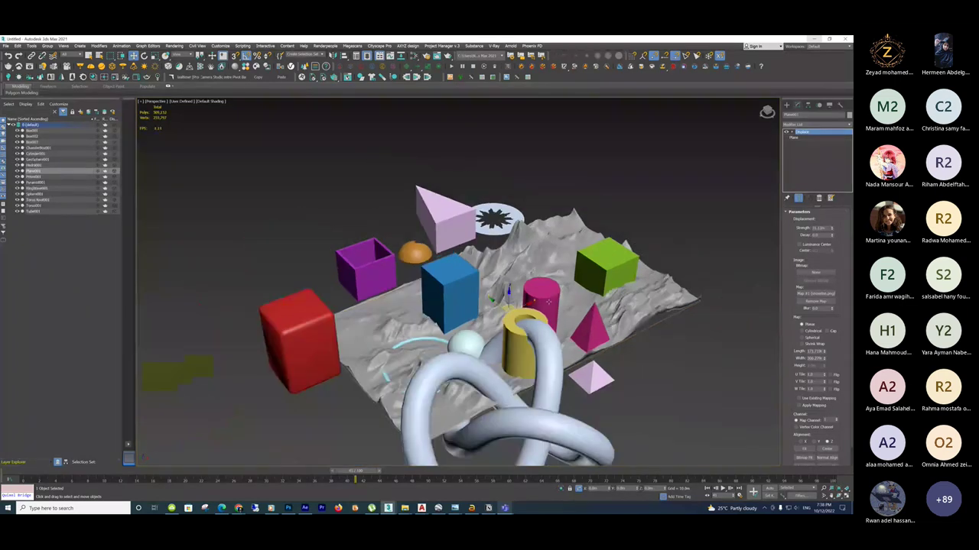
{"action": "scroll", "coordinate": [549, 302], "scroll_direction": "up", "scroll_amount": 3}
{"action": "scroll", "coordinate": [536, 291], "scroll_direction": "down", "scroll_amount": 2}
Isolate the blue box Box002 with Alt+Q, then isolate the torus knot instead.
{"action": "left_click", "coordinate": [404, 262]}
{"action": "key", "text": "alt+q"}
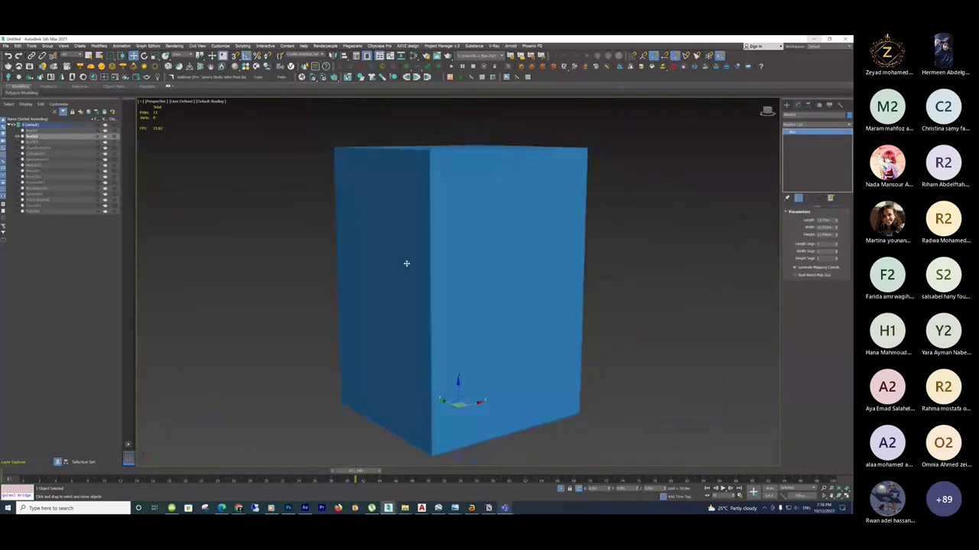
{"action": "key", "text": "alt+q"}
{"action": "key", "text": "alt+q"}
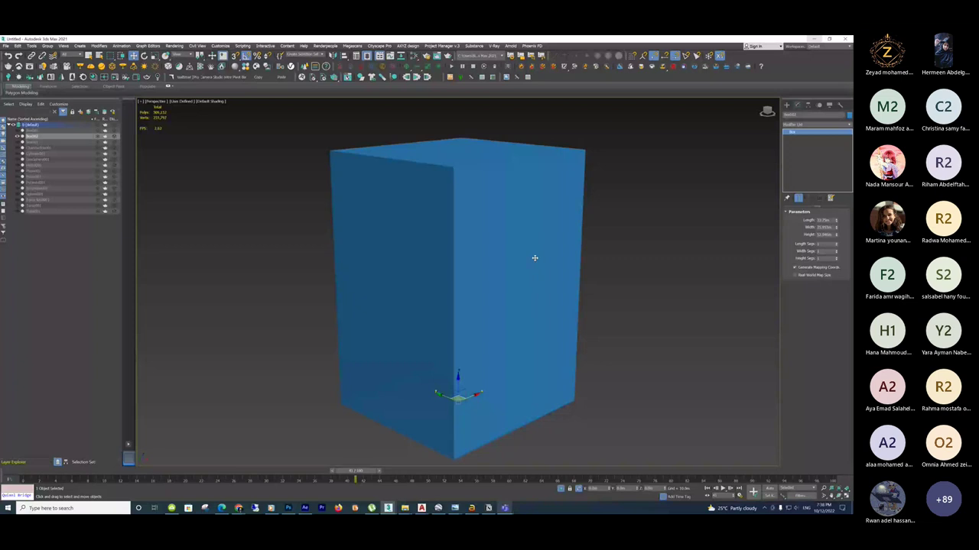
{"action": "key", "text": "ctrl+z"}
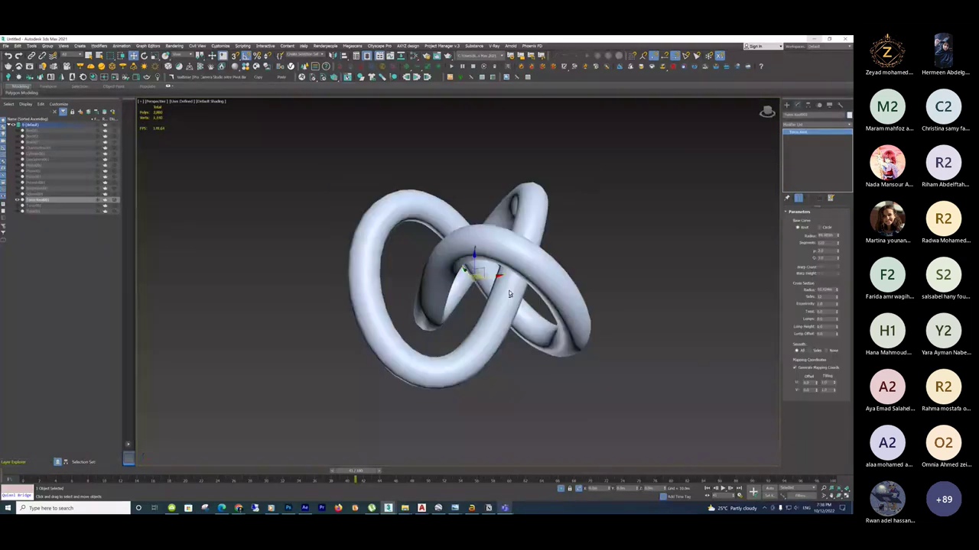
Add a Slice modifier to the torus knot with Slice Type set to Remove Top.
{"action": "left_click", "coordinate": [826, 124]}
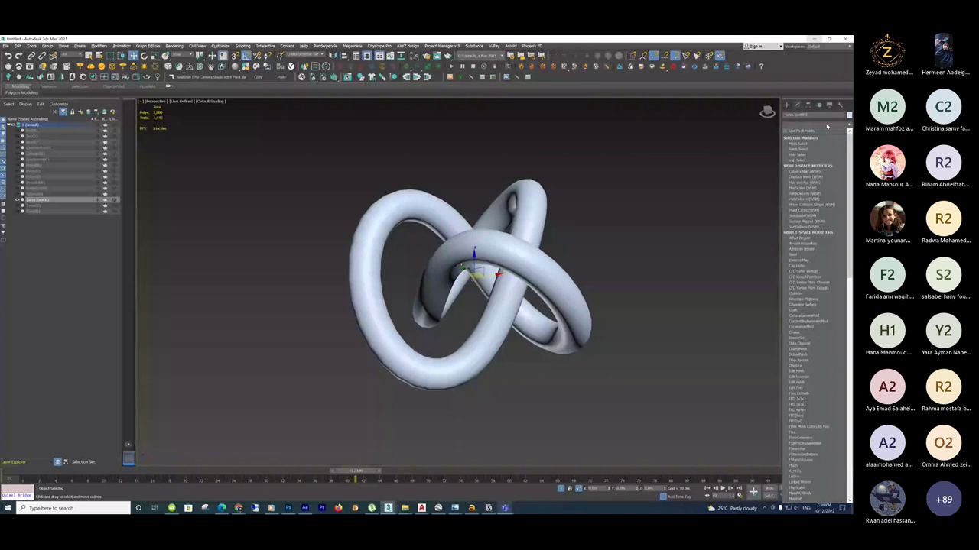
{"action": "scroll", "coordinate": [826, 126], "scroll_direction": "down", "scroll_amount": 5}
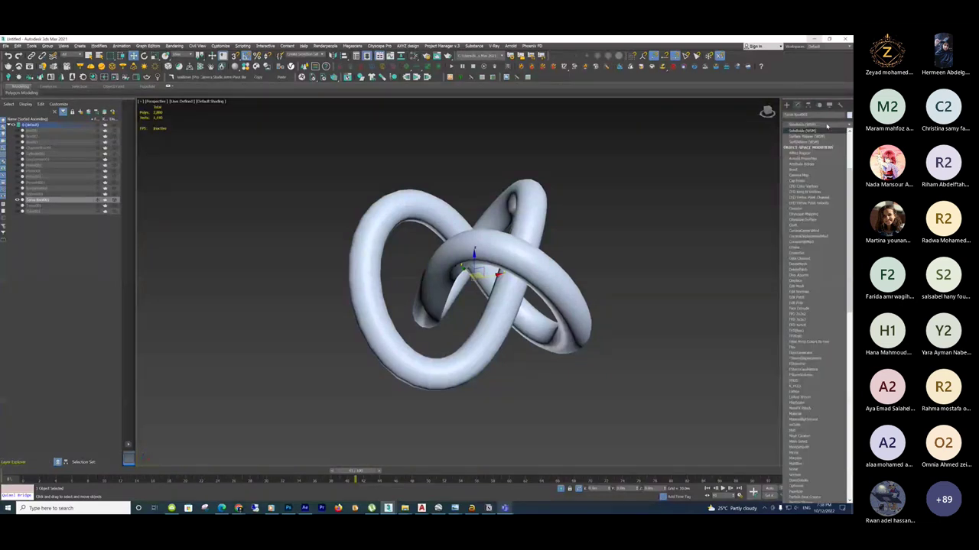
{"action": "left_click", "coordinate": [806, 328]}
{"action": "left_click", "coordinate": [799, 239]}
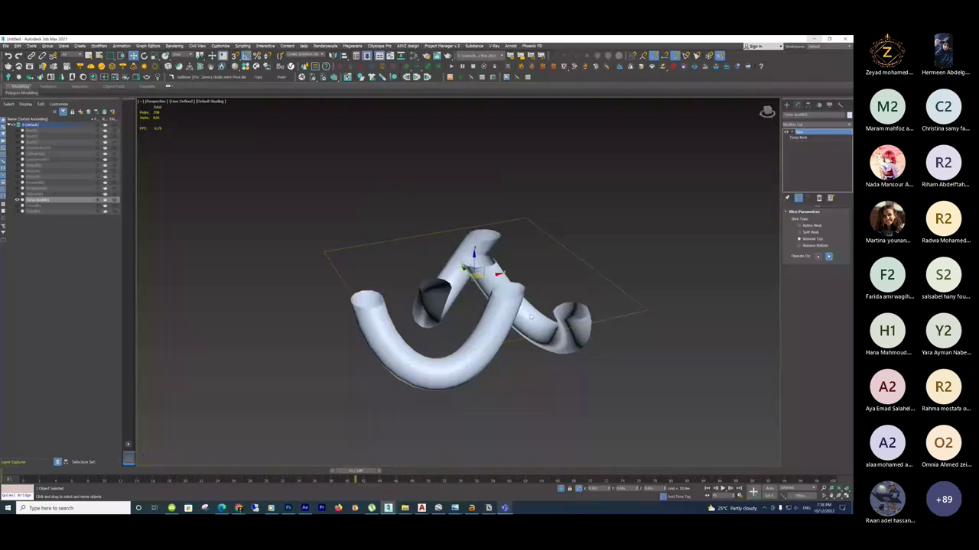
Inspect the sliced knot, then select the Slice Plane sub-object in Front view.
{"action": "scroll", "coordinate": [514, 253], "scroll_direction": "up", "scroll_amount": 3}
{"action": "middle_click_drag", "start_coordinate": [512, 264], "coordinate": [507, 224], "text": "alt"}
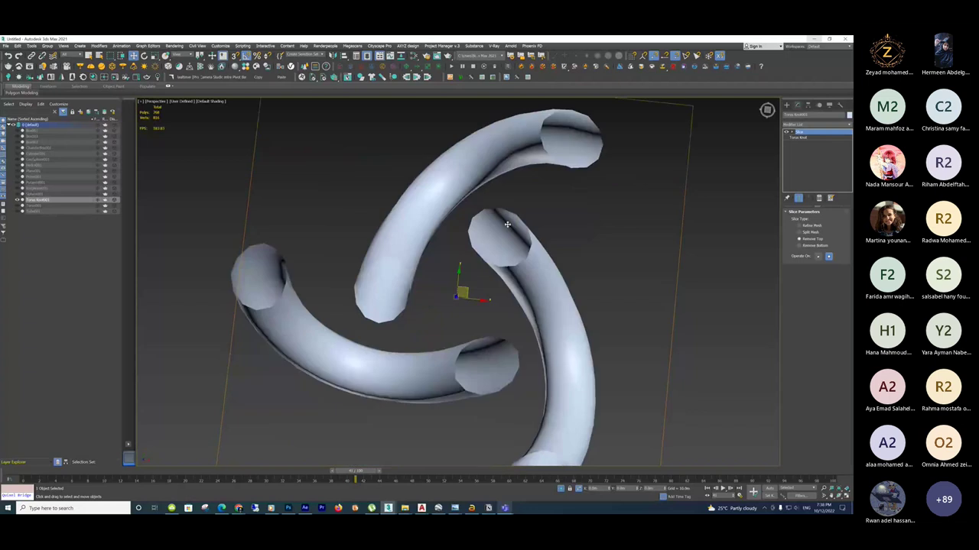
{"action": "middle_click_drag", "start_coordinate": [507, 224], "coordinate": [833, 148], "text": "alt"}
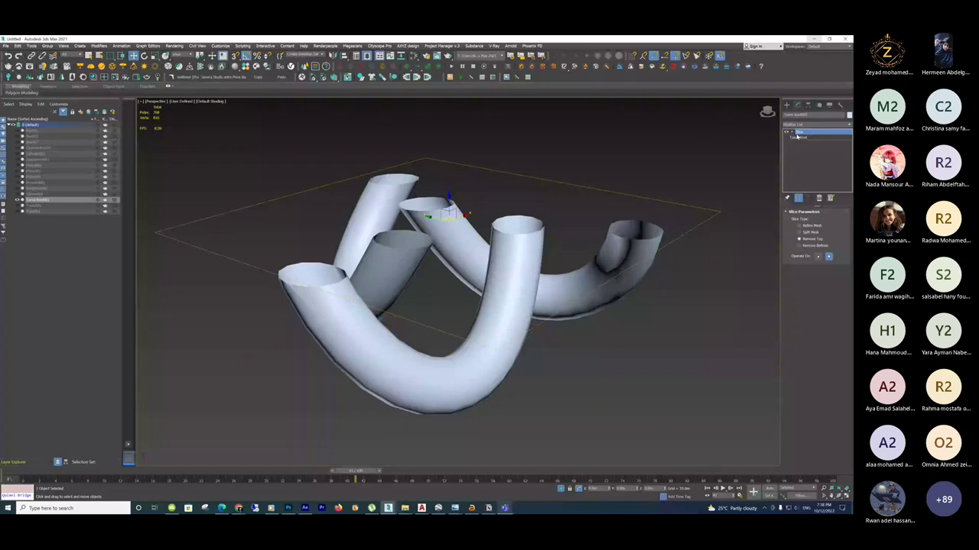
{"action": "left_click", "coordinate": [799, 137]}
{"action": "key", "text": "f"}
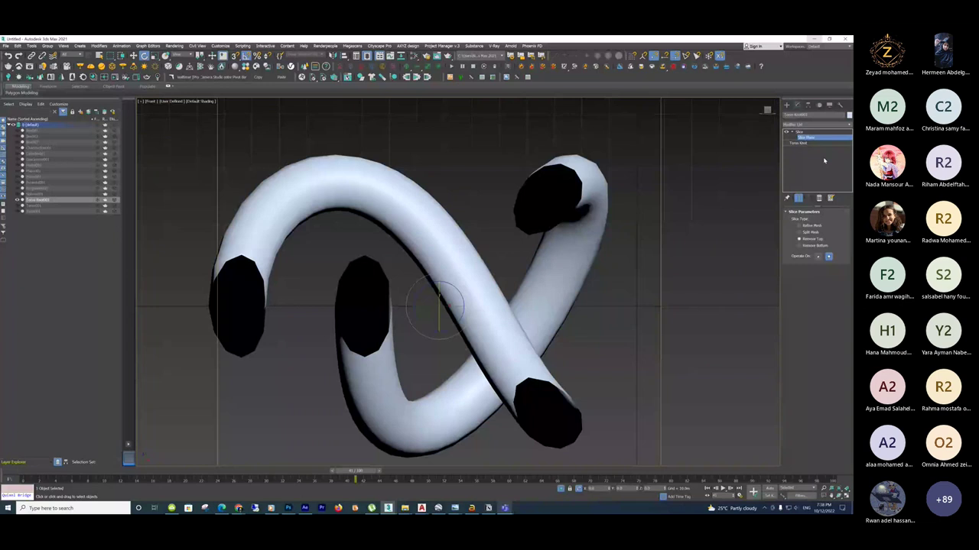
Add a Shell modifier to thicken the sliced knot's tubes.
{"action": "left_click", "coordinate": [810, 124]}
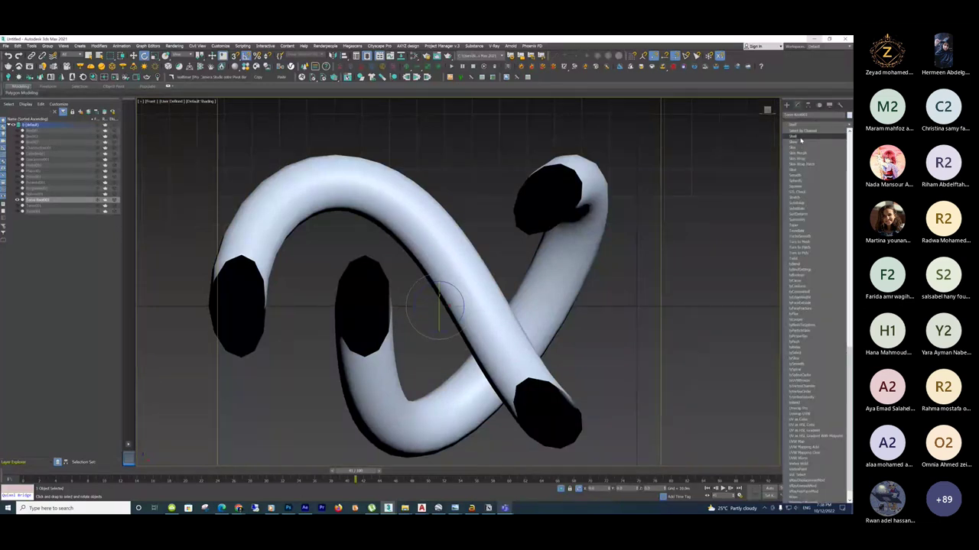
{"action": "left_click", "coordinate": [795, 136]}
{"action": "scroll", "coordinate": [543, 200], "scroll_direction": "up", "scroll_amount": 3}
{"action": "middle_click_drag", "start_coordinate": [582, 218], "coordinate": [596, 217]}
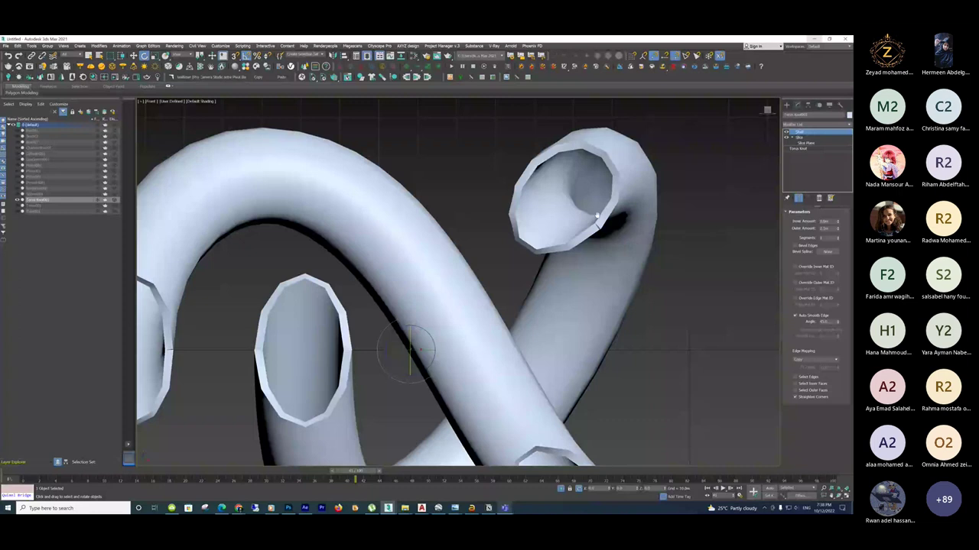
{"action": "scroll", "coordinate": [596, 217], "scroll_direction": "down", "scroll_amount": 3}
Add a Lattice modifier on top of Shell.
{"action": "left_click", "coordinate": [812, 125]}
{"action": "scroll", "coordinate": [811, 130], "scroll_direction": "down", "scroll_amount": 7}
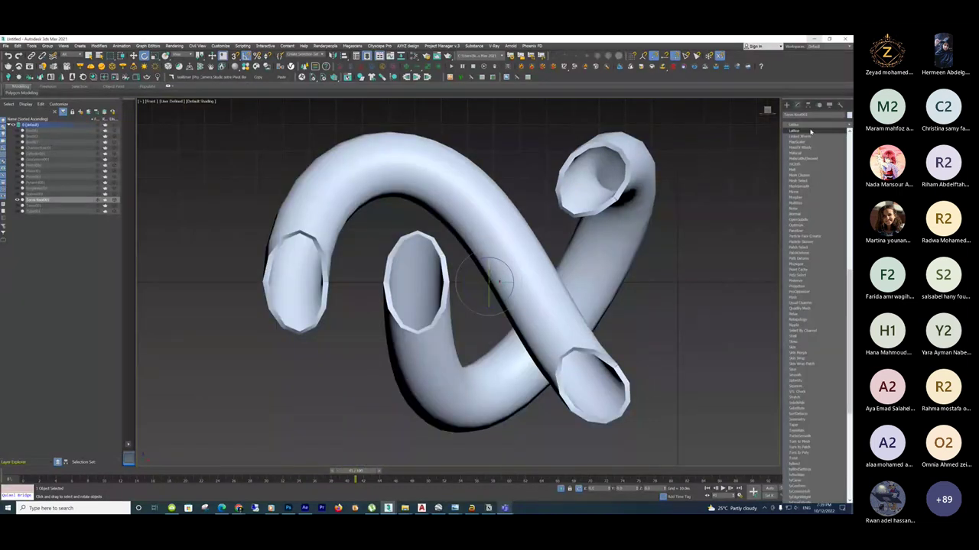
{"action": "left_click", "coordinate": [795, 131]}
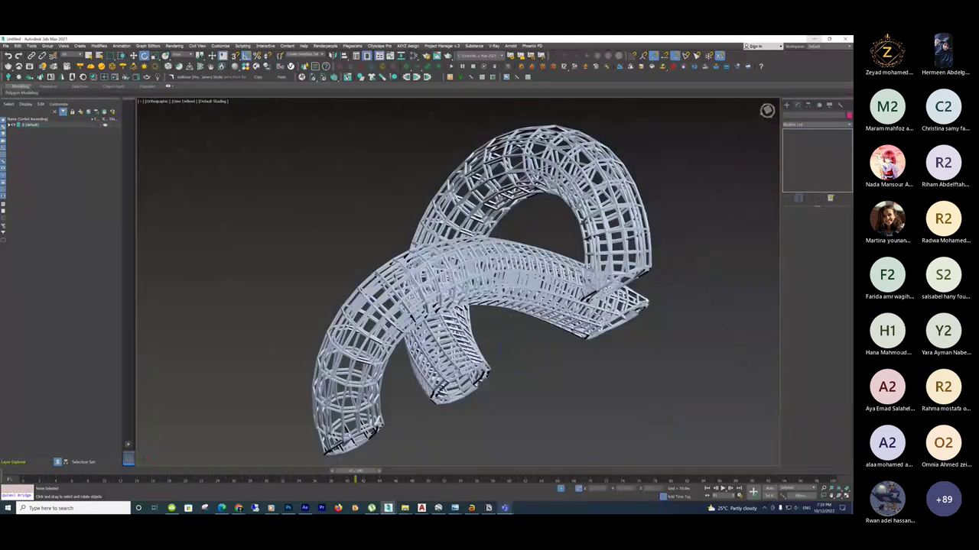
Frame the latticed knot and show its Lattice settings with Struts Only from Edges.
{"action": "middle_click_drag", "start_coordinate": [582, 290], "coordinate": [643, 285], "text": "alt"}
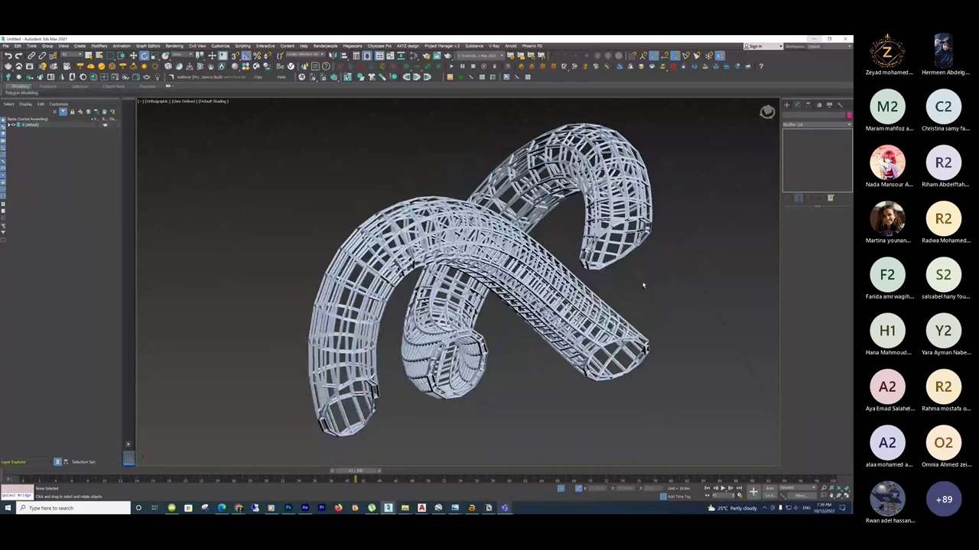
{"action": "middle_click_drag", "start_coordinate": [643, 285], "coordinate": [644, 279], "text": "alt"}
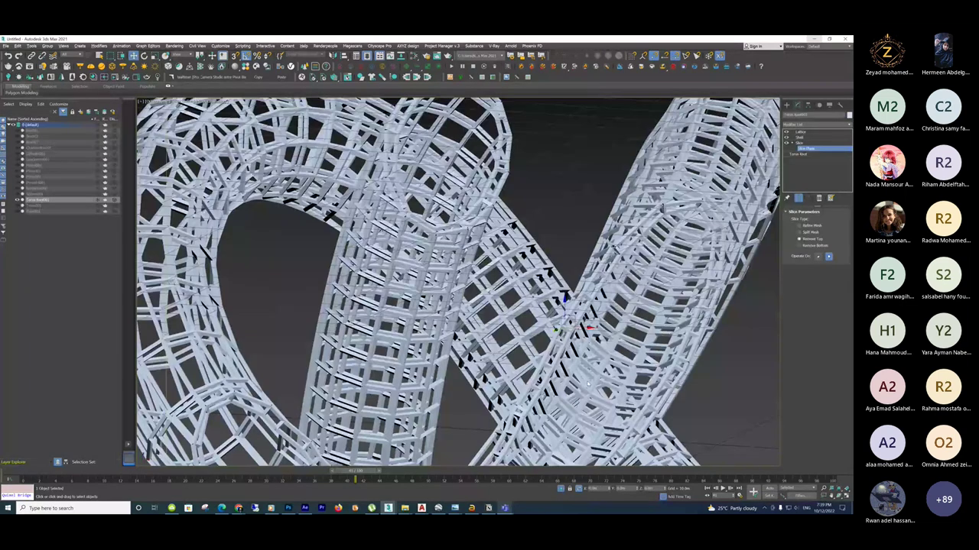
{"action": "key", "text": "z"}
{"action": "middle_click_drag", "start_coordinate": [588, 382], "coordinate": [792, 181], "text": "alt"}
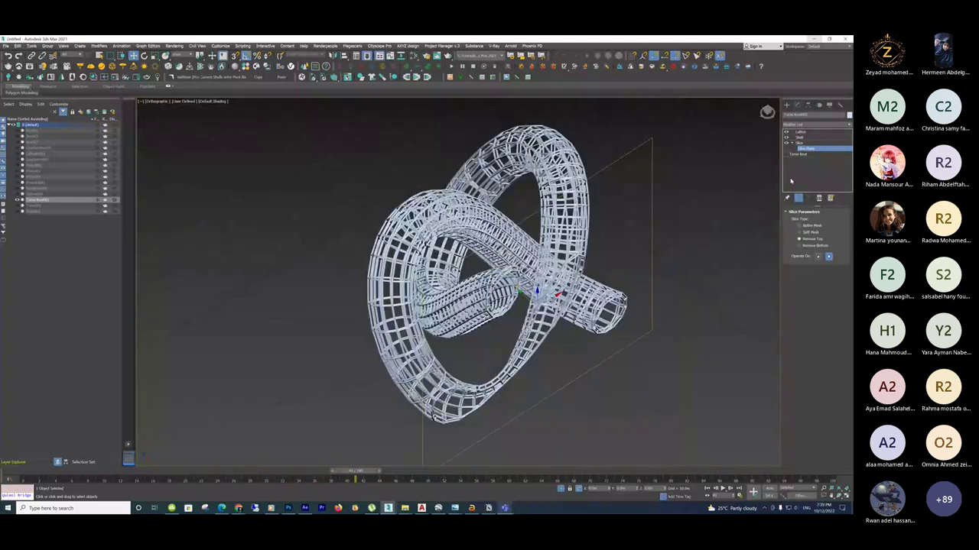
{"action": "left_click", "coordinate": [800, 132]}
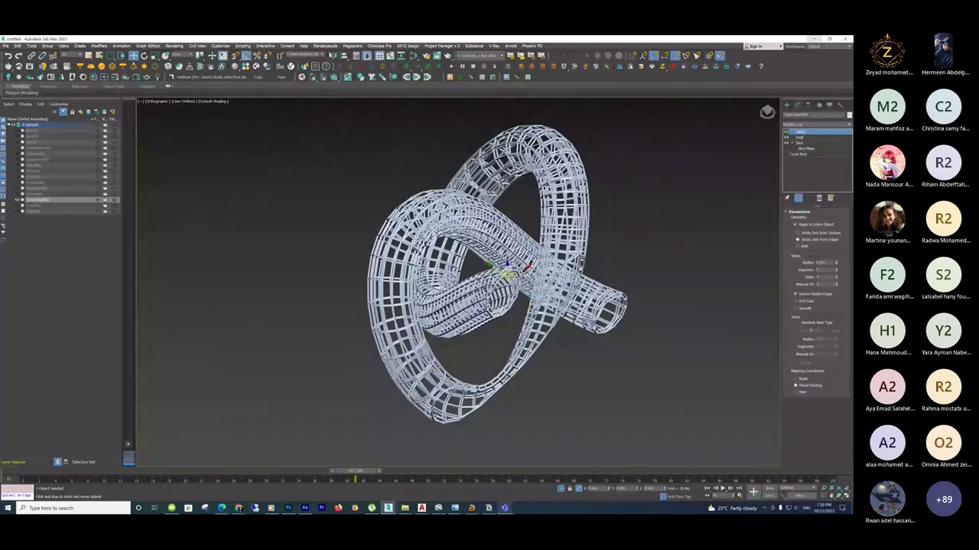
{"action": "middle_click_drag", "start_coordinate": [560, 328], "coordinate": [422, 327]}
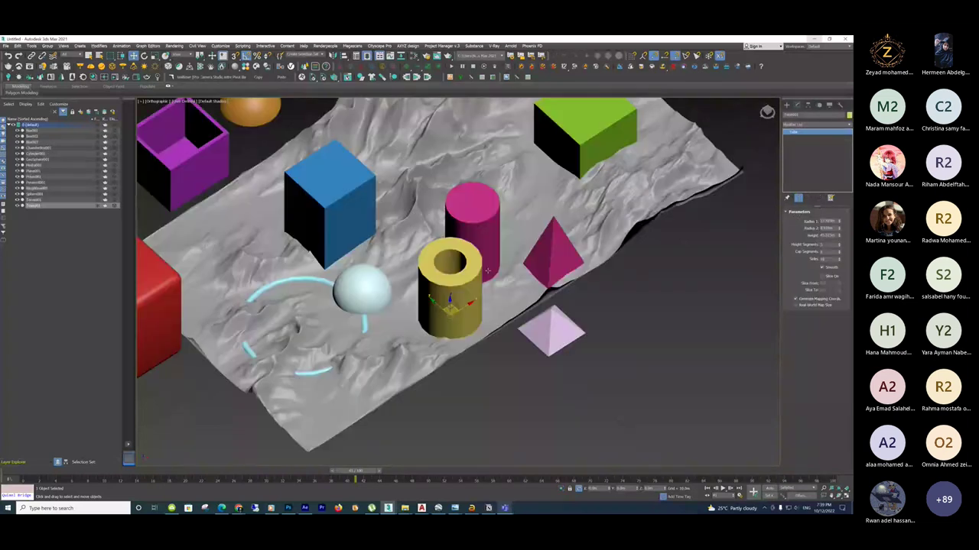
Select the magenta pyramid, zoom to it, view it from Top, and list its modifiers.
{"action": "middle_click_drag", "start_coordinate": [487, 271], "coordinate": [565, 302], "text": "alt"}
{"action": "left_click", "coordinate": [566, 303]}
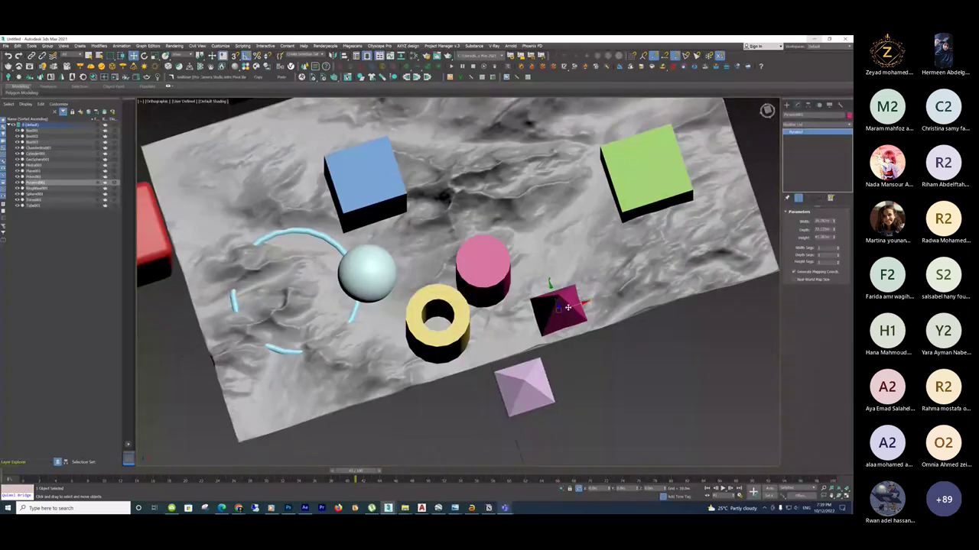
{"action": "key", "text": "z"}
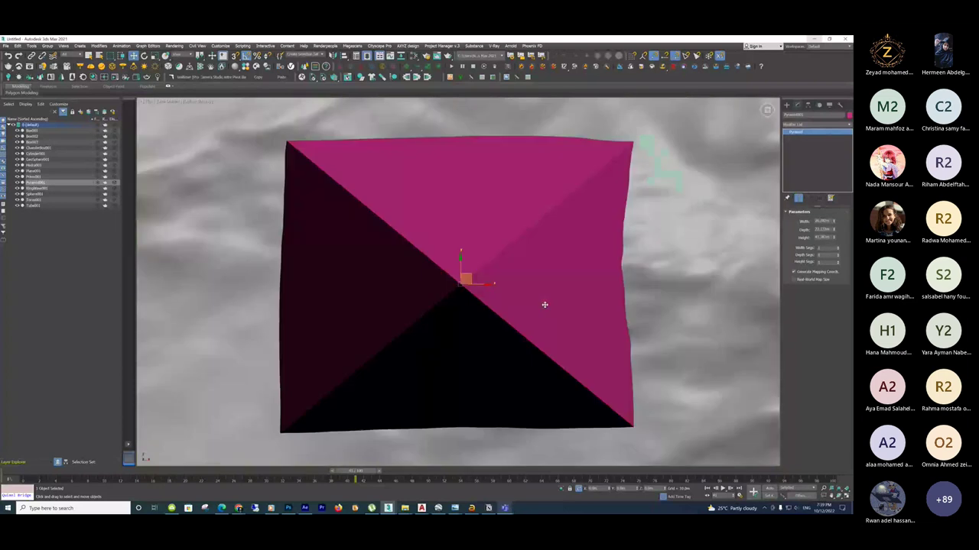
{"action": "key", "text": "t"}
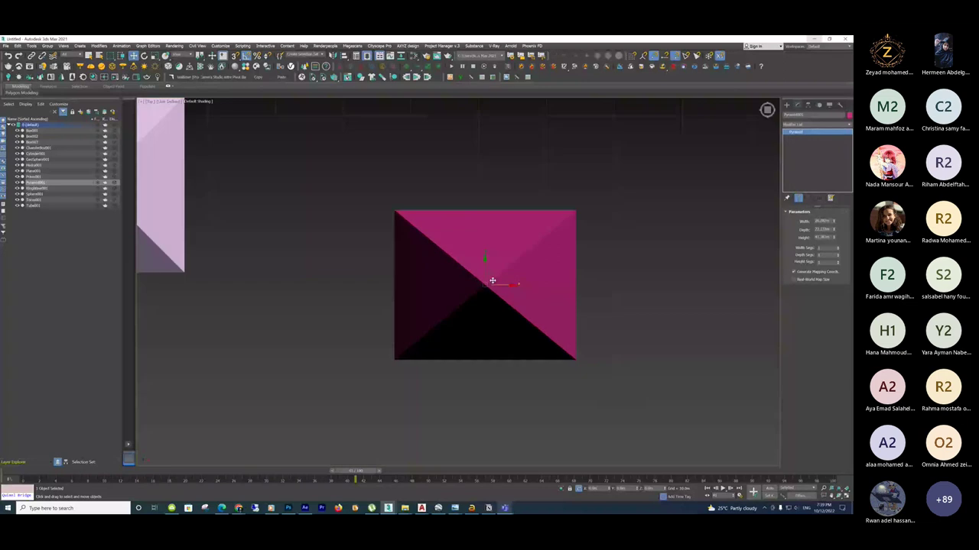
{"action": "left_click", "coordinate": [812, 124]}
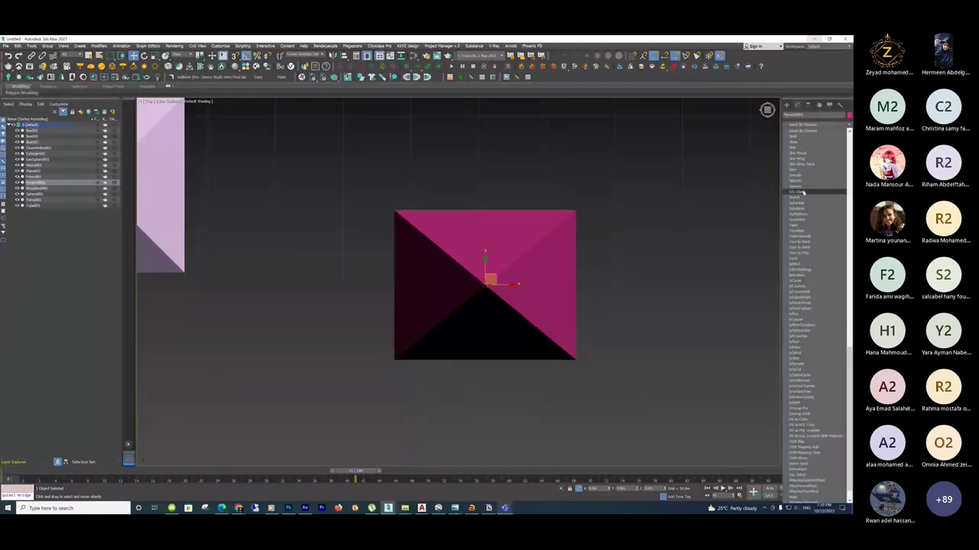
Add Symmetry to the magenta pyramid, rotate it, and enter the Mirror sub-object.
{"action": "left_click", "coordinate": [804, 220]}
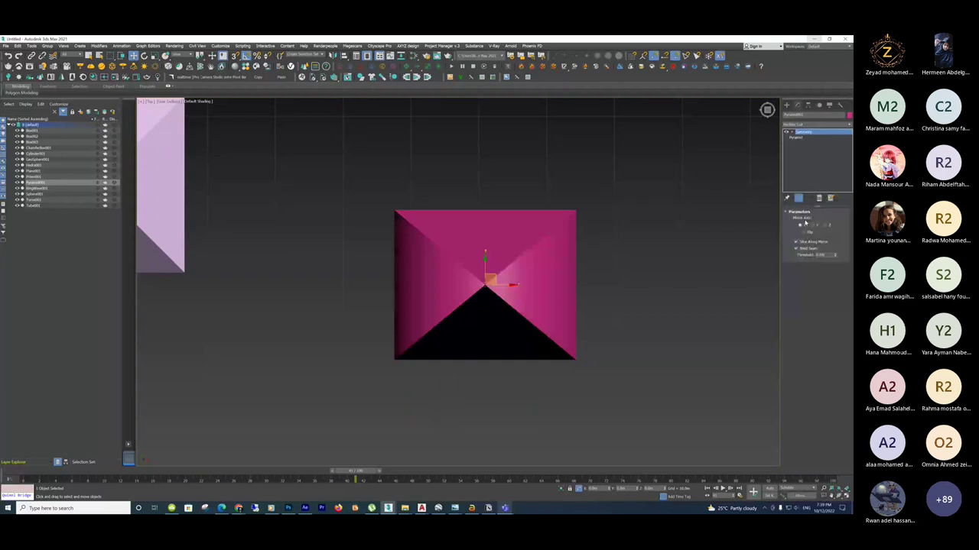
{"action": "key", "text": "e"}
{"action": "mouse_move", "coordinate": [488, 275]}
{"action": "left_mouse_down"}
{"action": "mouse_move", "coordinate": [493, 251]}
{"action": "mouse_move", "coordinate": [505, 284]}
{"action": "mouse_move", "coordinate": [497, 295]}
{"action": "mouse_move", "coordinate": [494, 267]}
{"action": "mouse_move", "coordinate": [501, 281]}
{"action": "left_mouse_up"}
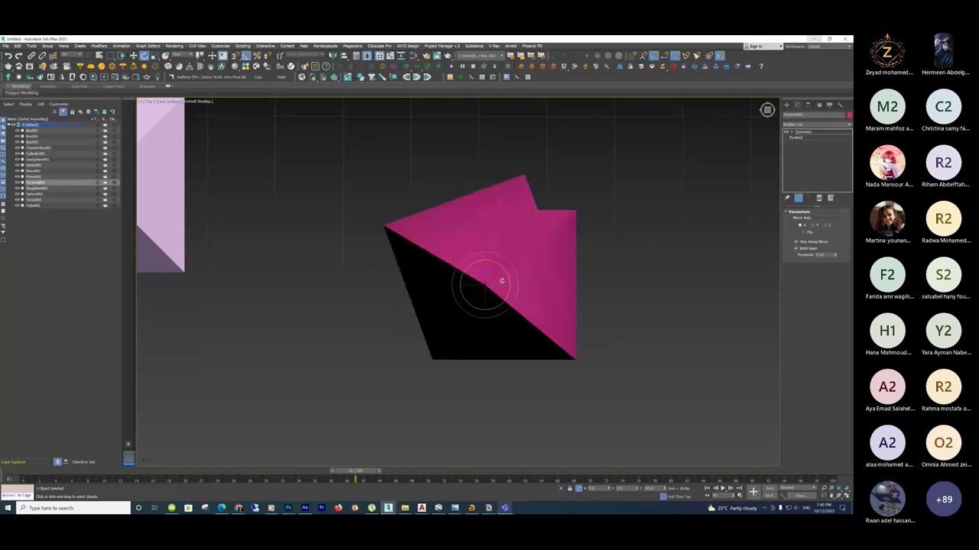
{"action": "key", "text": "1"}
{"action": "key", "text": "w"}
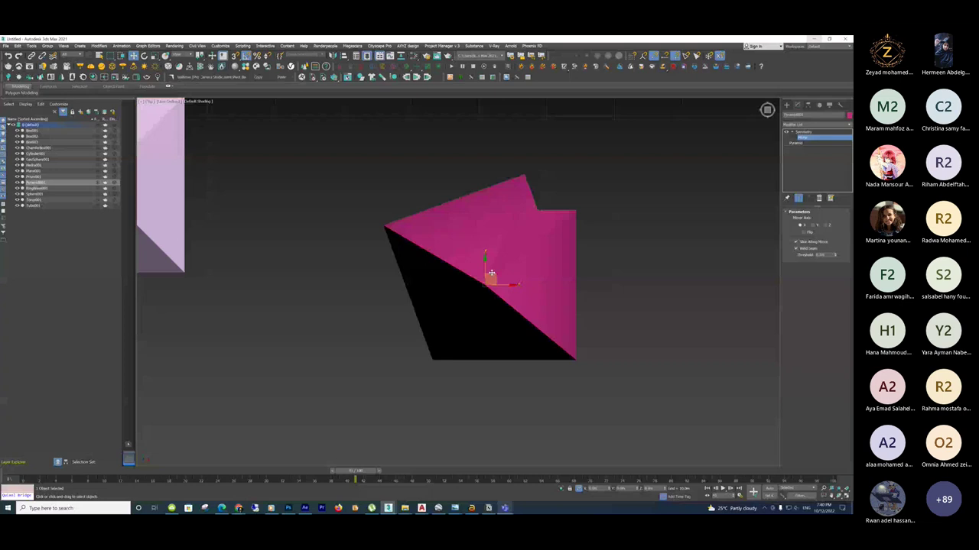
Orbit around the mirrored twin-peaked pyramid to inspect it, then select the terrain plane.
{"action": "middle_click_drag", "start_coordinate": [490, 273], "coordinate": [481, 245], "text": "alt"}
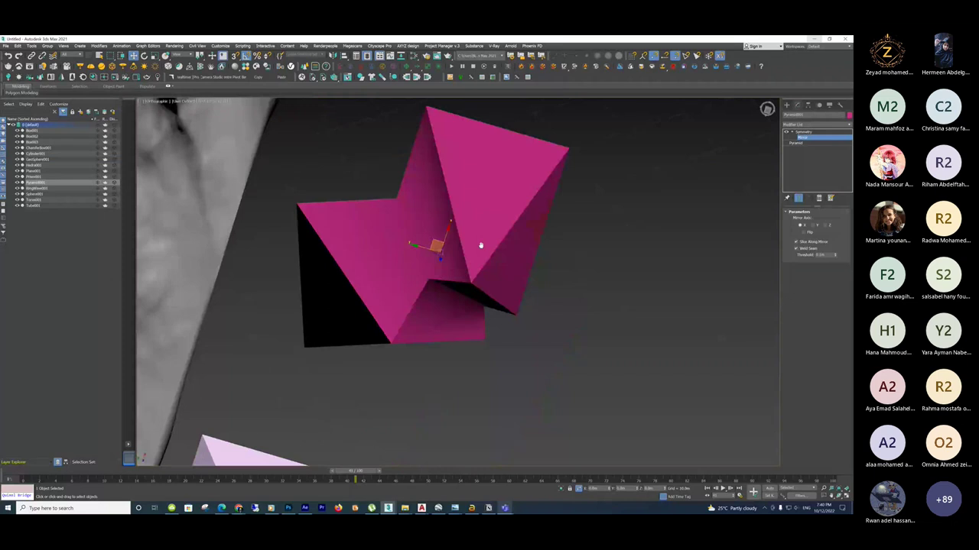
{"action": "middle_click_drag", "start_coordinate": [480, 245], "coordinate": [524, 269], "text": "alt"}
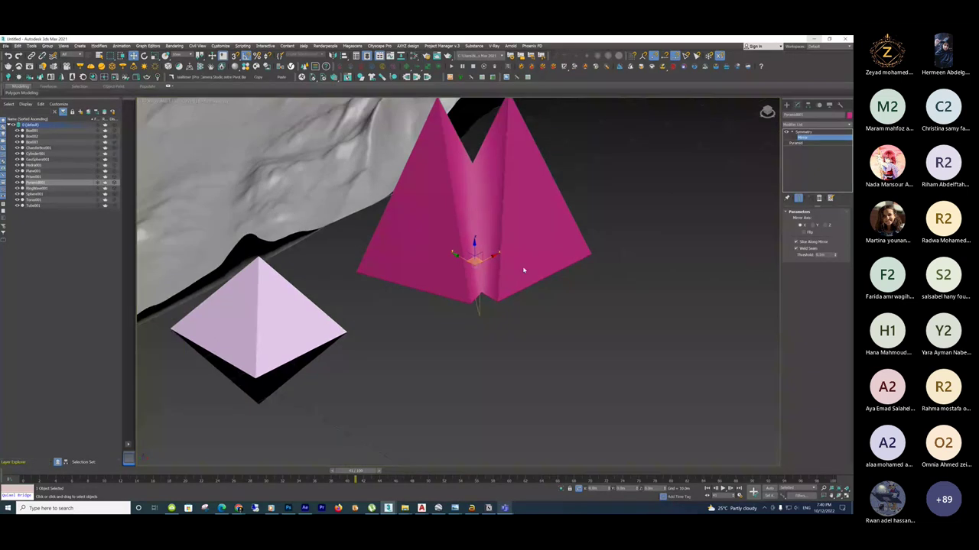
{"action": "scroll", "coordinate": [523, 270], "scroll_direction": "up", "scroll_amount": 3}
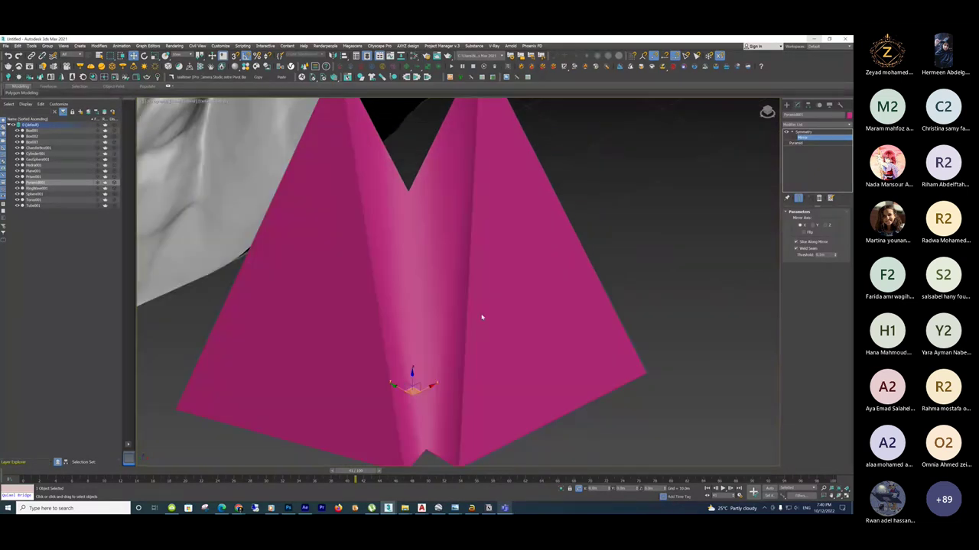
{"action": "scroll", "coordinate": [482, 317], "scroll_direction": "down", "scroll_amount": 3}
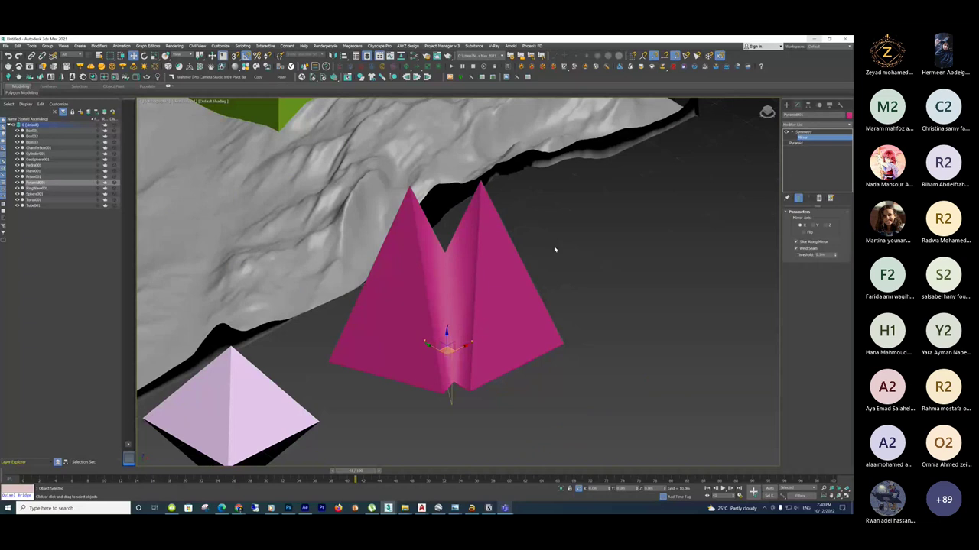
{"action": "left_click", "coordinate": [812, 123]}
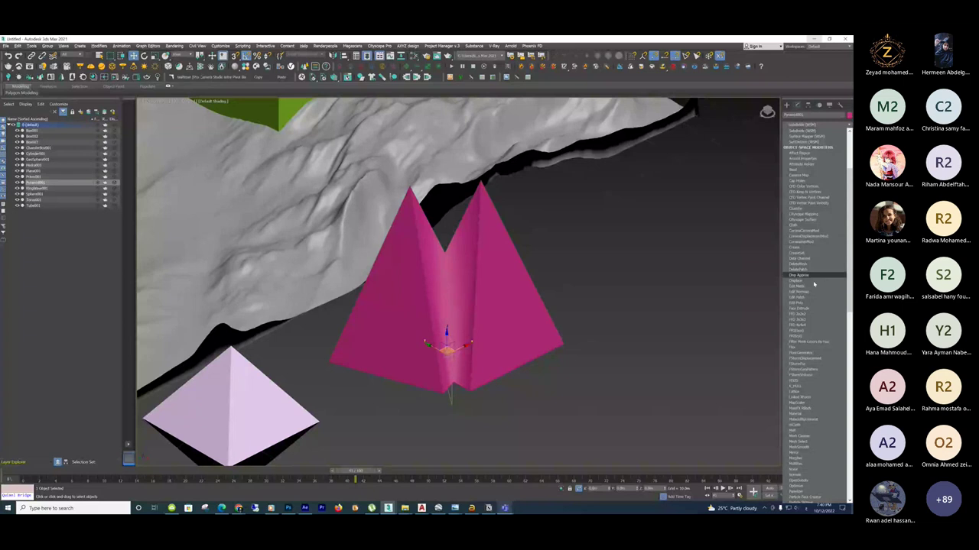
{"action": "scroll", "coordinate": [821, 306], "scroll_direction": "up", "scroll_amount": 3}
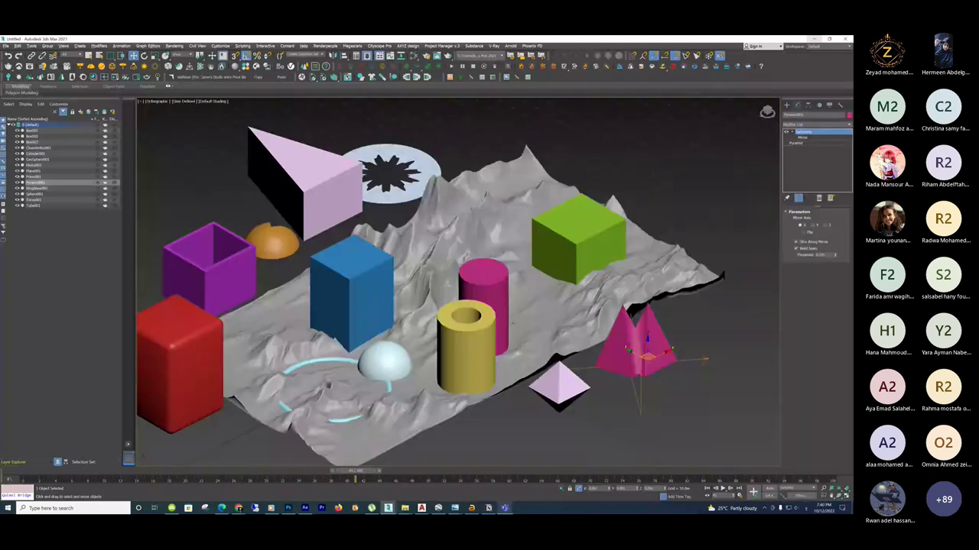
{"action": "left_click", "coordinate": [549, 322]}
Isolate the terrain, set its Plane Length Segs to 50, and show edged faces.
{"action": "key", "text": "alt+q"}
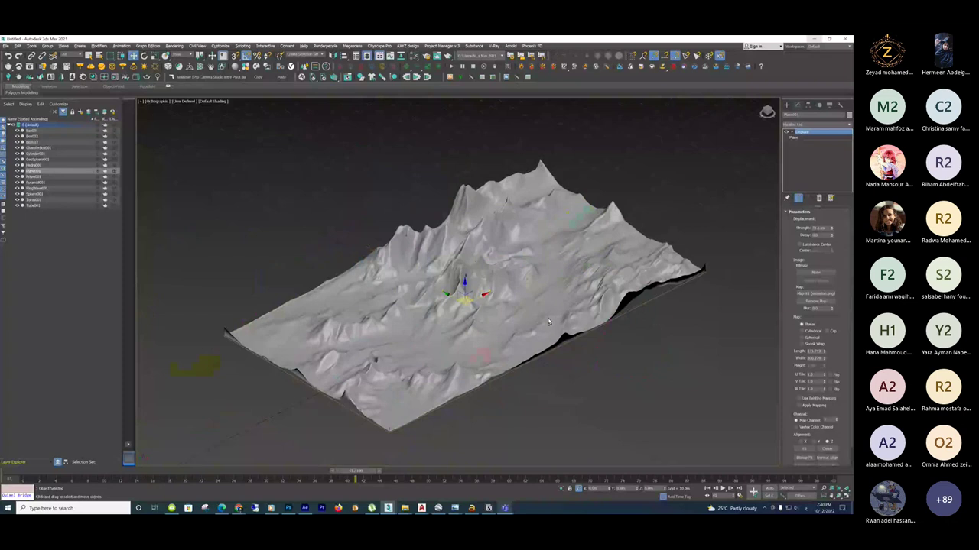
{"action": "left_click", "coordinate": [795, 137]}
{"action": "left_click", "coordinate": [807, 241]}
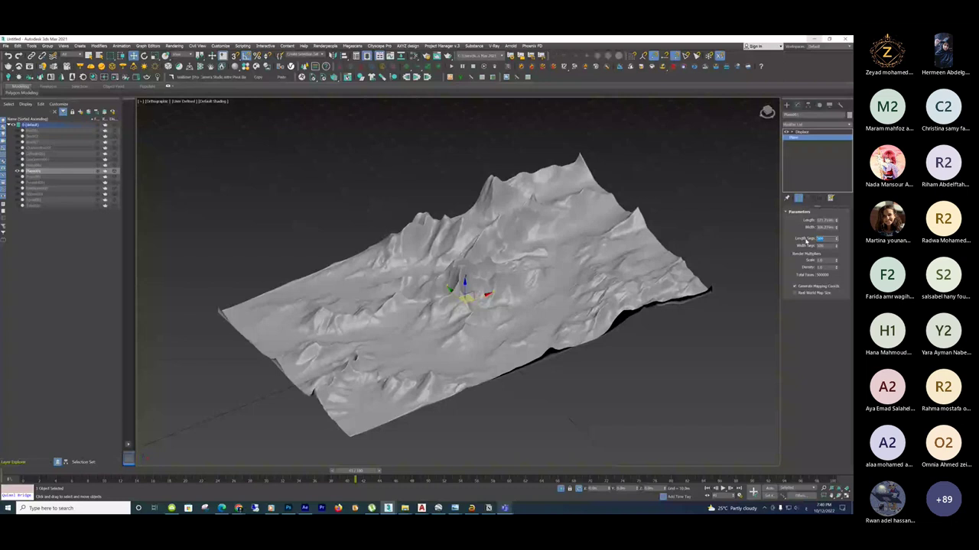
{"action": "type", "text": "50"}
{"action": "key", "text": "Return"}
{"action": "key", "text": "F4"}
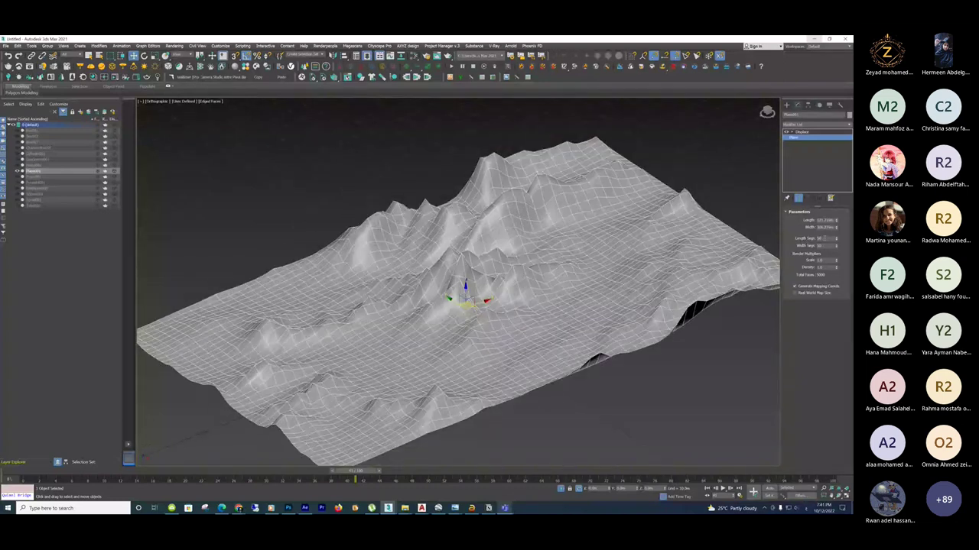
{"action": "left_click", "coordinate": [803, 125]}
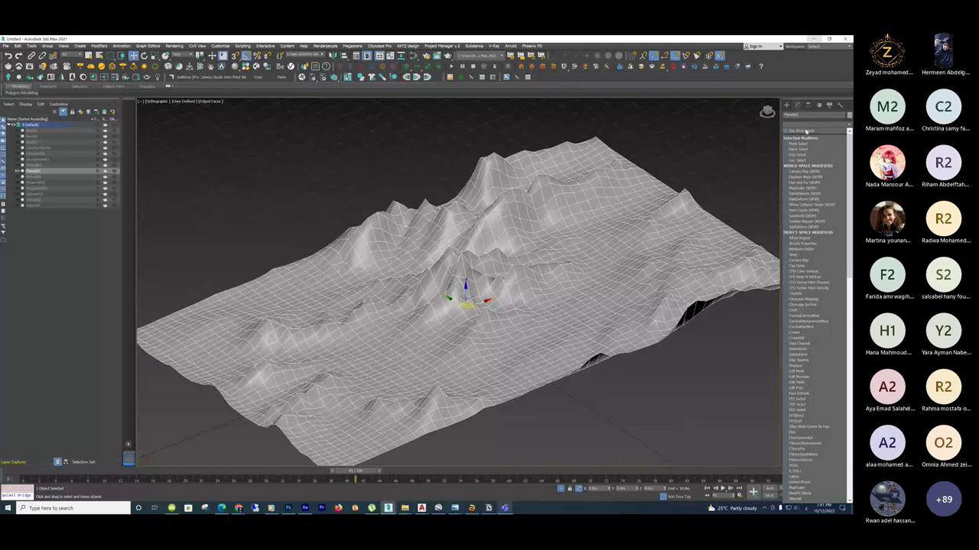
{"action": "scroll", "coordinate": [811, 229], "scroll_direction": "down", "scroll_amount": 10}
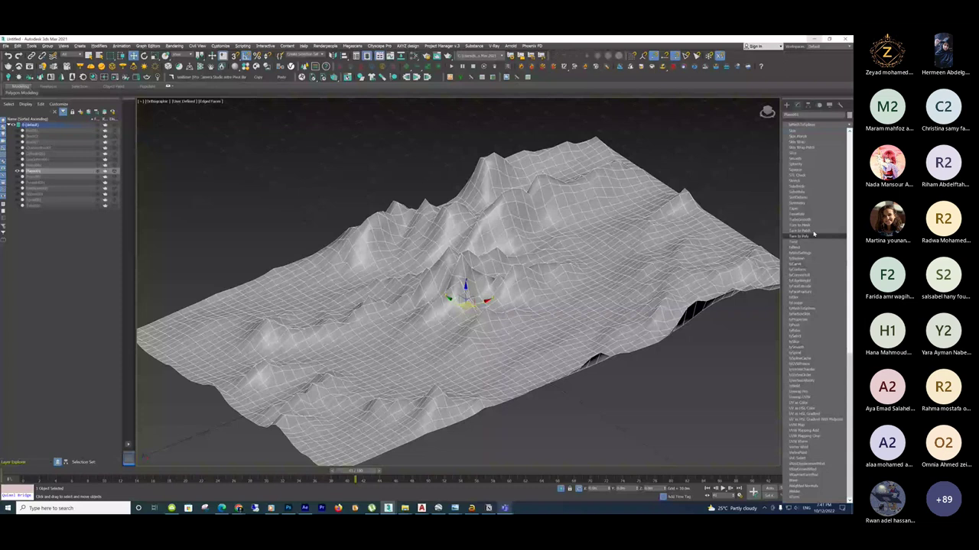
Add TurboSmooth to the terrain and disable it with its light-bulb toggle.
{"action": "left_click", "coordinate": [813, 235]}
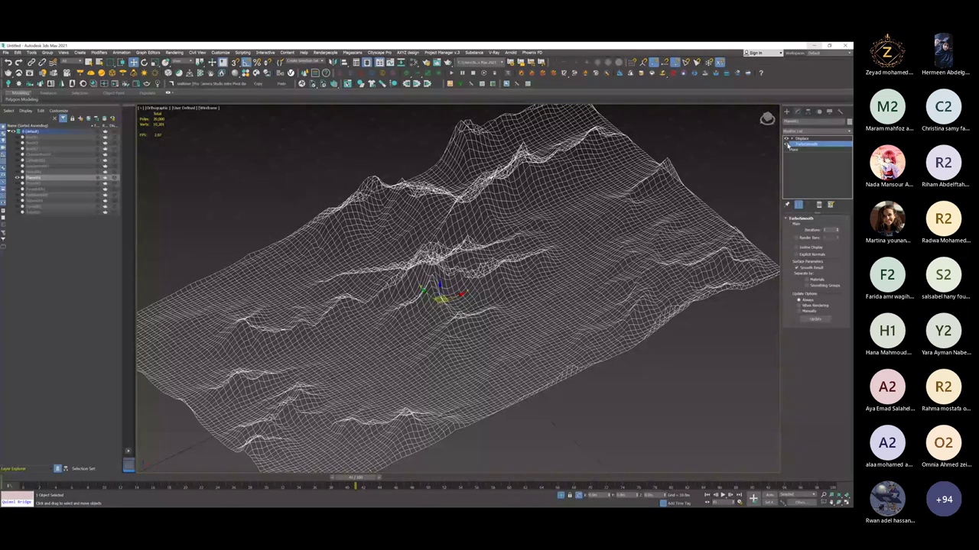
{"action": "left_click", "coordinate": [787, 144]}
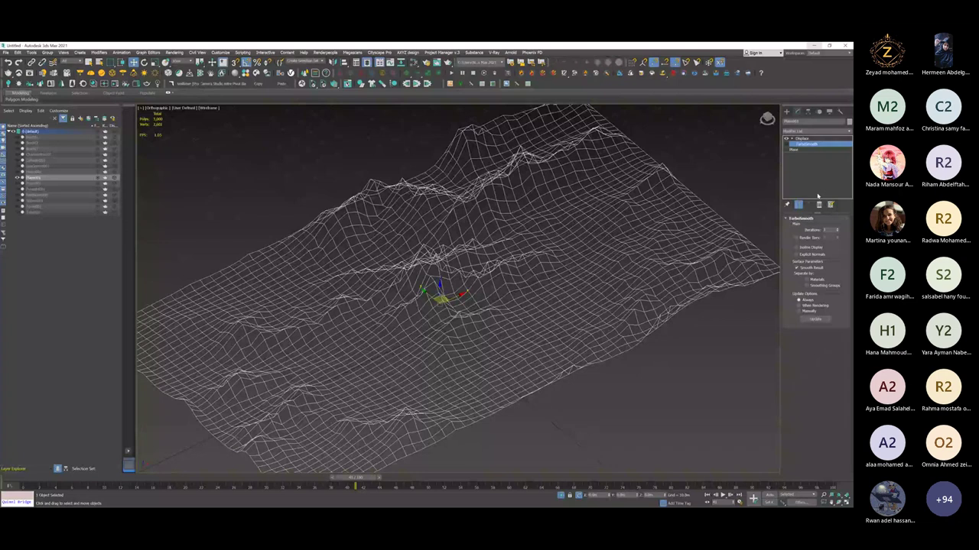
Pick TurboSmooth from the Modifier List, then zoom and orbit out from the terrain close-up.
{"action": "left_click", "coordinate": [816, 121]}
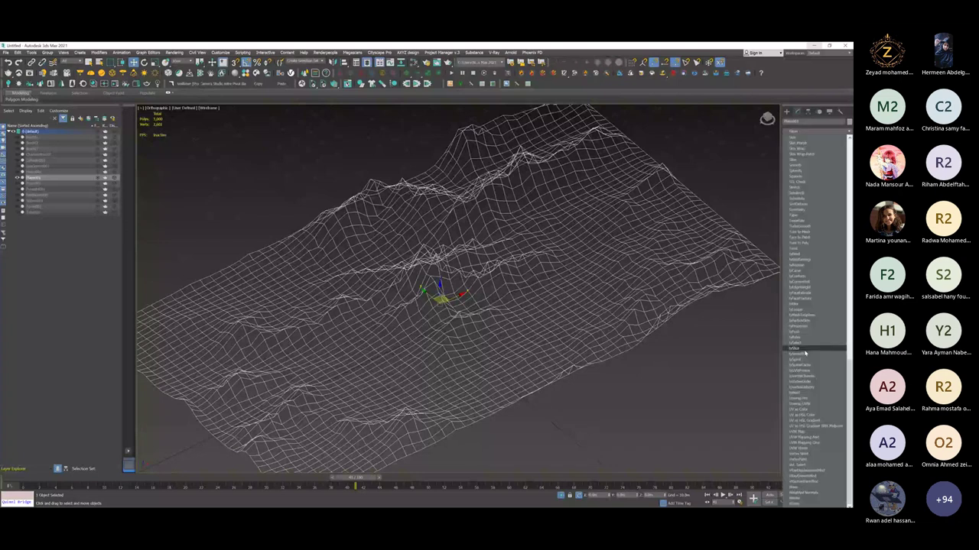
{"action": "left_click", "coordinate": [805, 353]}
{"action": "scroll", "coordinate": [561, 305], "scroll_direction": "up", "scroll_amount": 3}
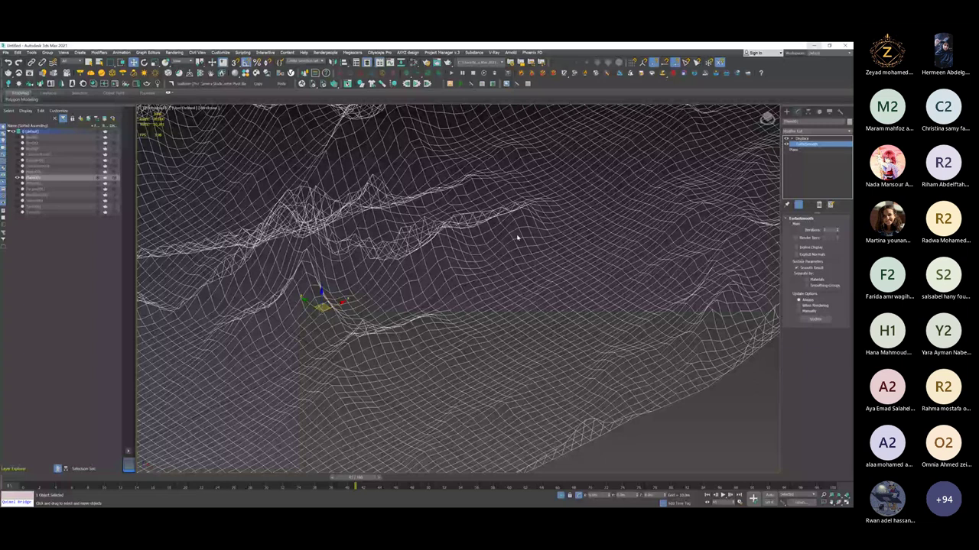
{"action": "scroll", "coordinate": [517, 238], "scroll_direction": "down", "scroll_amount": 5}
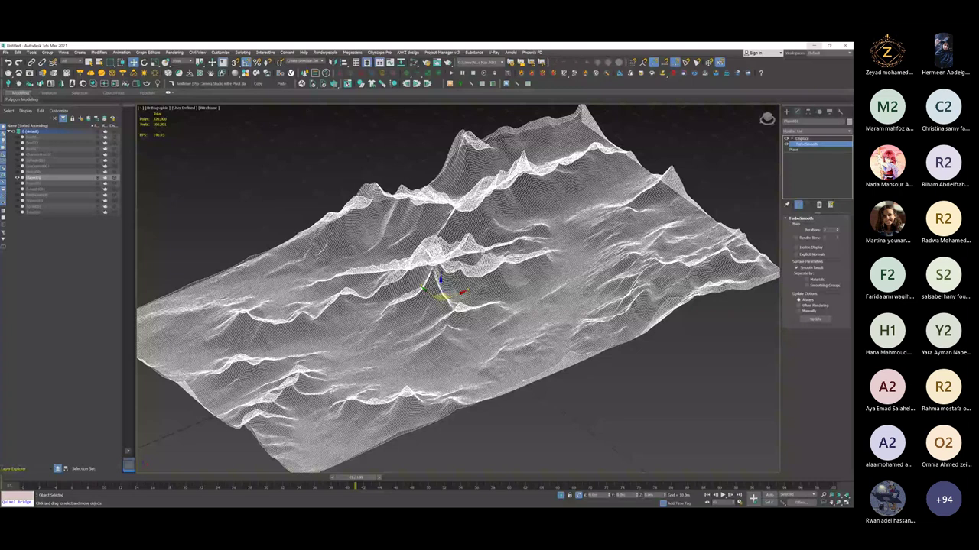
{"action": "scroll", "coordinate": [220, 145], "scroll_direction": "down", "scroll_amount": 3}
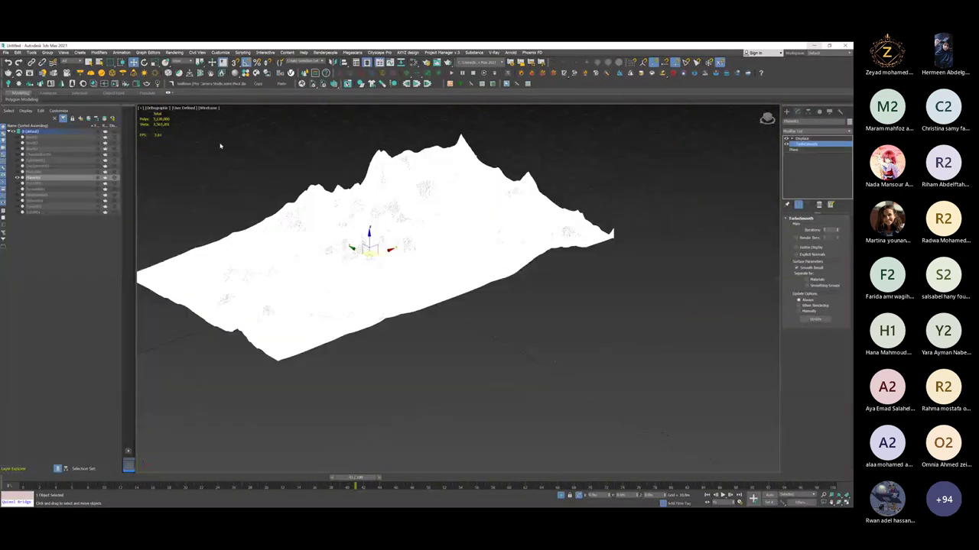
{"action": "scroll", "coordinate": [530, 294], "scroll_direction": "up", "scroll_amount": 5}
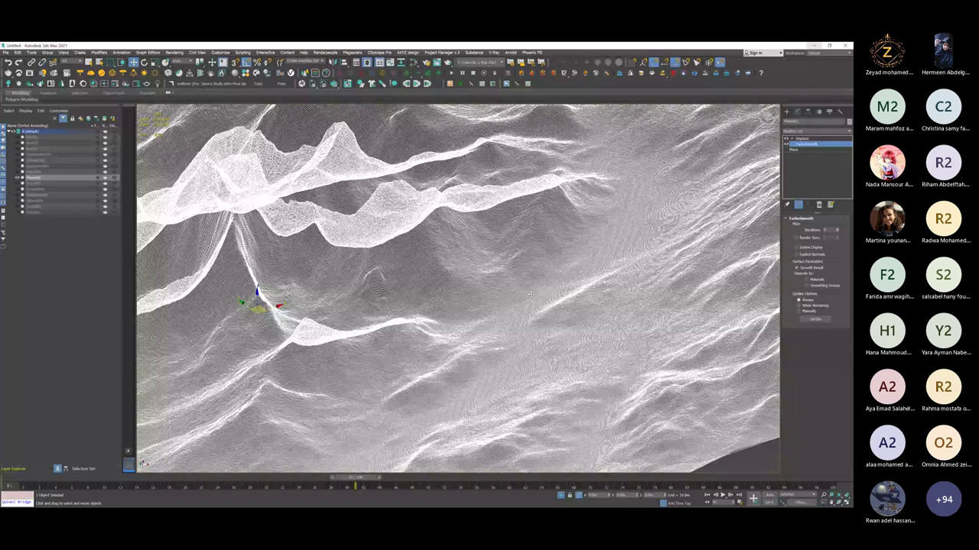
{"action": "scroll", "coordinate": [530, 294], "scroll_direction": "up", "scroll_amount": 3}
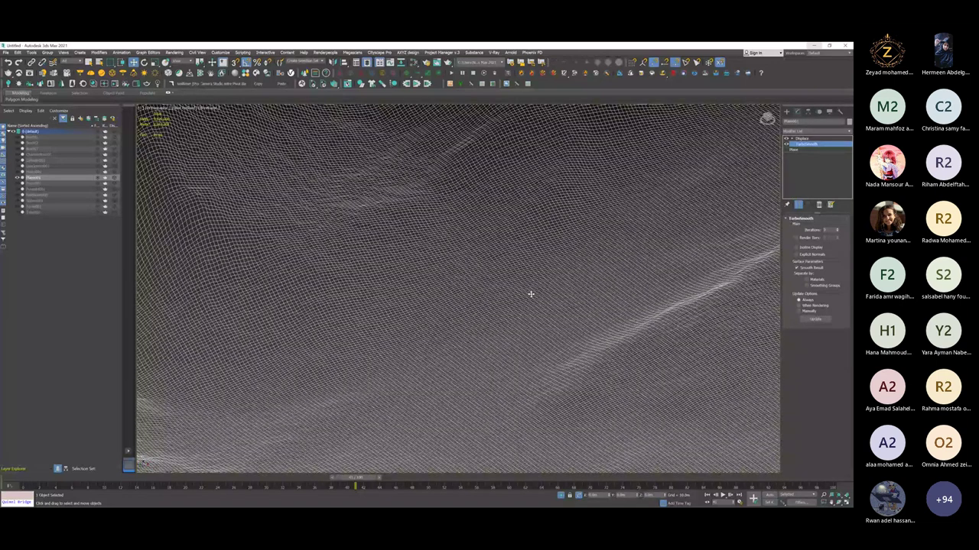
{"action": "middle_click_drag", "start_coordinate": [531, 293], "coordinate": [489, 267], "text": "alt"}
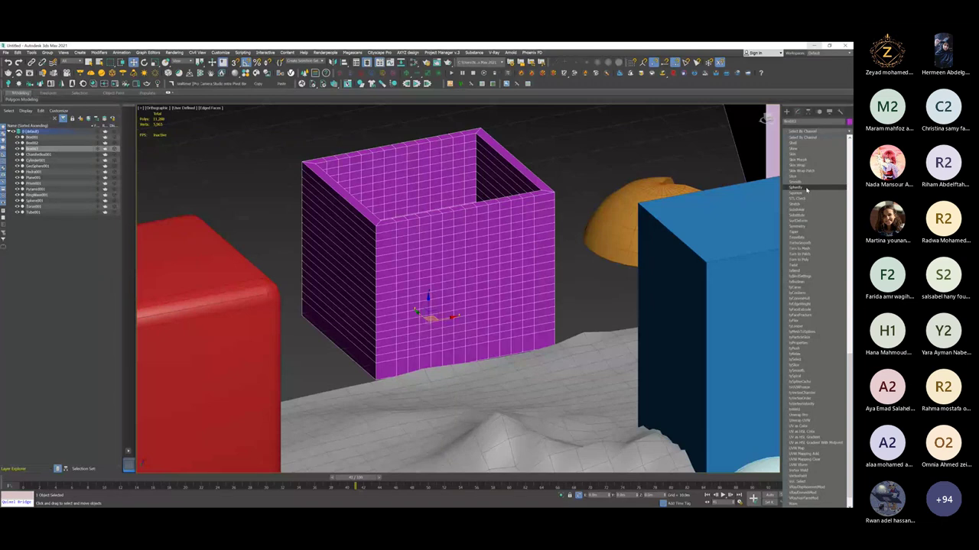
Add Spherify to the magenta box and yellow tube, lowering each Percent value.
{"action": "left_click", "coordinate": [806, 188]}
{"action": "left_click_drag", "start_coordinate": [831, 238], "coordinate": [832, 234]}
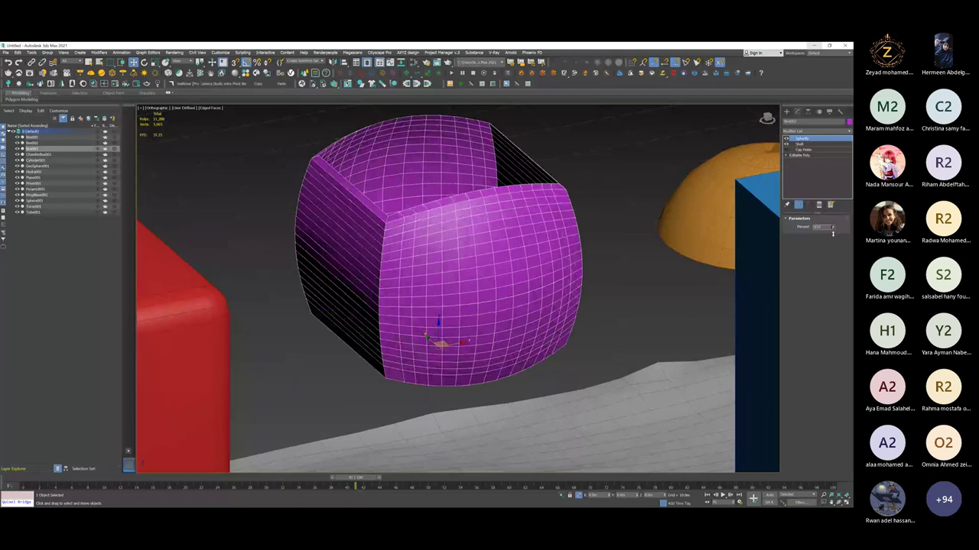
{"action": "key", "text": "shift+z"}
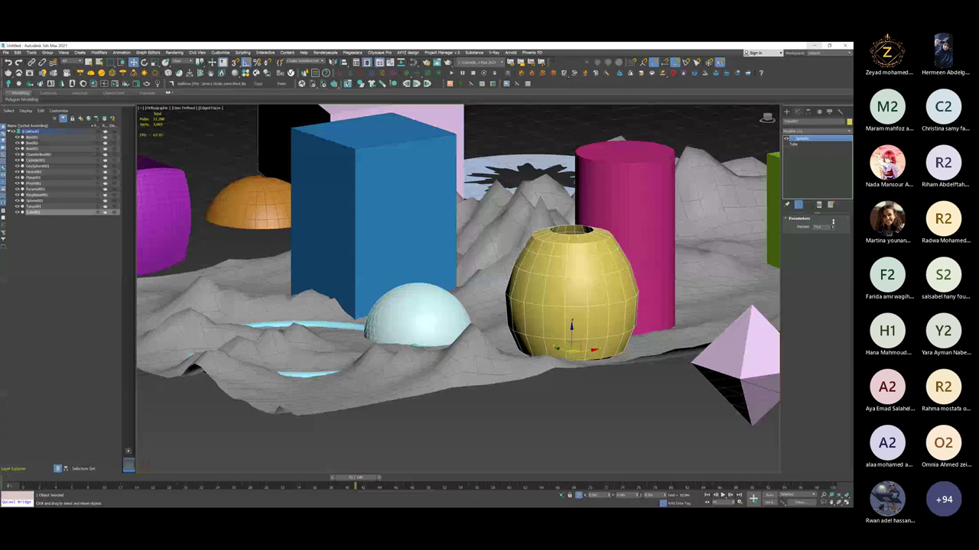
{"action": "left_click_drag", "start_coordinate": [833, 222], "coordinate": [838, 221]}
Frame the whole scene and review it from a steeper angle and the front view.
{"action": "key", "text": "z"}
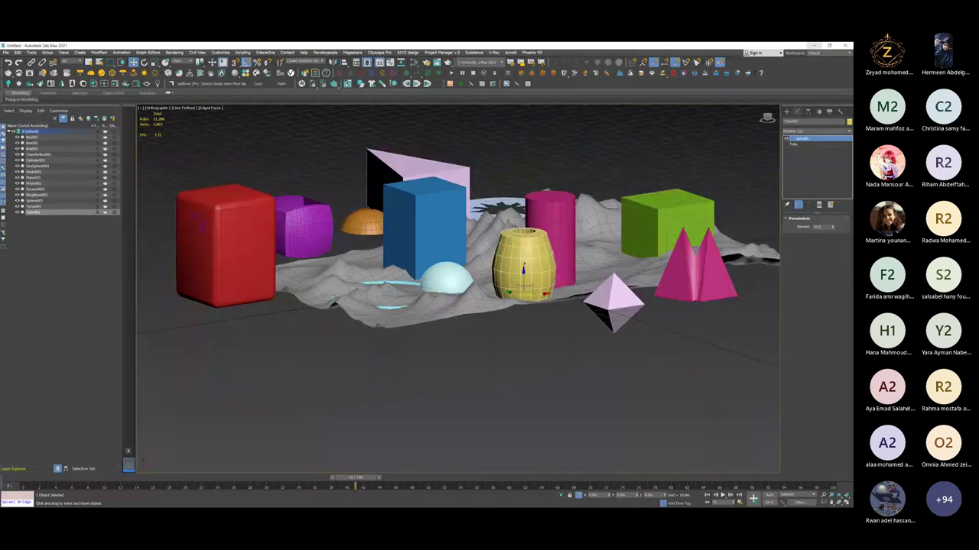
{"action": "middle_click_drag", "start_coordinate": [459, 267], "coordinate": [459, 306], "text": "alt"}
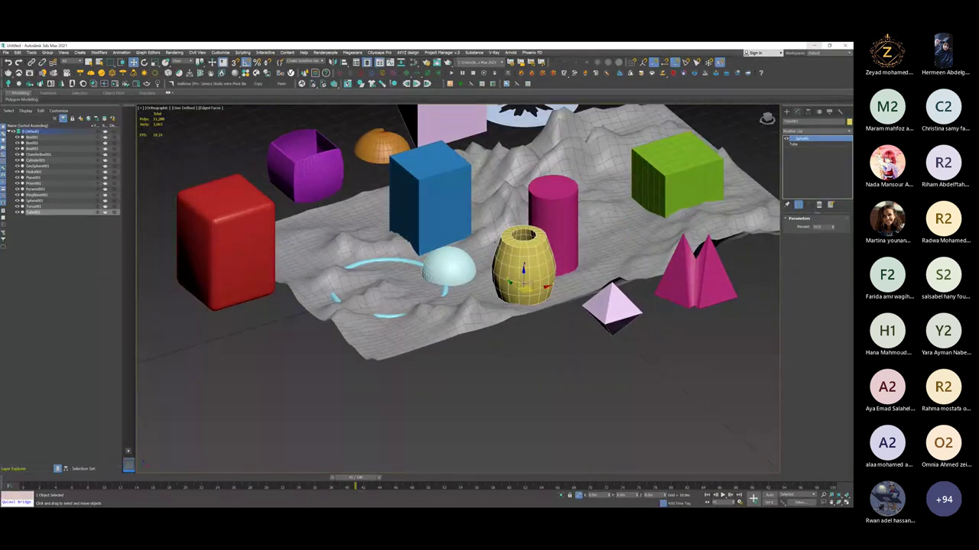
{"action": "key", "text": "f"}
{"action": "middle_click_drag", "start_coordinate": [558, 266], "coordinate": [602, 258]}
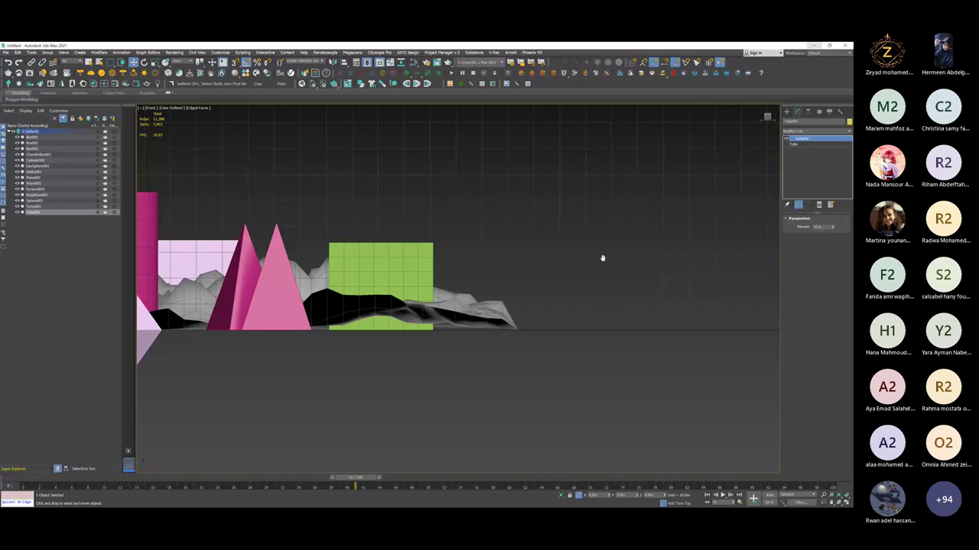
{"action": "key", "text": "shift+z"}
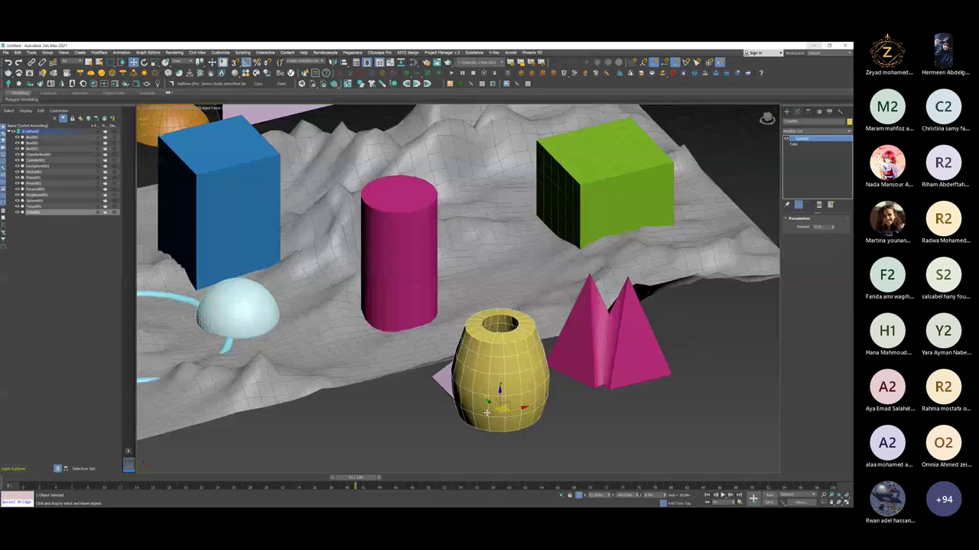
{"action": "key", "text": "shift+z"}
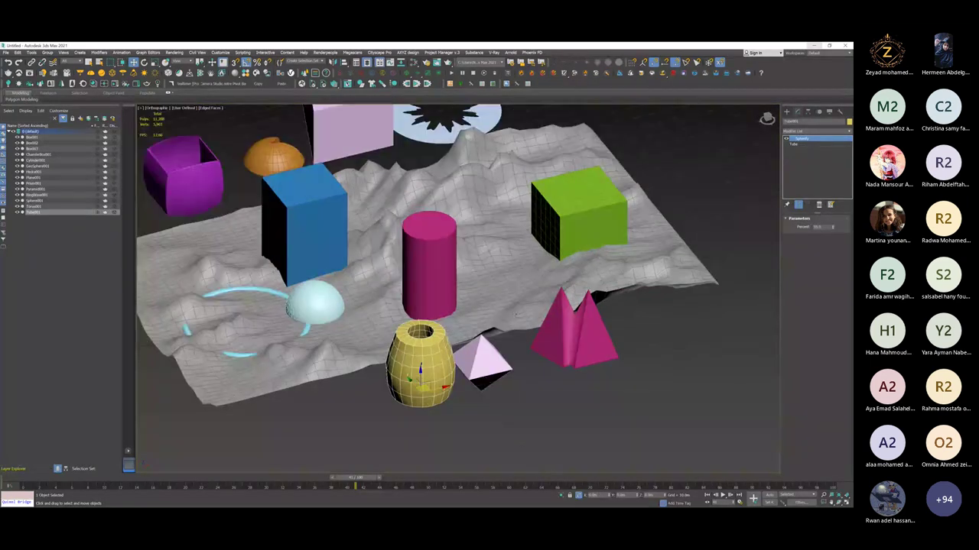
{"action": "left_click", "coordinate": [433, 254]}
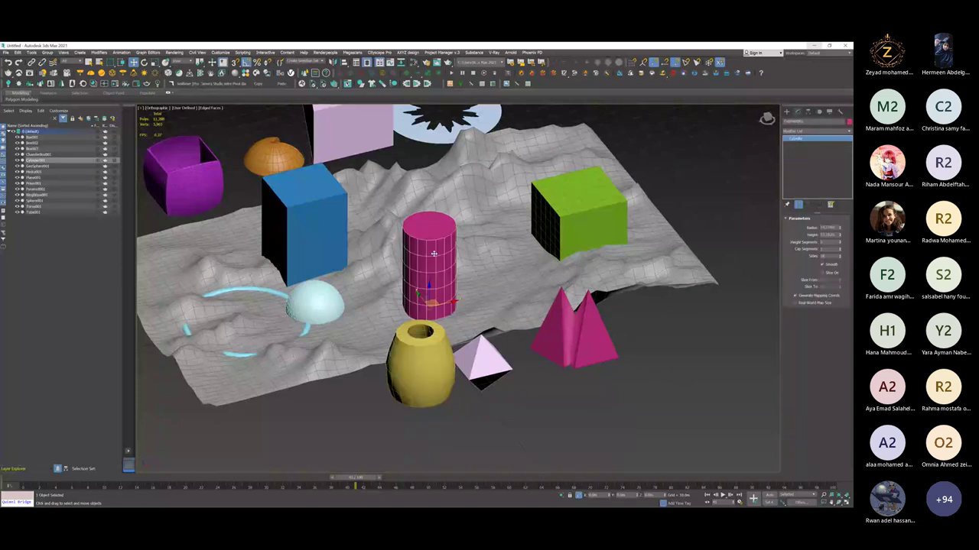
{"action": "left_click", "coordinate": [579, 219]}
{"action": "middle_click_drag", "start_coordinate": [578, 219], "coordinate": [517, 300]}
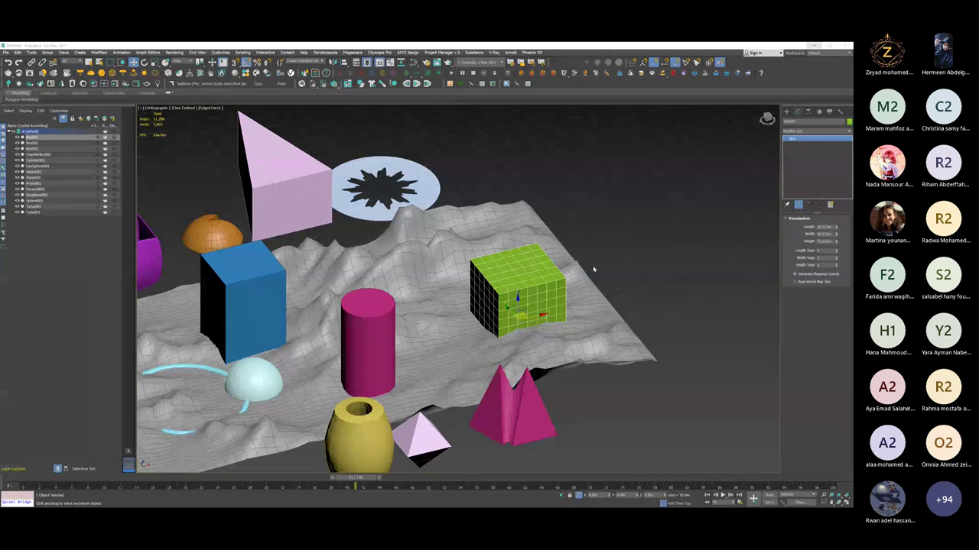
{"action": "scroll", "coordinate": [463, 289], "scroll_direction": "down", "scroll_amount": 3}
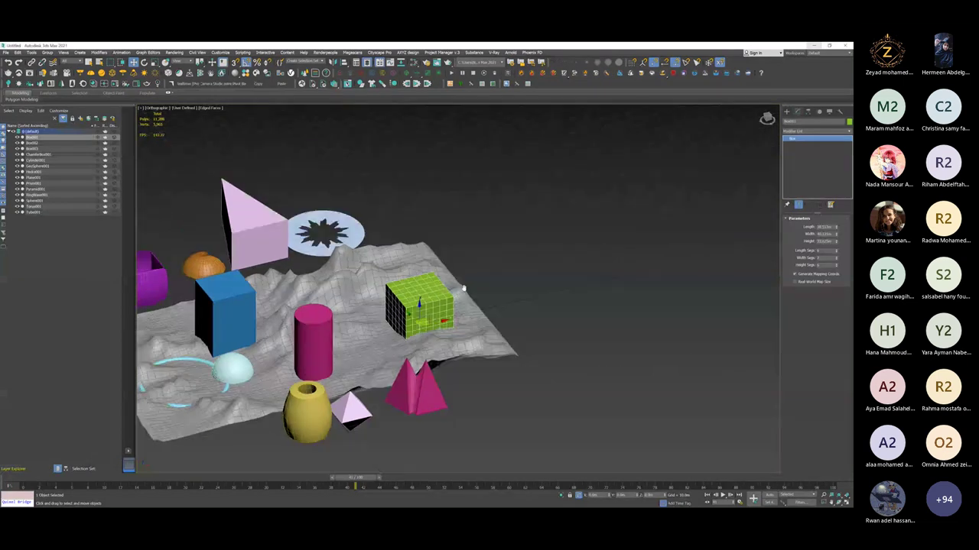
{"action": "middle_click_drag", "start_coordinate": [463, 289], "coordinate": [449, 291]}
{"action": "left_click", "coordinate": [786, 112]}
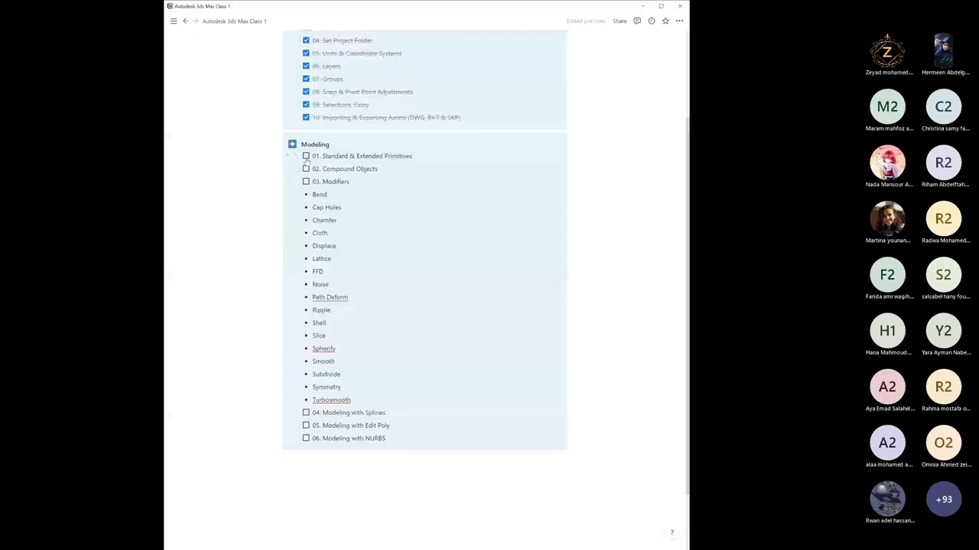
Tick Standard & Extended Primitives, Compound Objects and Modifiers in the Modeling checklist.
{"action": "left_click", "coordinate": [306, 156]}
{"action": "left_click", "coordinate": [306, 169]}
{"action": "left_click", "coordinate": [306, 182]}
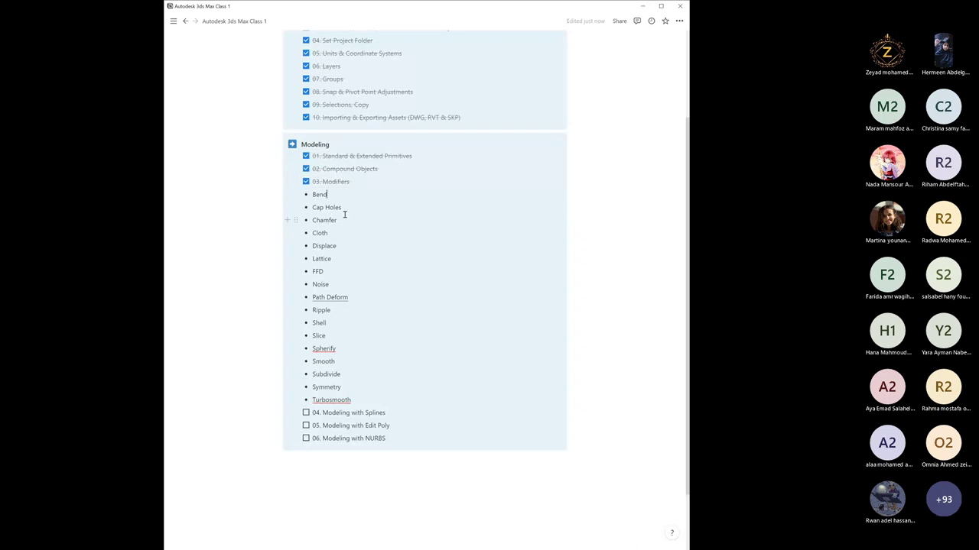
Underline the word Cloth with Ctrl+U.
{"action": "double_click", "coordinate": [319, 233]}
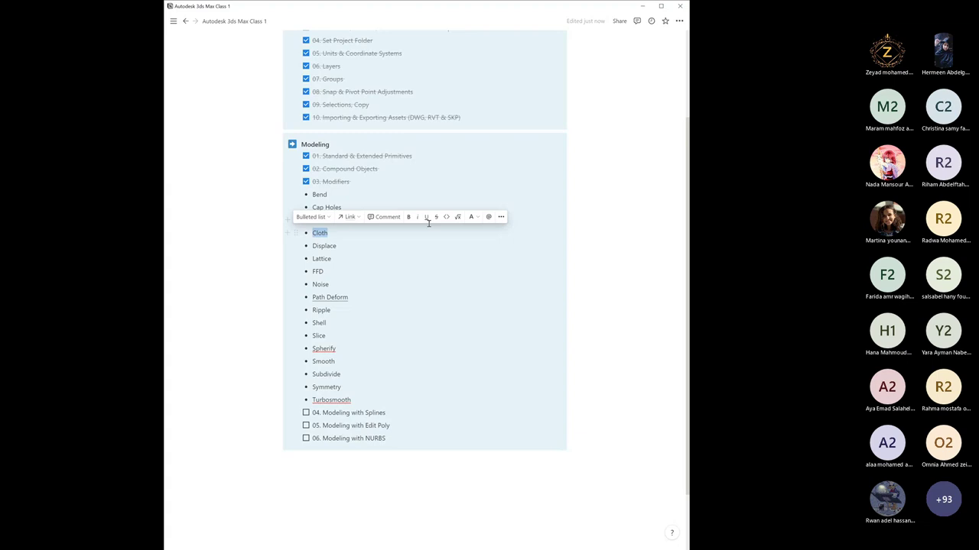
{"action": "left_click", "coordinate": [427, 217]}
{"action": "left_click", "coordinate": [349, 304]}
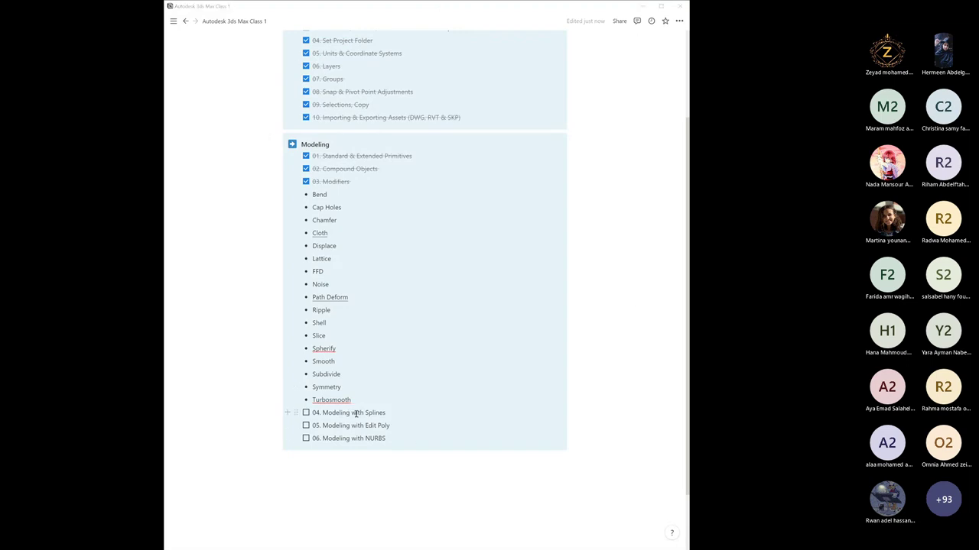
Select the remaining unchecked items 04 to 06 in the Modeling list.
{"action": "left_click", "coordinate": [393, 414]}
{"action": "left_click_drag", "start_coordinate": [391, 438], "coordinate": [315, 413]}
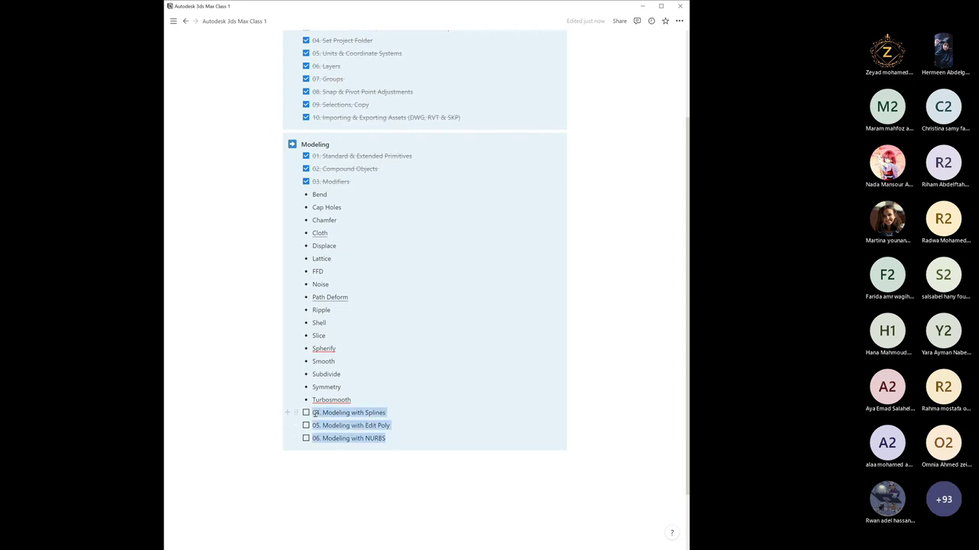
{"action": "left_click", "coordinate": [340, 413]}
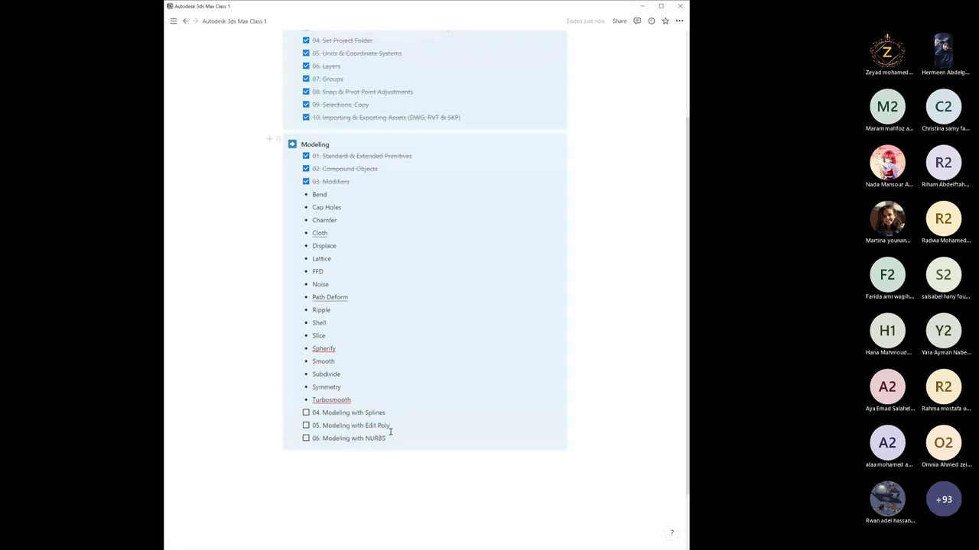
{"action": "left_click_drag", "start_coordinate": [390, 432], "coordinate": [391, 417]}
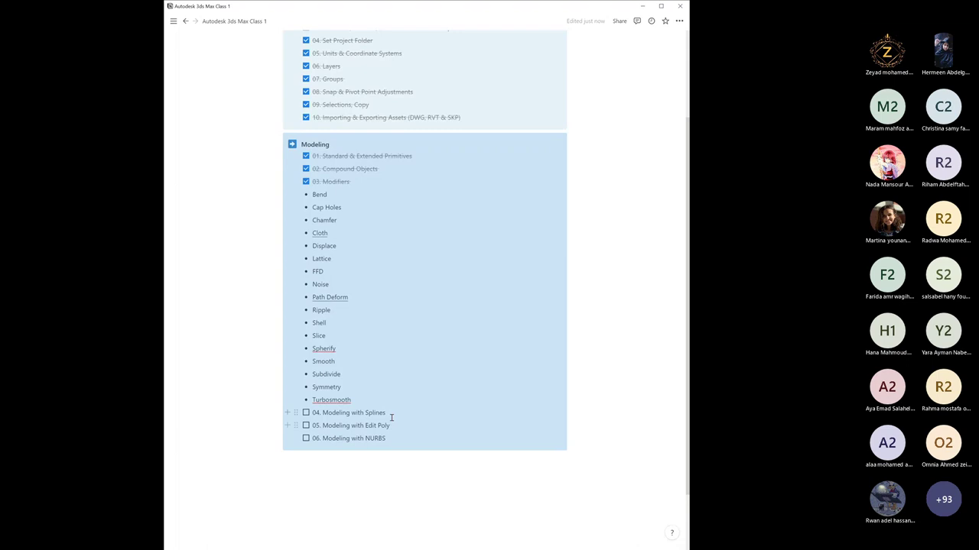
{"action": "left_click_drag", "start_coordinate": [390, 418], "coordinate": [386, 438]}
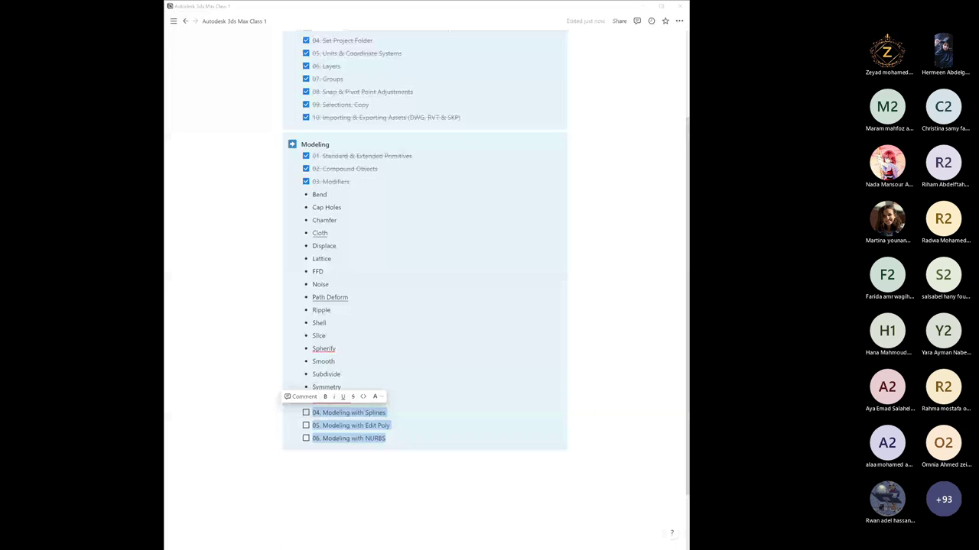
{"action": "left_click", "coordinate": [398, 419]}
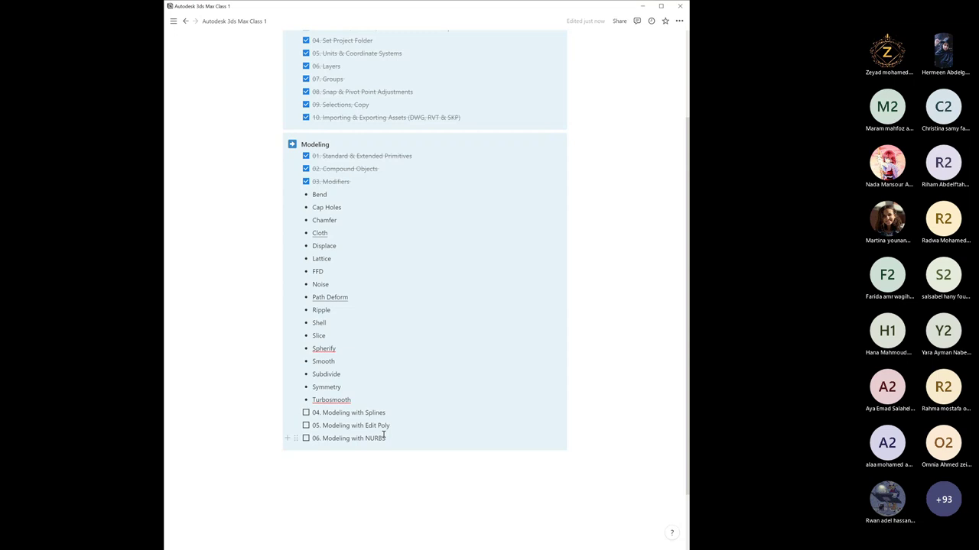
{"action": "left_click_drag", "start_coordinate": [384, 434], "coordinate": [315, 415]}
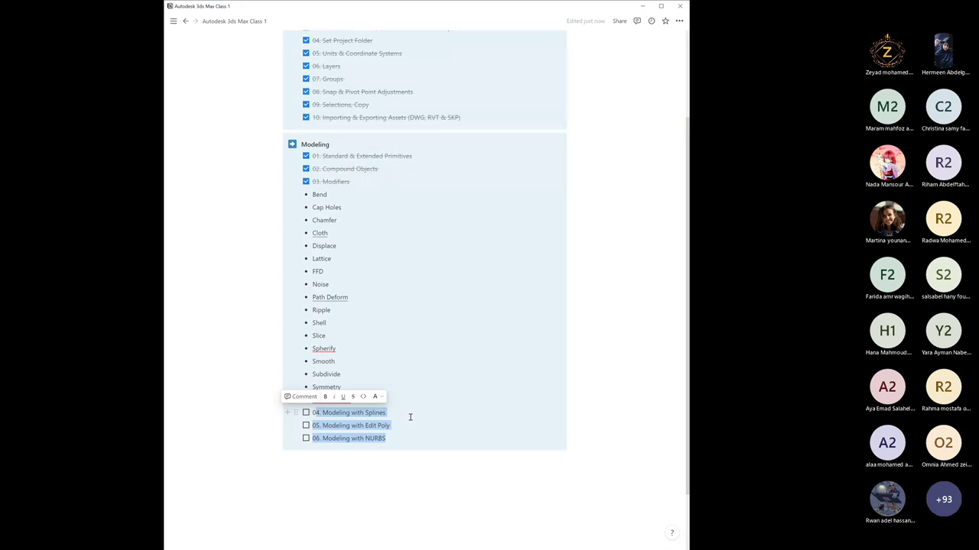